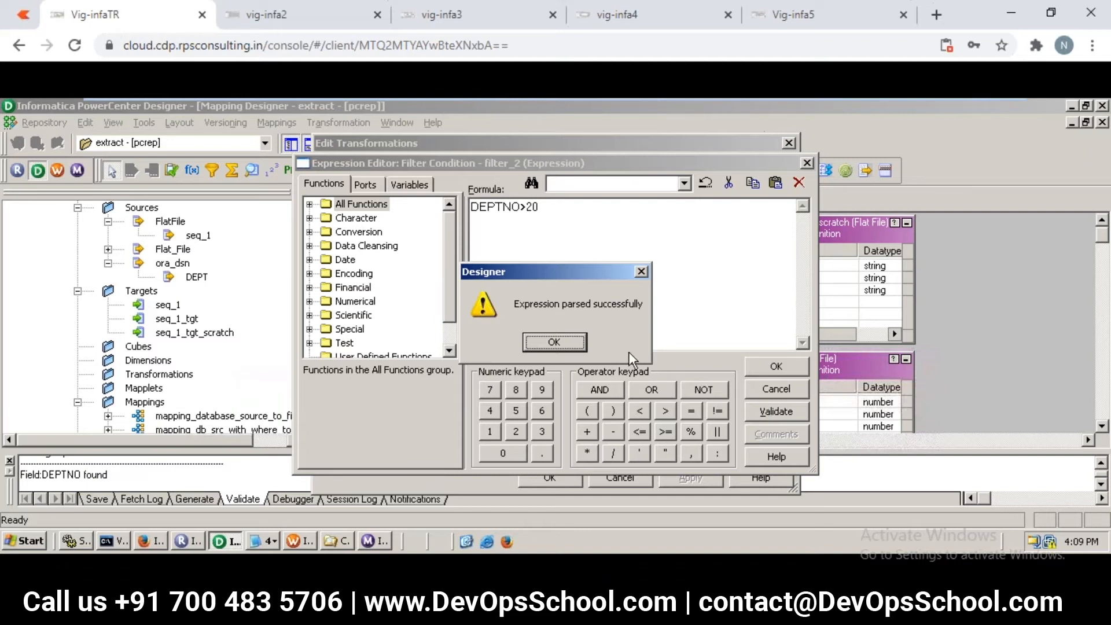
Accept the validated filter condition DEPTNO>20 for filter_2, close its transformation editor and save the mapping.
left_click(553, 342)
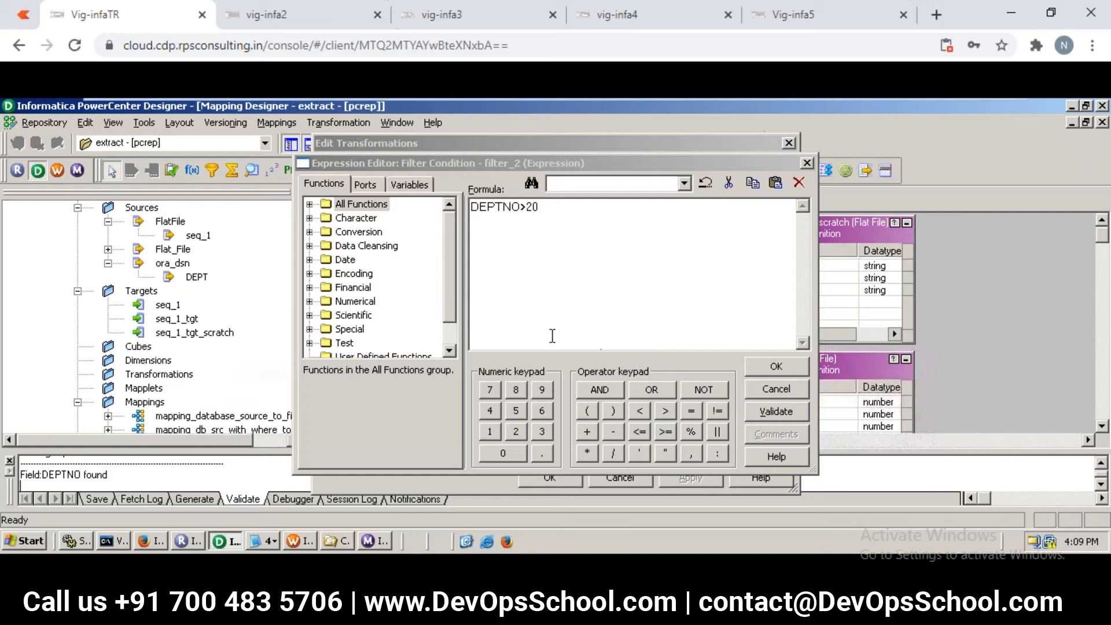
left_click(778, 366)
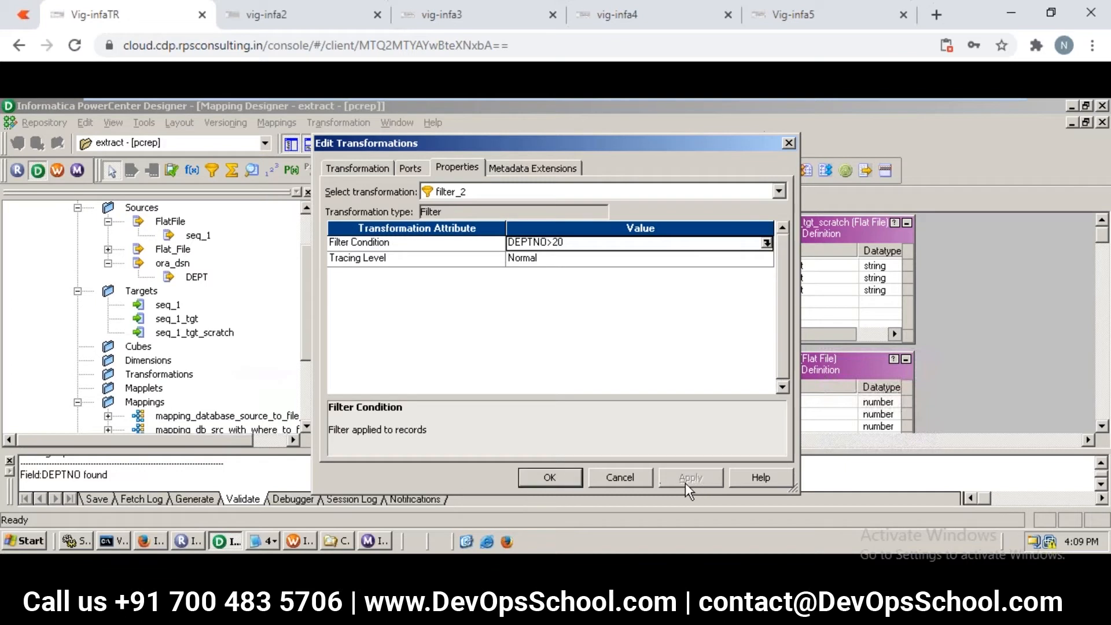
left_click(560, 479)
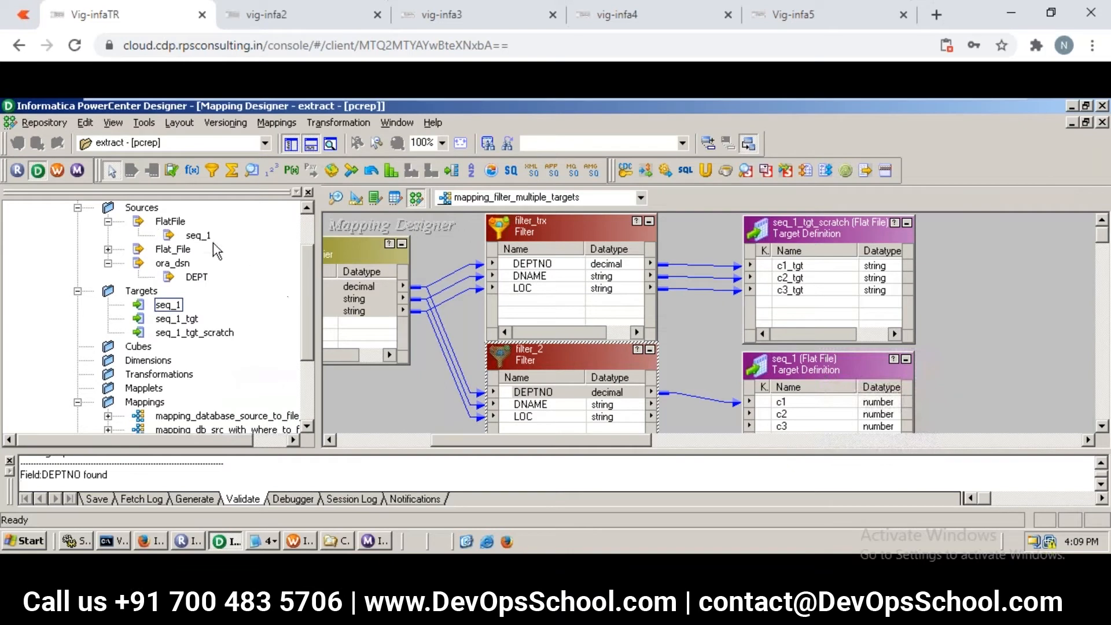
left_click(366, 401)
key("ctrl+s")
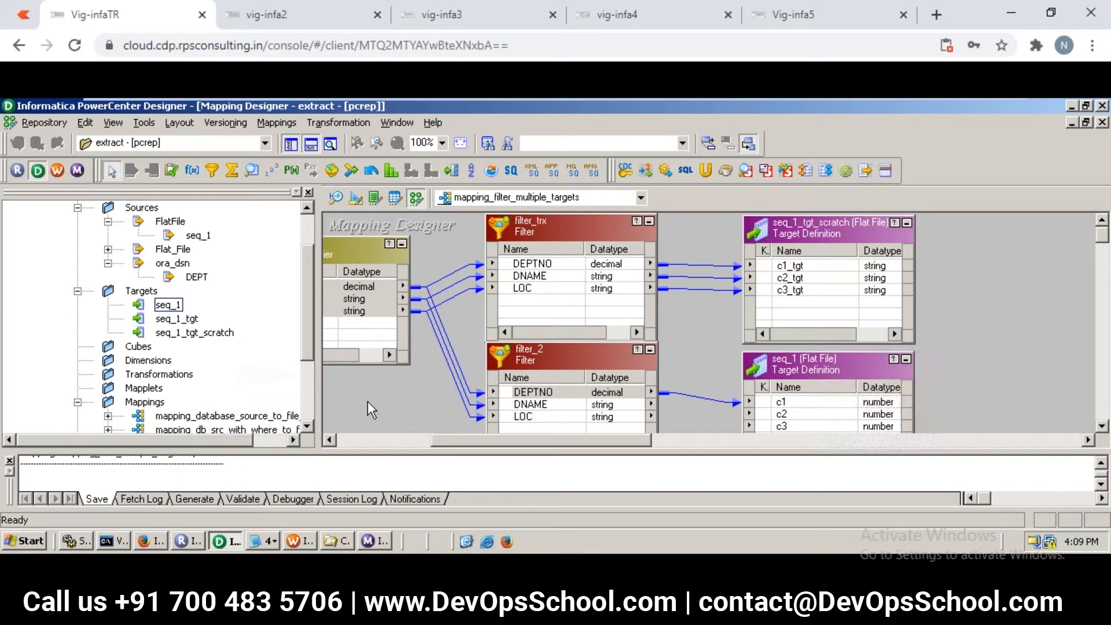
Check the multiple-target filter mappings in the vig-infa2 to Vig-infa5 remote desktops, then return to Vig-infaTR.
left_click(298, 26)
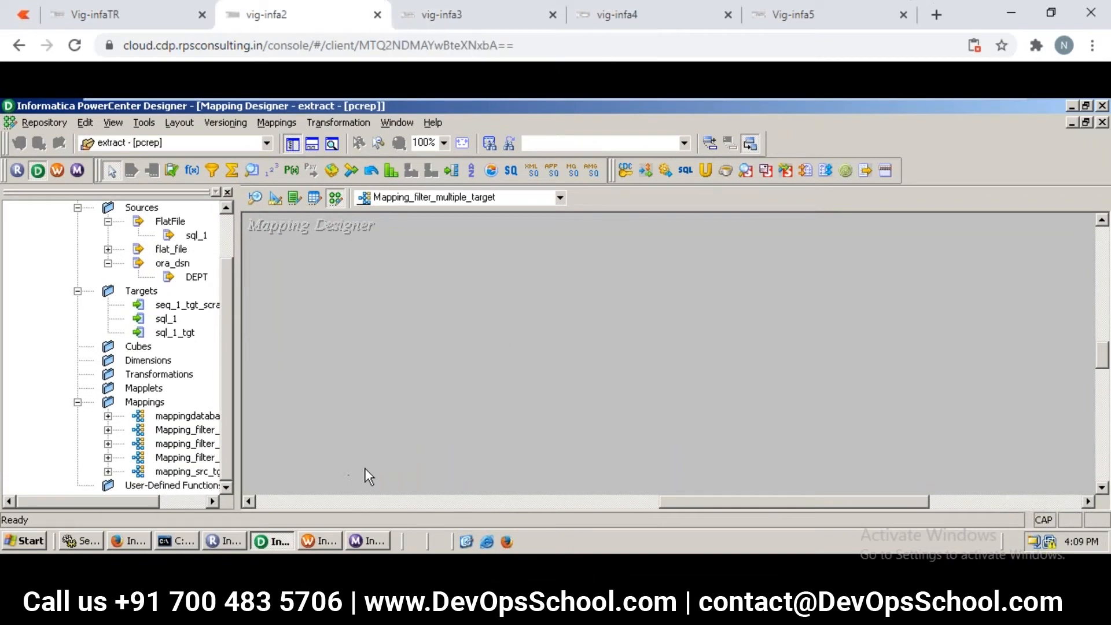
left_click(320, 500)
left_click_drag(320, 497, 663, 367)
scroll(1102, 354, "left", 2)
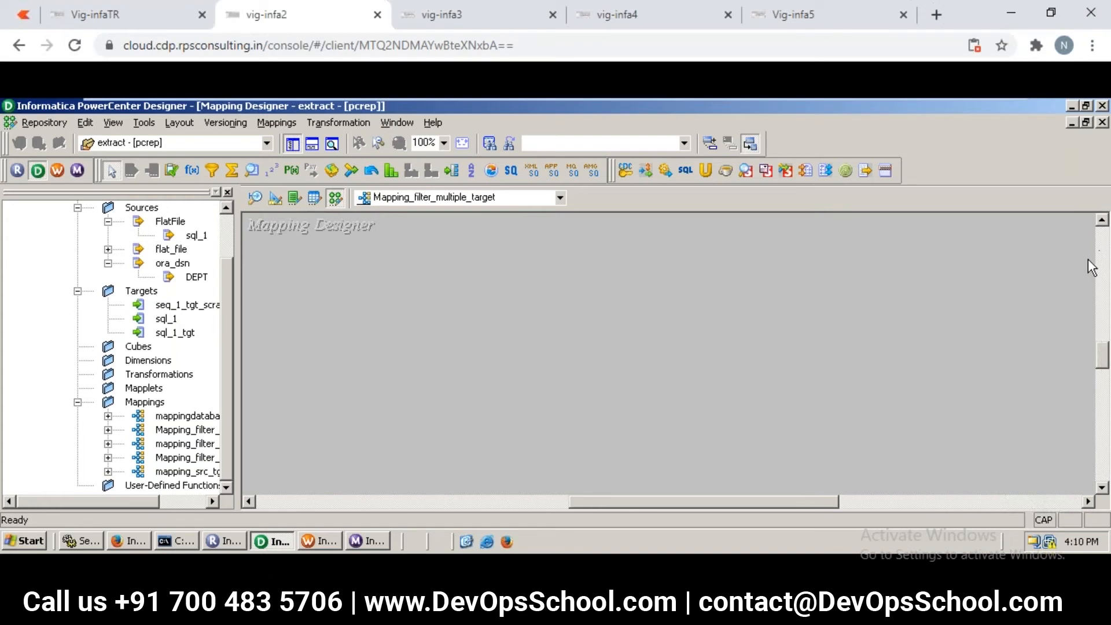
left_click(1104, 244)
left_click(1105, 247)
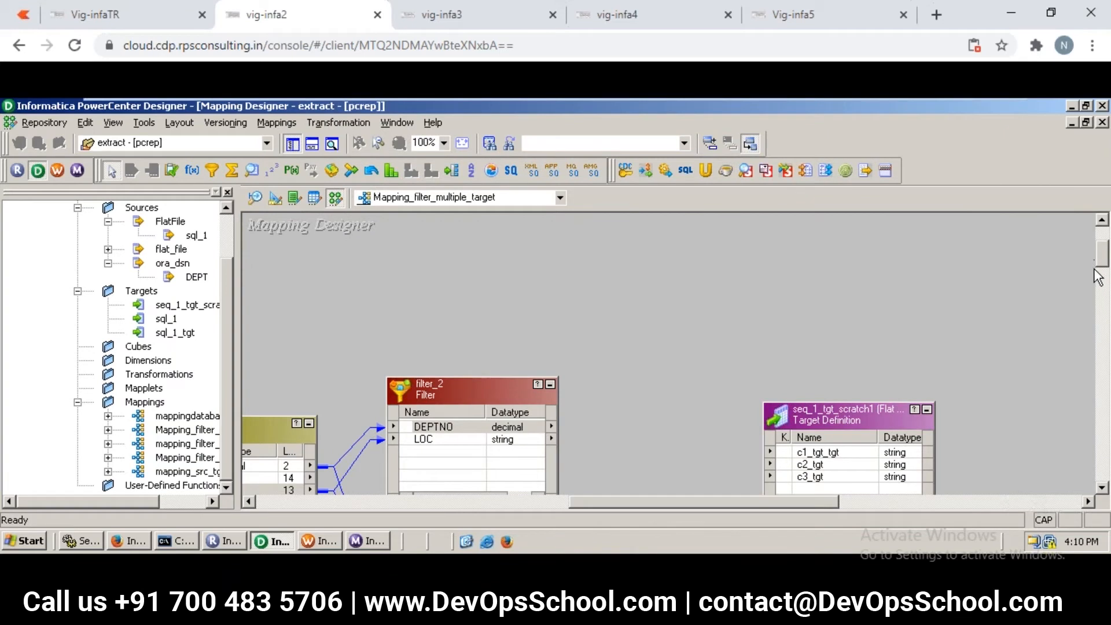
left_click_drag(1100, 258, 1099, 276)
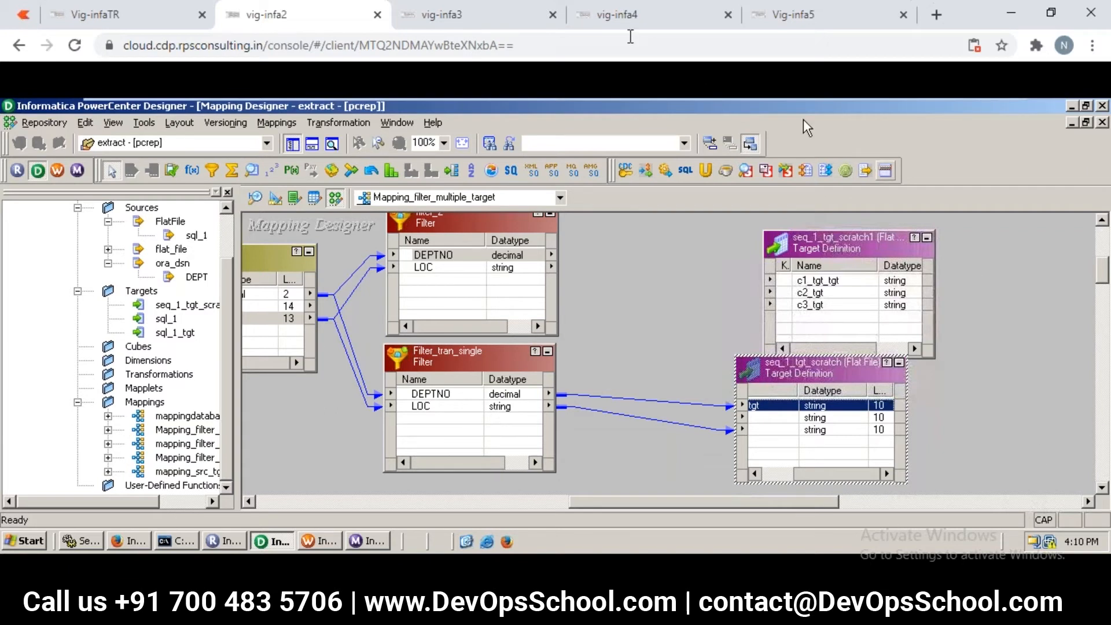
left_click(478, 14)
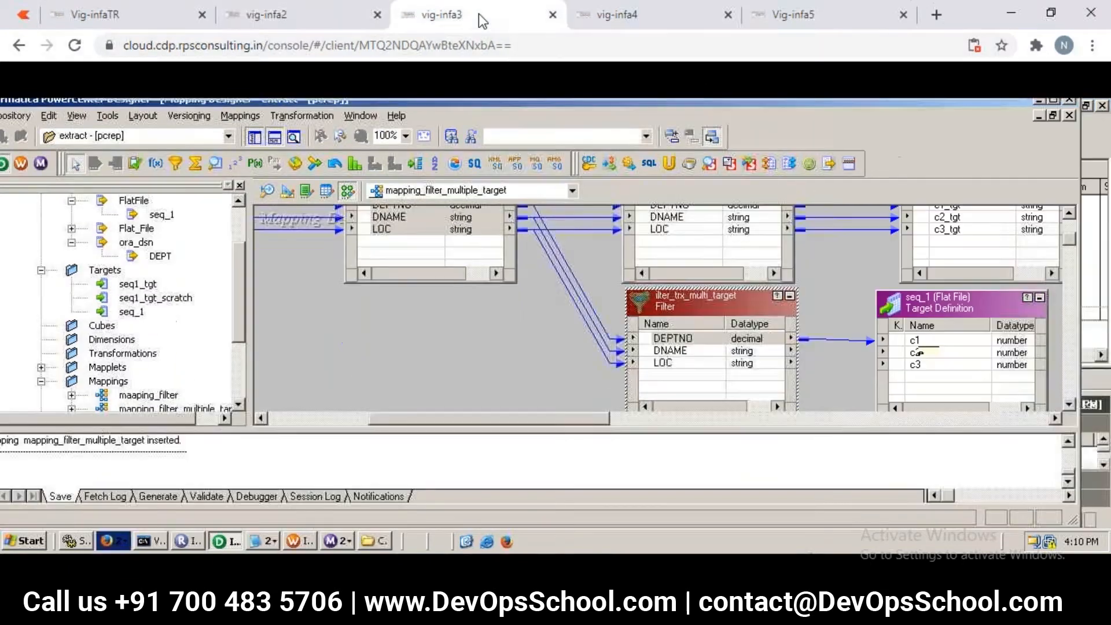
left_click(611, 17)
left_click(783, 26)
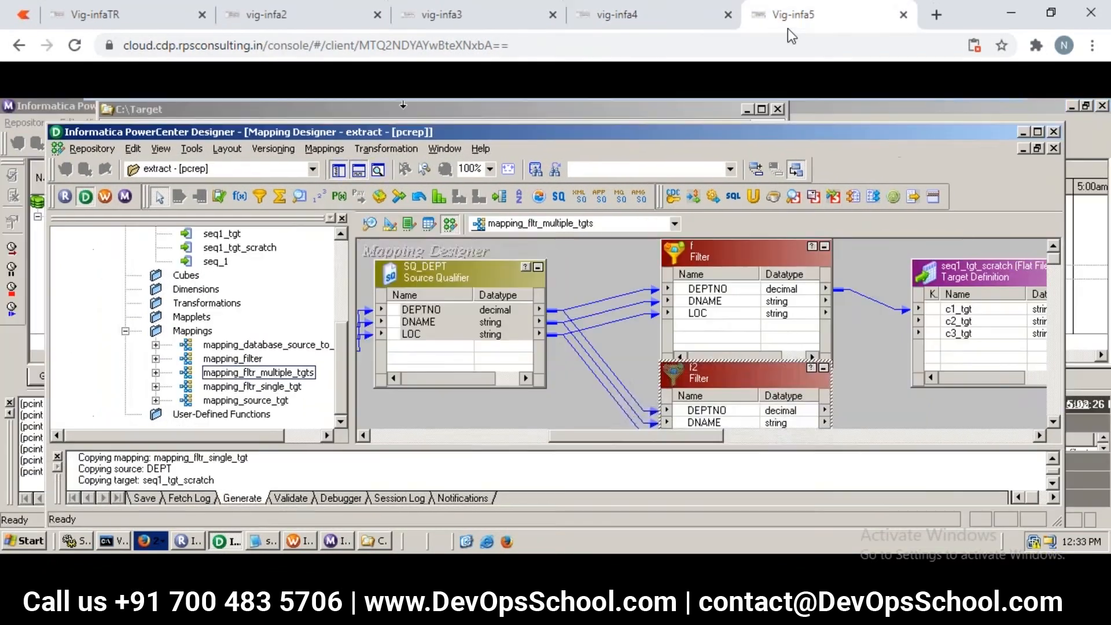
left_click(94, 14)
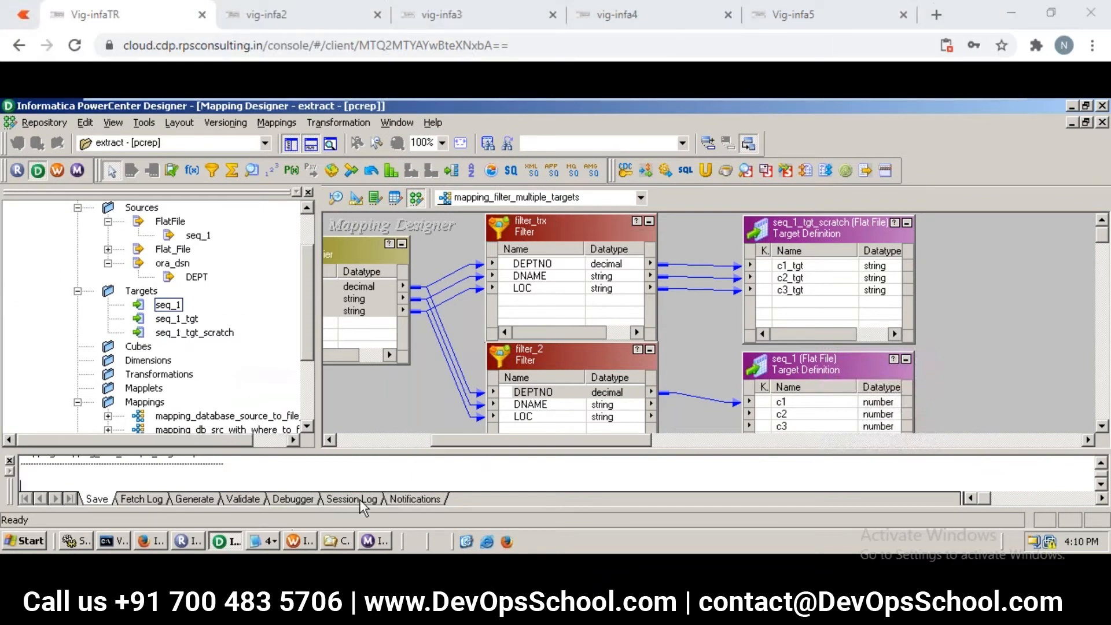
Switch to Workflow Manager and inspect the filter transformation's properties in the mapping settings of session_filter_single_target.
left_click(294, 539)
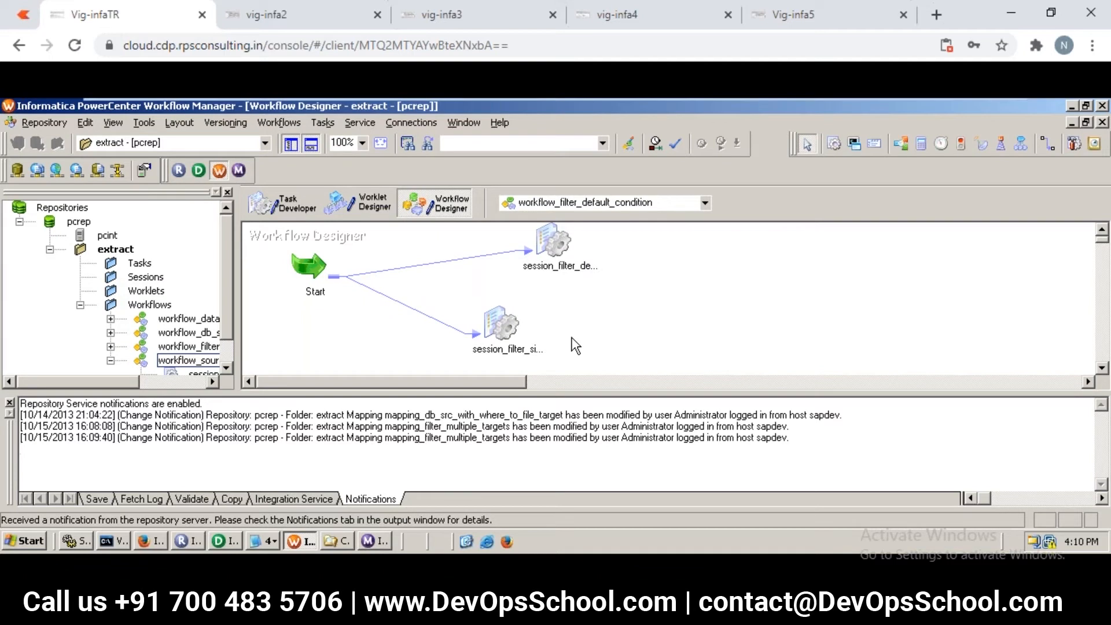
double_click(509, 329)
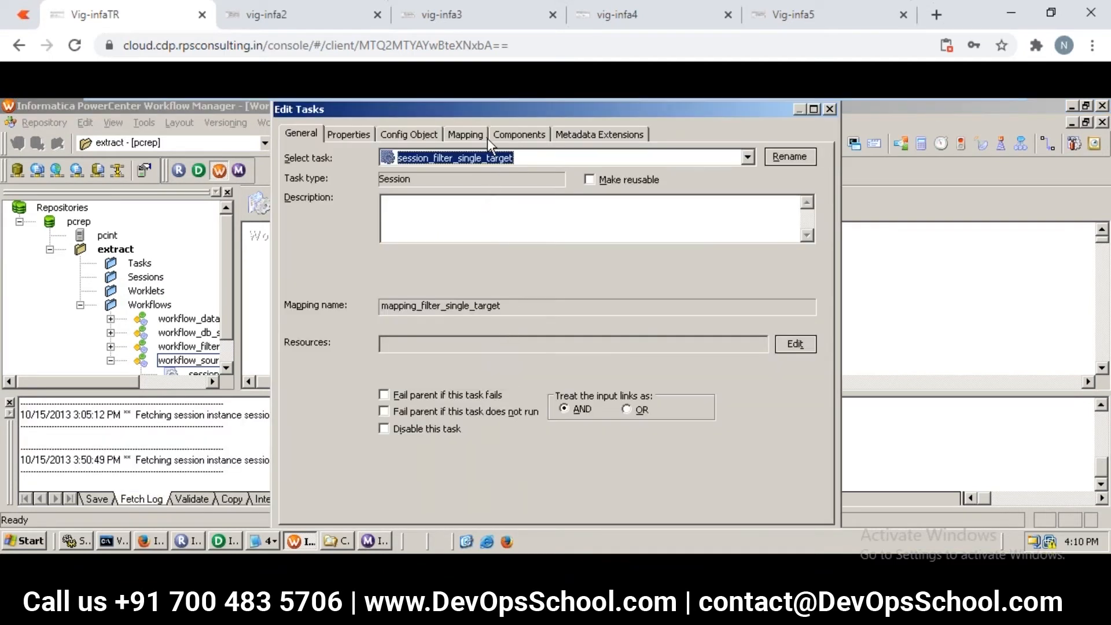
left_click(474, 140)
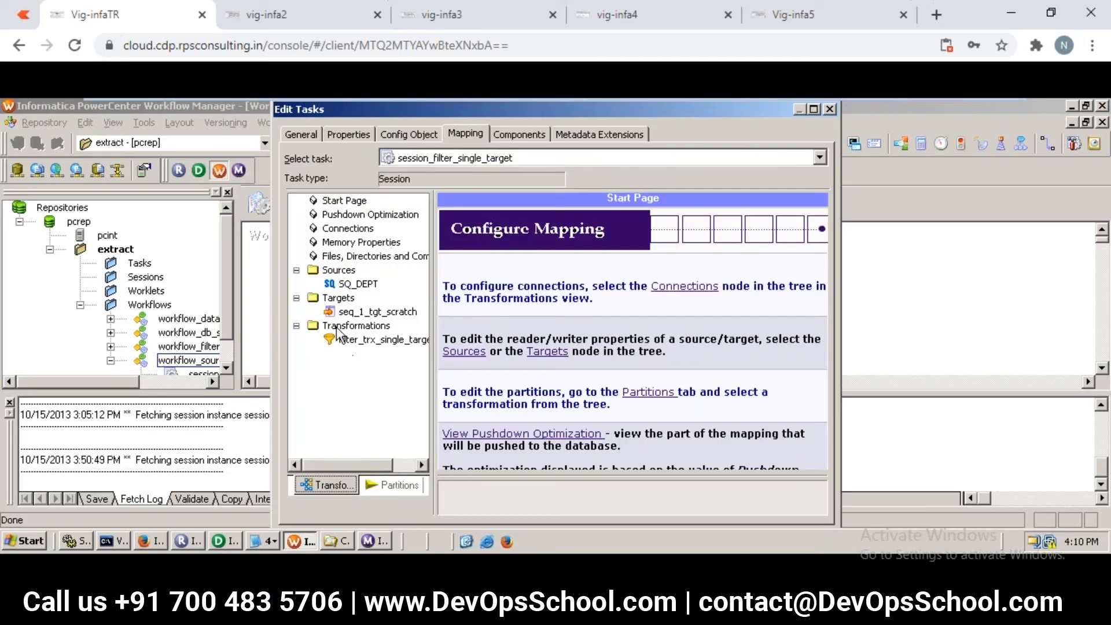
left_click(373, 340)
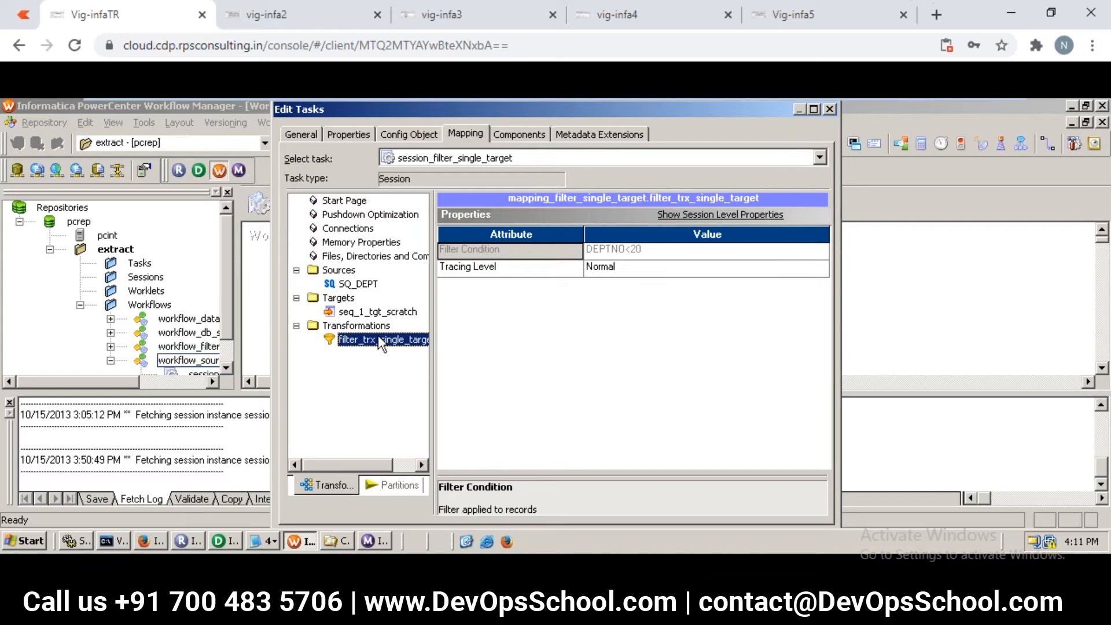
left_click(833, 111)
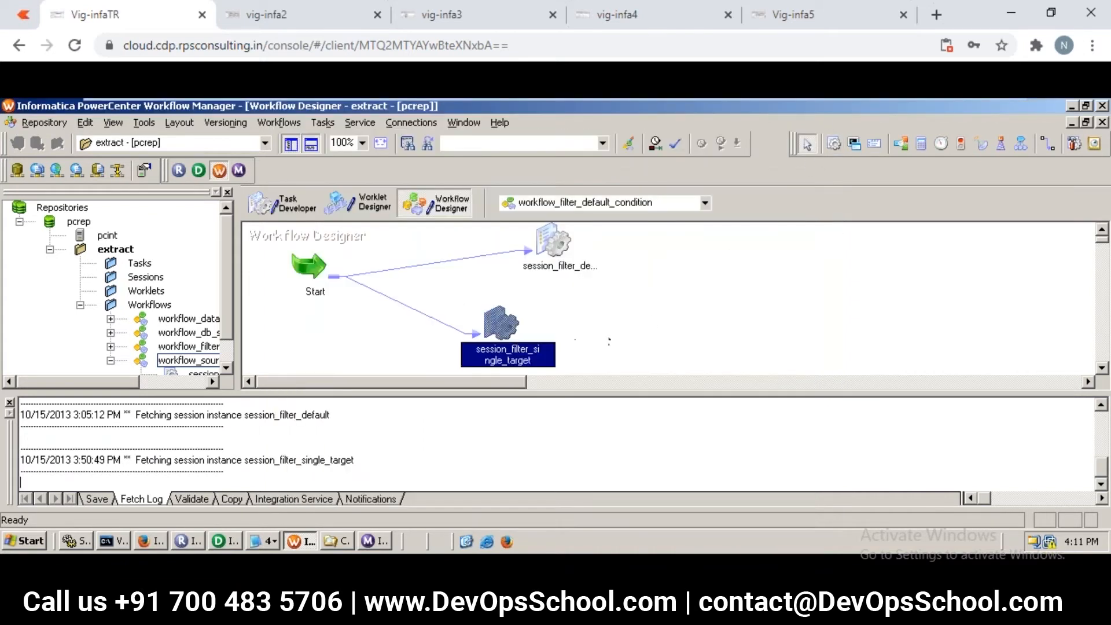
Try to refresh the mapping of session_filter_single_target and read the result in the fetch log.
right_click(508, 329)
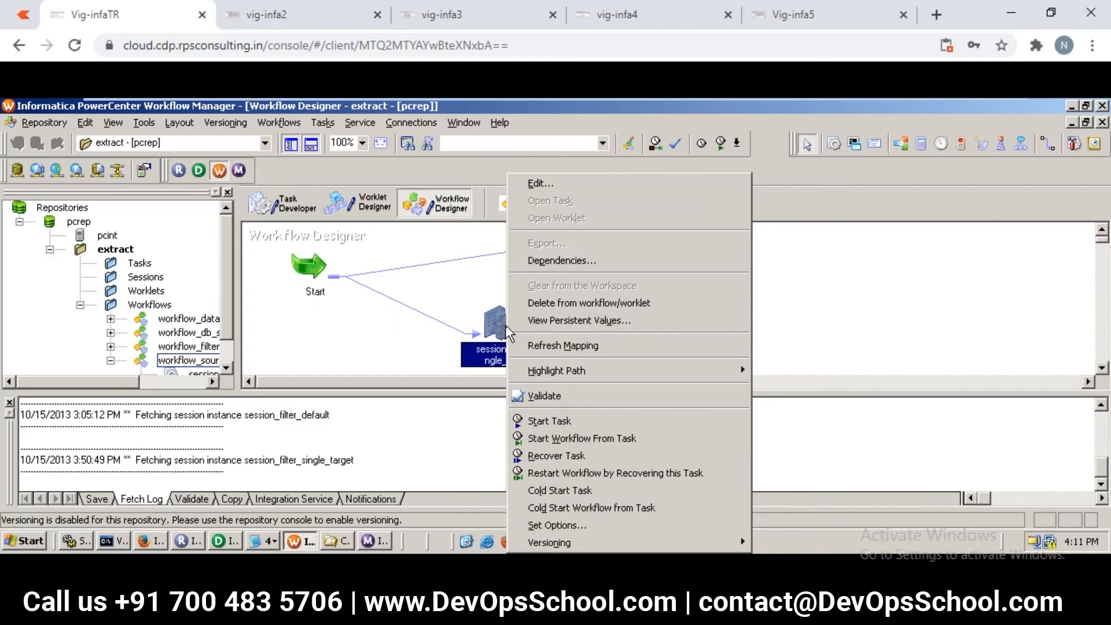
left_click(538, 346)
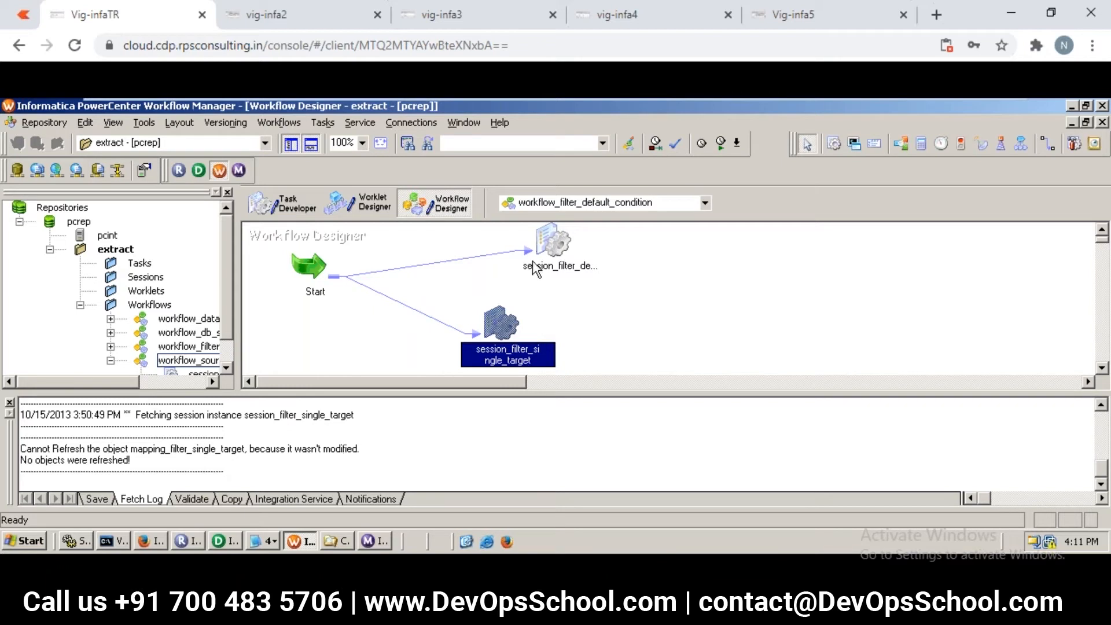
mouse_move(538, 253)
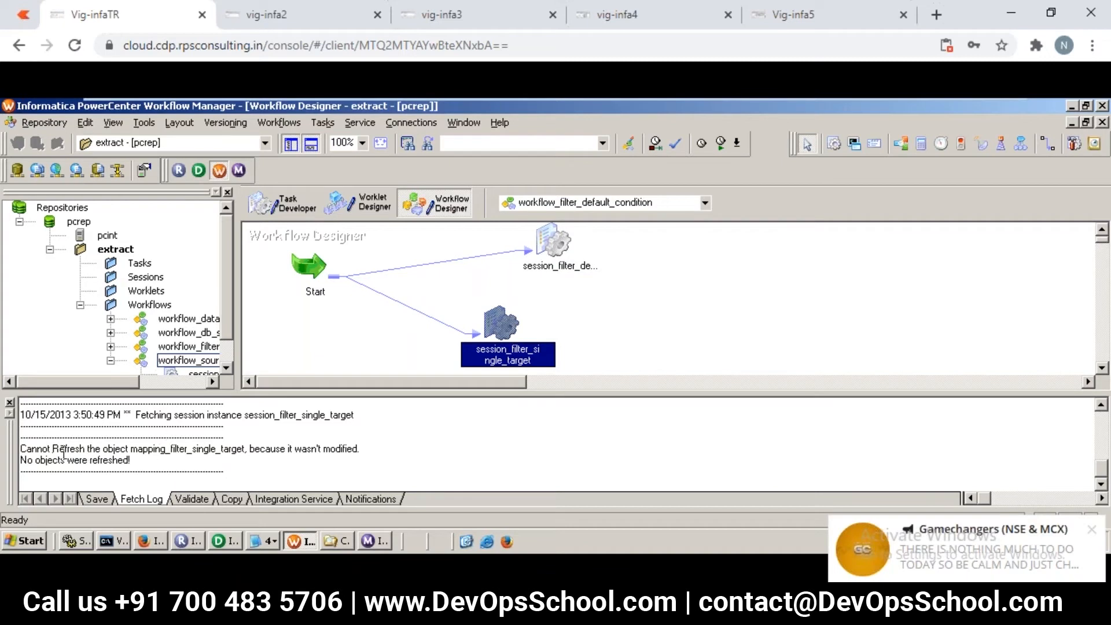
left_click_drag(47, 459, 191, 458)
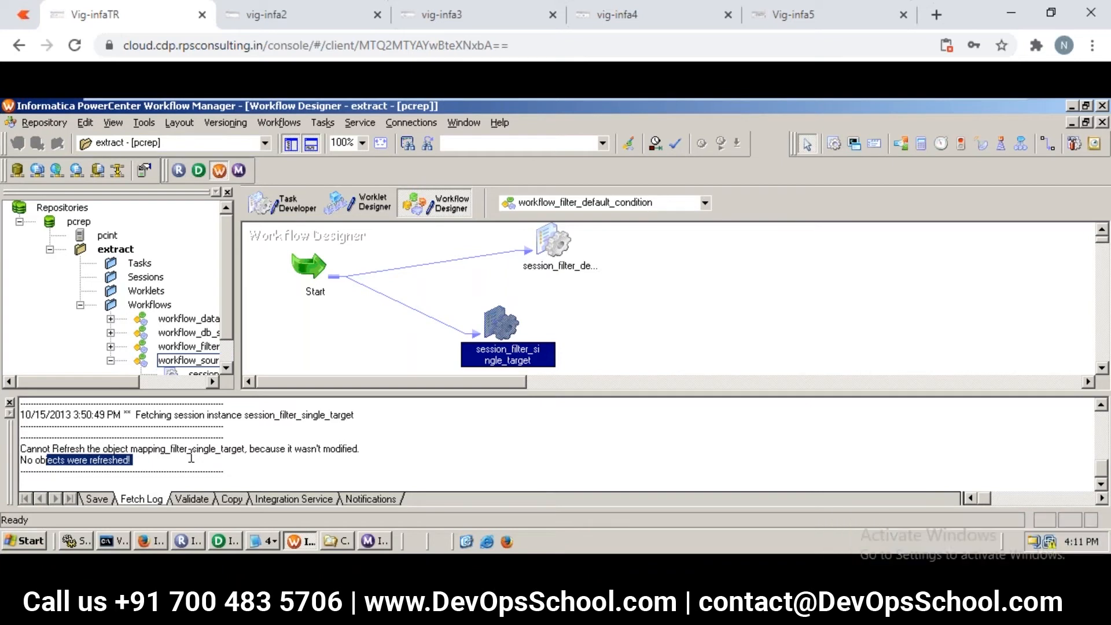
Reposition session_filter_single_target in the workflow so it sits just below the session_filter_default task.
left_click(224, 542)
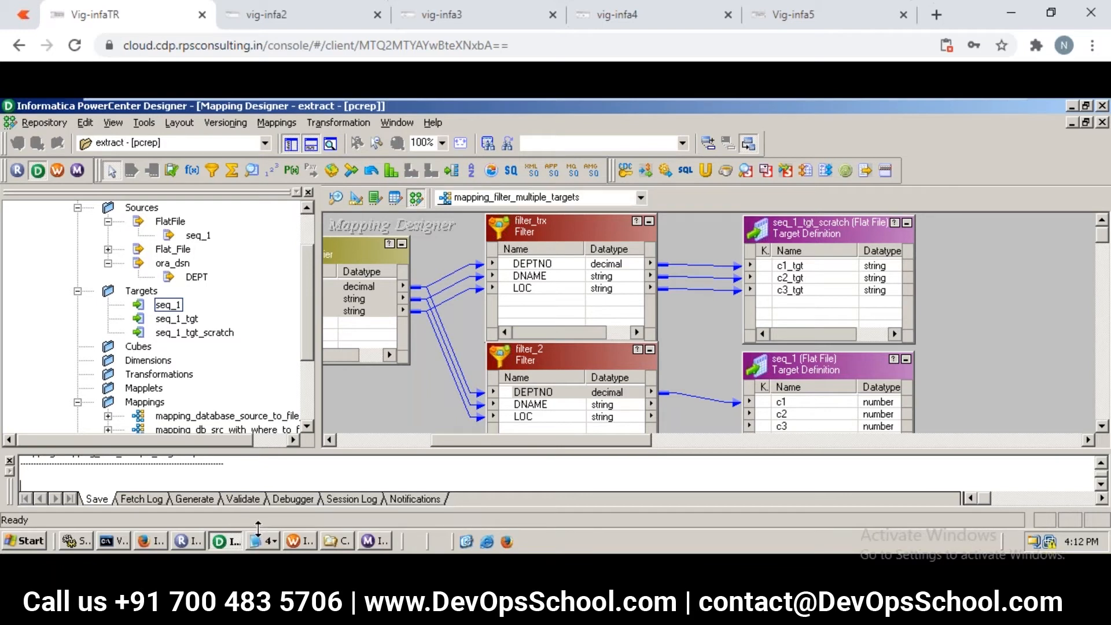
left_click(295, 541)
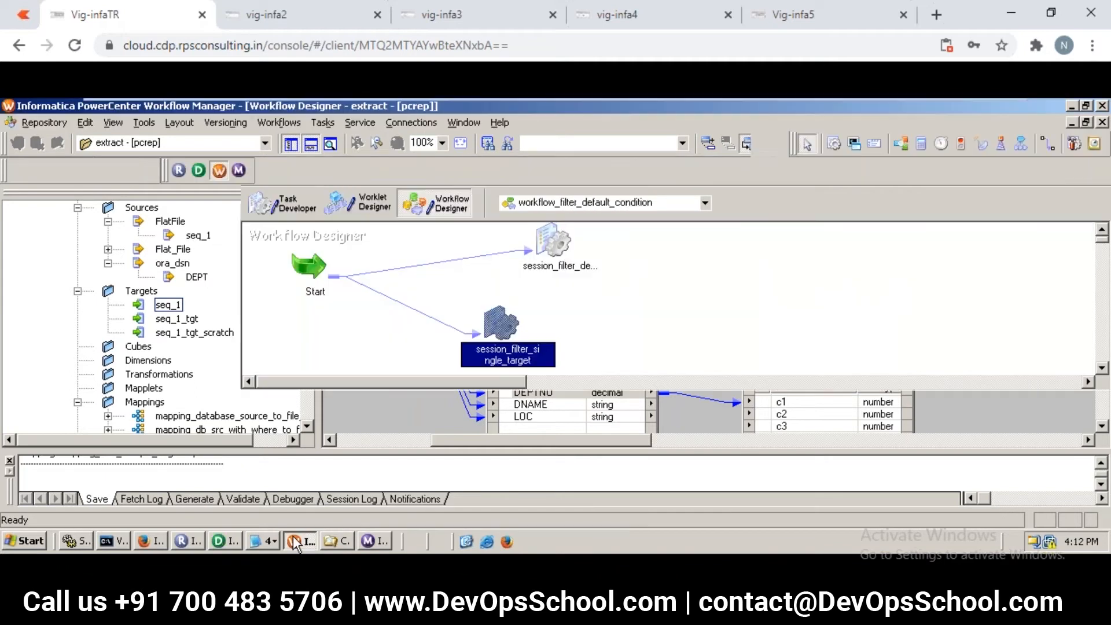
left_click_drag(502, 334, 533, 315)
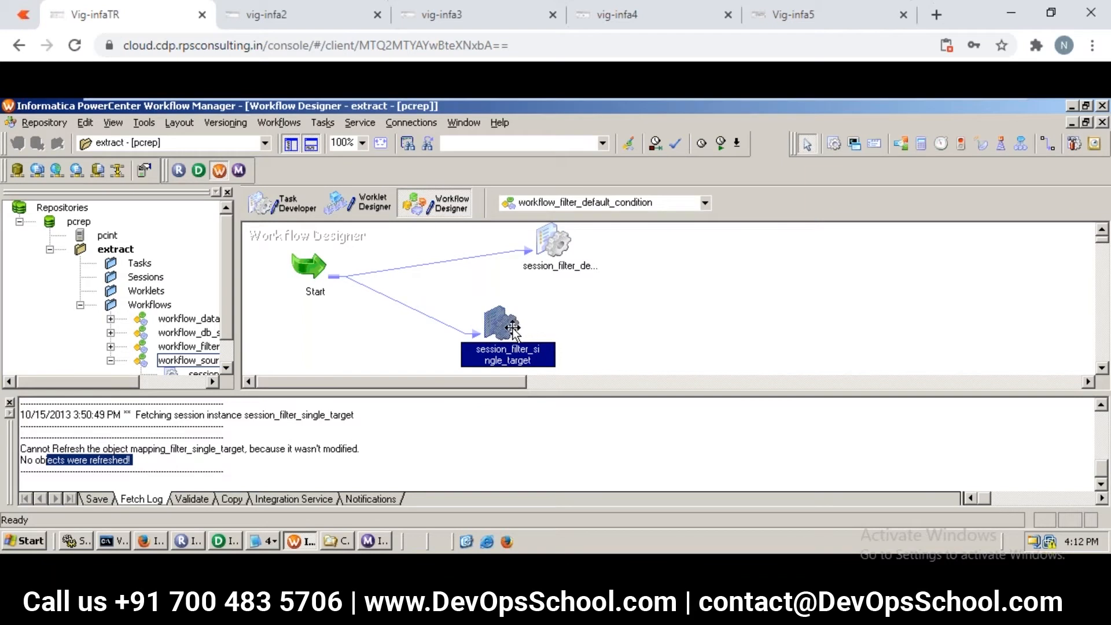
left_click_drag(509, 330, 586, 302)
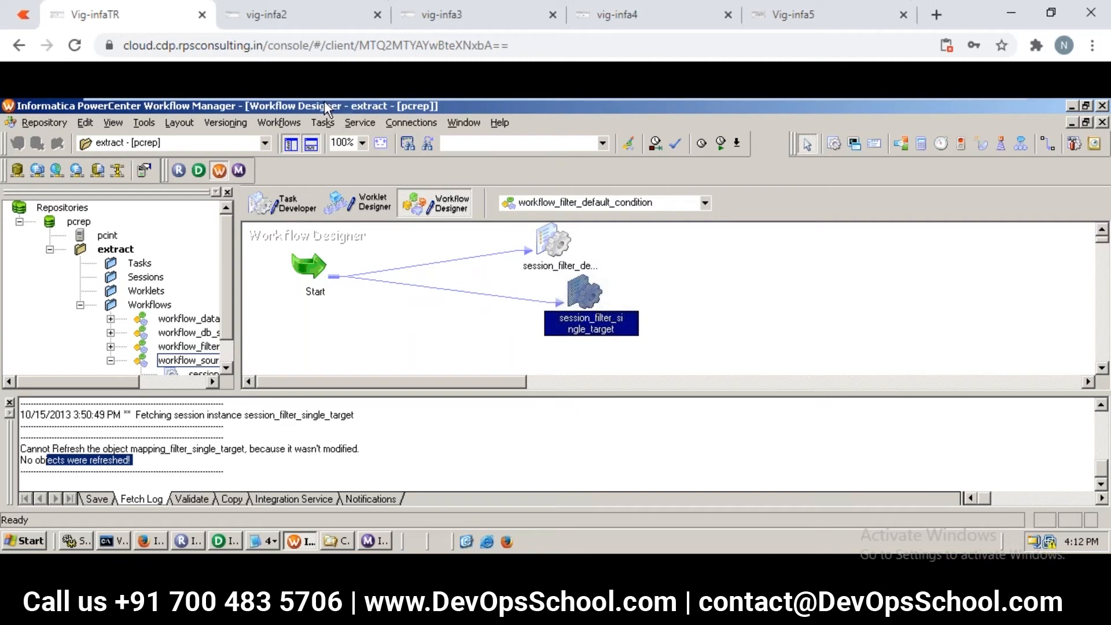
Begin a new task of type Session in workflow_filter_default_condition and name it session_multiple_targets.
left_click(324, 119)
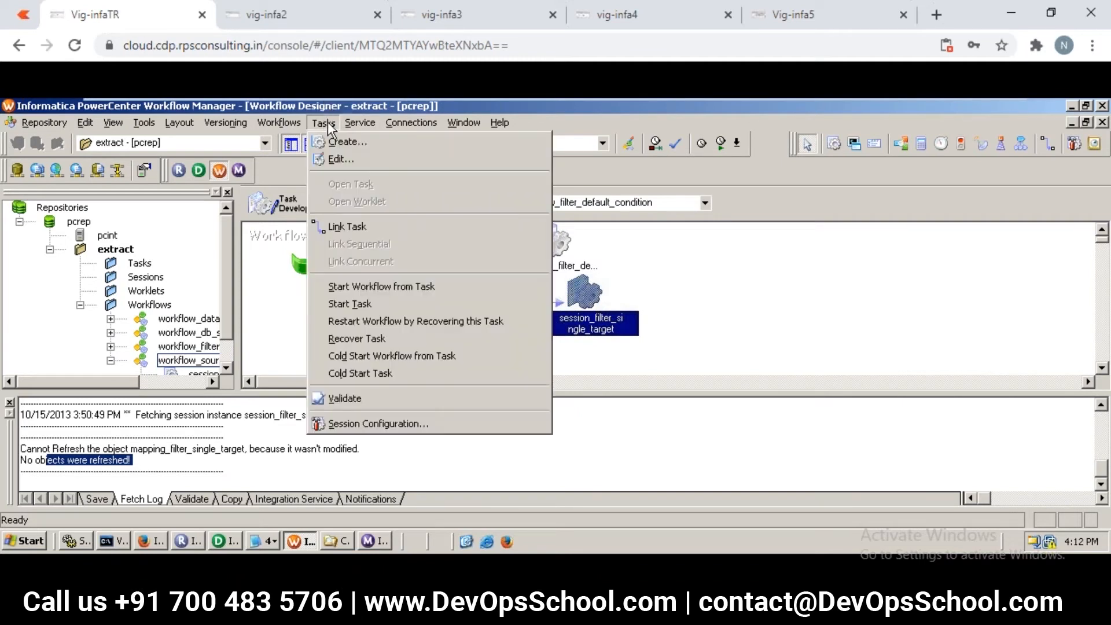
left_click(339, 127)
left_click(326, 127)
left_click(330, 141)
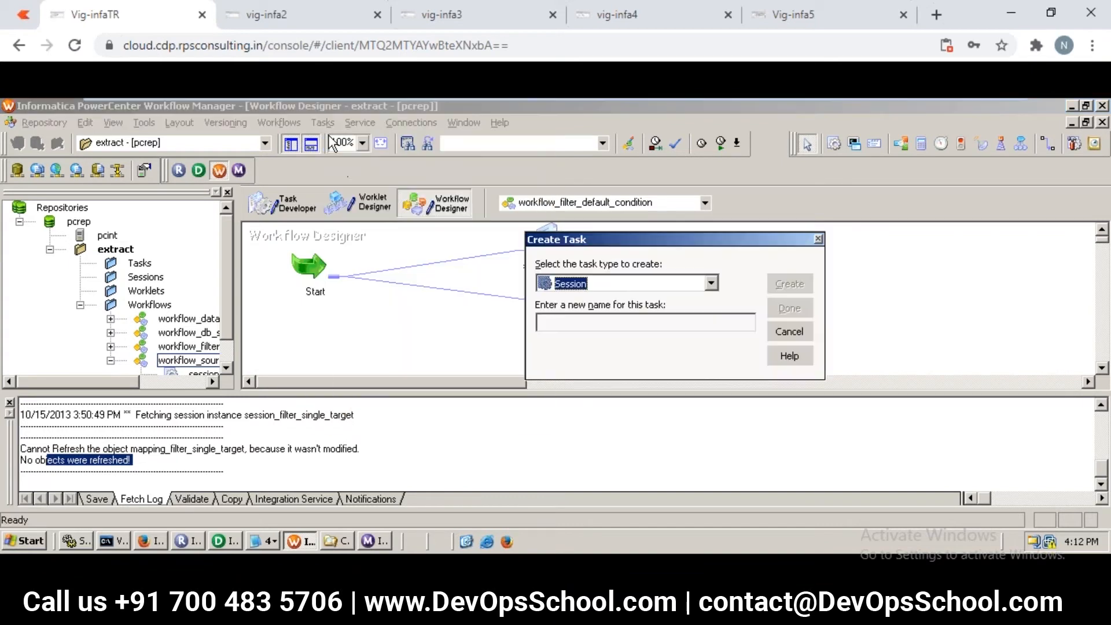
left_click(556, 323)
type("session_multiple")
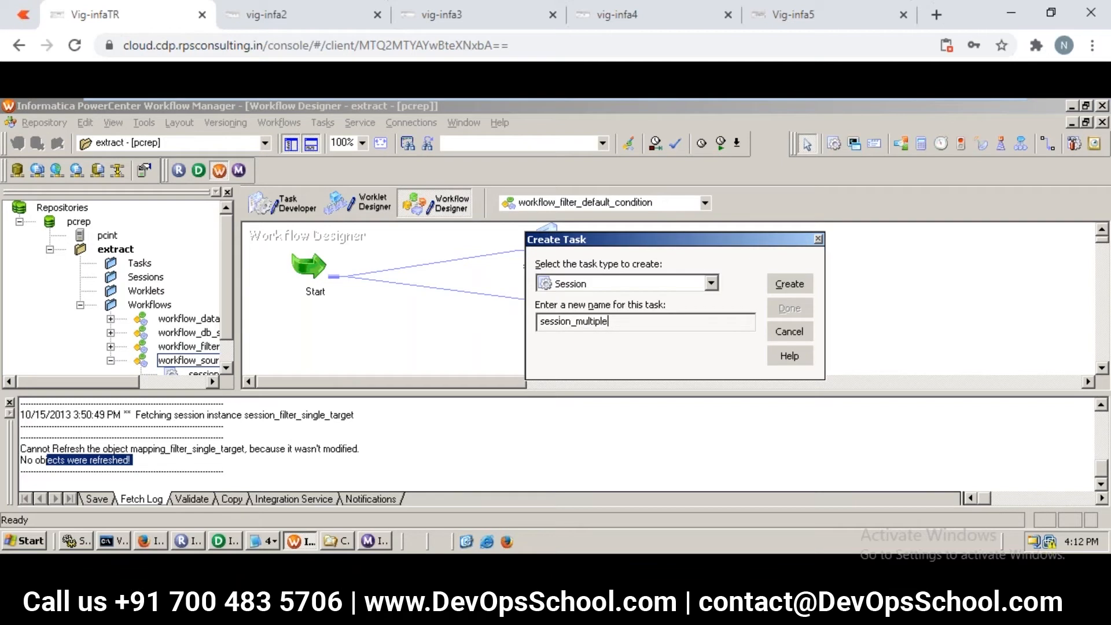
type("_targets")
Check the session creation progress in the vig-infa2 to Vig-infa5 remote desktops, then return to Vig-infaTR.
left_click(299, 20)
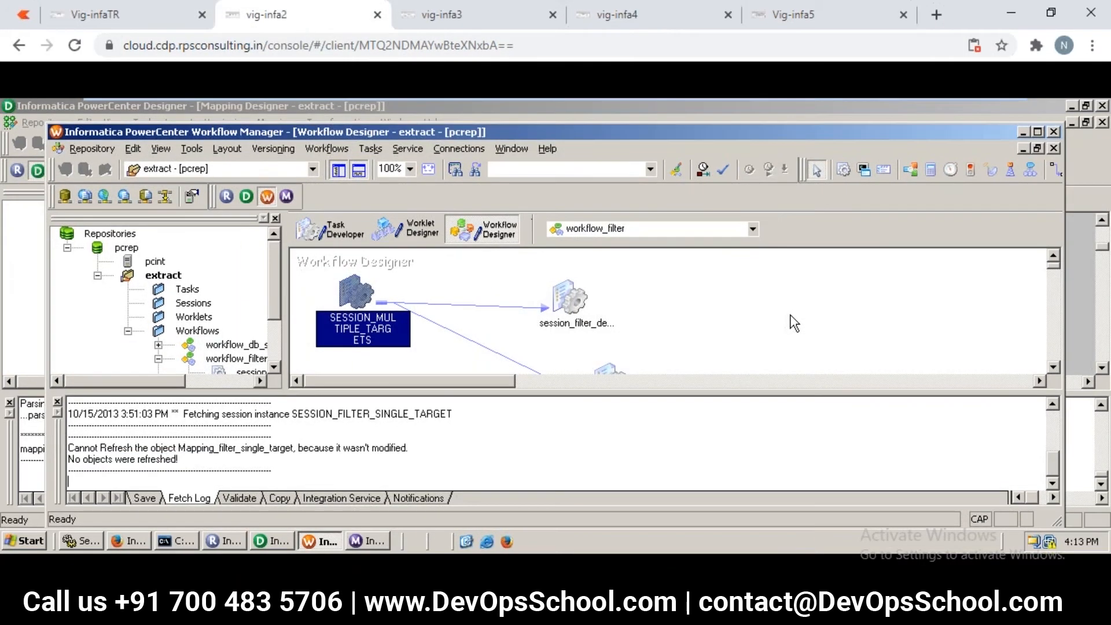
left_click(636, 340)
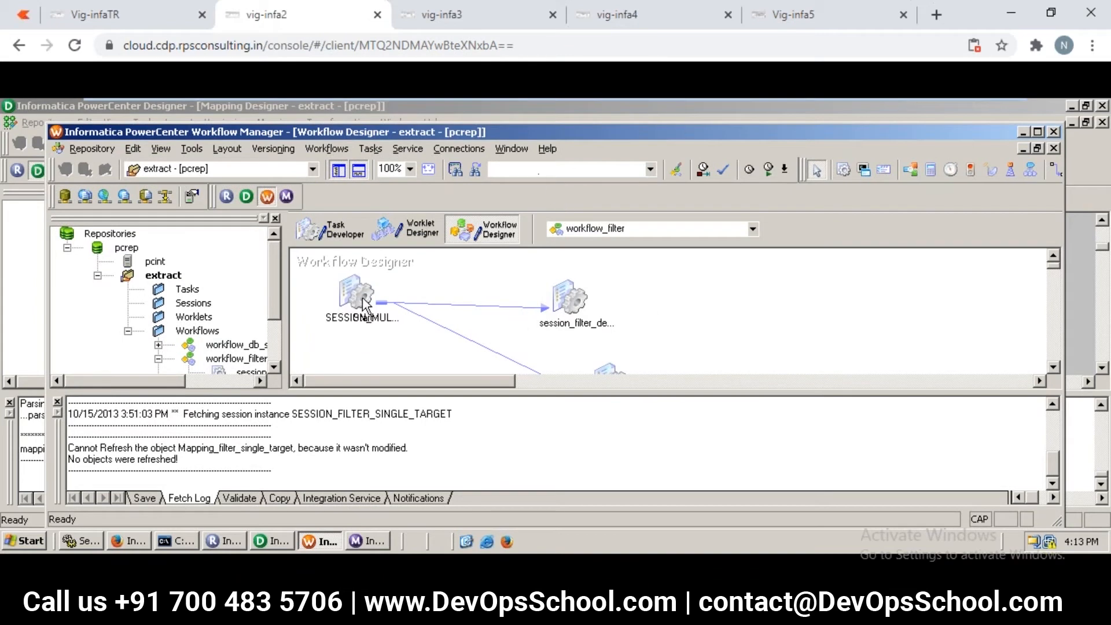
left_click(499, 12)
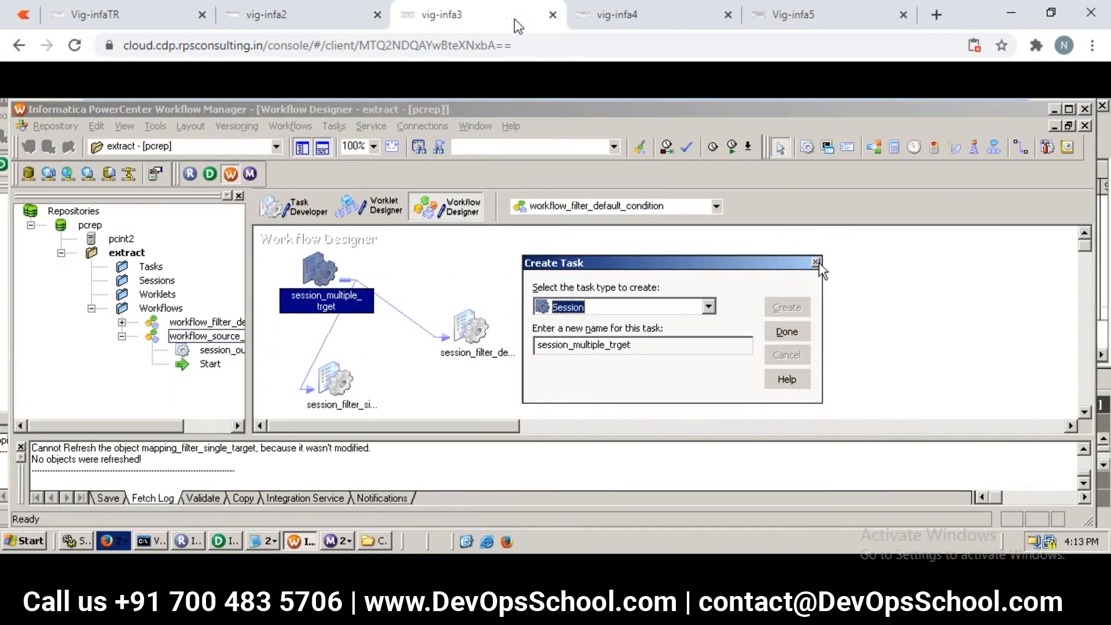
left_click(611, 17)
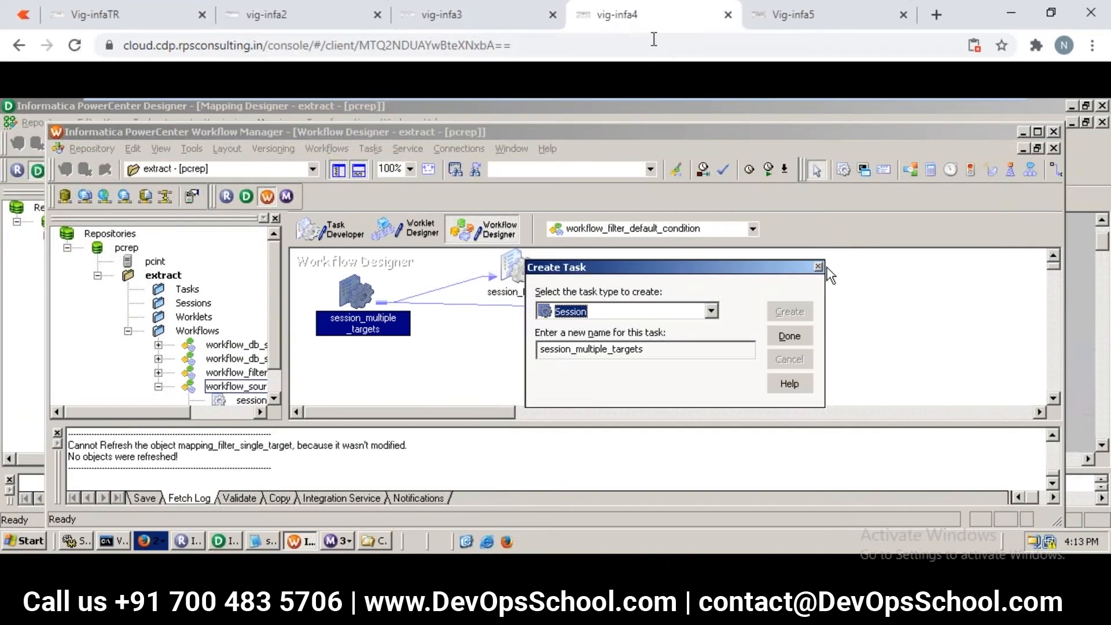
left_click(765, 29)
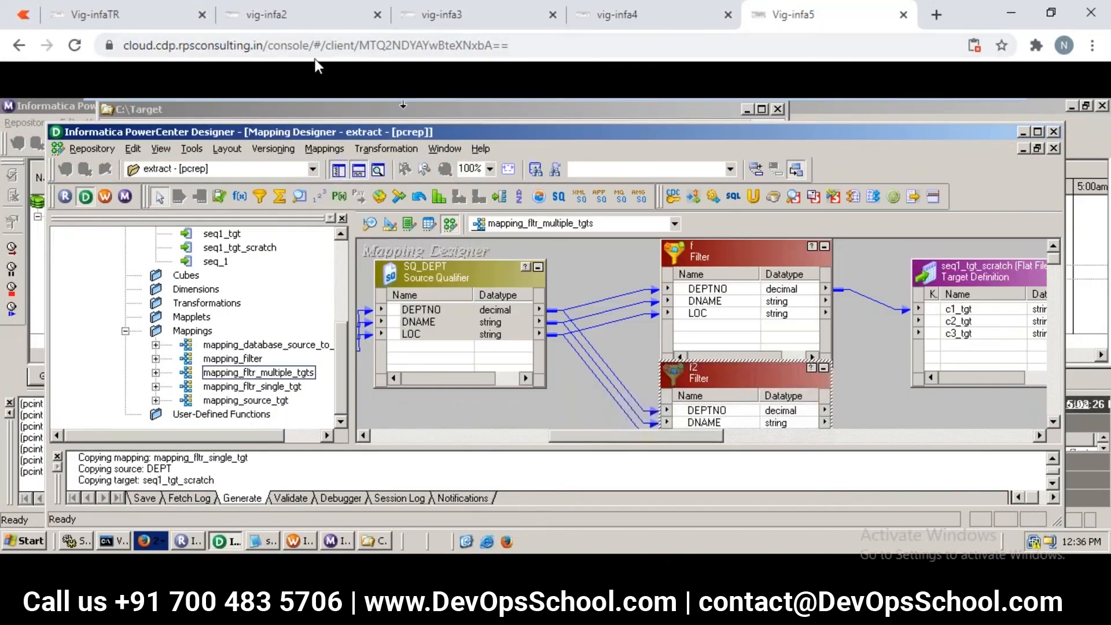
left_click(108, 17)
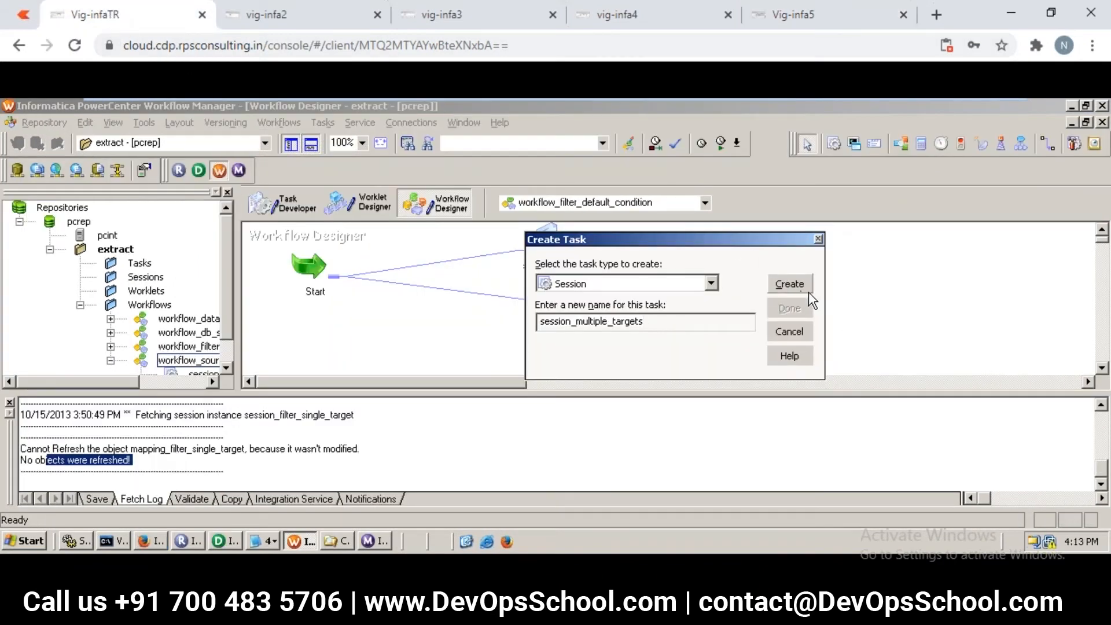
Create the session_multiple_targets session with mapping_filter_multiple_targets as its mapping and finish task creation.
left_click(793, 283)
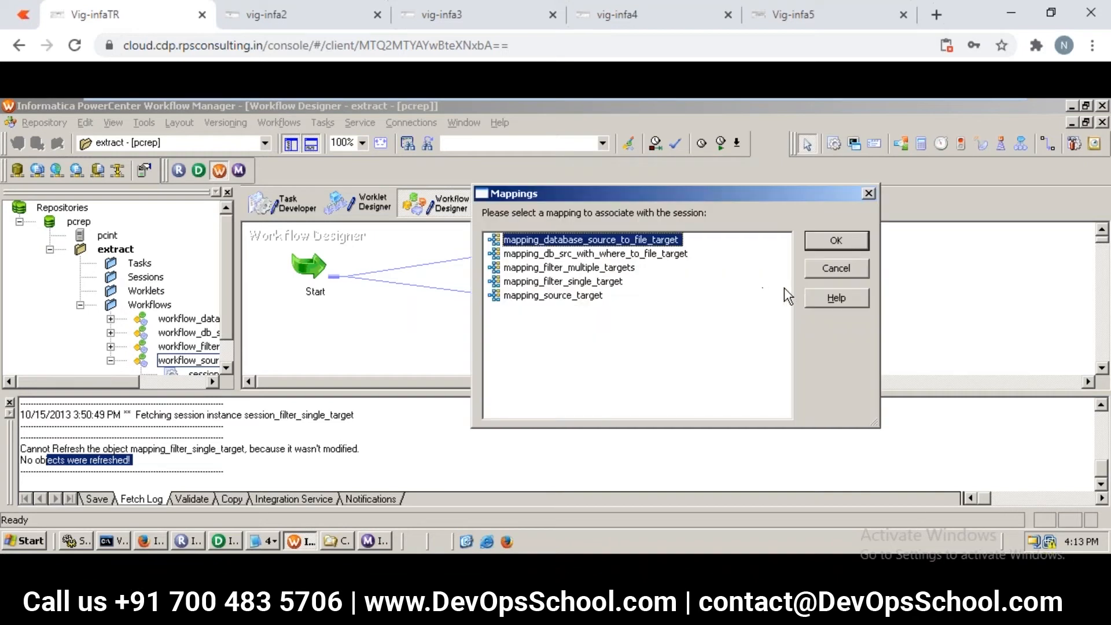
left_click(608, 268)
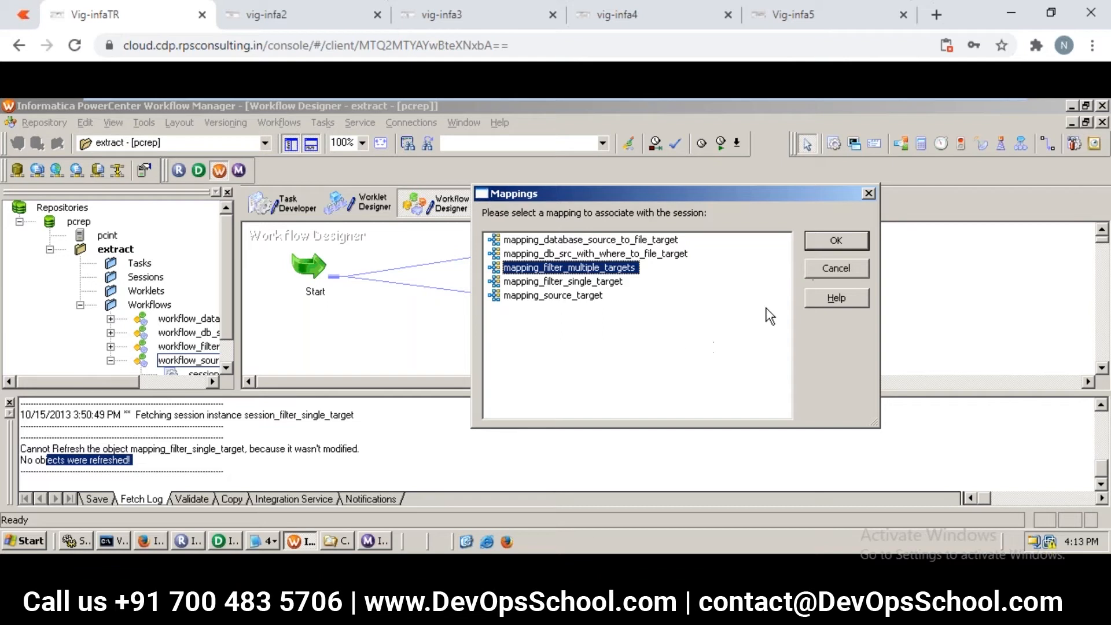
left_click(852, 241)
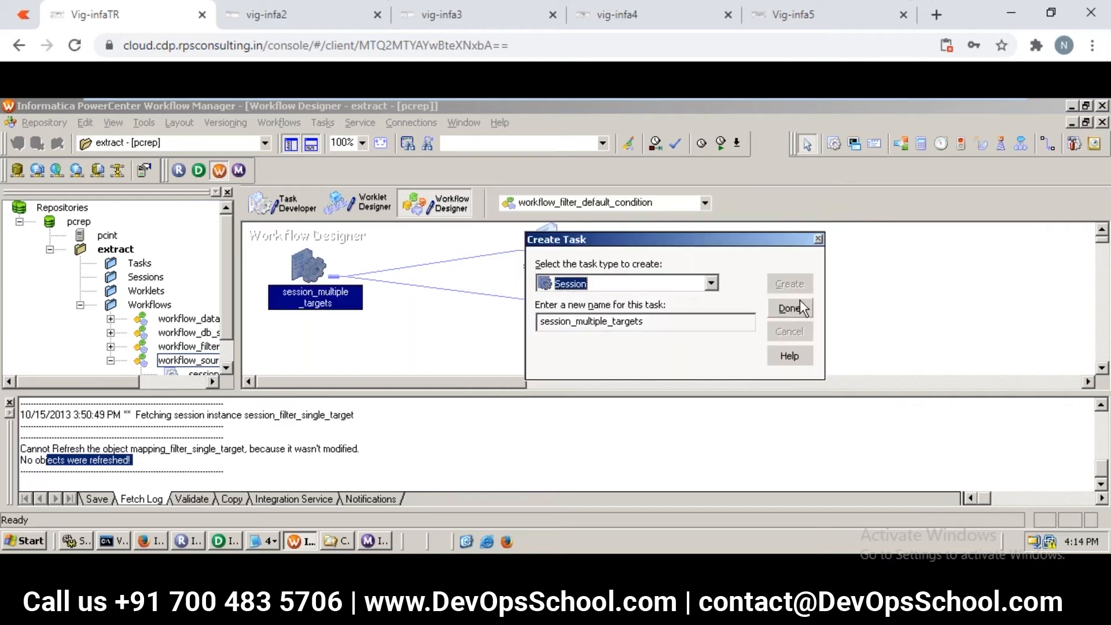
left_click(796, 309)
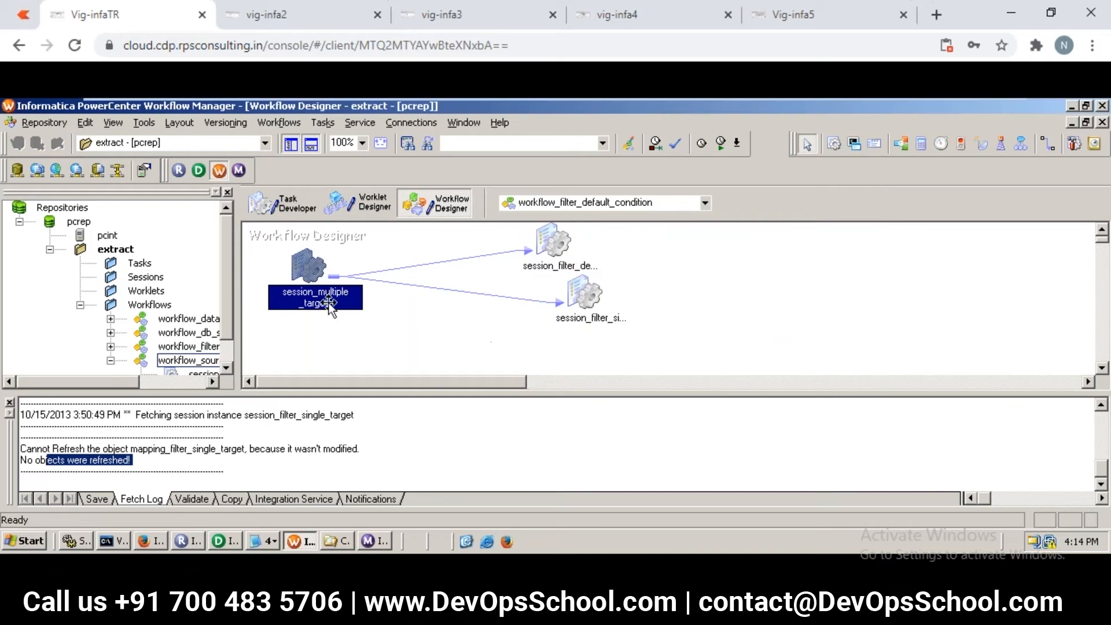
Place session_multiple_targets to the lower right of the Start task and link Start to it.
left_click_drag(317, 272, 455, 324)
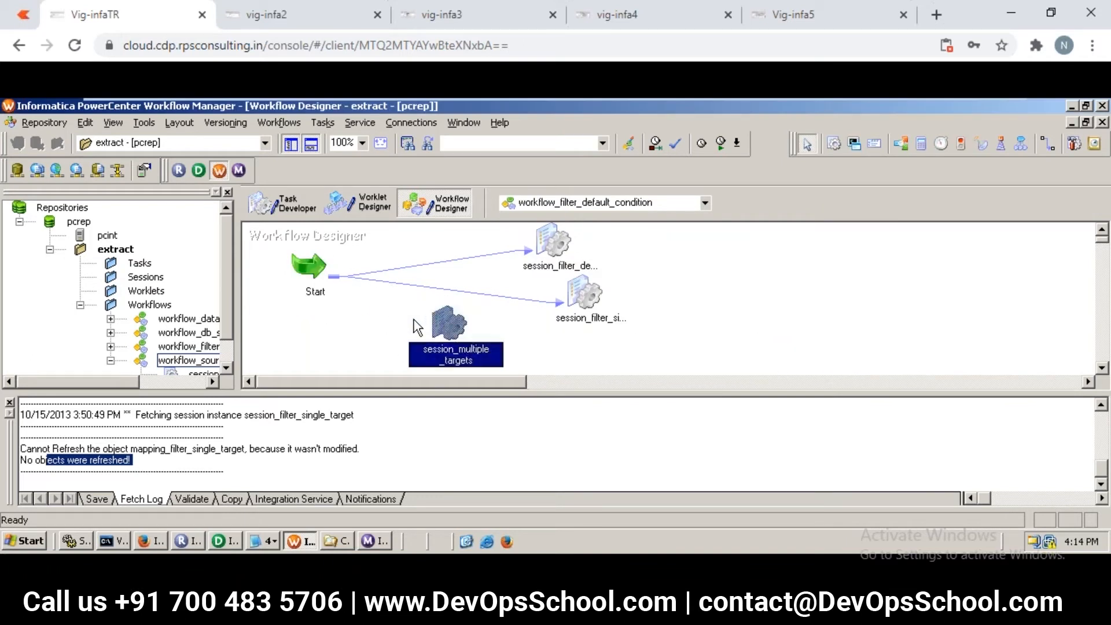
mouse_move(332, 105)
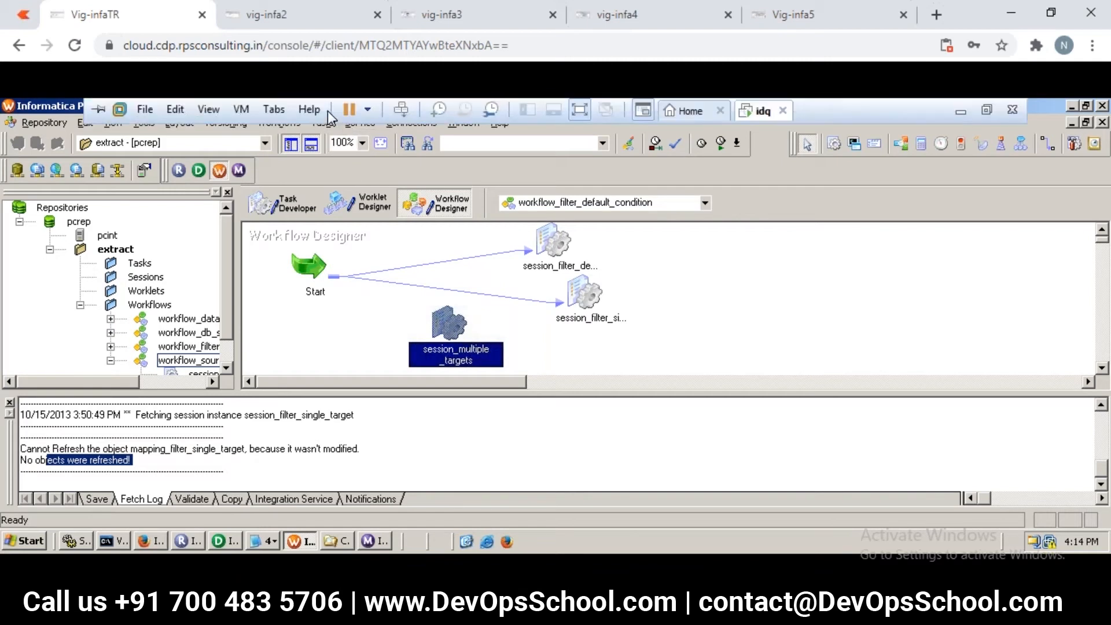
left_click(329, 124)
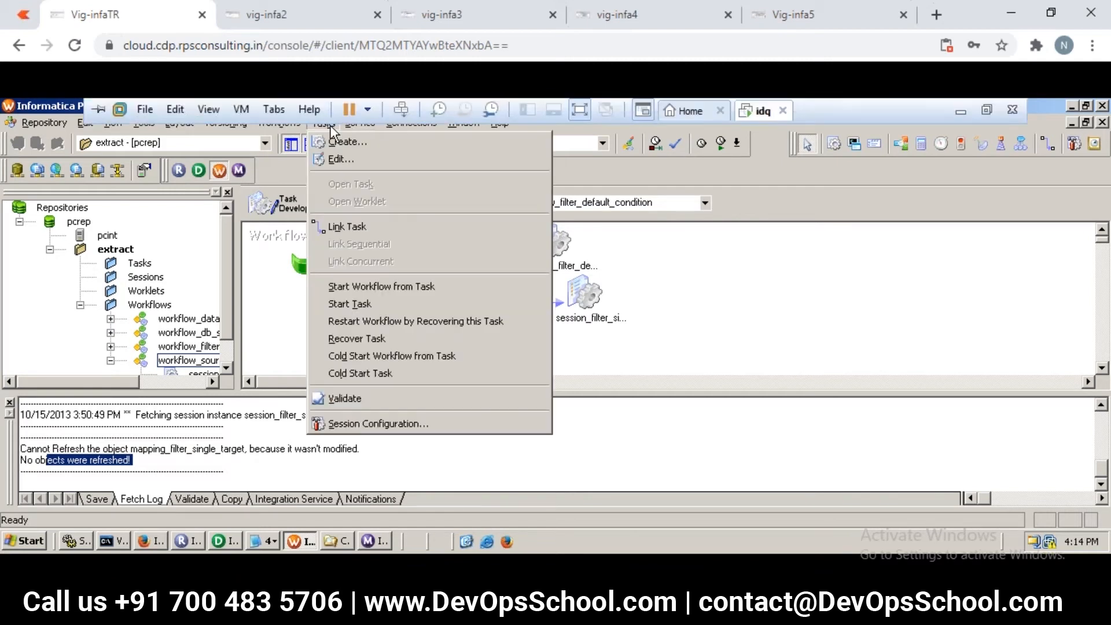
left_click(351, 229)
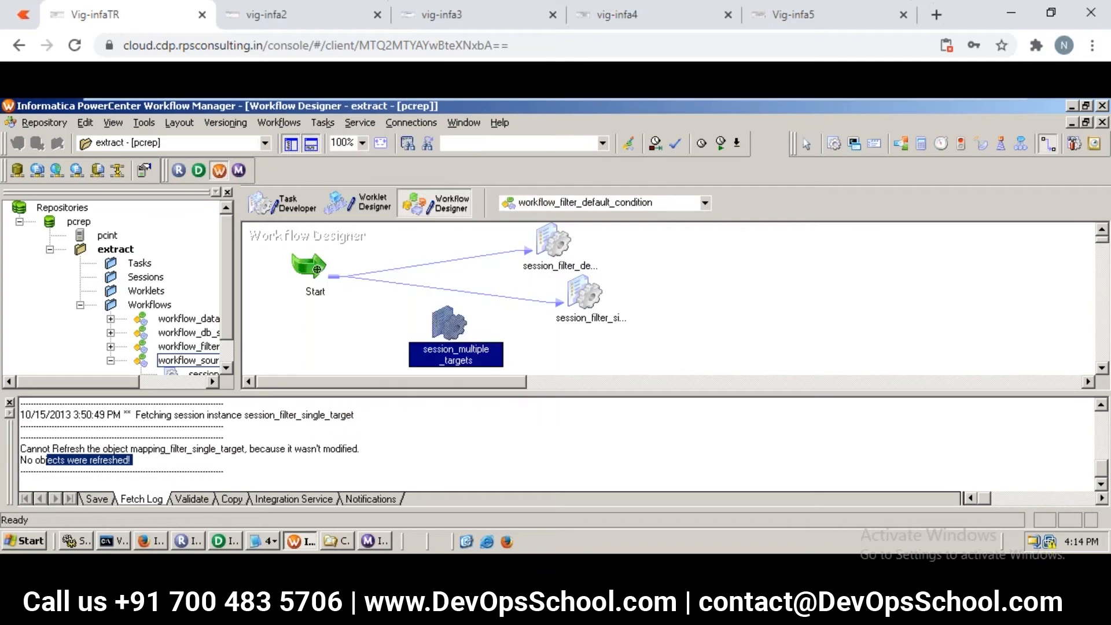
left_click_drag(318, 269, 449, 339)
Check how far the vig-infa2 to Vig-infa5 remote desktops have come with the multiple-target session, then return to Vig-infaTR.
left_click(294, 14)
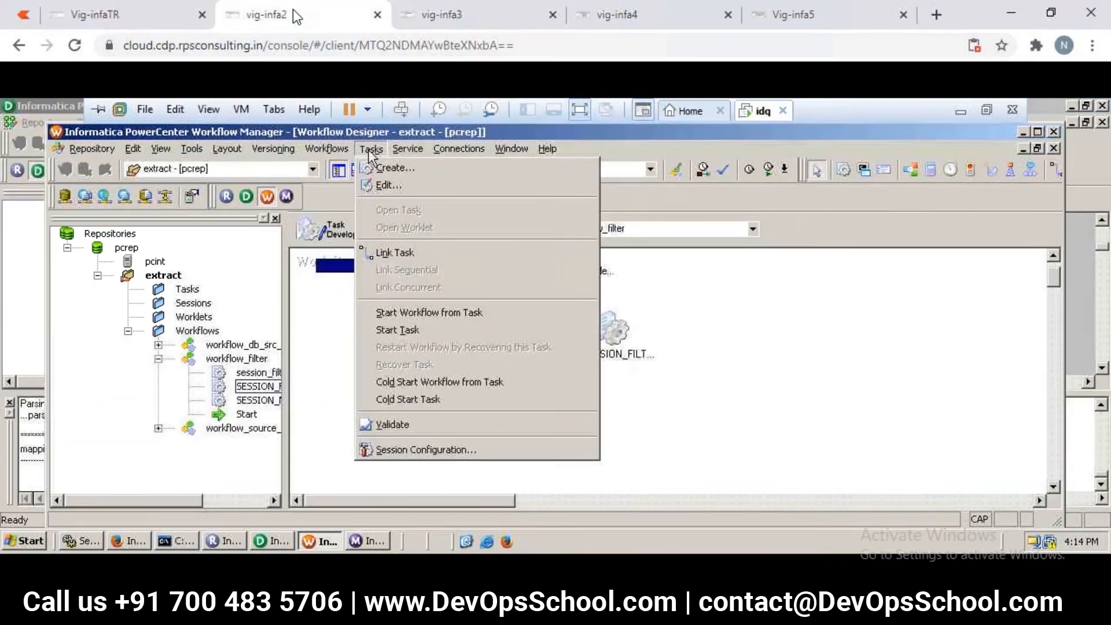
left_click(459, 18)
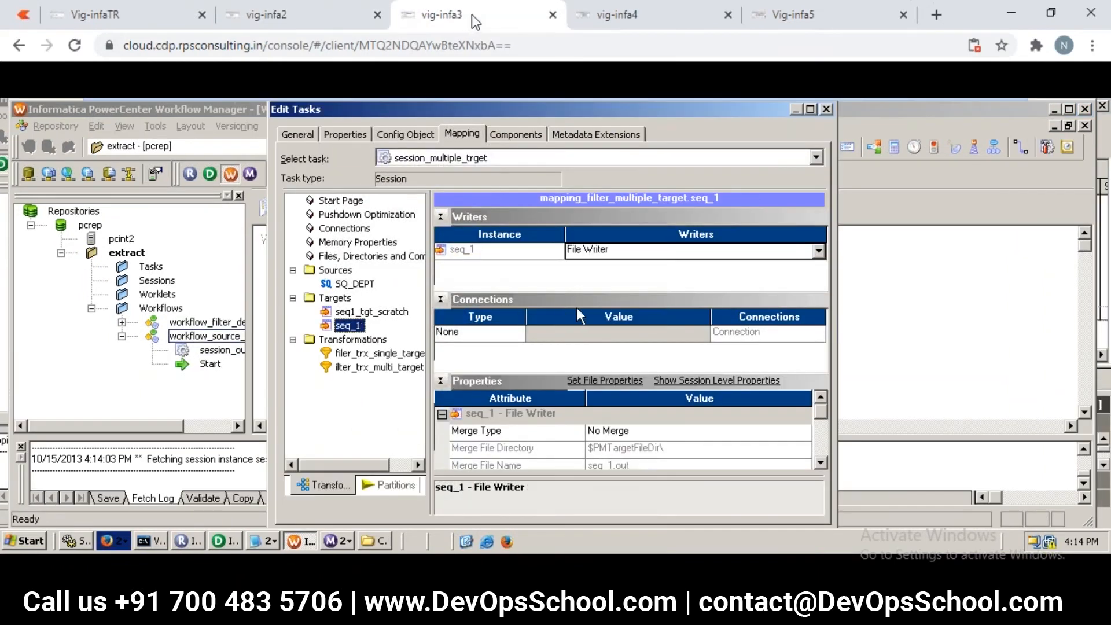
left_click(821, 462)
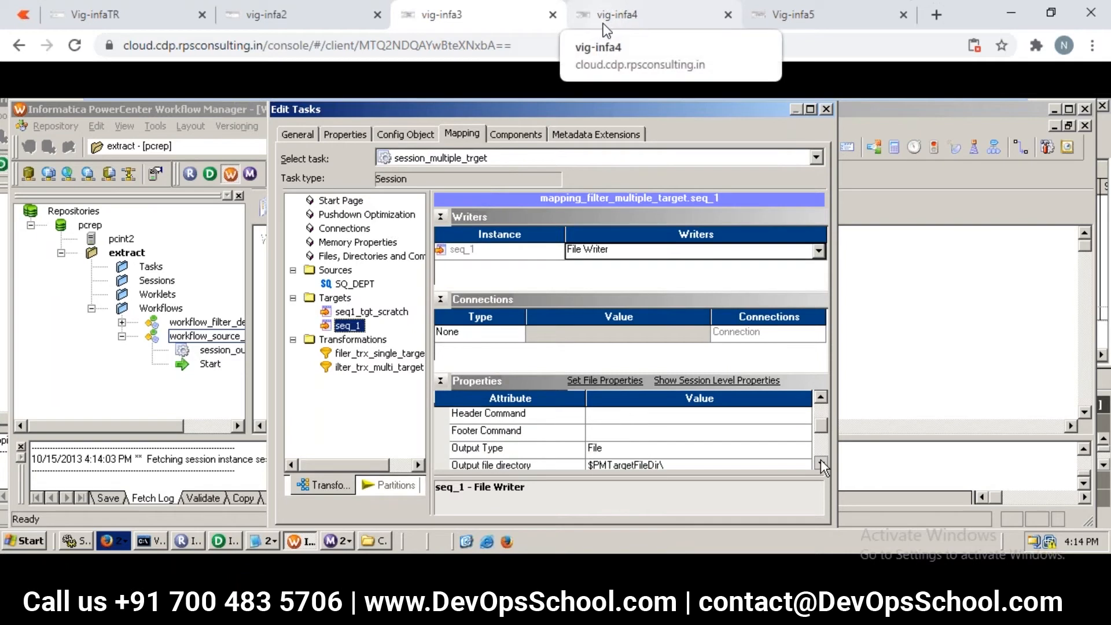
left_click(598, 26)
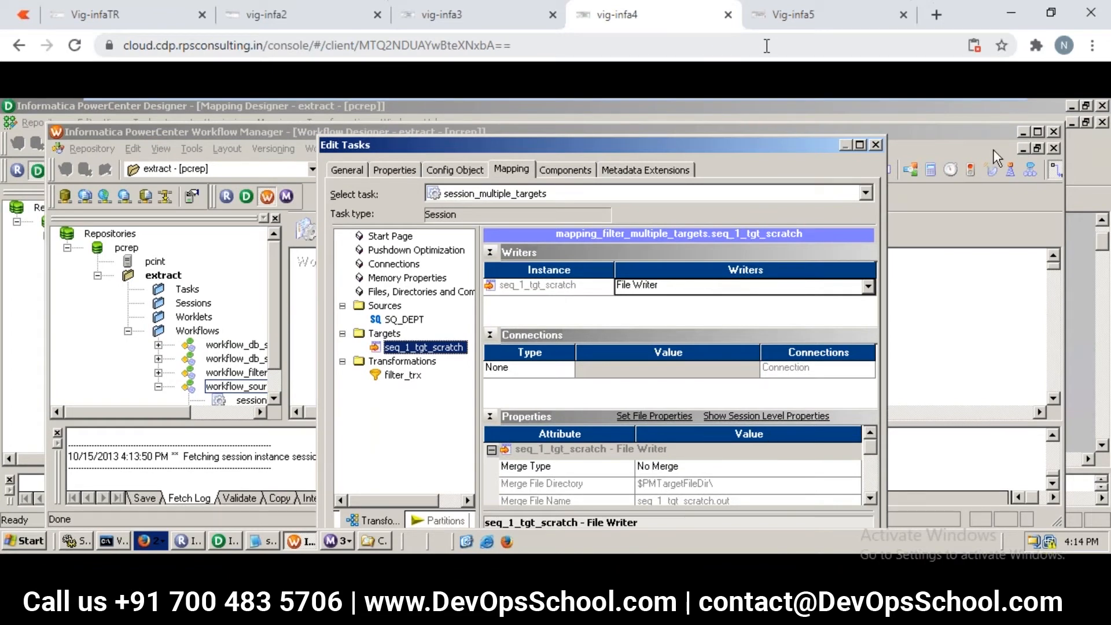
left_click(769, 26)
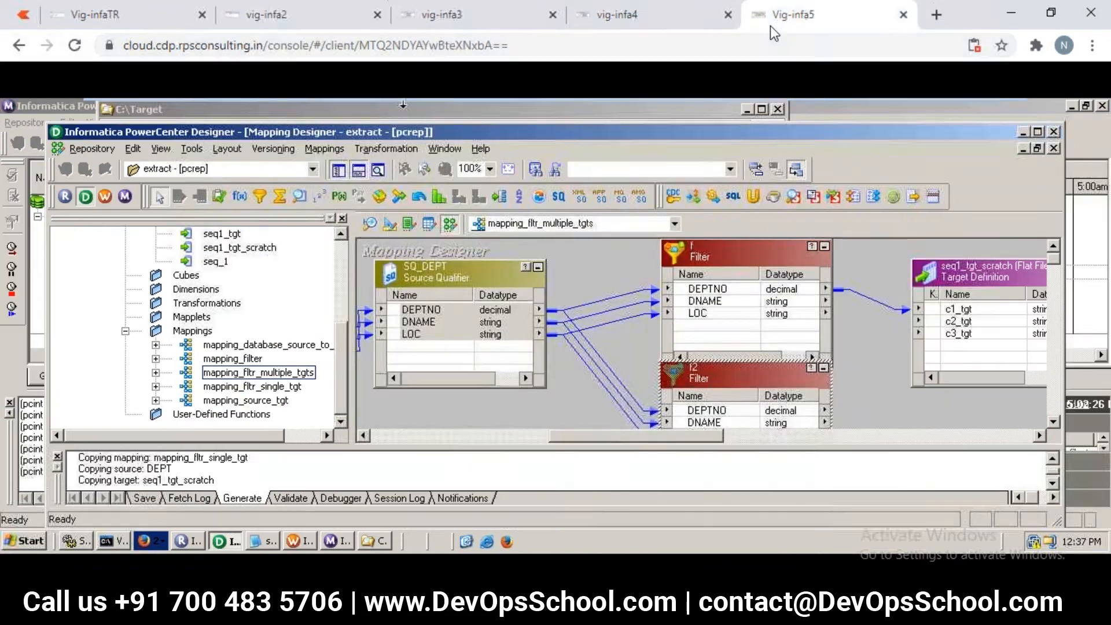
left_click(124, 20)
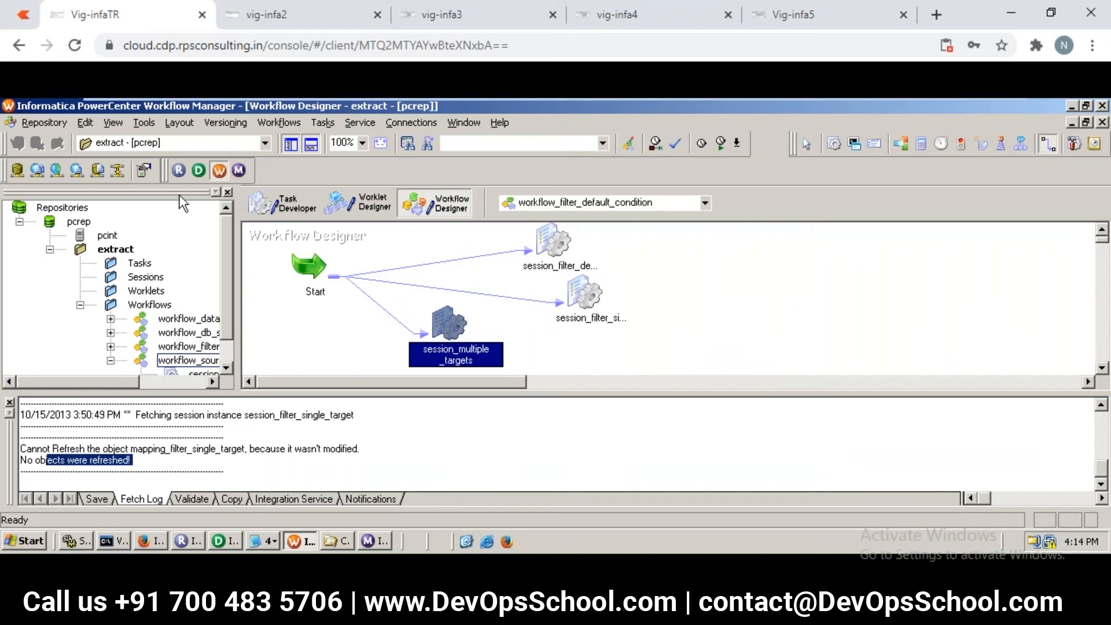
Save workflow_filter_default_condition to the repository and check the validation result in the save log.
left_click(41, 122)
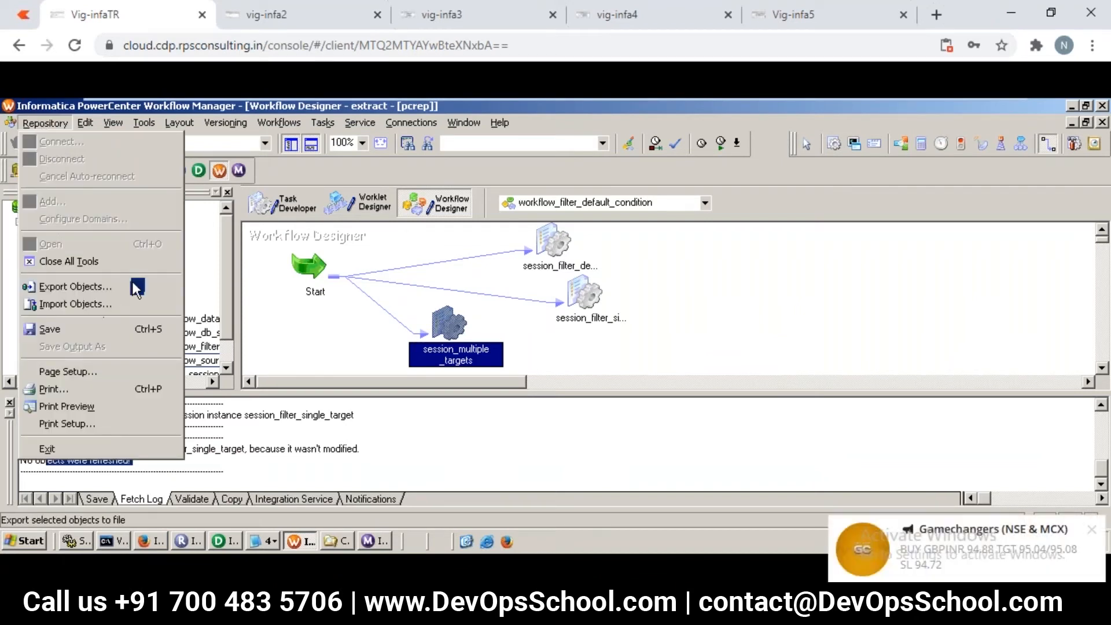
left_click(77, 328)
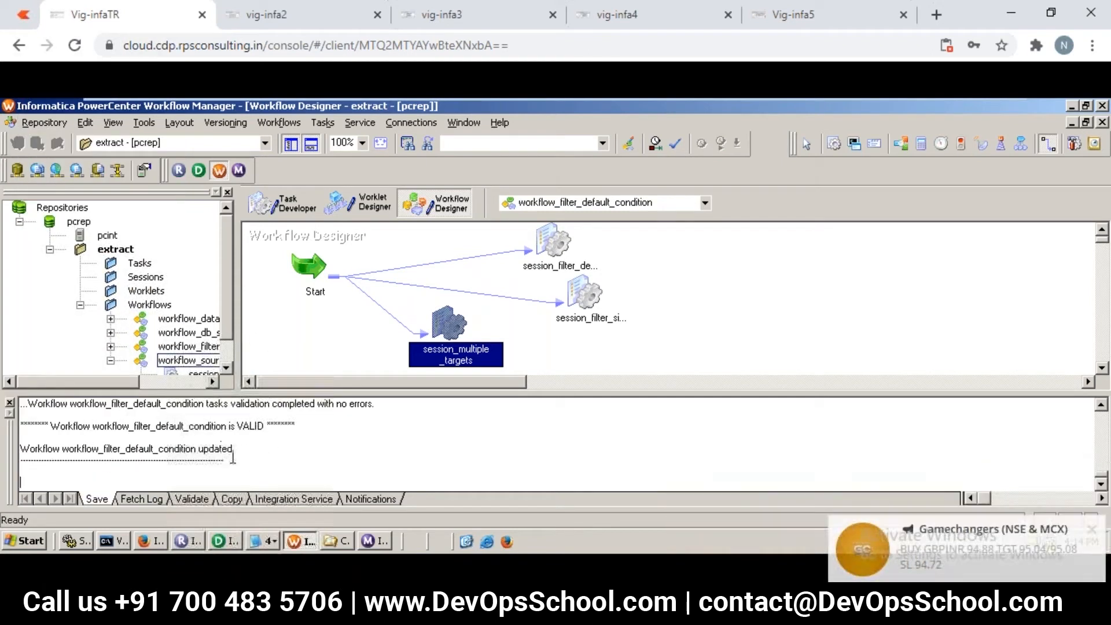
double_click(214, 438)
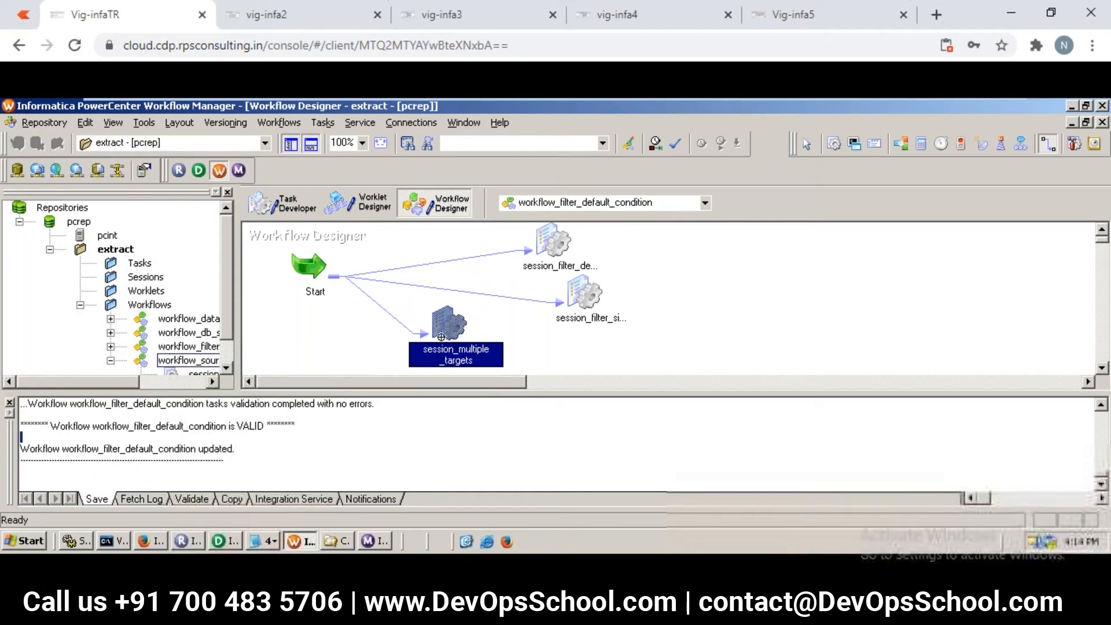
Examine the mapping settings of session_multiple_targets for the seq_1_tgt_scratch target and the filter_trx transformation, then close the task editor.
double_click(458, 328)
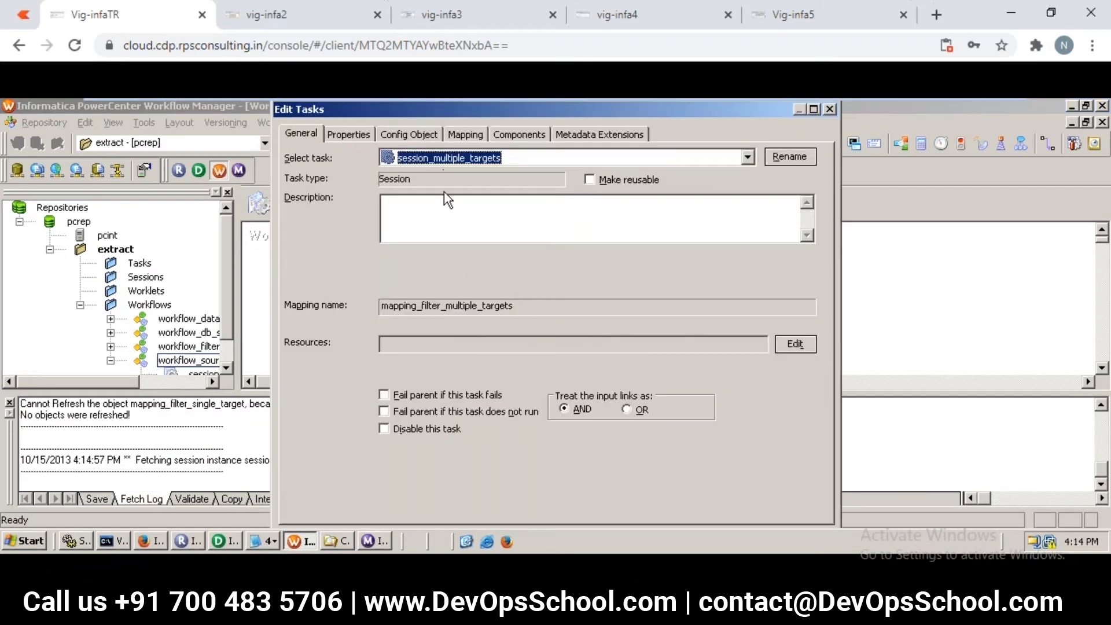
left_click(456, 133)
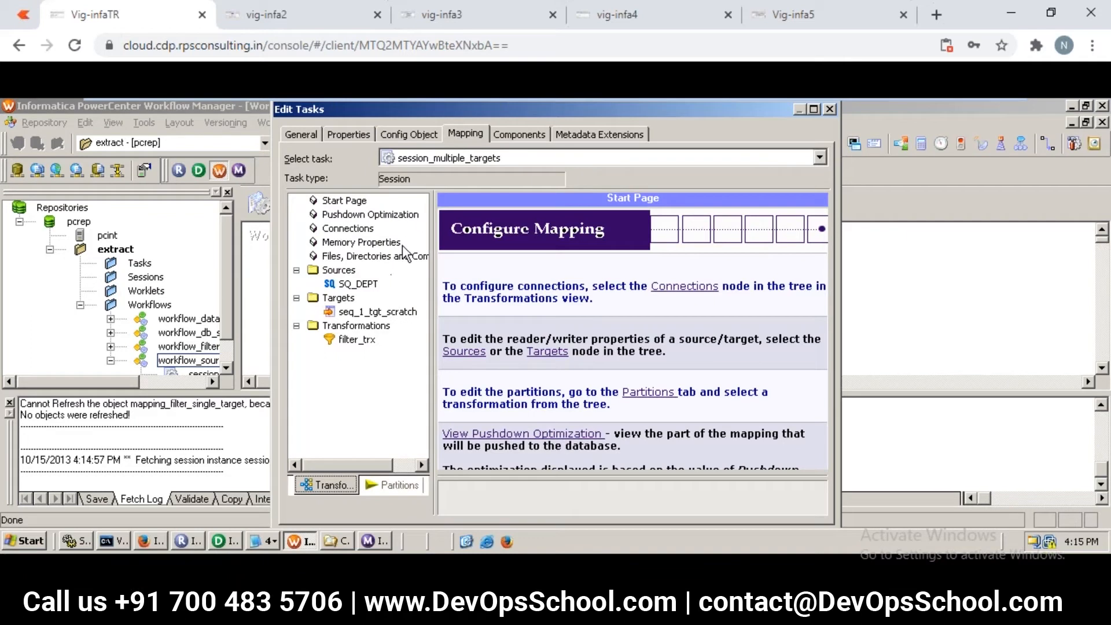
left_click(378, 313)
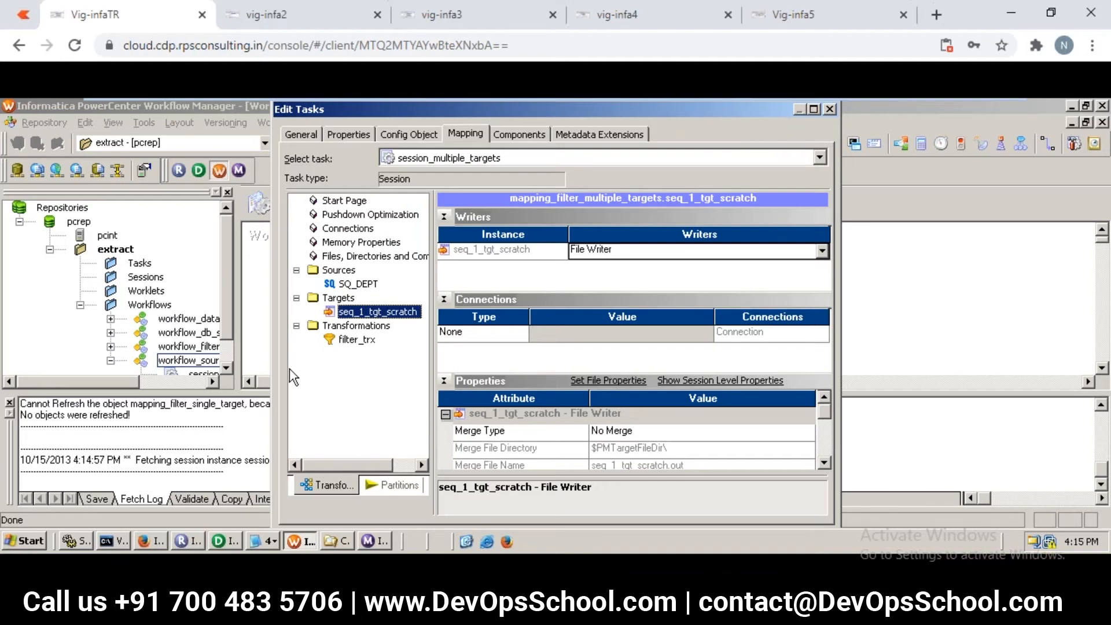
left_click(356, 340)
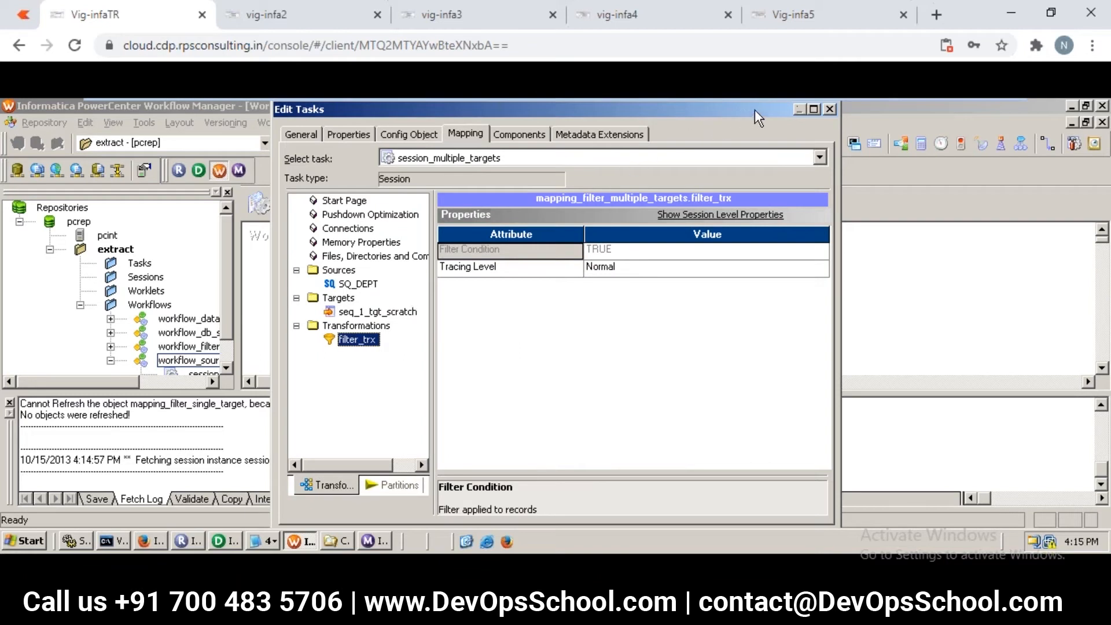
left_click(828, 108)
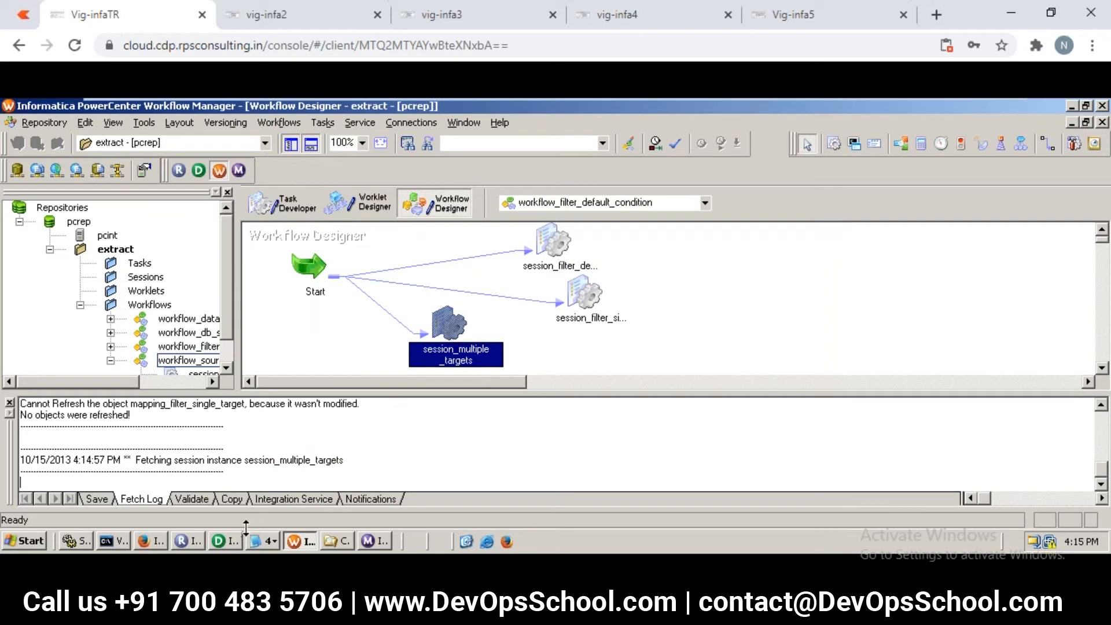
Switch to PowerCenter Designer and review the instance folders of mapping_filter_multiple_targets in the repository tree.
left_click(209, 541)
left_click(224, 543)
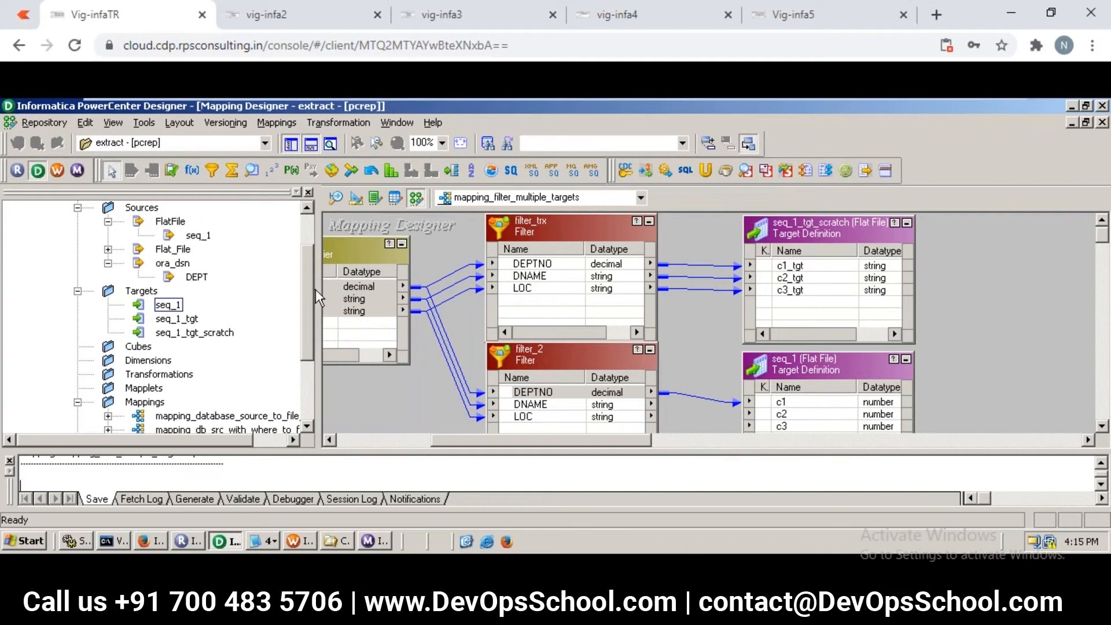
left_click_drag(311, 292, 312, 340)
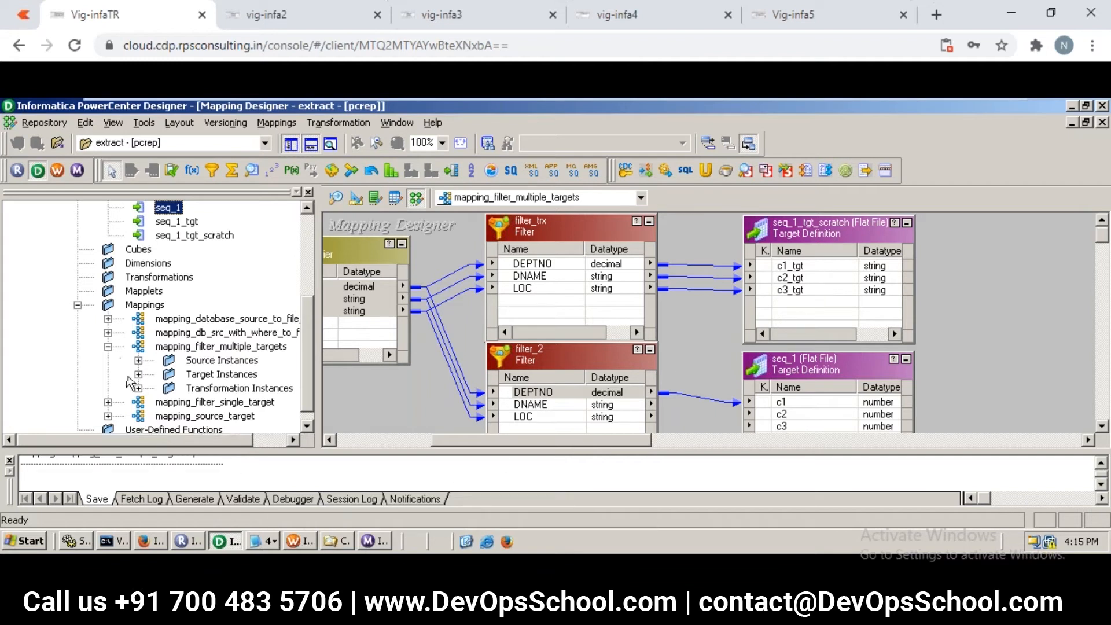
left_click(108, 347)
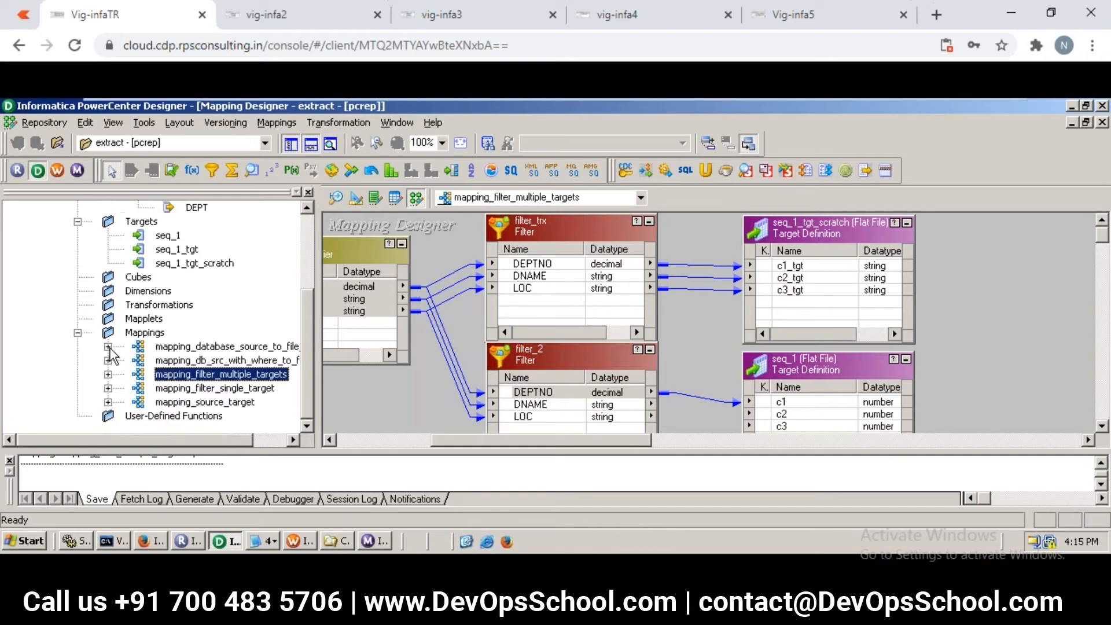
Return to Workflow Manager and try to save the extract folder again.
left_click(298, 542)
left_click(346, 320)
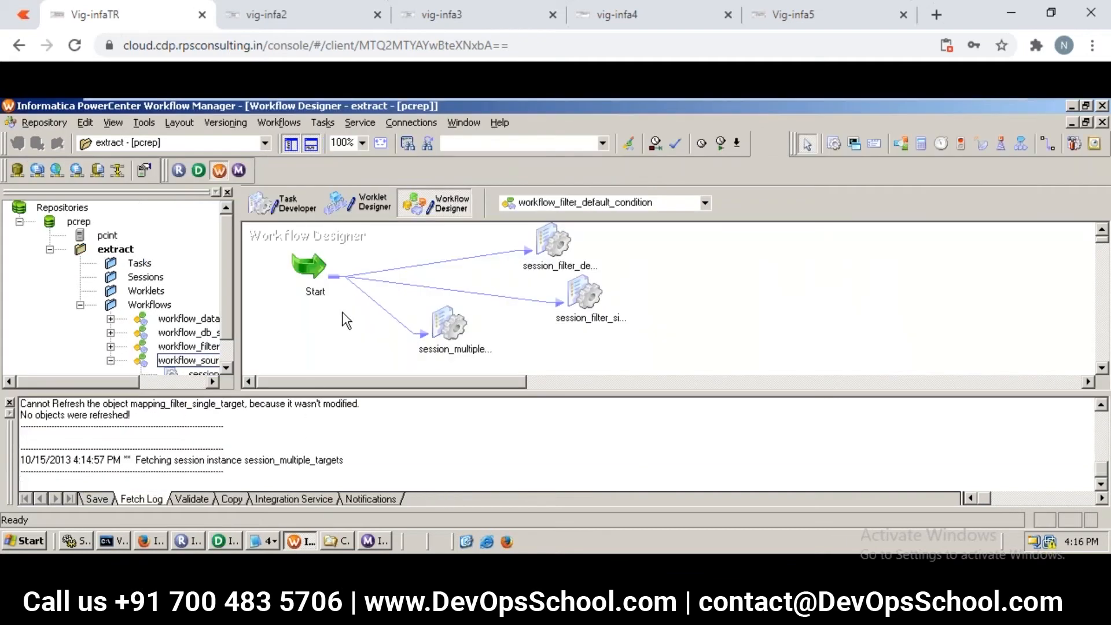
key("ctrl+s")
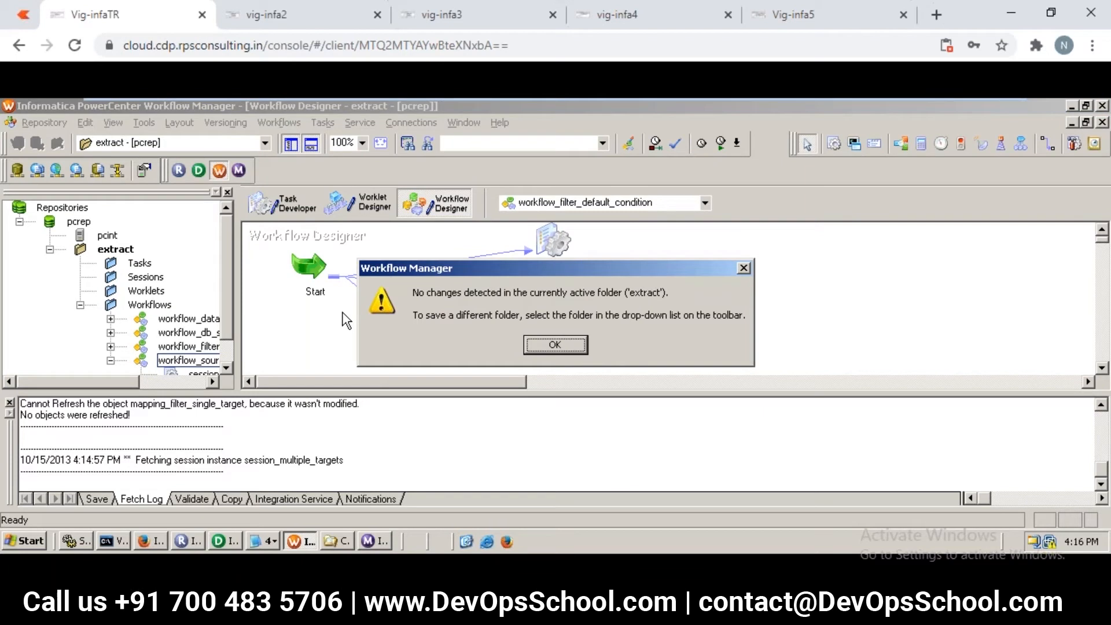
key("Return")
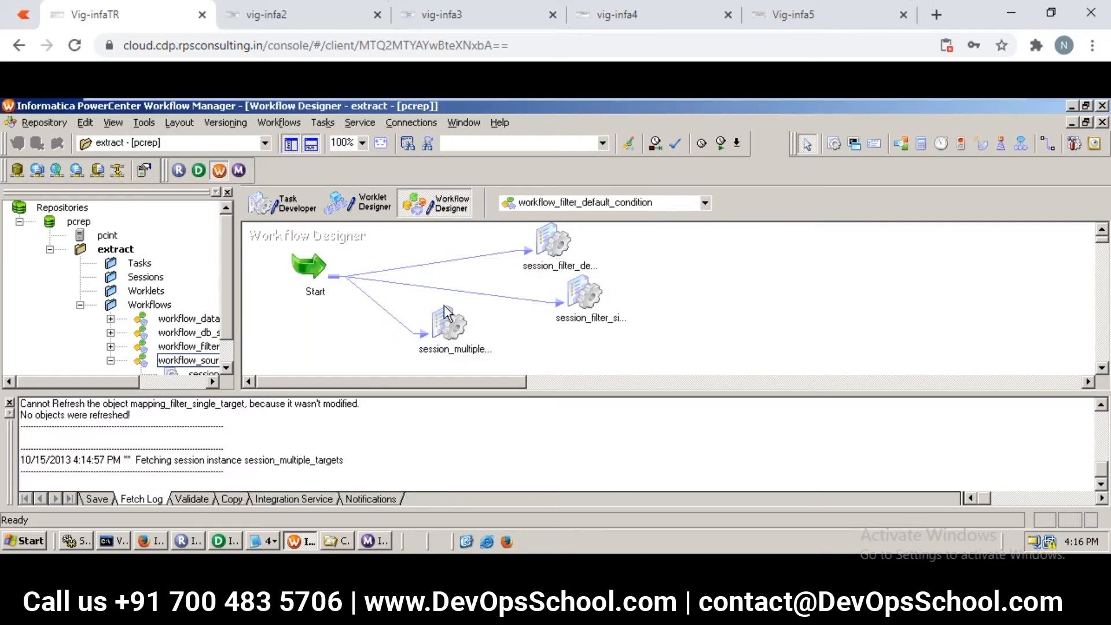
Check the mapping name assigned to session_multiple_targets, try to save the mapping again in Designer, and close the session's task editor.
double_click(449, 325)
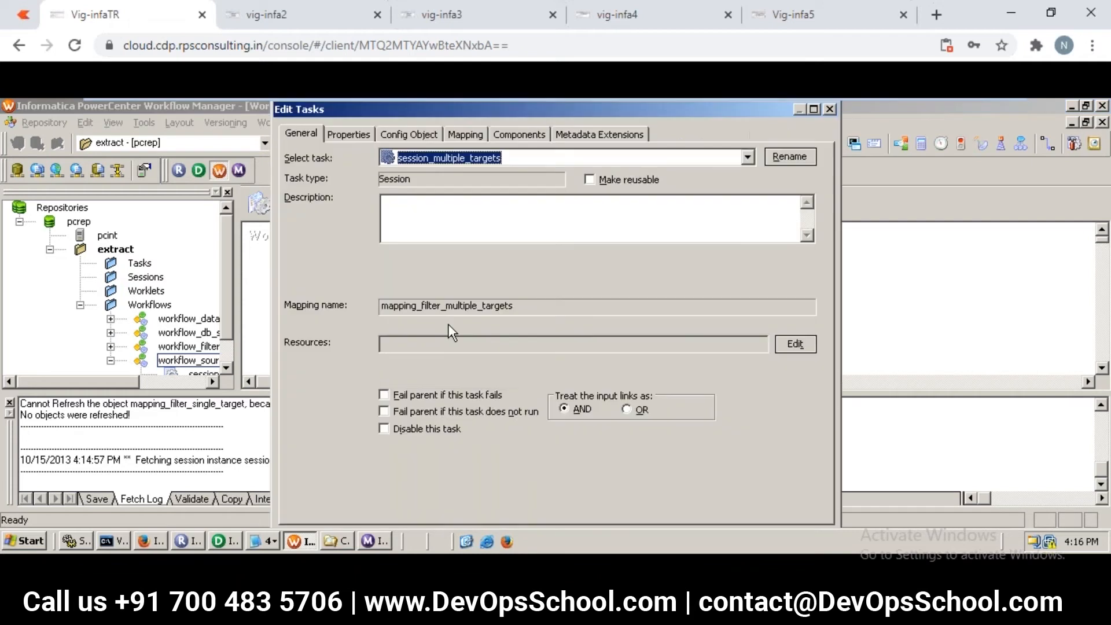
left_click_drag(416, 305, 569, 308)
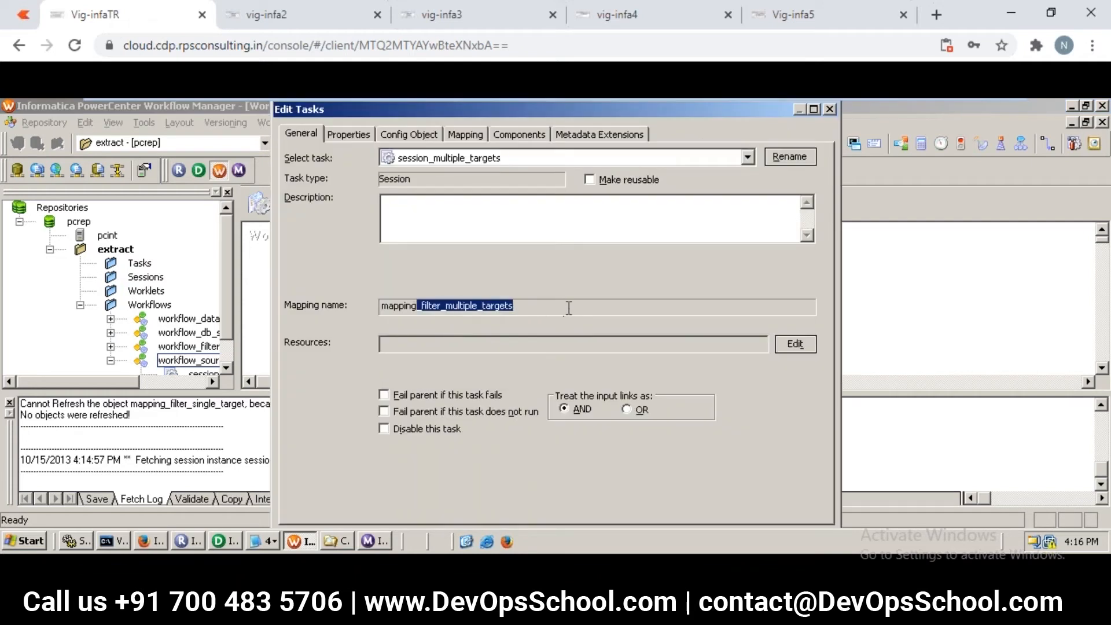
left_click(225, 539)
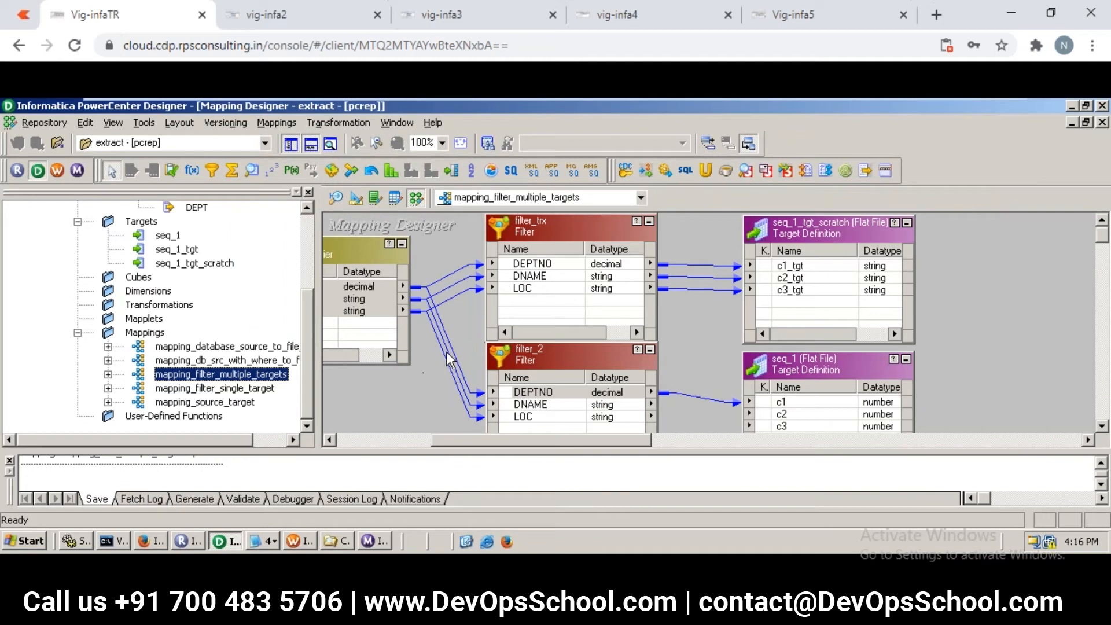
key("ctrl+s")
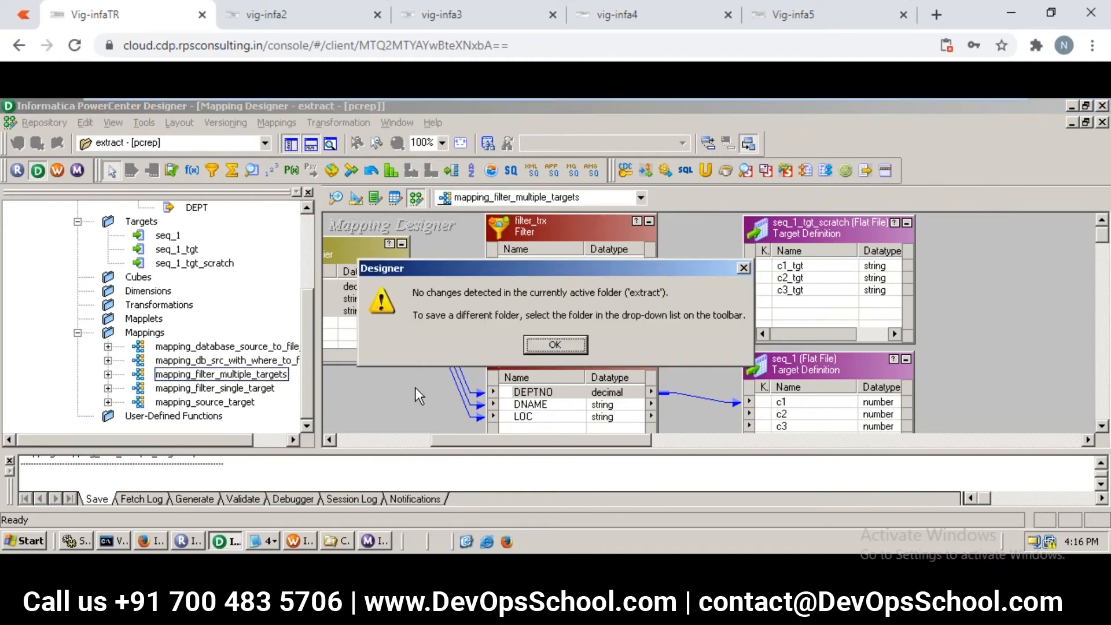
key("Return")
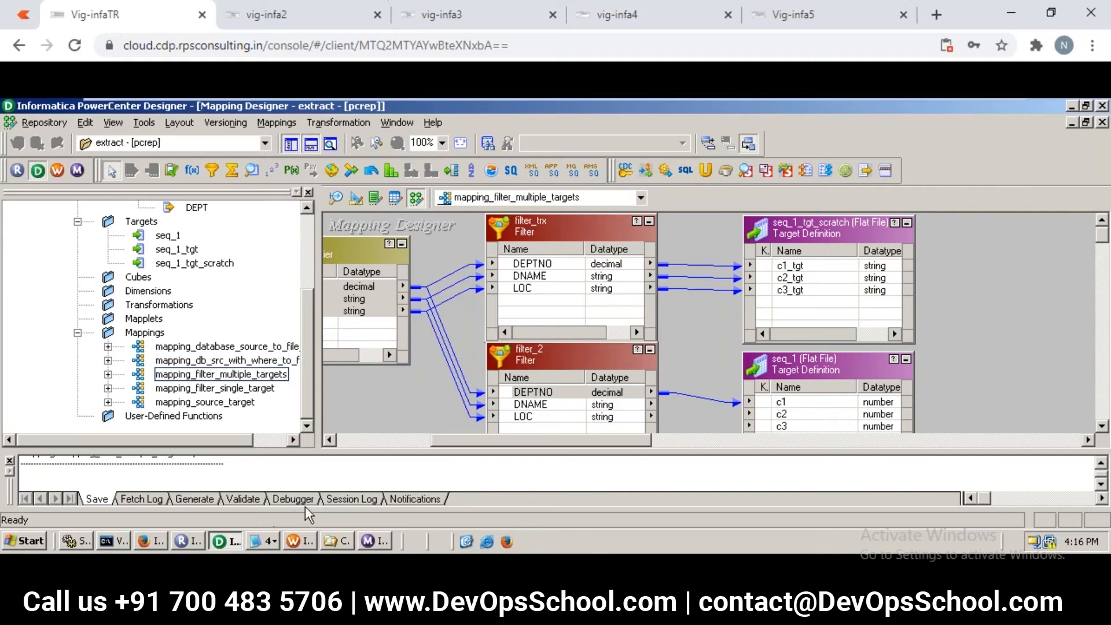
left_click(298, 541)
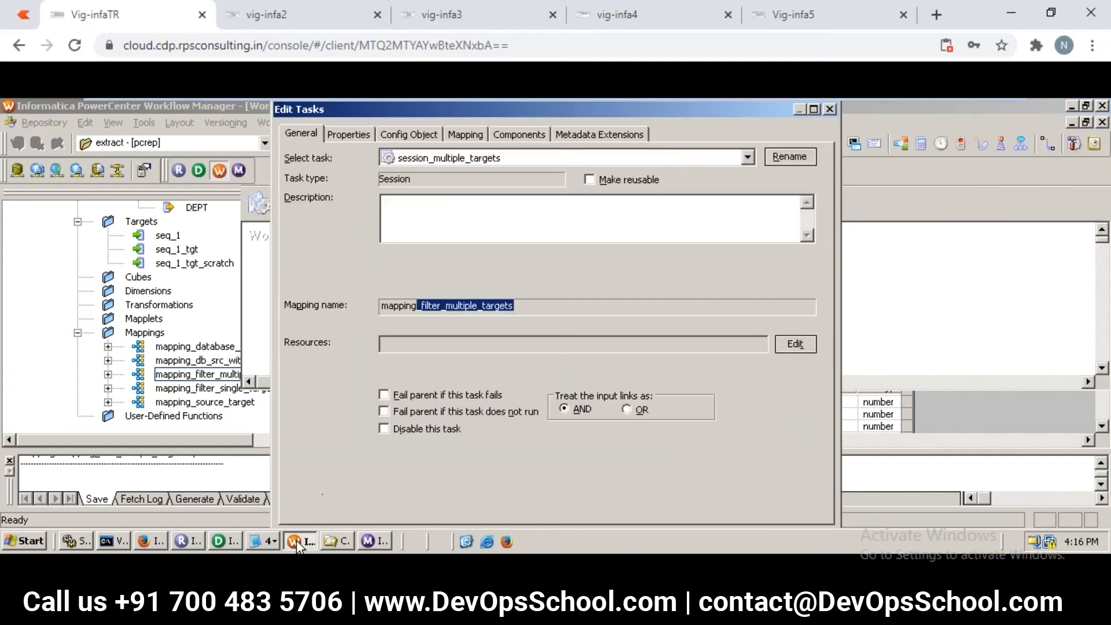
left_click(830, 109)
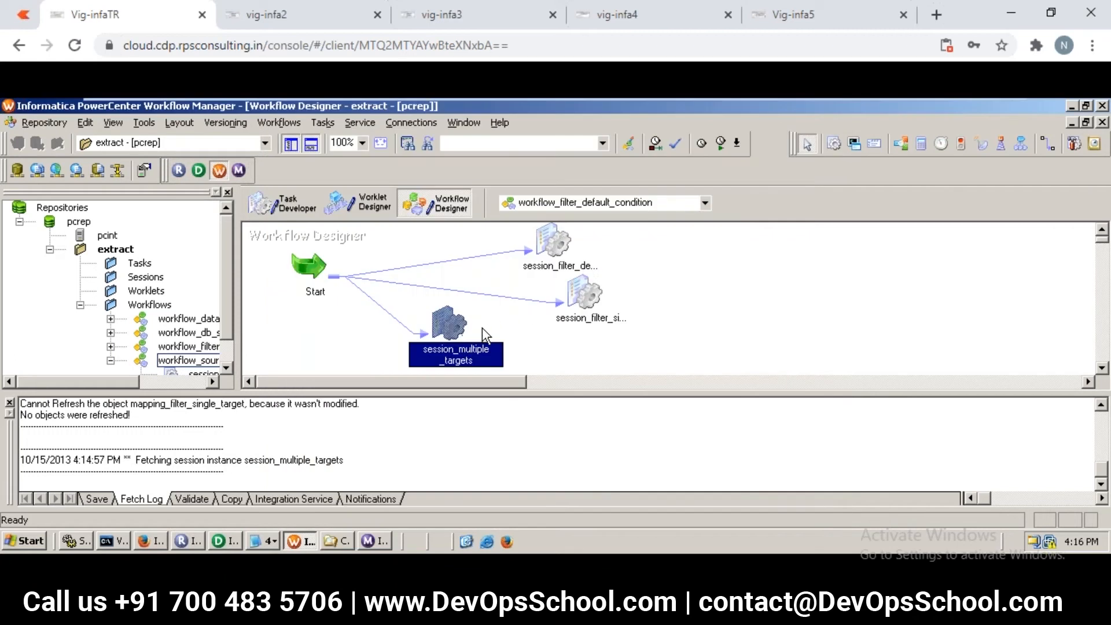
Refresh the mapping of session_multiple_targets in the workflow and save the extract folder.
right_click(447, 324)
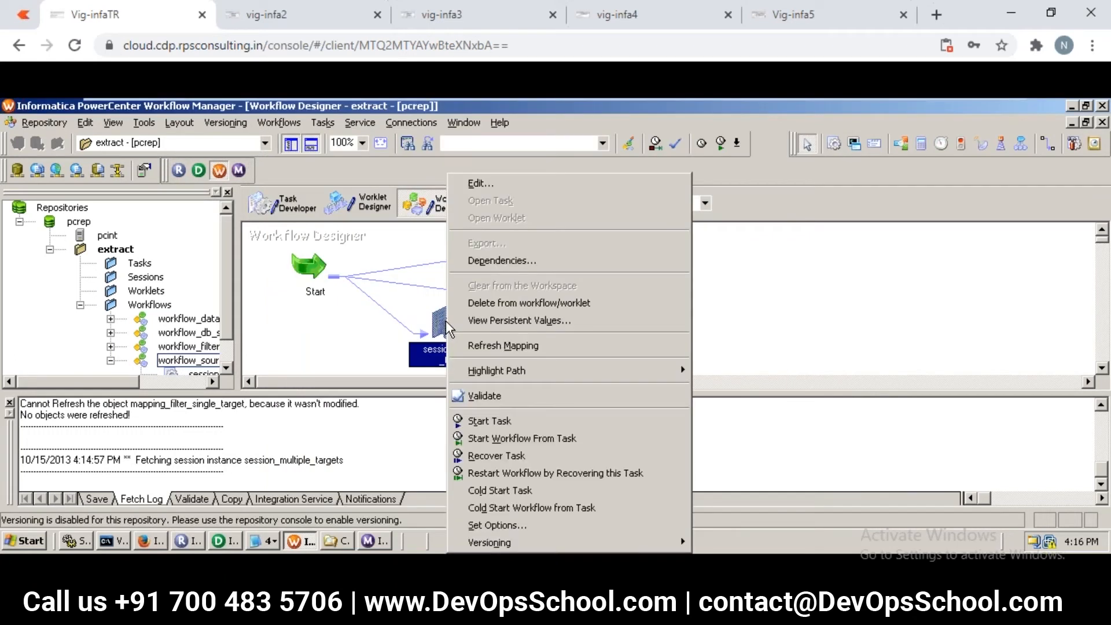
left_click(527, 346)
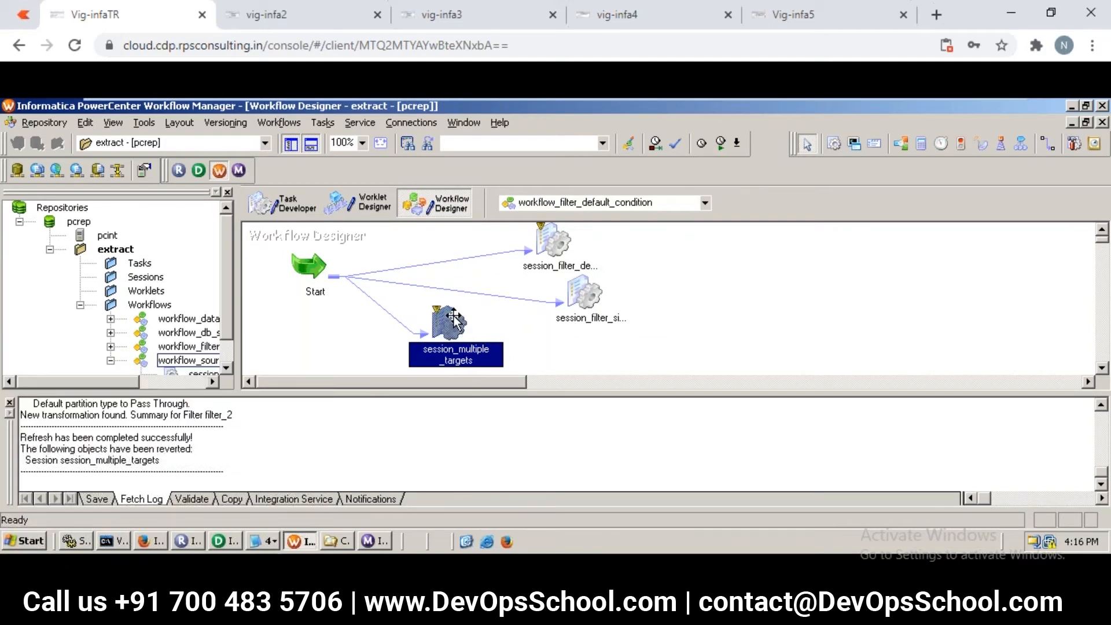
mouse_move(448, 317)
key("ctrl+s")
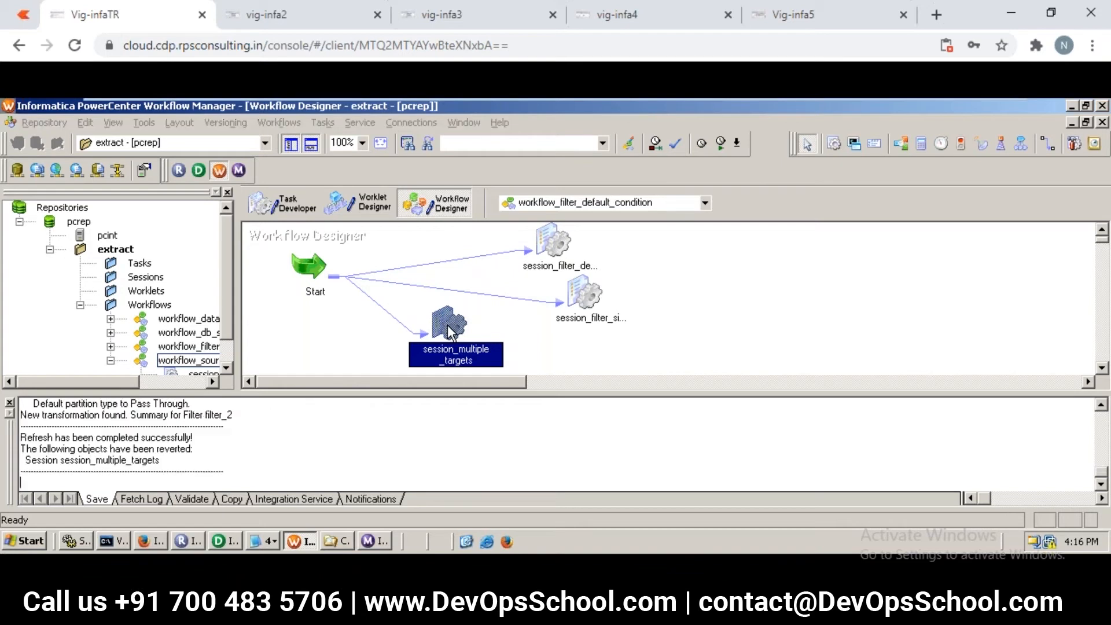
Open session_multiple_targets and examine its mapping settings for both targets and for the filter_trx and filter_2 transformations.
double_click(449, 328)
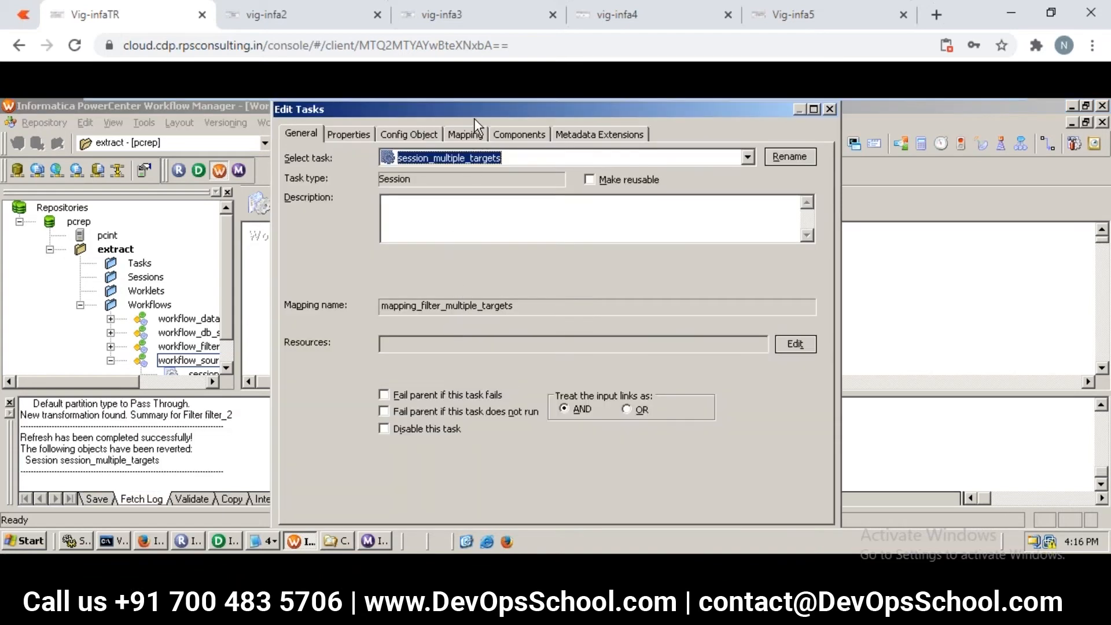
left_click(463, 134)
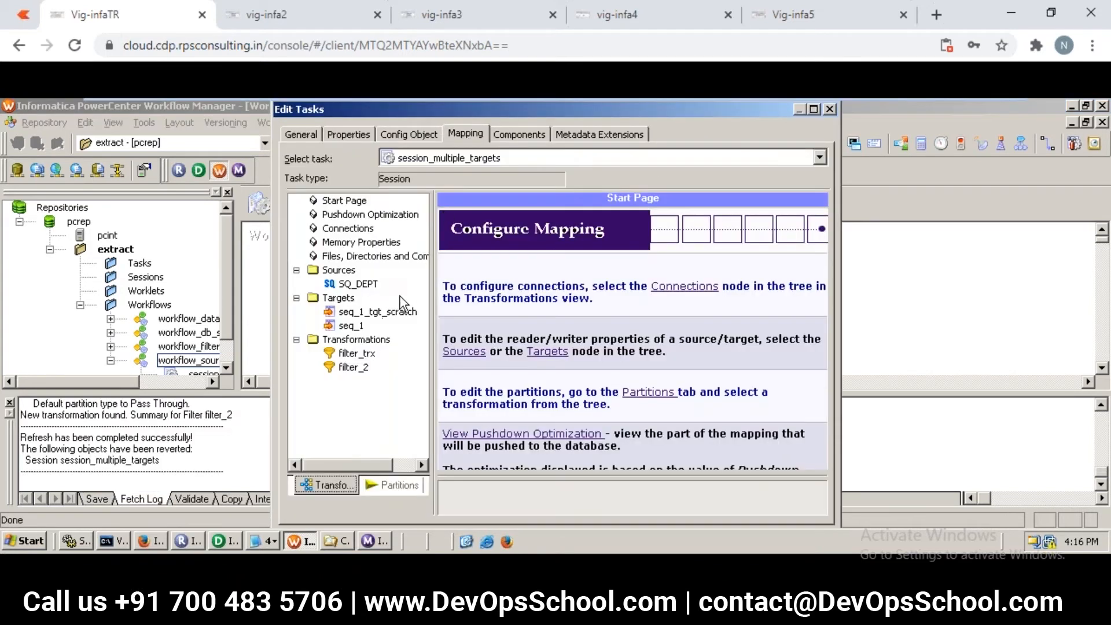
left_click(371, 313)
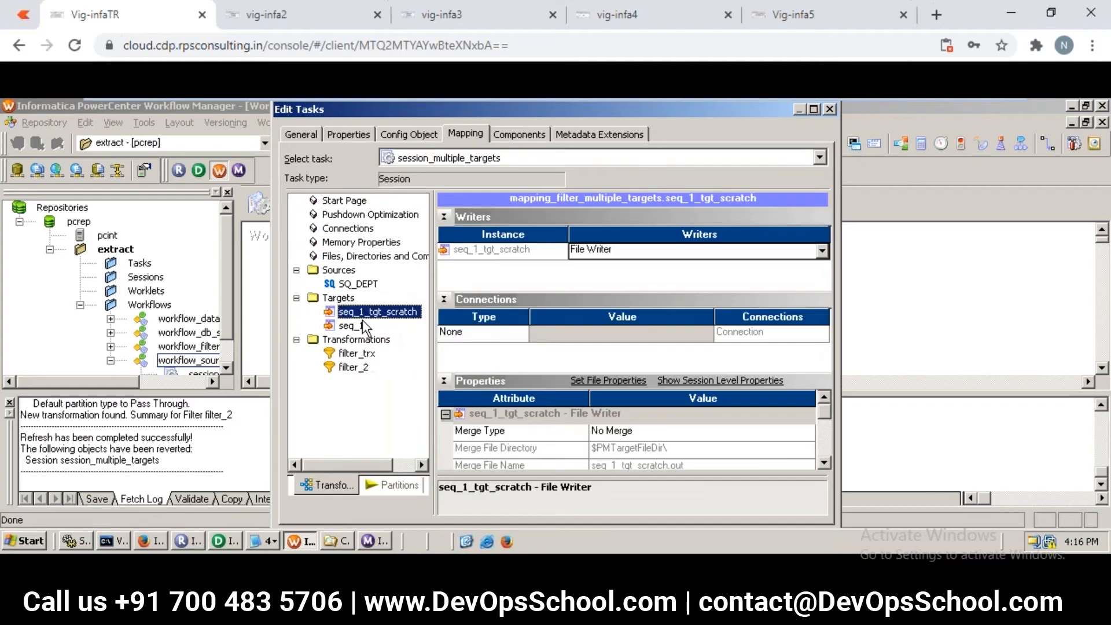
left_click(363, 326)
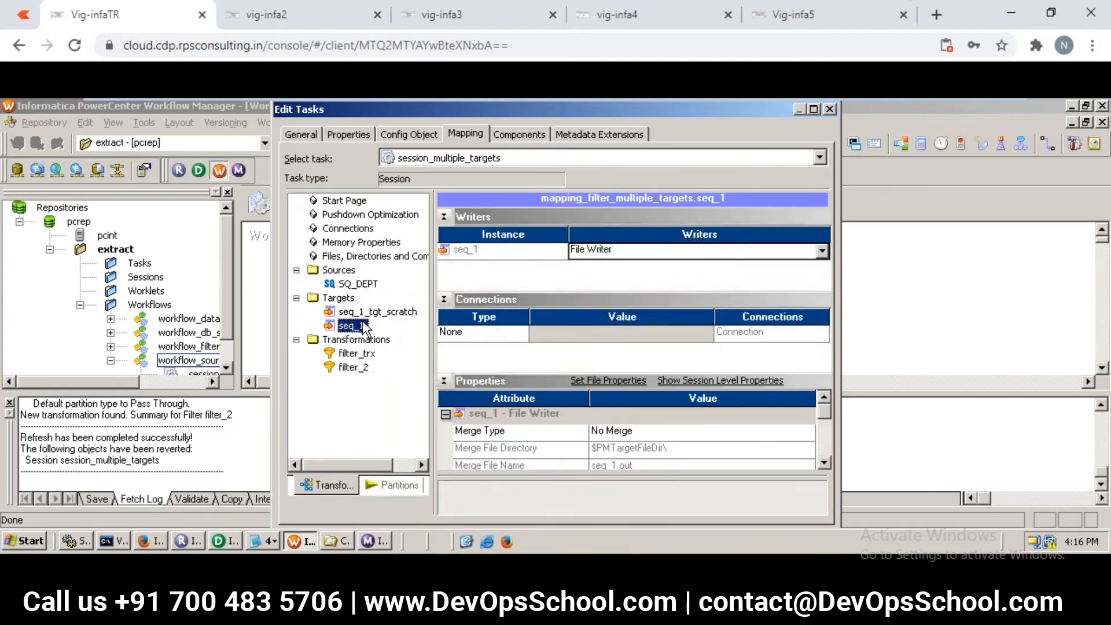
left_click(362, 354)
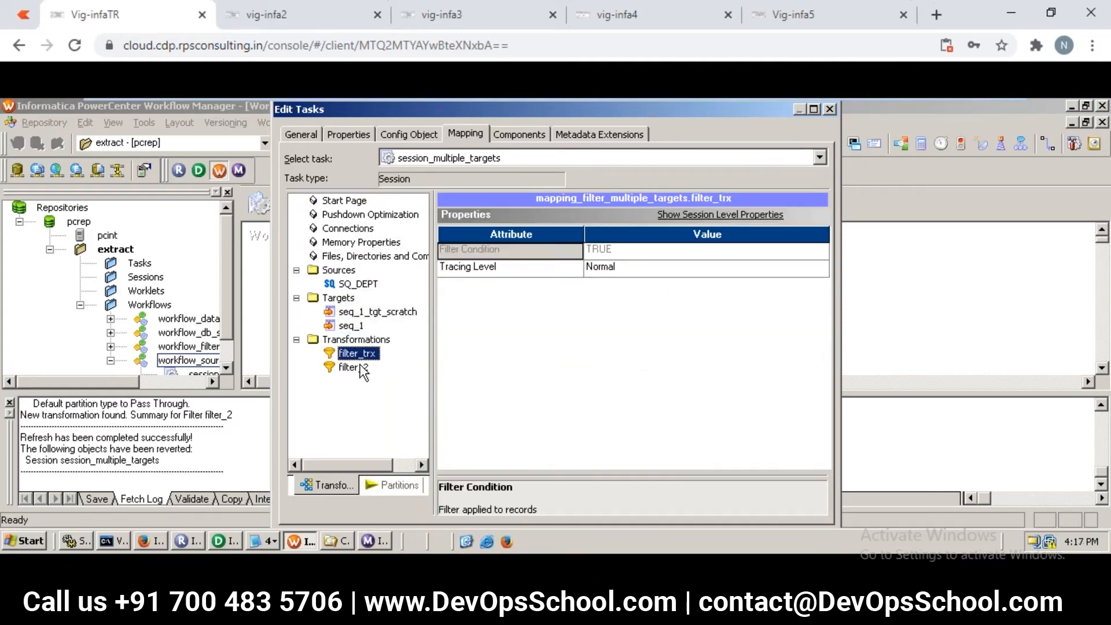
left_click(362, 369)
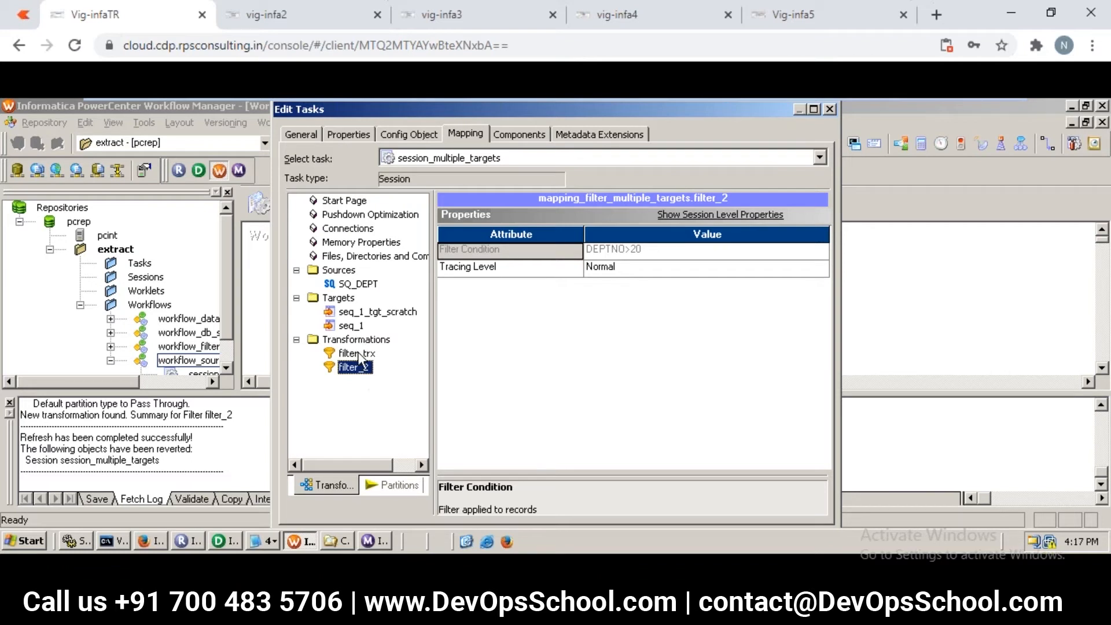
left_click(360, 355)
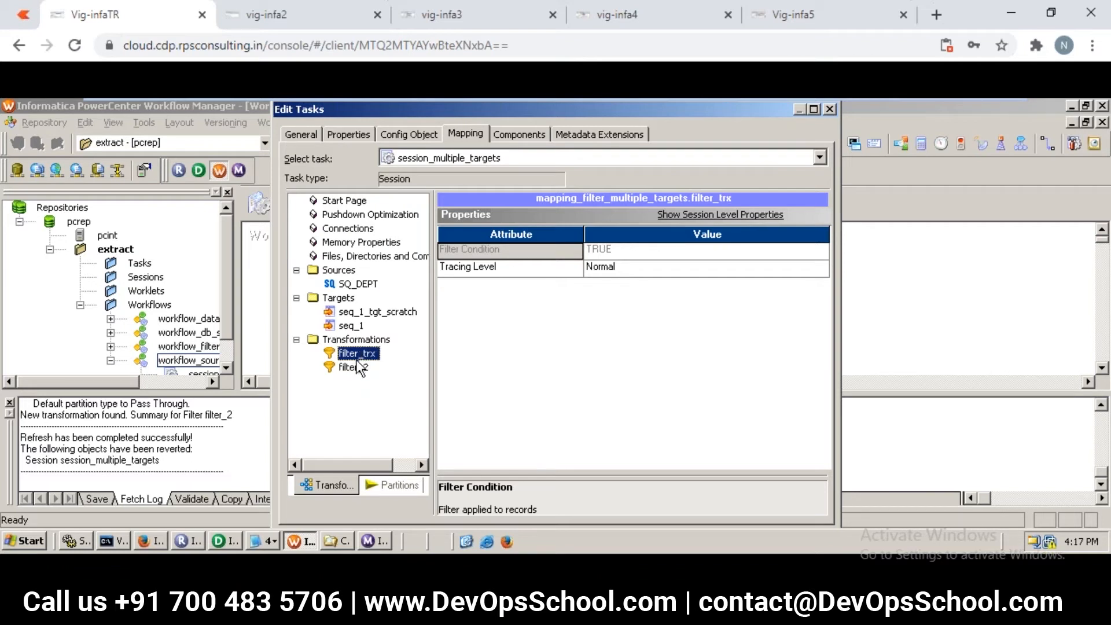
left_click(362, 369)
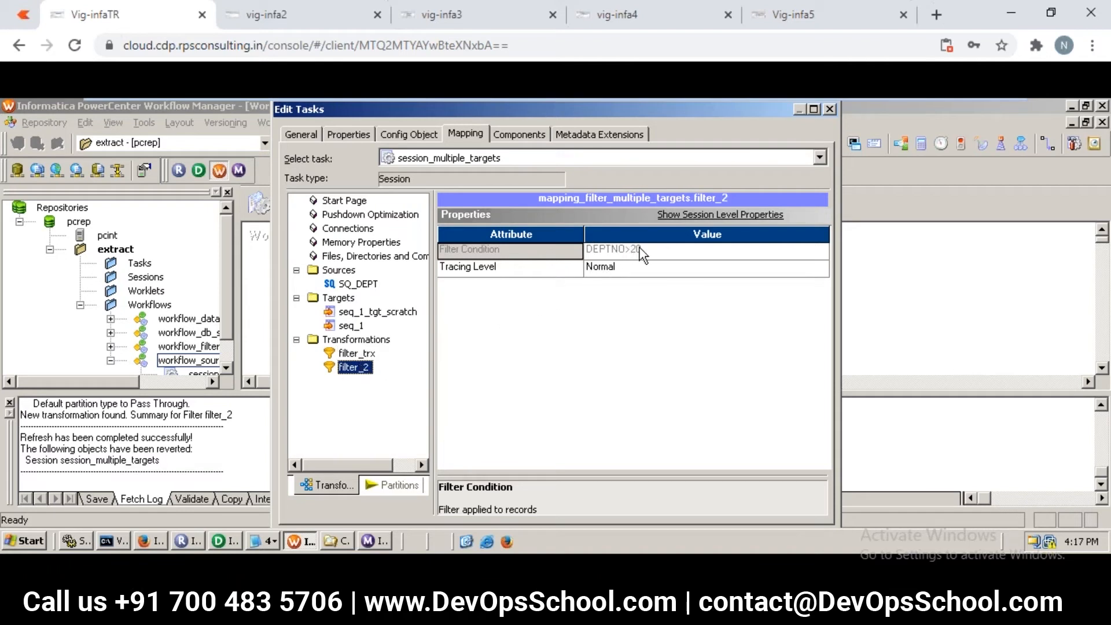
left_click(379, 313)
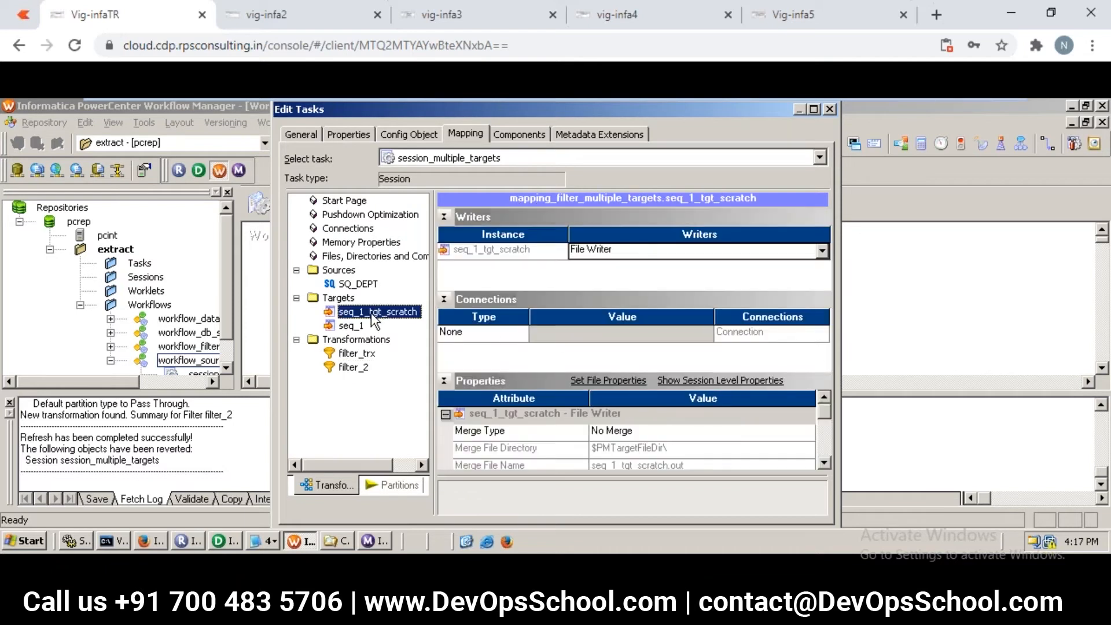
Set the output file directory of the seq_1 target to c:\target.
left_click(357, 329)
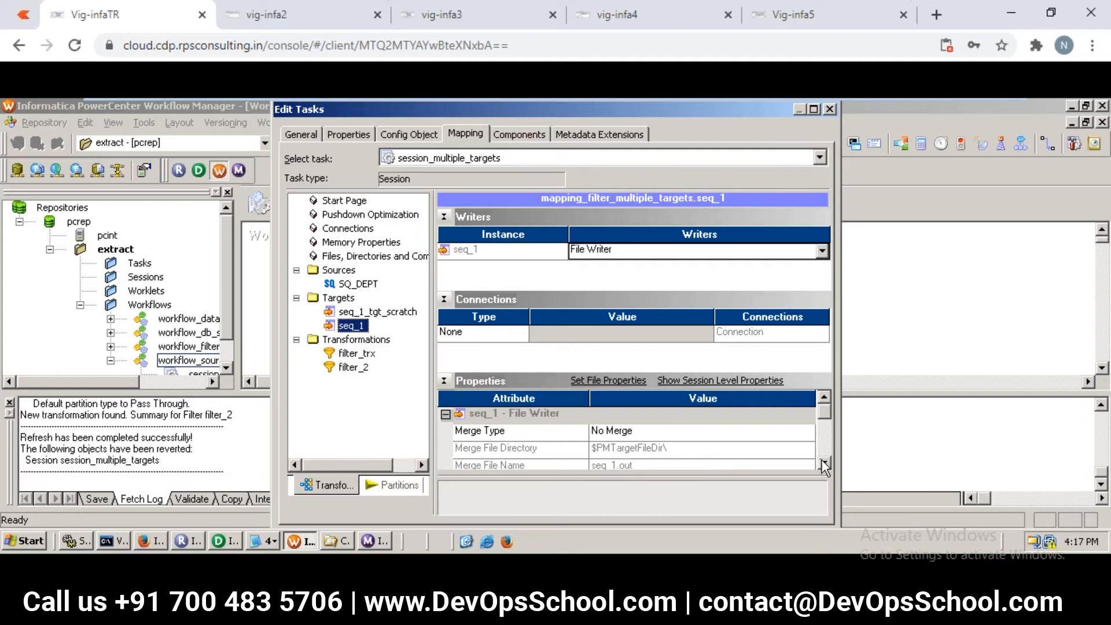
left_click_drag(824, 464, 824, 464)
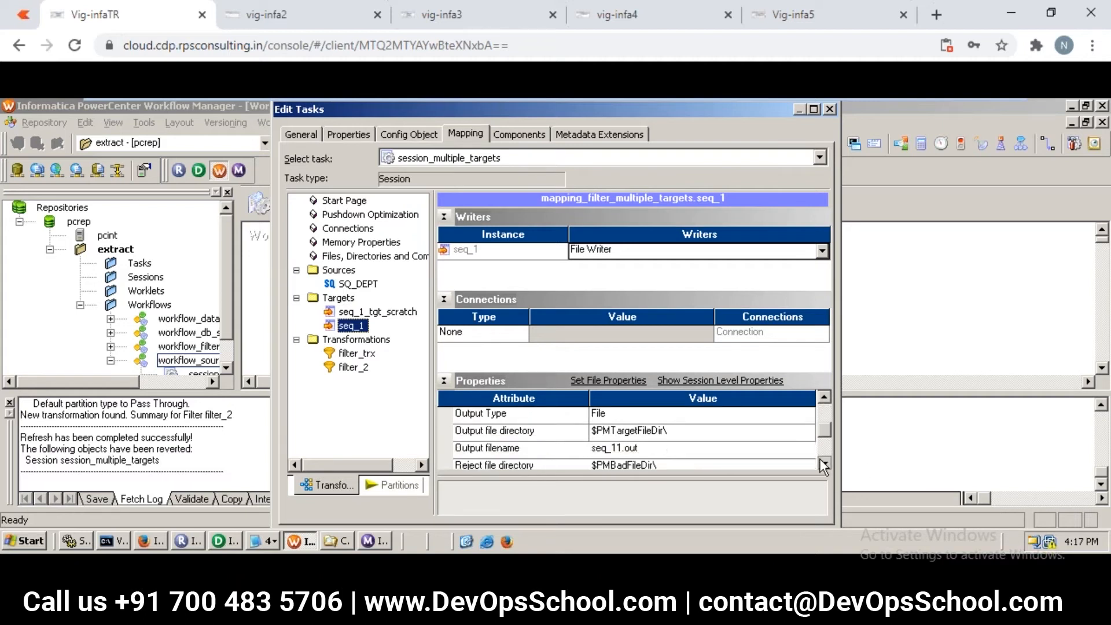
left_click(660, 435)
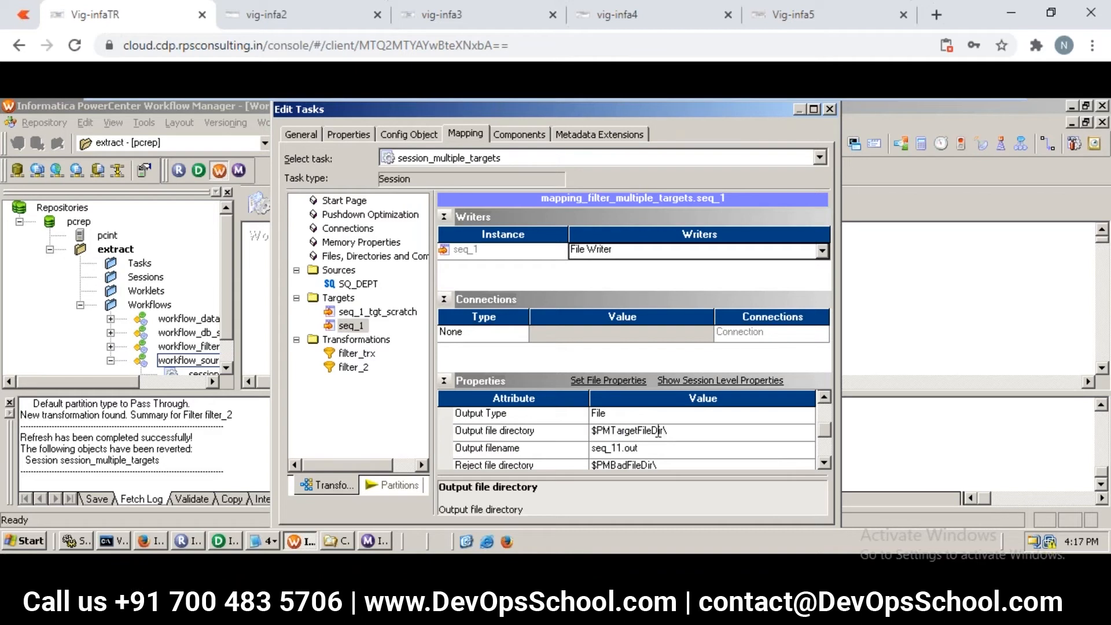
double_click(658, 432)
type("c:\target")
Rename the output file of the seq_1 target to seq_filter_2.txt.
left_click(636, 450)
left_click(636, 450)
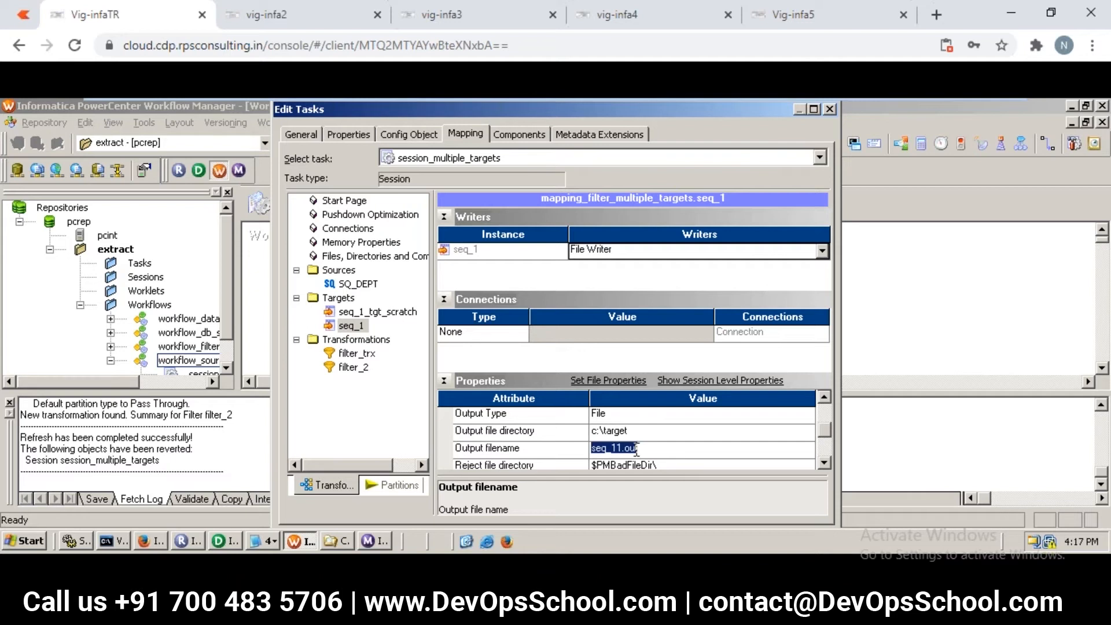
left_click(637, 449)
key("BackSpace")
key("BackSpace")
key("BackSpace")
key("BackSpace")
key("BackSpace")
key("BackSpace")
type("filter_2.txt")
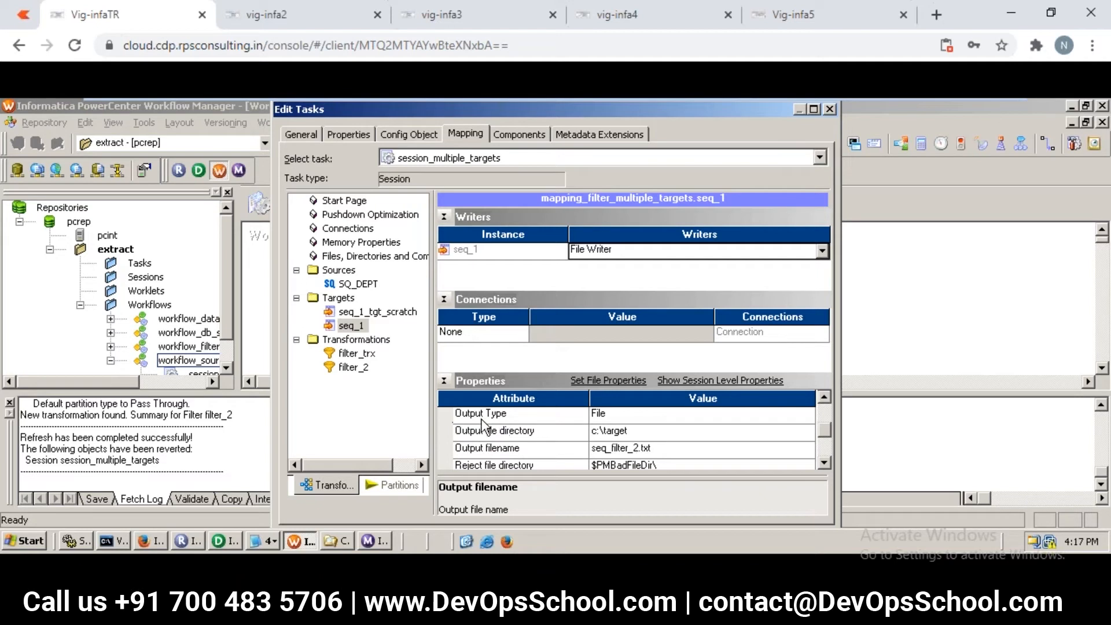
Review the progress in the vig-infa2, vig-infa3, vig-infa4 and Vig-infa5 remote sessions, and return to Vig-infaTR.
left_click(282, 20)
left_click(488, 26)
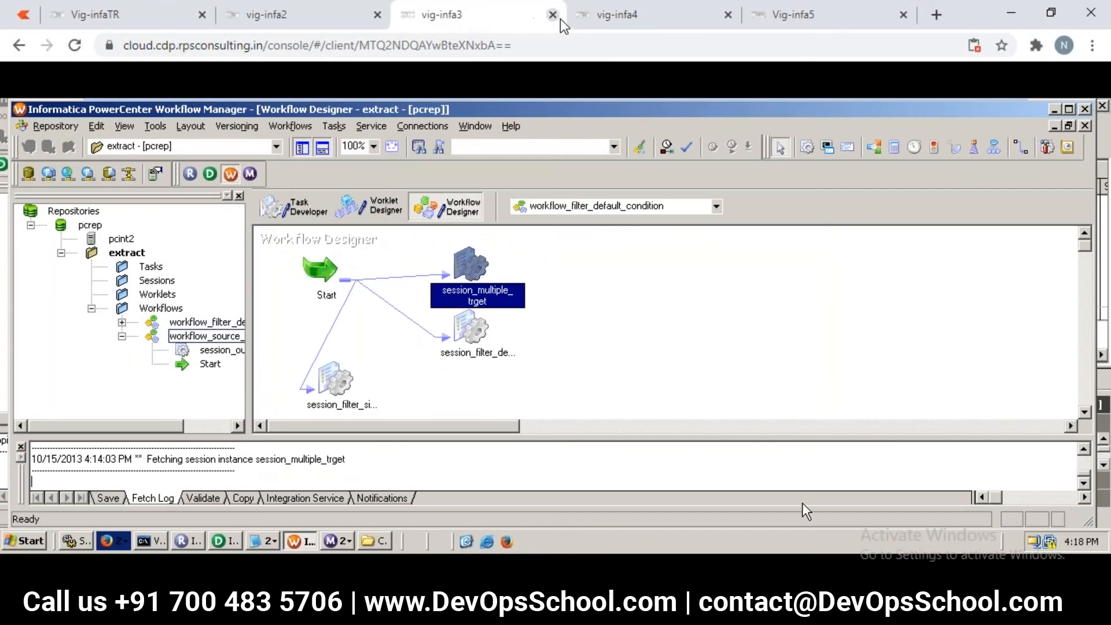
left_click(605, 18)
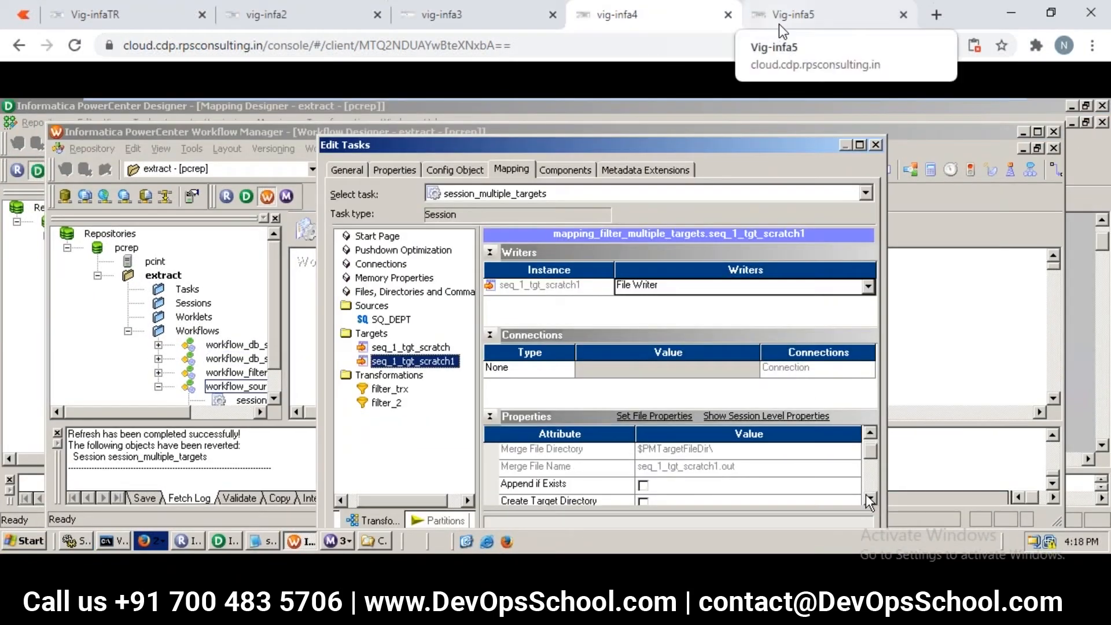
left_click(778, 23)
left_click(146, 23)
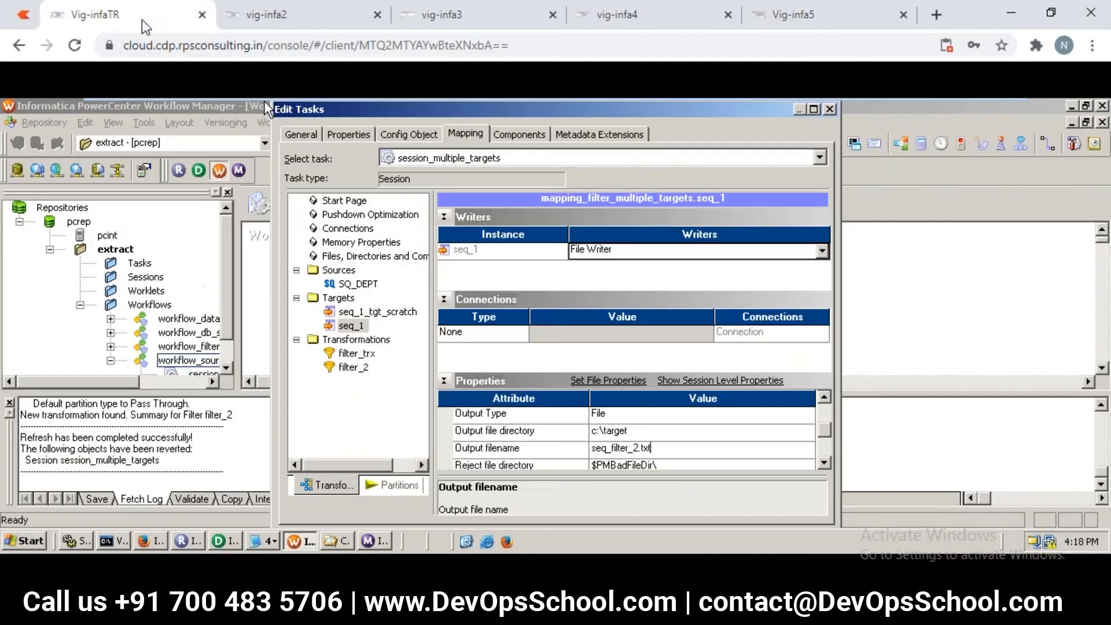
Accept the session_multiple_targets edits and save workflow_filter_default_condition.
left_click(350, 432)
key("Return")
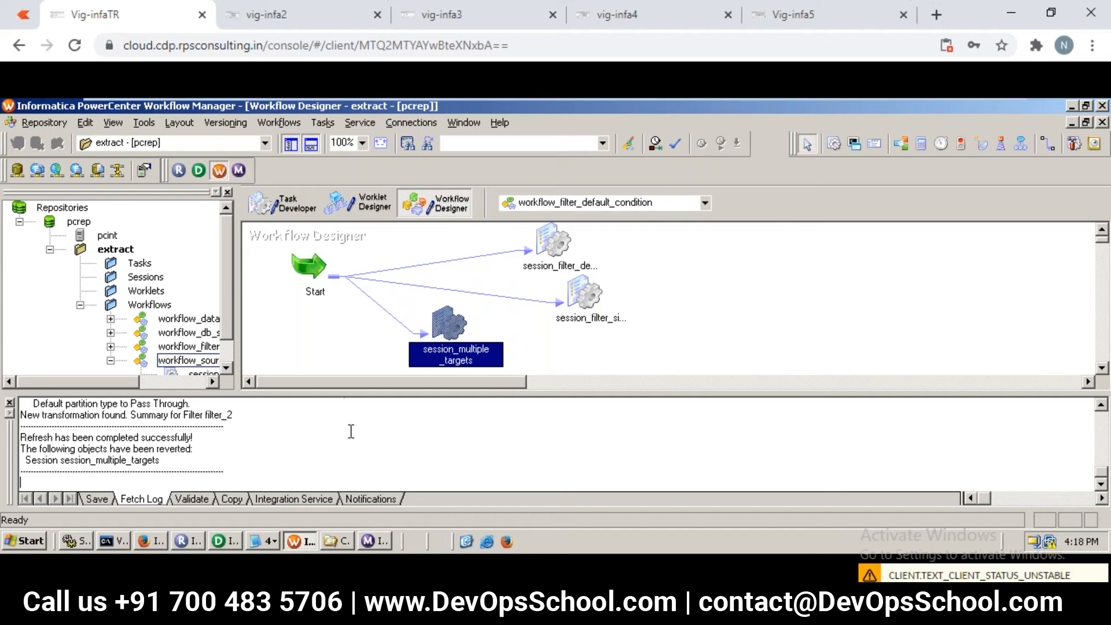
left_click(323, 357)
key("ctrl+s")
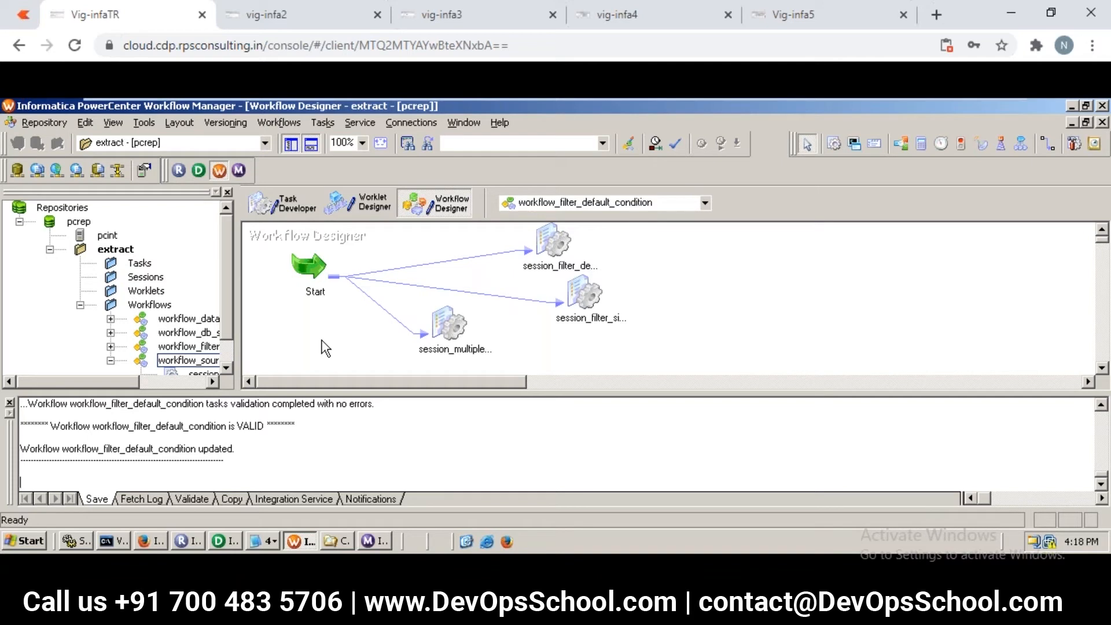
Start workflow_filter_default_condition and switch to Workflow Monitor to follow its run.
left_click(287, 124)
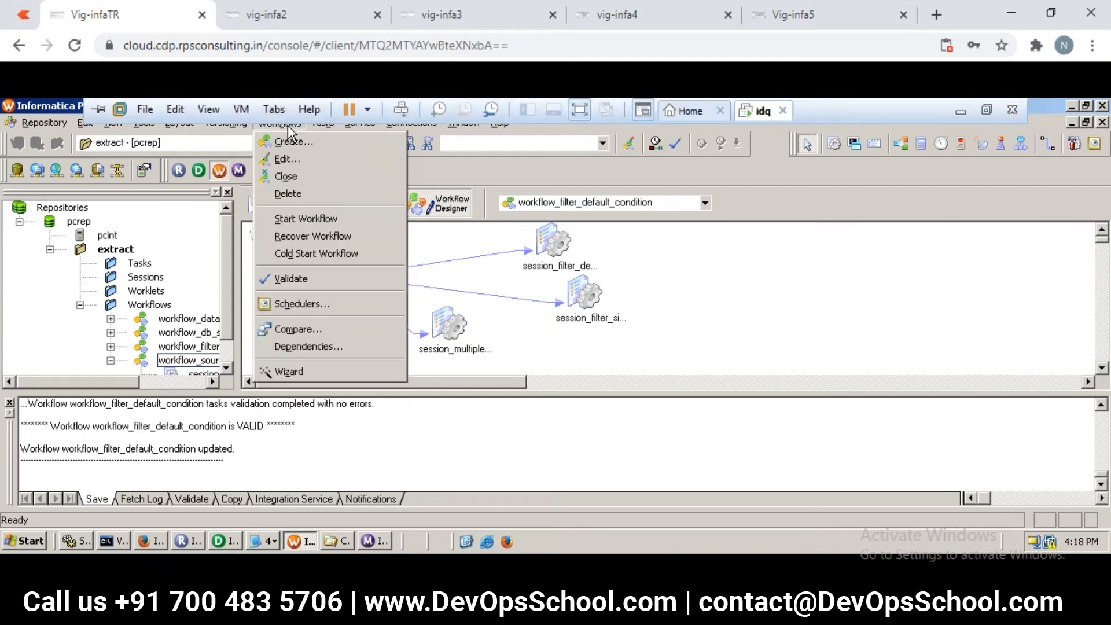
left_click(305, 220)
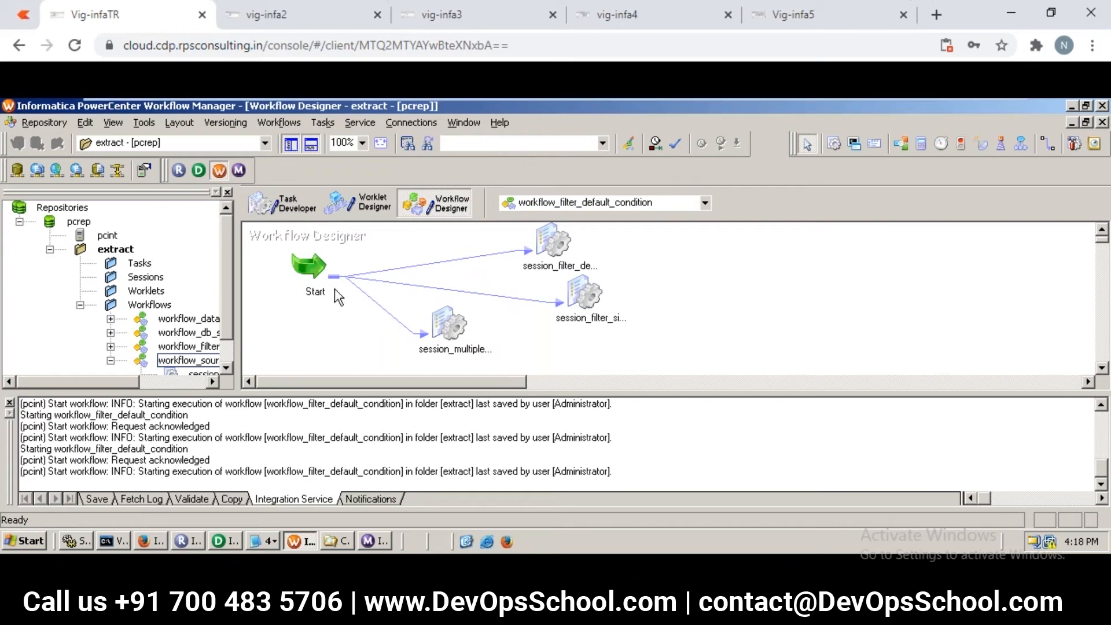
left_click(381, 547)
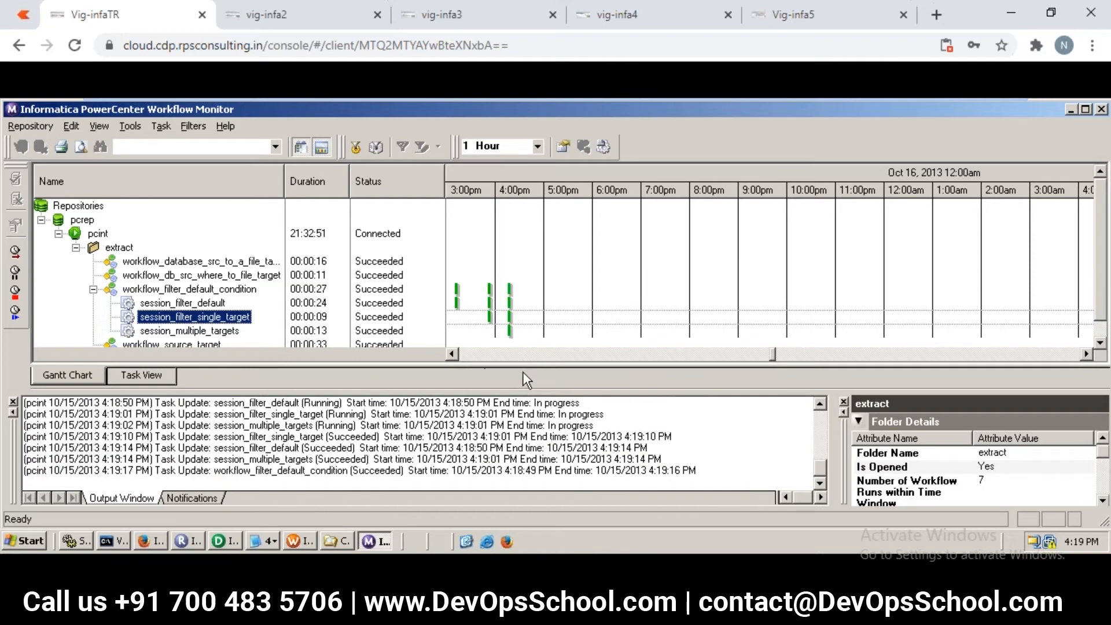
Get the session log of session_multiple_targets and read through its events down to the load summary for both targets.
left_click(232, 333)
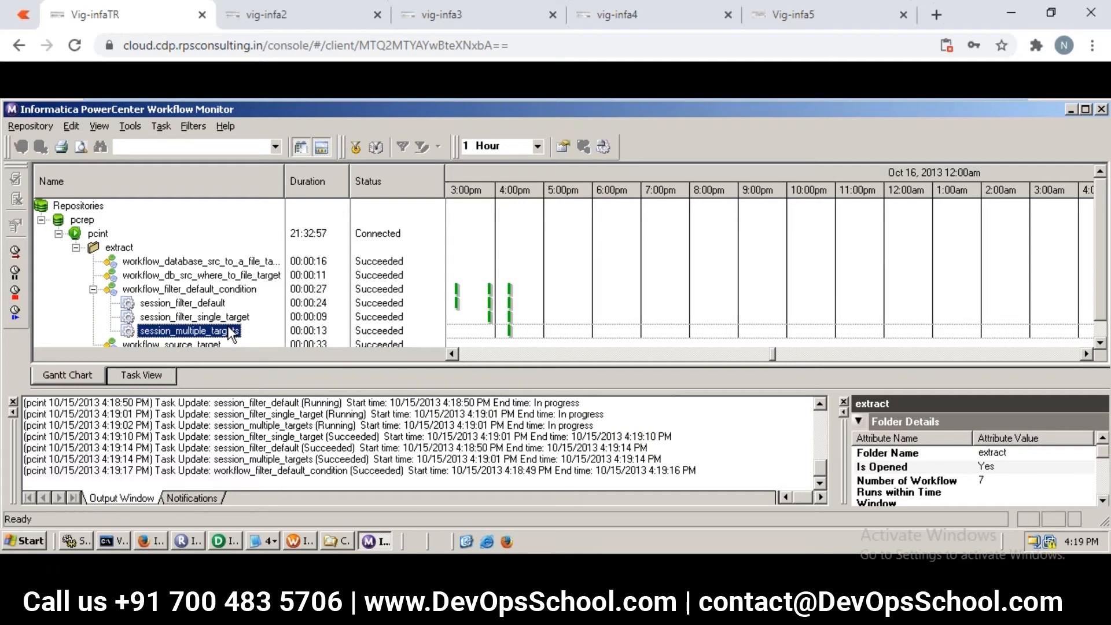
right_click(231, 334)
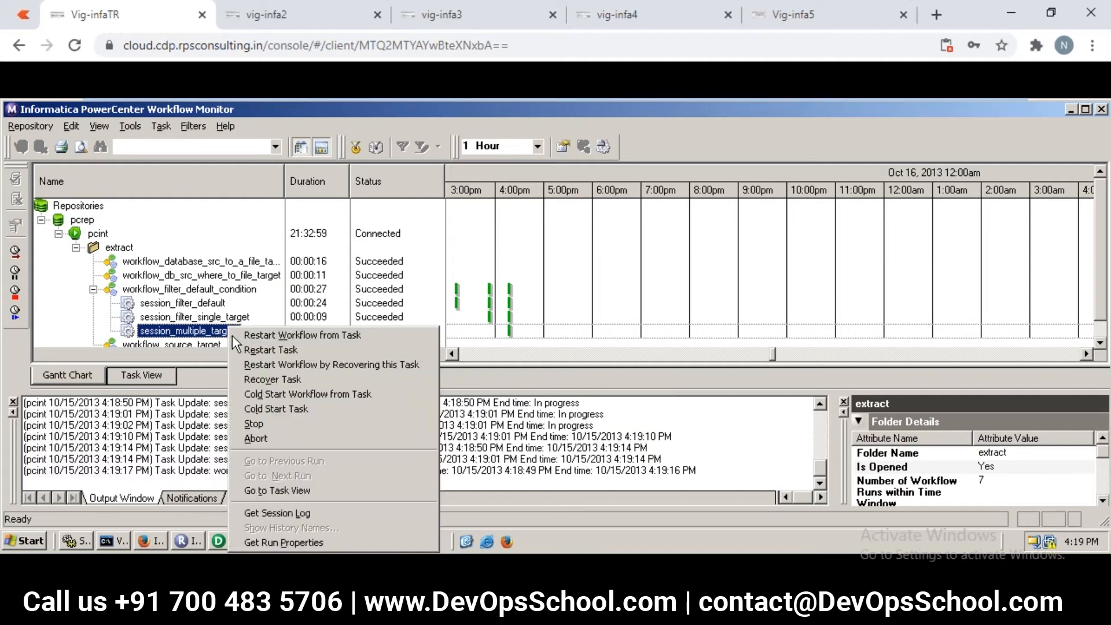
left_click(304, 513)
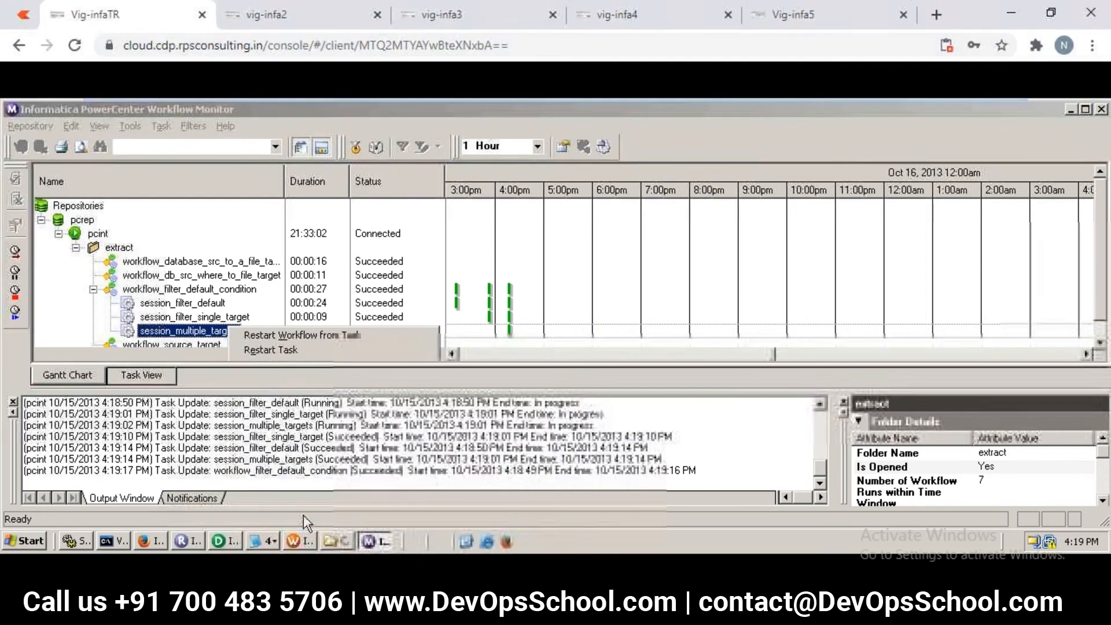
key("Down")
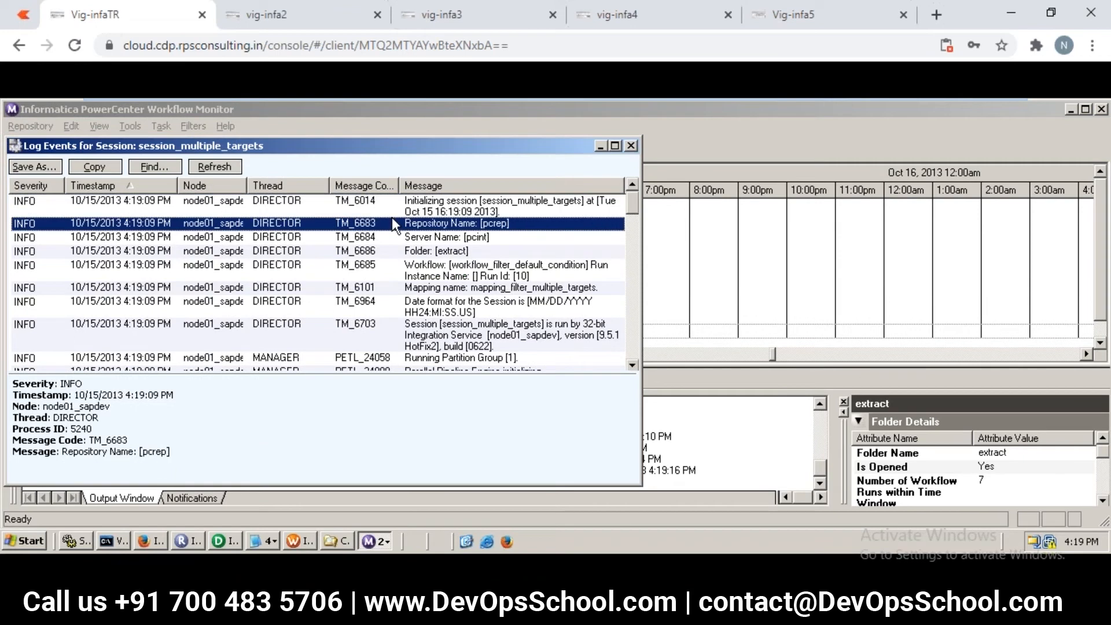
key("Down")
key("Down")
key("Down")
key("Down")
key("Down")
key("Down")
key("Down")
key("Down")
key("Down")
key("Down")
key("Down")
key("Down")
key("Down")
key("Down")
key("Down")
key("Down")
key("Down")
key("Down")
key("Down")
key("Down")
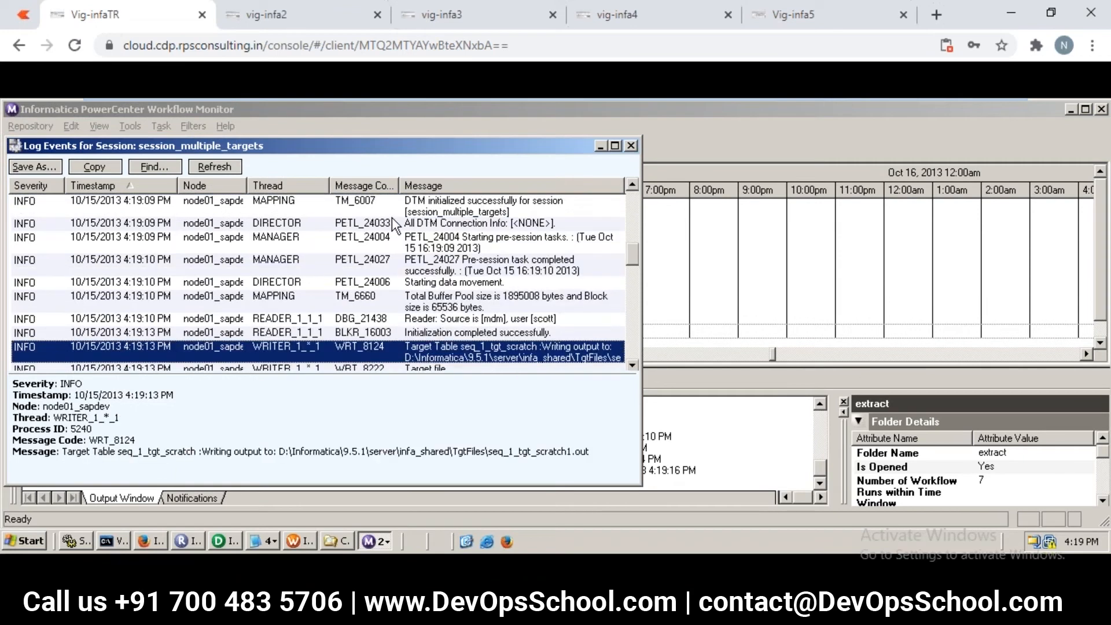
key("Down")
key("Down")
key("Down")
key("Down")
key("Down")
key("Down")
key("Down")
key("Down")
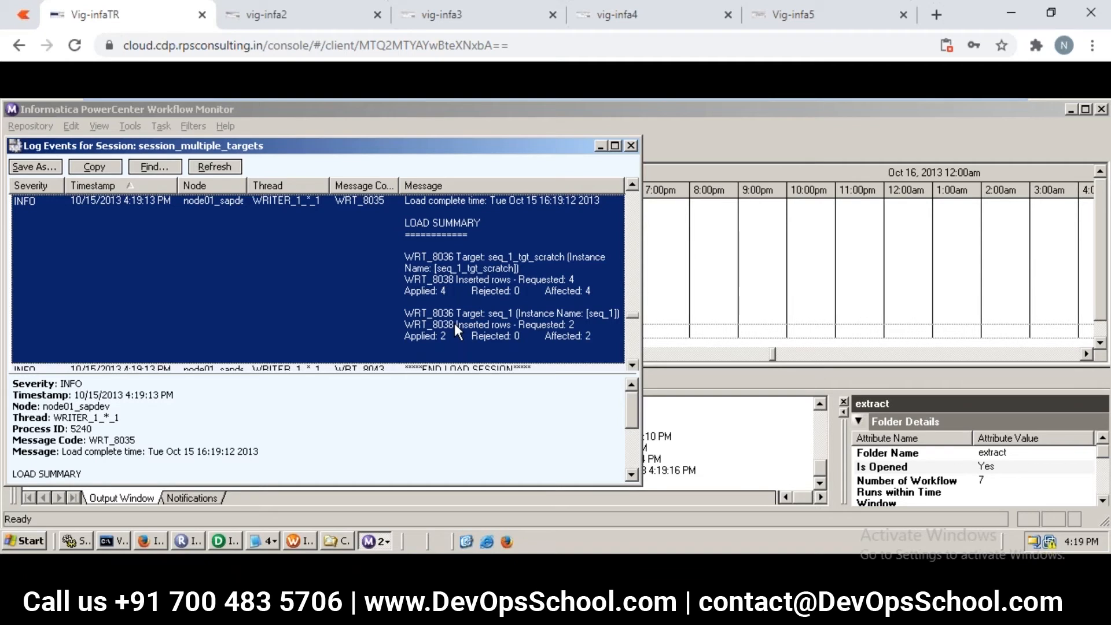
Review the session logs in vig-infa2 and vig-infa3 and the program list for opening seq1_target1 in vig-infa4.
left_click(301, 20)
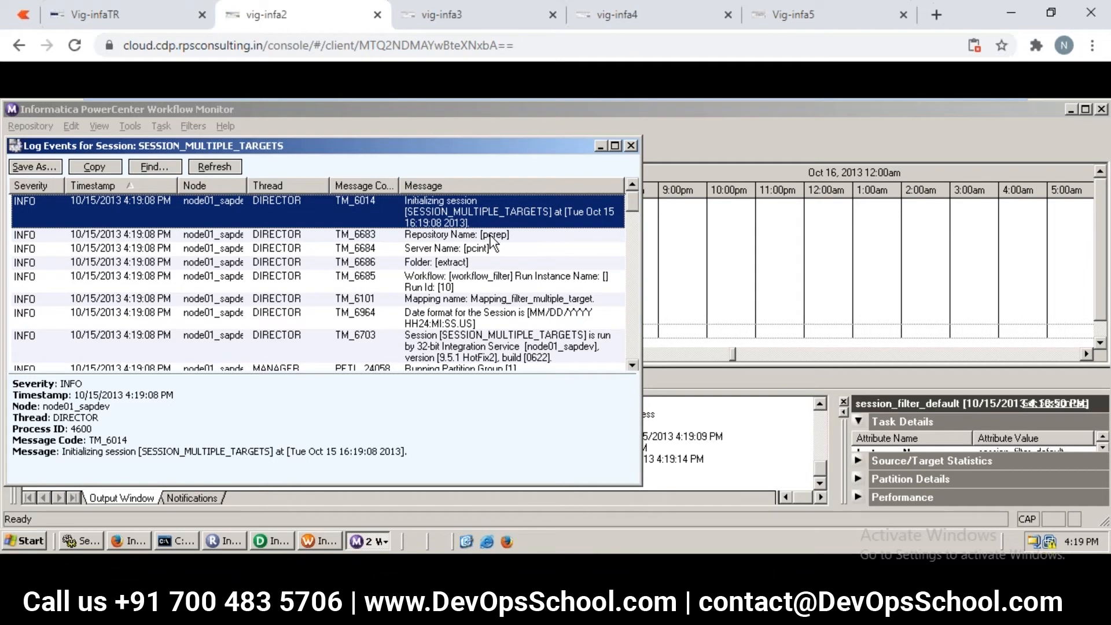
left_click(467, 19)
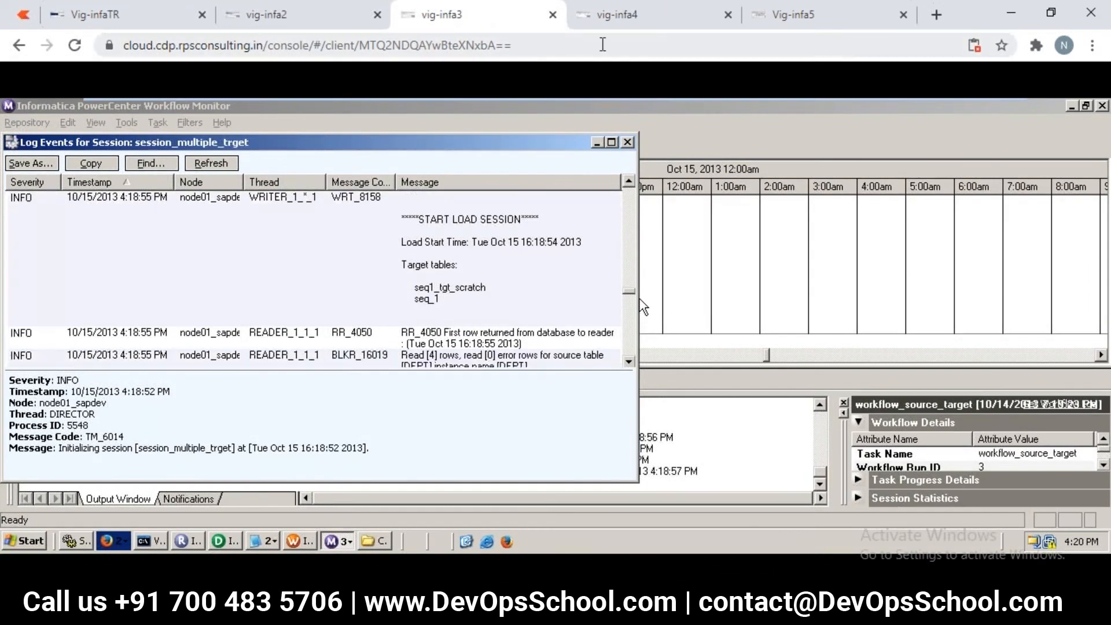
left_click(613, 15)
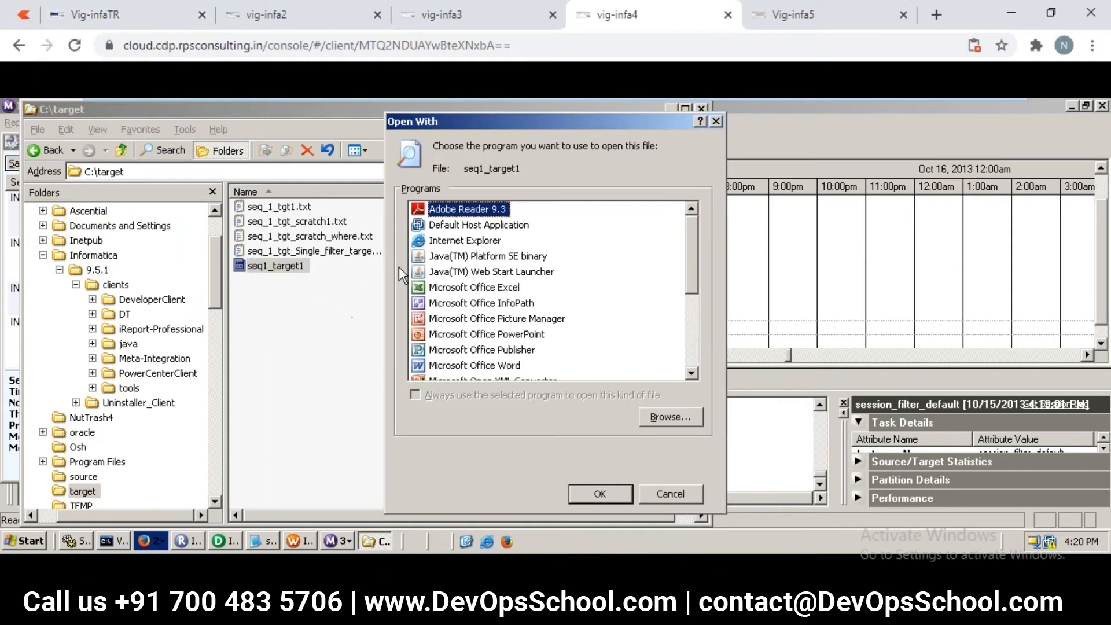
scroll(554, 310, "down", 1)
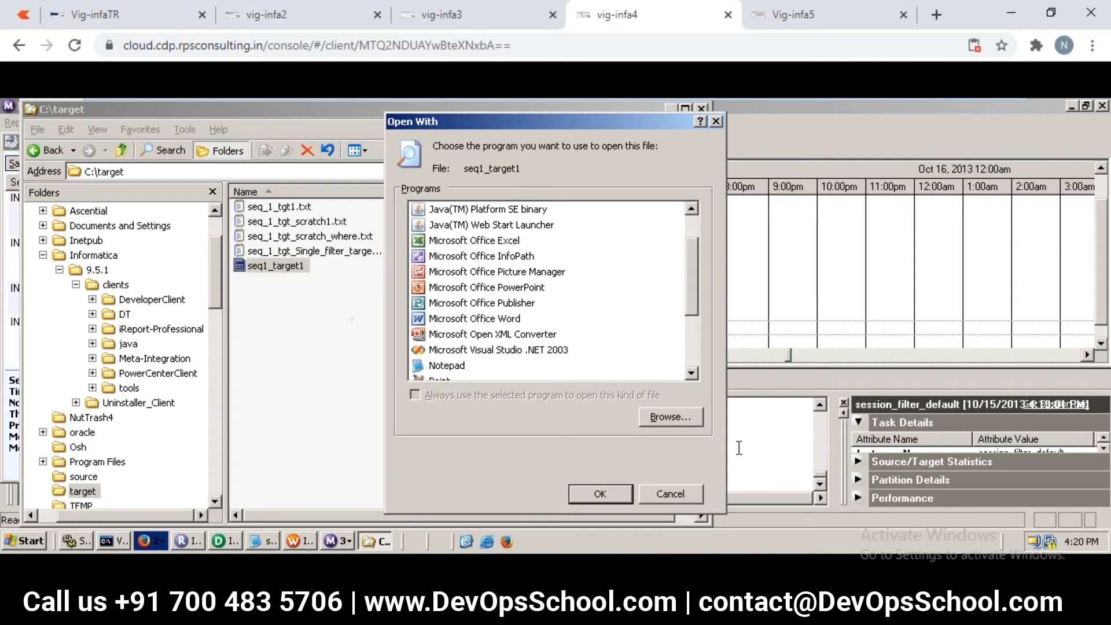
View the contents of seq_filter_2.txt in C:\target on Vig-infaTR, and check the output files open in vig-infa4 and vig-infa3.
left_click(92, 15)
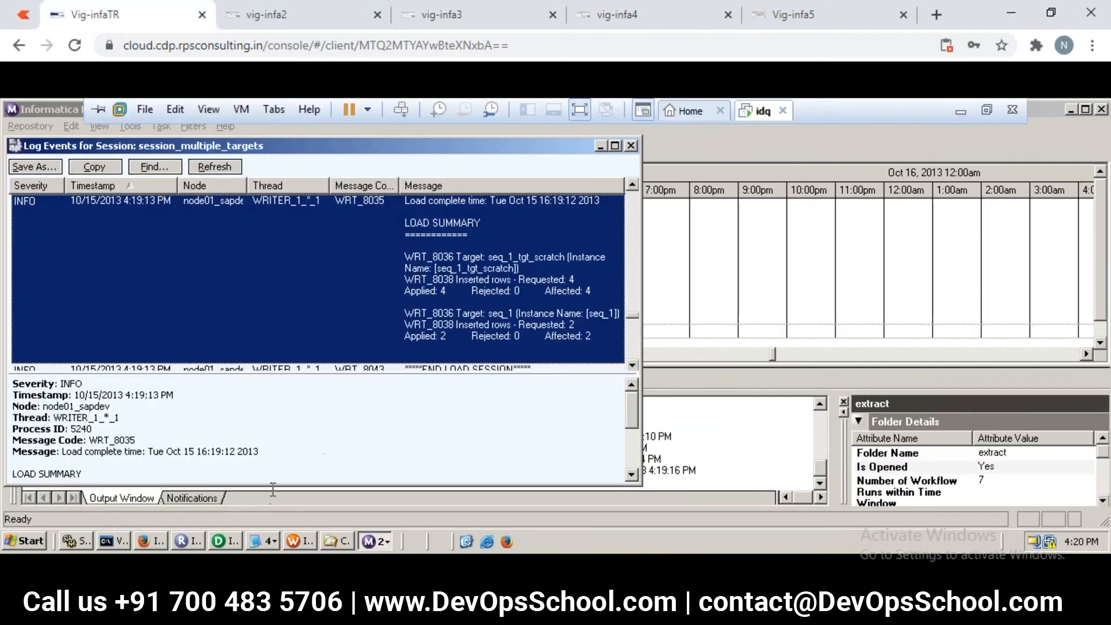
left_click(345, 538)
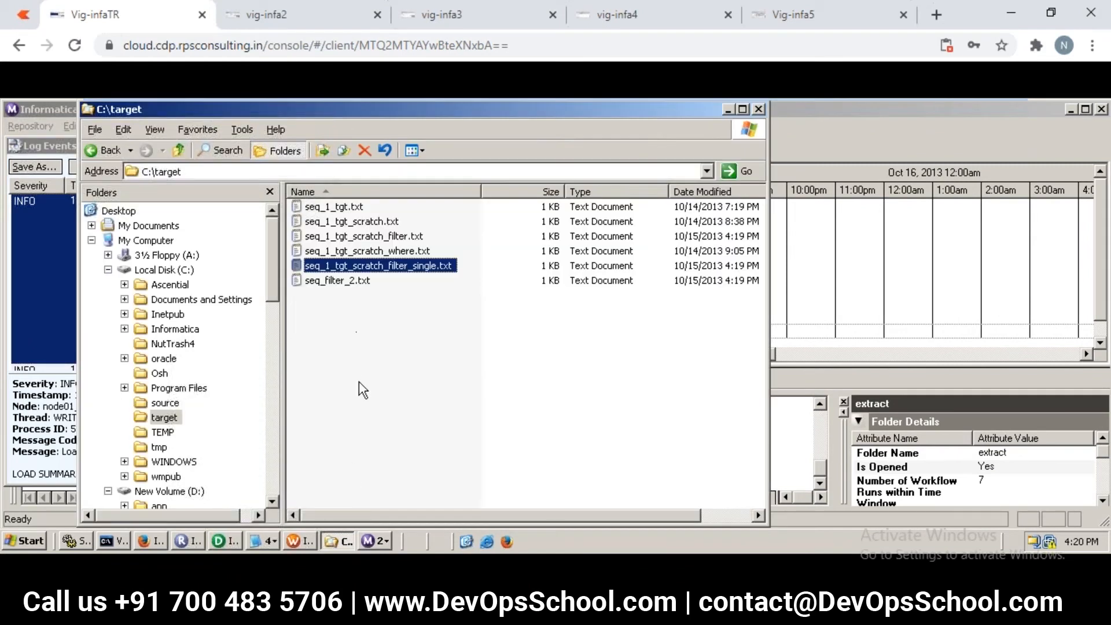
left_click(333, 281)
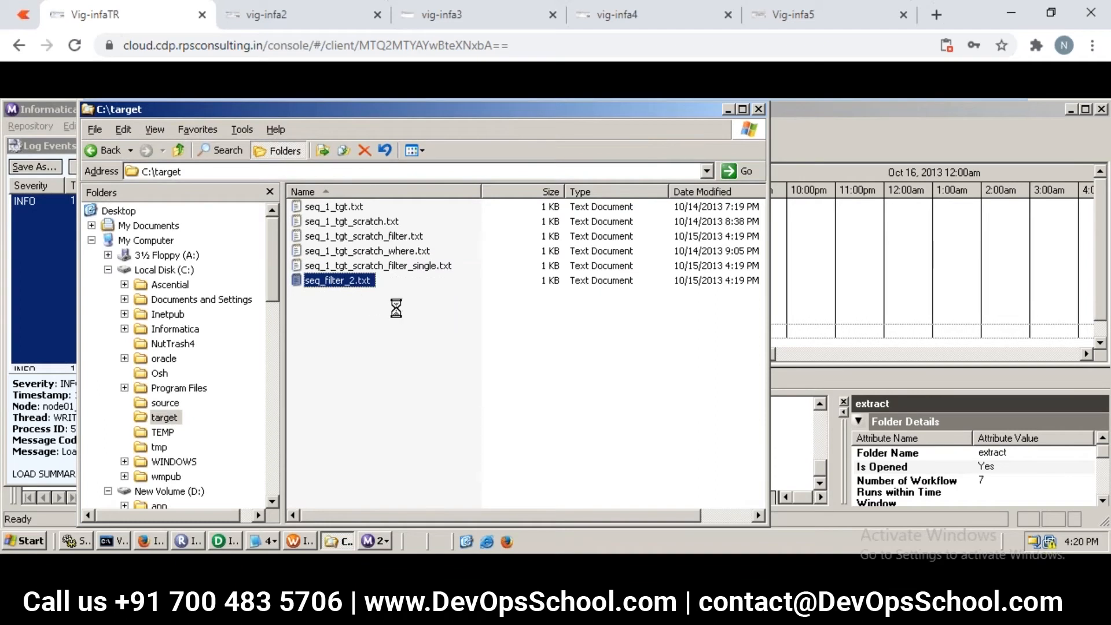
key("Return")
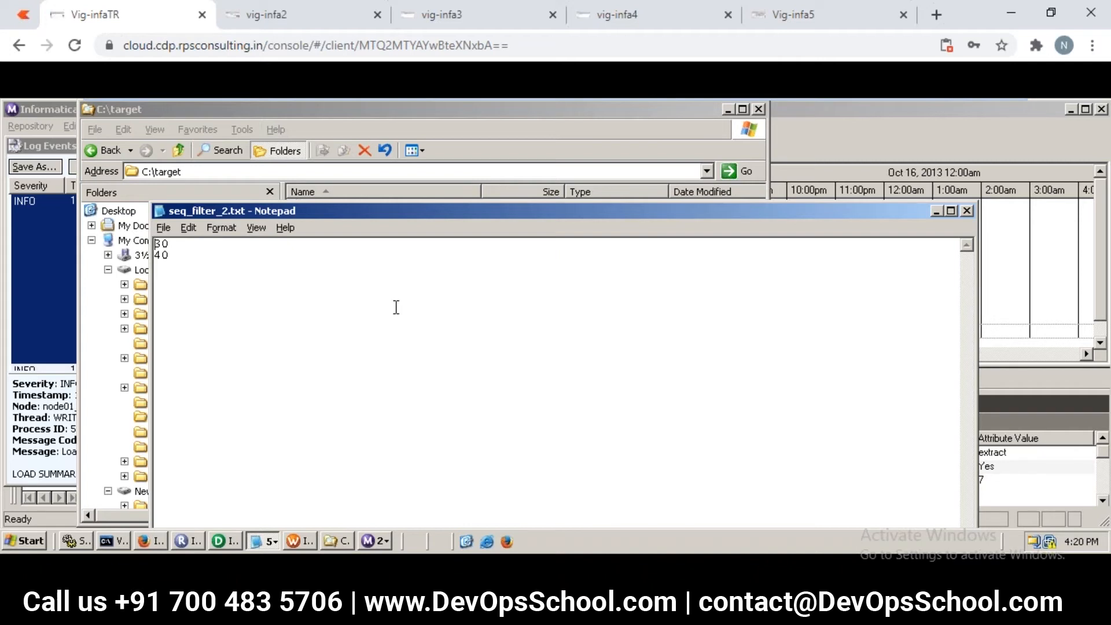
left_click(964, 211)
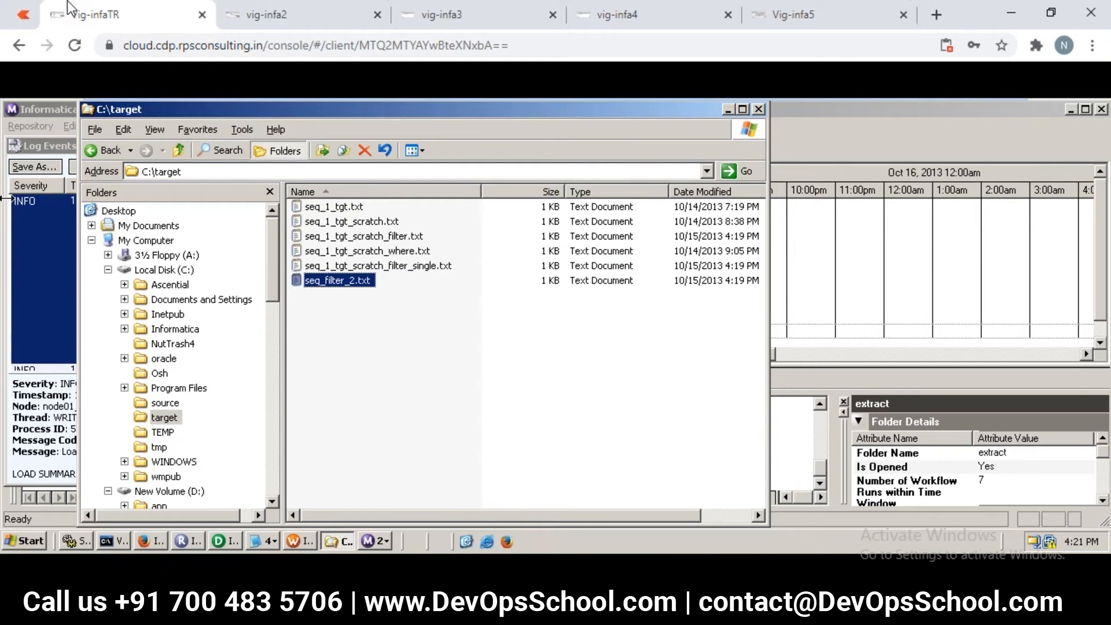
left_click(608, 14)
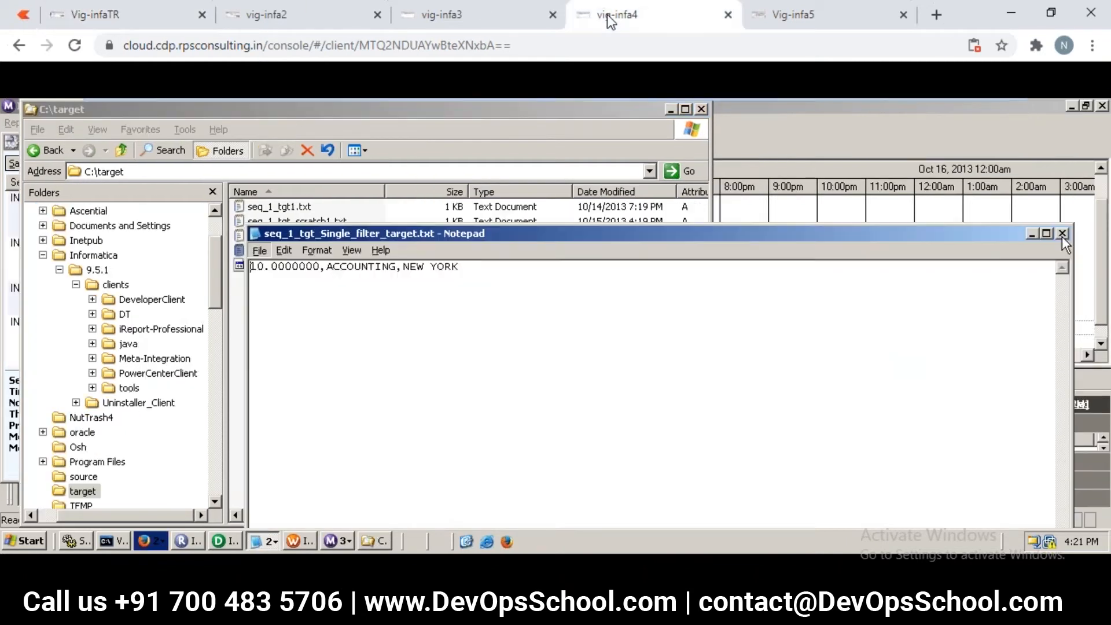
left_click(489, 18)
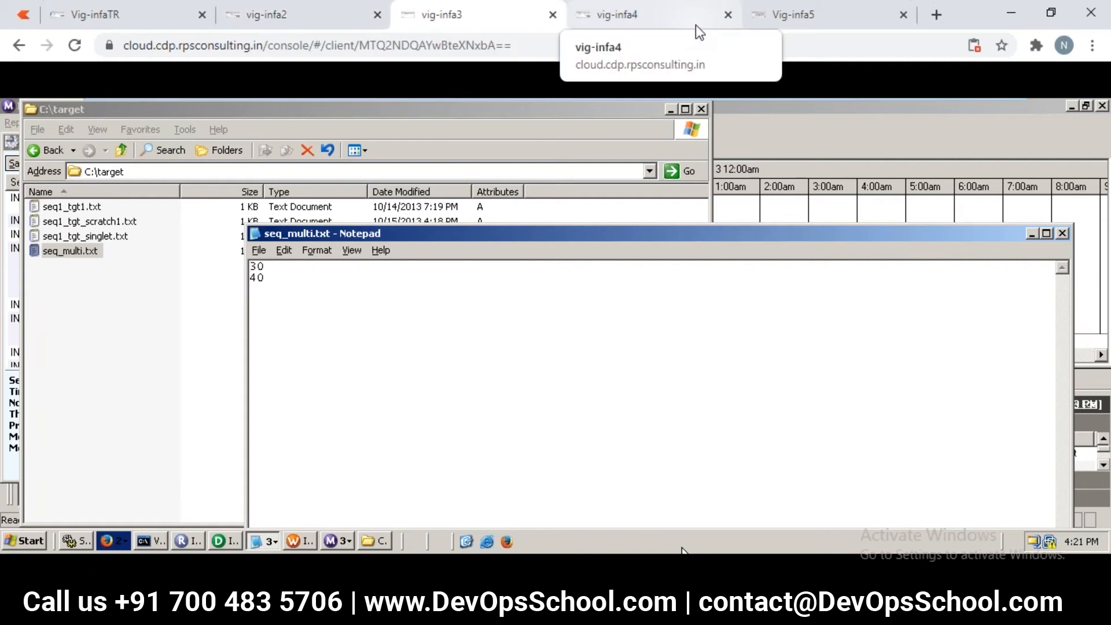
In vig-infa2, close the session log and restart the SESSION_MULTIPLE_TARGETS task twice in Workflow Monitor.
left_click(299, 22)
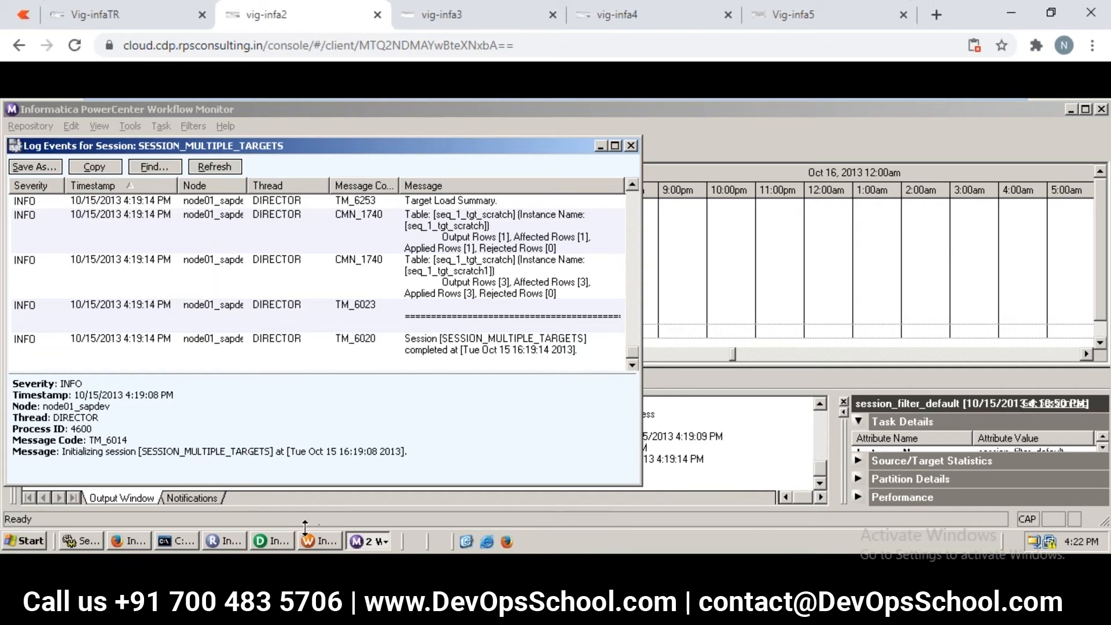
left_click(631, 144)
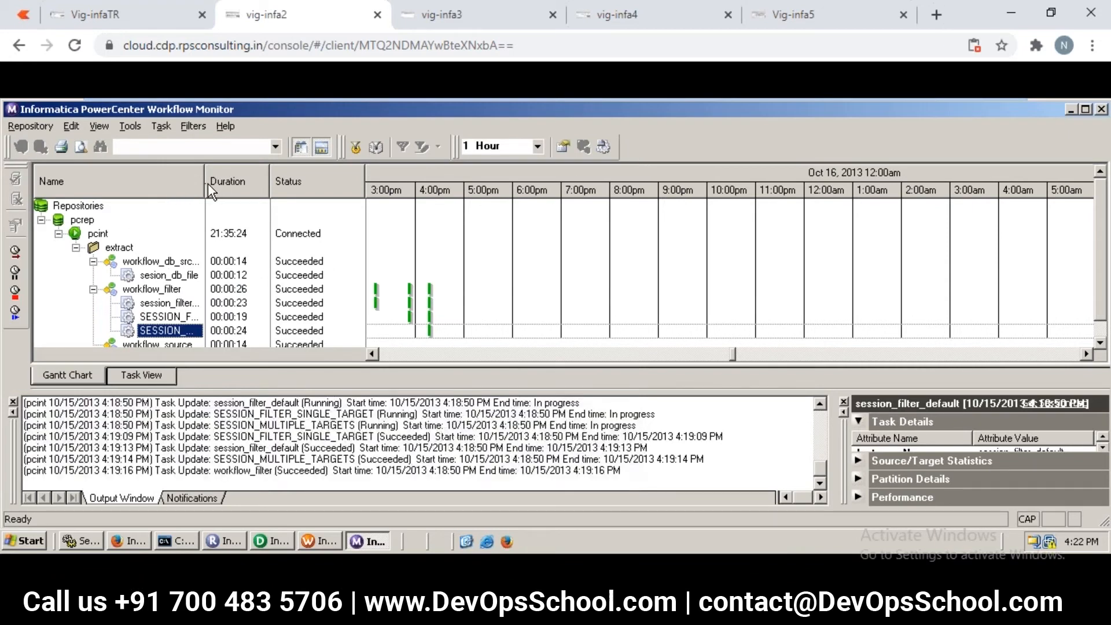
left_click_drag(205, 183, 319, 184)
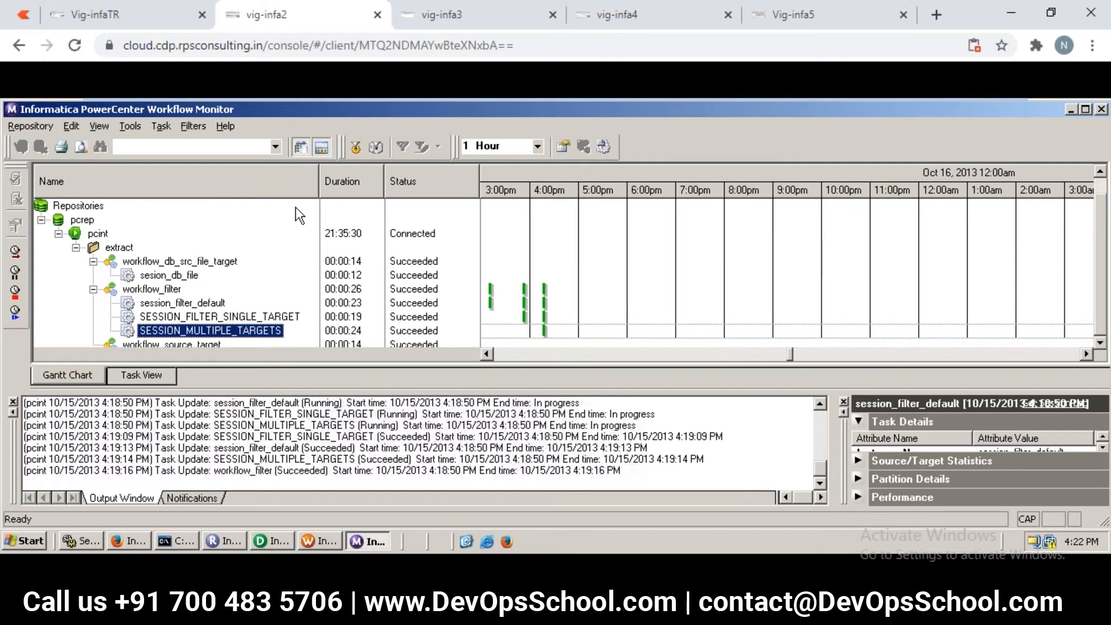
scroll(299, 216, "down", 1)
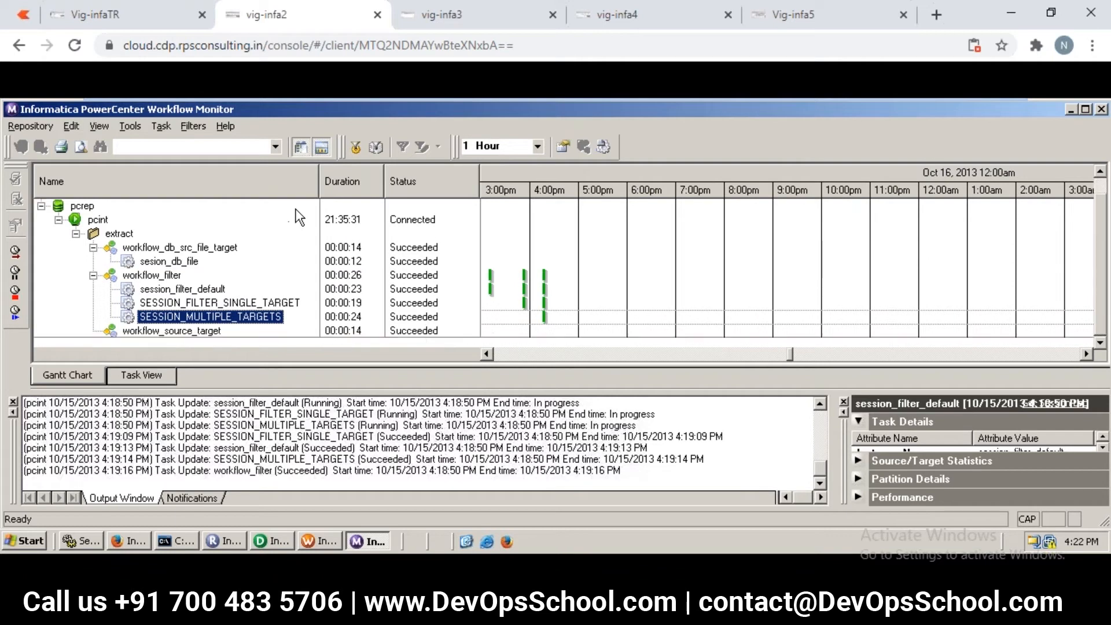
right_click(214, 319)
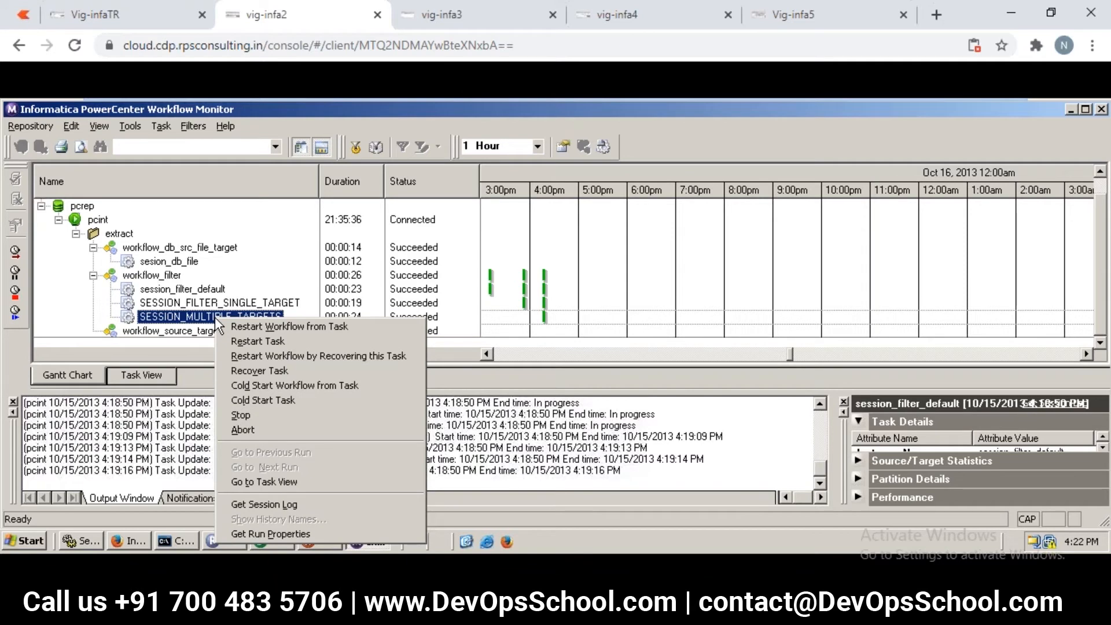
left_click(249, 340)
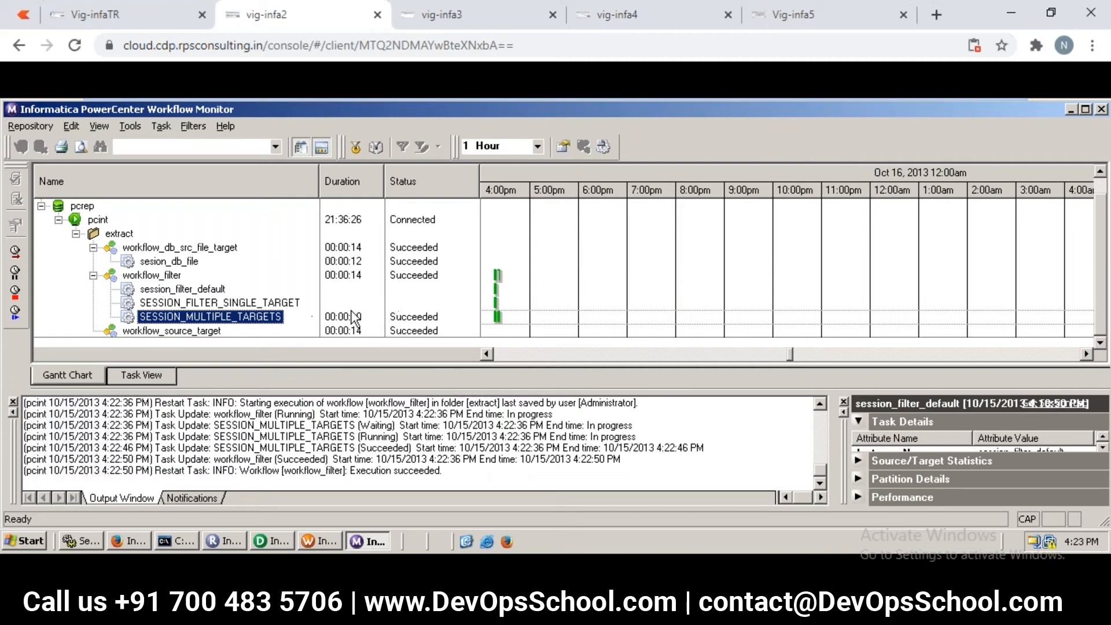
right_click(269, 322)
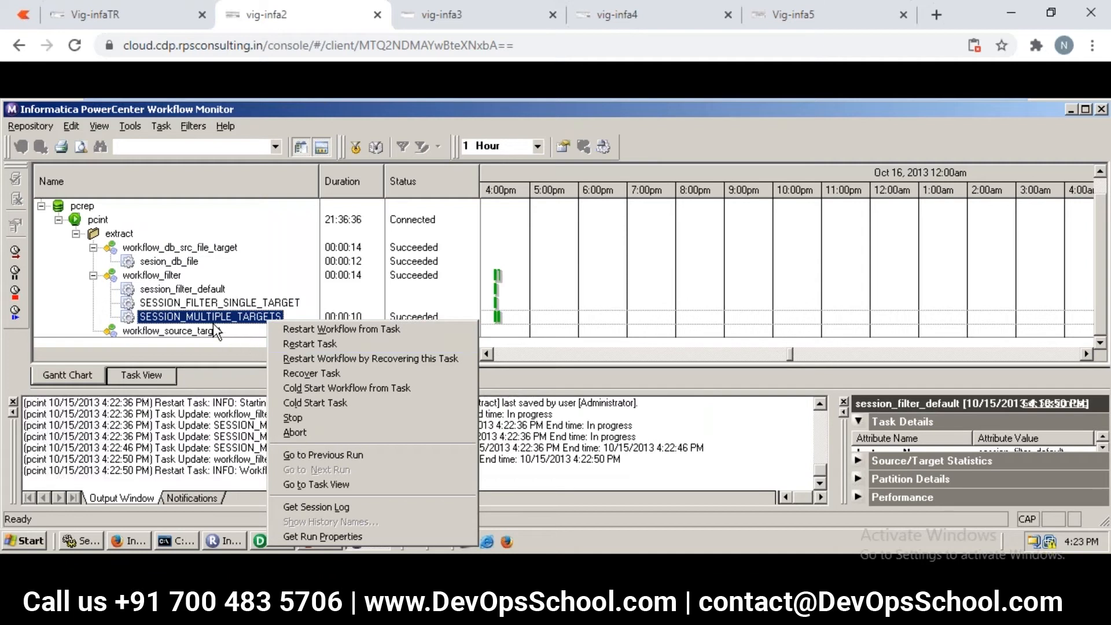
left_click(290, 343)
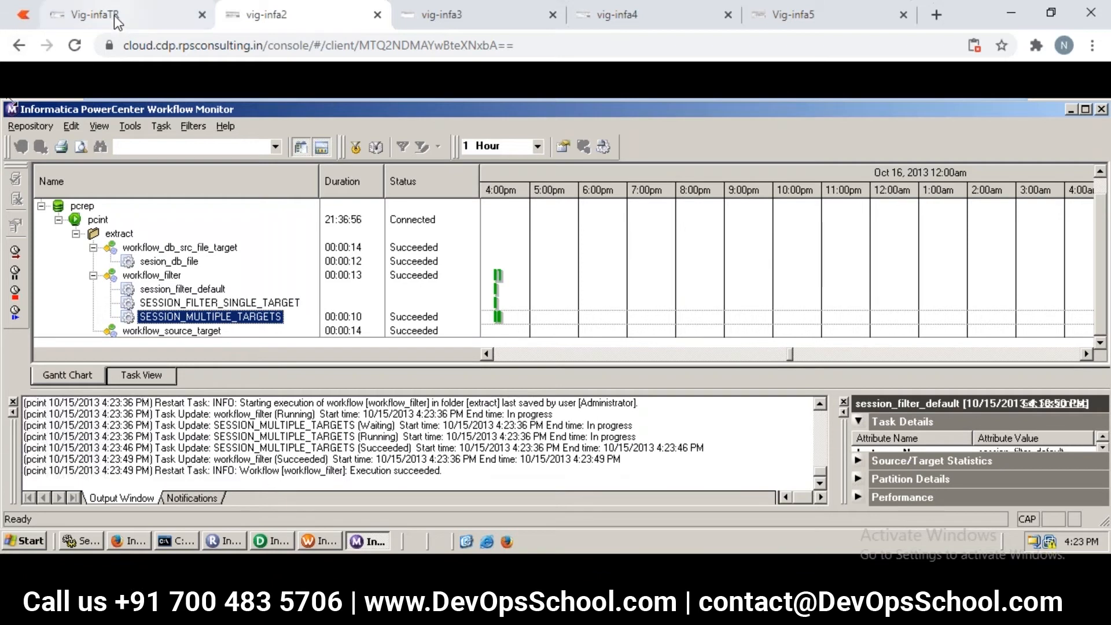
Check mapping_fltr_multiple_tgts in the Vig-infa5 Designer and return to the C:\target folder on Vig-infaTR.
left_click(762, 24)
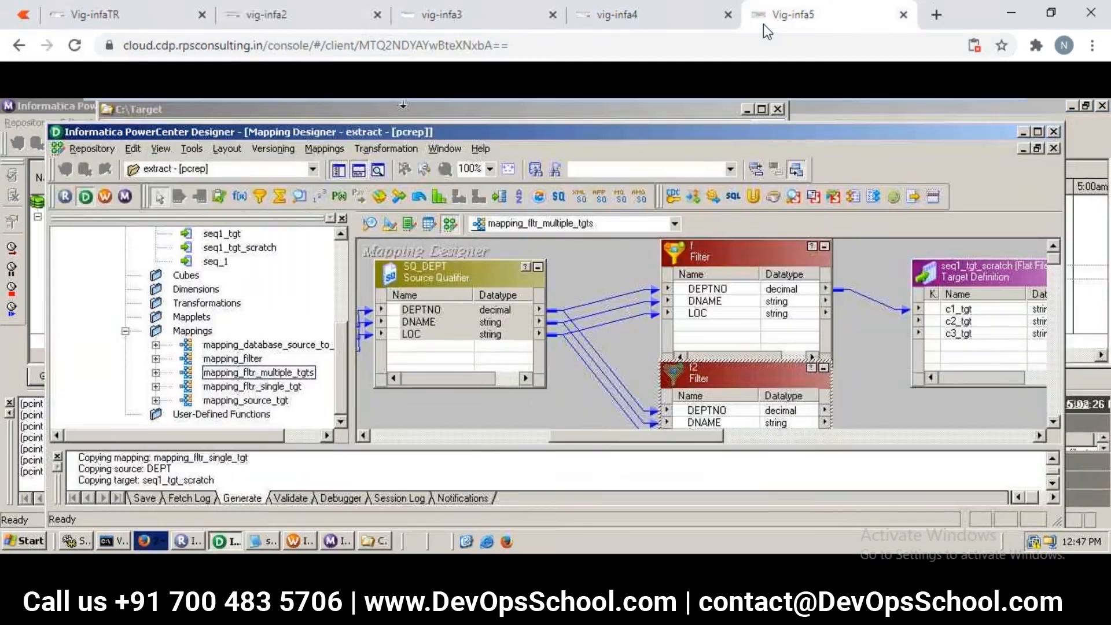
left_click(137, 16)
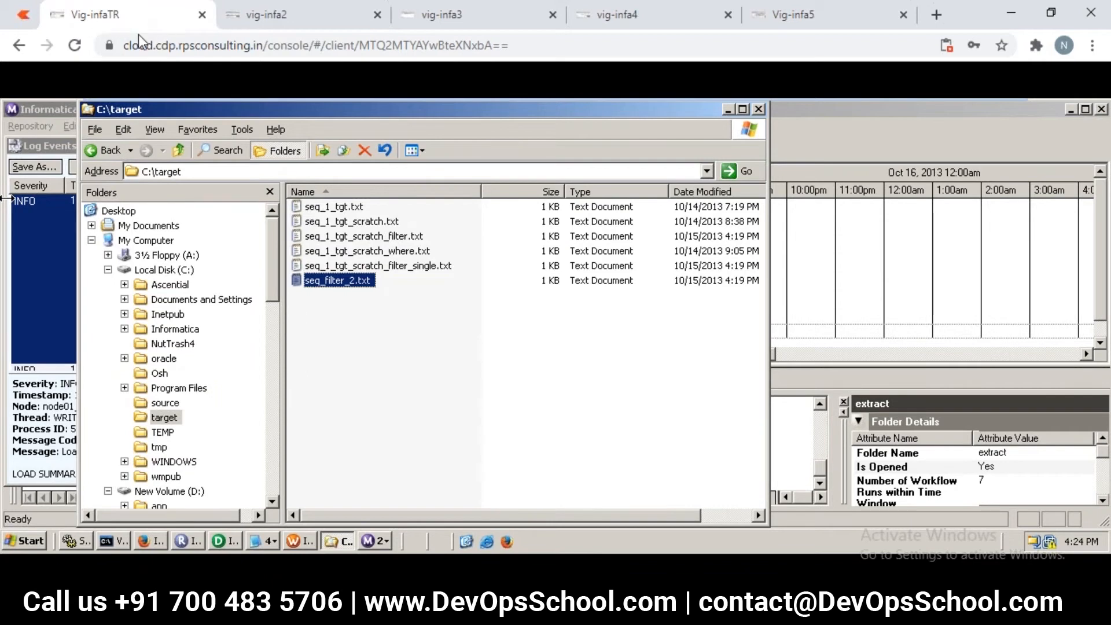
left_click(411, 325)
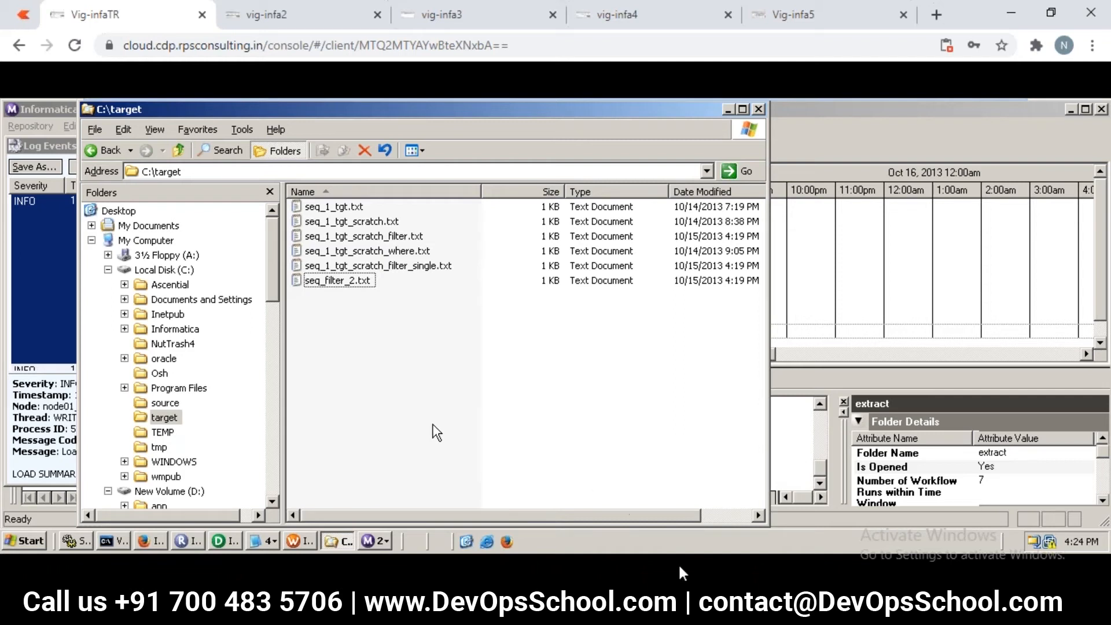
Switch to the untitled Notepad notes and insert three blank lines at the very beginning, above the DEPT filter diagram.
mouse_move(664, 570)
left_click(682, 532)
key("ctrl+Home")
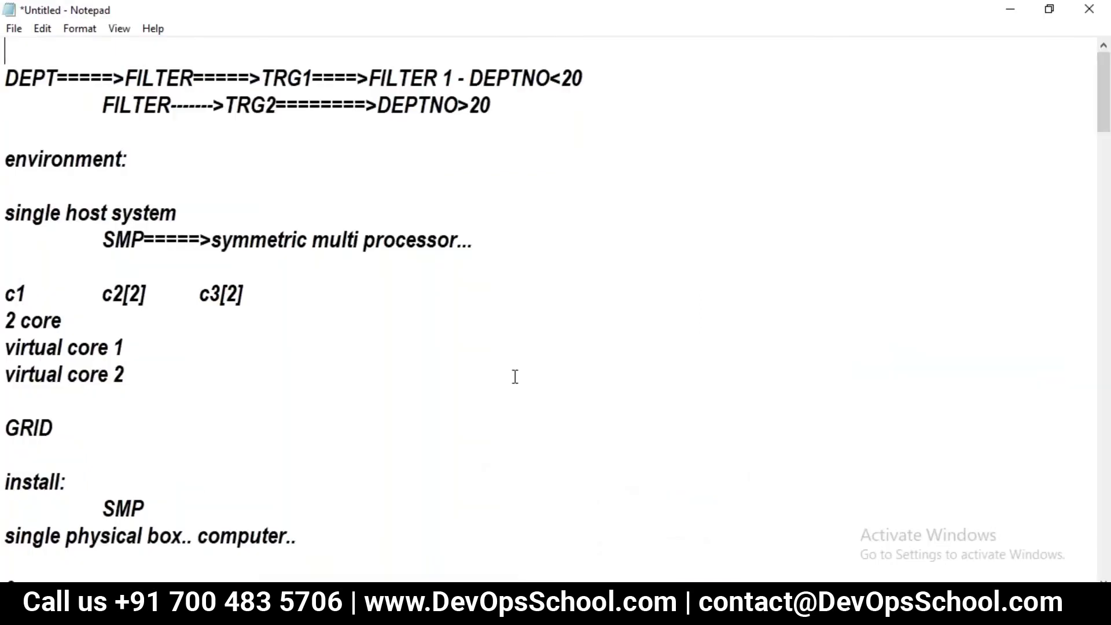
key("Return")
key("Return")
key("Return")
key("Up")
key("Up")
key("Up")
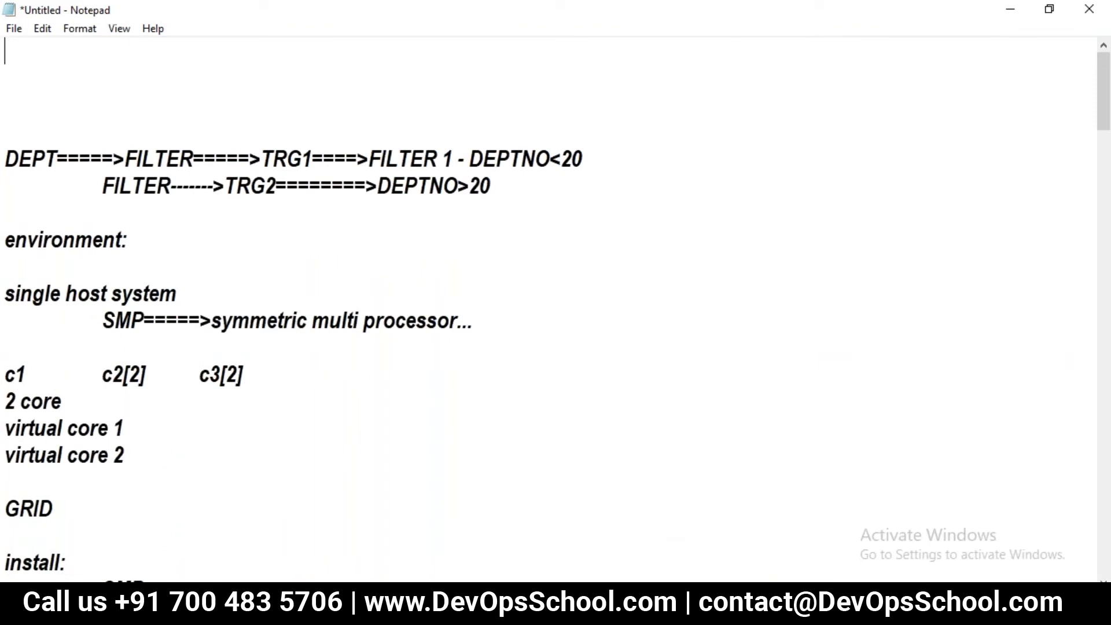
Write an if() line at the start of the notes with an indented else if() beneath it.
type("if()")
key("Return")
key("Tab")
type("el")
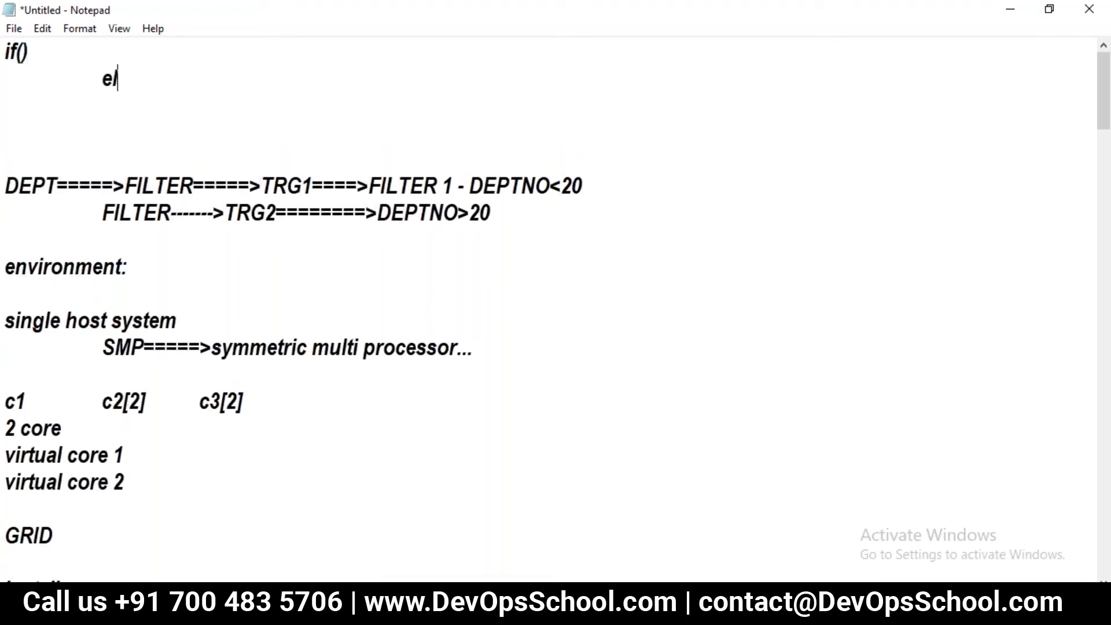
type("se if()")
Add two more indented else if() lines and finish the conditional with an unindented else.
key("Return")
key("Tab")
key("Tab")
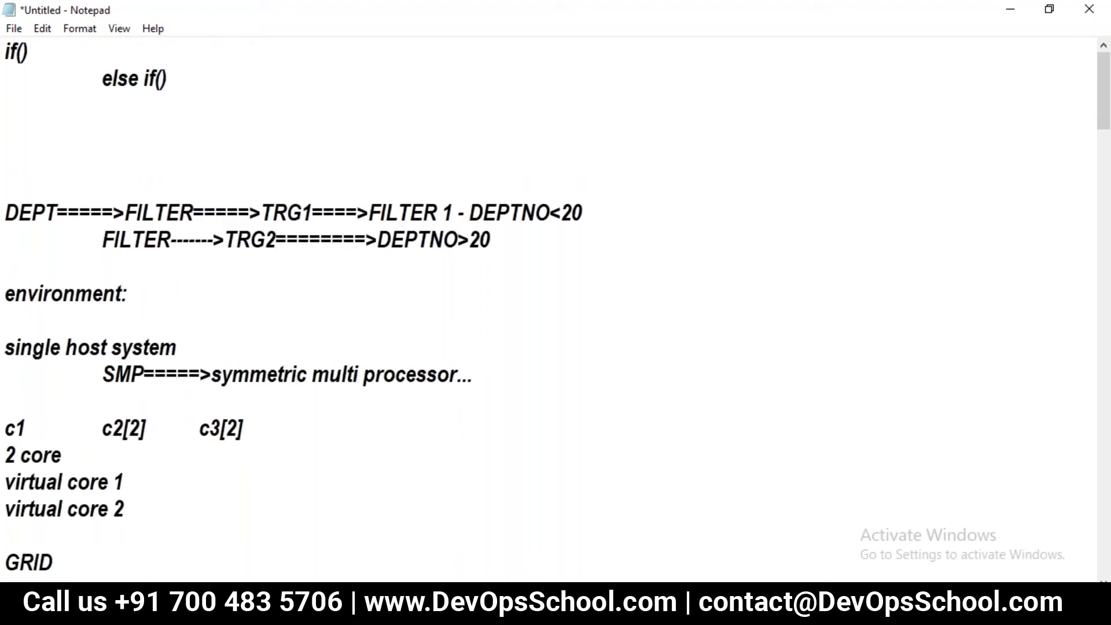
key("BackSpace")
type("else if()")
key("Return")
key("Tab")
type("else if()")
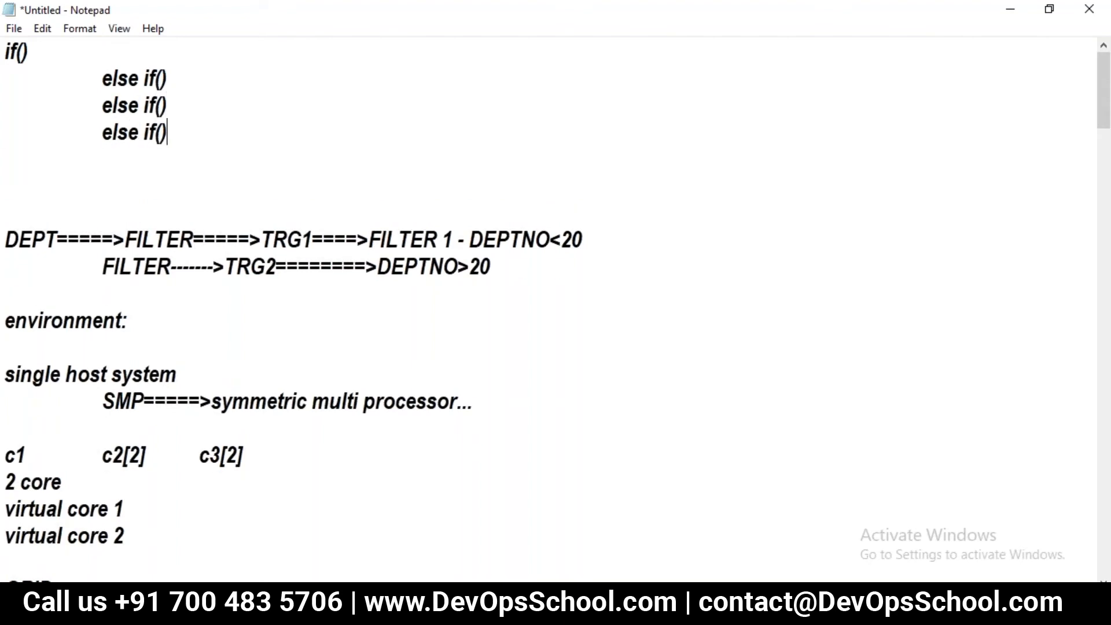
key("Return")
type("else")
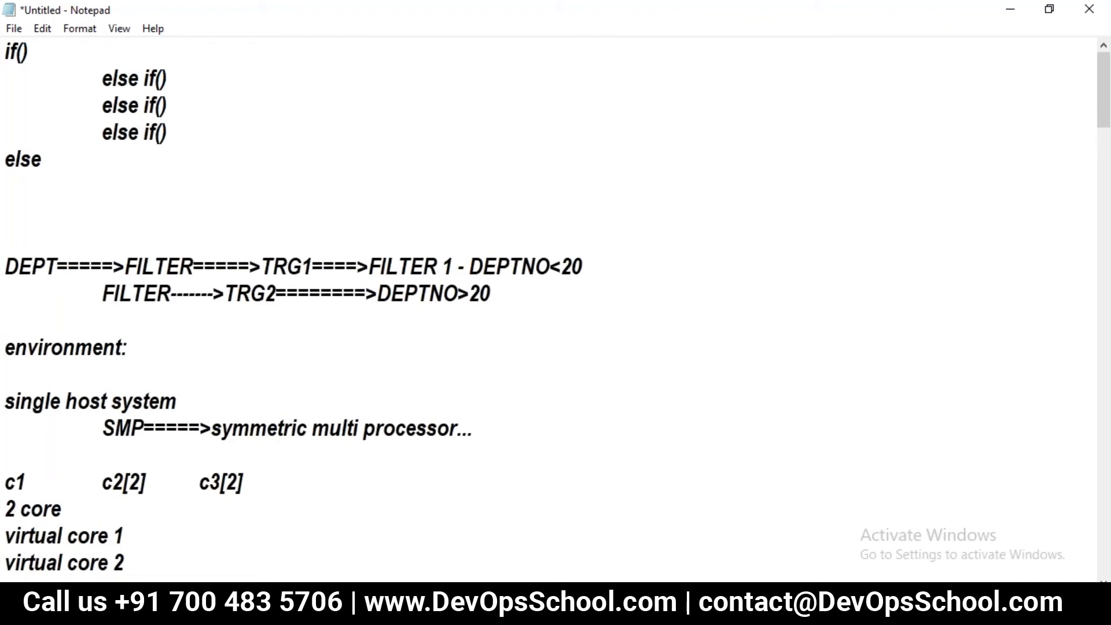
key("Return")
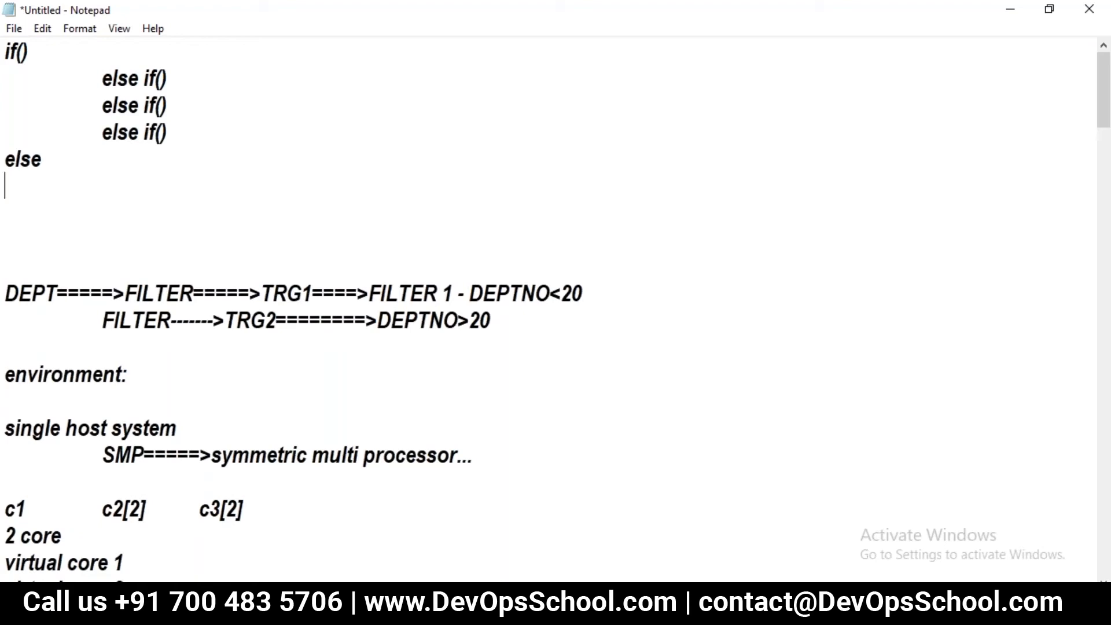
Highlight the three else if() lines between if() and else.
key("Up")
key("Up")
key("Up")
key("Up")
key("Up")
key("Down")
key("shift+Down")
key("shift+Down")
key("shift+Down")
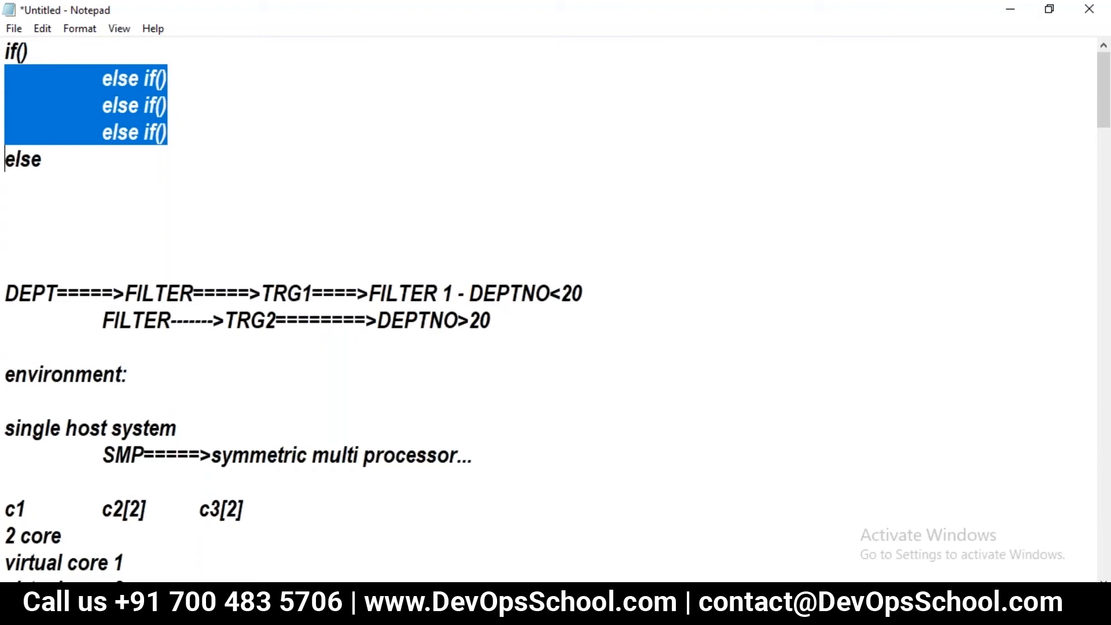
Write switch(label) below the else line, leaving one blank line between them.
key("Down")
key("Down")
key("Down")
key("Up")
type("switch")
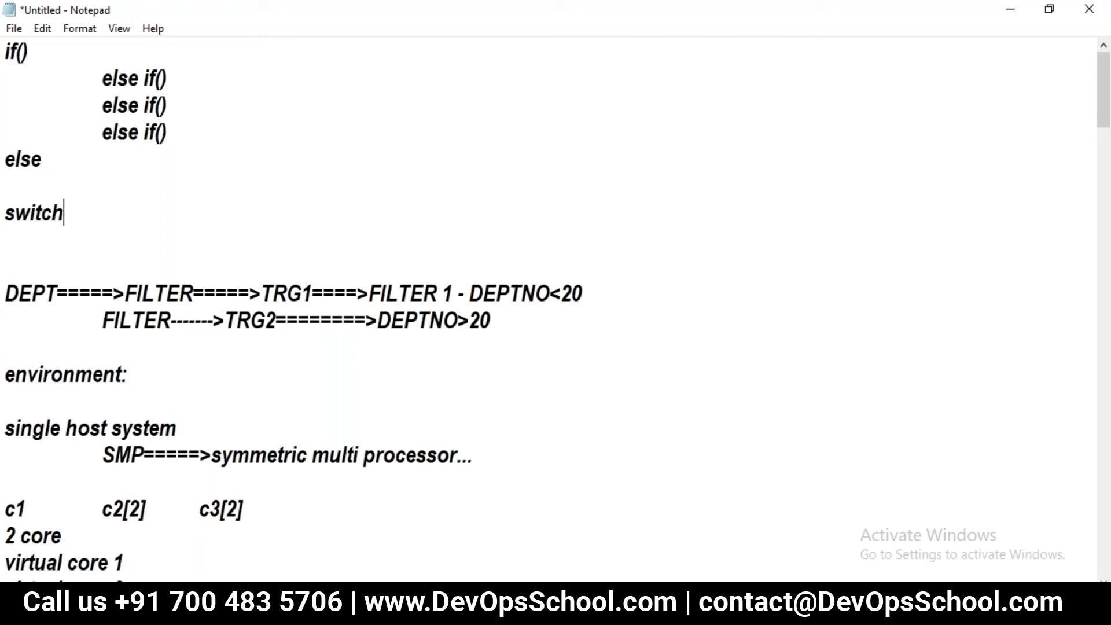
type("()")
type("label")
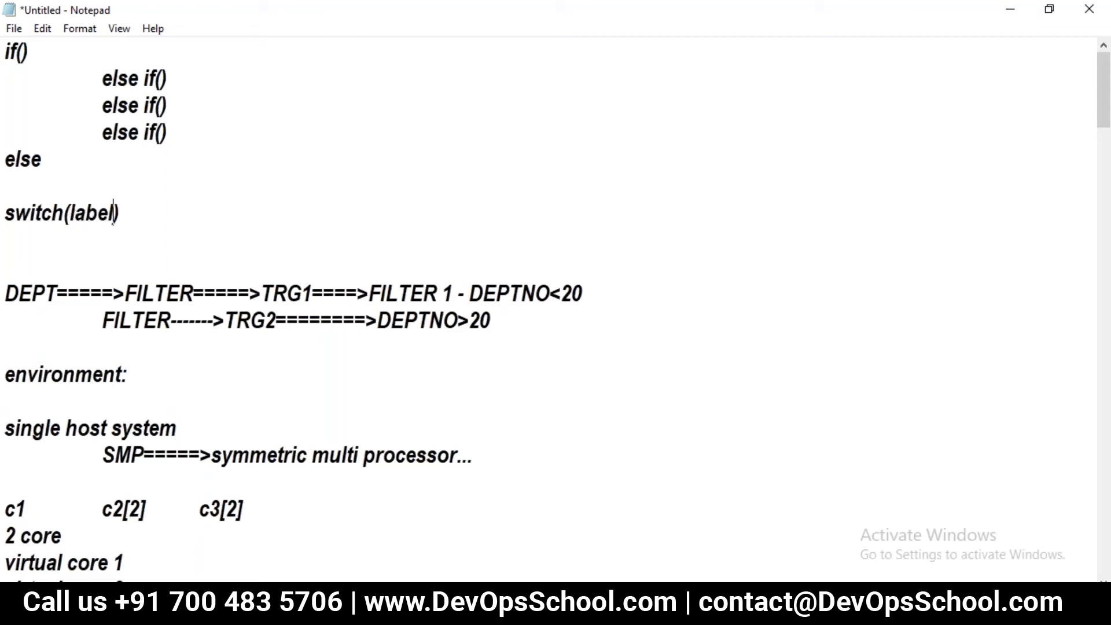
key("Return")
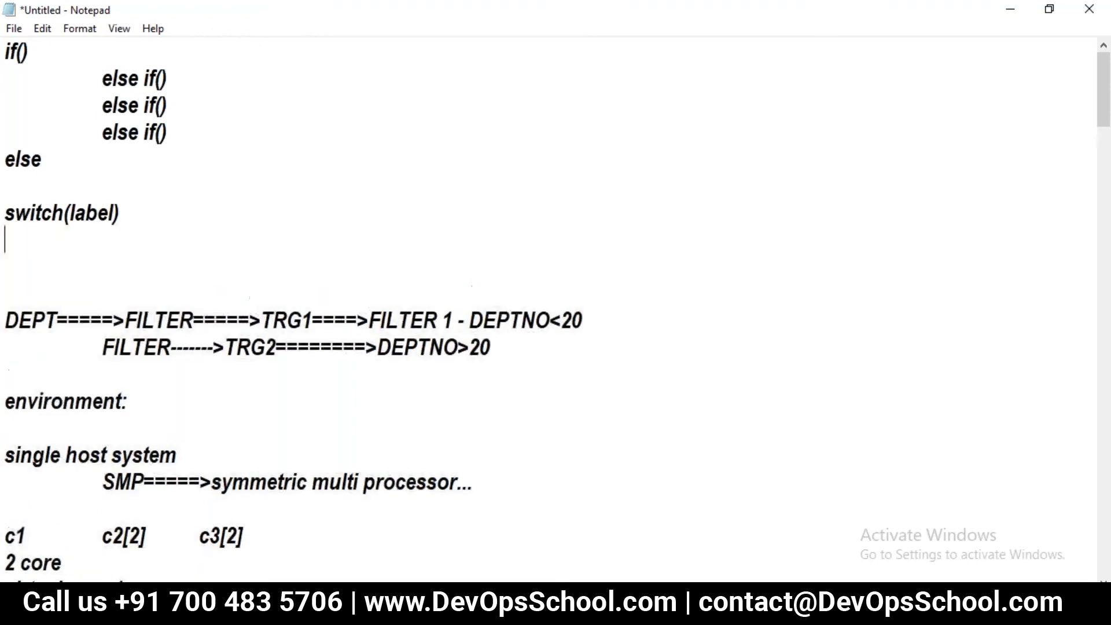
Add opening and closing curly braces under switch(label) with blank lines between them.
type("{")
key("Return")
key("Return")
type("}")
key("Up")
key("Return")
key("Up")
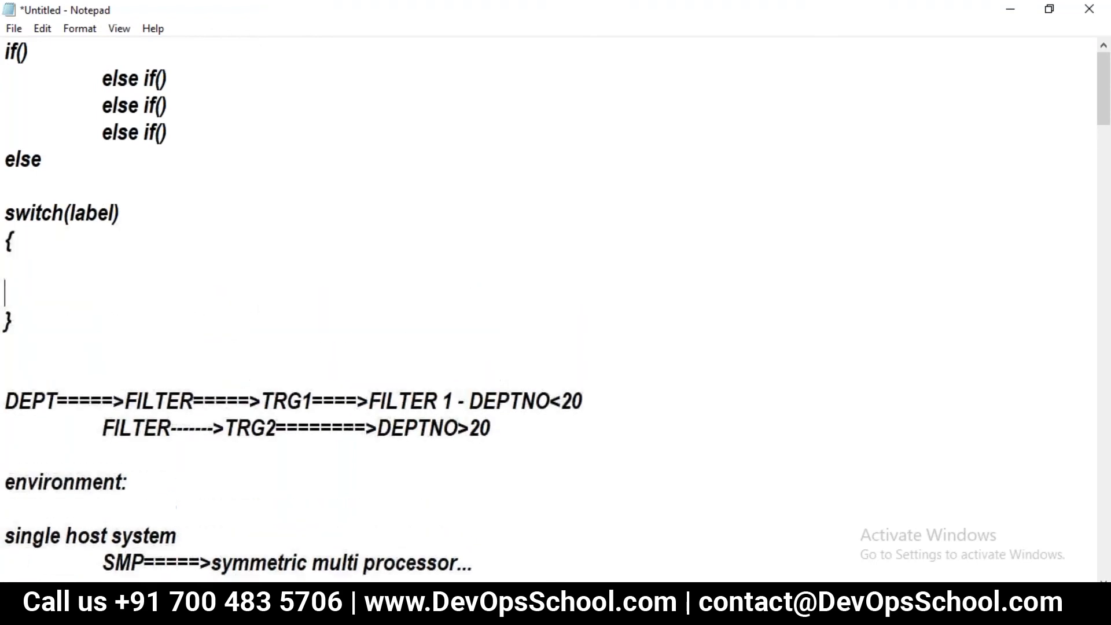
Inside the braces, write case 1: followed by indented //logic and break; lines.
key("Return")
type("case ")
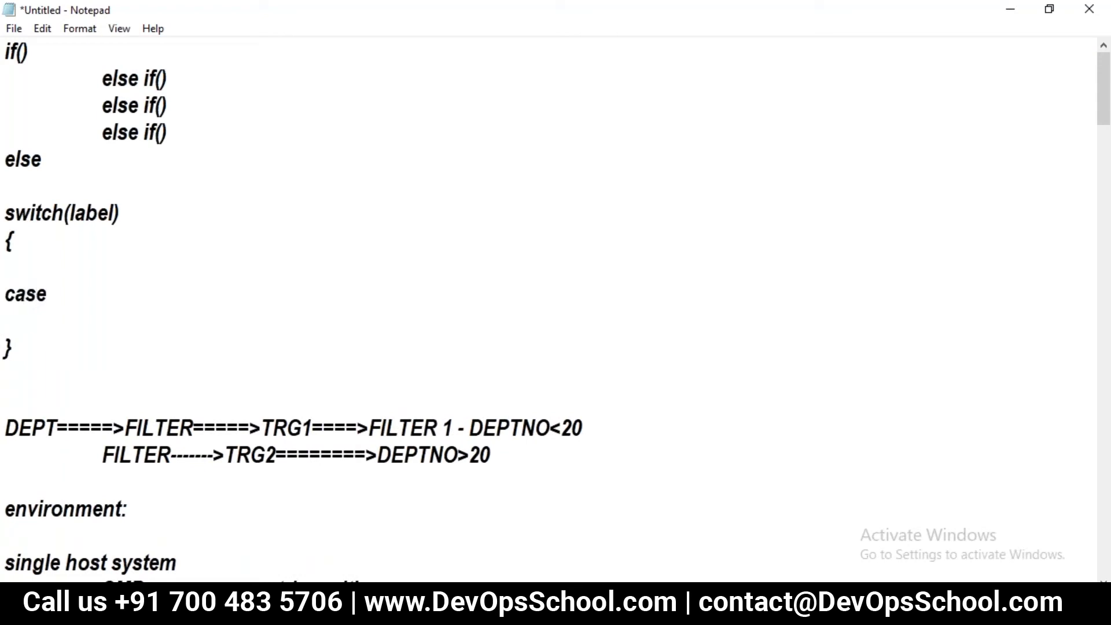
type("1:")
key("Return")
key("Tab")
type("//logic")
key("Return")
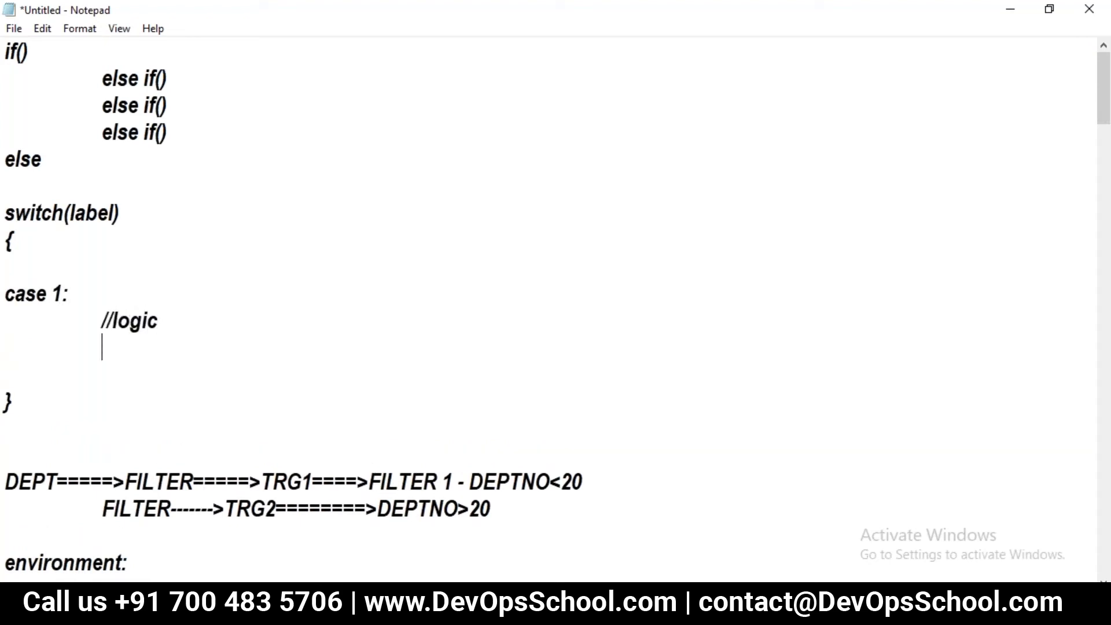
type("break;")
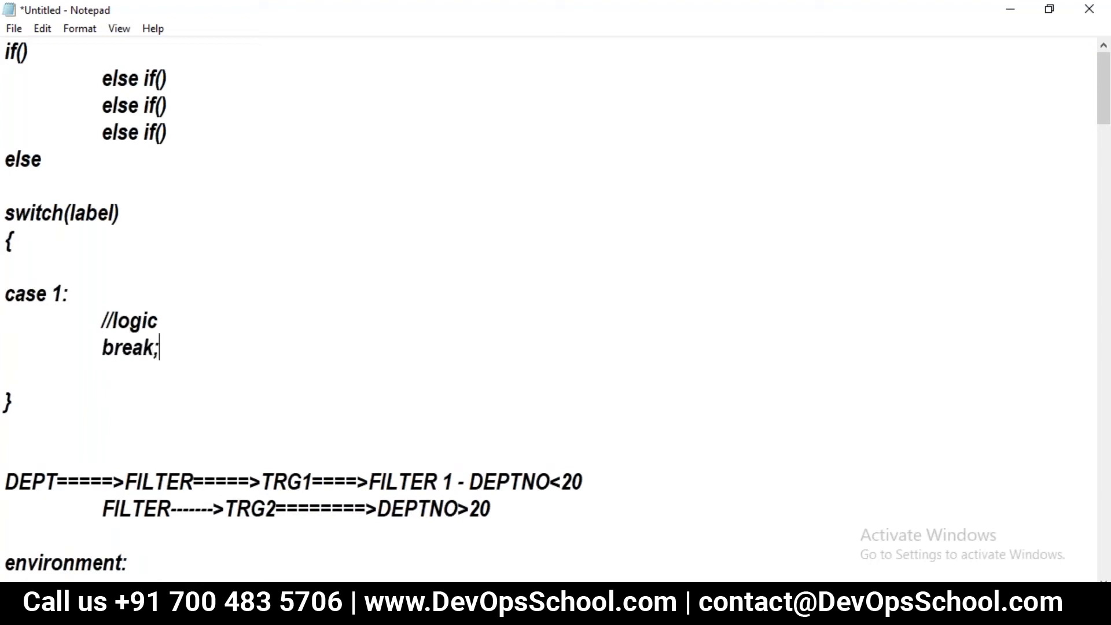
Highlight the case 1 block through its break; line, then place the cursor on the blank line below it.
key("Down")
key("shift+Up")
key("shift+Up")
key("shift+Up")
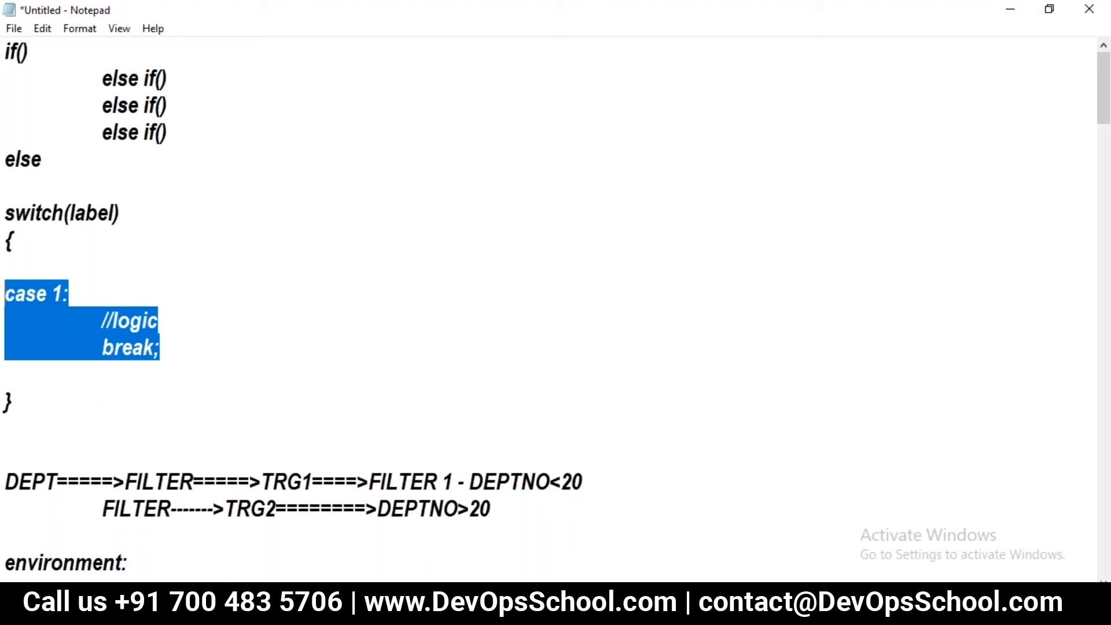
key("Down")
key("Down")
key("Down")
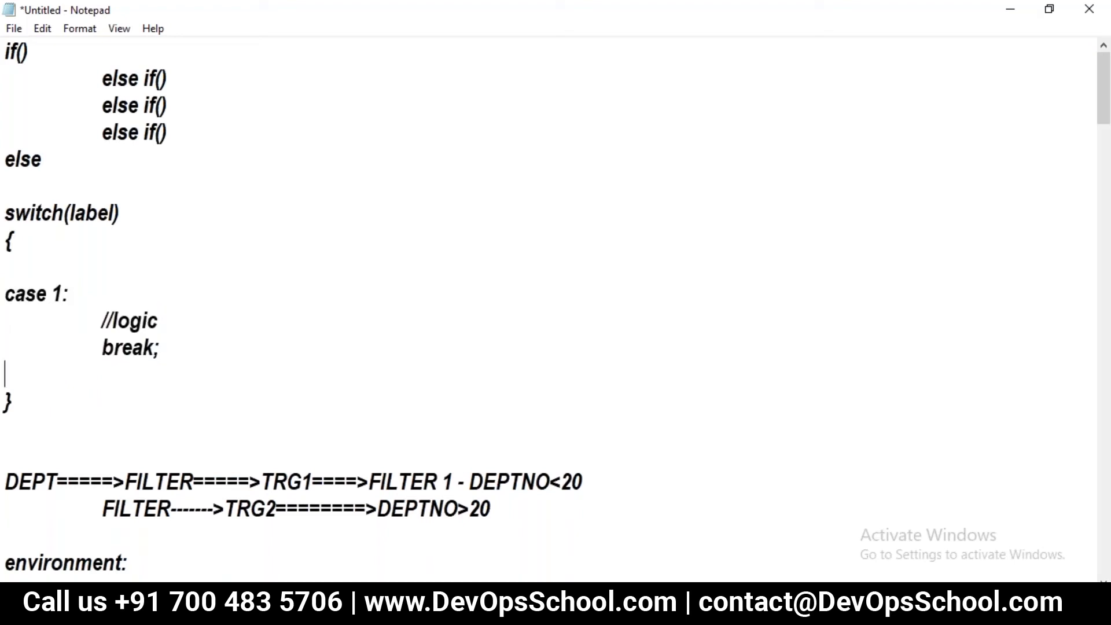
Write case 2: below the case 1 block, followed by indented //logic and break; lines.
type("case 2:")
key("Return")
key("Tab")
type("//logic")
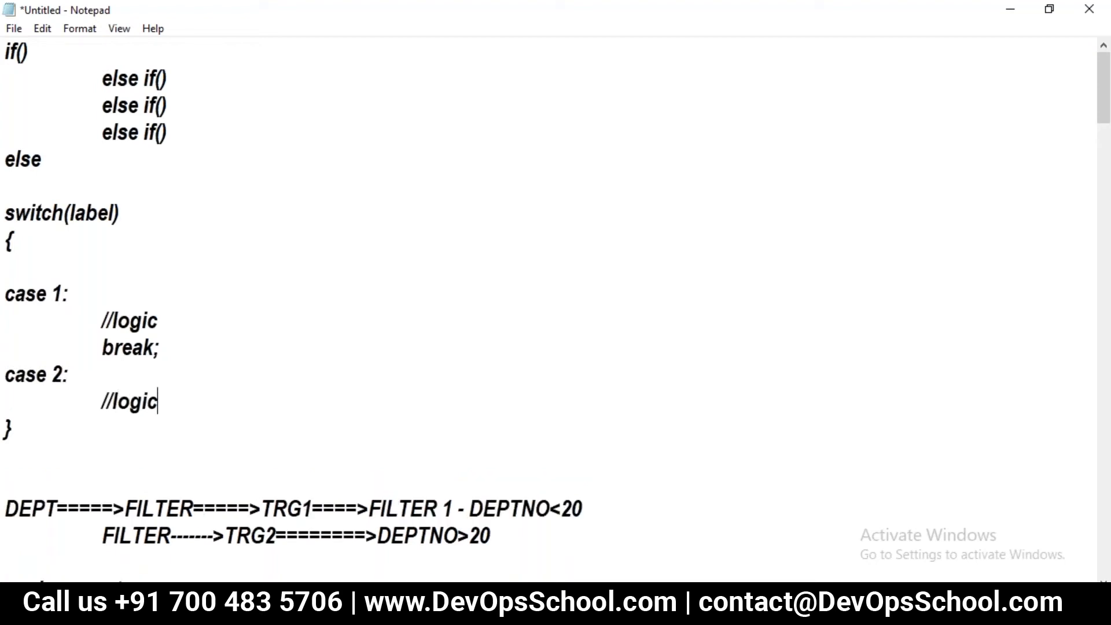
key("Return")
key("Tab")
type("break;")
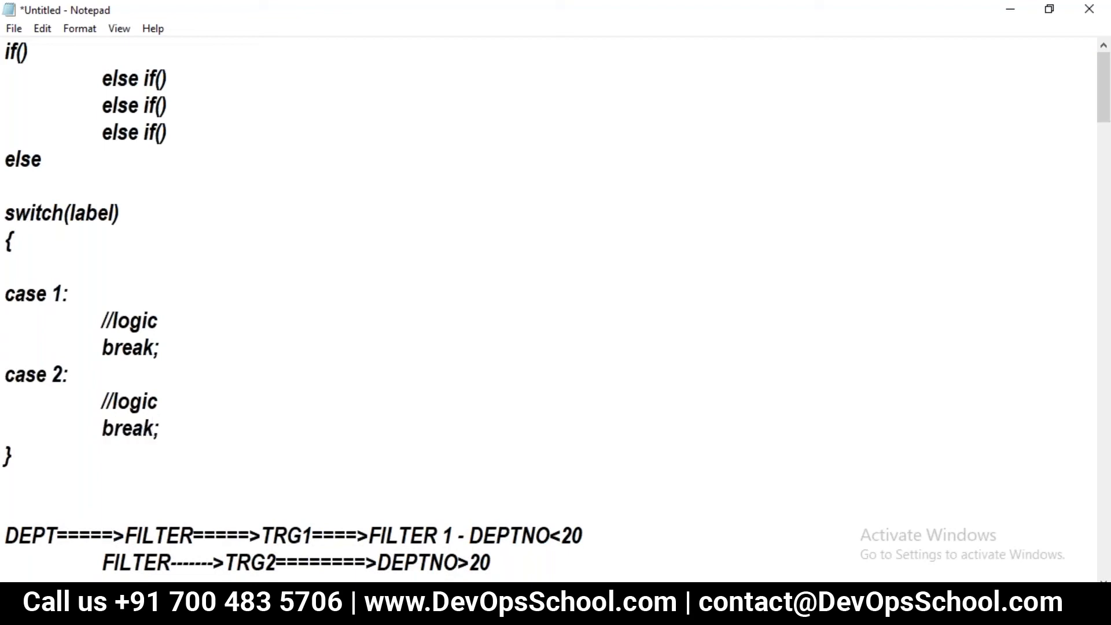
Write default: below the case 2 block, followed by indented //logic and break; lines.
key("Return")
type("default:")
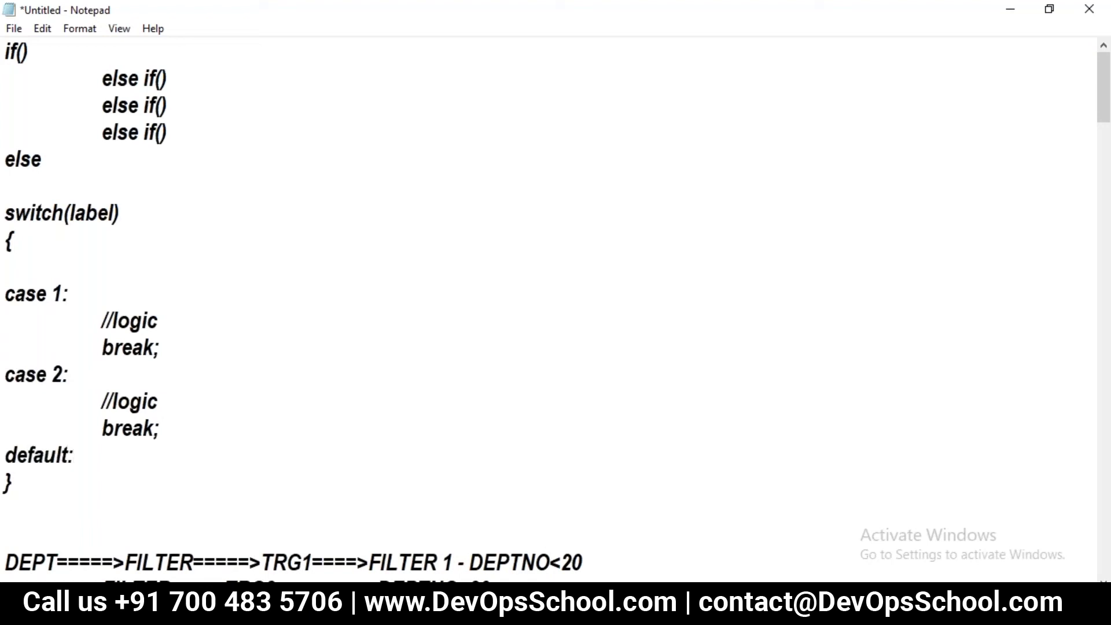
key("Return")
key("Tab")
type("//logic")
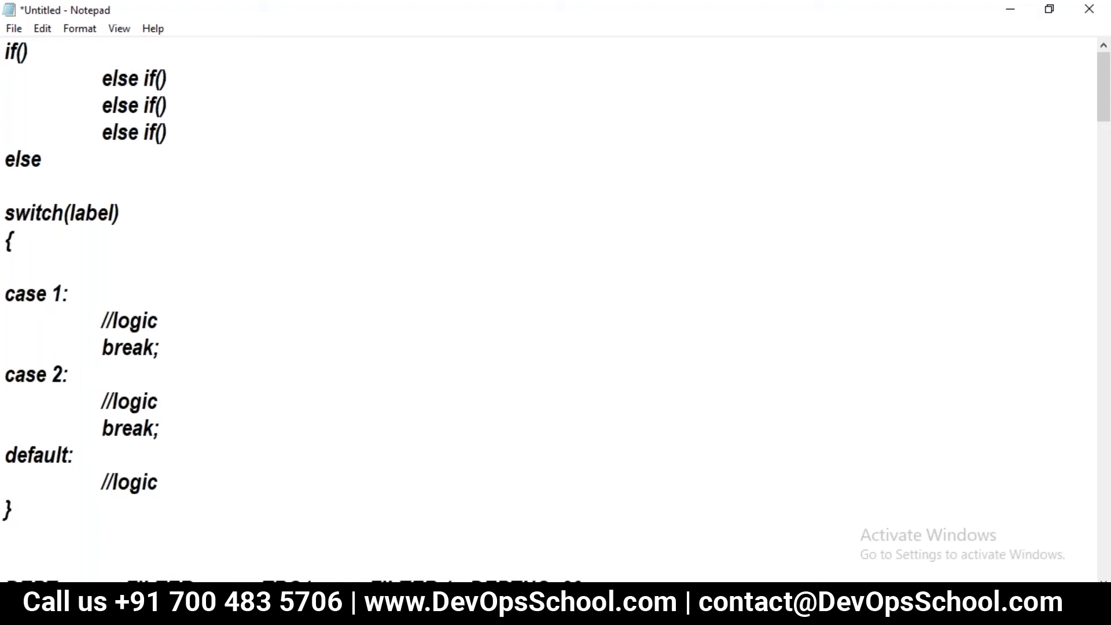
key("Return")
key("Tab")
type("break;")
Highlight the whole switch(label) block from its closing brace up to its first line, and clear the selection.
key("Right")
key("Down")
key("shift+Up")
key("shift+Up")
key("shift+Up")
key("shift+Up")
key("shift+Up")
key("shift+Up")
key("shift+Up")
key("shift+Up")
key("shift+Up")
key("shift+Up")
key("shift+Up")
key("shift+Up")
key("shift+Up")
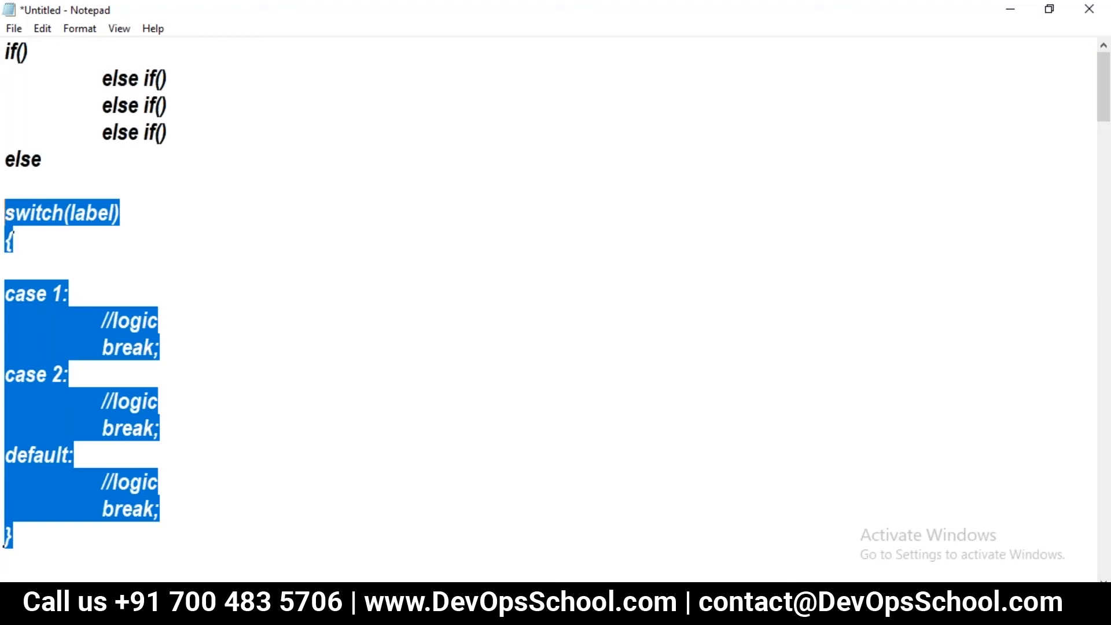
left_click(463, 374)
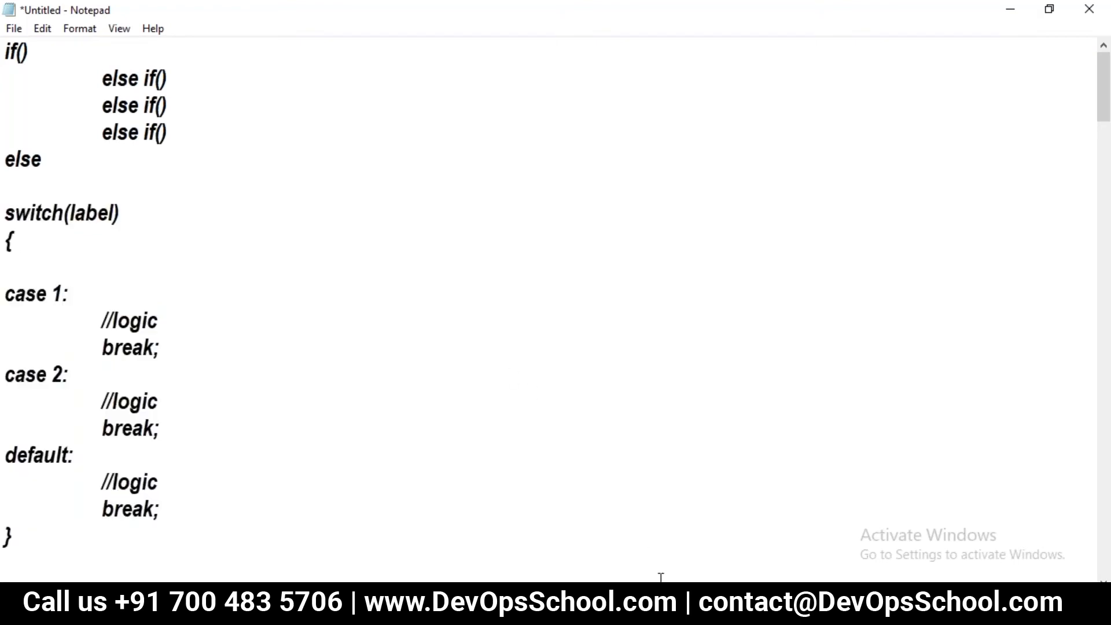
Switch to the remote lab browser, bring the Workflow Monitor session log to the front, and return to Notepad.
mouse_move(660, 604)
left_click(680, 564)
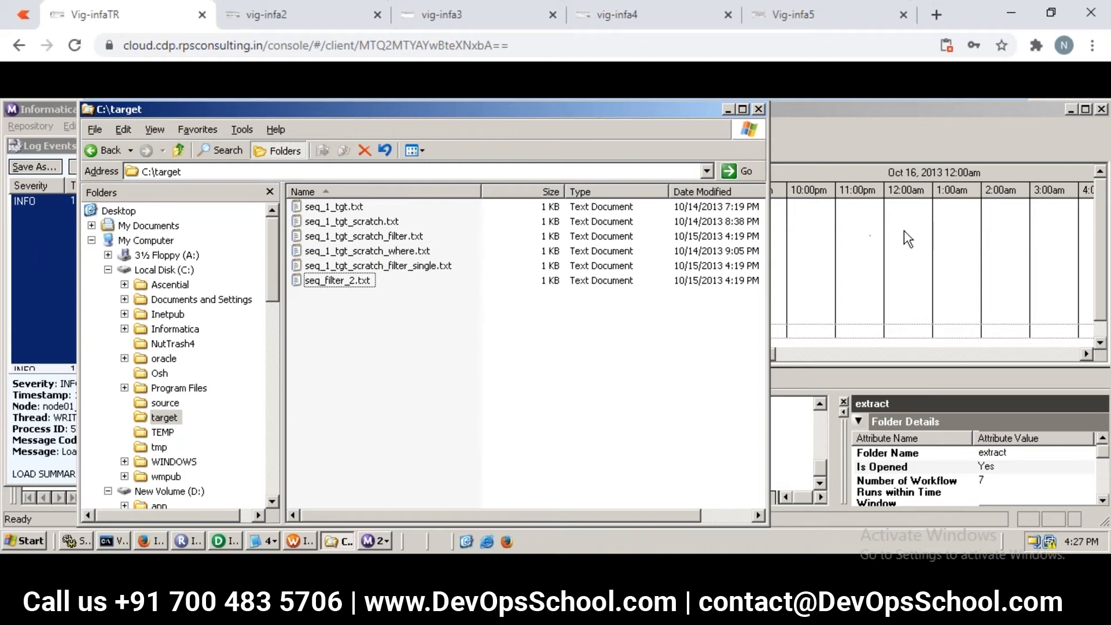
left_click(872, 246)
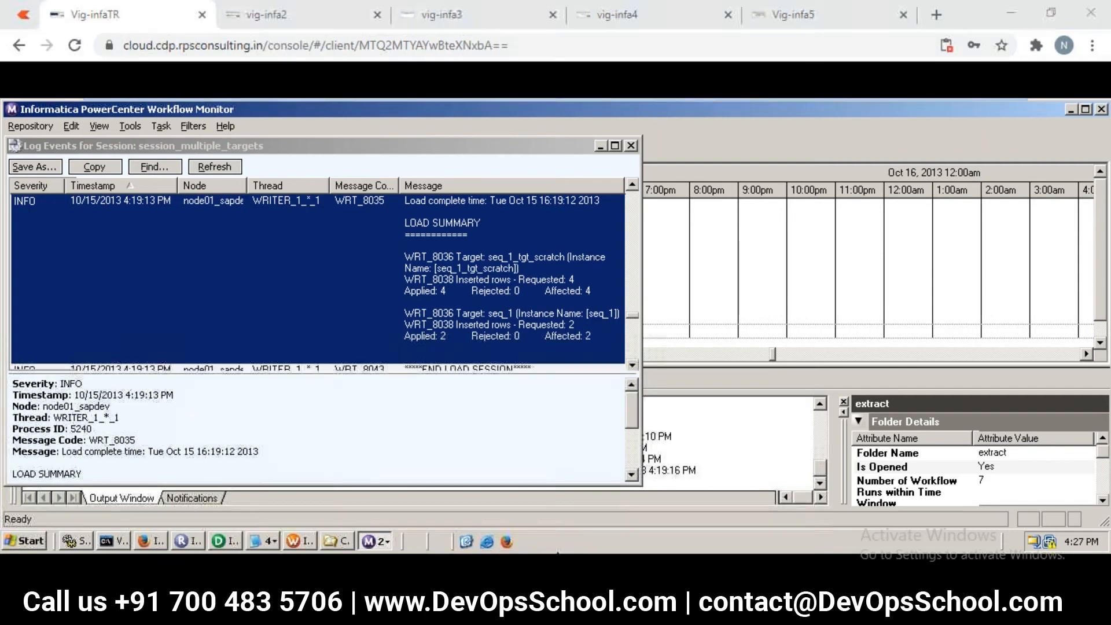
mouse_move(619, 619)
left_click(685, 525)
Write //condition: below the switch block's closing brace, leaving one blank line between them.
key("Down")
key("Down")
key("Down")
key("Down")
key("Down")
key("Down")
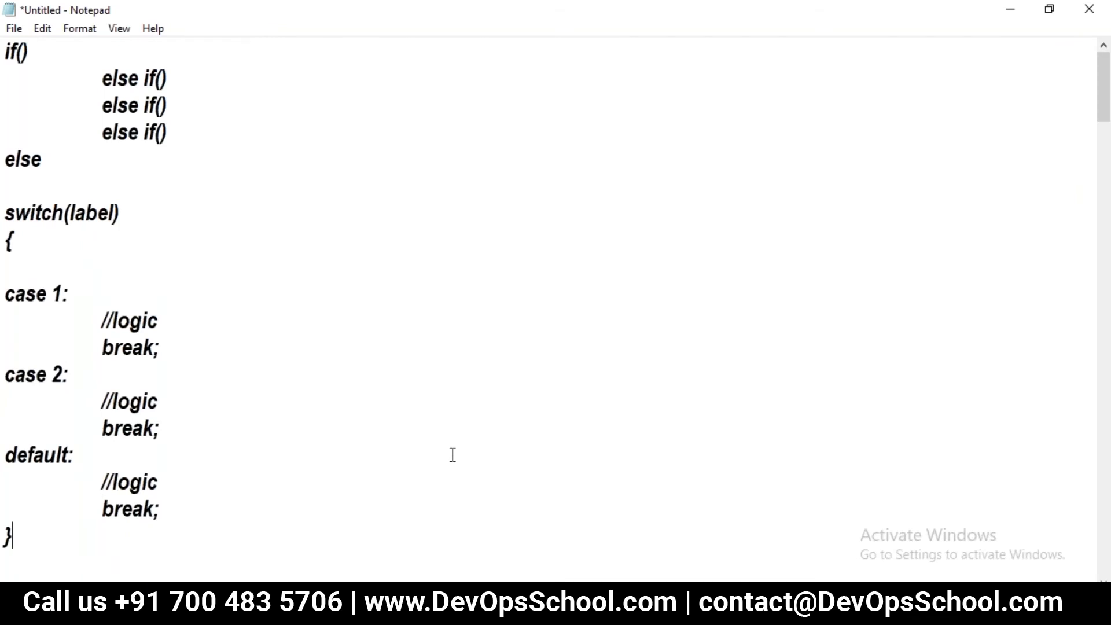
key("Return")
key("Return")
key("Return")
type("DEPT=====>FILTER=====>TRG1====>FILTER 1 - DEPTNO<20")
key("ctrl+z")
key("Up")
key("Up")
key("Return")
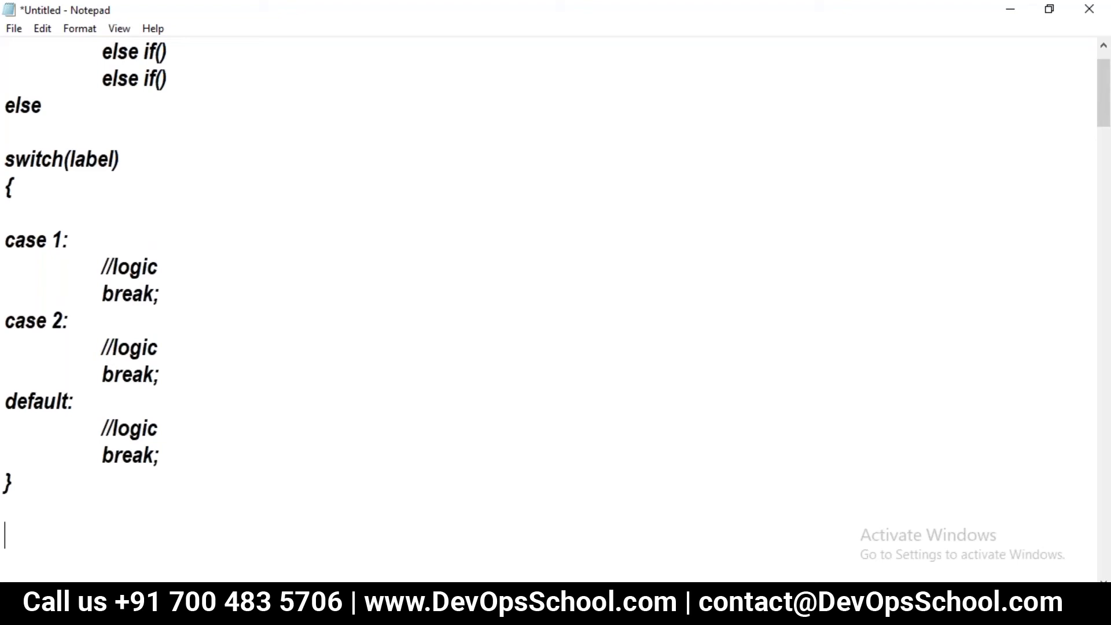
type("//condition:")
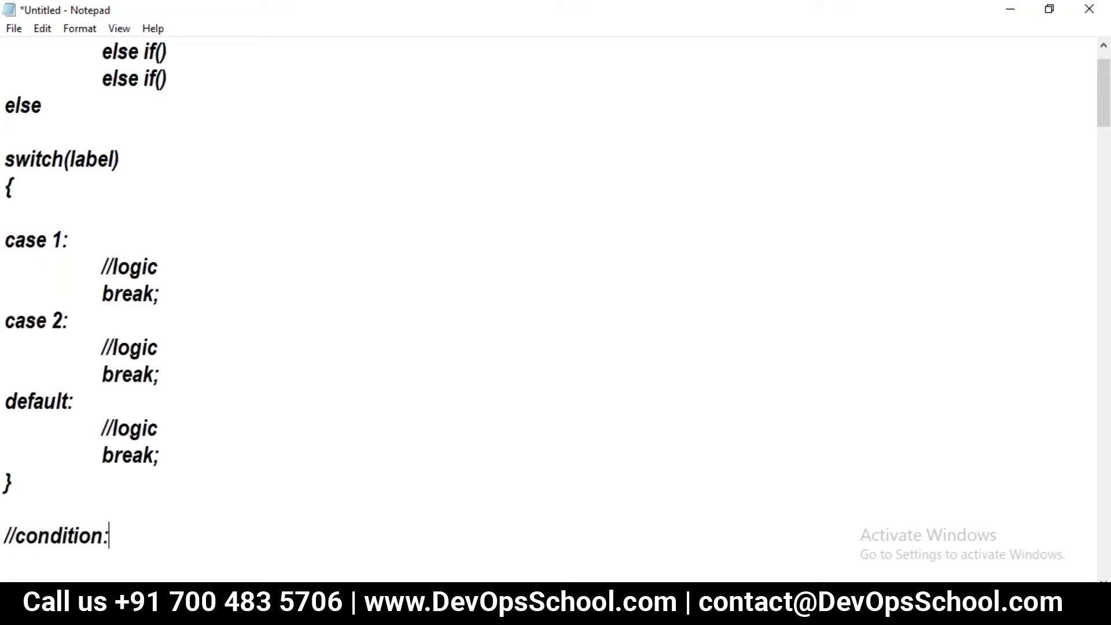
Add the indented lines filter 1====>tgt1 and filter 2-=--->tgt2 under //condition:.
key("Return")
key("Tab")
type("filter 1")
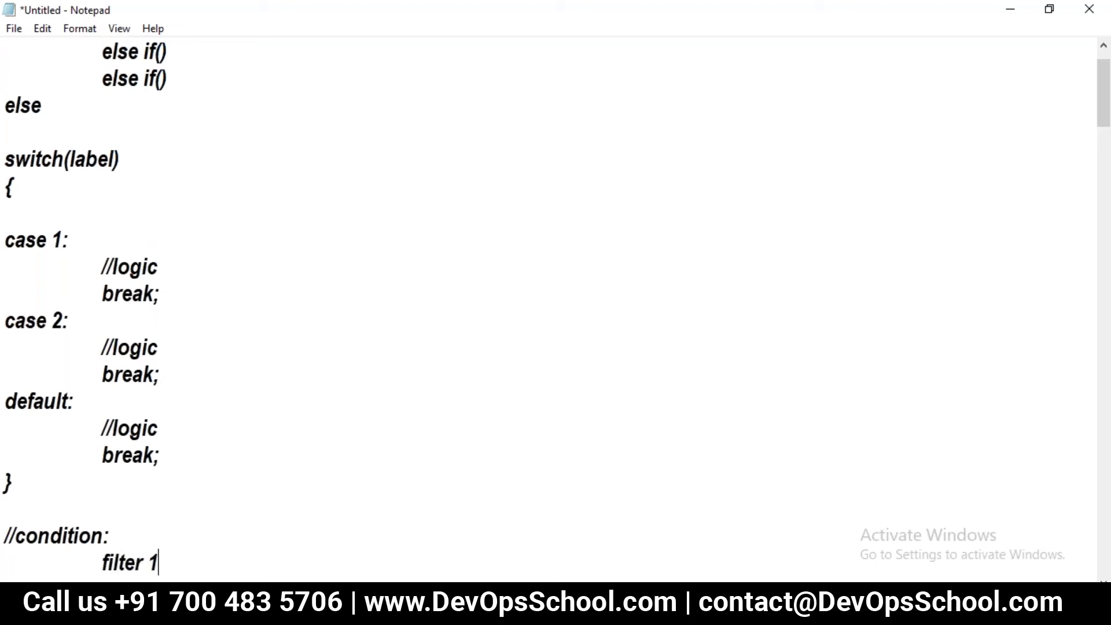
type("====>tgt1")
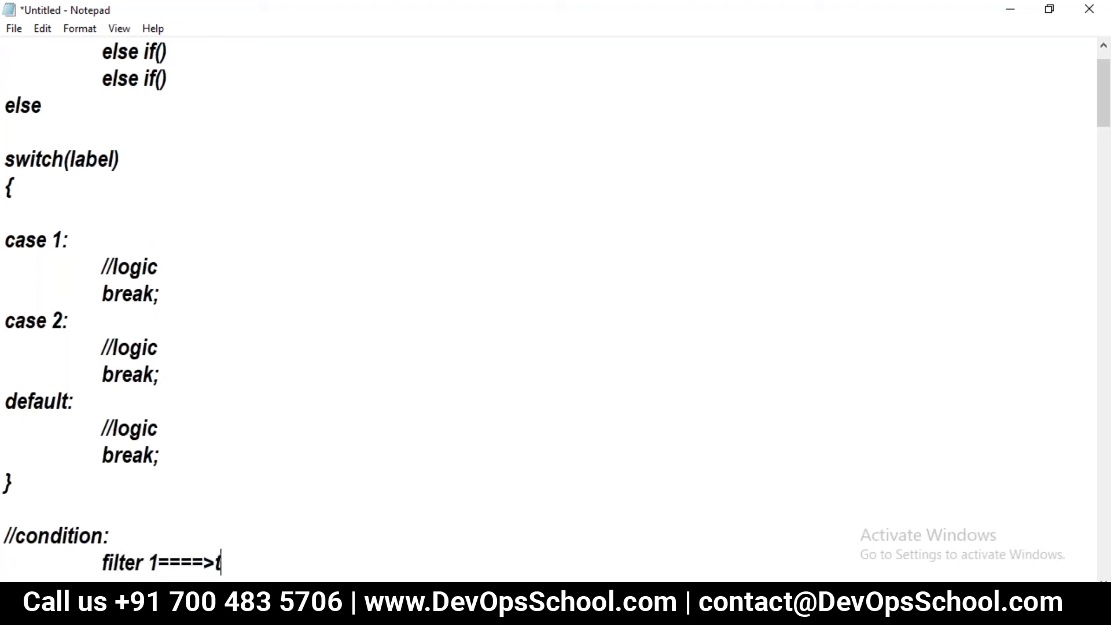
key("Return")
key("Tab")
type("filter 2-=-")
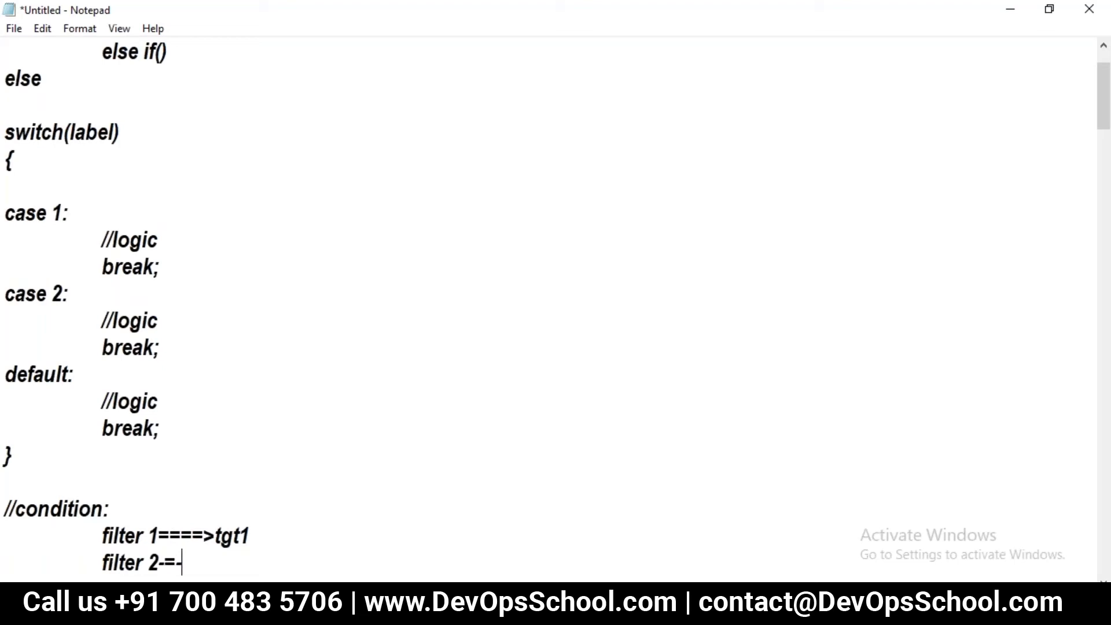
type("-->tgt2")
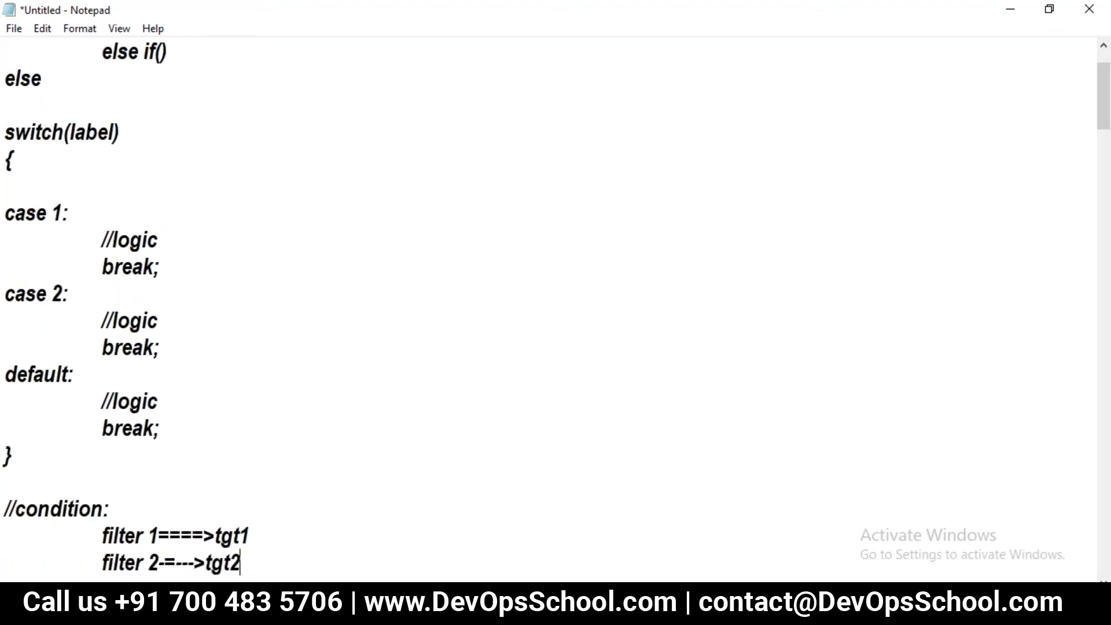
Below the filter lines, leave a blank line and write "create thread 1 filter 1" and "create thread 2 for filter 2.." on separate lines.
key("Return")
key("Tab")
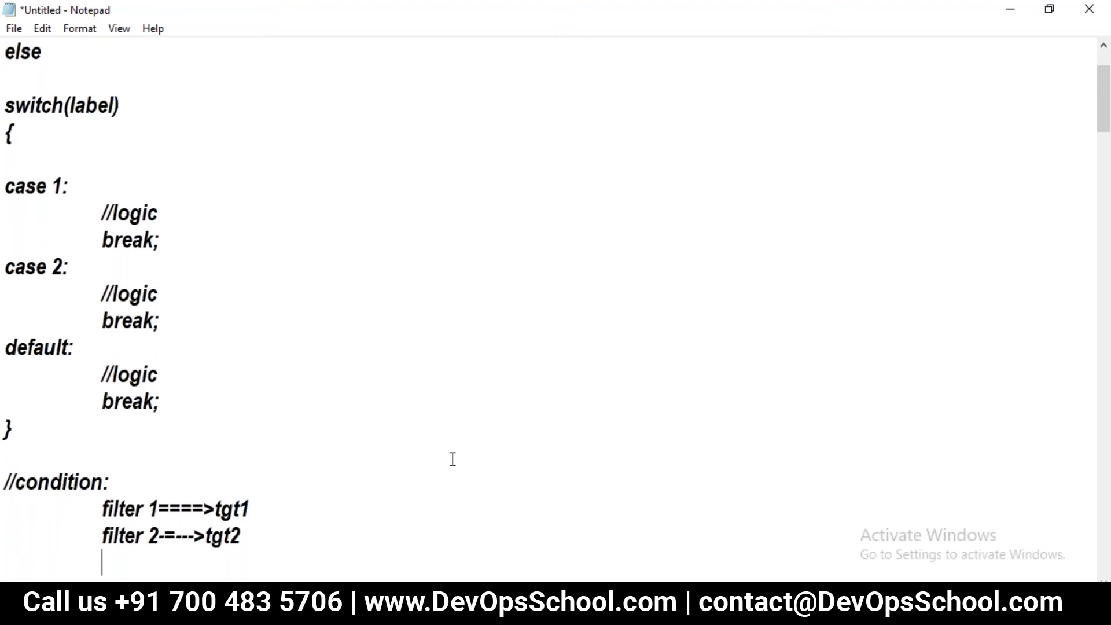
key("Return")
type("create ")
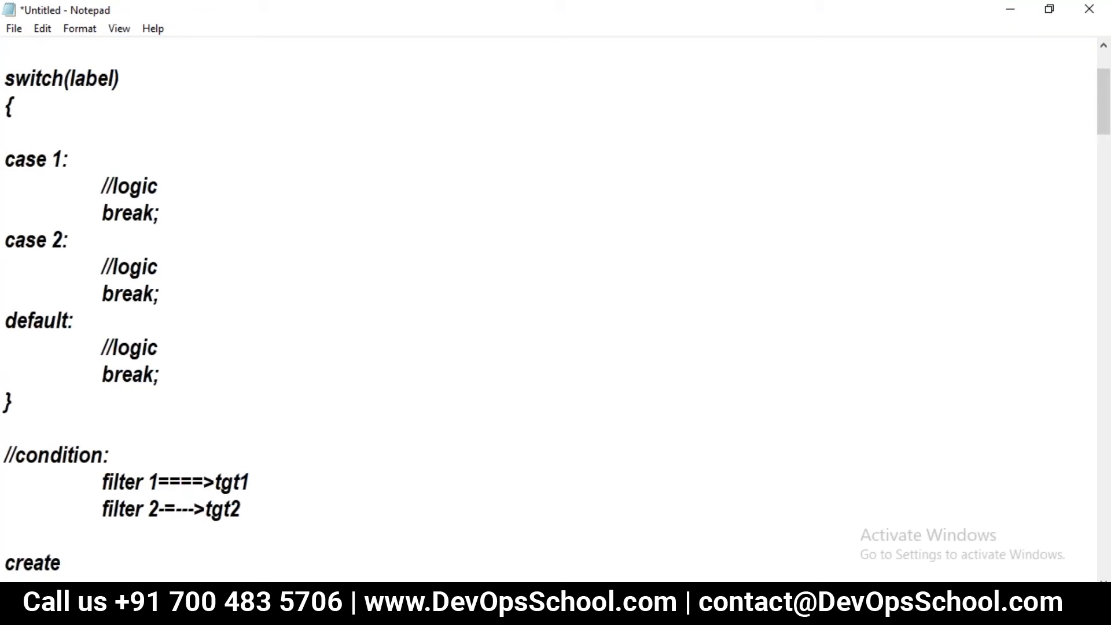
type("thread 1 filter ")
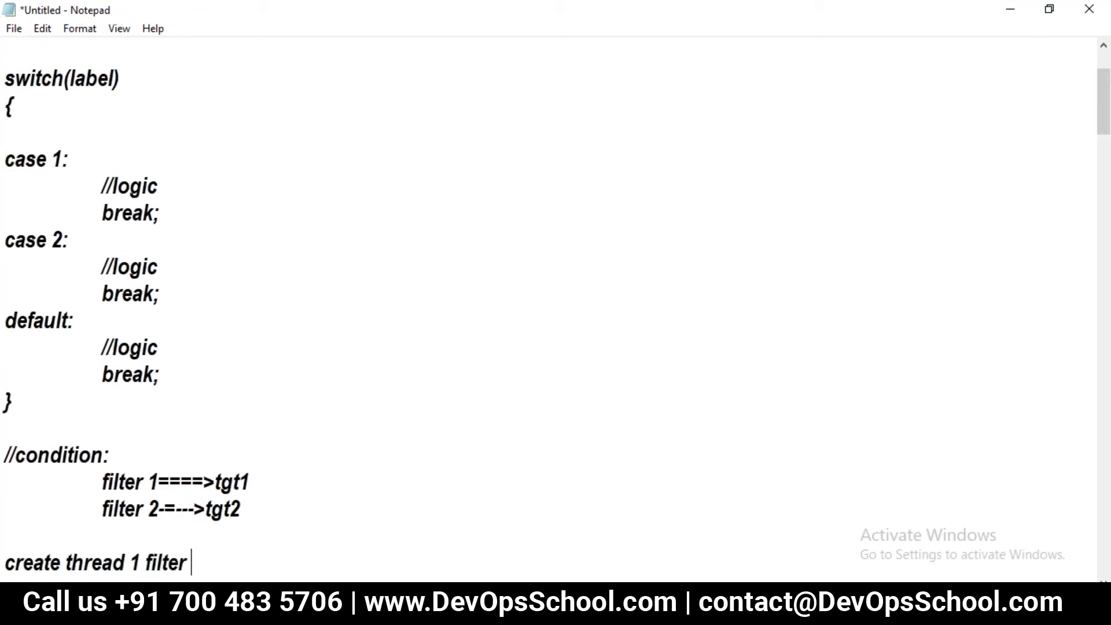
type("1")
key("Return")
type("create ")
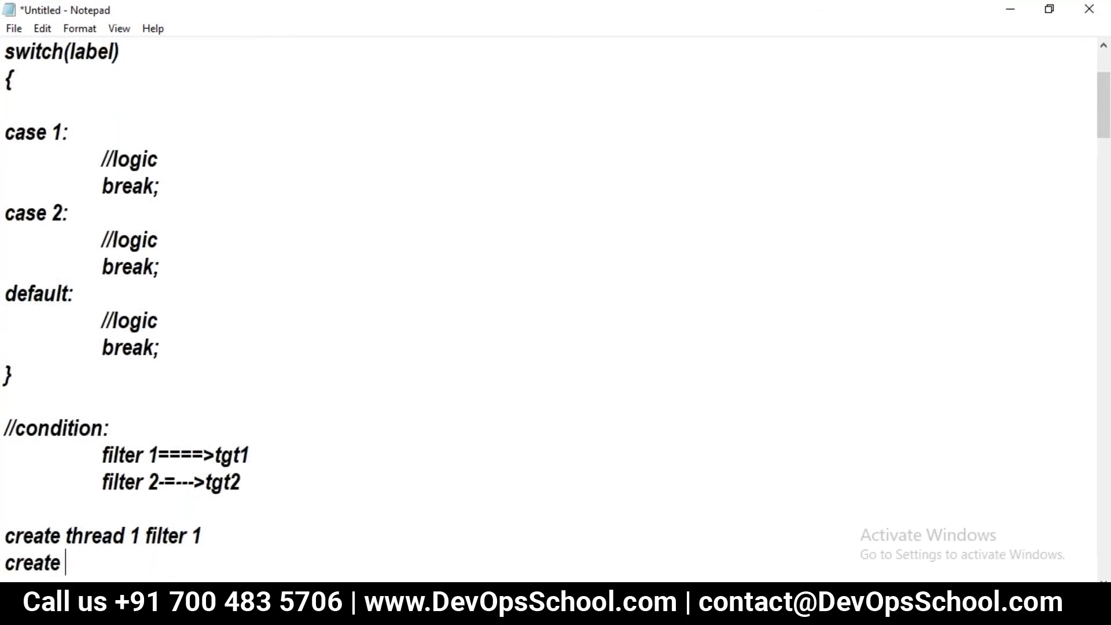
type("thread 2 for")
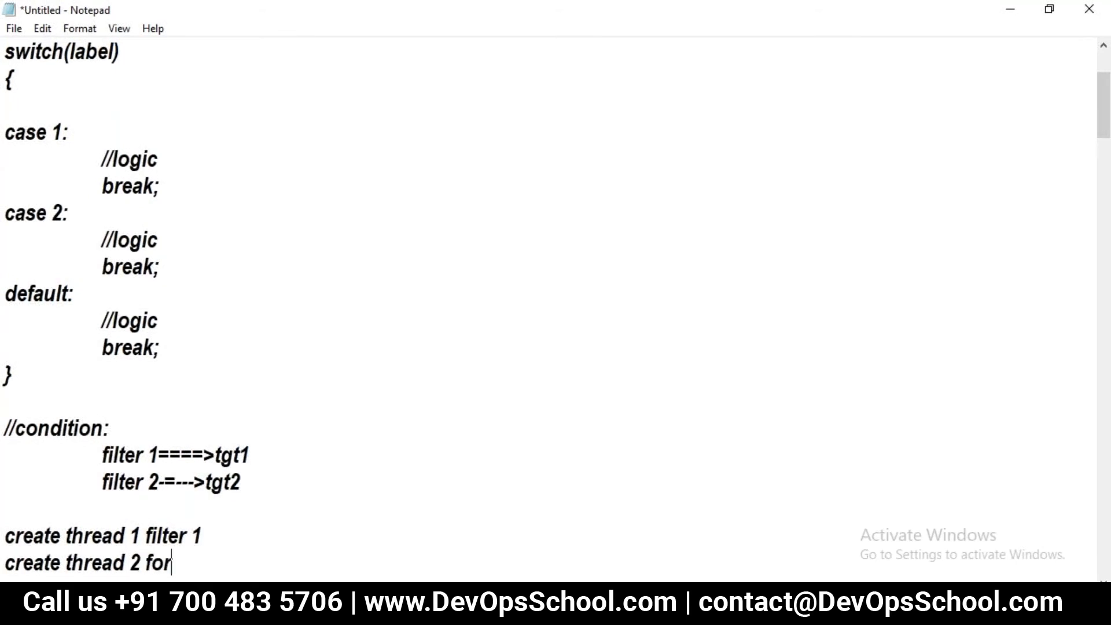
type(" filter 2..")
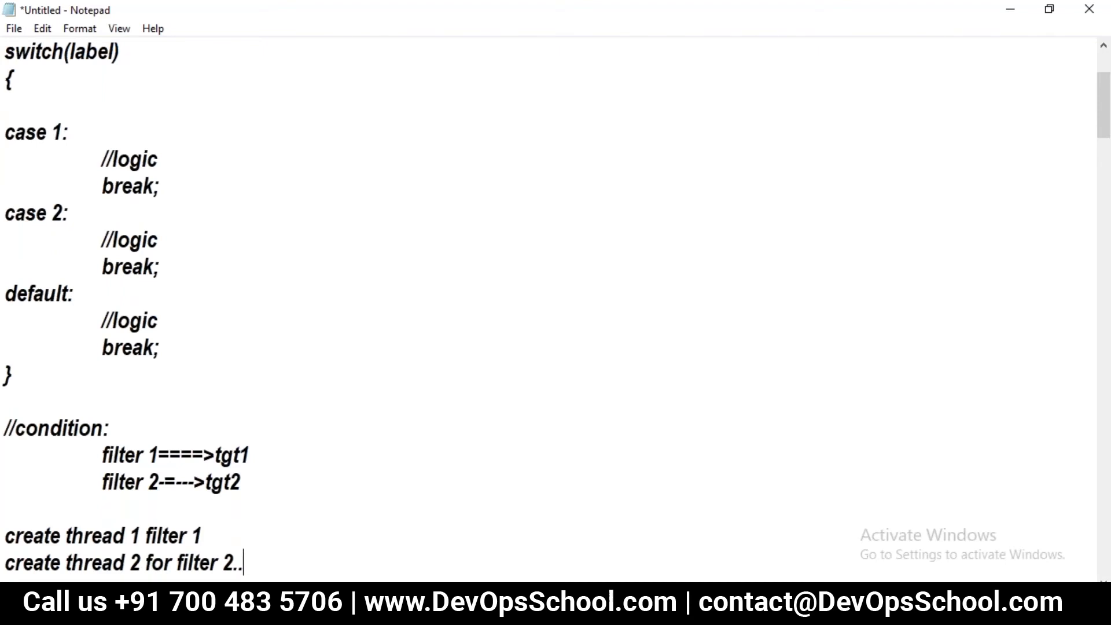
Add the line "trasfer data from upstream transformation to filter.." below the thread lines.
key("Return")
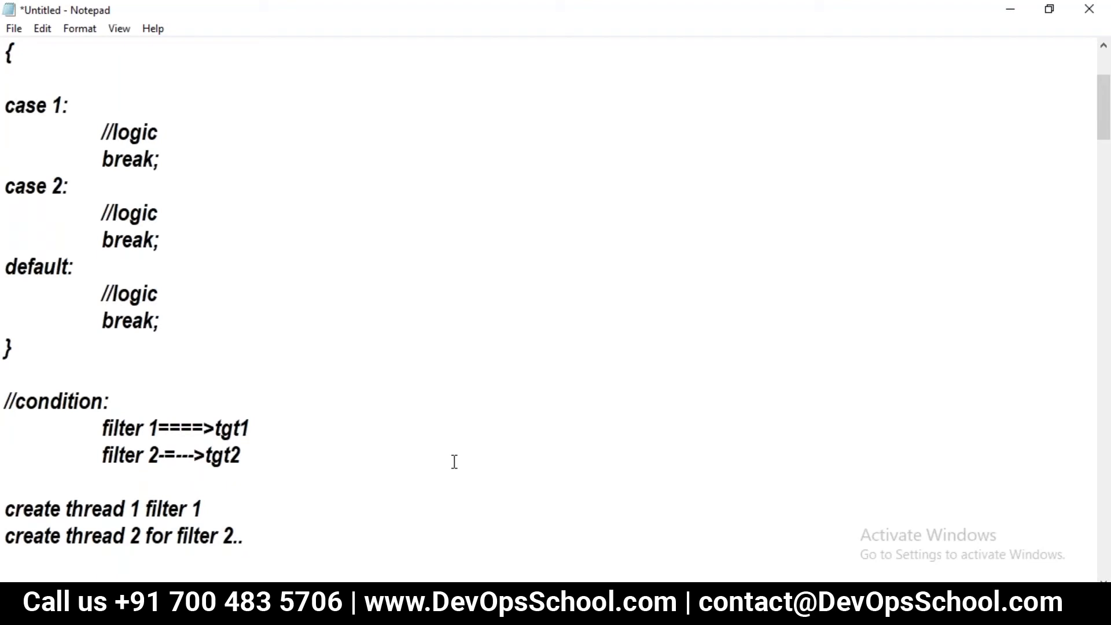
type("trasfer data from ")
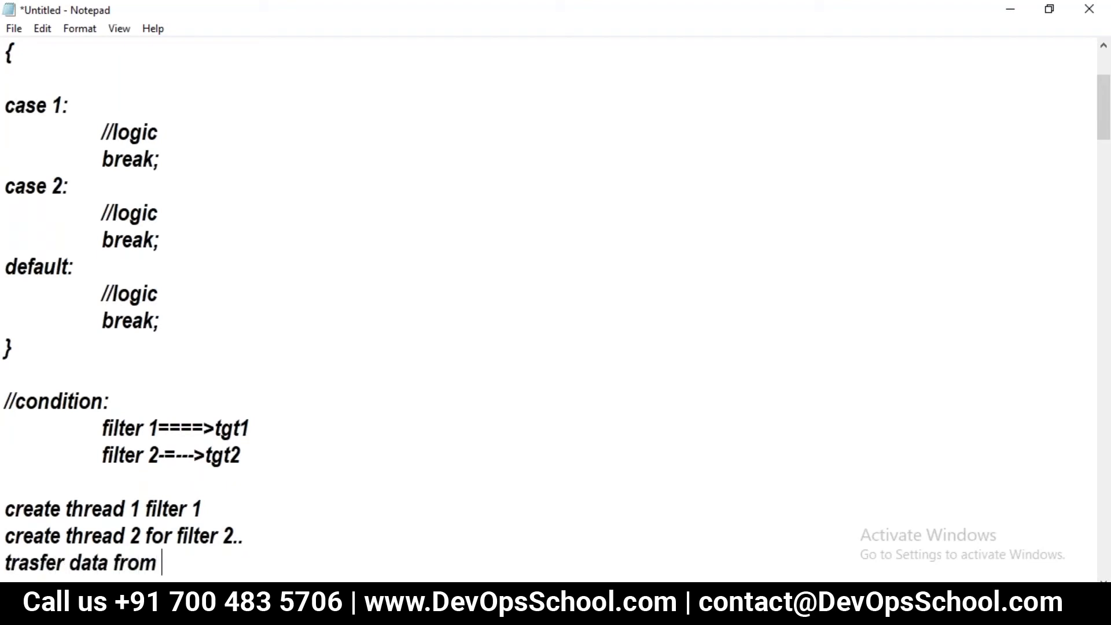
type("upstream tyr")
key("BackSpace")
key("BackSpace")
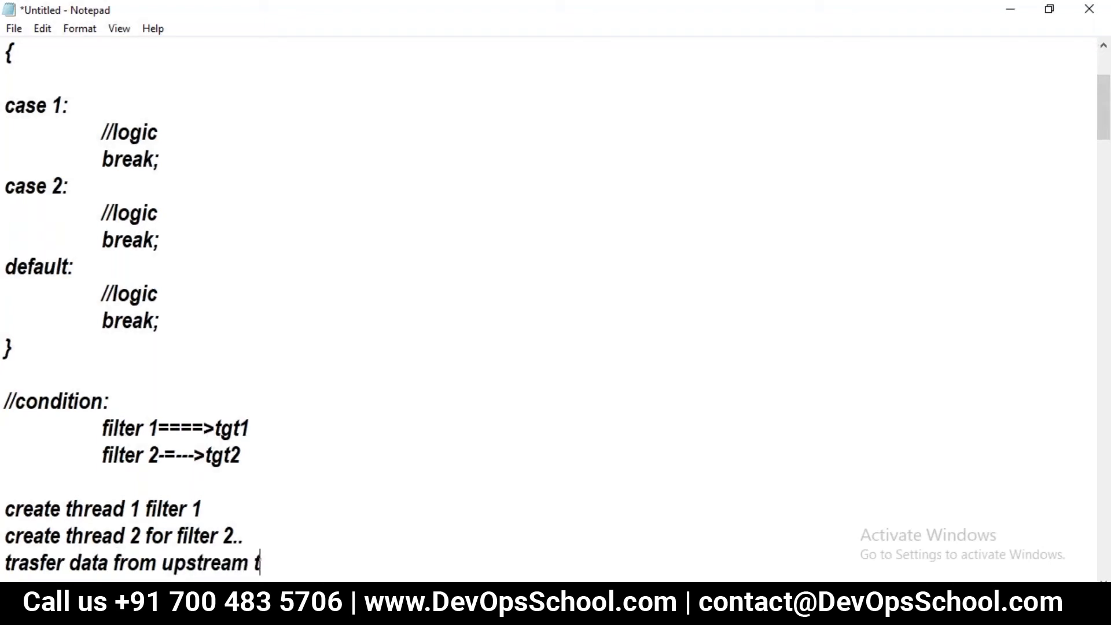
type("ransfo")
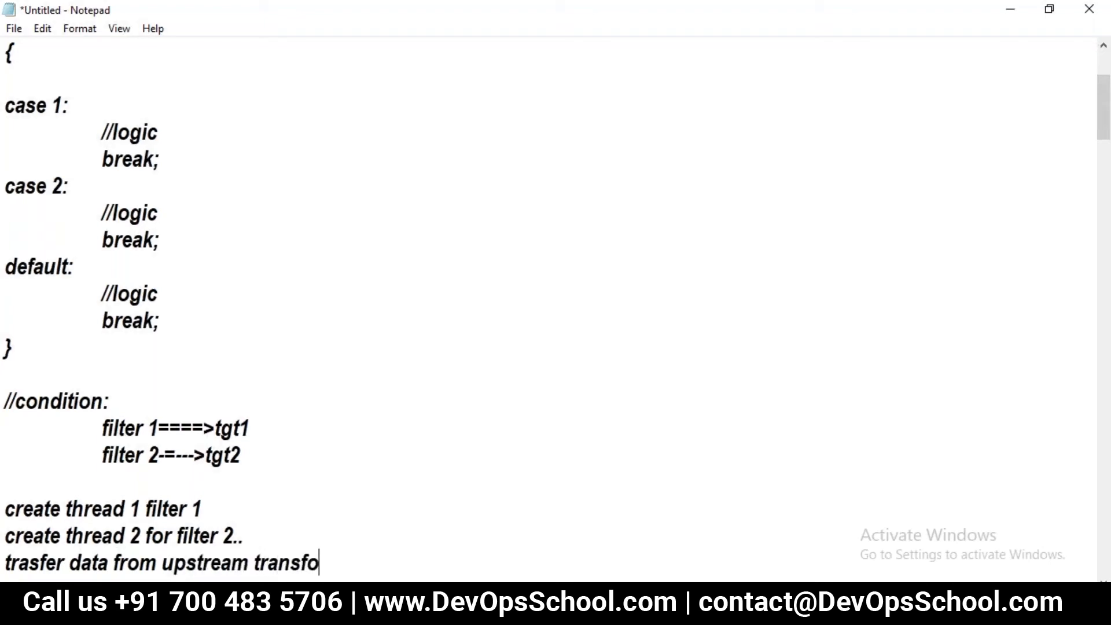
type("rmation to")
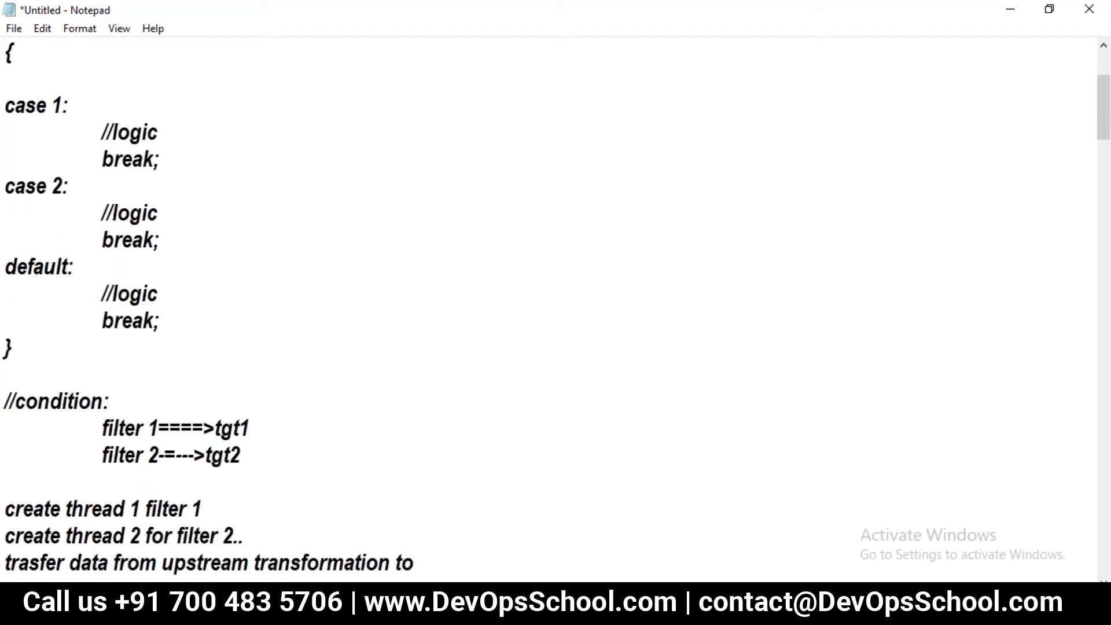
type(" filter..")
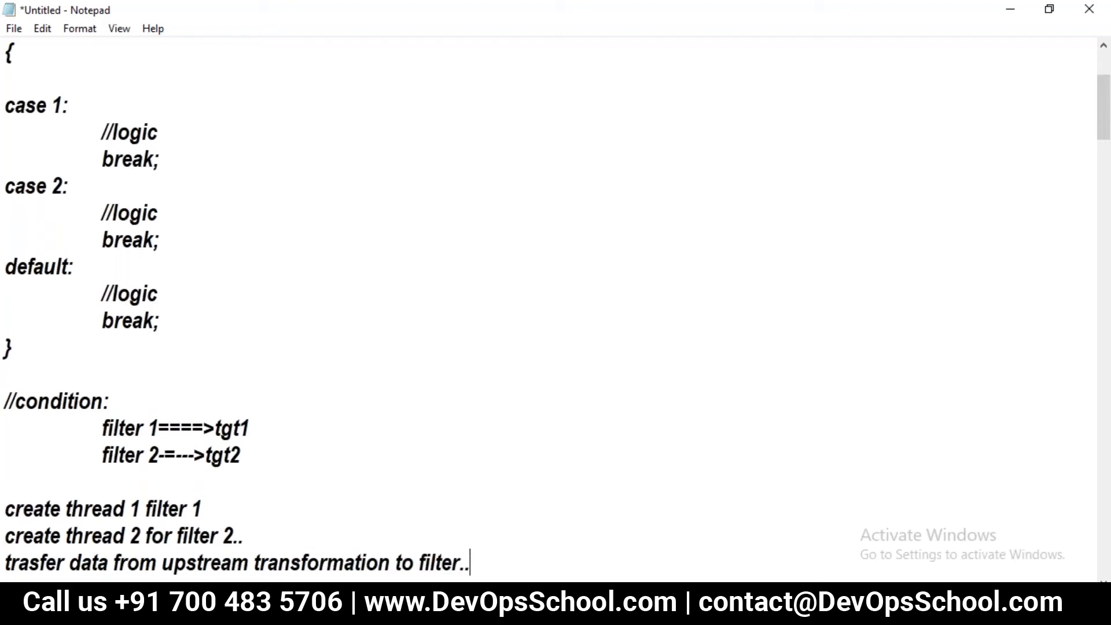
Add the lines source---->filter 1 and source----->filter 2, ending with a new empty line.
key("Return")
type("ou")
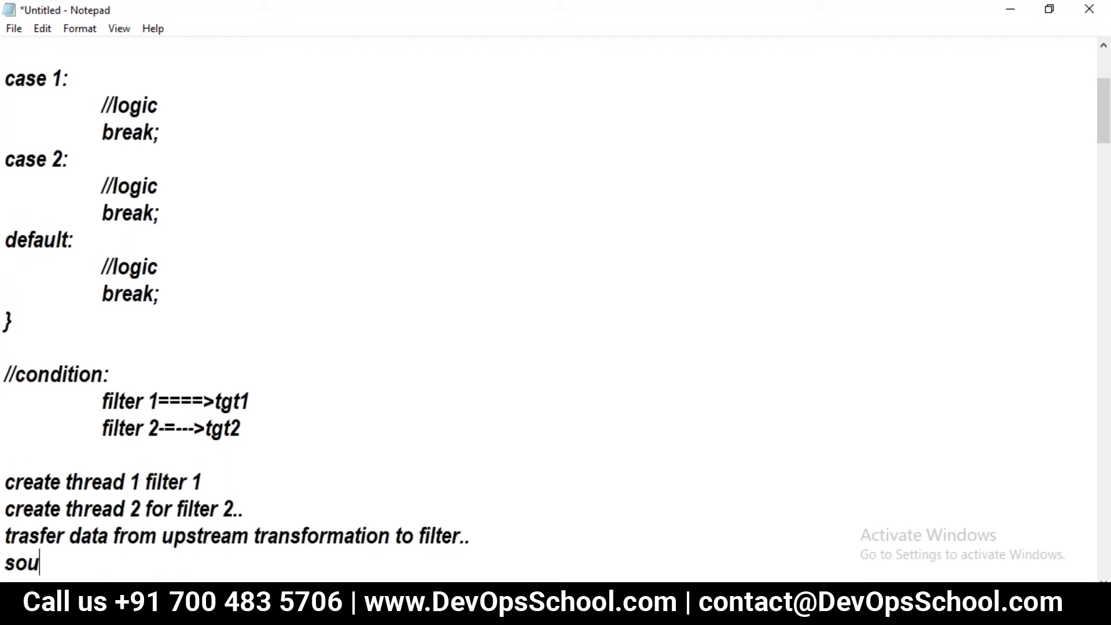
type("rce---->fil")
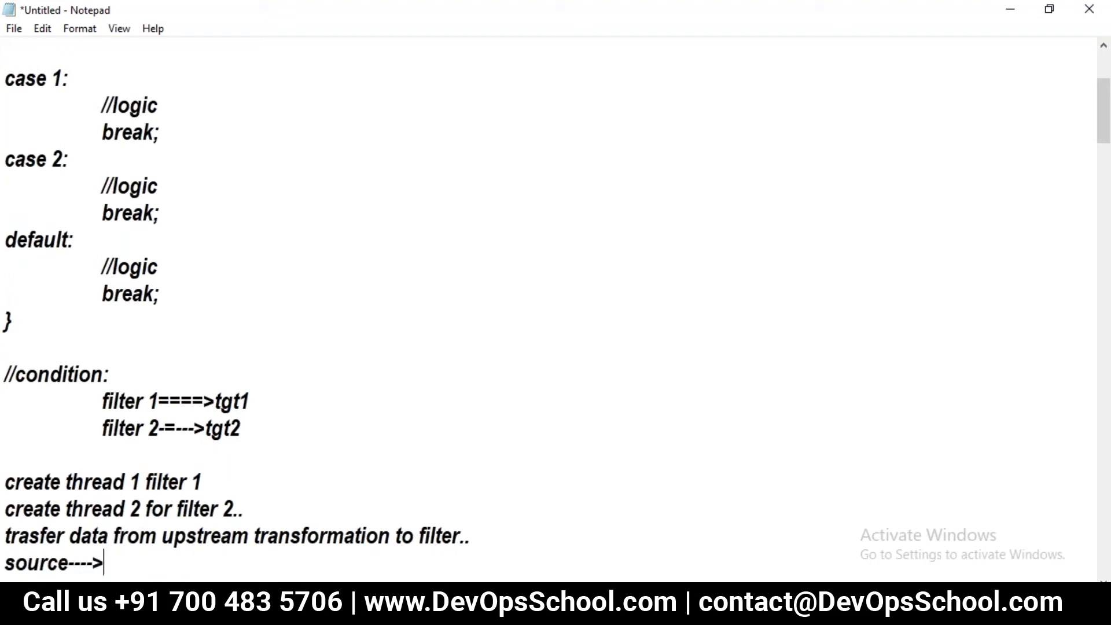
type("ter 1")
key("Return")
type("source")
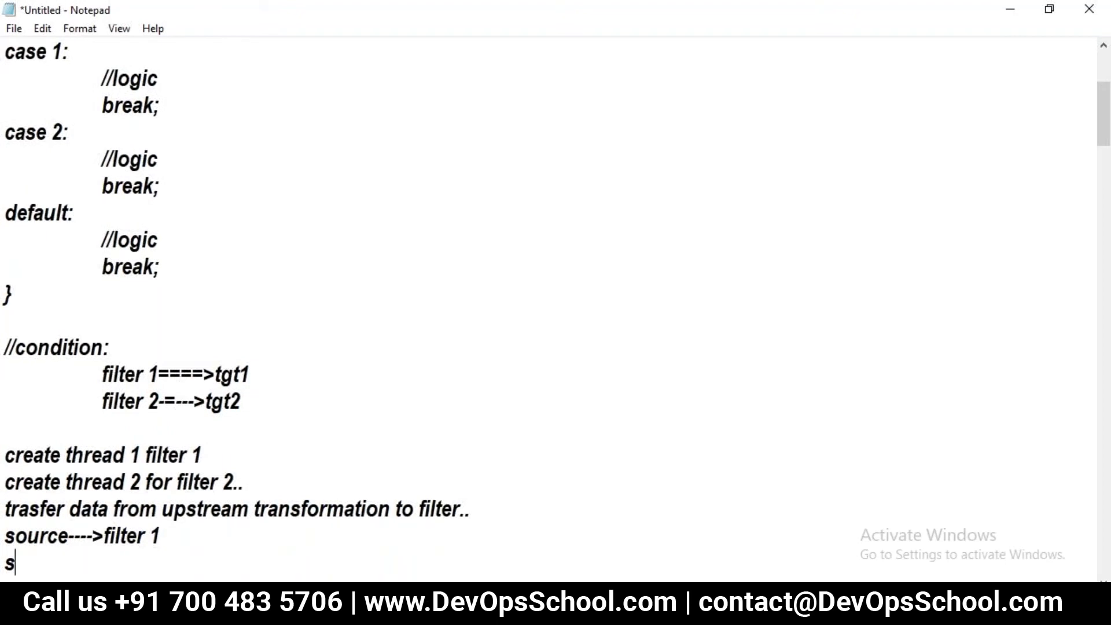
type("----->file")
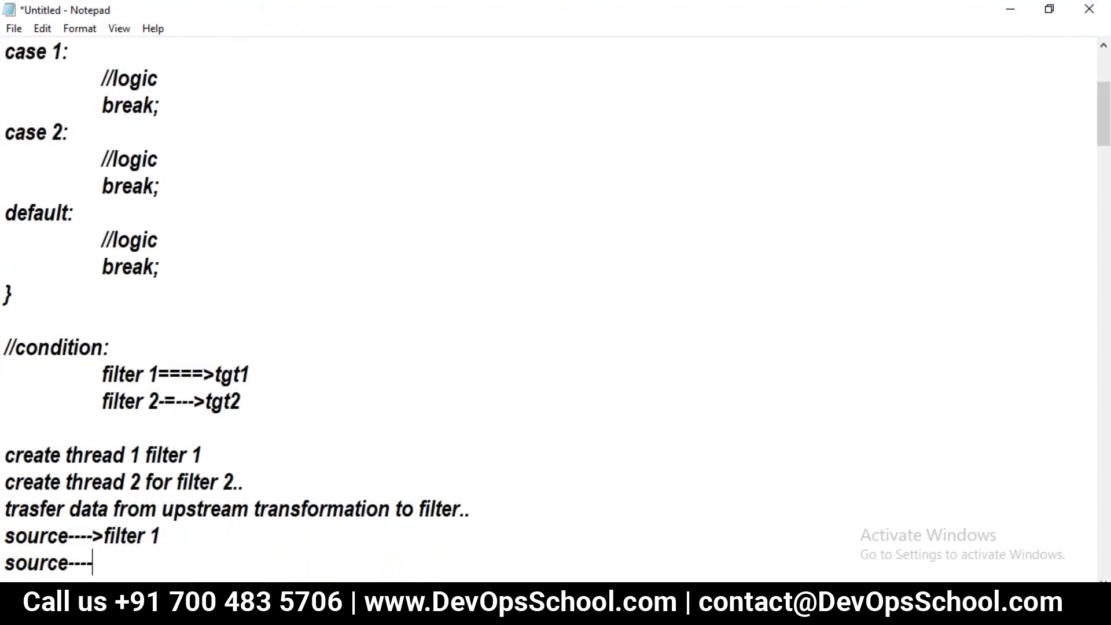
key("BackSpace")
type("ter 2")
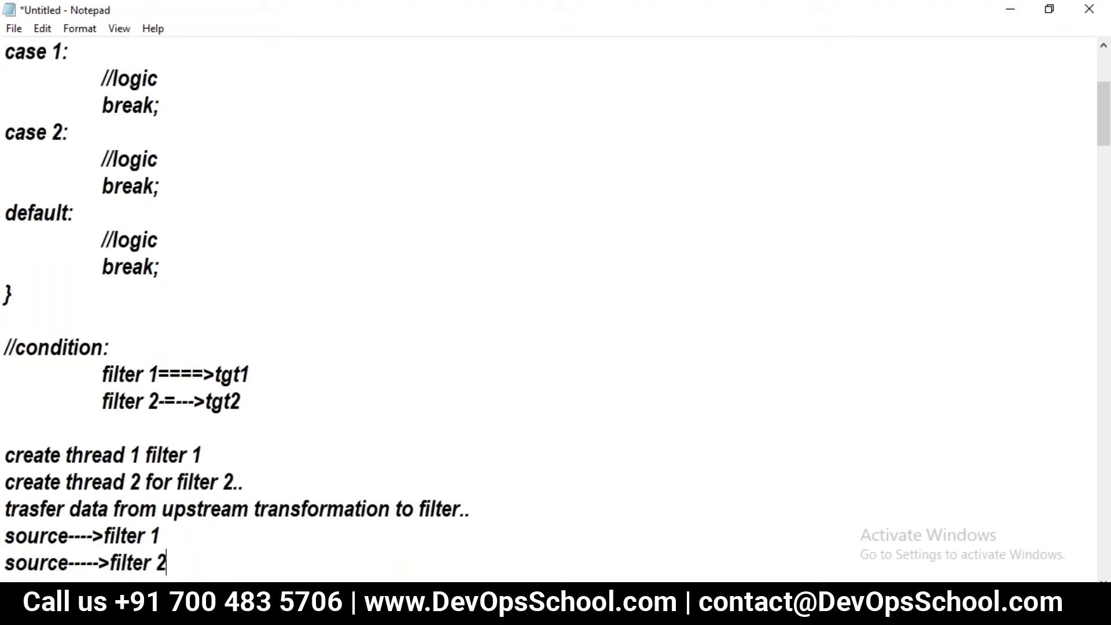
key("Return")
Highlight the arrow in the source---->filter 1 line, and the arrow in the source----->filter 2 line.
key("Up")
key("Up")
key("Right")
key("Right")
key("Right")
key("Right")
key("Right")
key("Right")
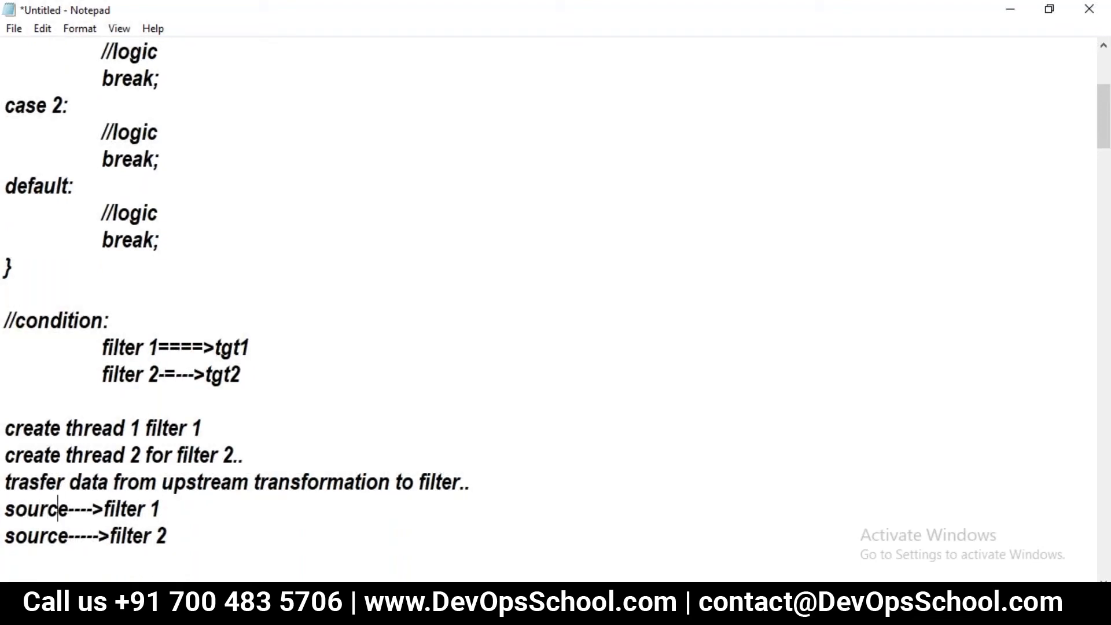
key("shift+Right")
key("shift+Right")
key("shift+Right")
key("shift+Right")
key("shift+Right")
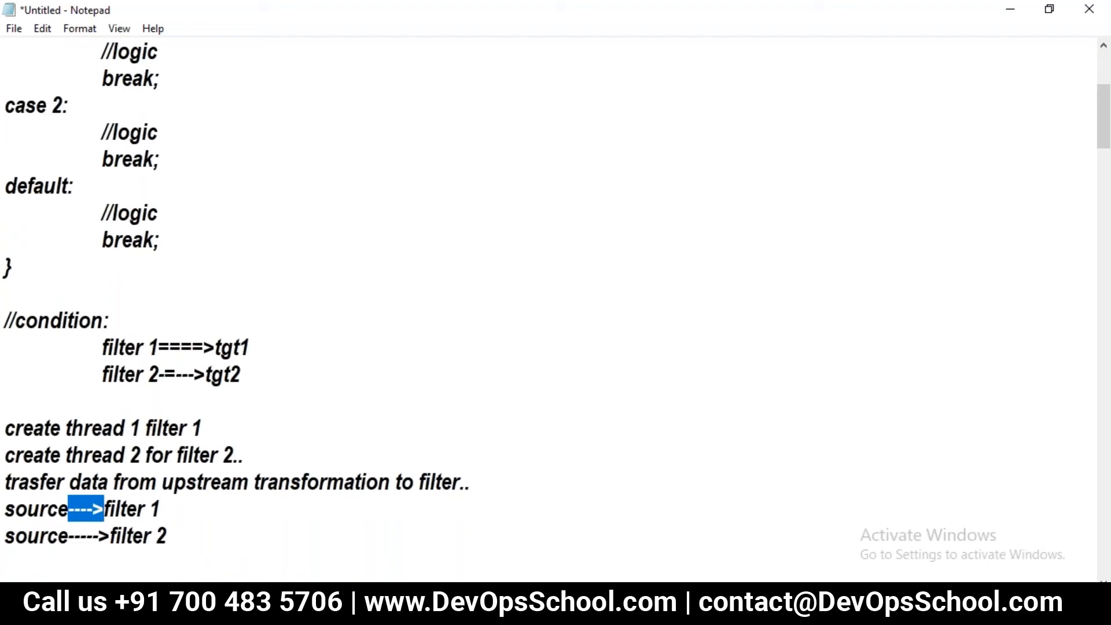
key("Down")
key("Right")
key("shift+Left")
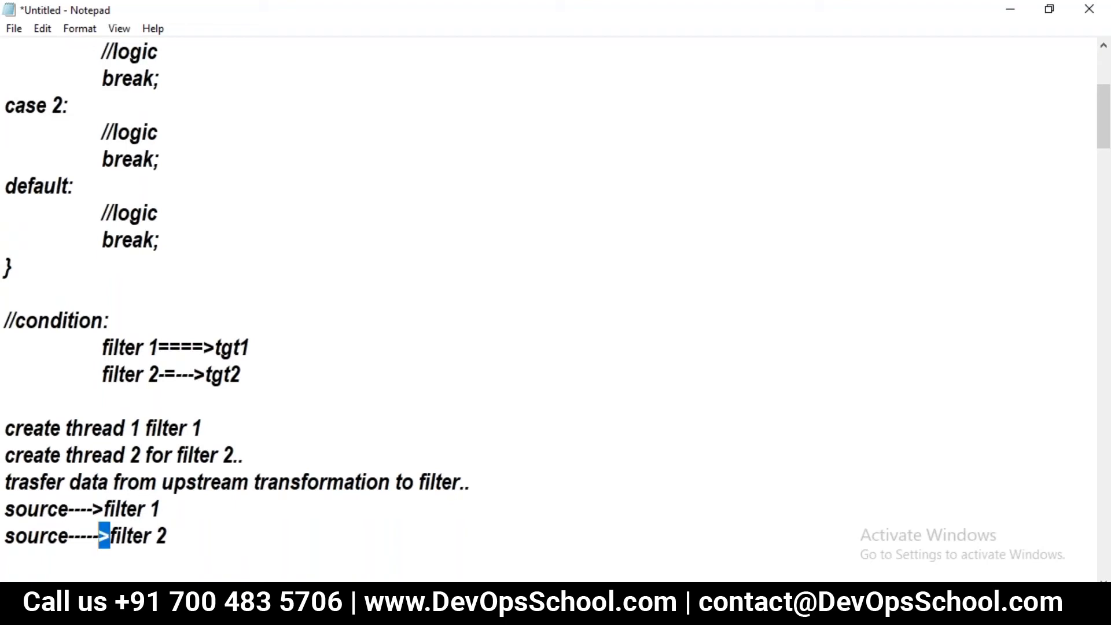
key("shift+Left")
key("shift+Left")
key("shift+Left")
key("shift+Left")
key("shift+Left")
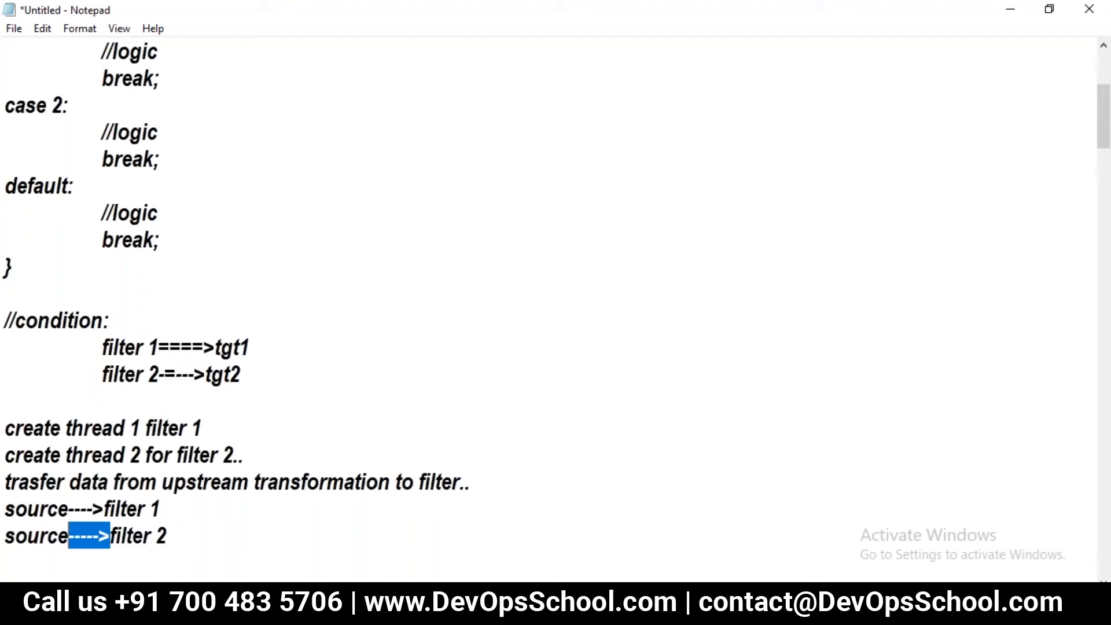
Below the source lines, leave a blank line and write the heading ROUTER: followed by the line n filters---->single router.
left_click(6, 562)
key("Return")
key("Return")
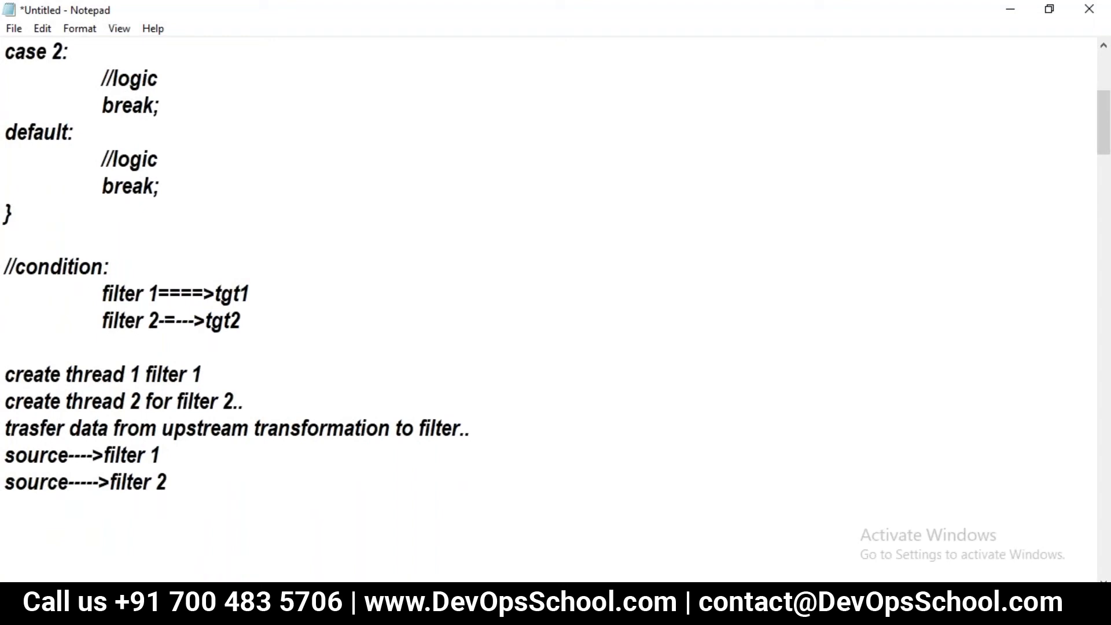
type("ROUTER")
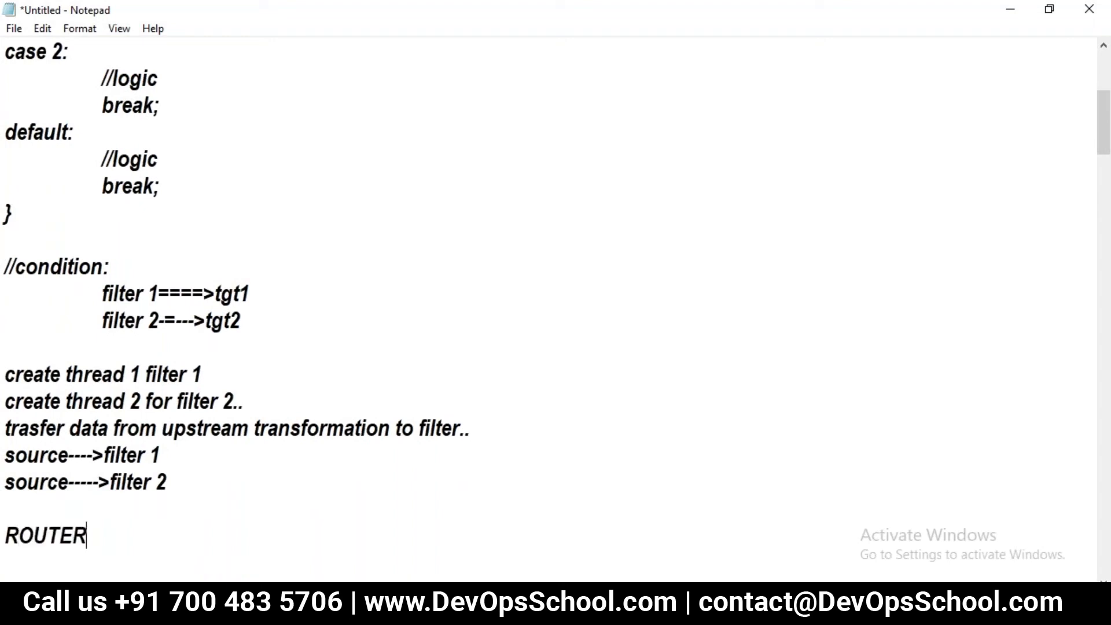
type(":")
key("Return")
type("n filters---->single router")
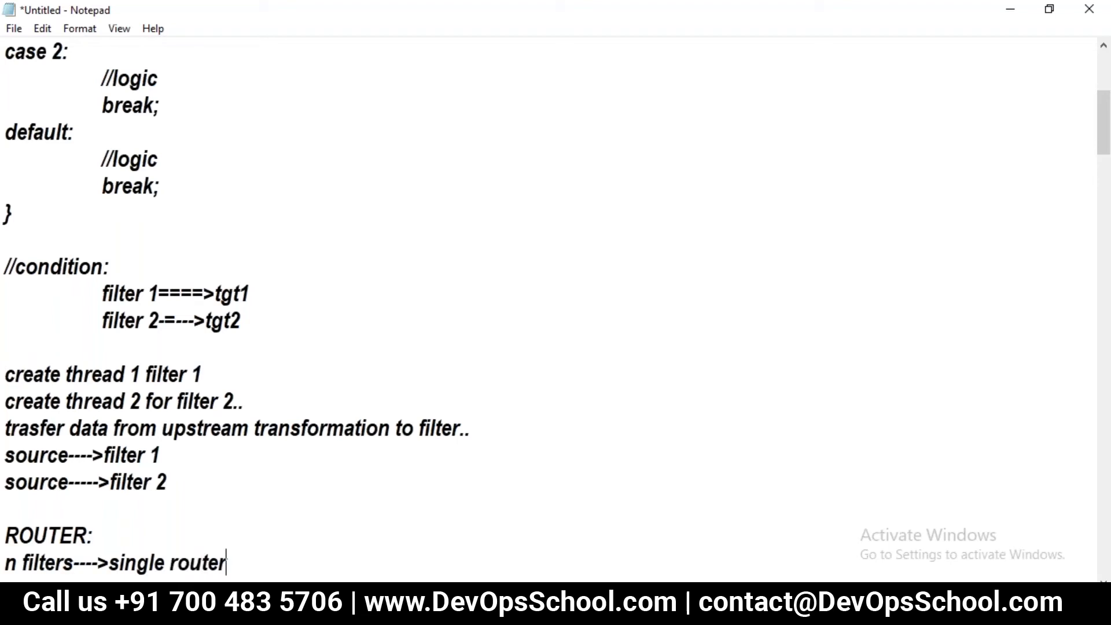
Add the lines router---->multiple targets and source--->router.. under the ROUTER notes, ending with a new empty line.
key("Return")
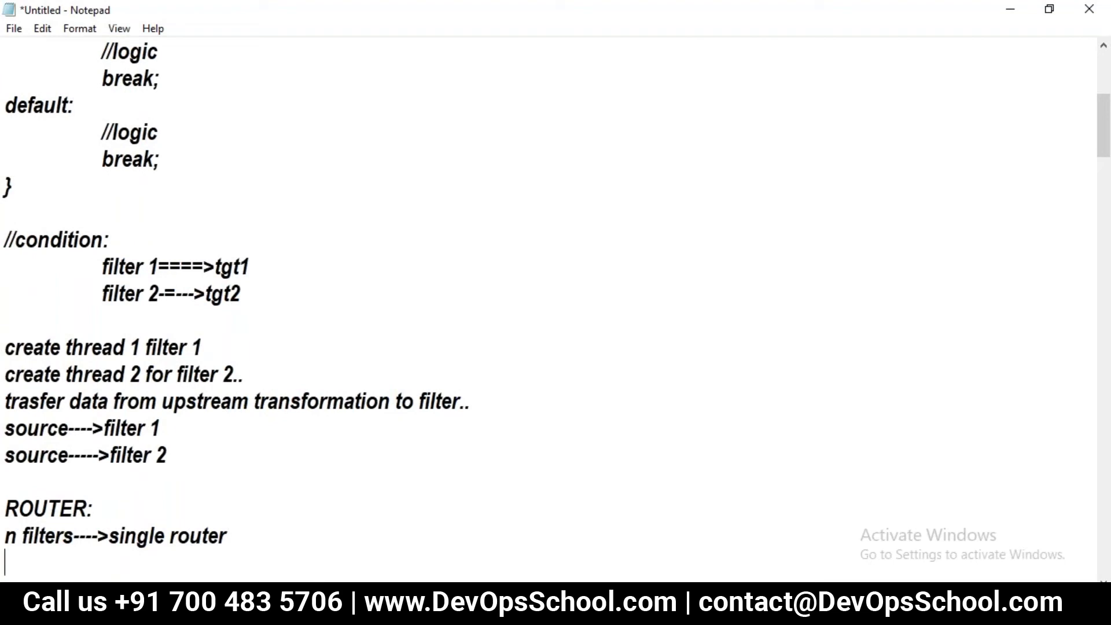
type("router---->multiple targets")
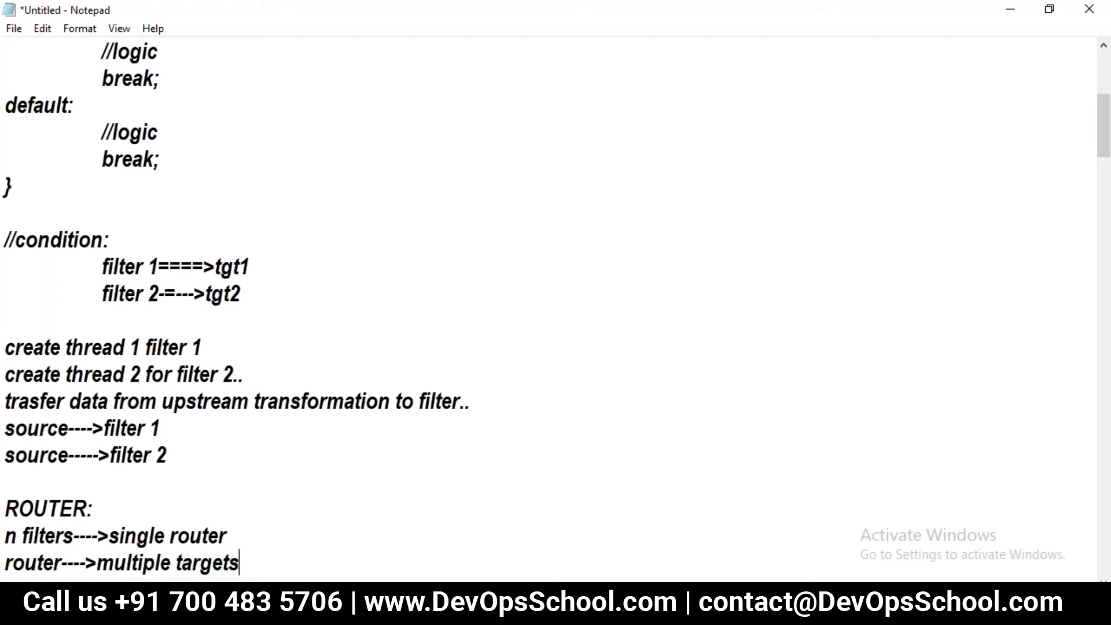
key("Return")
type("so")
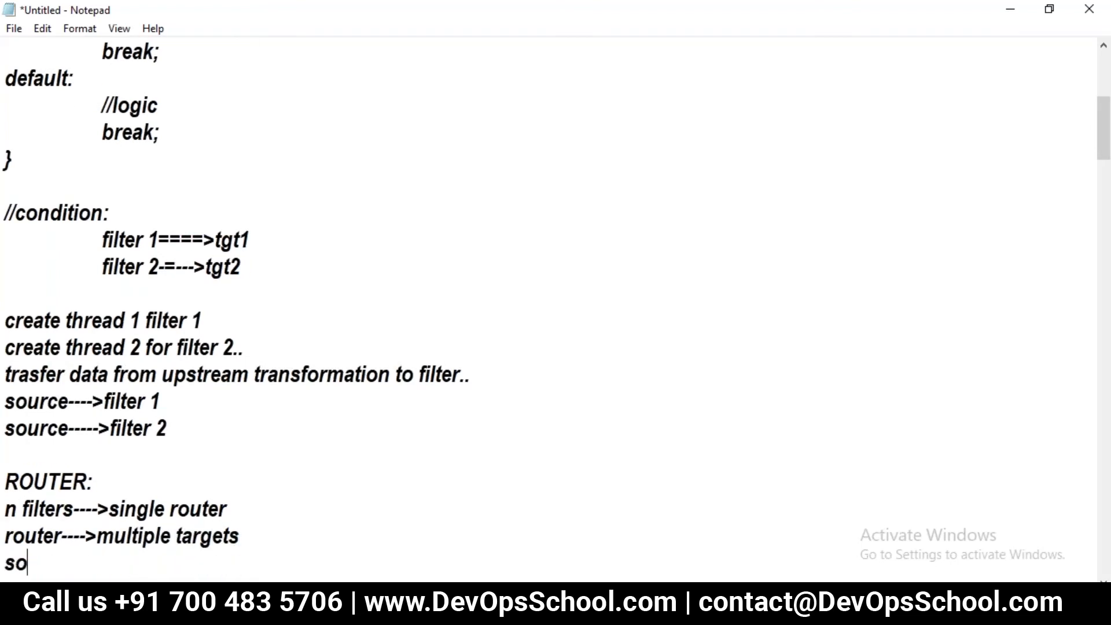
type("urce--->route")
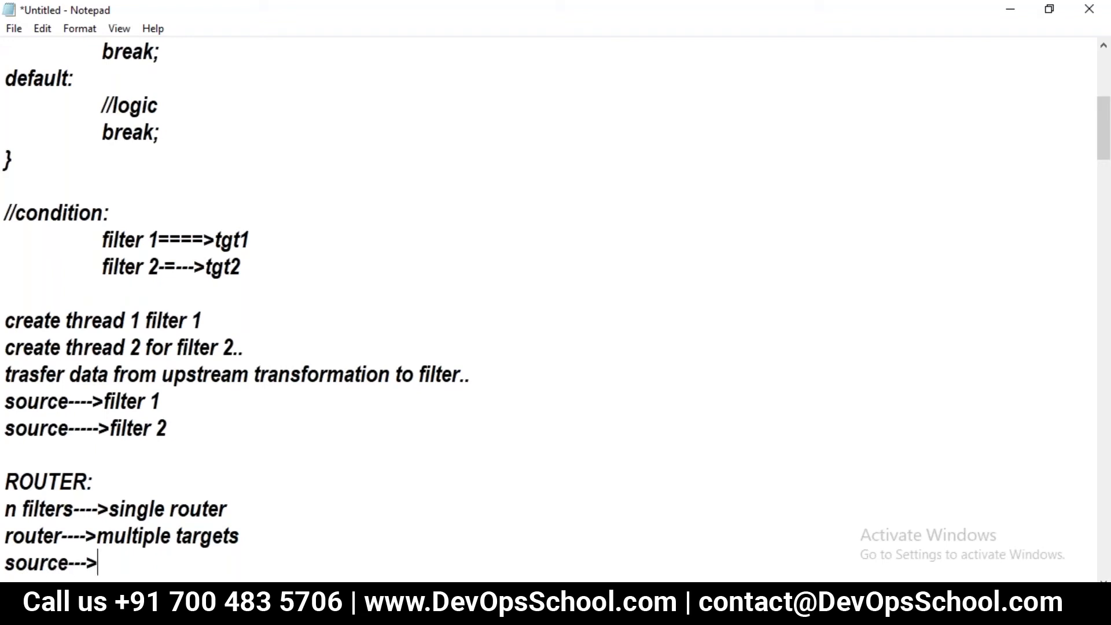
type("r..")
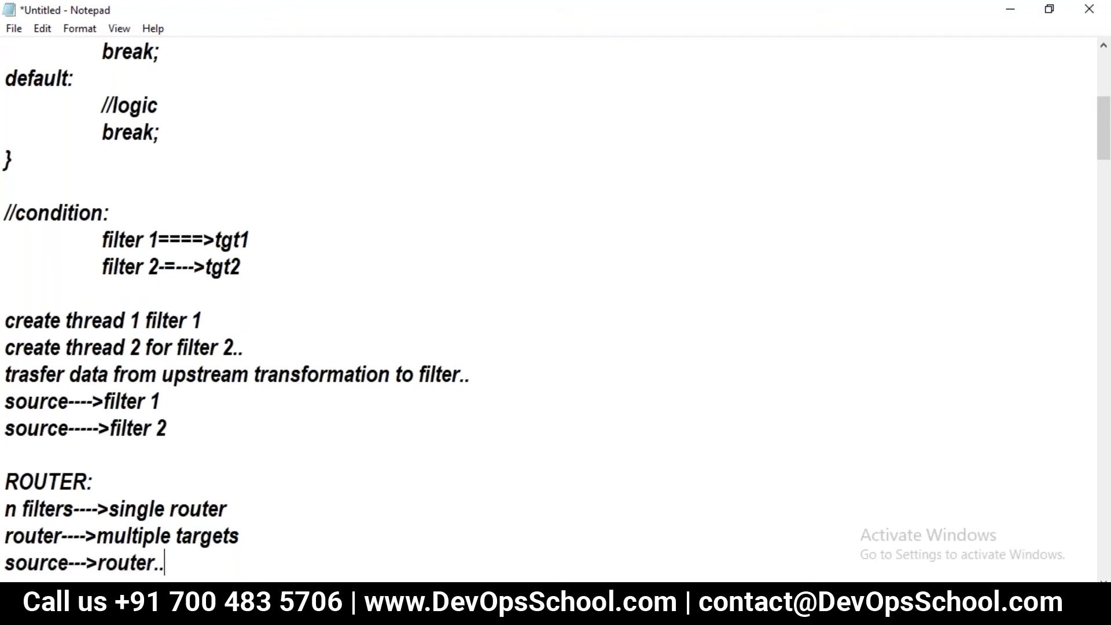
key("Return")
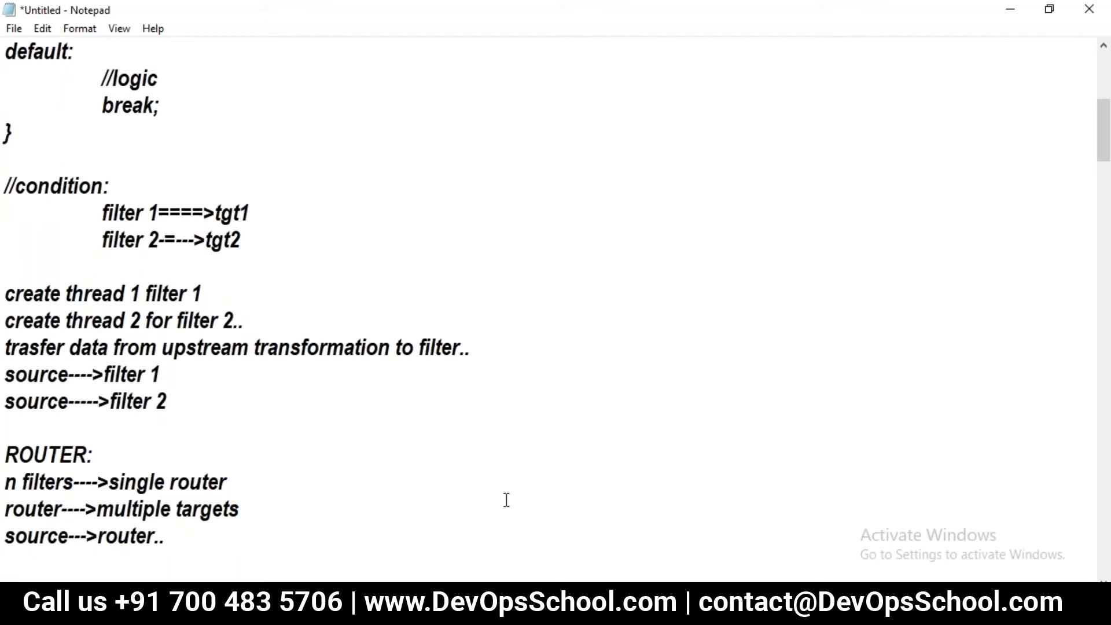
Compare the two source-to-filter arrows with the single source-to-router arrow by highlighting each of them.
left_click_drag(69, 374, 110, 400)
left_click(74, 399)
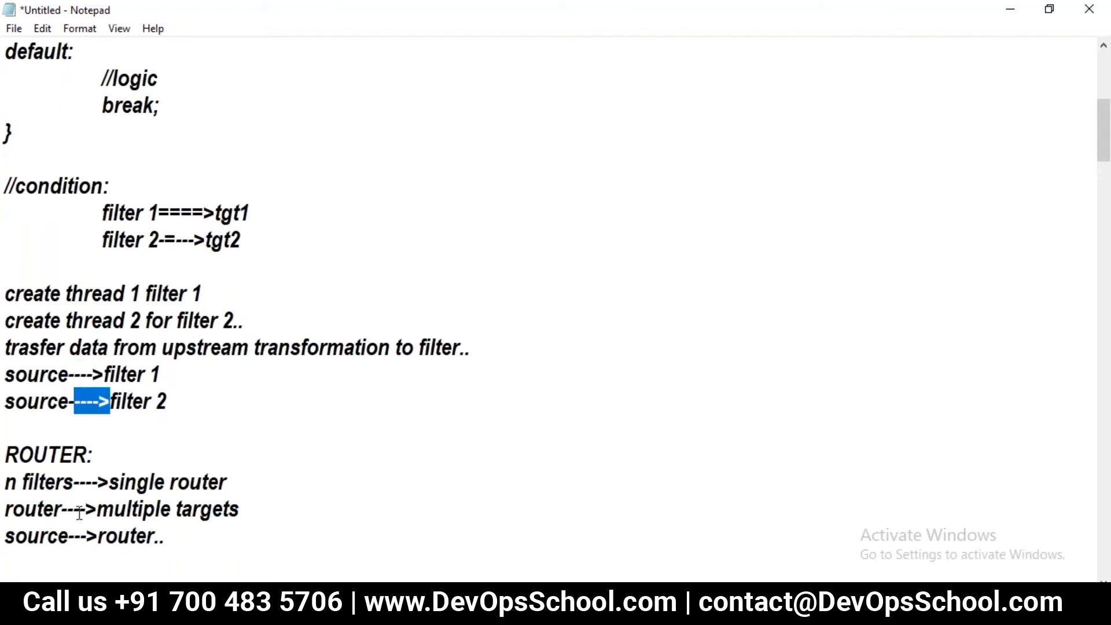
left_click_drag(68, 535, 98, 531)
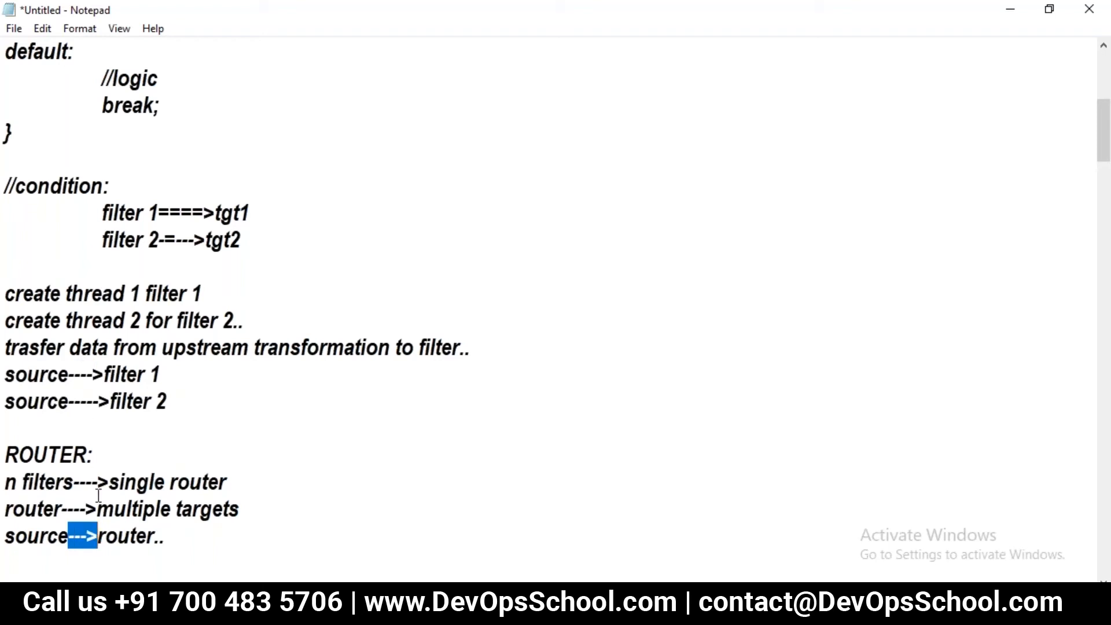
left_click_drag(74, 534, 99, 534)
left_click(97, 535)
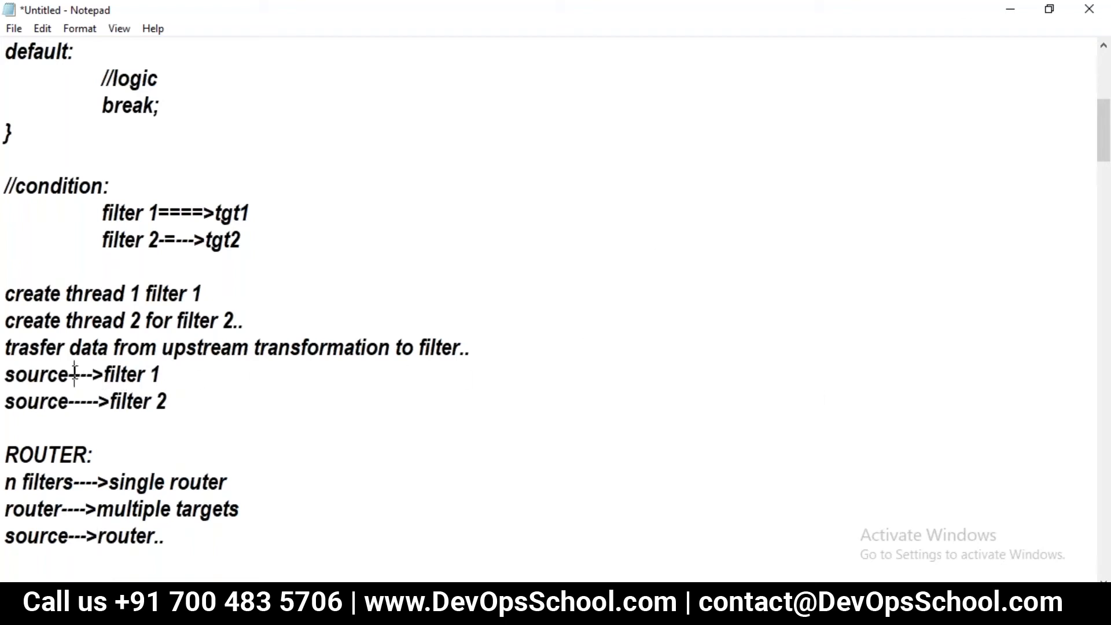
left_click_drag(74, 373, 104, 373)
left_click_drag(58, 401, 109, 401)
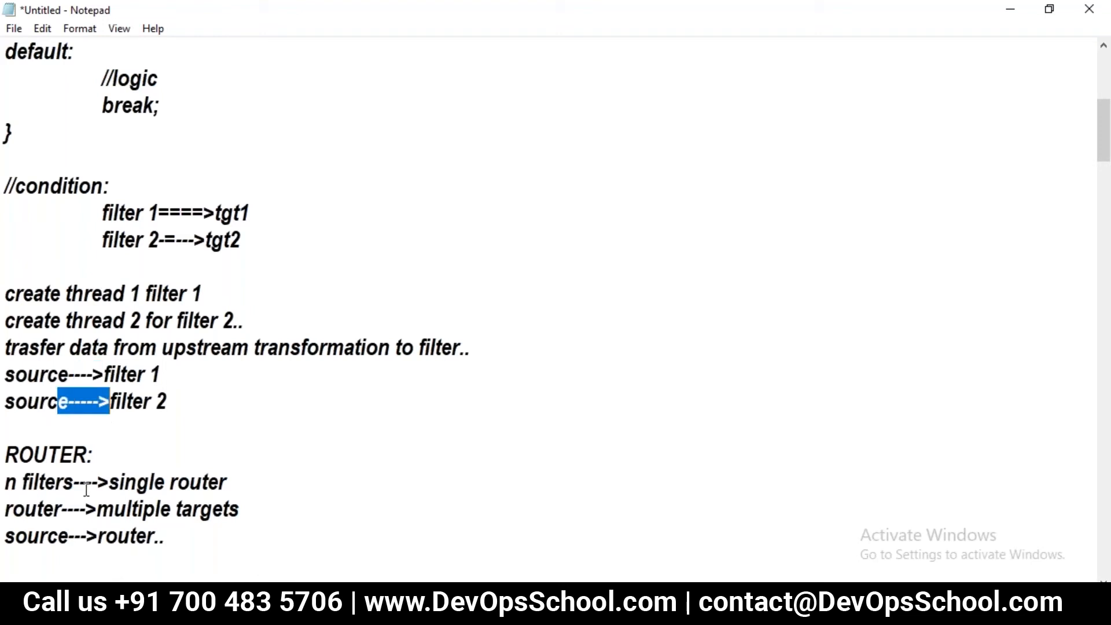
left_click_drag(67, 535, 96, 535)
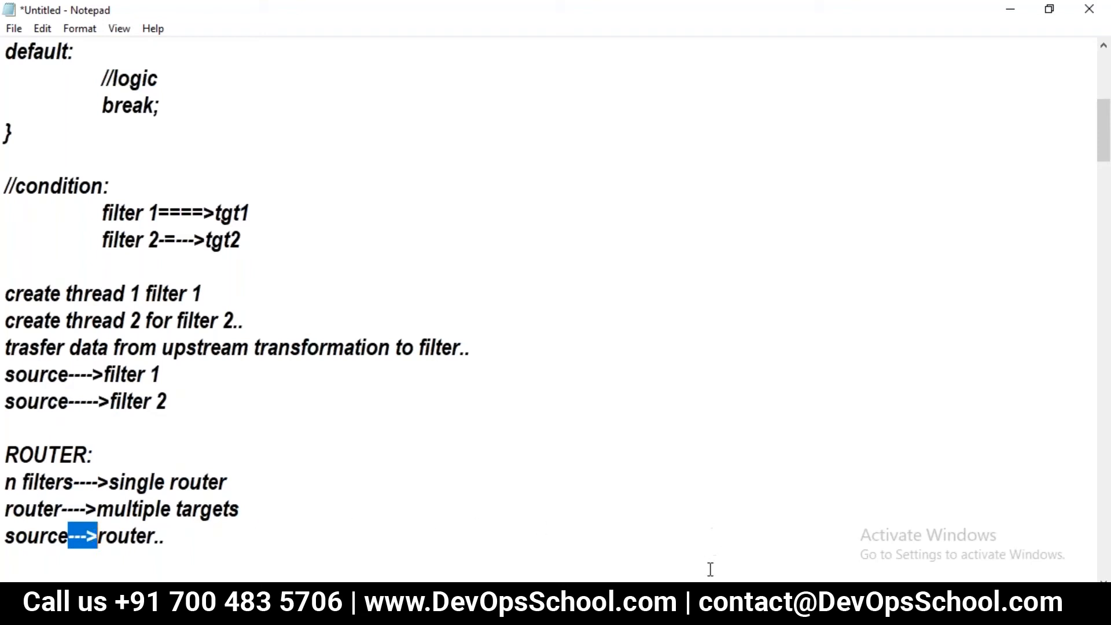
Switch to the Vig-infaTR remote session in Chrome and bring up PowerCenter Designer.
mouse_move(660, 613)
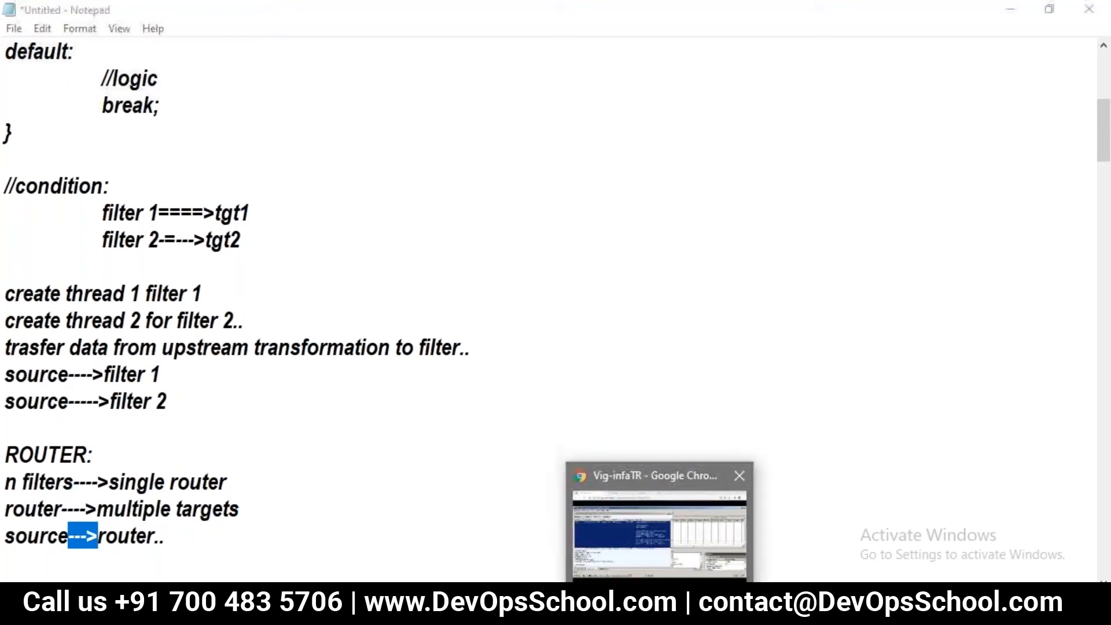
left_click(702, 537)
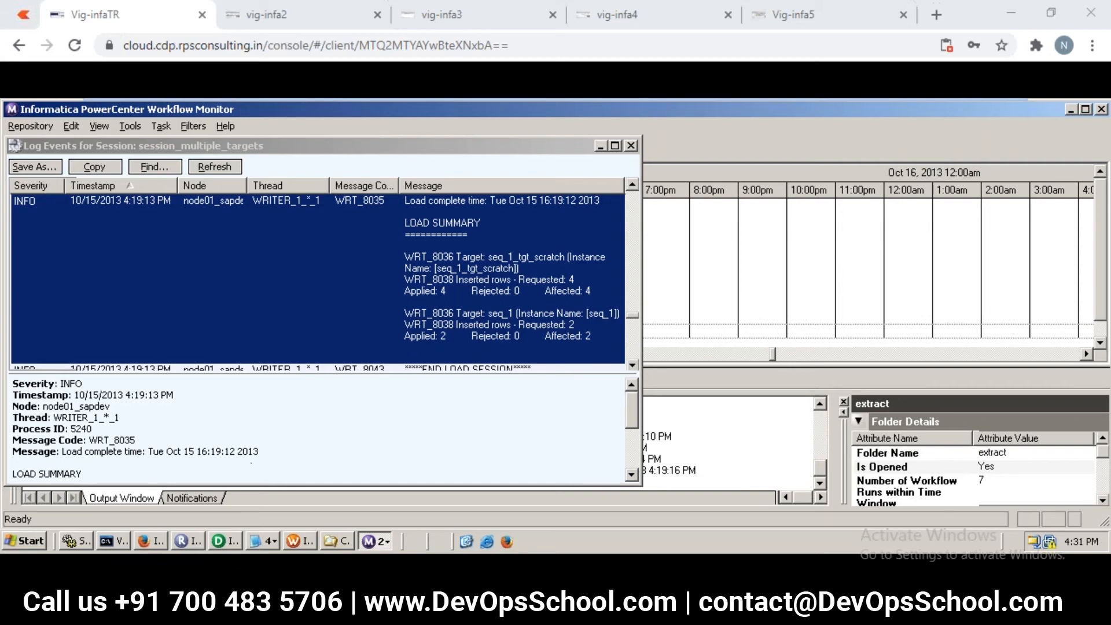
left_click(228, 542)
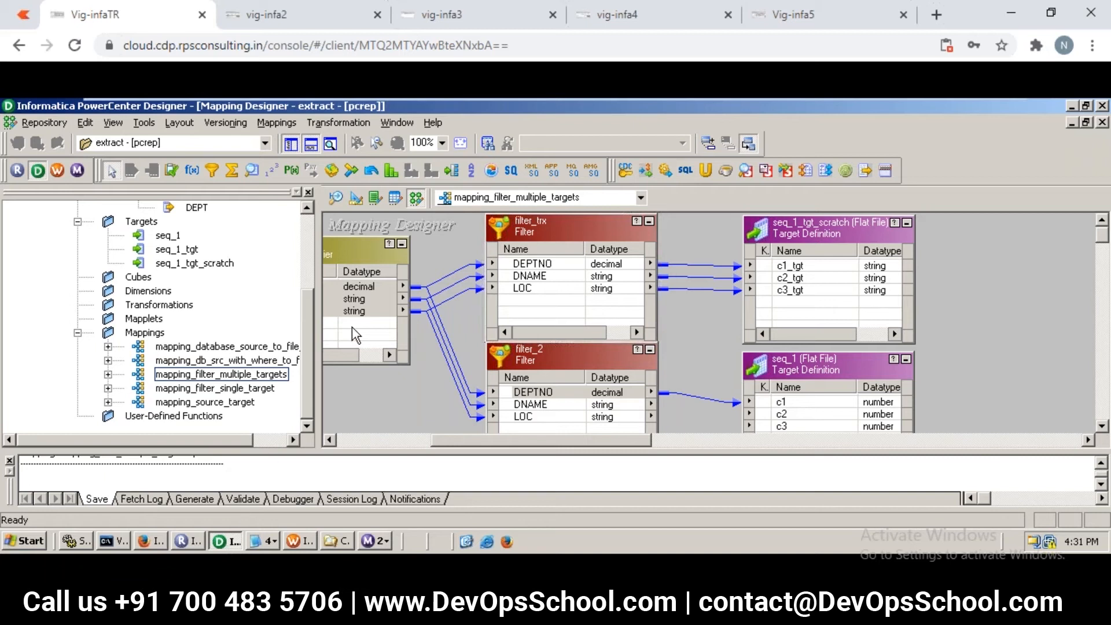
Check the screens of the vig-infa2, vig-infa3, vig-infa4 and Vig-infa5 sessions, and return to Vig-infaTR.
left_click(272, 14)
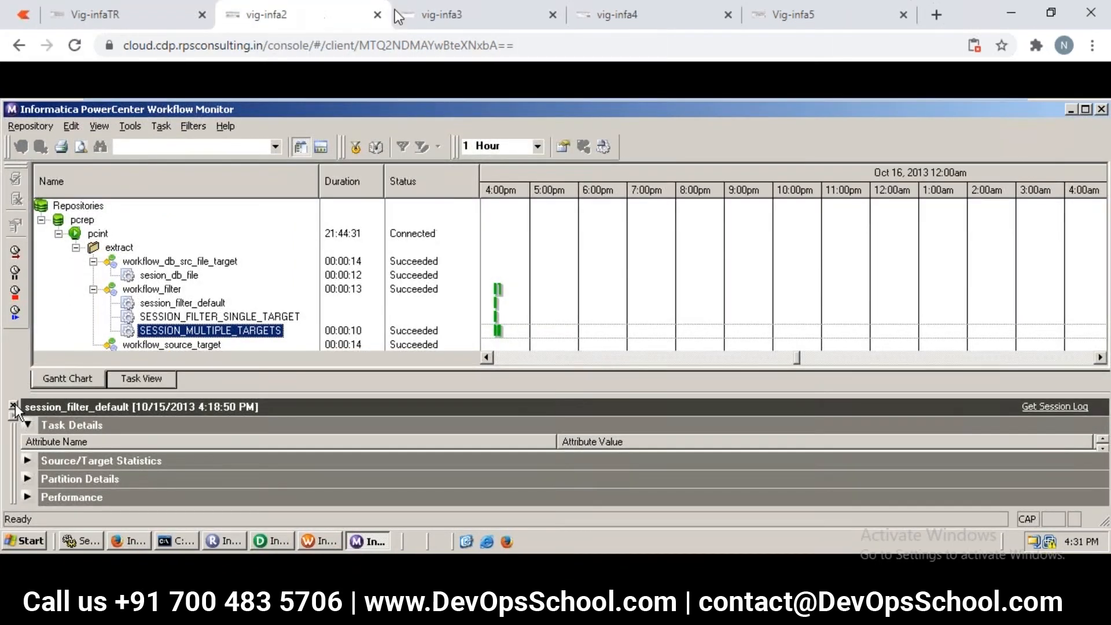
left_click(470, 12)
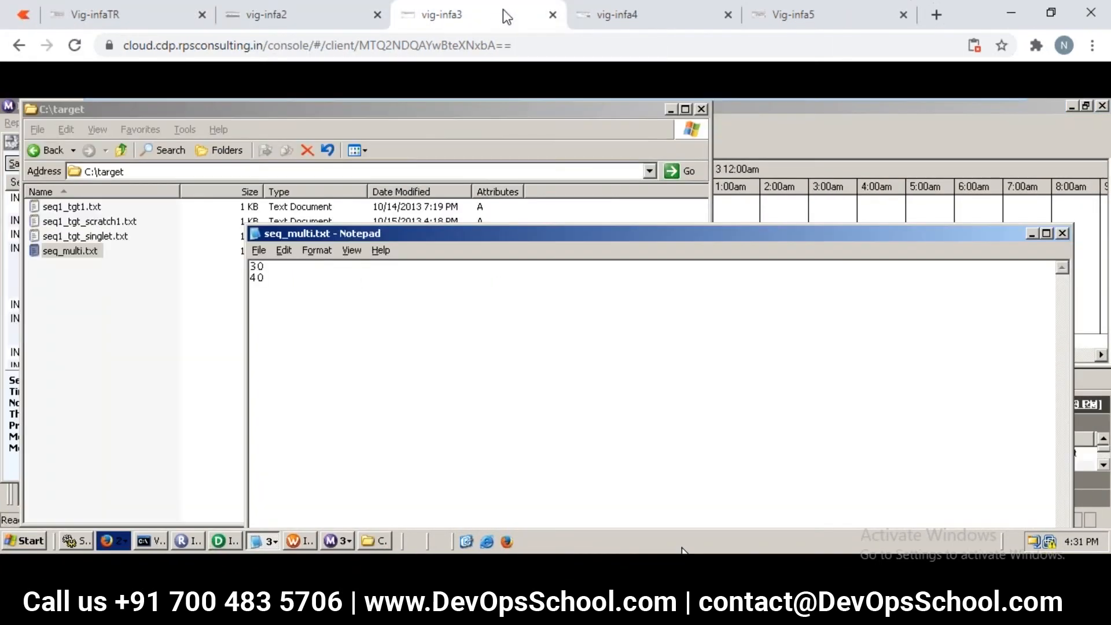
left_click(609, 15)
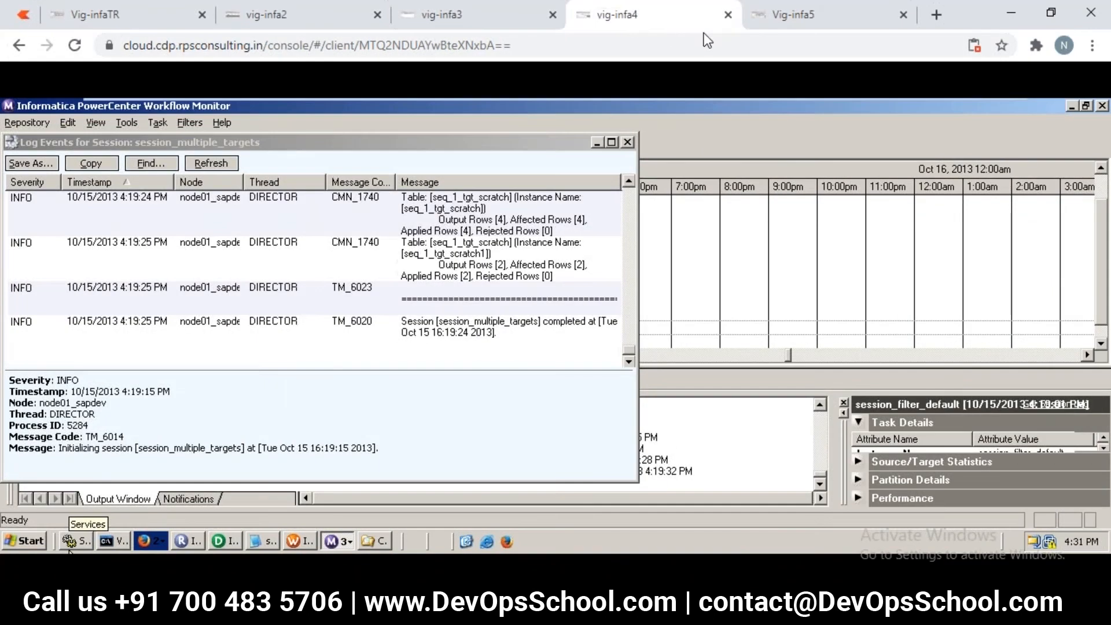
left_click(788, 16)
left_click(53, 10)
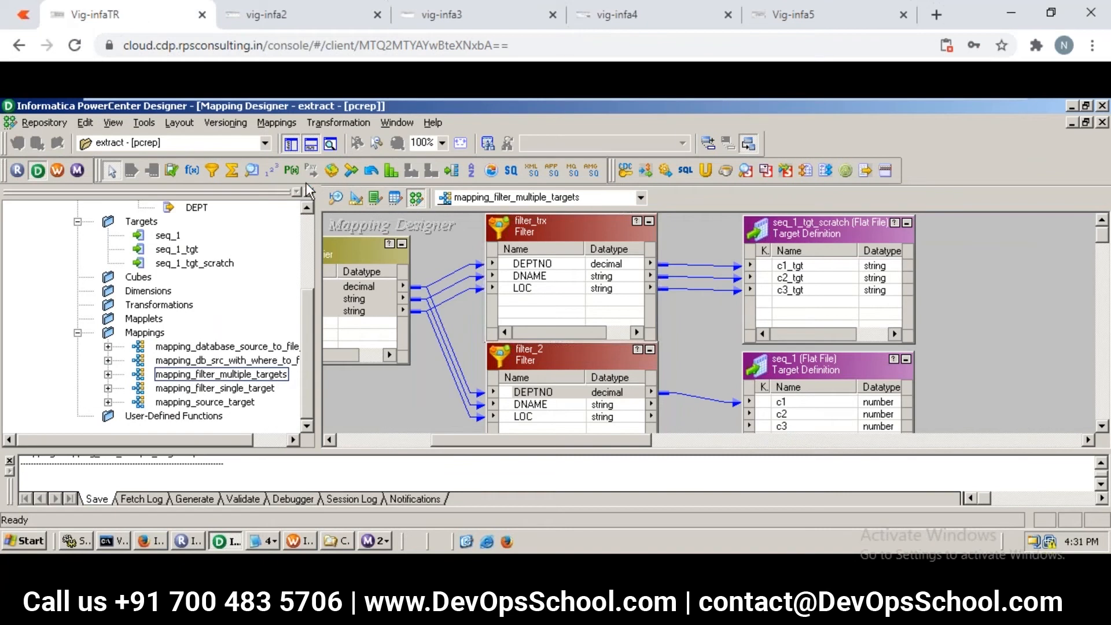
Create a new mapping named mapping_router_single_target in the extract folder.
left_click(267, 124)
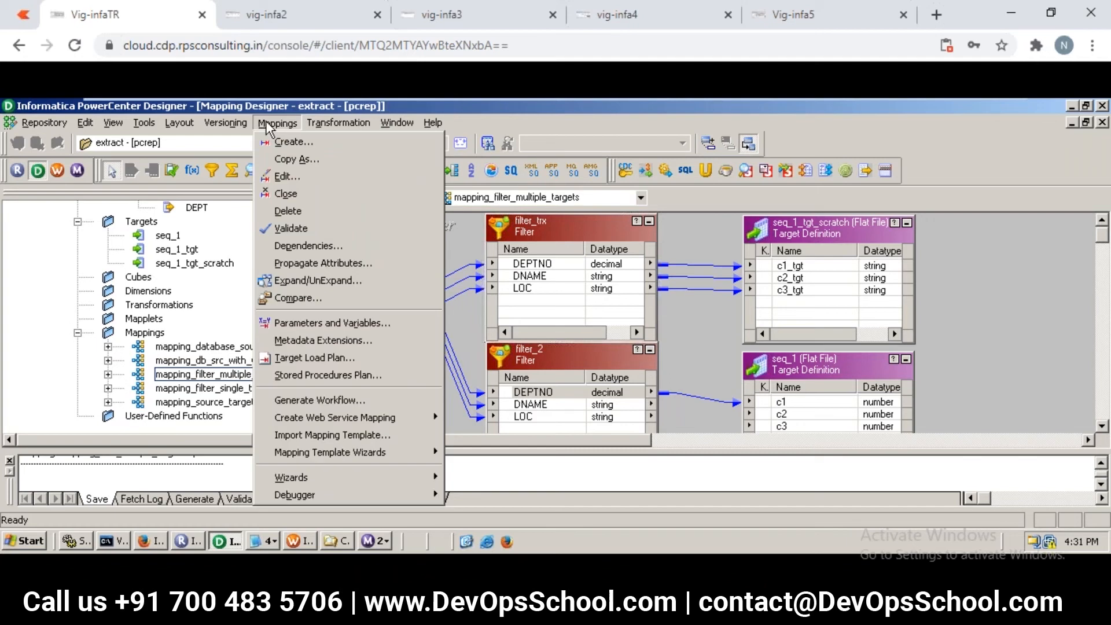
left_click(283, 145)
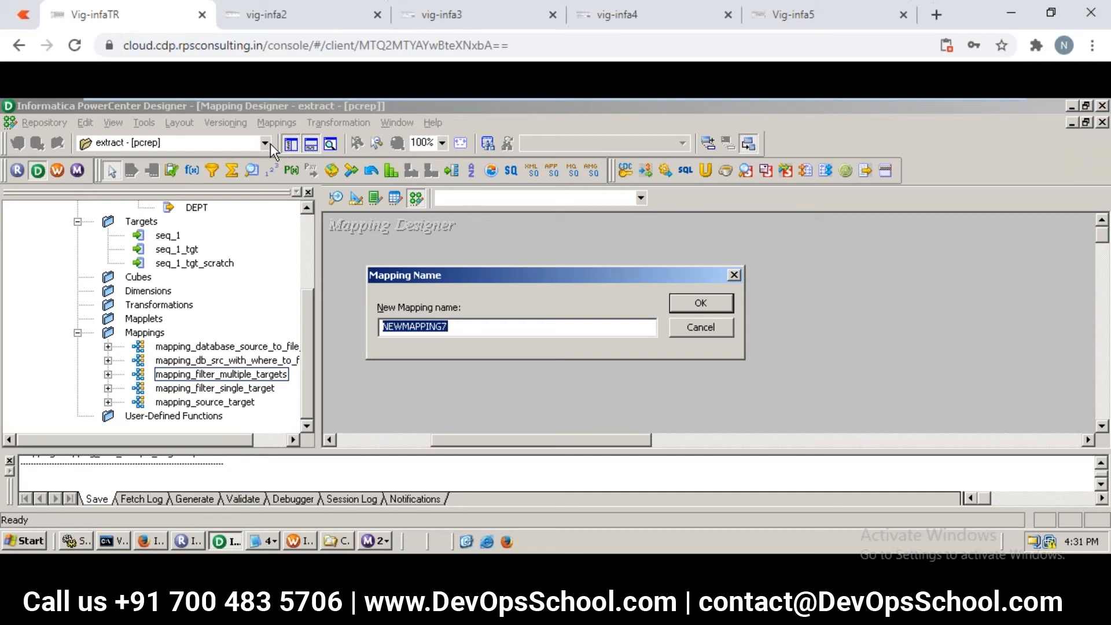
type("mapping_")
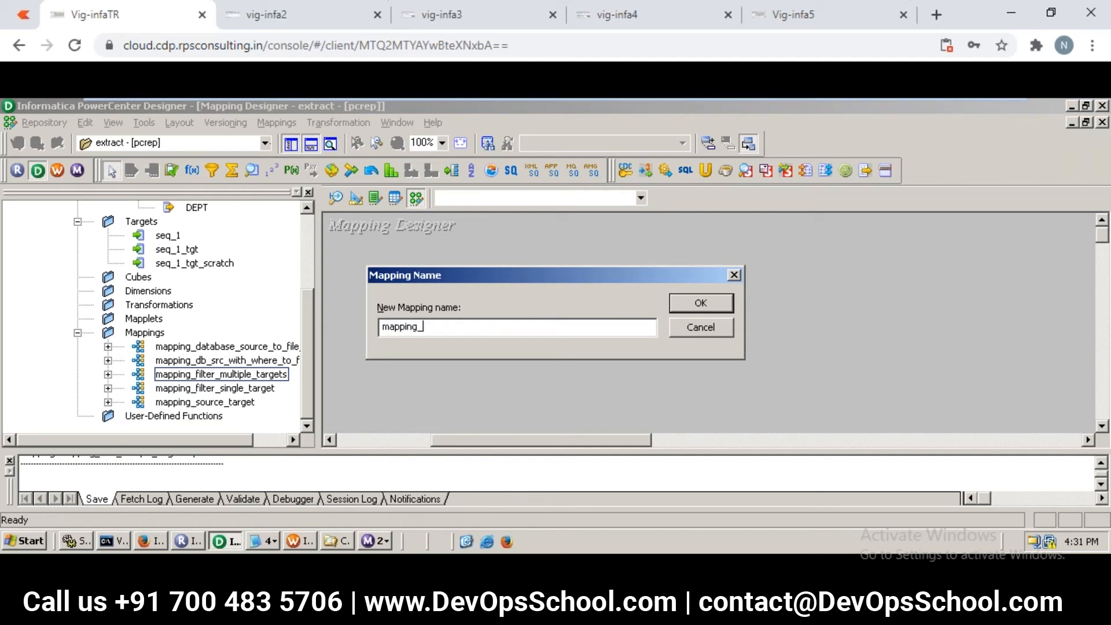
type("router_single_target")
key("Return")
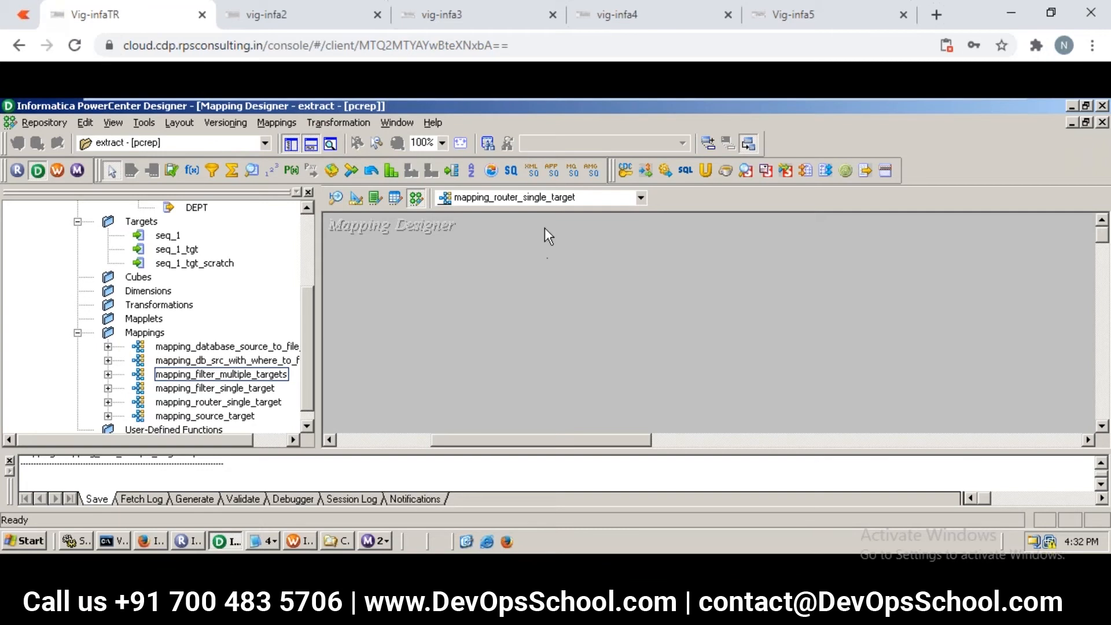
Add the DEPT source from ora_dsn to the mapping and arrange its source definition and SQ_DEPT source qualifier side by side.
left_click_drag(307, 304, 306, 273)
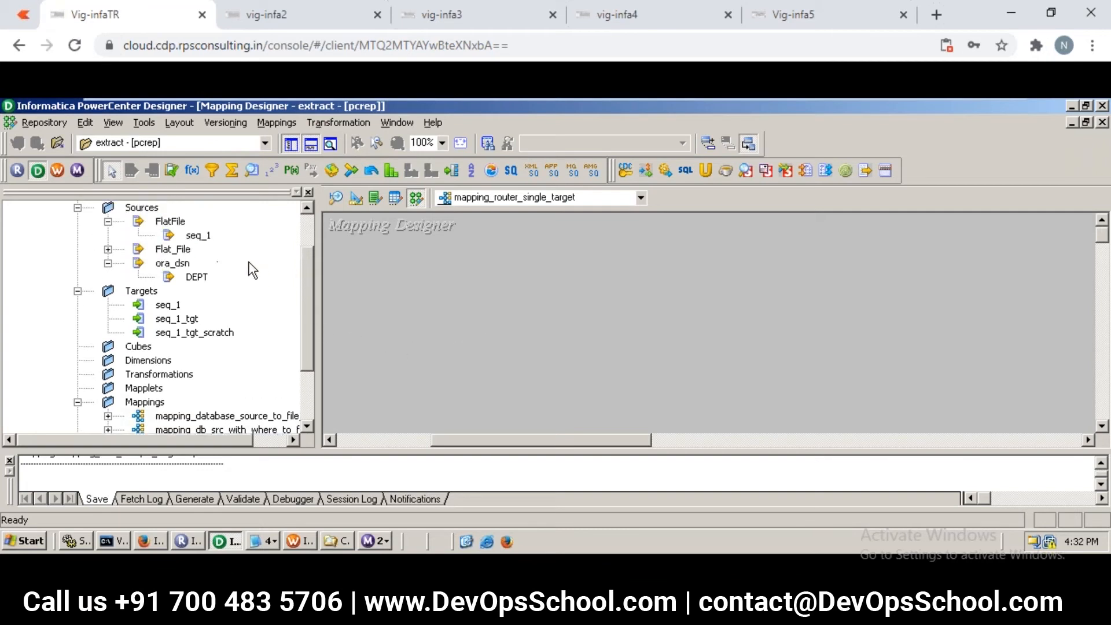
left_click_drag(187, 278, 381, 269)
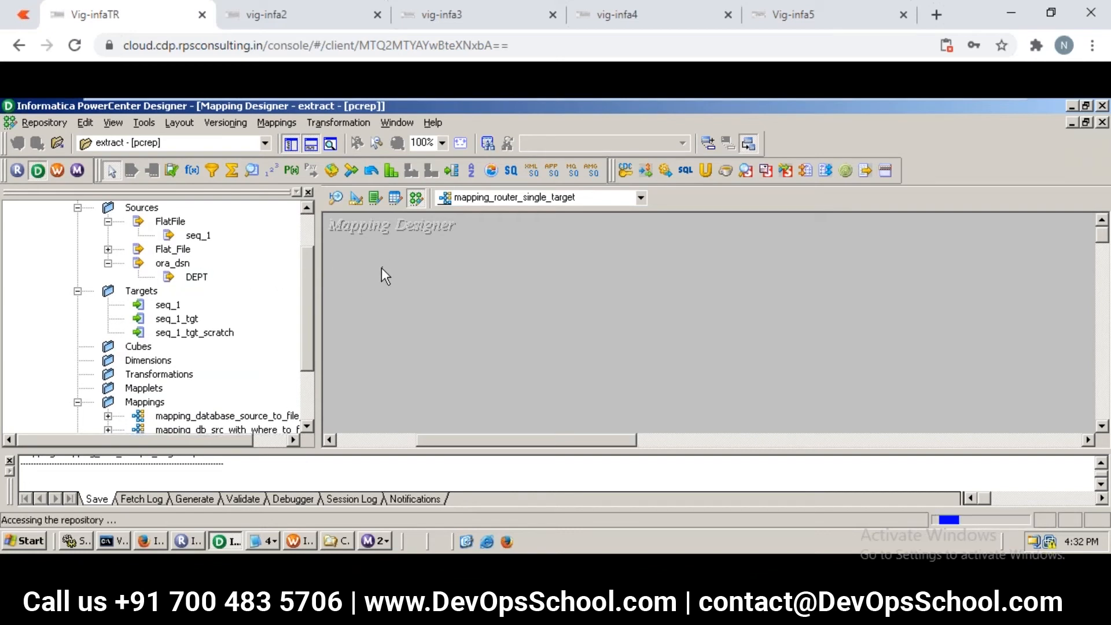
left_click_drag(463, 270, 436, 240)
left_click(598, 241)
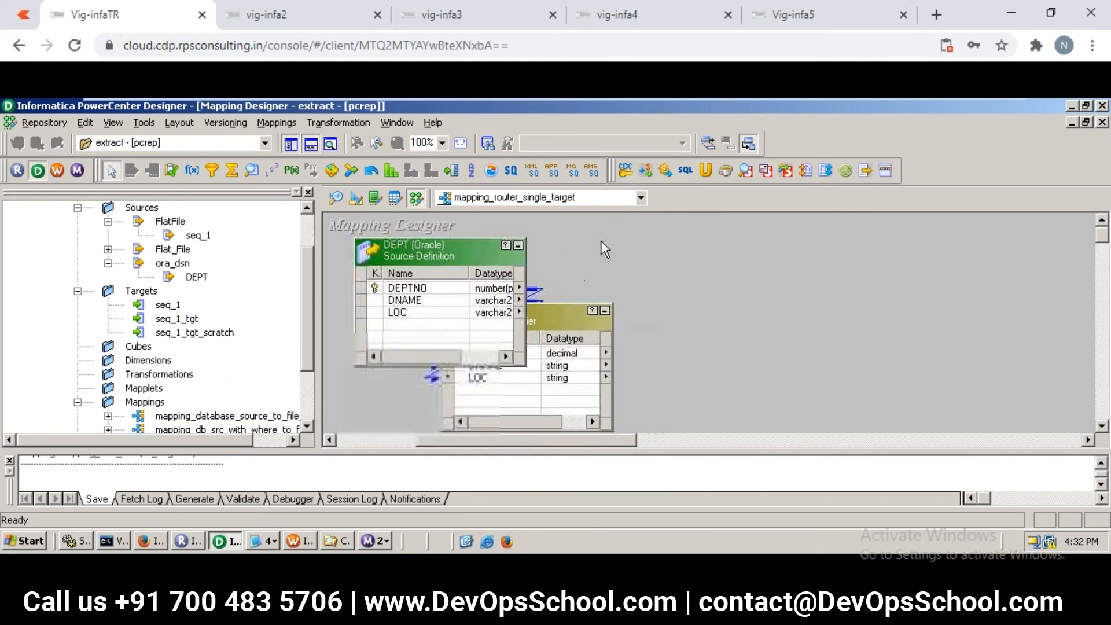
left_click_drag(543, 318, 651, 256)
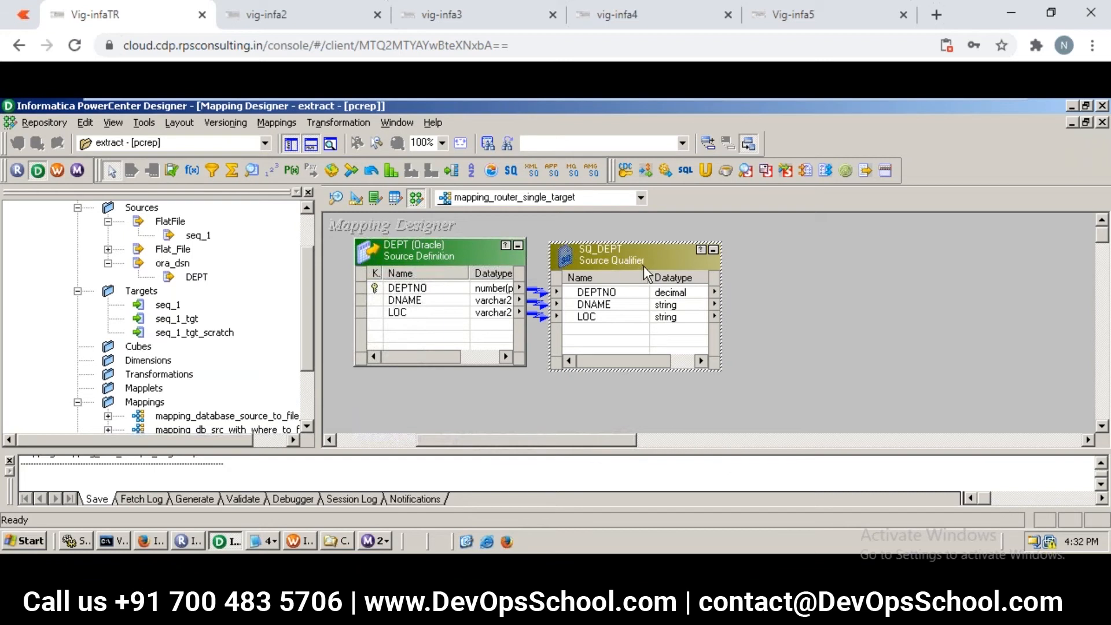
left_click_drag(644, 267, 657, 261)
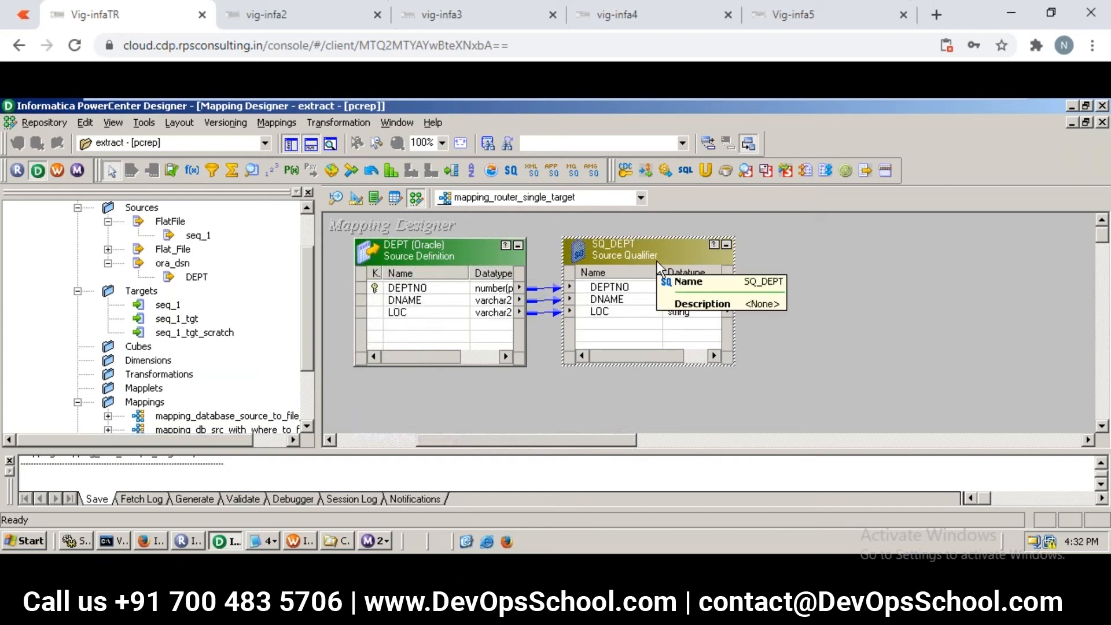
Check the mapping progress in the vig-infa2, vig-infa3, vig-infa4 and Vig-infa5 sessions, and return to Vig-infaTR.
left_click(287, 17)
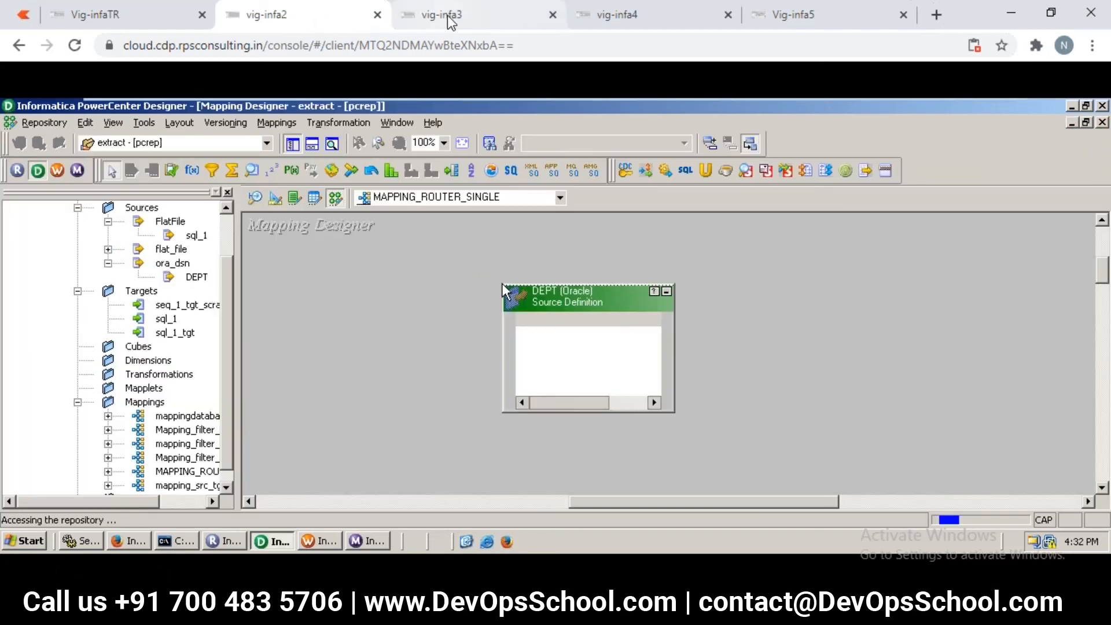
left_click(433, 15)
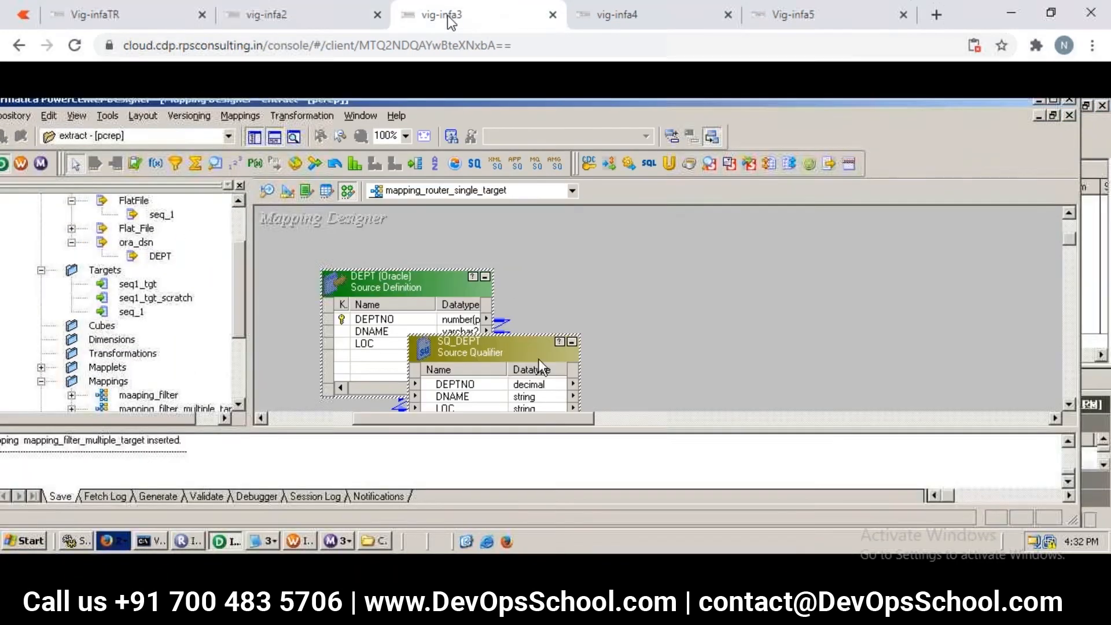
left_click(595, 16)
left_click(779, 24)
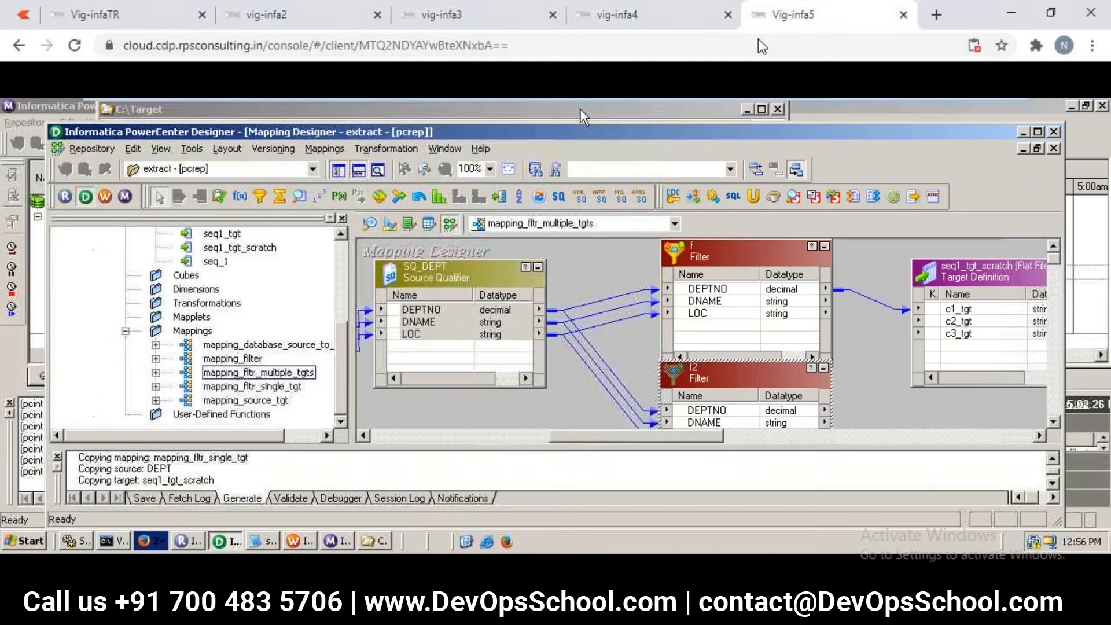
left_click(124, 16)
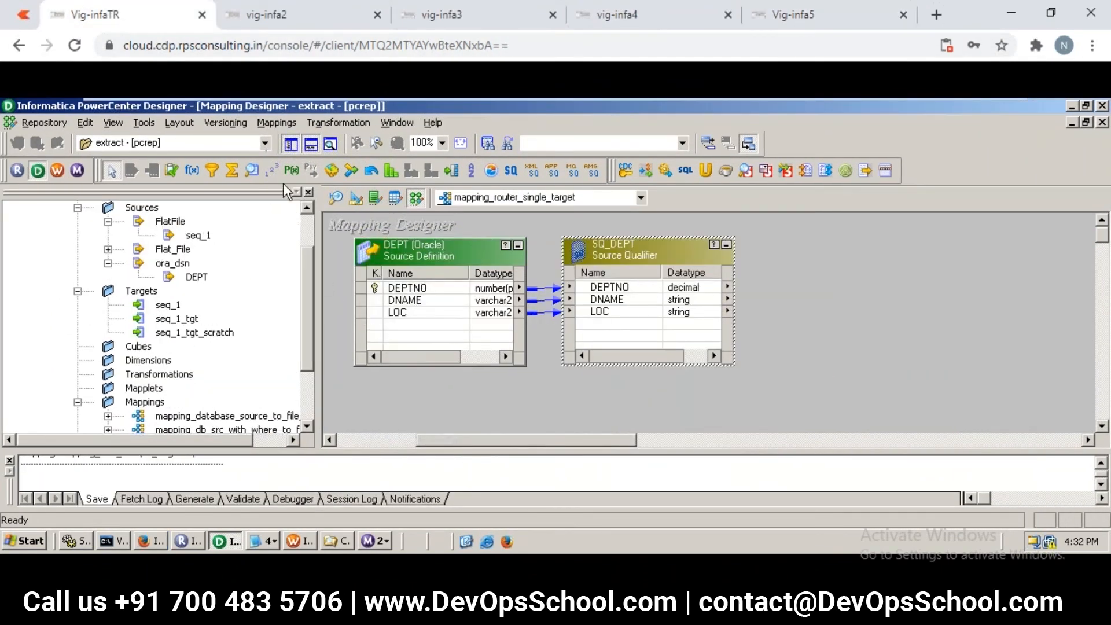
Create a Router transformation named router_trx_single_target in the mapping.
left_click(325, 124)
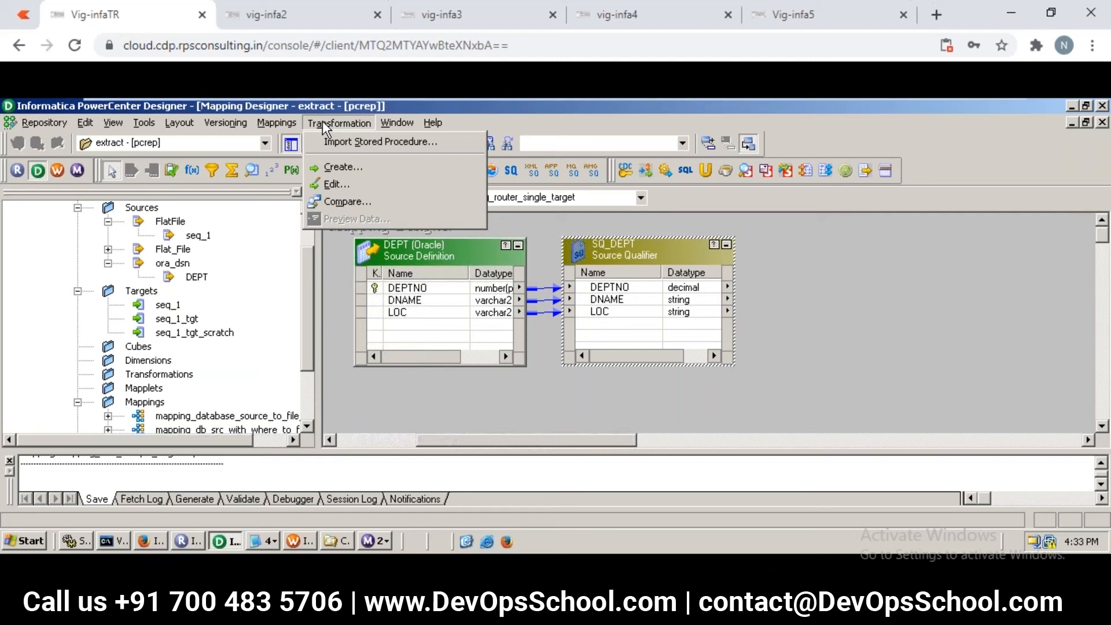
left_click(346, 168)
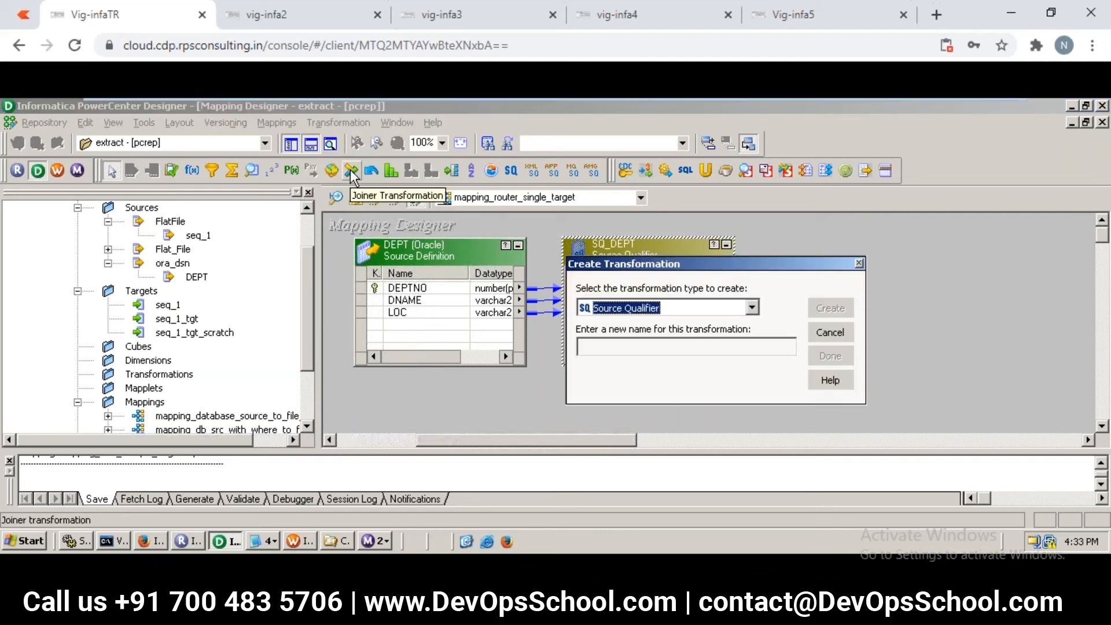
key("Up")
key("Up")
key("Up")
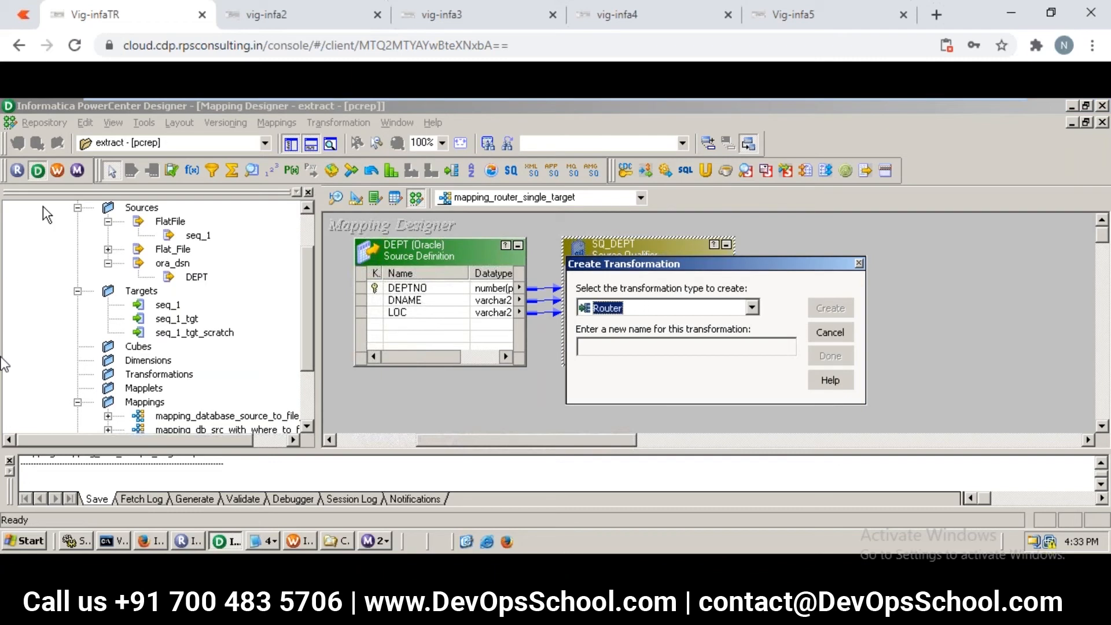
key("Tab")
type("route")
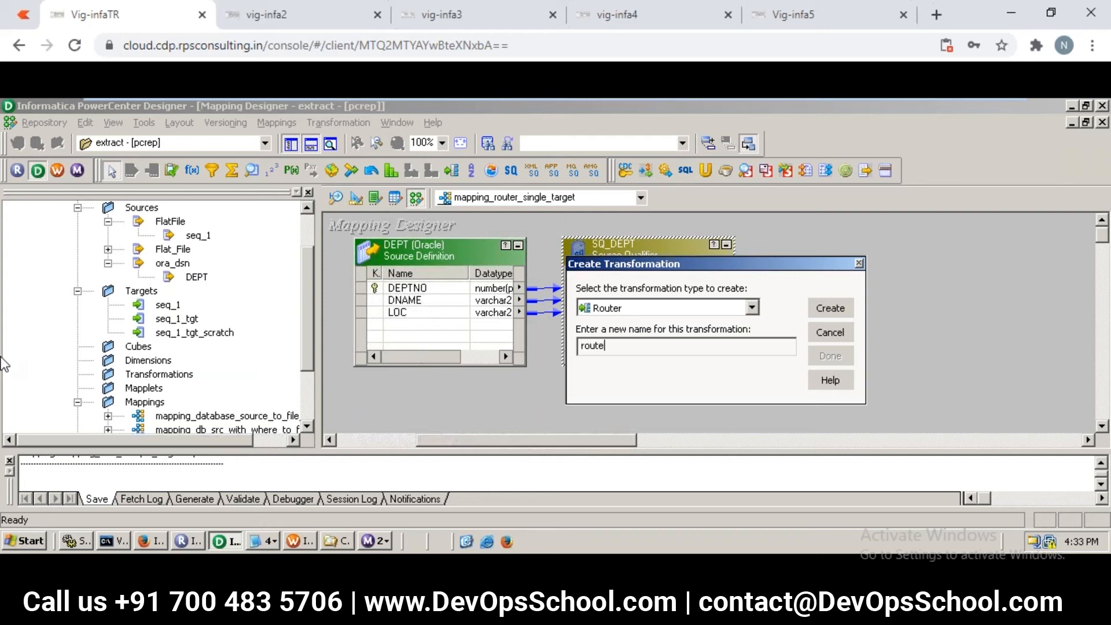
type("r_trx_single_target")
left_click(817, 307)
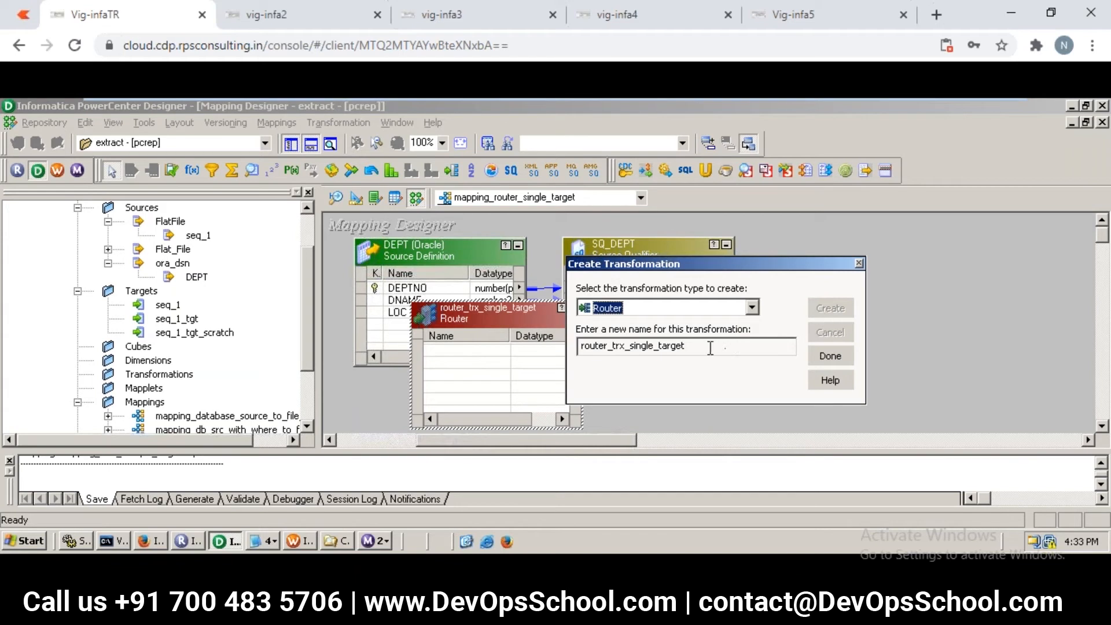
left_click(828, 357)
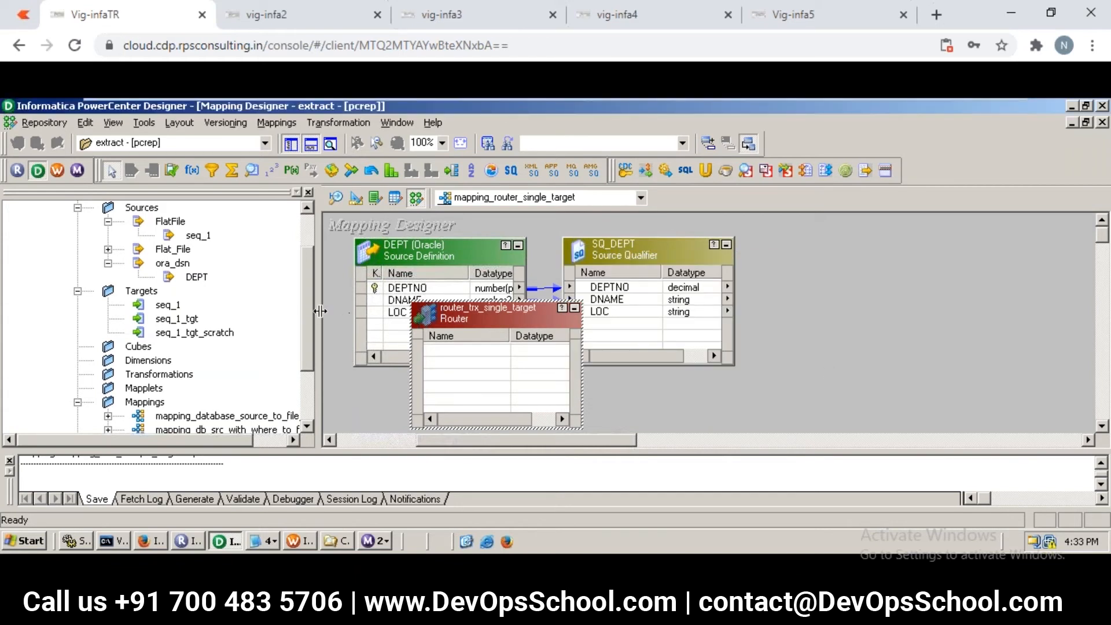
Arrange the DEPT source definition, SQ_DEPT source qualifier and router_trx_single_target router side by side in data-flow order.
left_click_drag(463, 319, 590, 269)
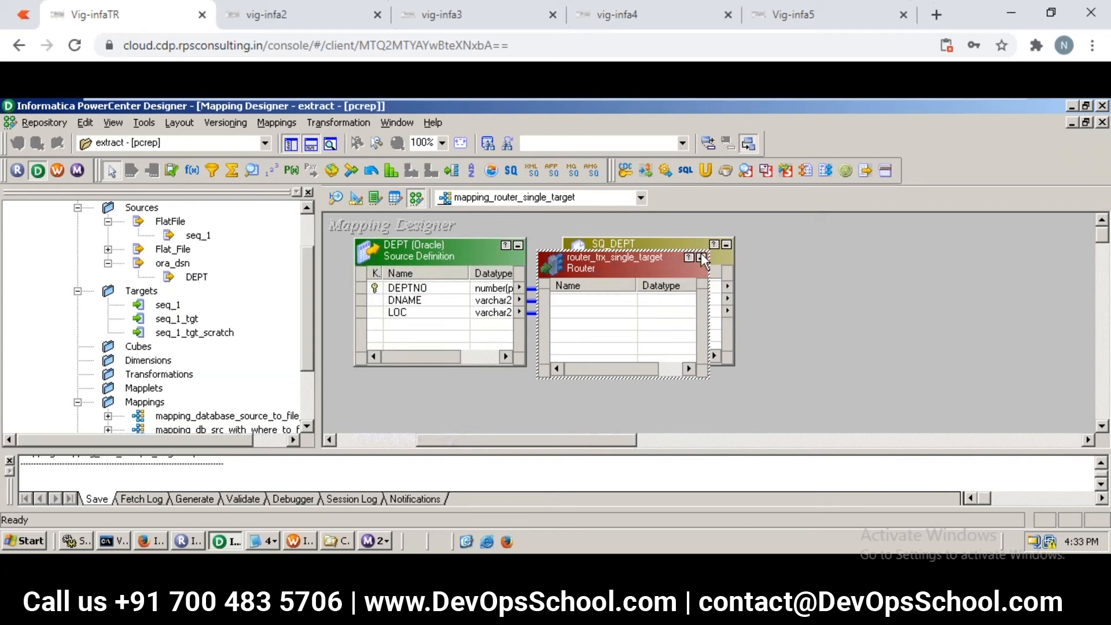
right_click(762, 245)
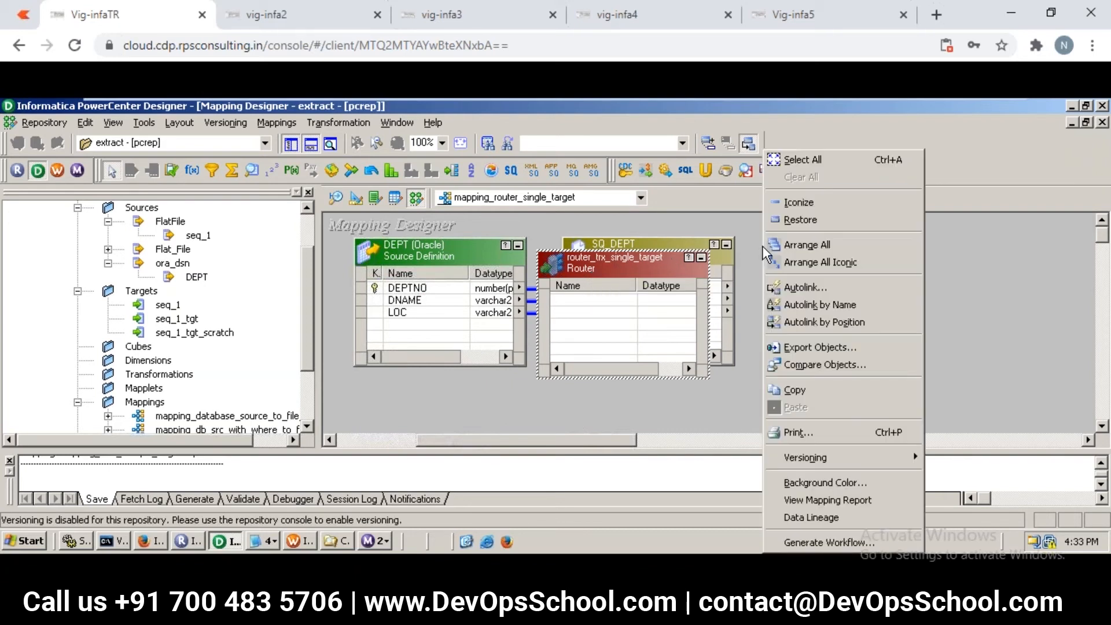
left_click(801, 249)
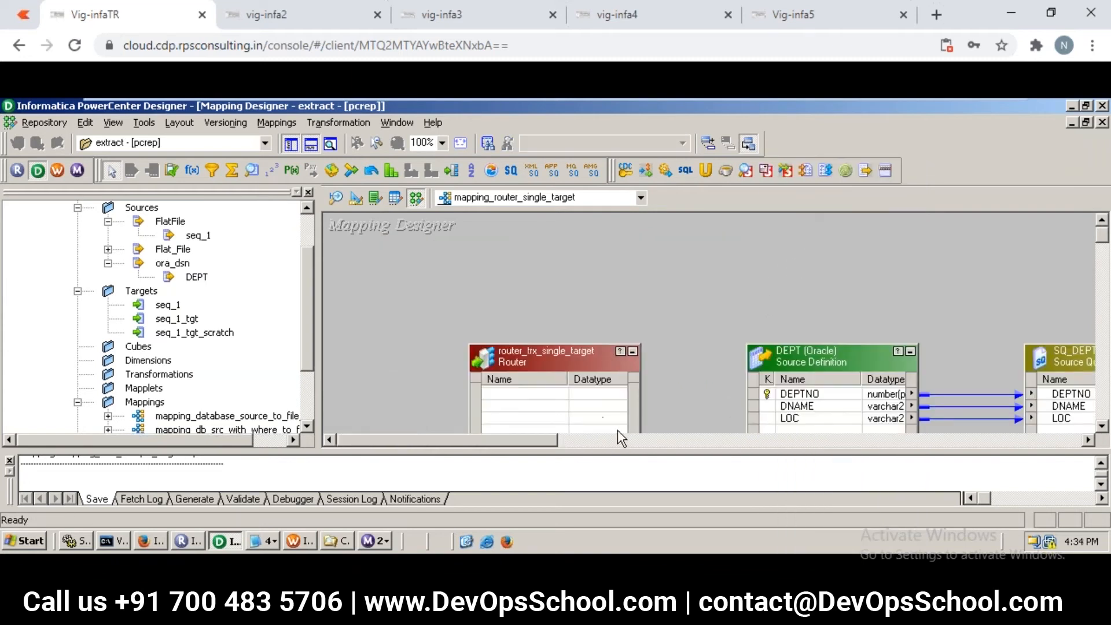
left_click_drag(573, 365, 522, 315)
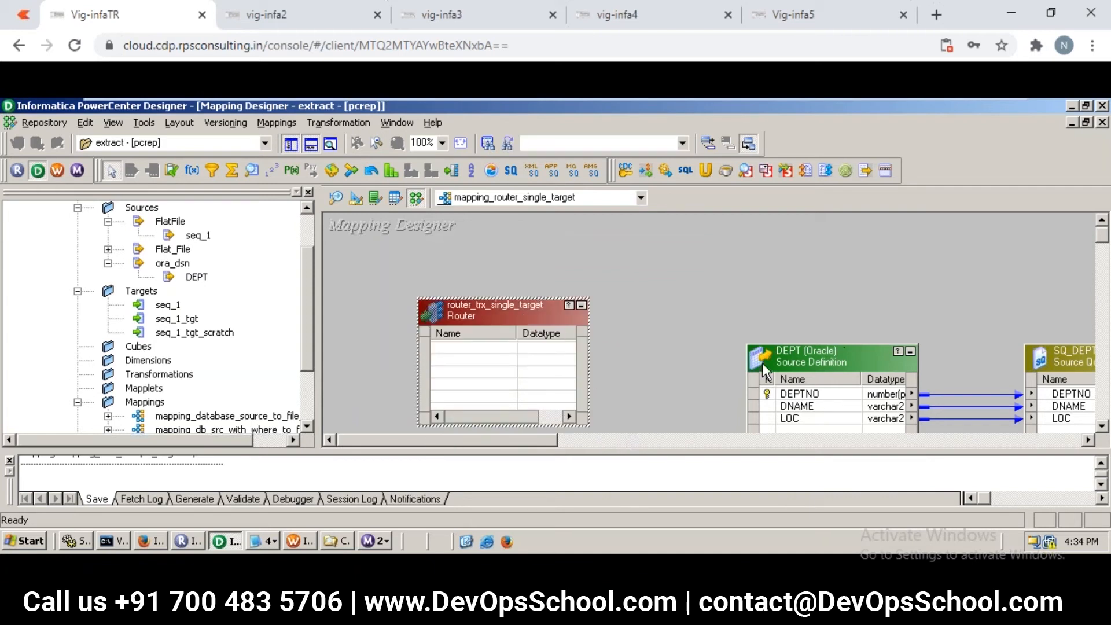
left_click_drag(854, 354, 735, 289)
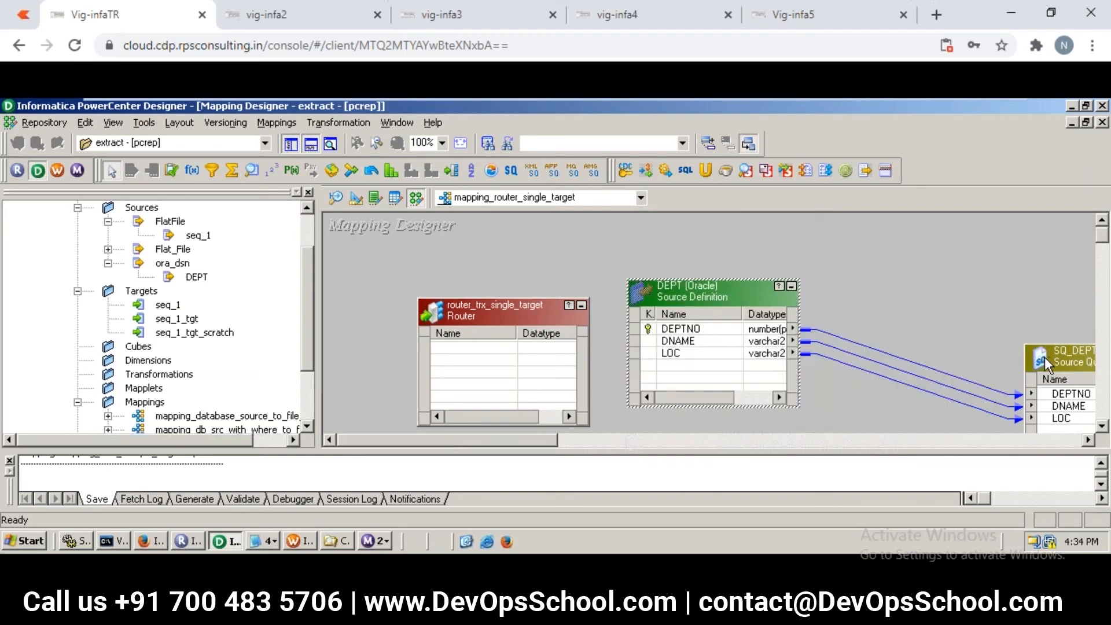
left_click_drag(1049, 357, 856, 262)
left_click_drag(720, 300, 496, 237)
left_click_drag(912, 256, 746, 247)
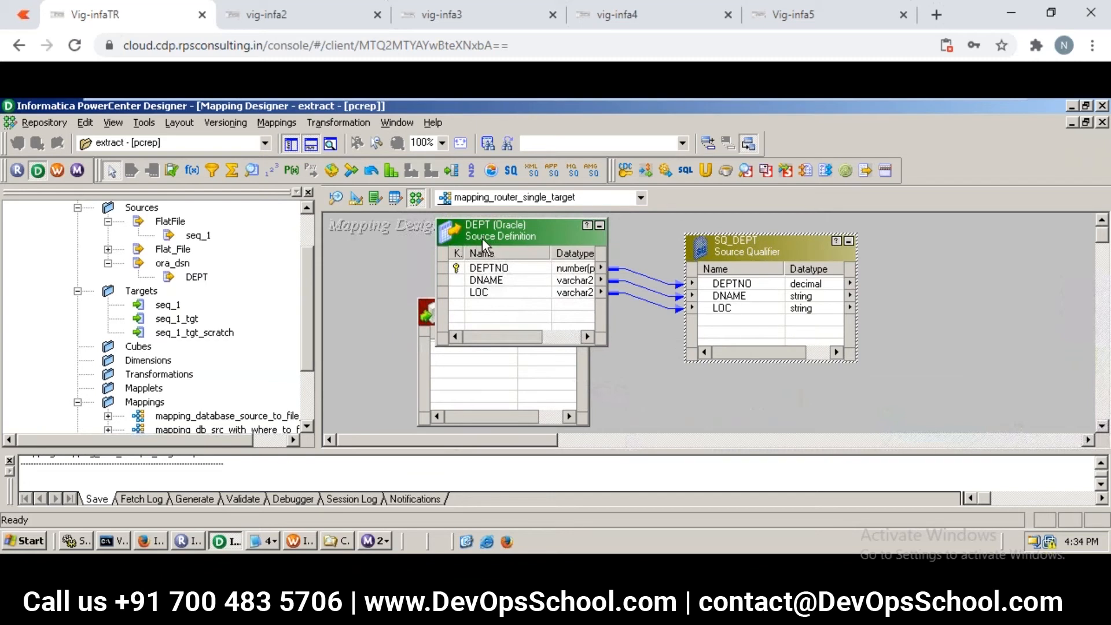
left_click_drag(484, 232, 520, 217)
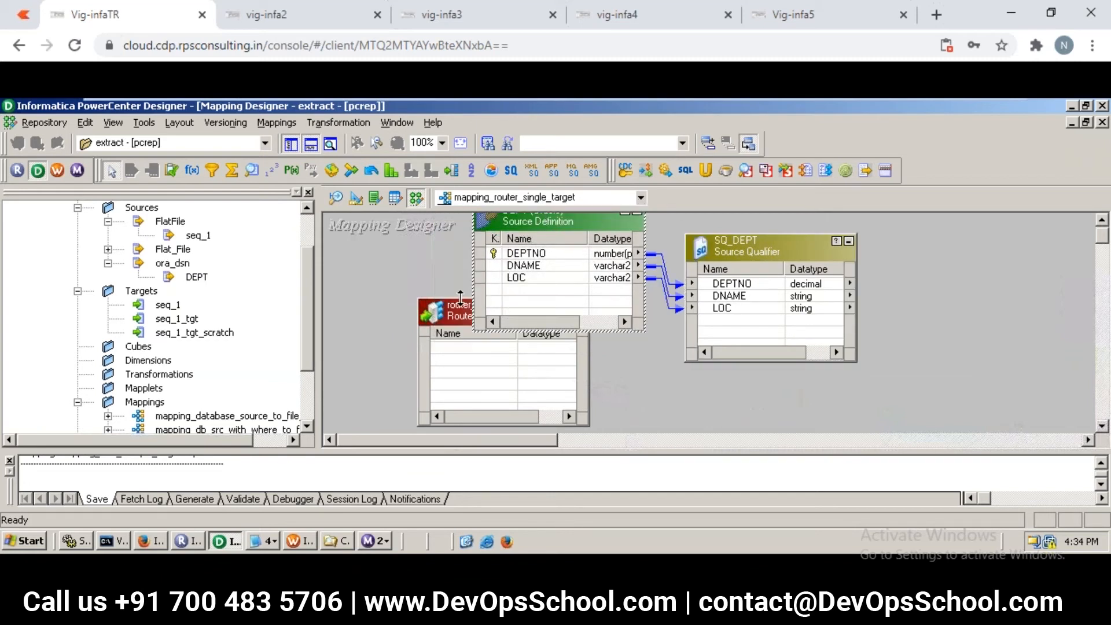
left_click_drag(473, 301, 922, 241)
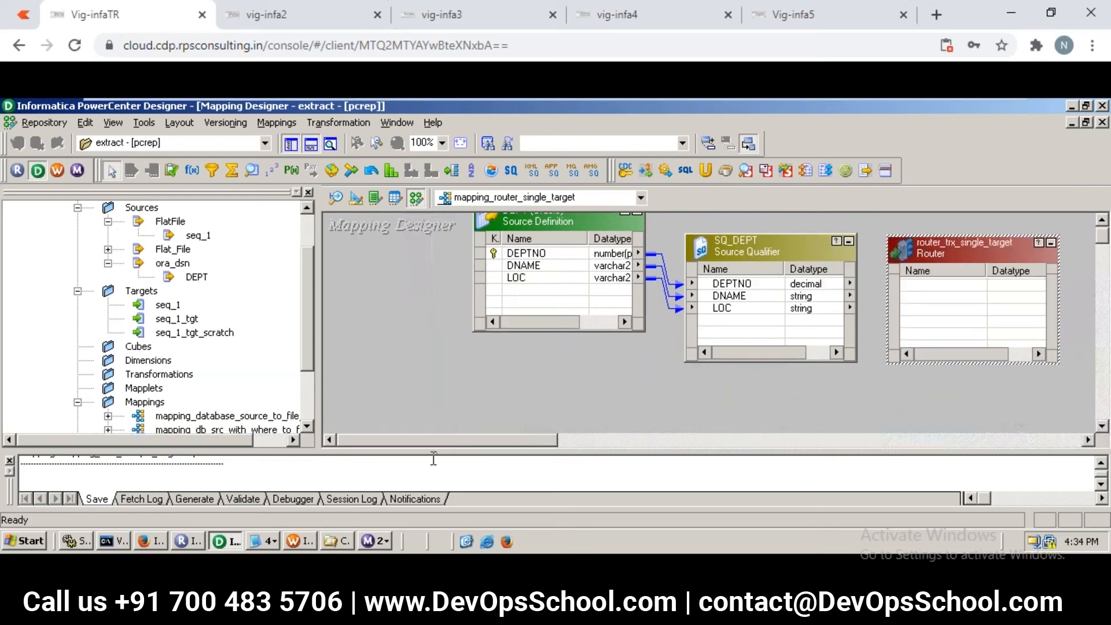
left_click_drag(442, 444, 502, 435)
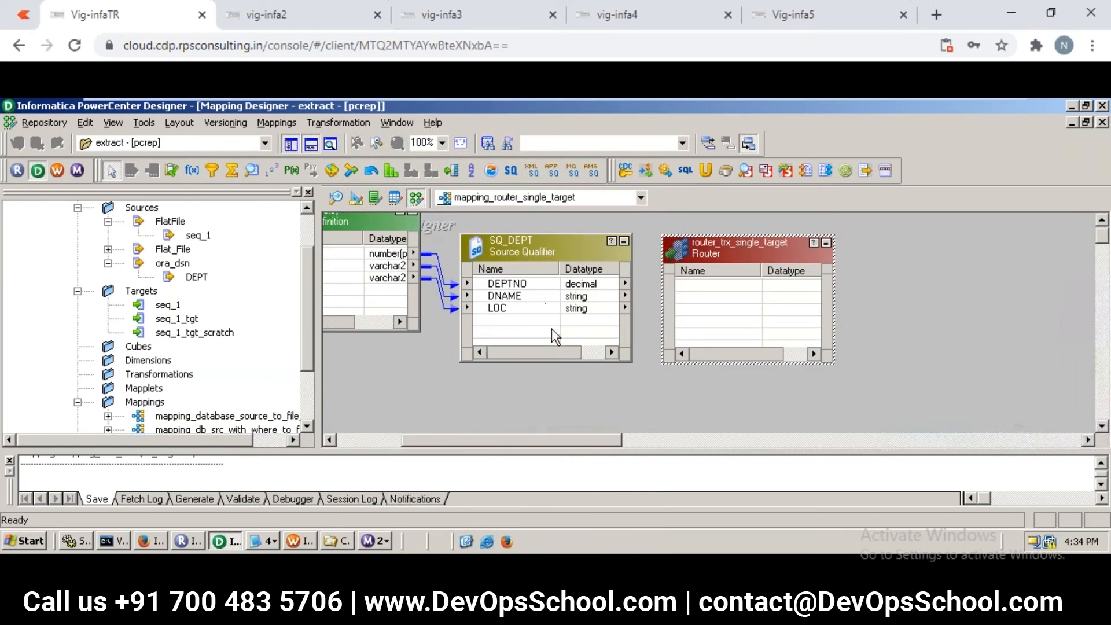
Link all SQ_DEPT ports, DEPTNO, DNAME and LOC, into the router_trx_single_target router as input ports.
left_click(538, 285)
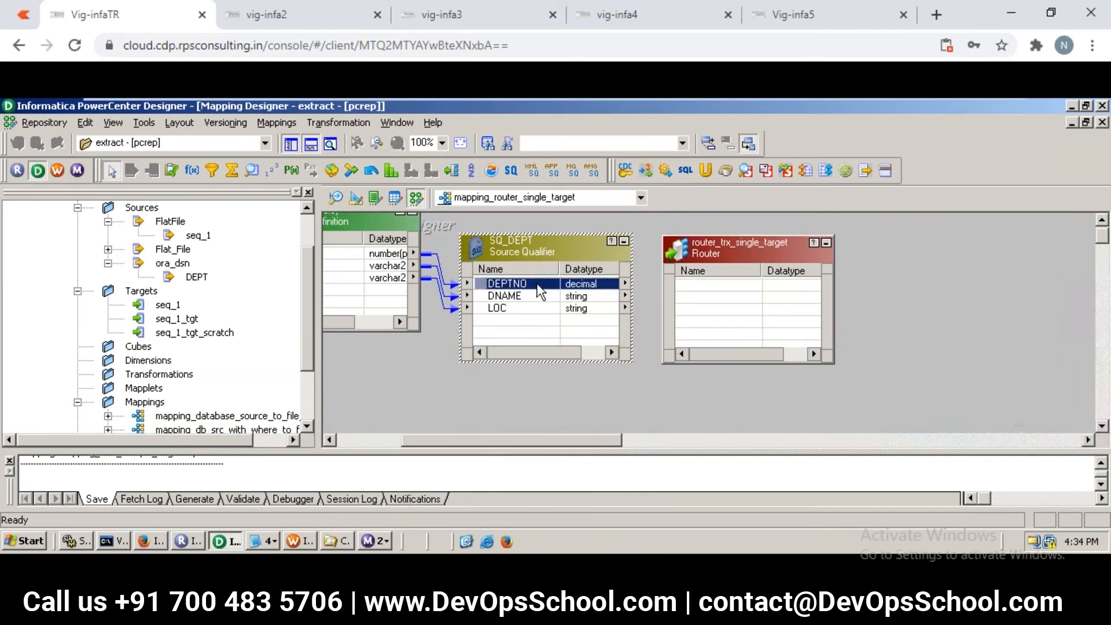
key("ctrl+a")
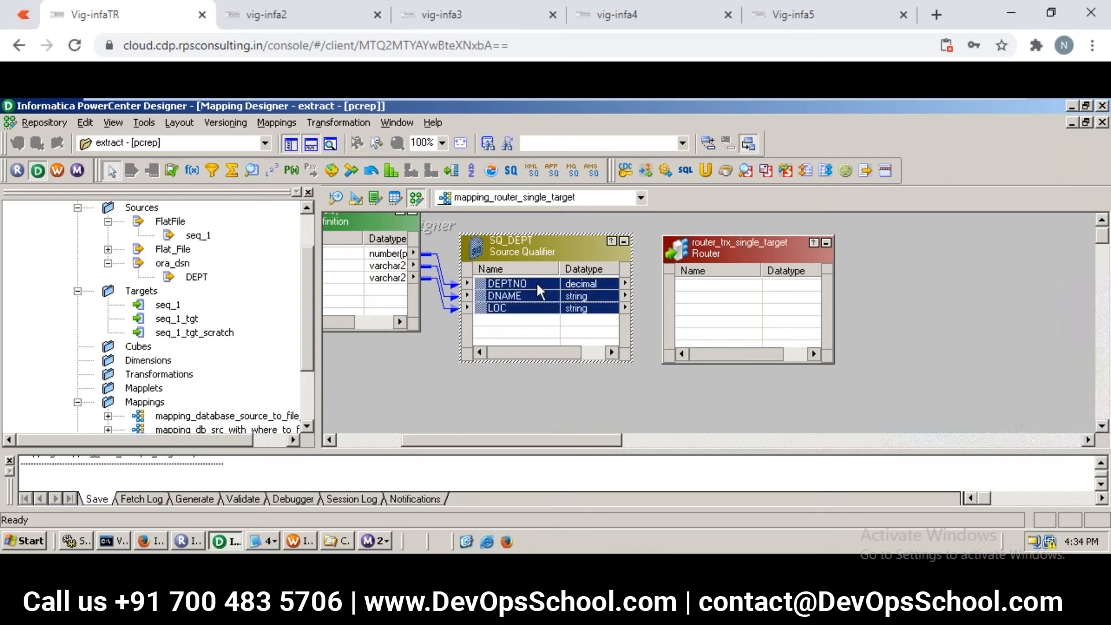
left_click_drag(537, 283, 701, 282)
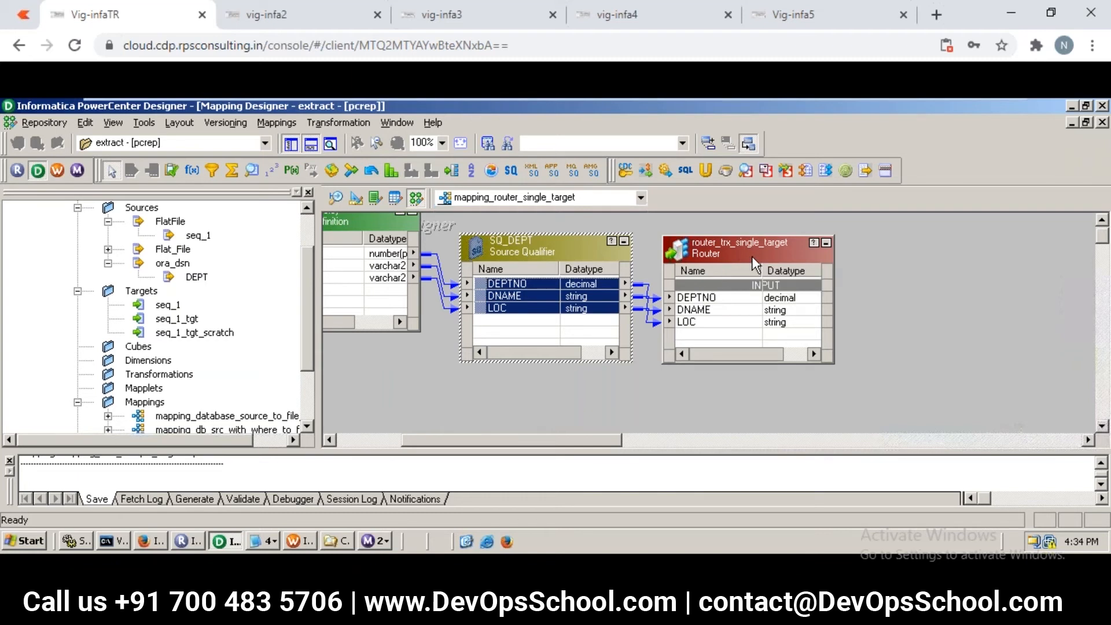
Check the router mappings in the vig-infa2, vig-infa3 and vig-infa4 sessions, and return to Vig-infaTR.
left_click(311, 27)
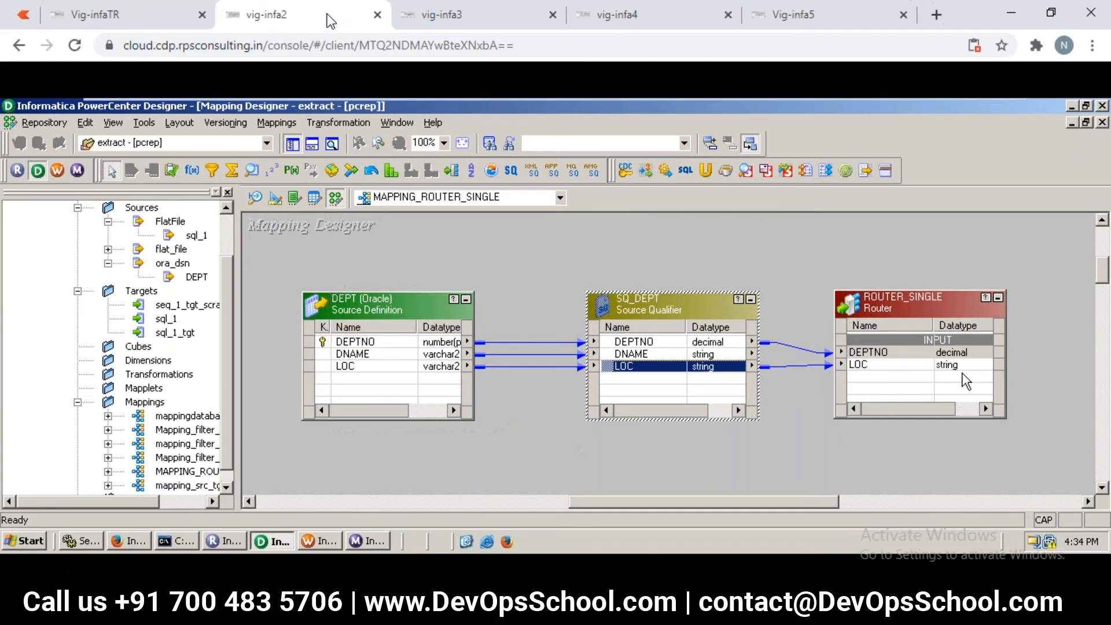
left_click(486, 26)
left_click(601, 23)
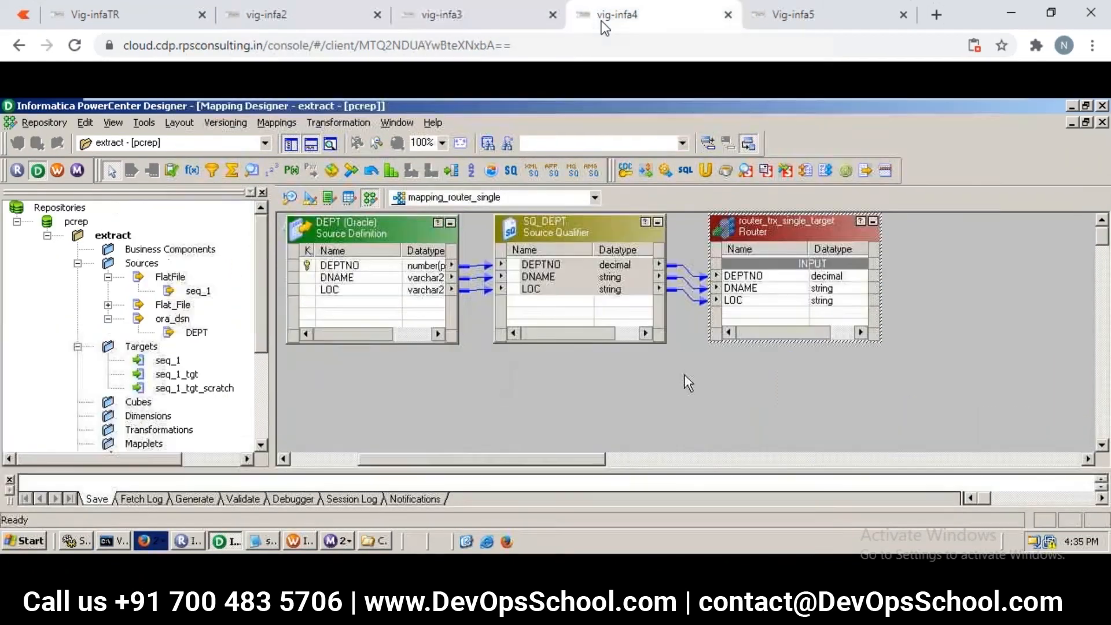
left_click(142, 17)
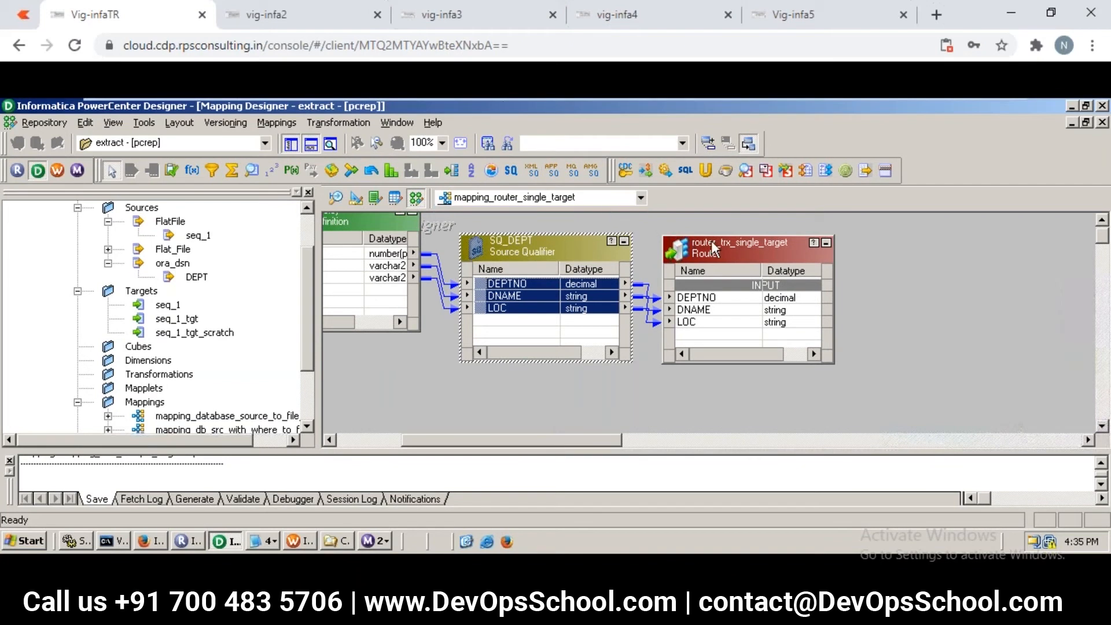
Add one new output group to the router_trx_single_target router and enlarge its box to expose the group ports.
double_click(727, 246)
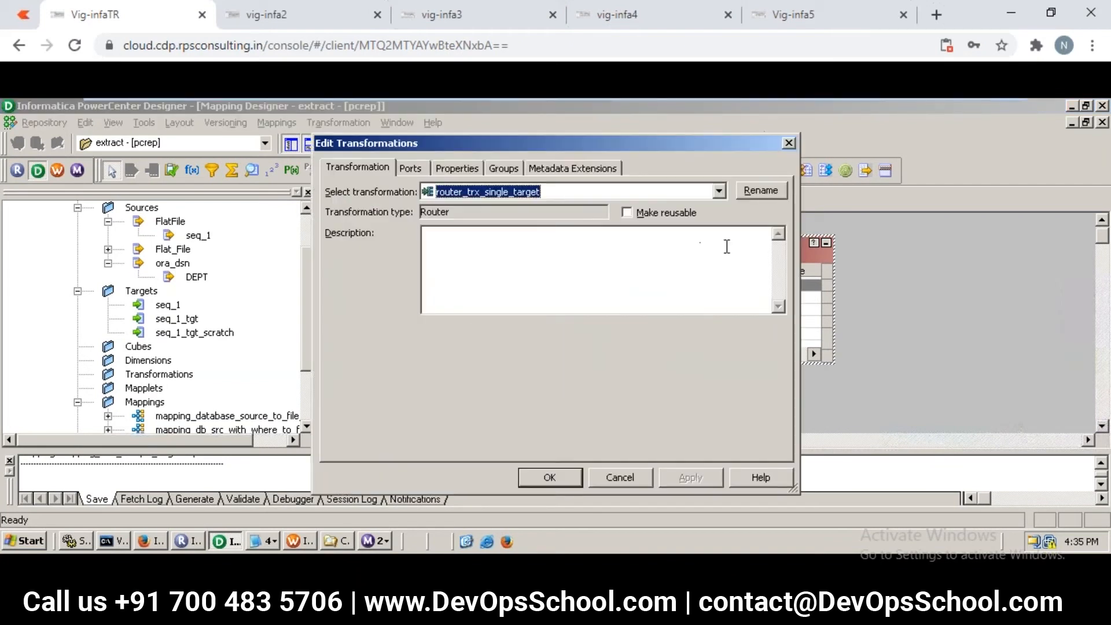
left_click(511, 169)
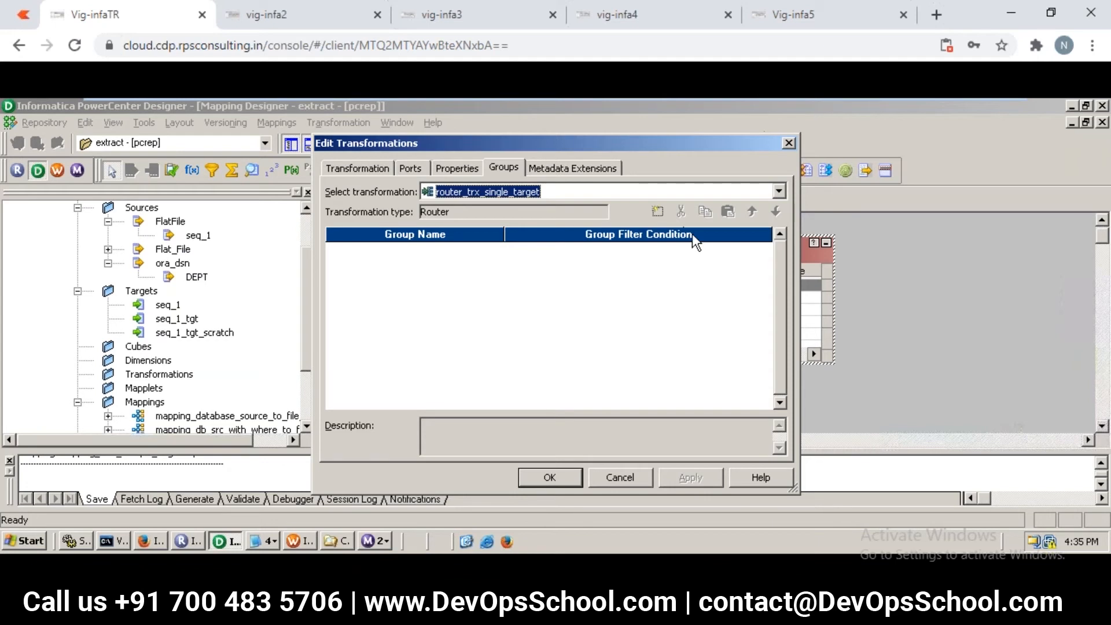
left_click(657, 210)
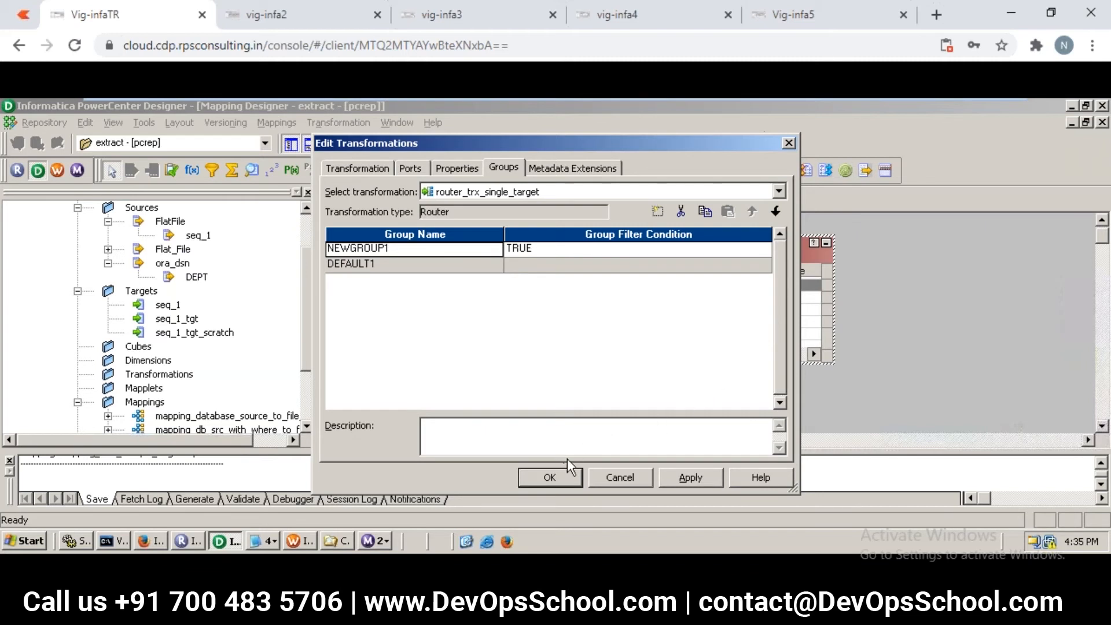
left_click(562, 475)
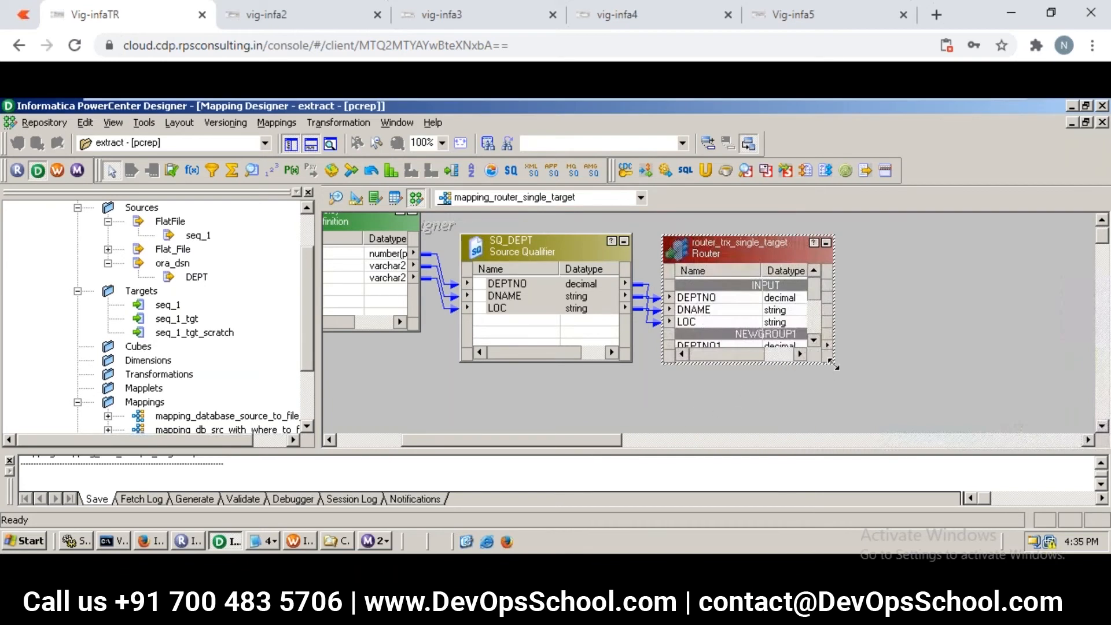
left_click_drag(832, 363, 837, 373)
left_click_drag(860, 399, 894, 420)
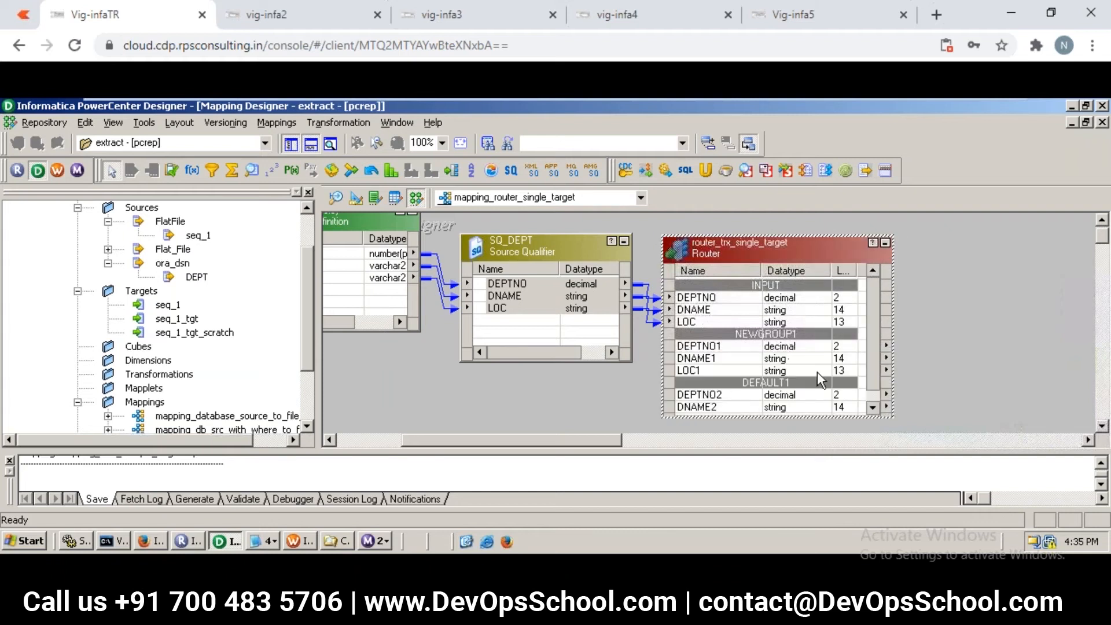
Compare the DEPTNO1 port under NEWGROUP1 with the DEPTNO2 port under DEFAULT1 in the router.
left_click(759, 347)
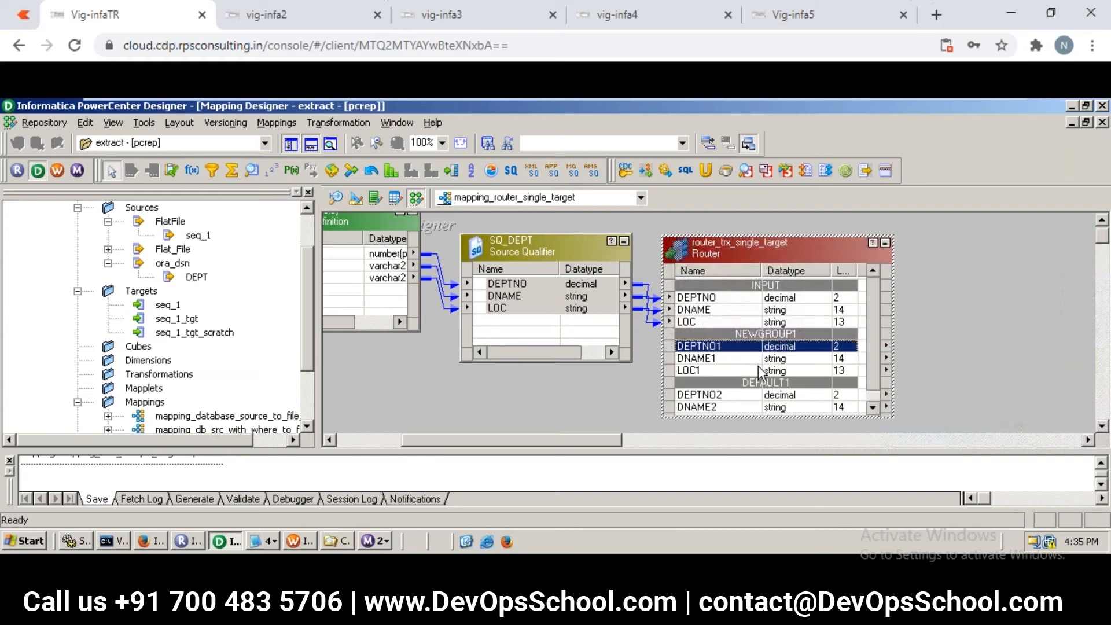
left_click(759, 396)
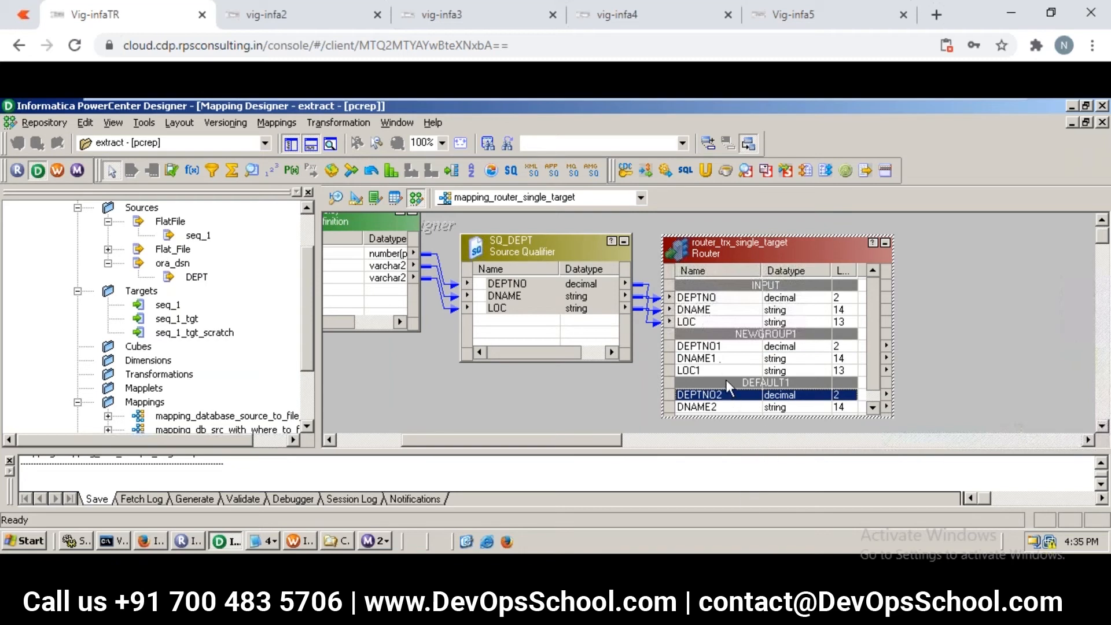
left_click(714, 346)
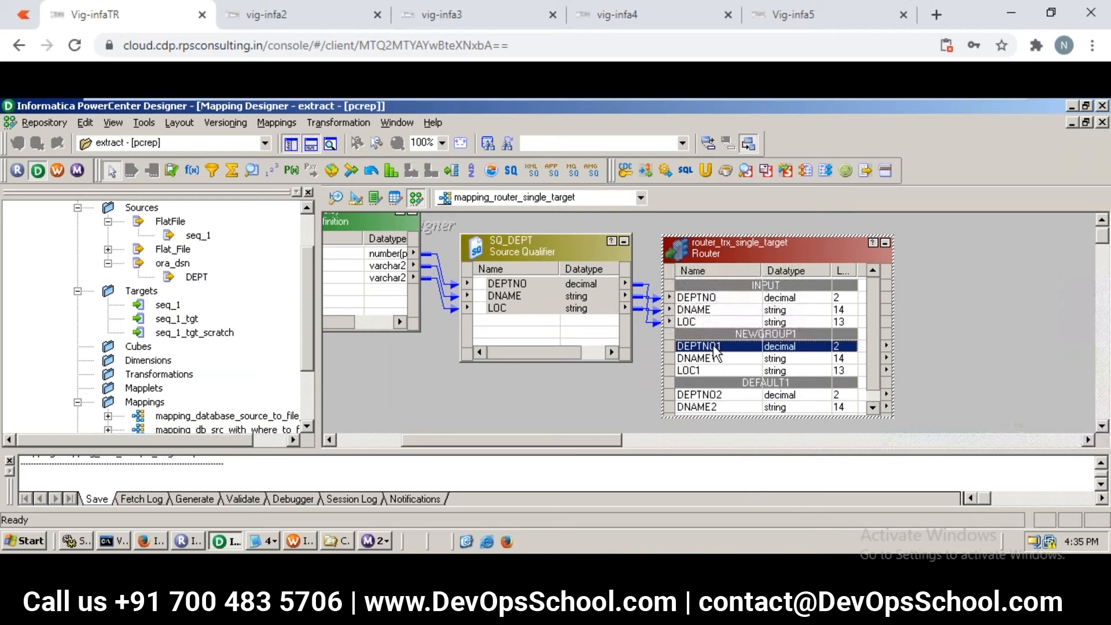
left_click(722, 390)
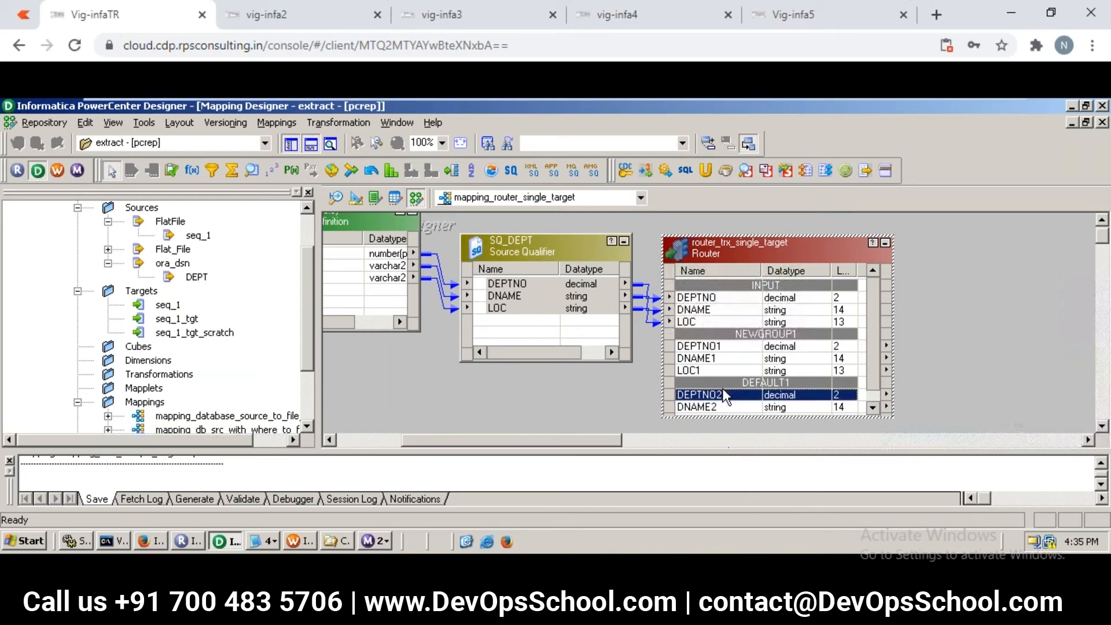
Compare the case 1 and default blocks of the switch example in Notepad with the router's groups in PowerCenter Designer.
mouse_move(617, 607)
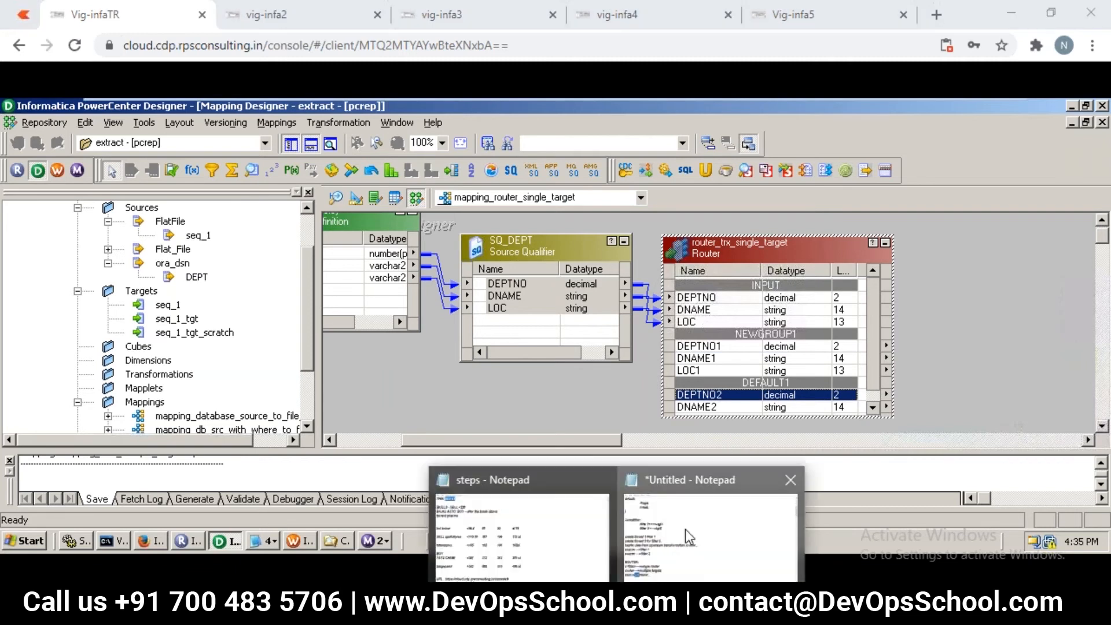
left_click(685, 528)
scroll(338, 302, "up", 5)
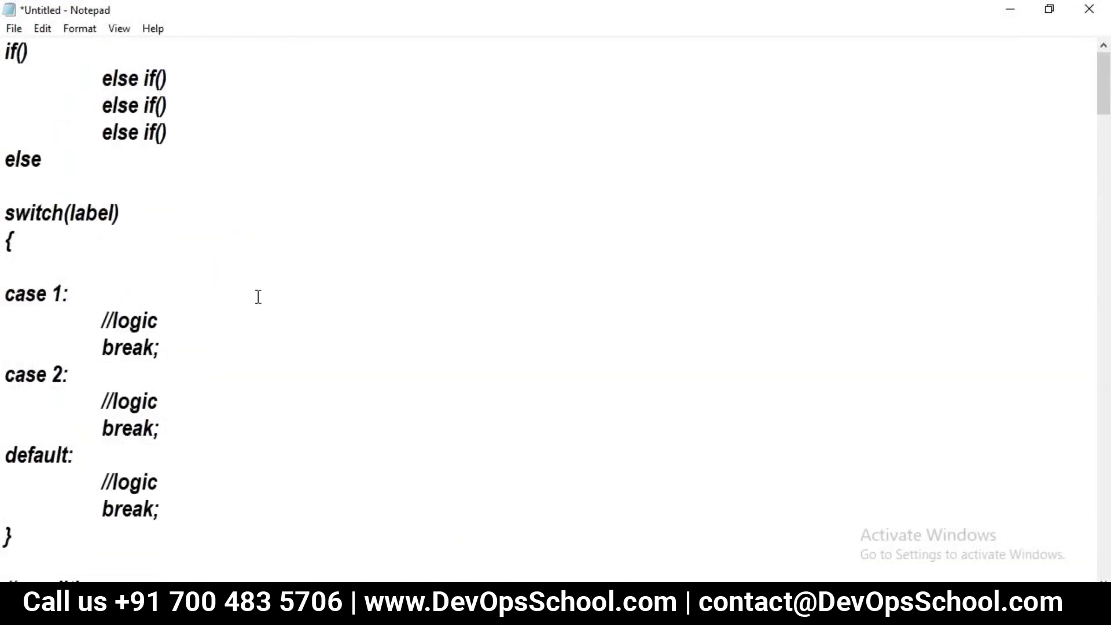
left_click_drag(15, 293, 180, 344)
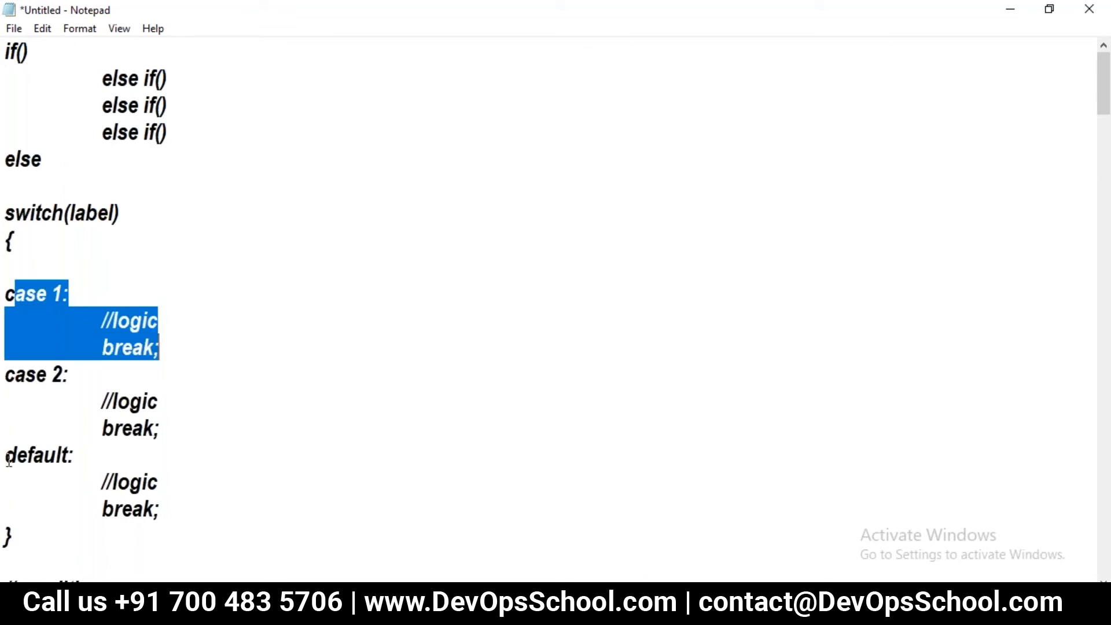
key("alt+Tab")
left_click_drag(7, 454, 315, 511)
key("alt+Tab")
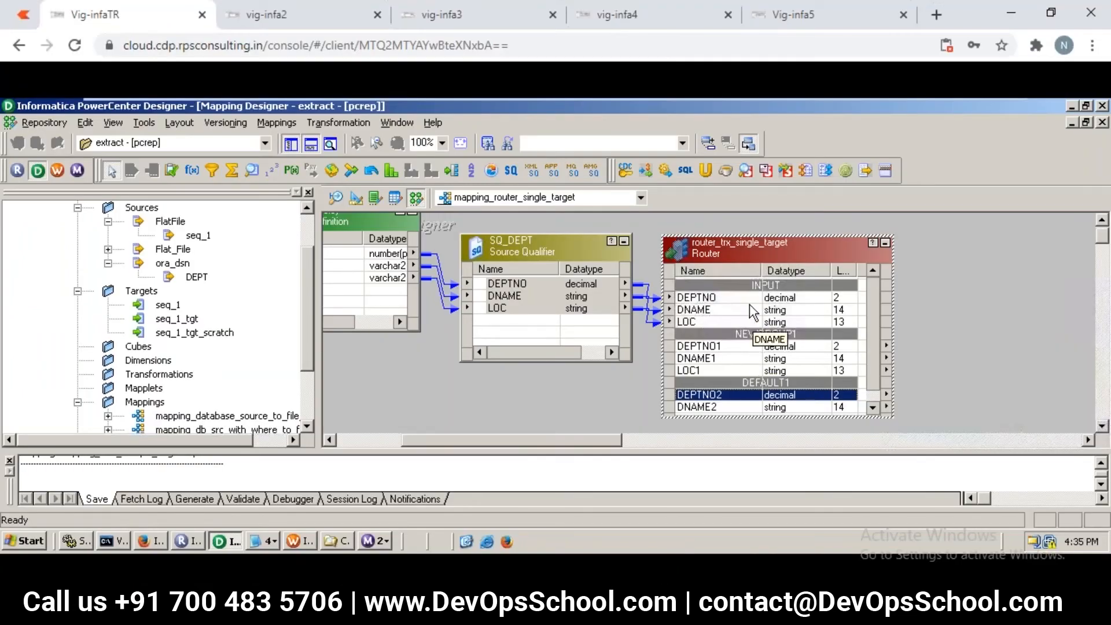
left_click(752, 312)
left_click(752, 346)
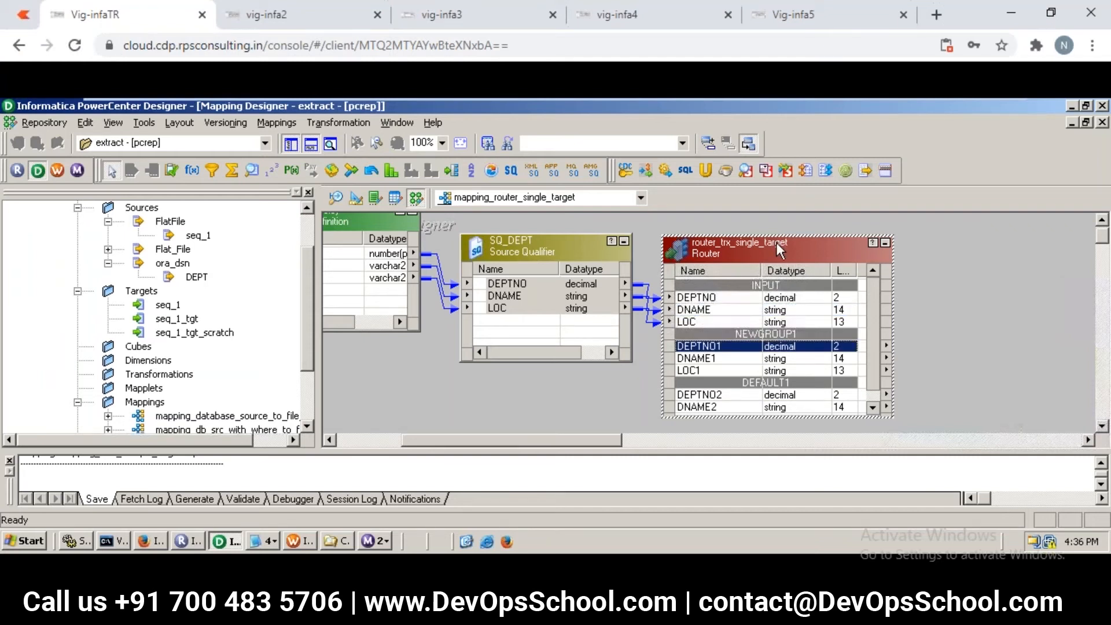
Move the router_trx_single_target router further away from SQ_DEPT and make room beyond it for a target.
scroll(817, 221, "up", 1)
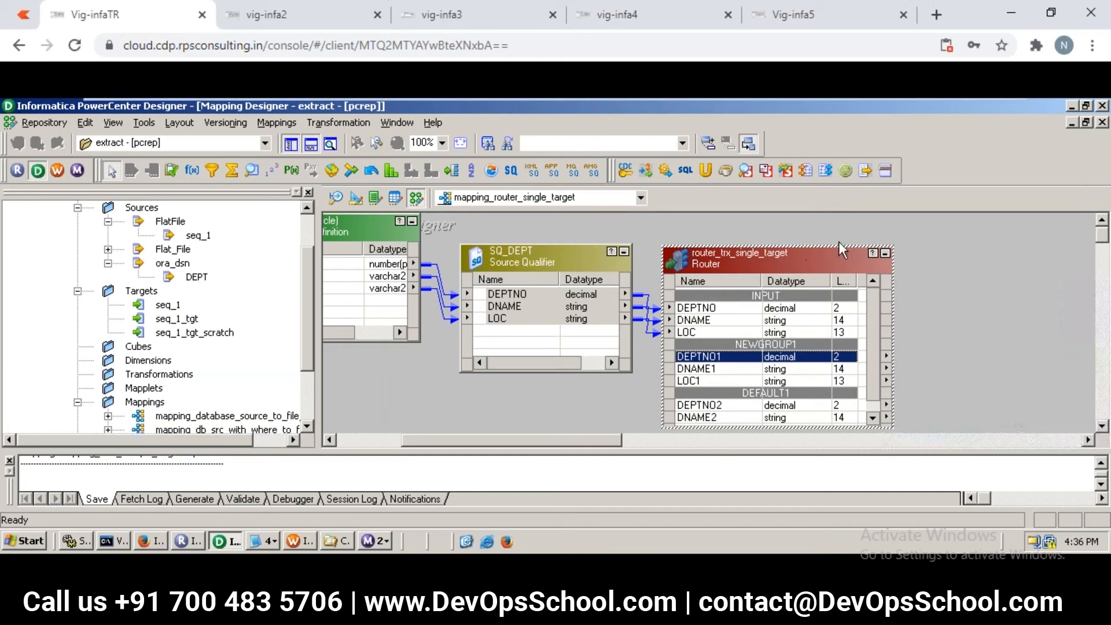
left_click_drag(801, 269, 844, 259)
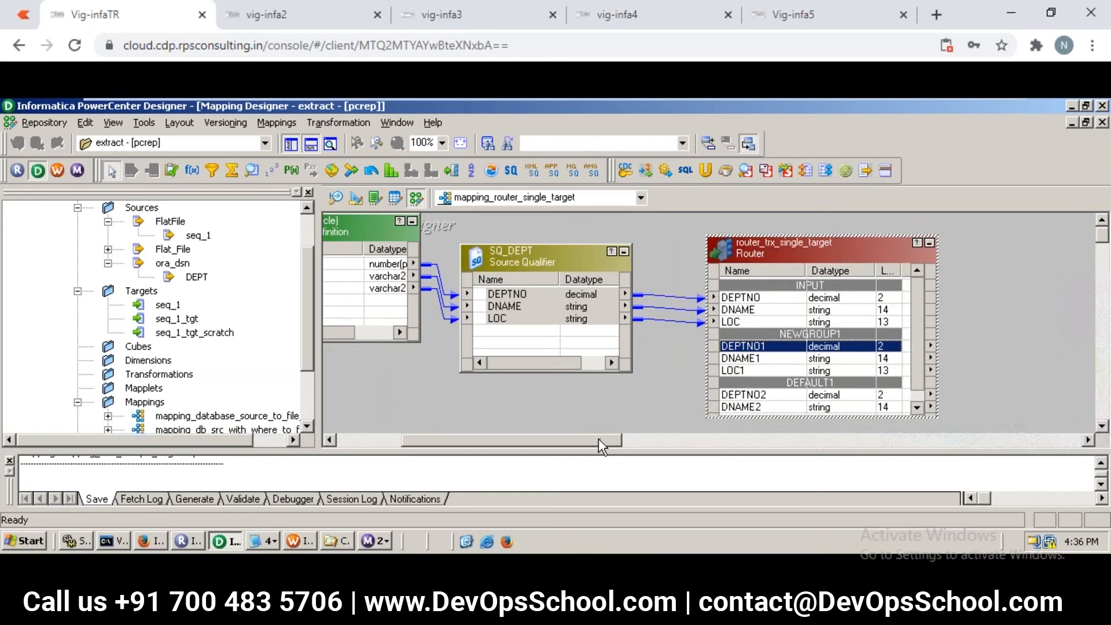
left_click_drag(598, 439, 664, 435)
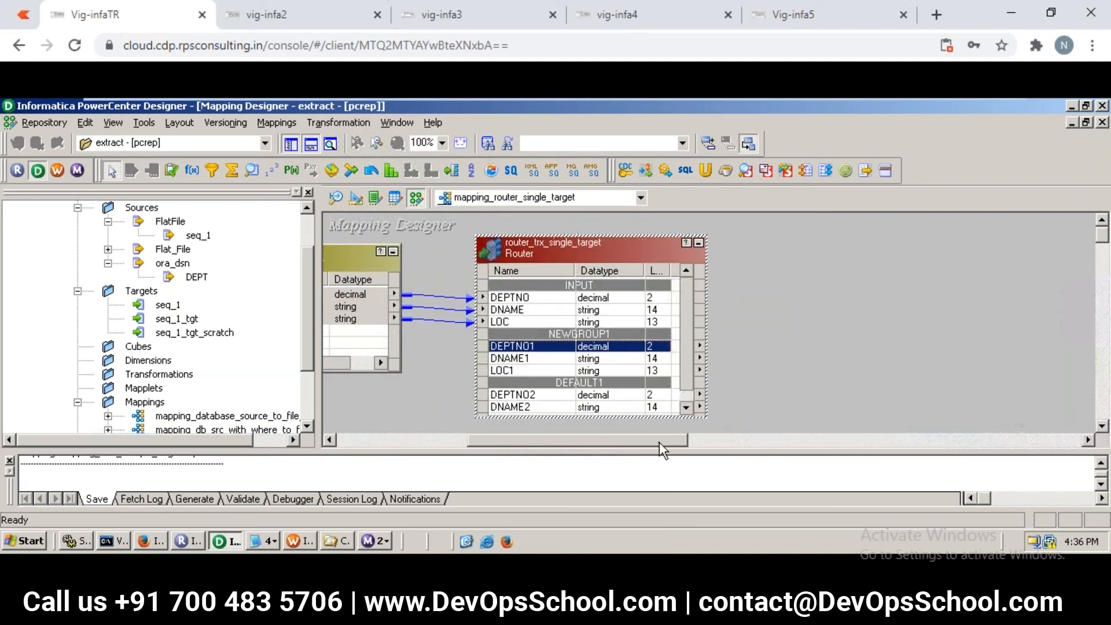
left_click_drag(658, 443, 634, 444)
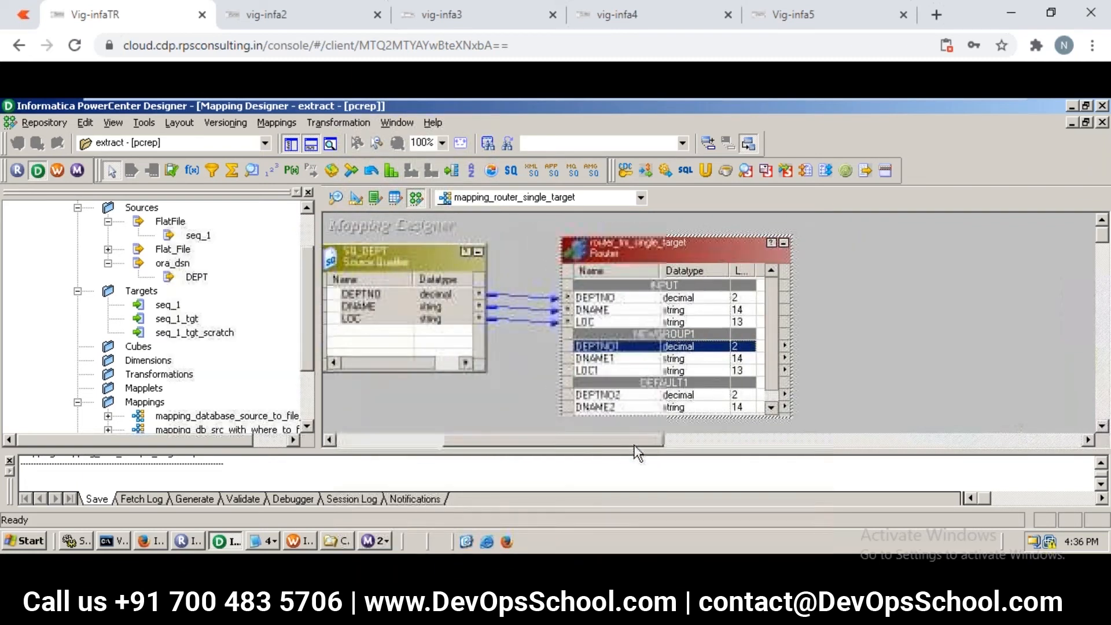
In the vig-infa3 session, accept the router's NEWGROUP1 group, move the router up closer to SQ_DEPT and show its group ports.
left_click(484, 16)
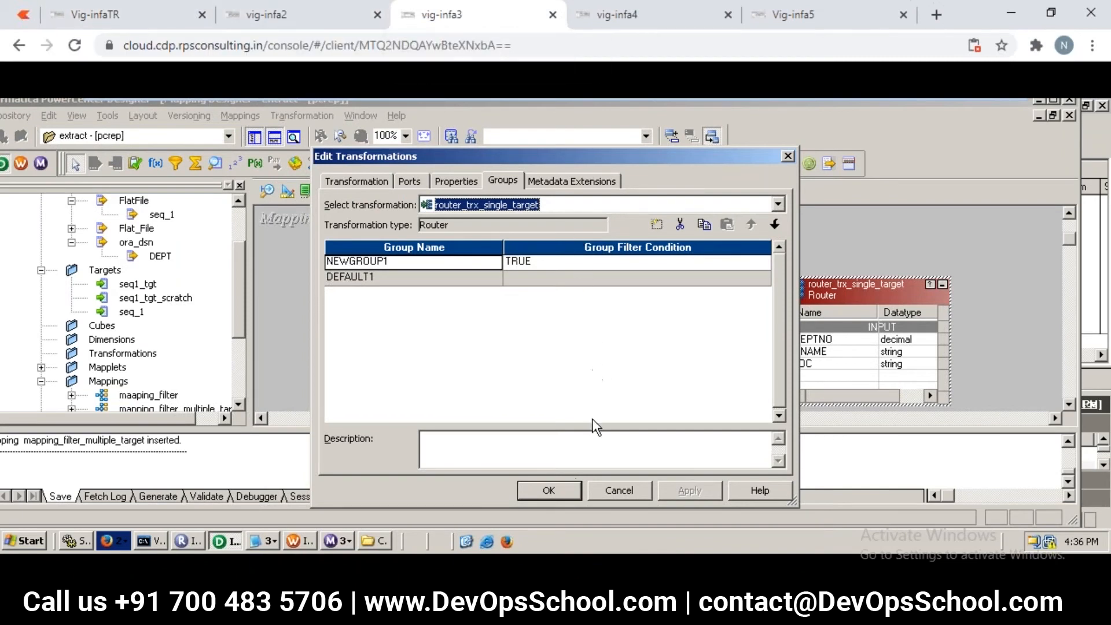
left_click(548, 491)
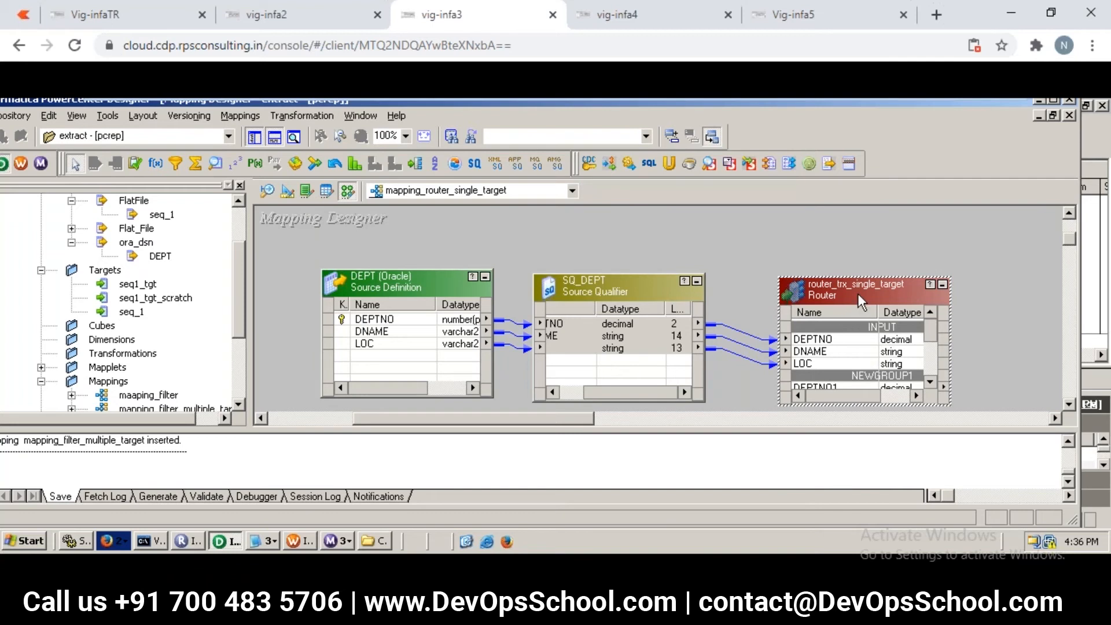
left_click_drag(854, 289, 824, 248)
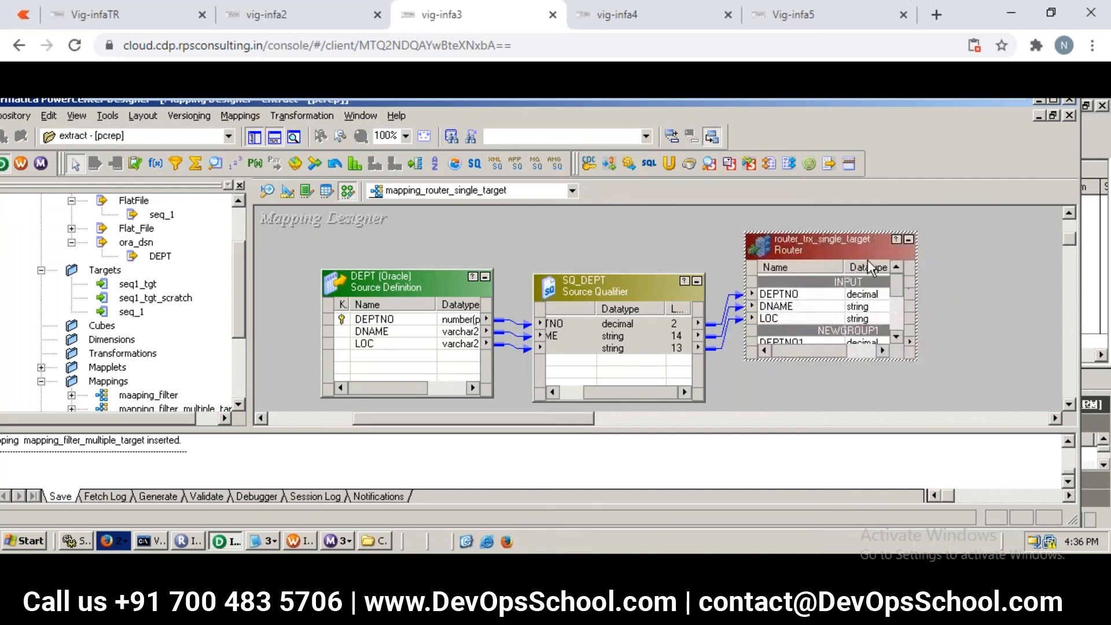
left_click(899, 321)
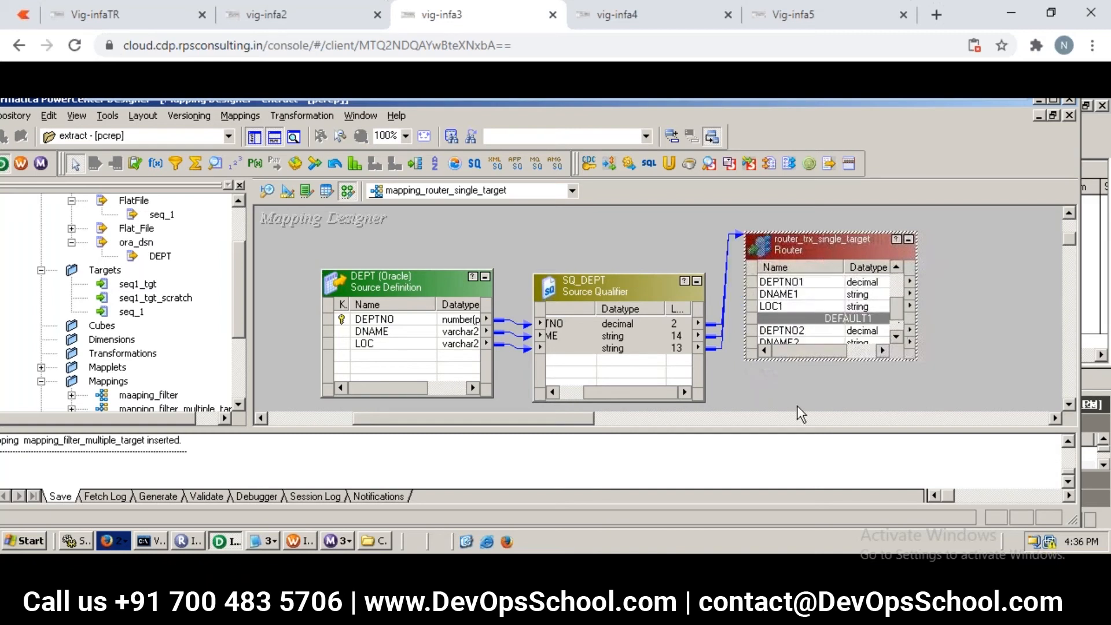
left_click(814, 214)
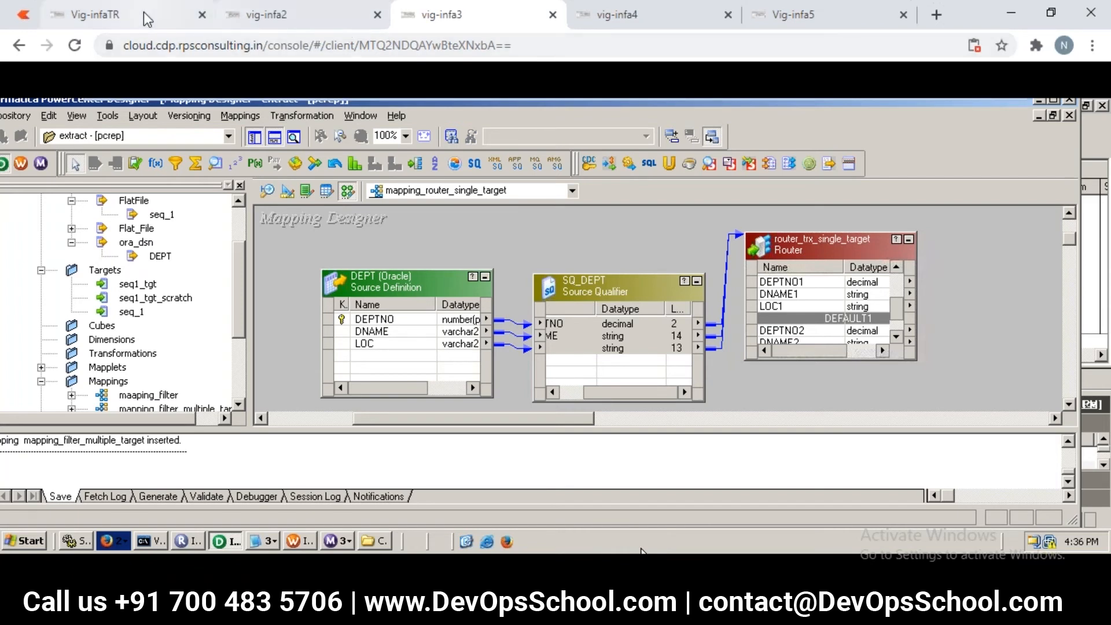
Return to the Vig-infaTR session, add the seq_1_tgt_scratch target to the mapping and align it beside the router.
left_click(126, 13)
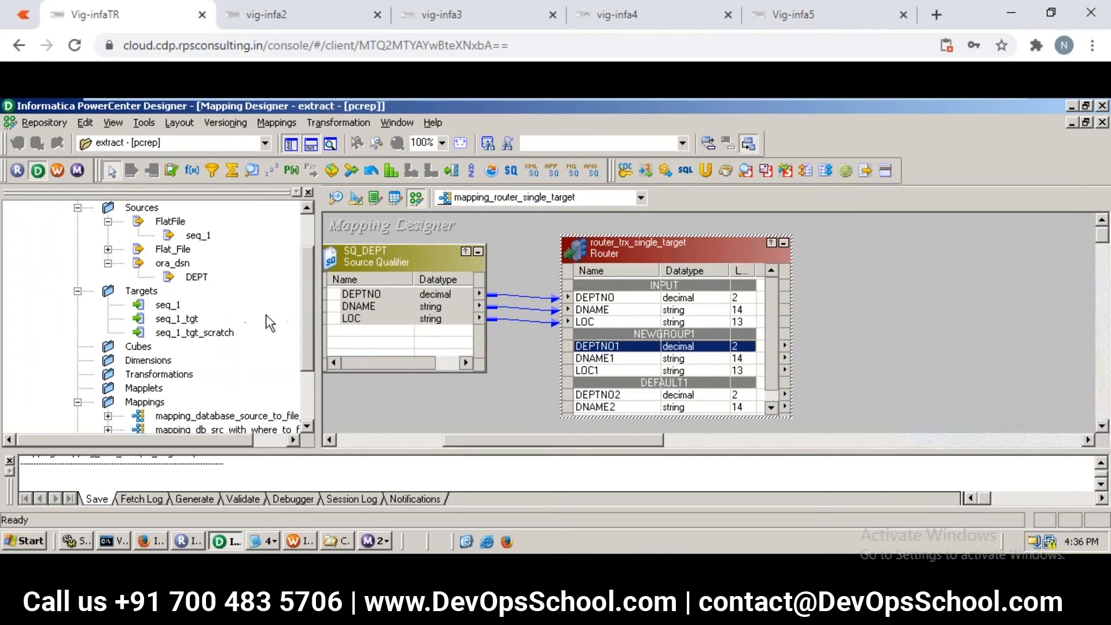
left_click(213, 335)
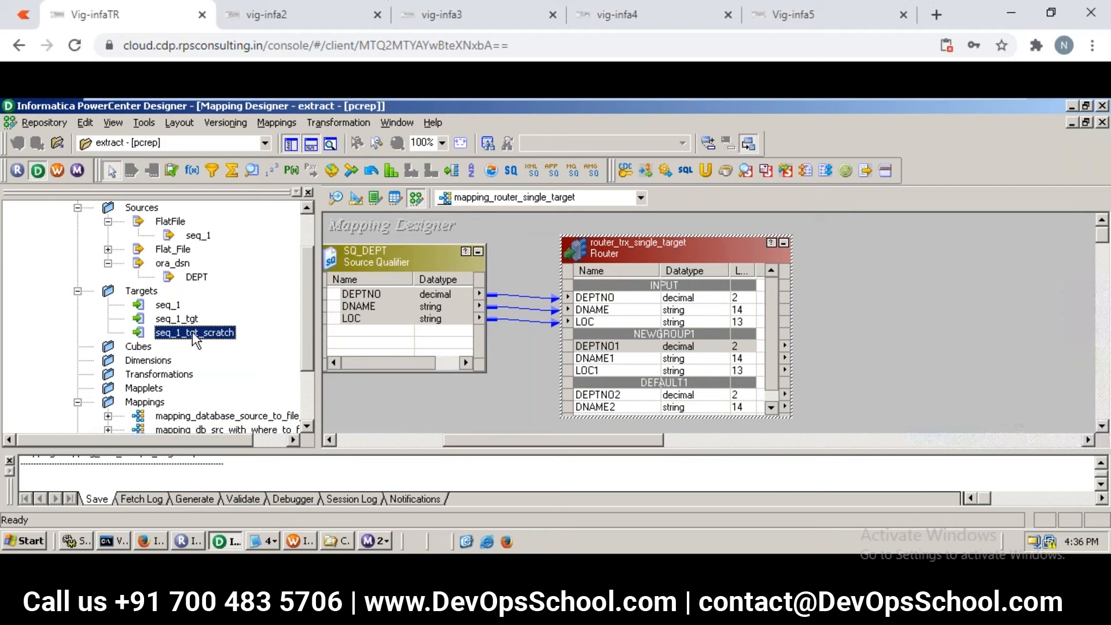
left_click_drag(196, 341, 984, 247)
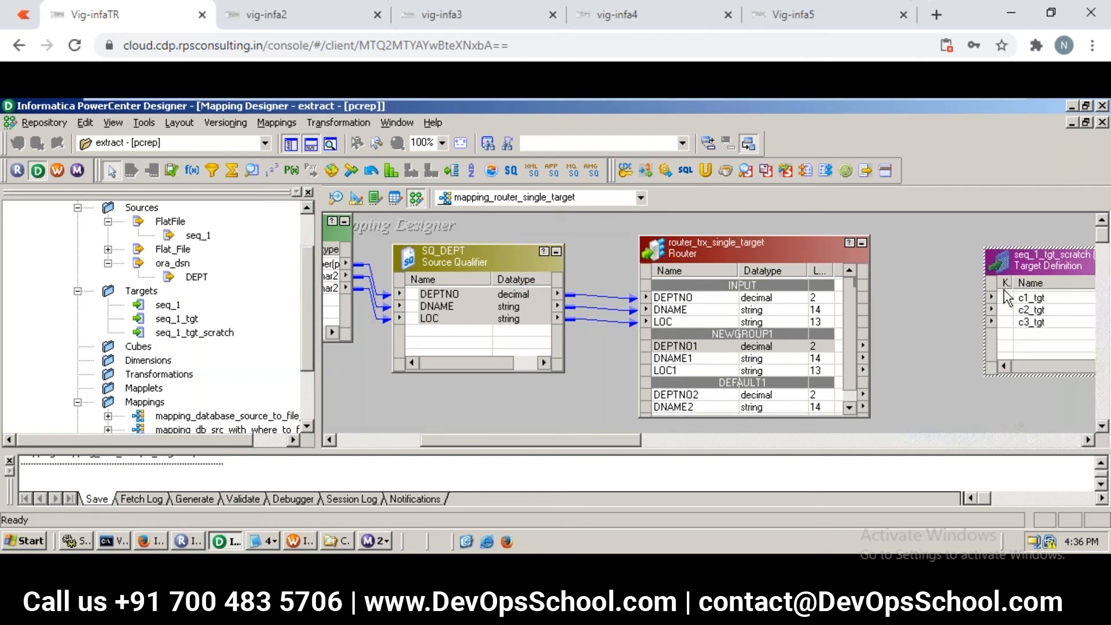
left_click_drag(1039, 267, 985, 249)
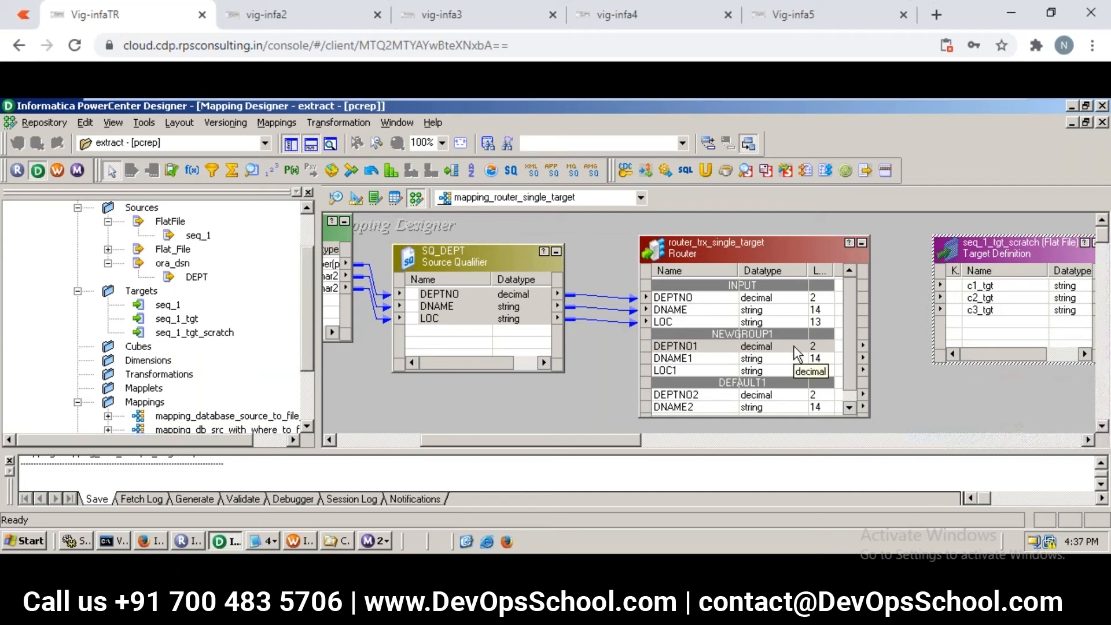
Examine the router's INPUT, NEWGROUP1 and DEFAULT1 ports, then its port definitions and group filter conditions.
left_click(784, 298)
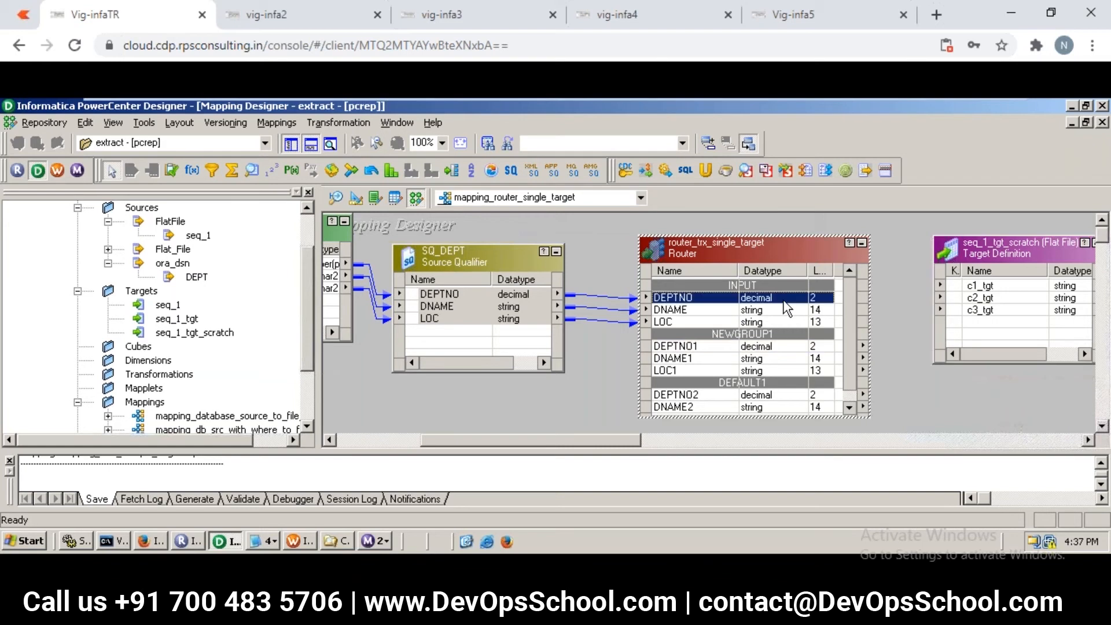
left_click(786, 347)
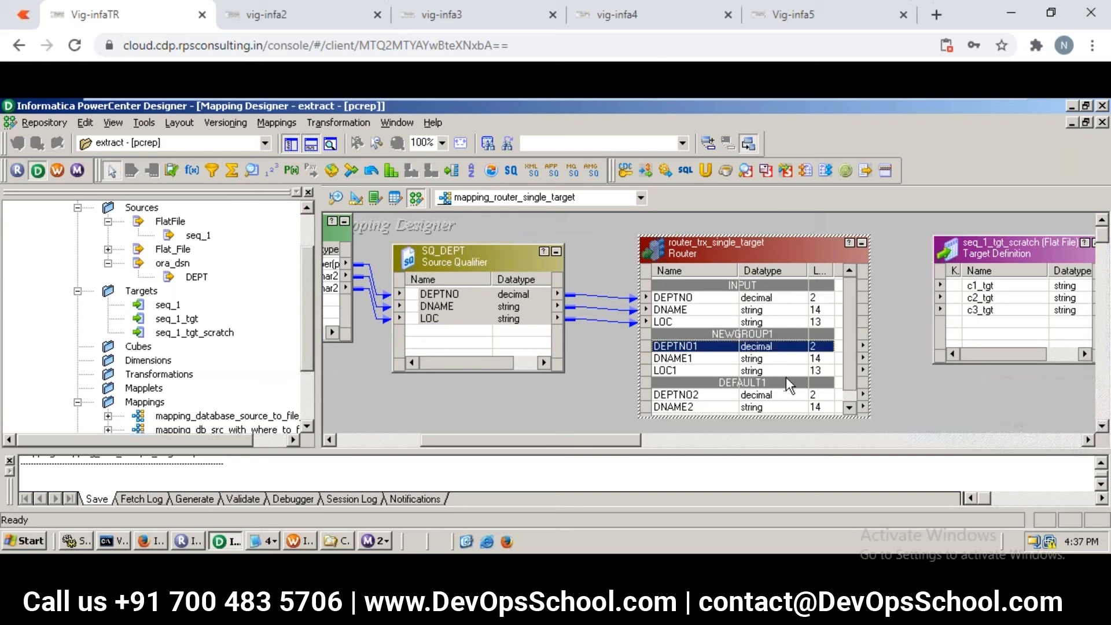
left_click(787, 396)
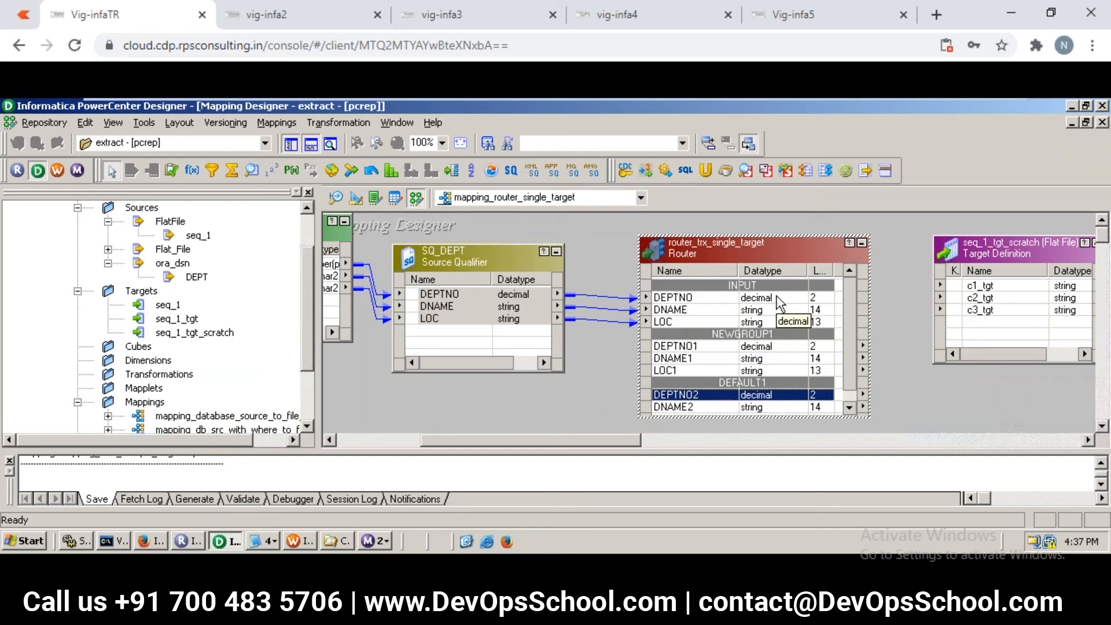
double_click(764, 250)
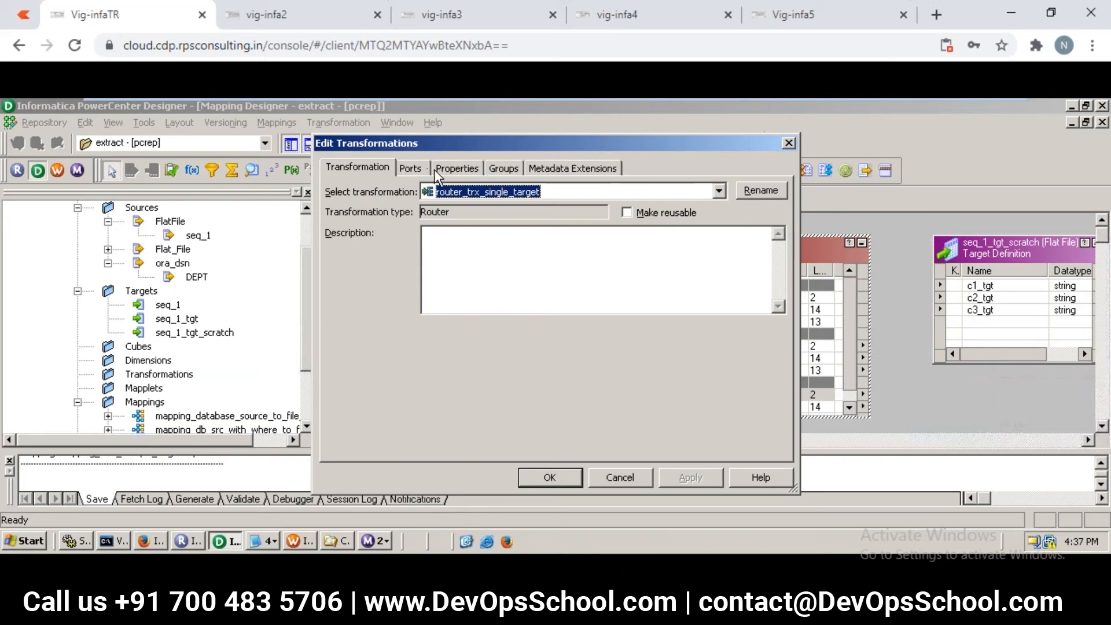
left_click(418, 169)
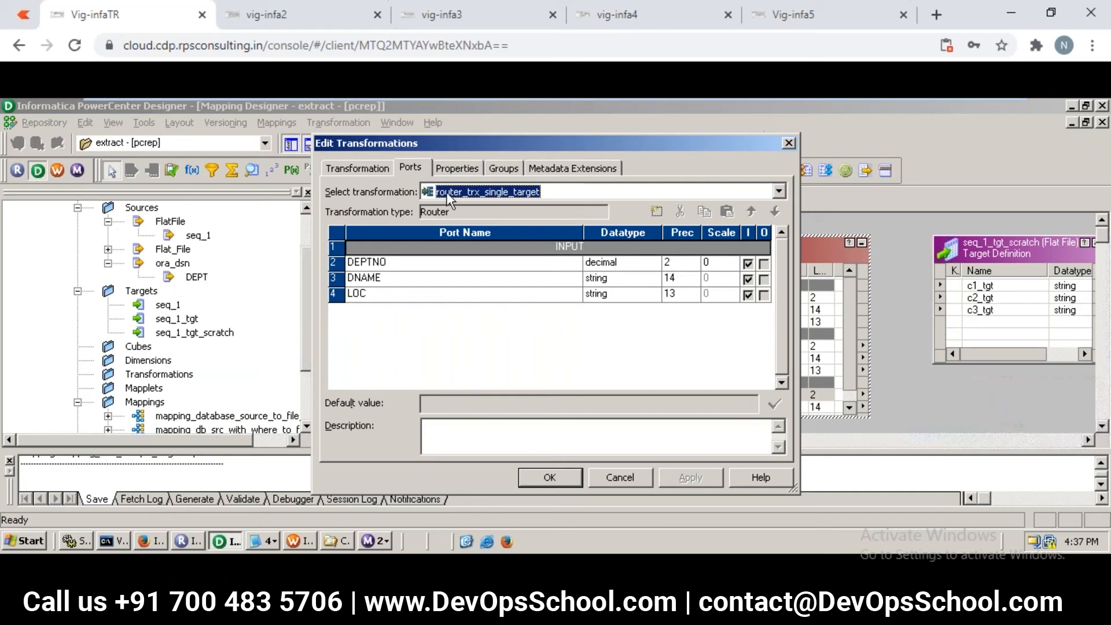
left_click(413, 262)
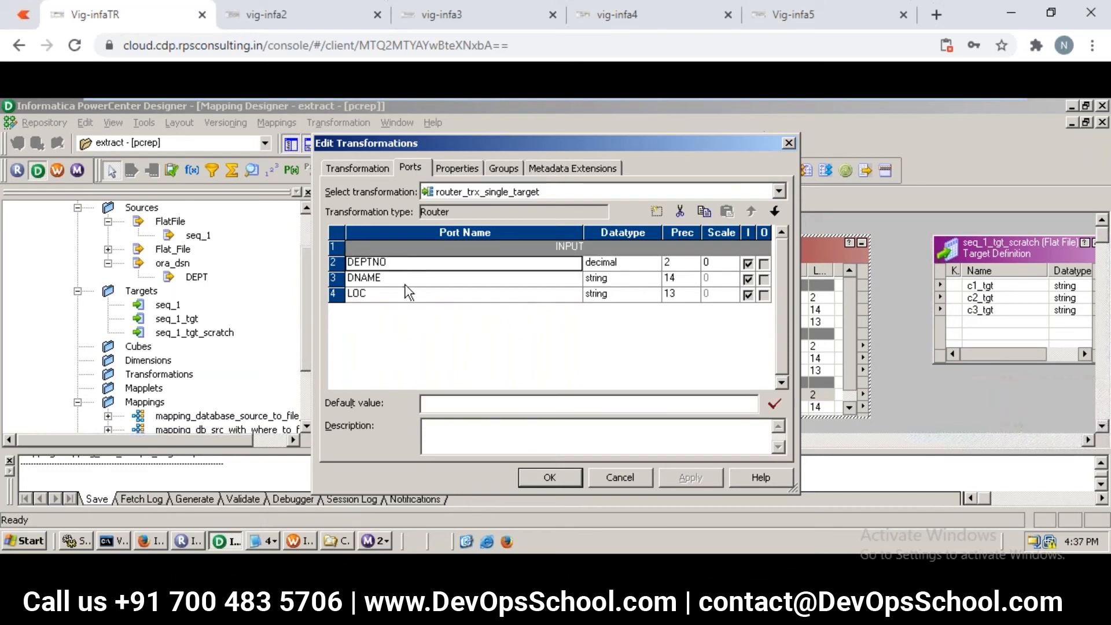
left_click(403, 281)
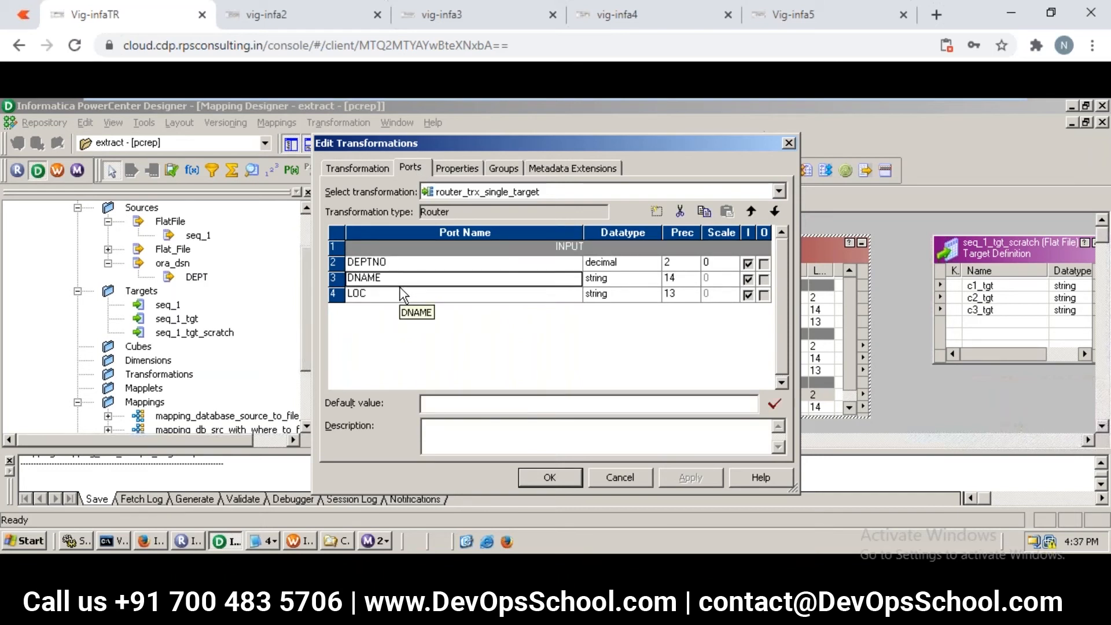
left_click(402, 295)
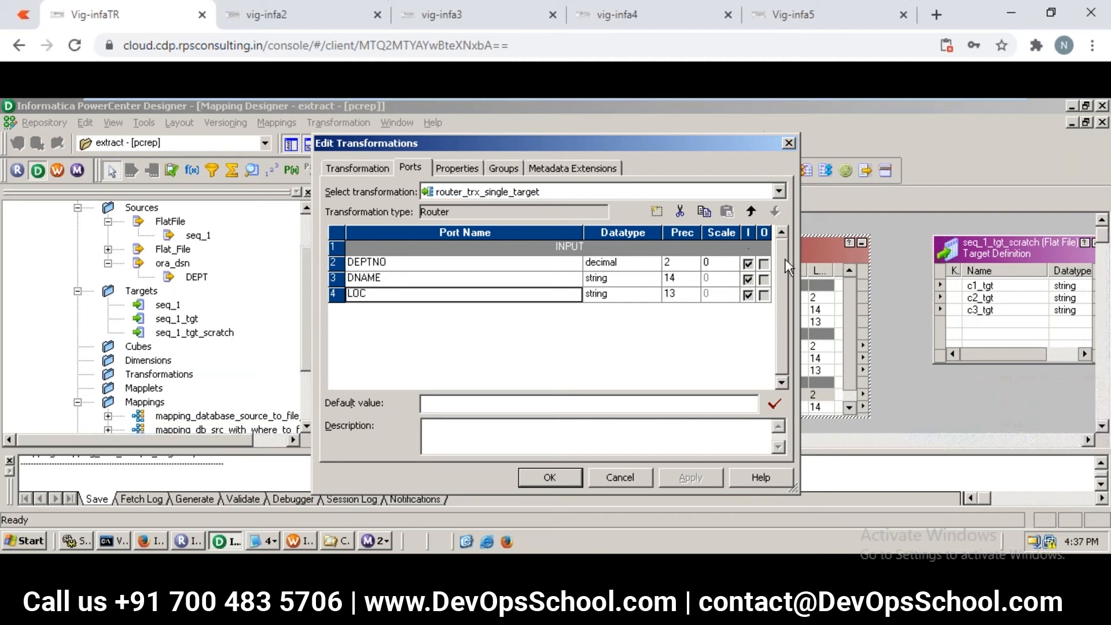
left_click(513, 167)
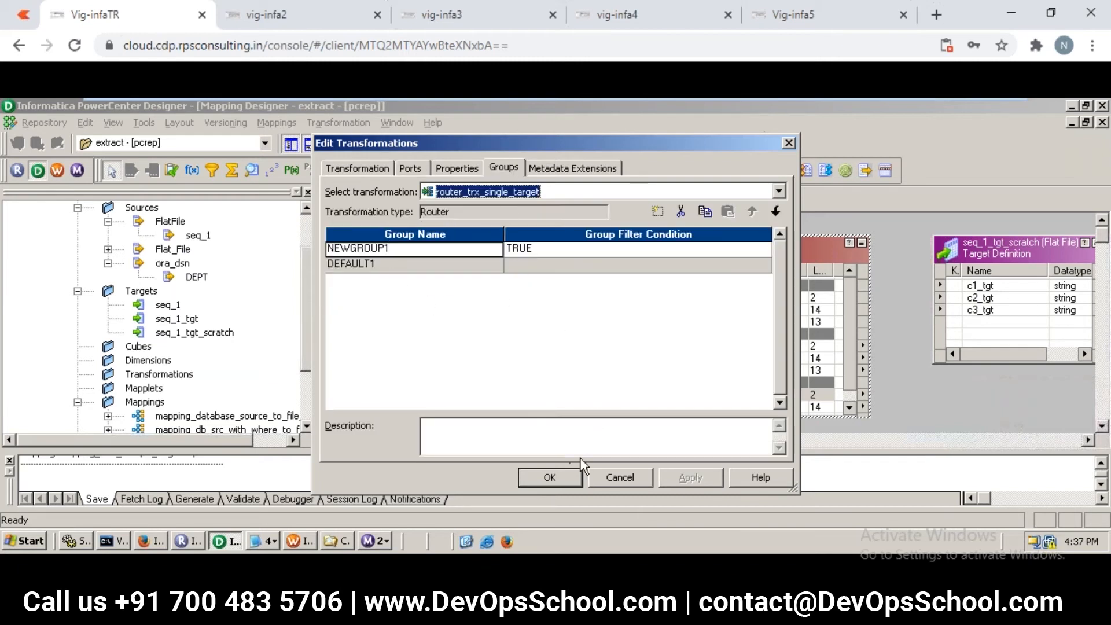
left_click(550, 478)
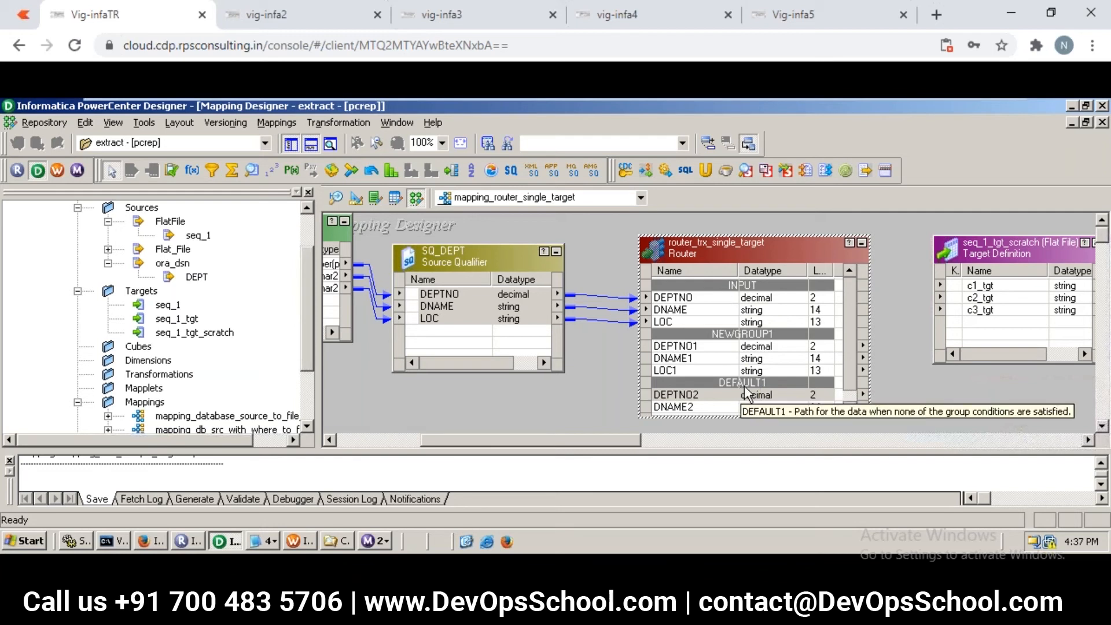
Link the router's NEWGROUP1 ports DEPTNO1, DNAME1 and LOC1 to c1_tgt, c2_tgt and c3_tgt in seq_1_tgt_scratch.
left_click(791, 349)
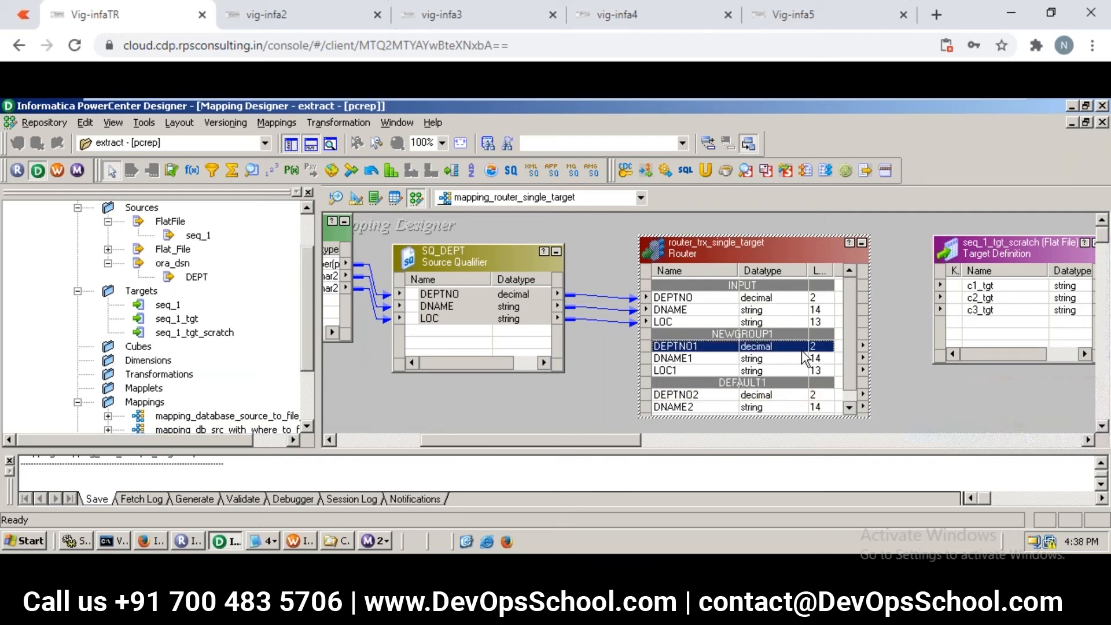
left_click(798, 373, "shift")
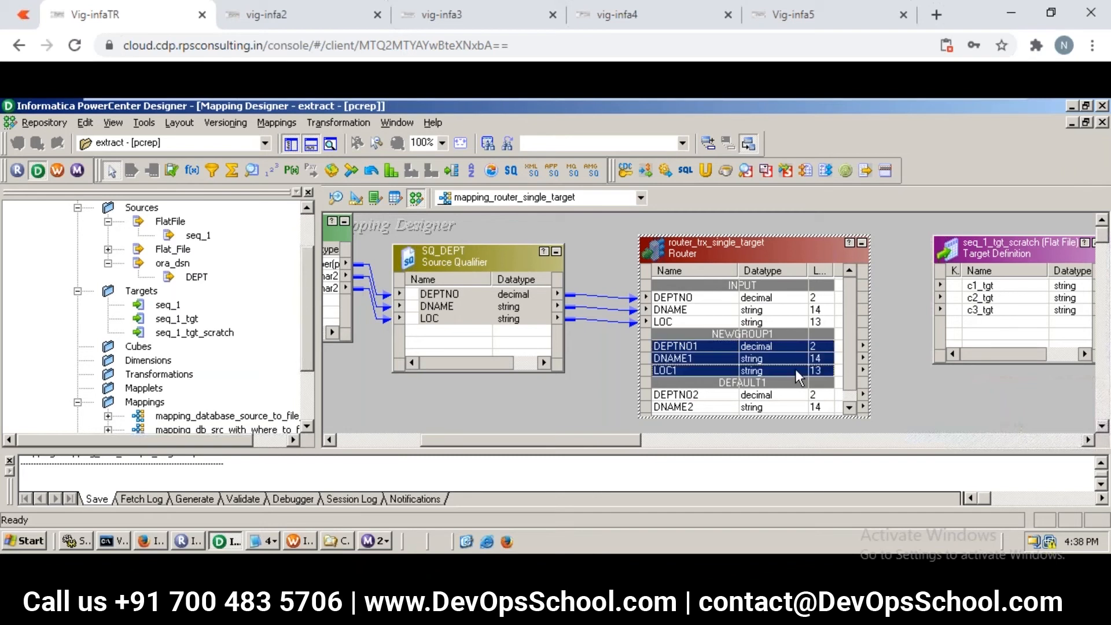
left_click_drag(799, 349, 972, 287)
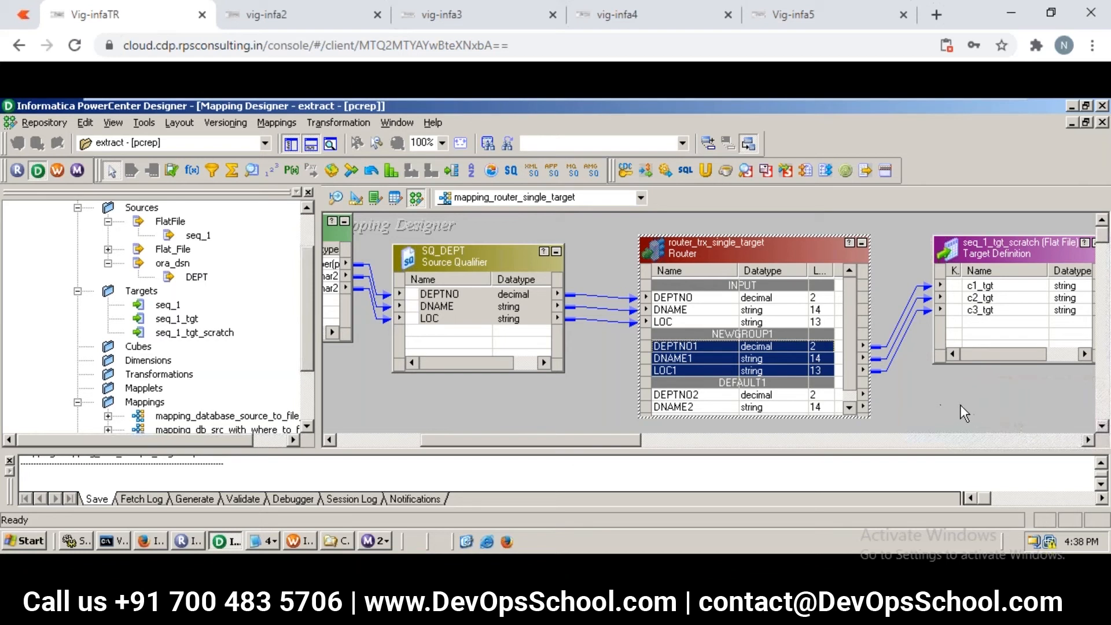
left_click(940, 405)
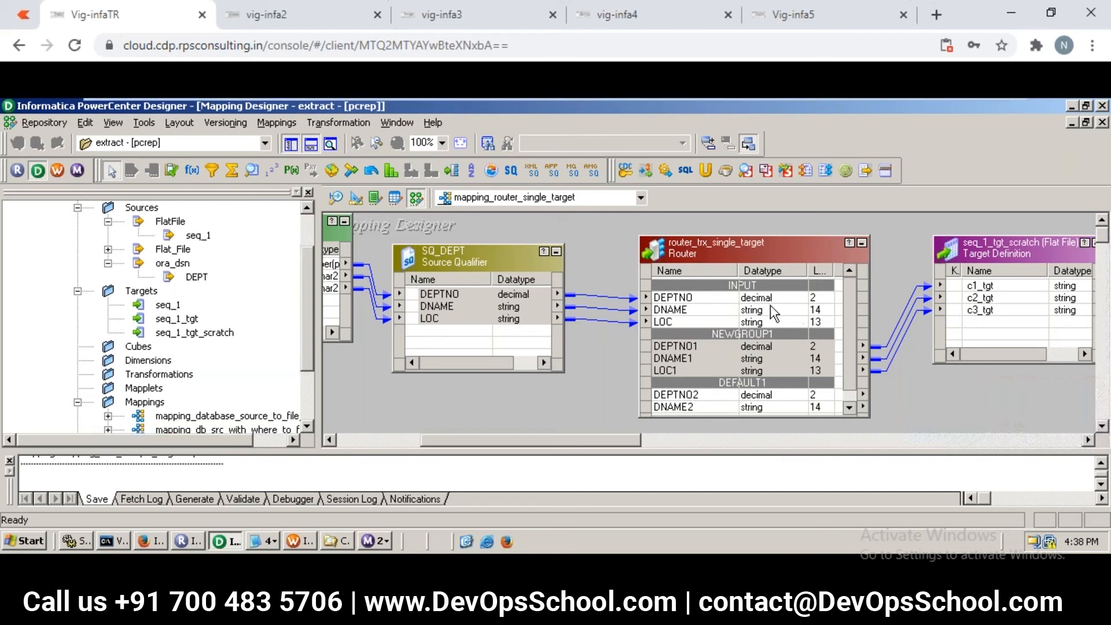
left_click(738, 254)
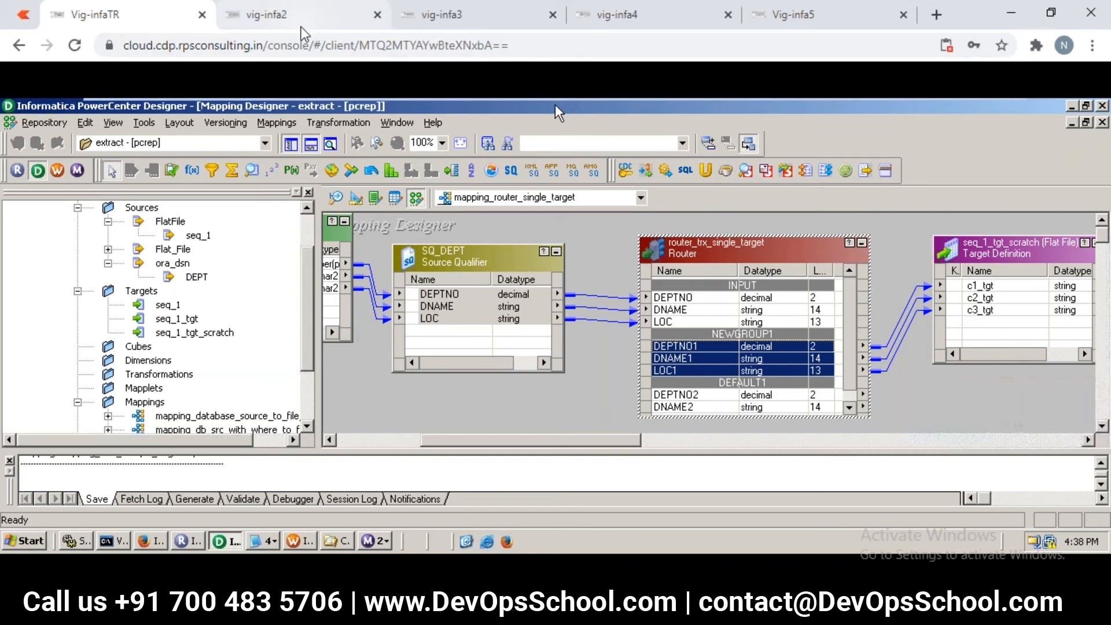
Check the router-to-target links in the vig-infa2, vig-infa3 and vig-infa4 sessions' mappings.
left_click(359, 17)
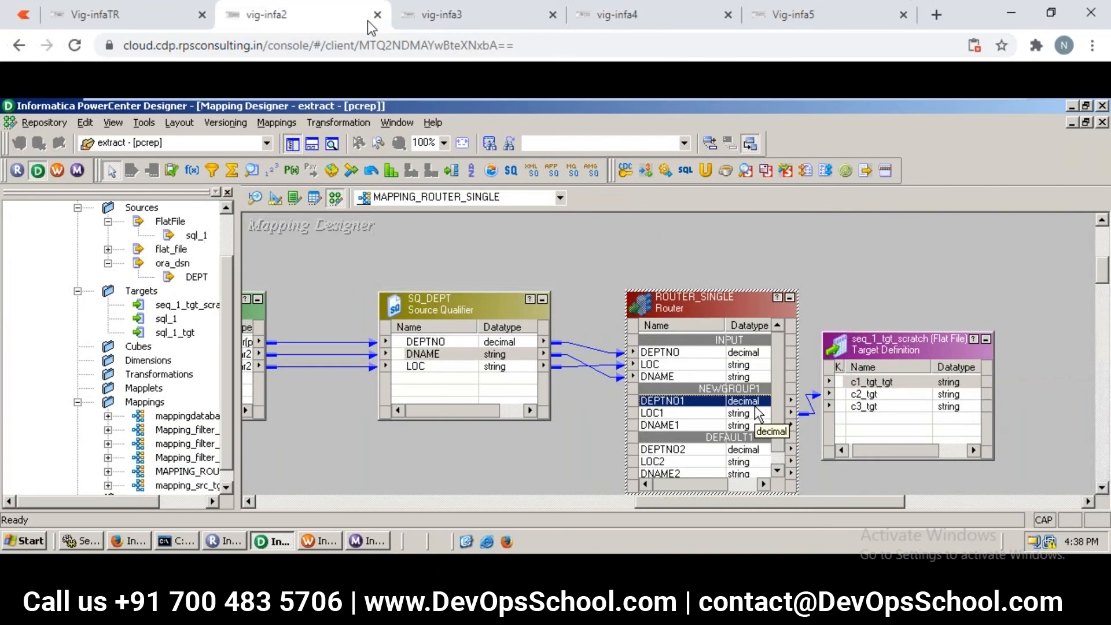
left_click(446, 26)
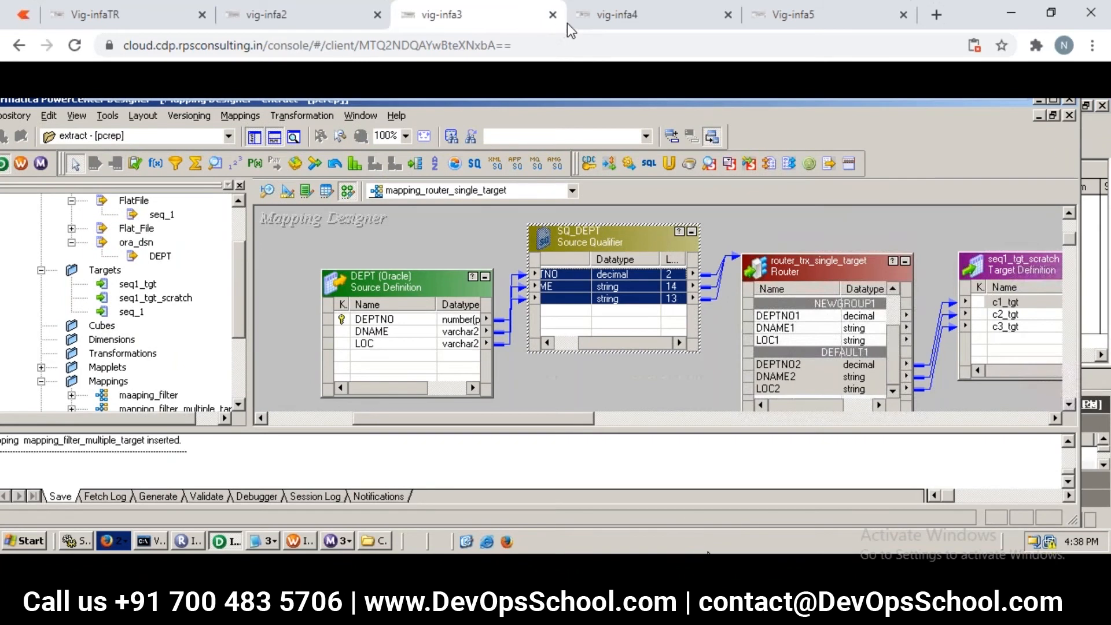
left_click(596, 26)
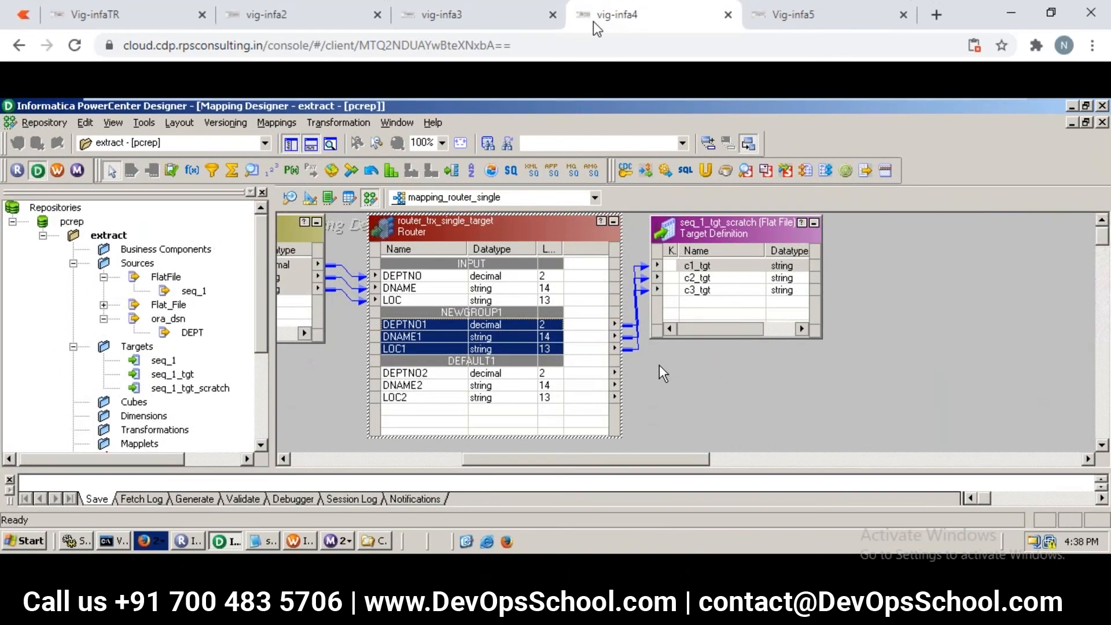
Return to the Vig-infaTR session, deselect the router ports and save mapping_router_single_target.
left_click(128, 16)
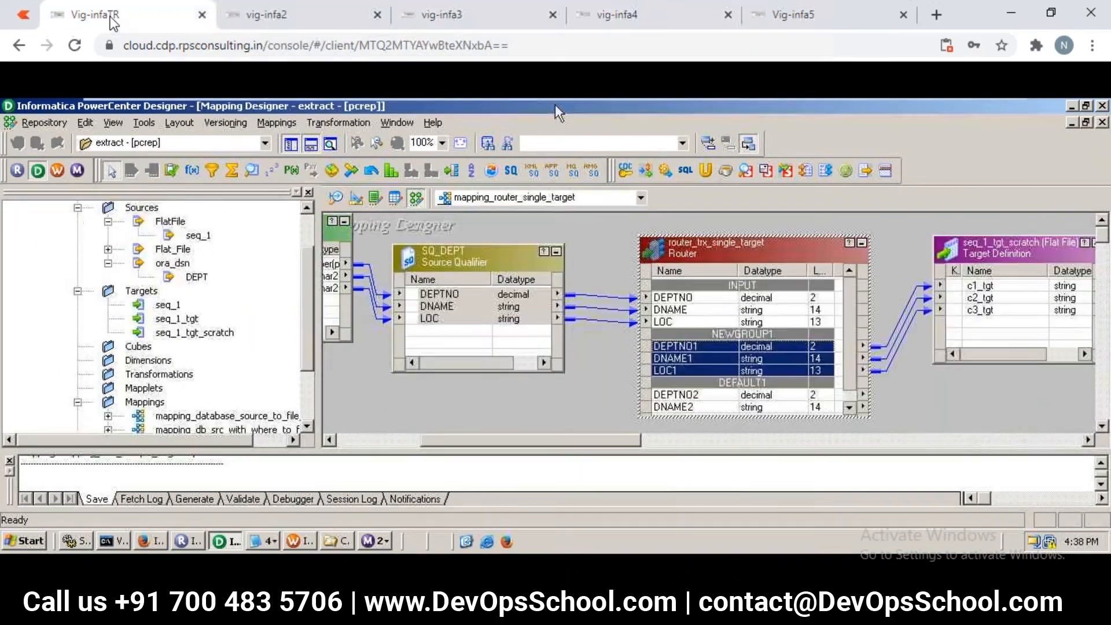
left_click(403, 420)
key("ctrl+s")
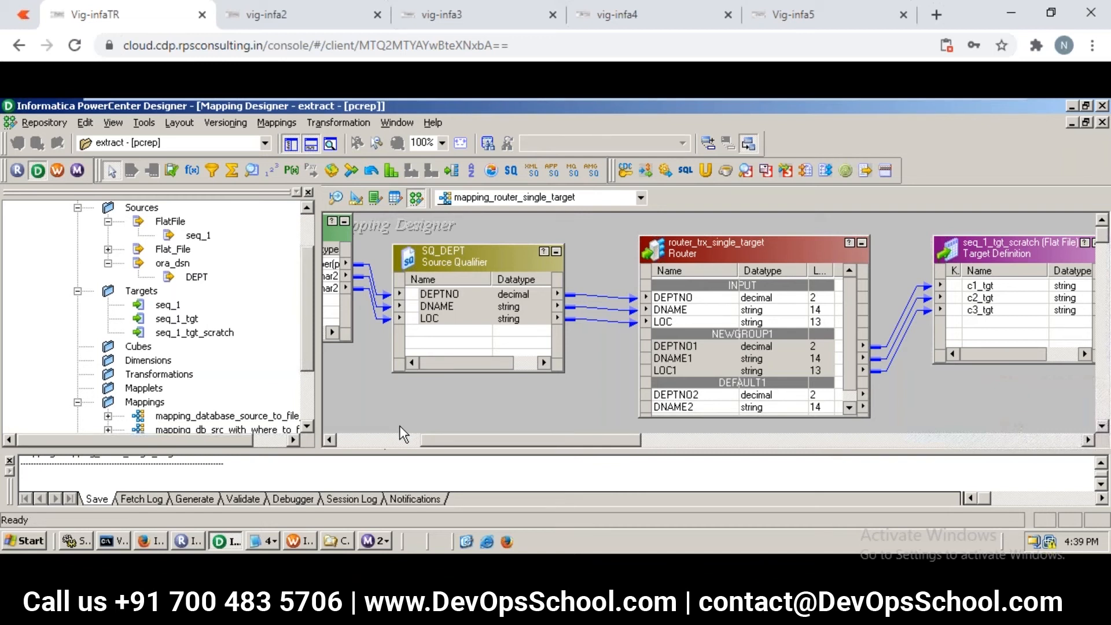
Switch to PowerCenter Workflow Manager and create a new workflow named workflow_router_trx.
left_click(306, 542)
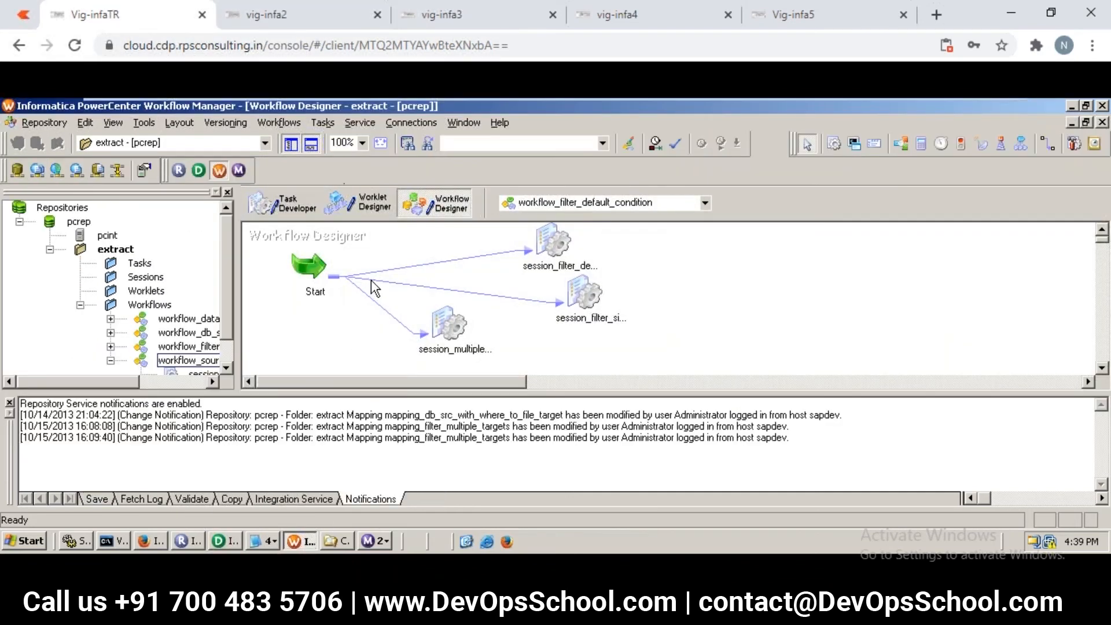
left_click(277, 123)
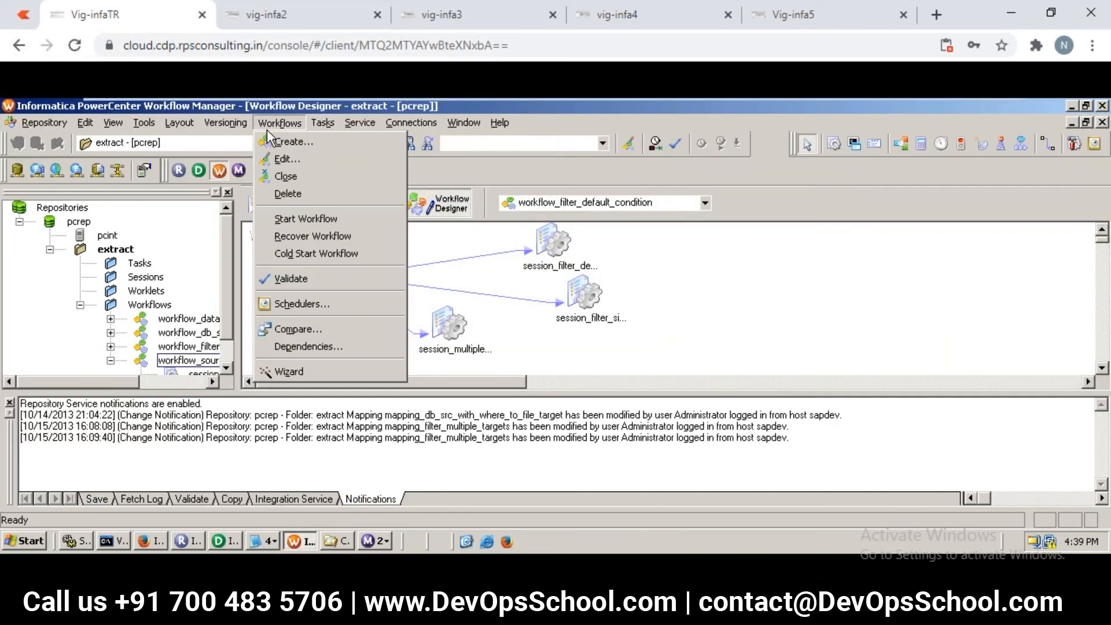
left_click(281, 145)
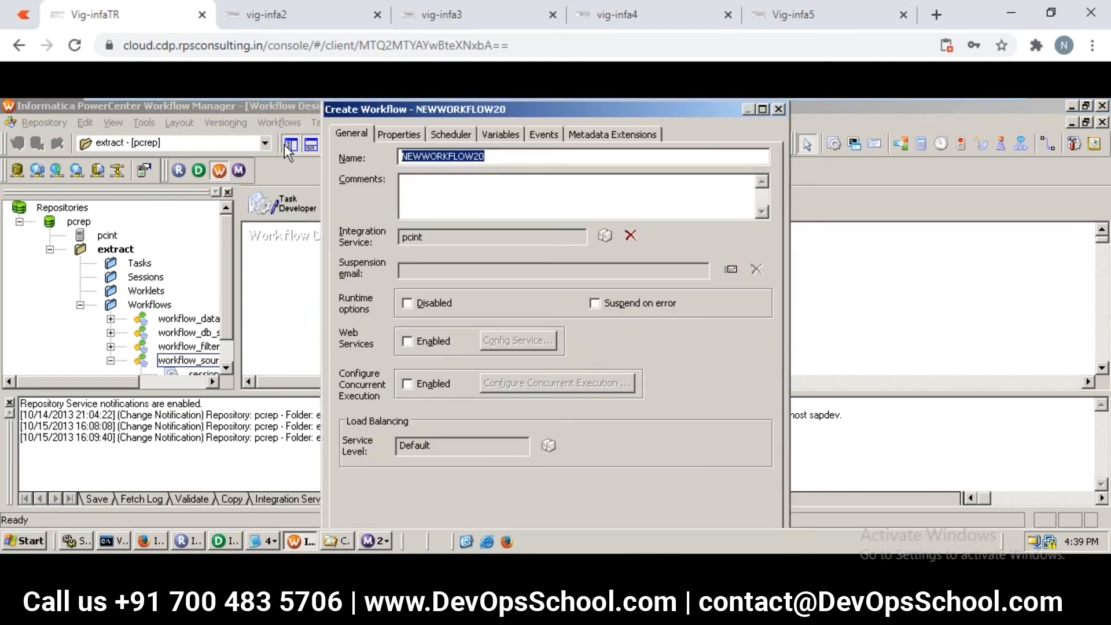
type("work")
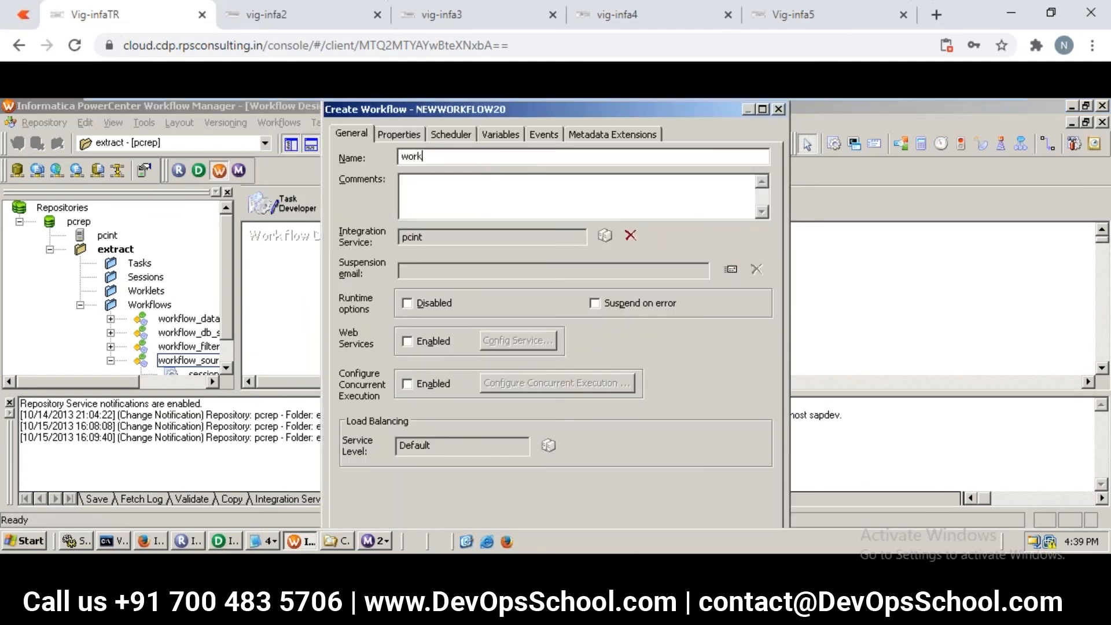
type("flow_router_trx")
key("Return")
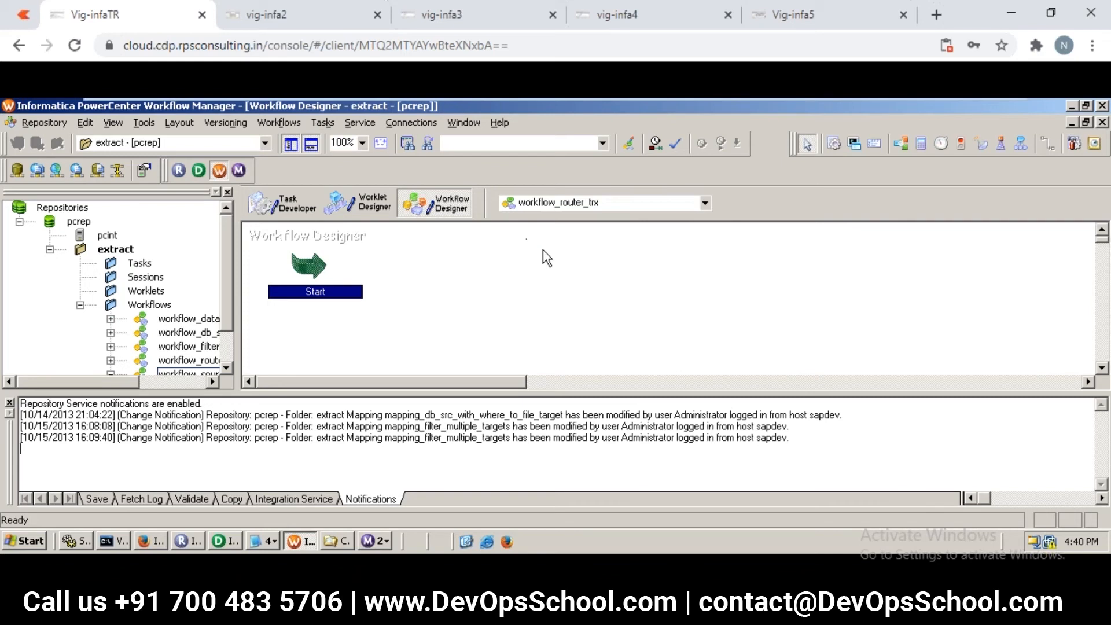
Start a new Session task in the workflow and name it session_router_trx_single_target.
left_click(323, 122)
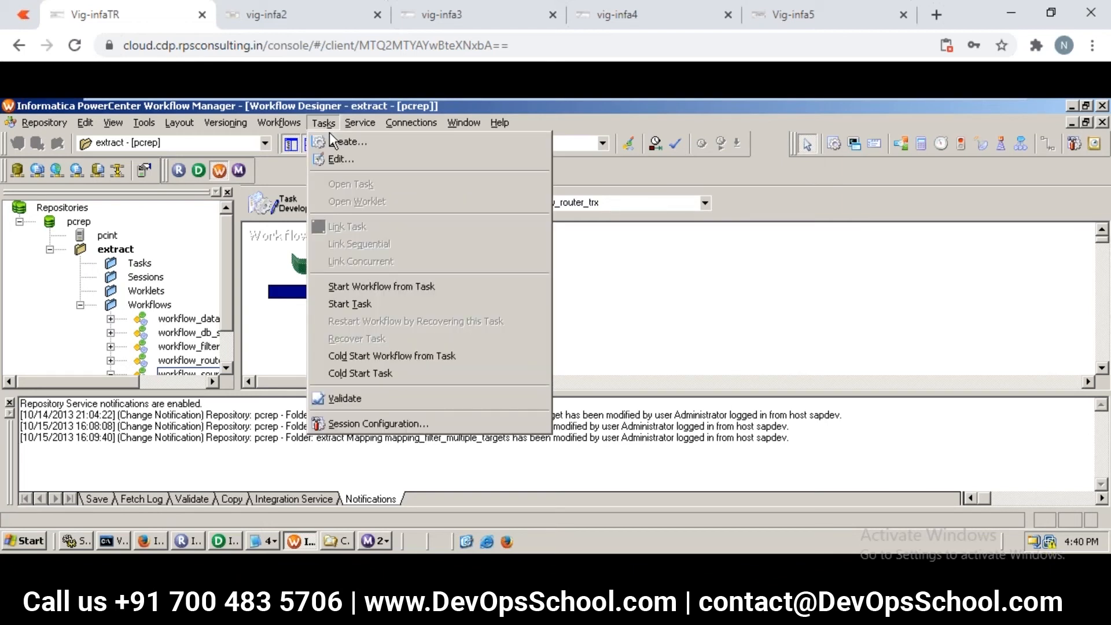
left_click(342, 144)
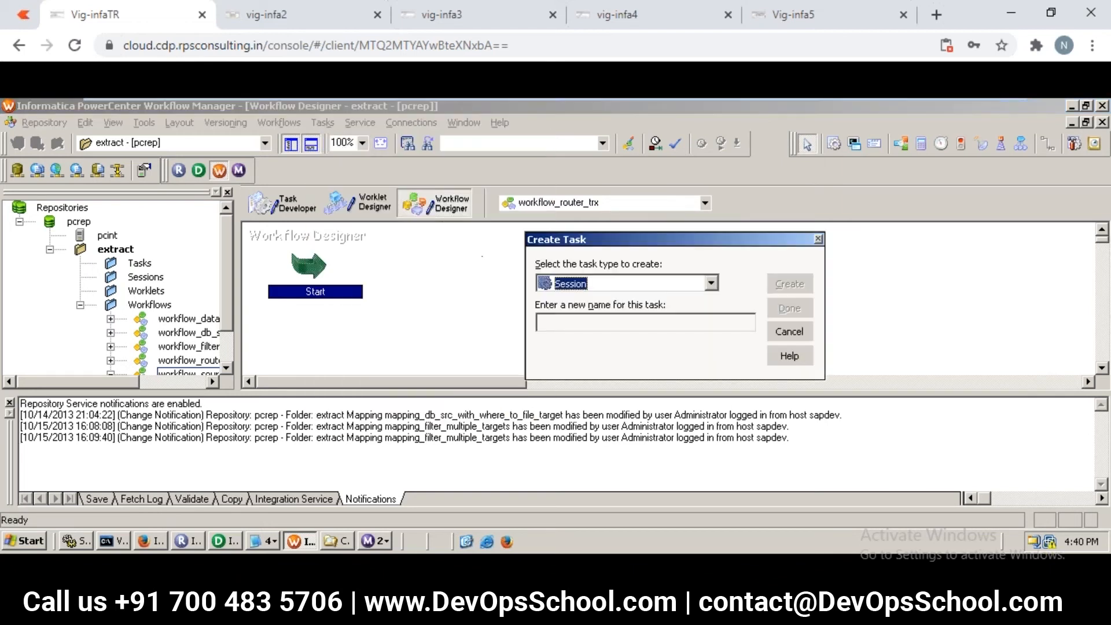
left_click(656, 326)
type("sessio")
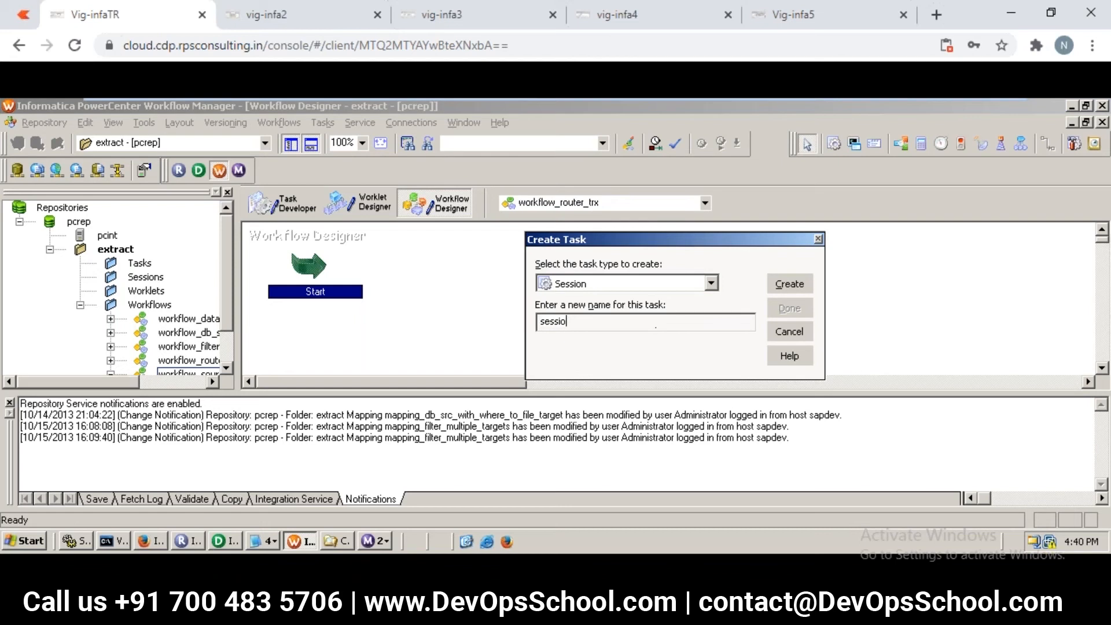
type("n_router_trx_single_target")
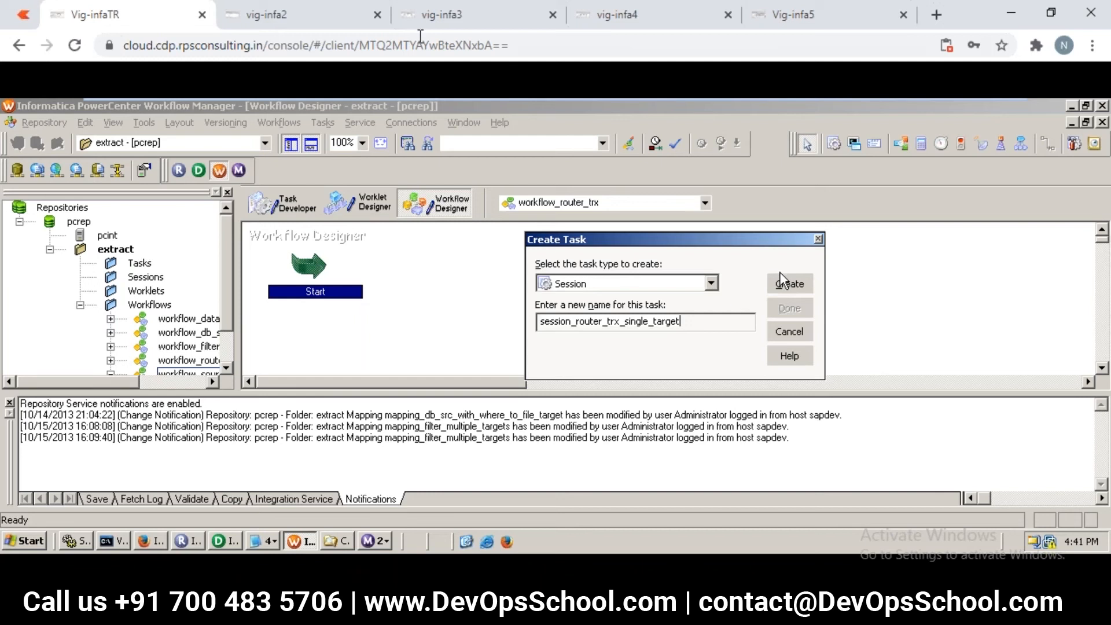
Check the router workflow and its session task in the vig-infa2 and vig-infa3 sessions.
left_click(318, 21)
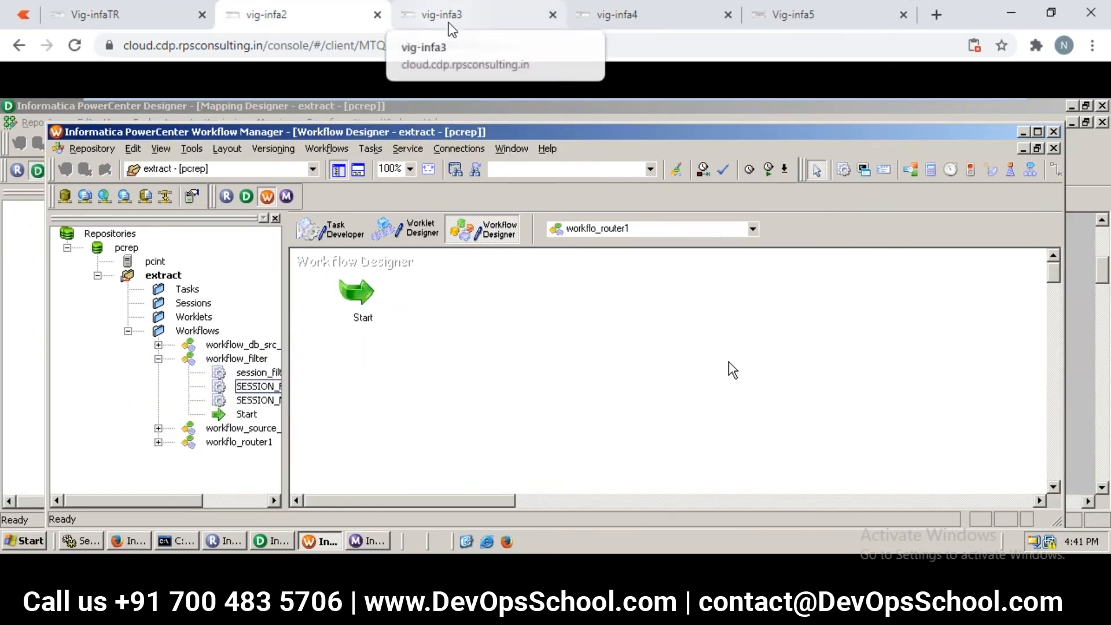
left_click(370, 149)
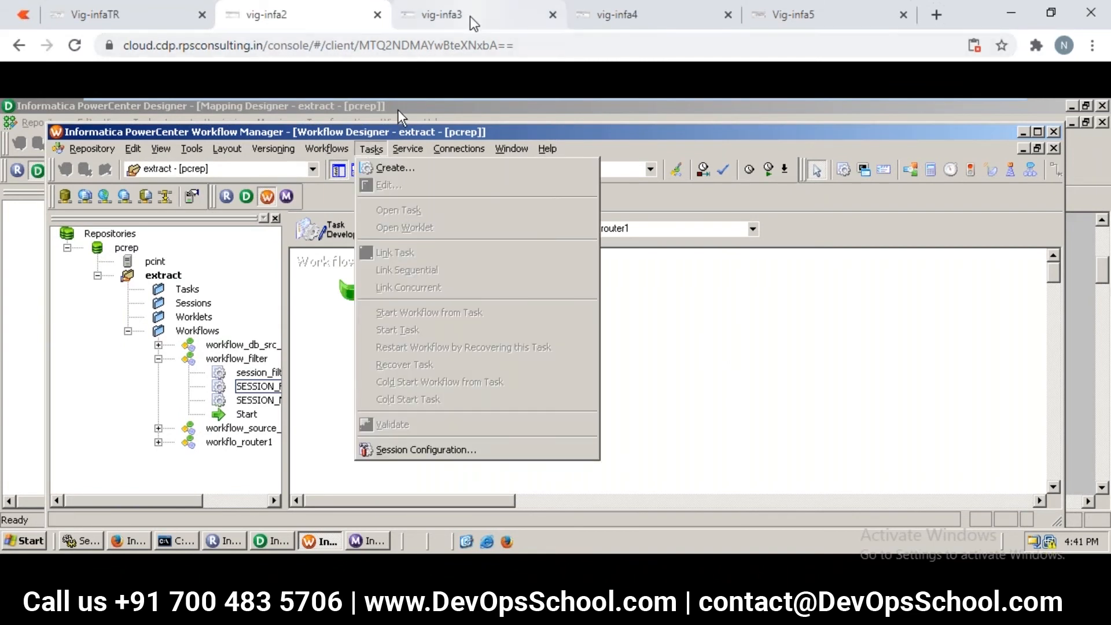
left_click(518, 18)
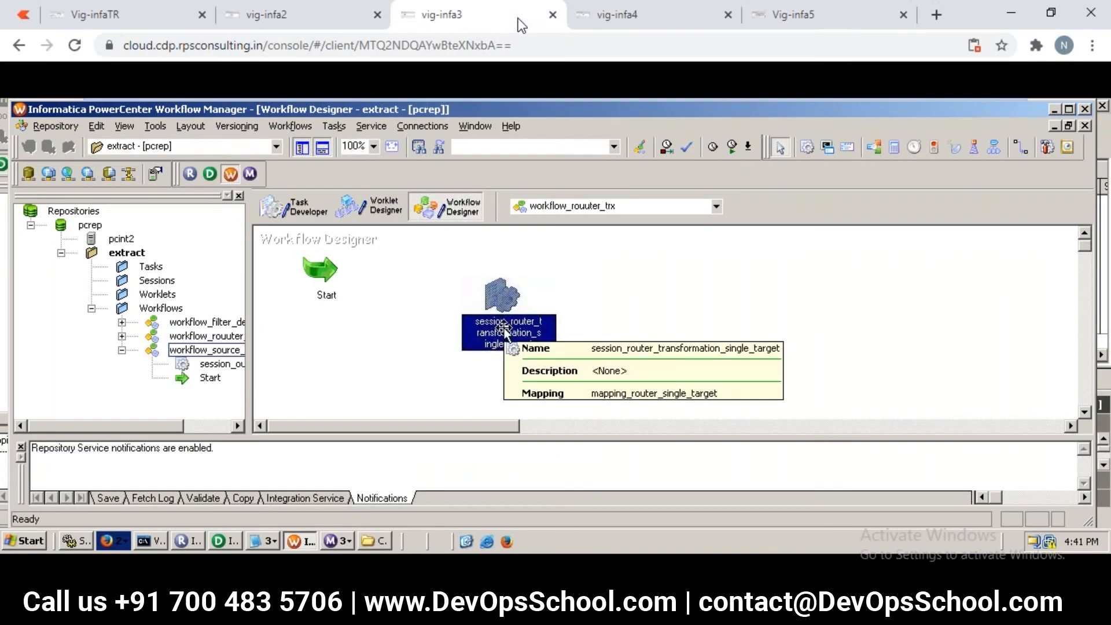
Switch to the Vig-infaTR desktop and create the session task session_router_trx_single_target with the mapping mapping_router_single_target.
left_click(612, 17)
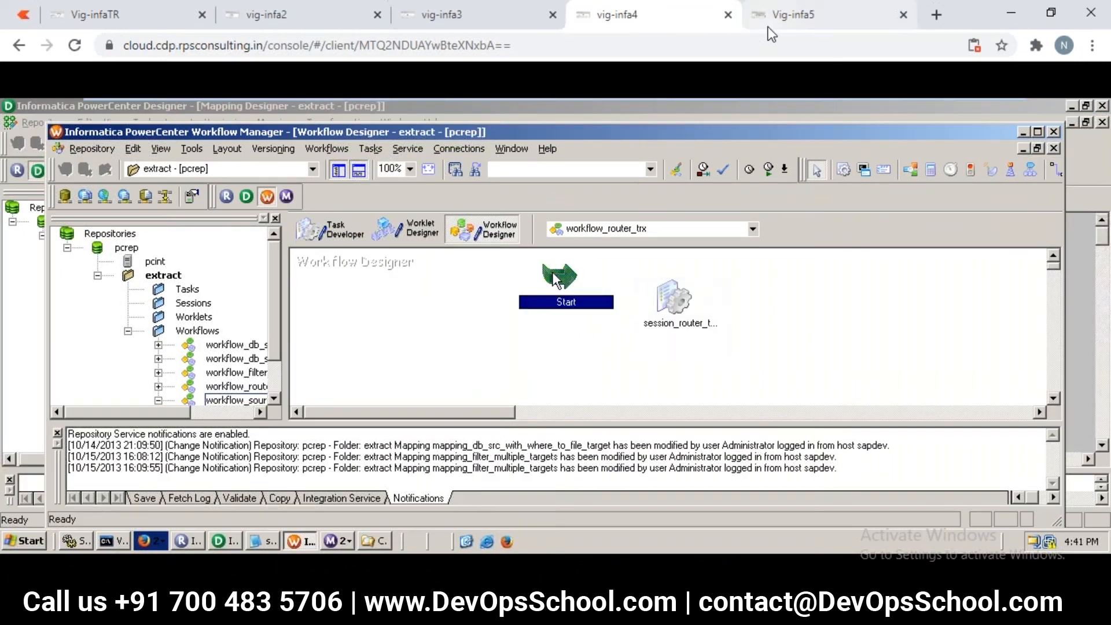
left_click(768, 27)
left_click(141, 16)
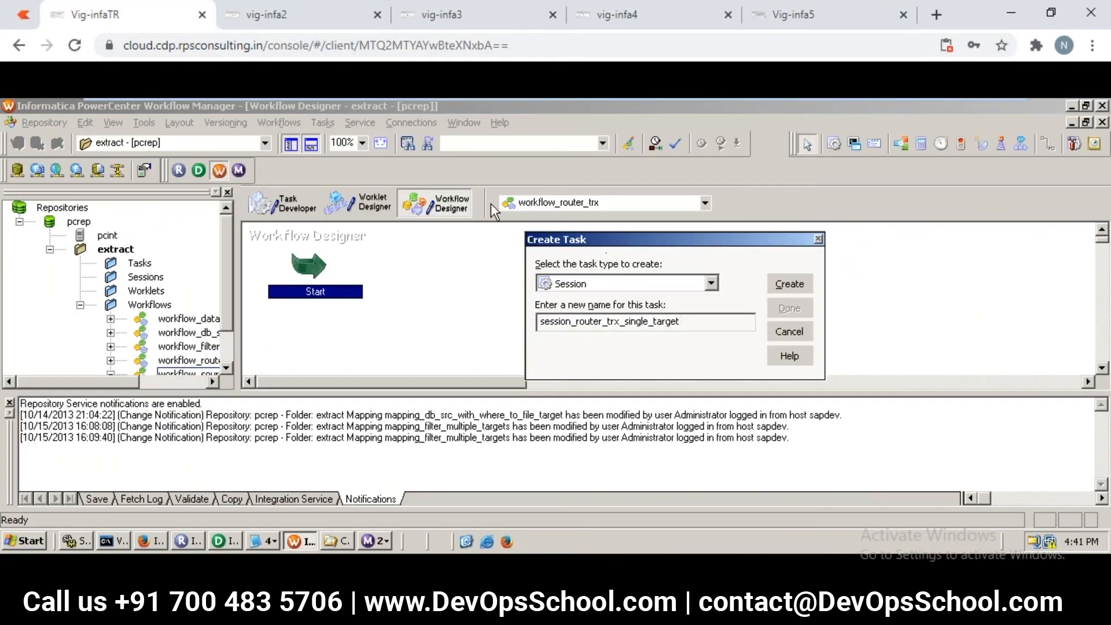
left_click(799, 283)
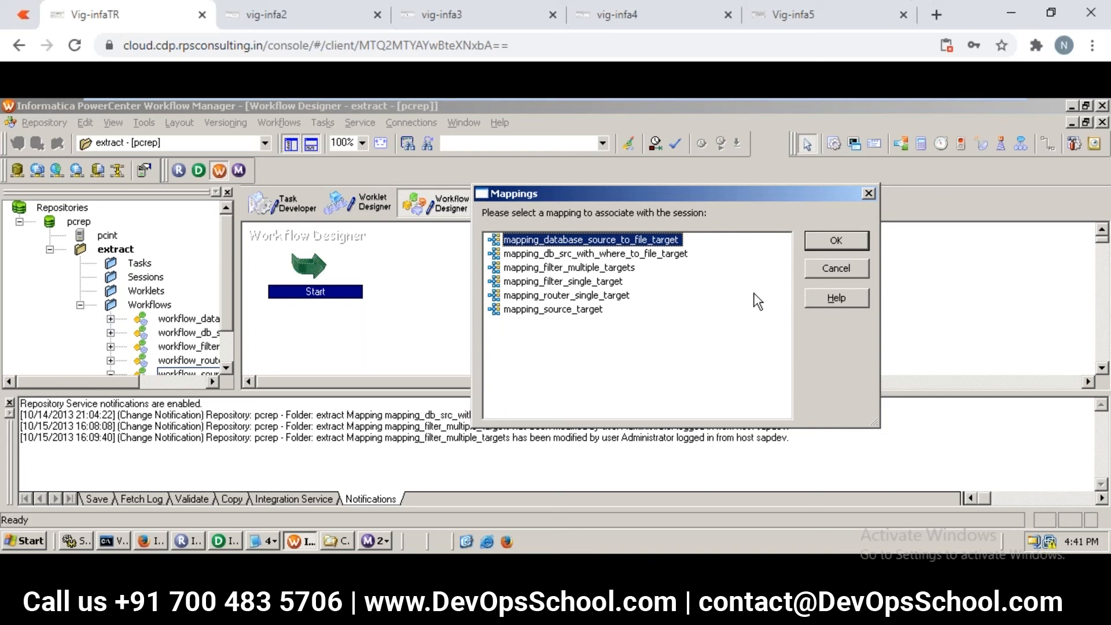
left_click(603, 296)
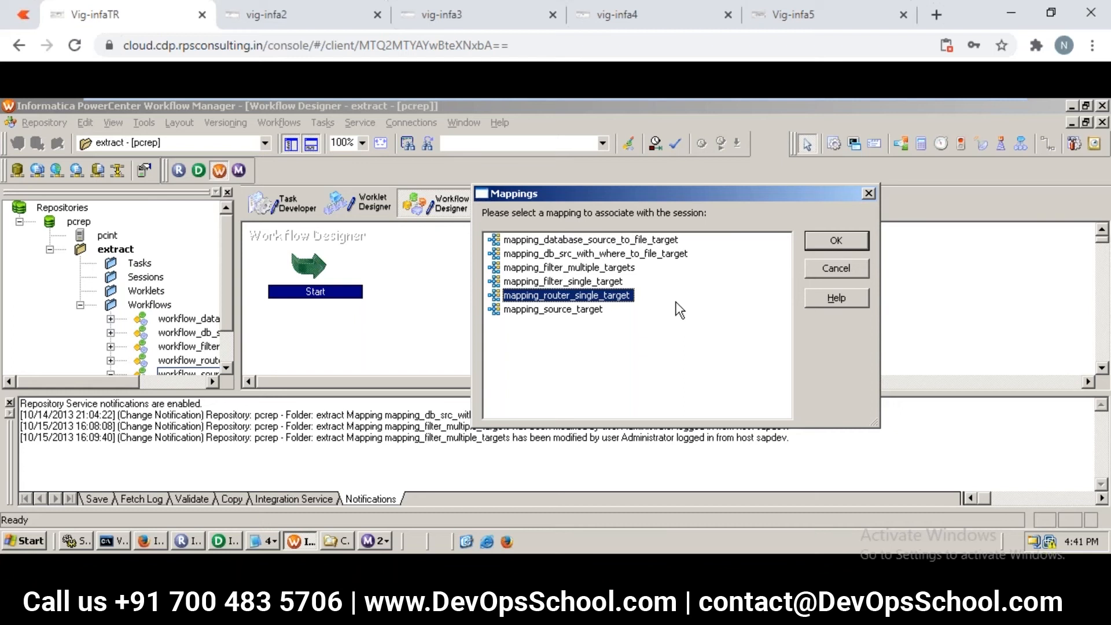
left_click(813, 245)
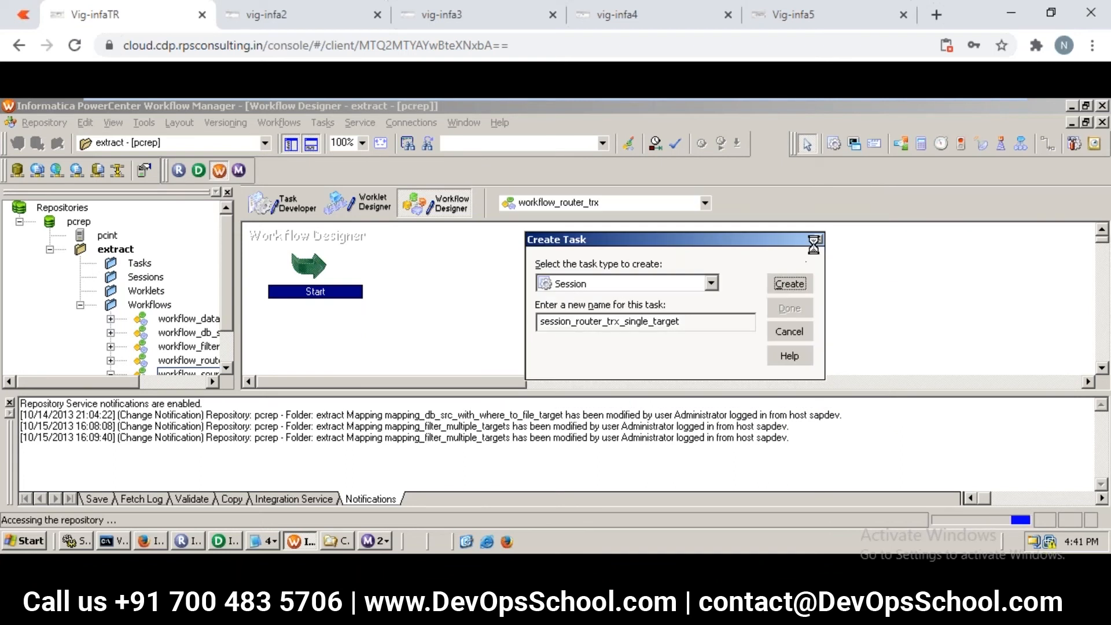
left_click(787, 307)
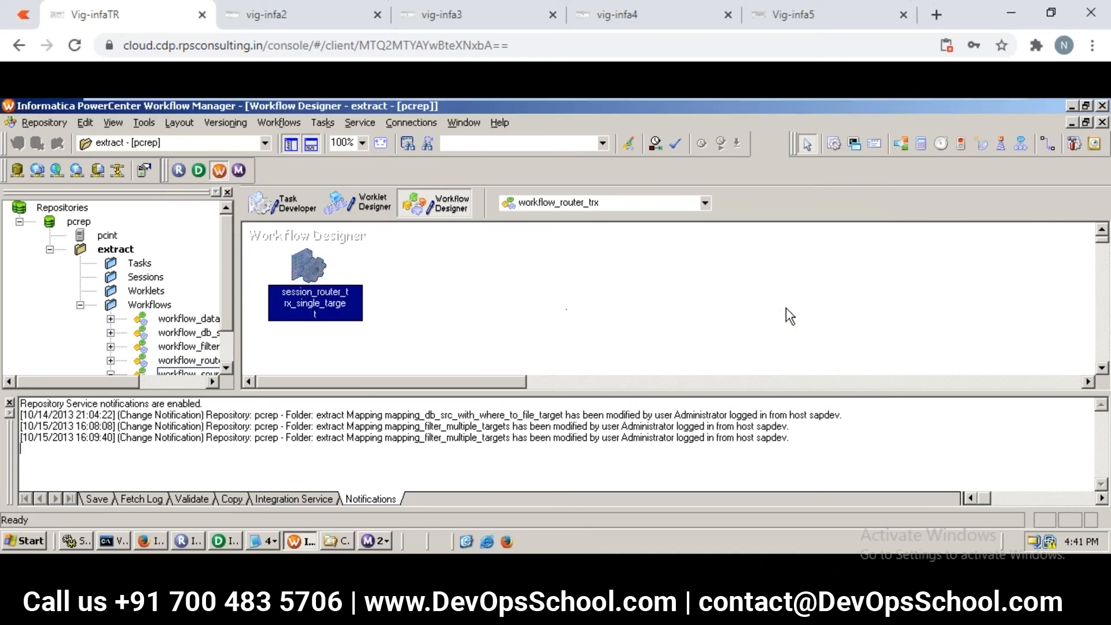
Place the new session beside the Start task and link Start to it.
left_click_drag(295, 276, 512, 271)
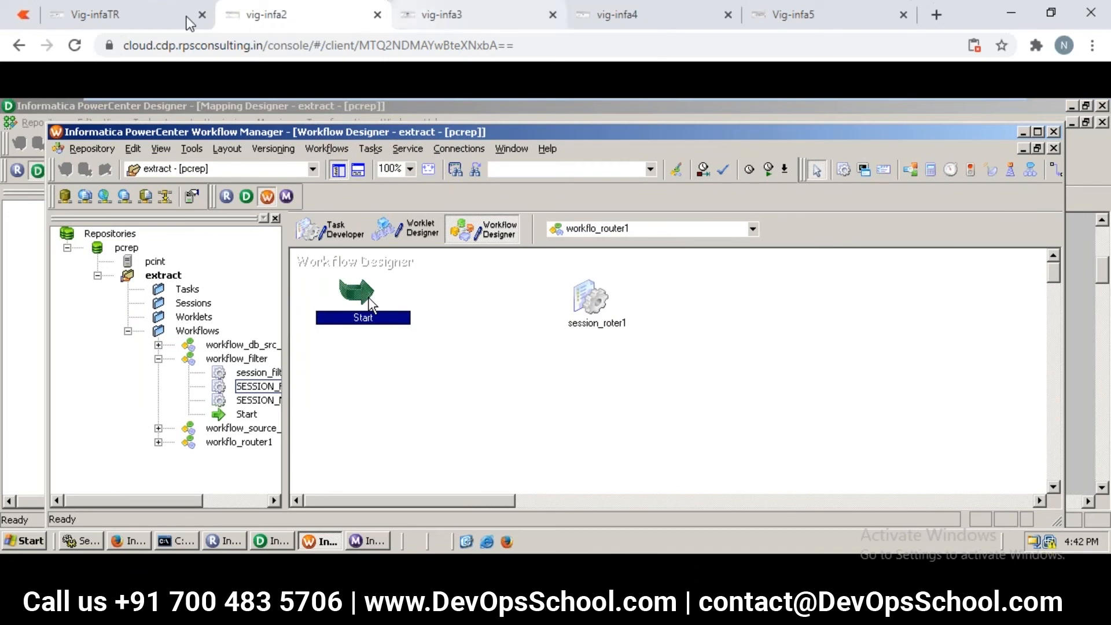
left_click(135, 15)
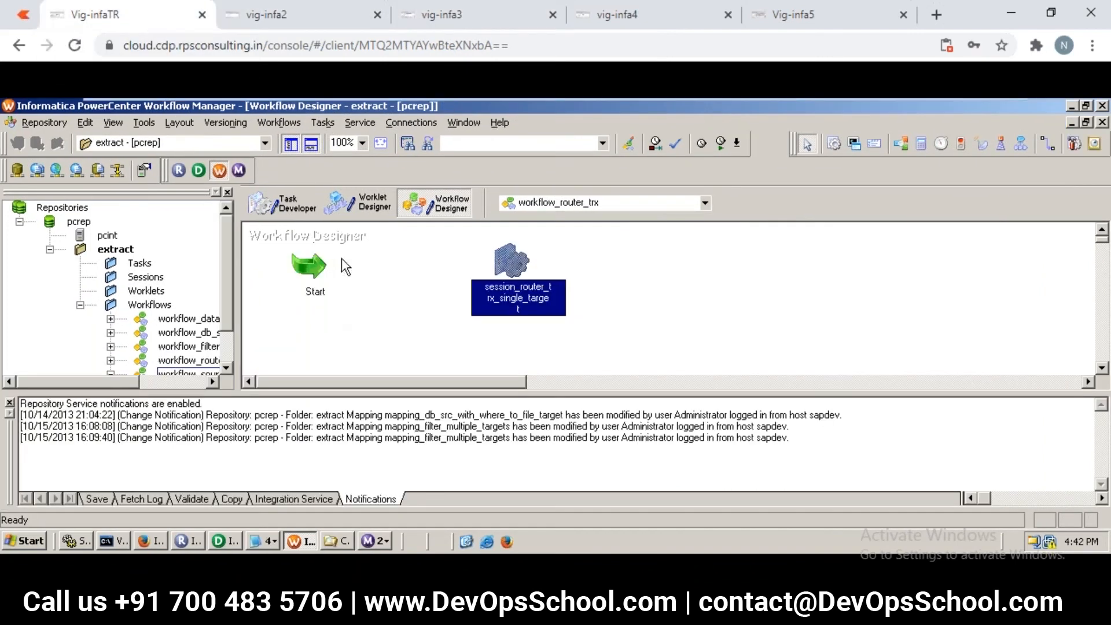
left_click(377, 262)
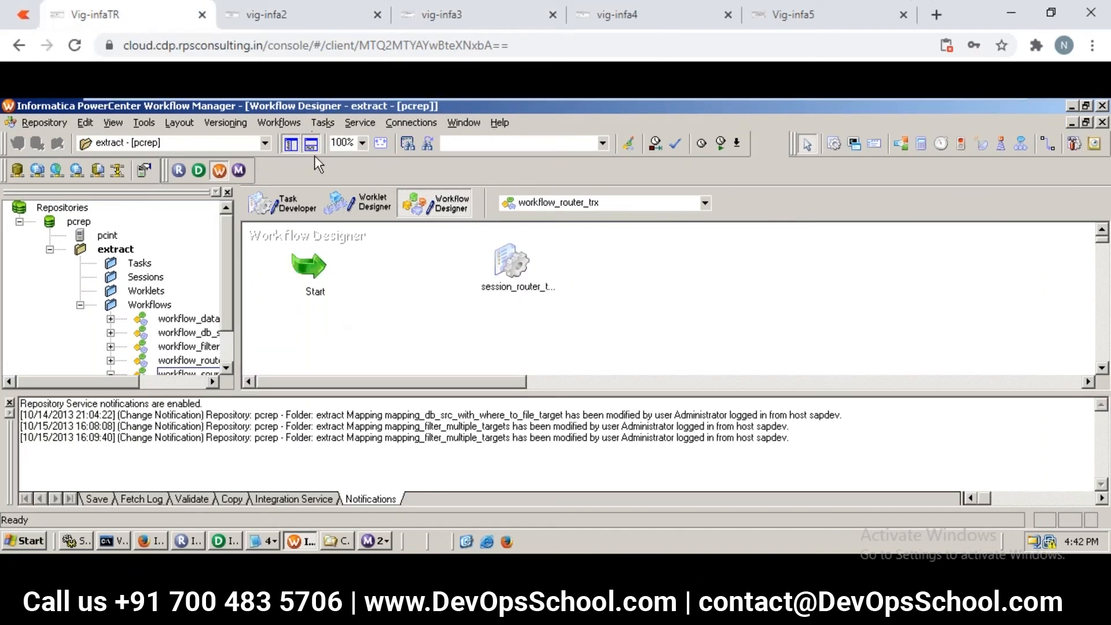
left_click(324, 121)
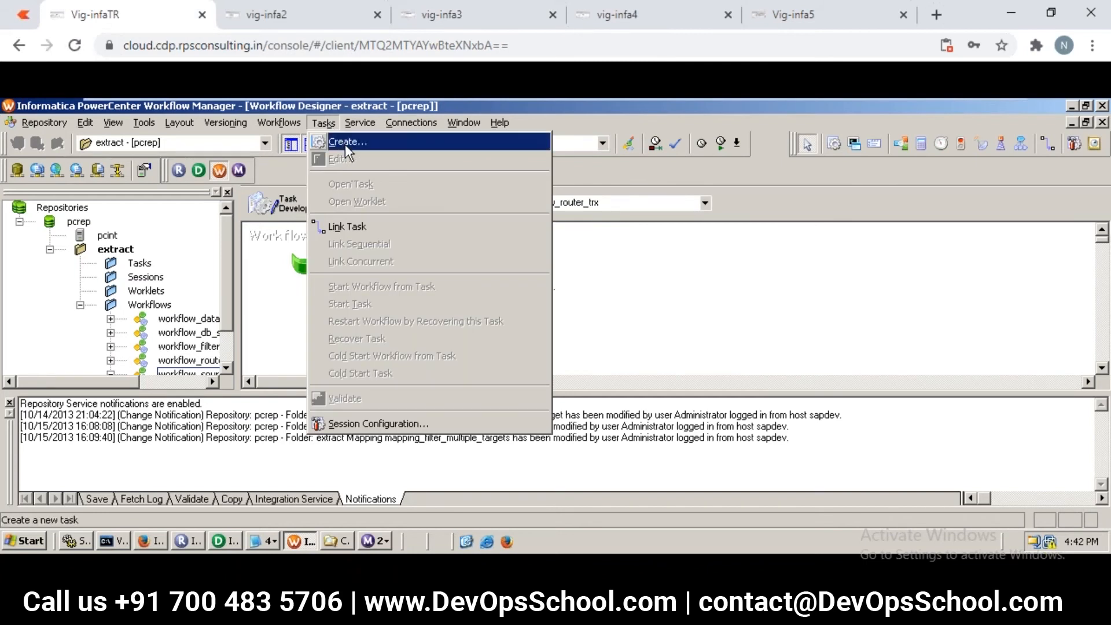
left_click(347, 226)
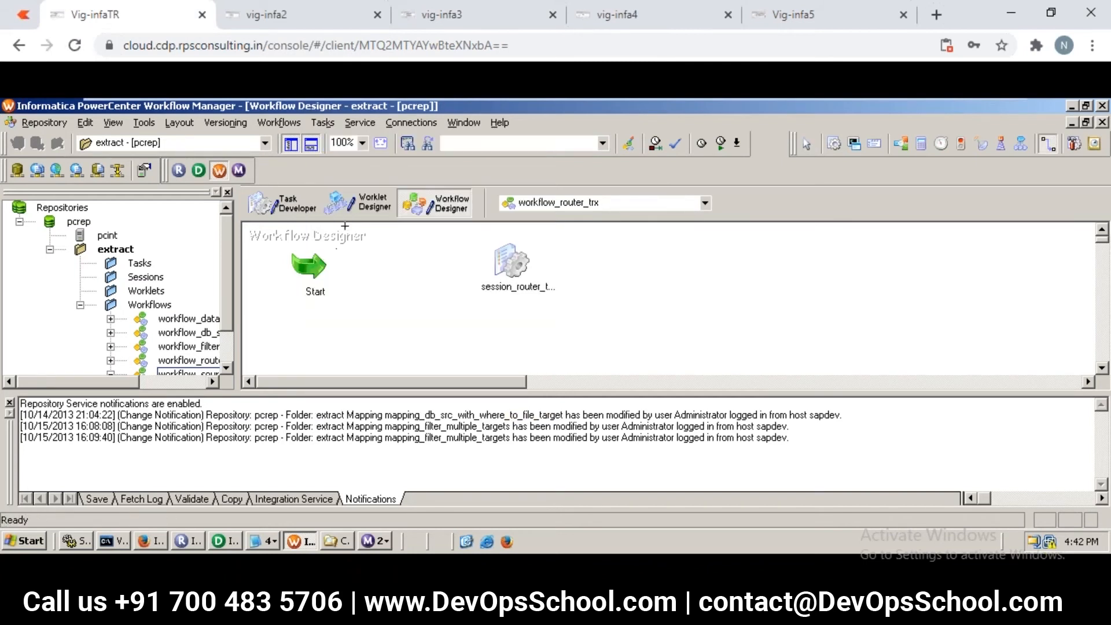
left_click_drag(315, 269, 507, 265)
key("Escape")
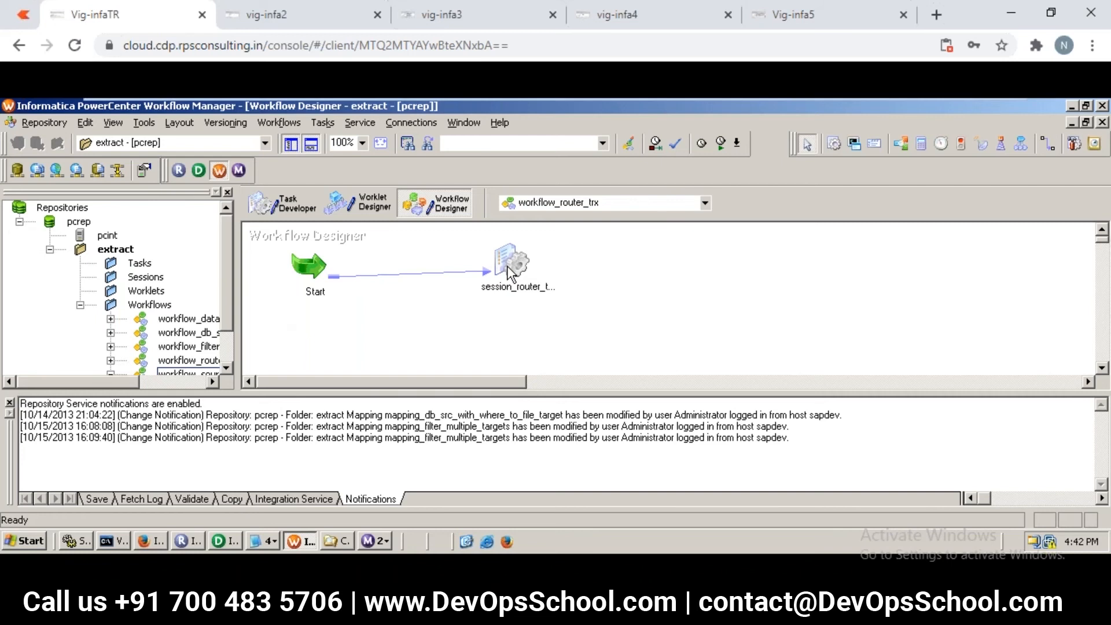
Open session_router_trx_single_target for editing and display the mapping settings of its seq_1_tgt_scratch target.
double_click(507, 265)
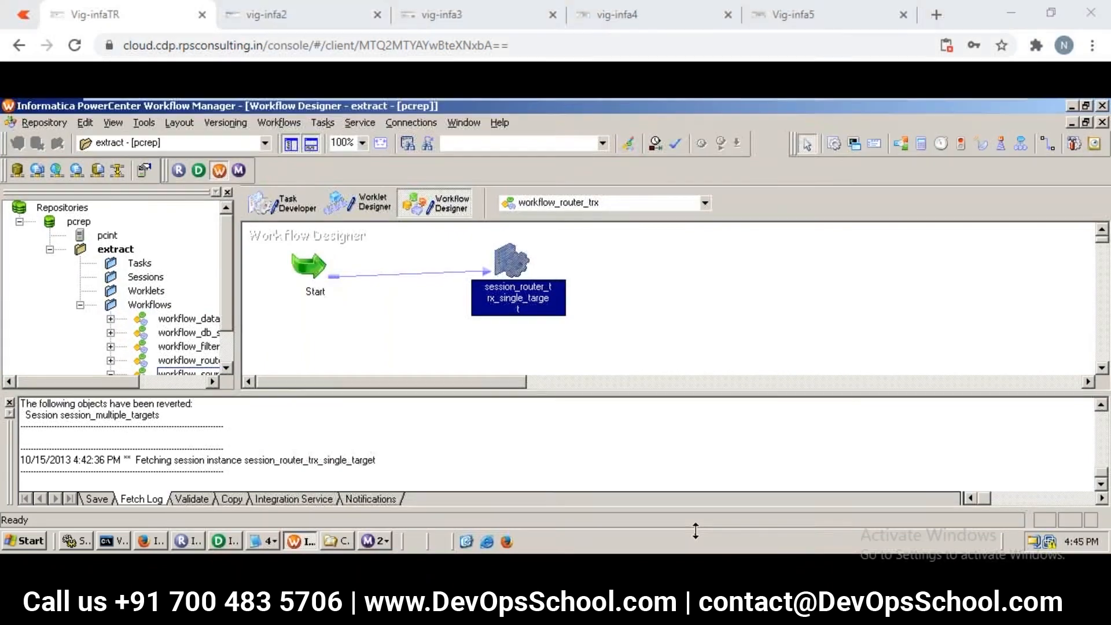
left_click(424, 334)
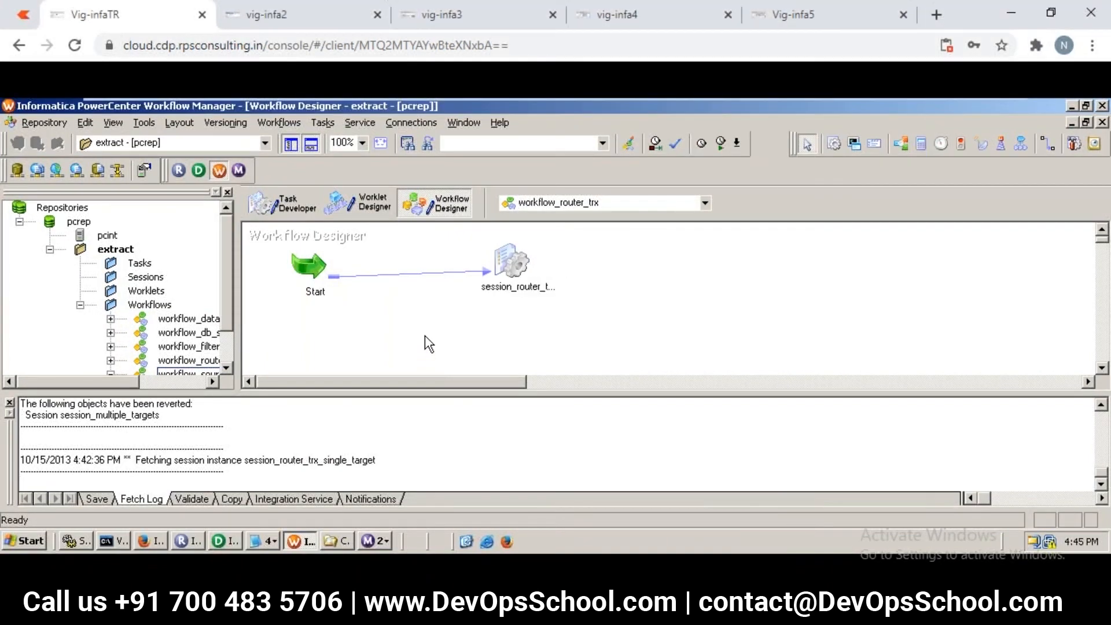
left_click(512, 267)
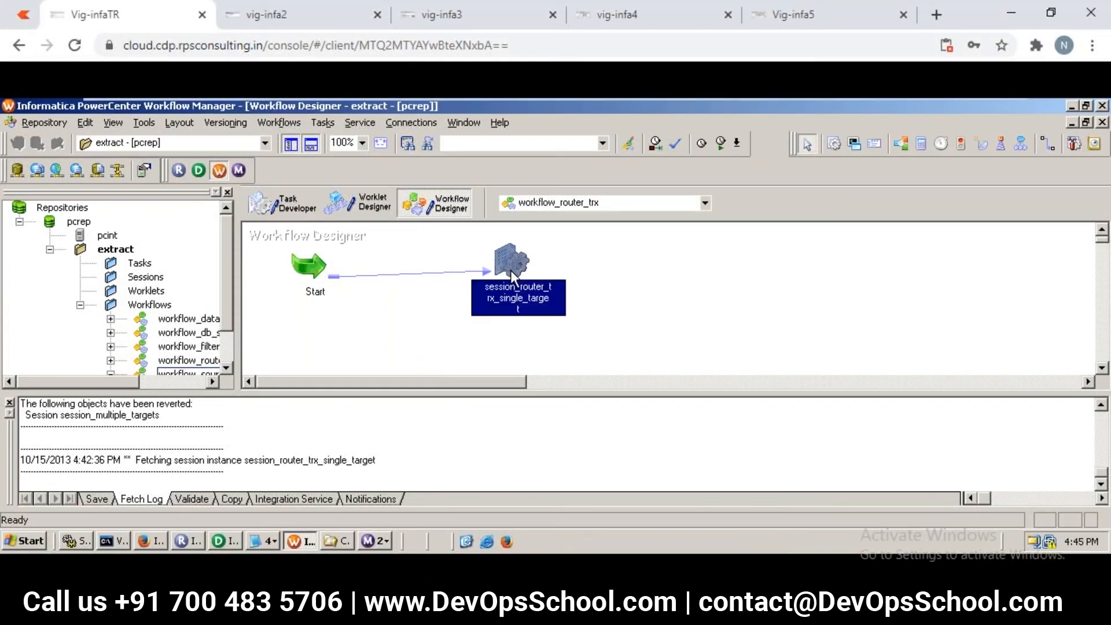
double_click(510, 270)
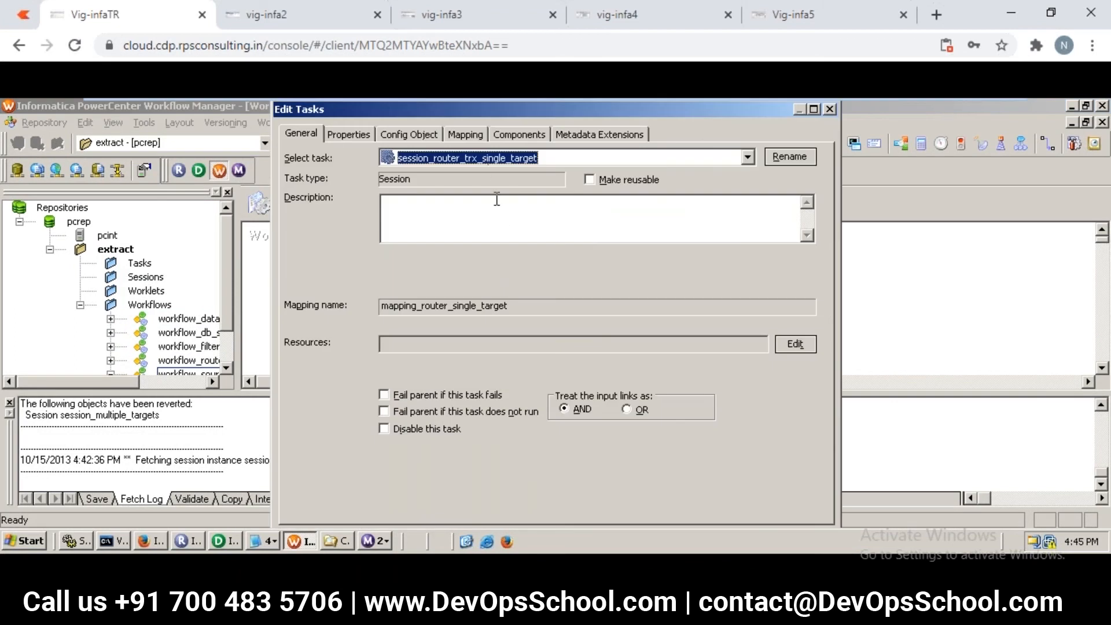
left_click(474, 130)
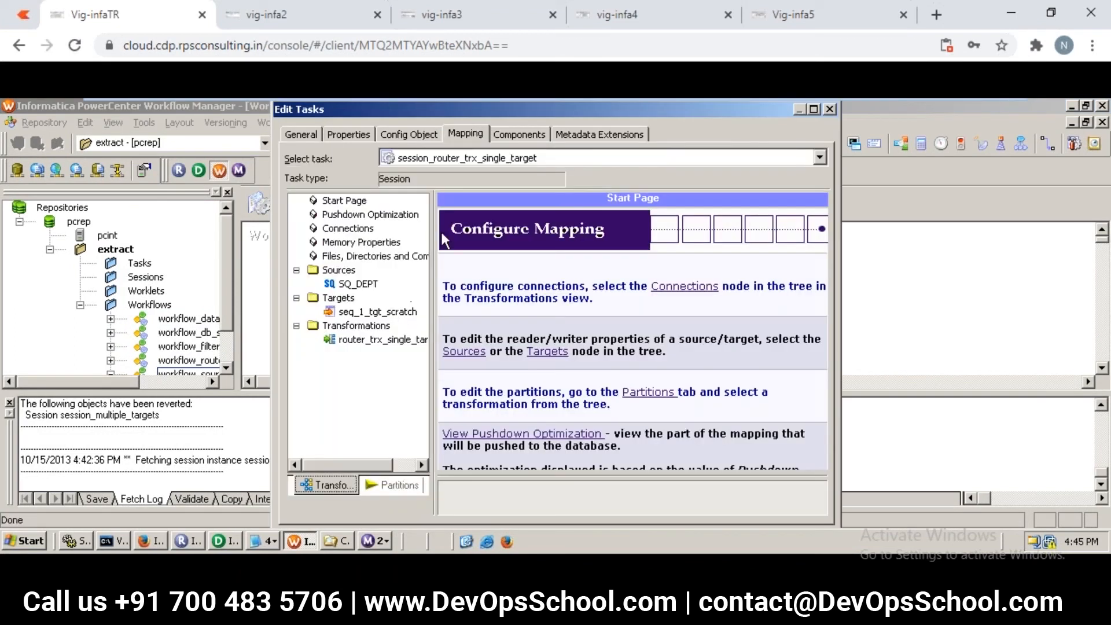
left_click(362, 312)
left_click(358, 284)
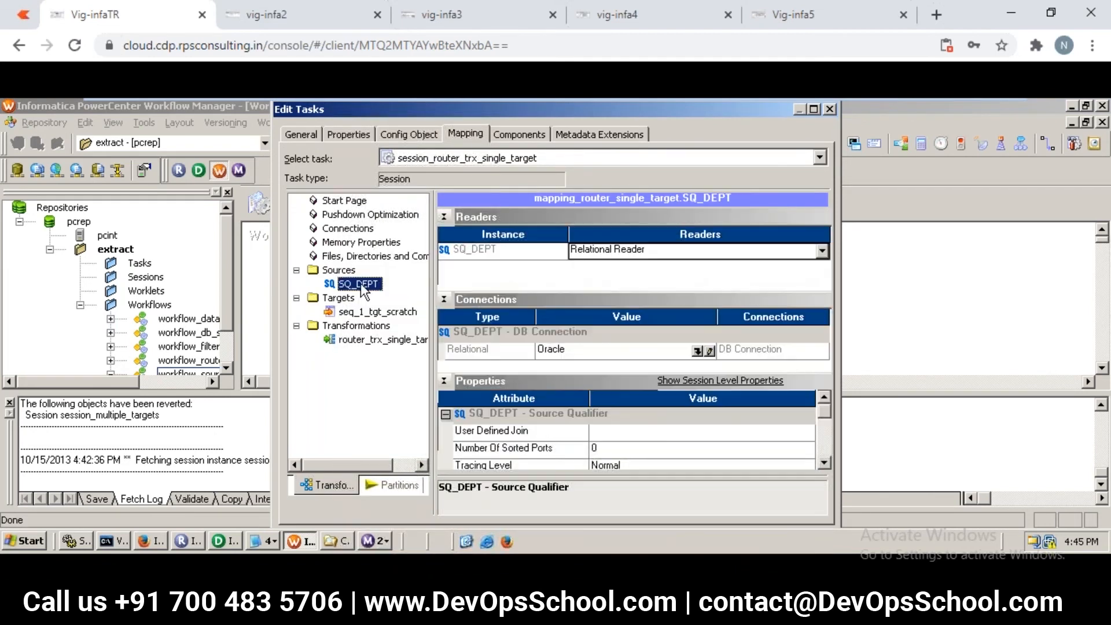
left_click(372, 312)
left_click(375, 341)
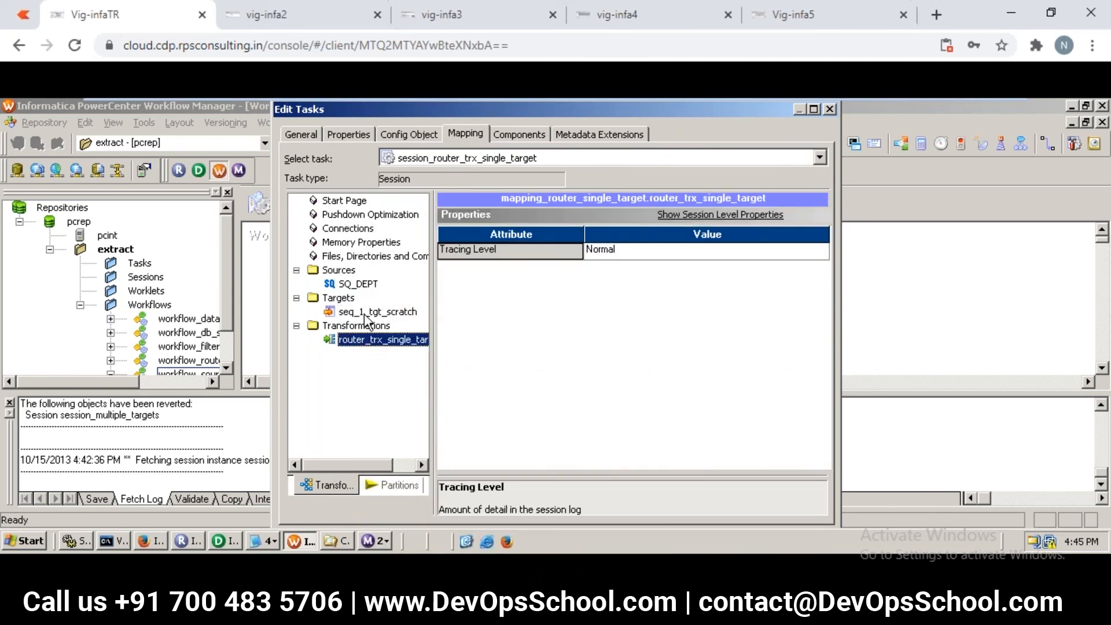
left_click(365, 318)
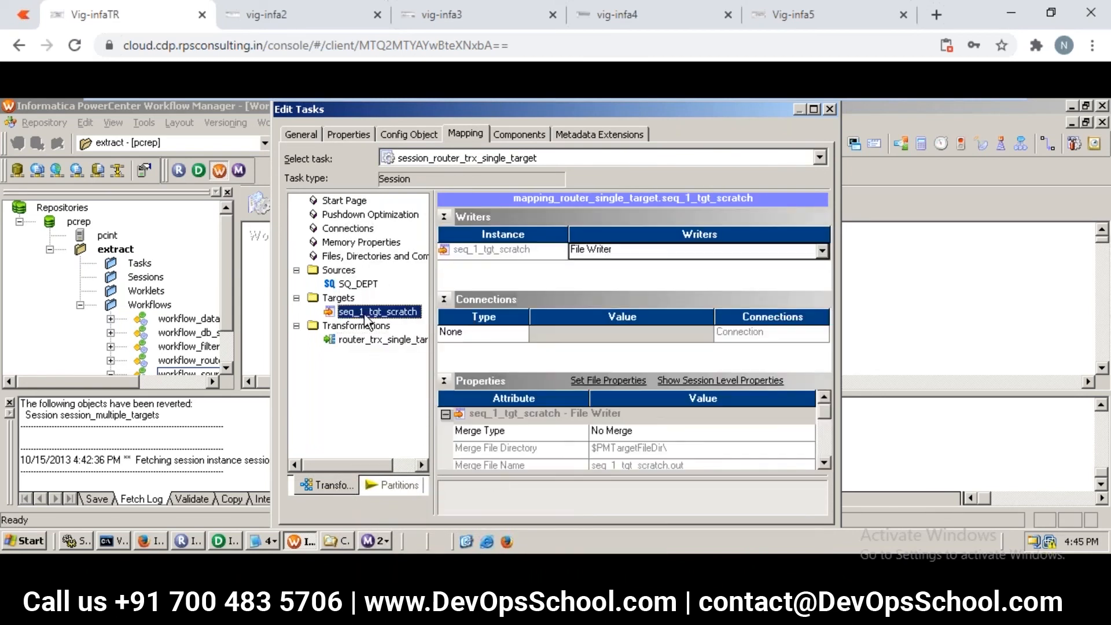
Set the output file directory of the seq_1_tgt_scratch target to c:\target.
left_click(823, 464)
left_click(822, 464)
left_click(823, 464)
left_click(822, 464)
left_click(822, 464)
left_click(823, 464)
left_click(822, 463)
left_click(822, 464)
left_click(823, 464)
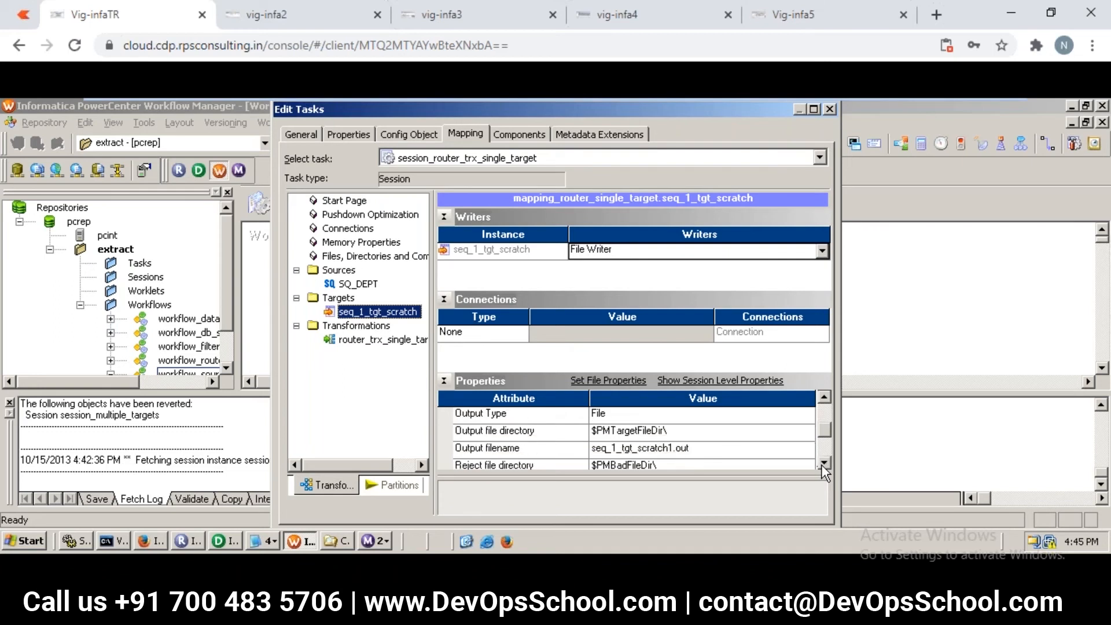
left_click(661, 430)
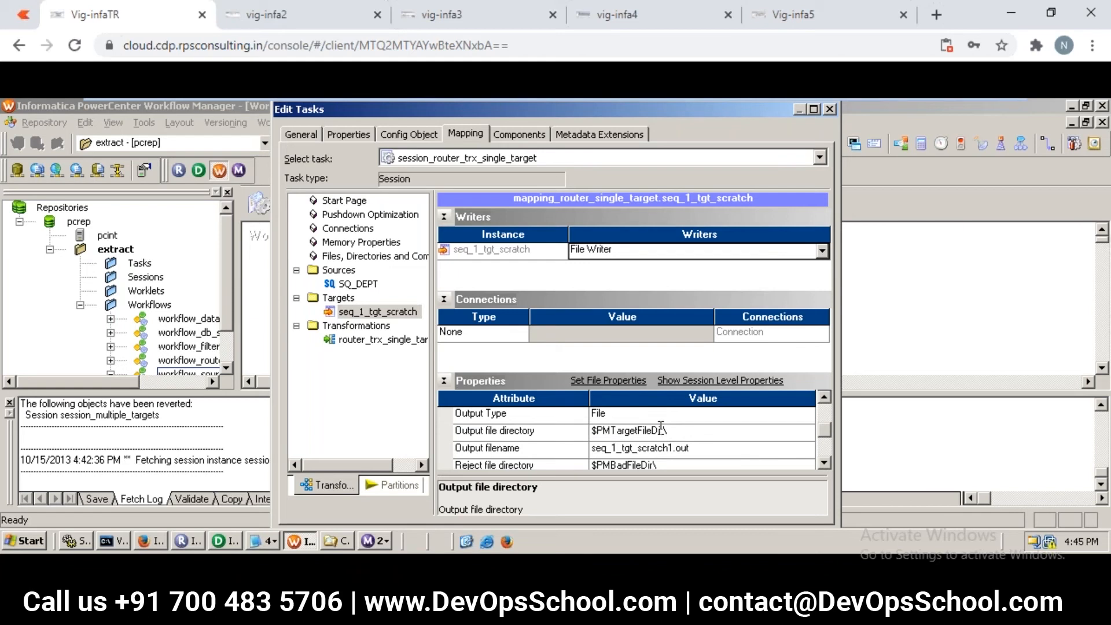
left_click(661, 429)
type("c:\target")
Set the target's output filename to seq_1_tgt_scratch_router_single.txt and accept the session changes.
left_click(682, 451)
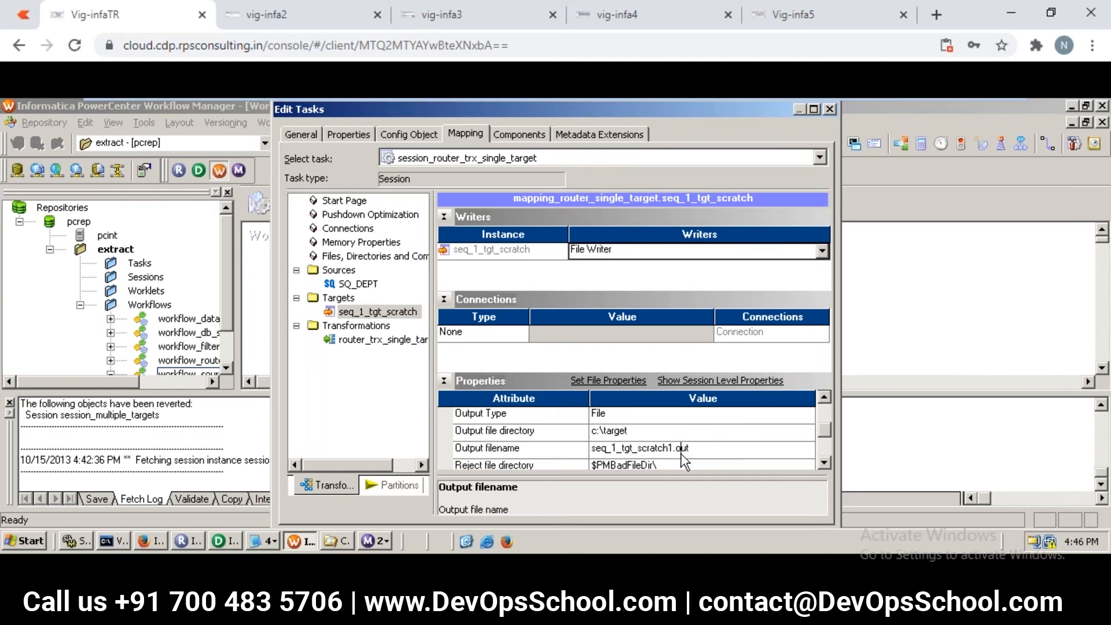
key("BackSpace")
key("BackSpace")
key("BackSpace")
key("BackSpace")
key("BackSpace")
type("_router_single.txt")
left_click(380, 389)
key("Return")
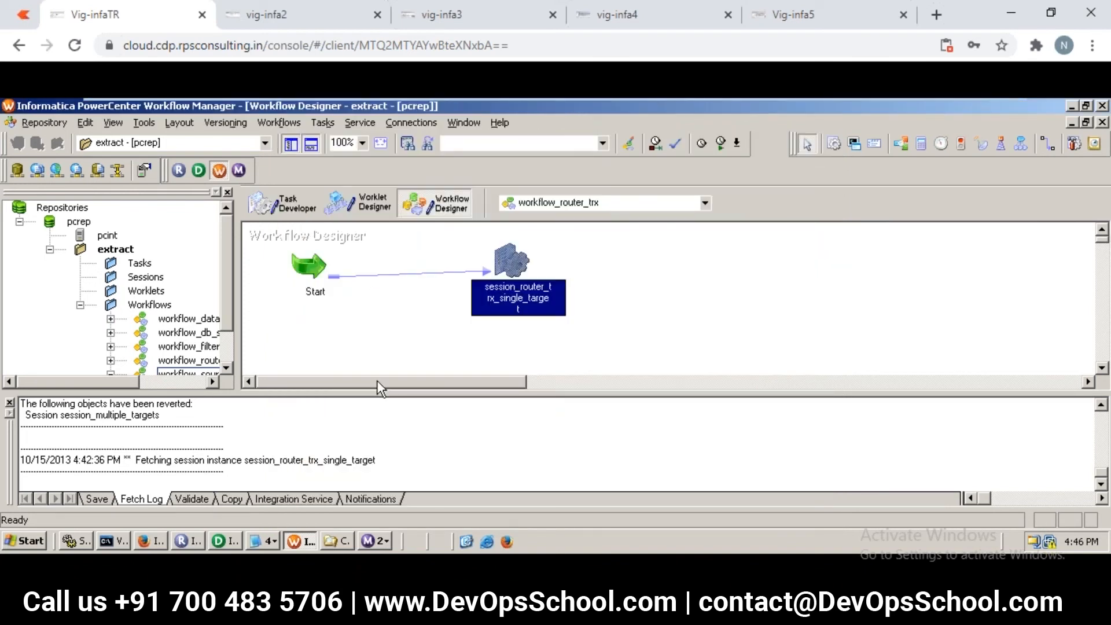
Save workflow_router_trx to the repository and start the workflow.
left_click(388, 341)
key("ctrl+s")
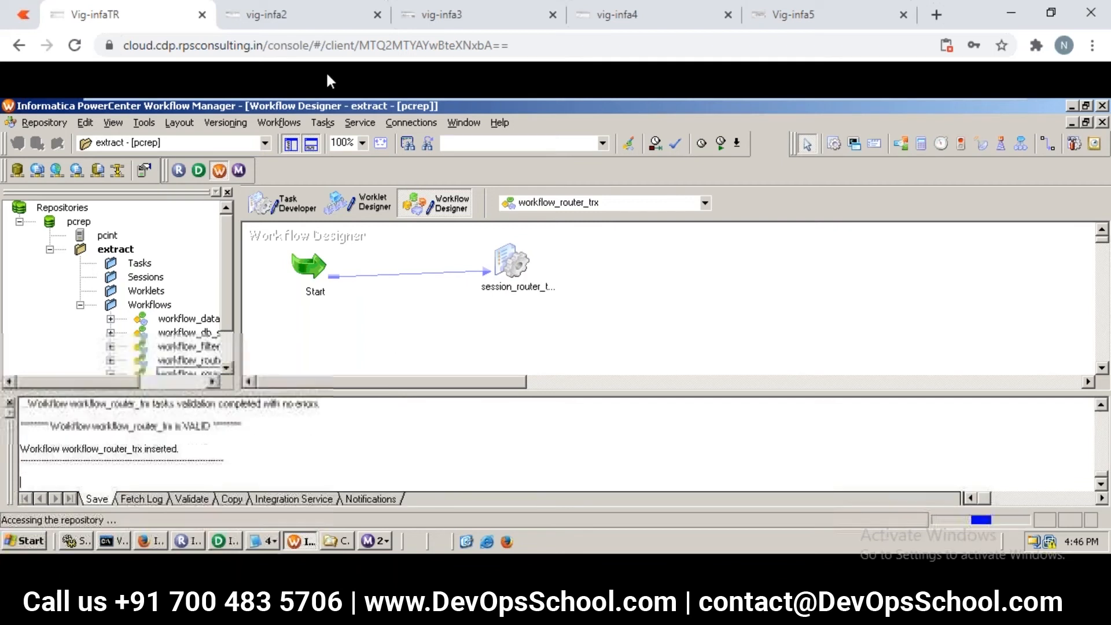
left_click(293, 23)
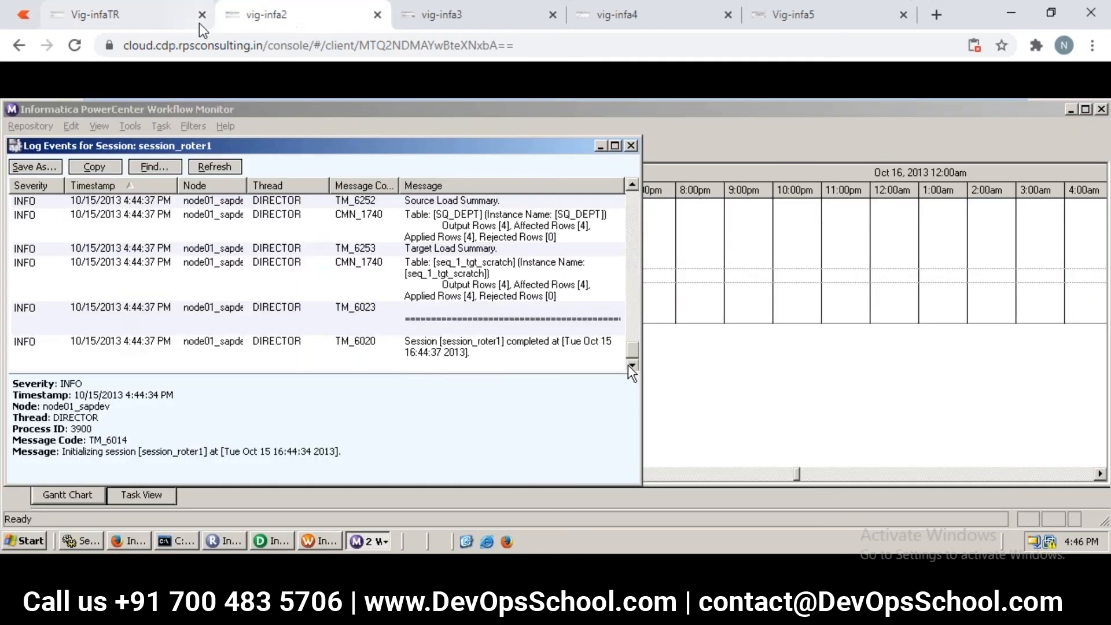
left_click(158, 16)
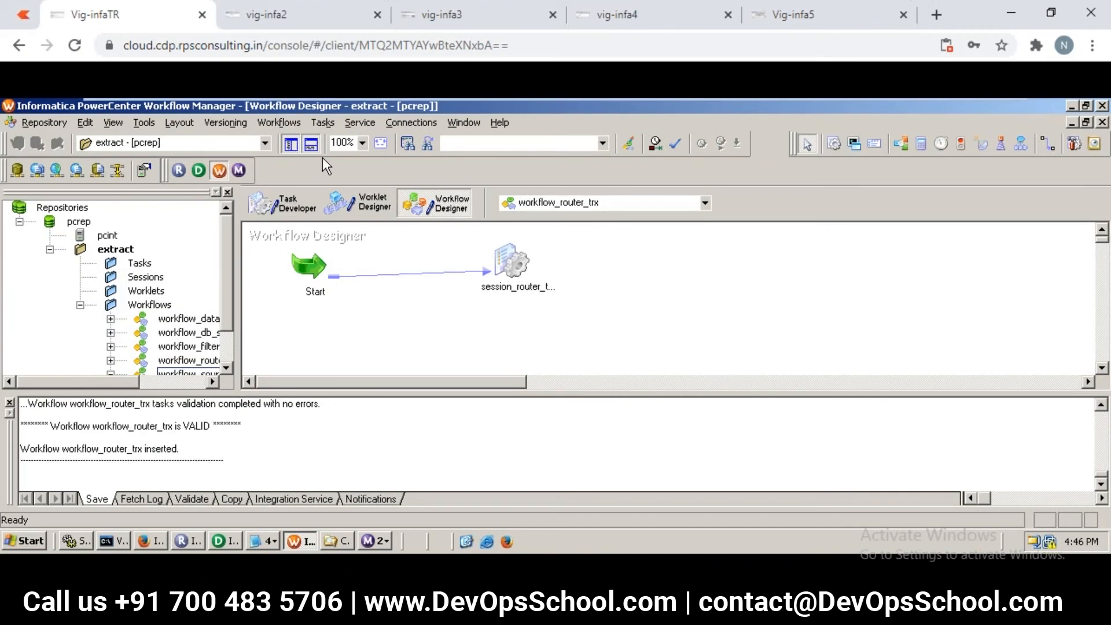
left_click(274, 123)
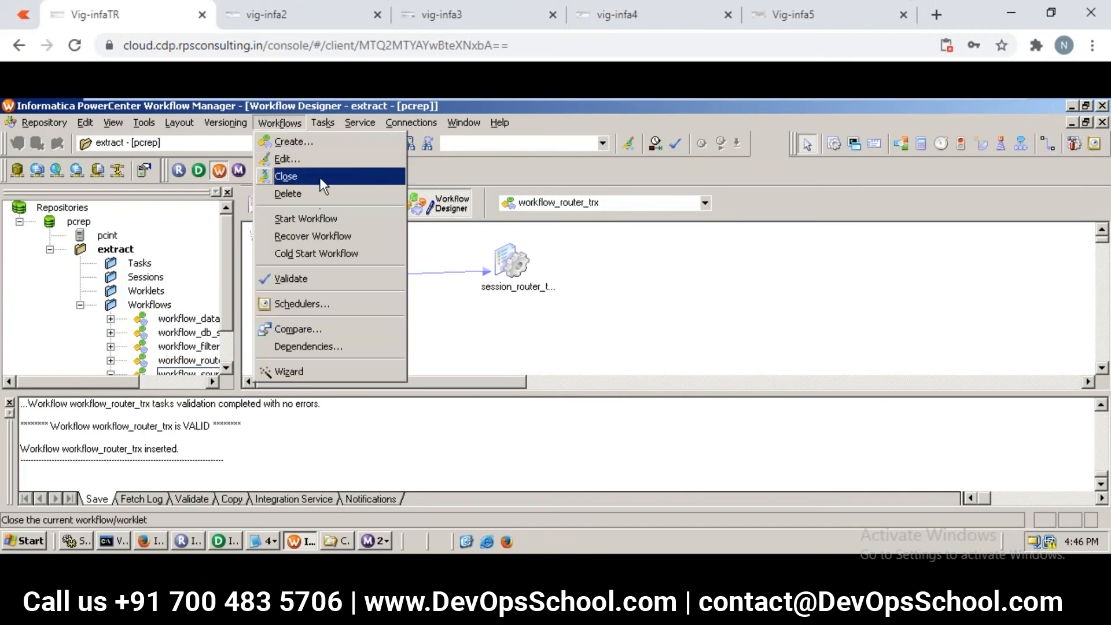
left_click(318, 218)
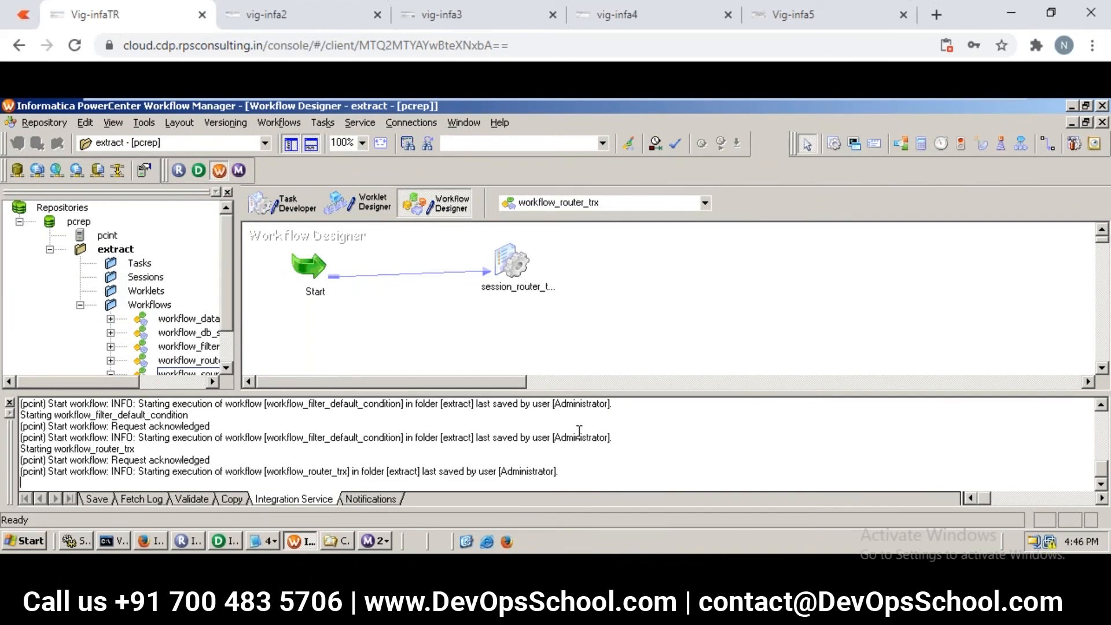
Close the old session_multiple_targets log and open the session log of session_router_trx_single_target in Workflow Monitor.
left_click(385, 540)
right_click(426, 503)
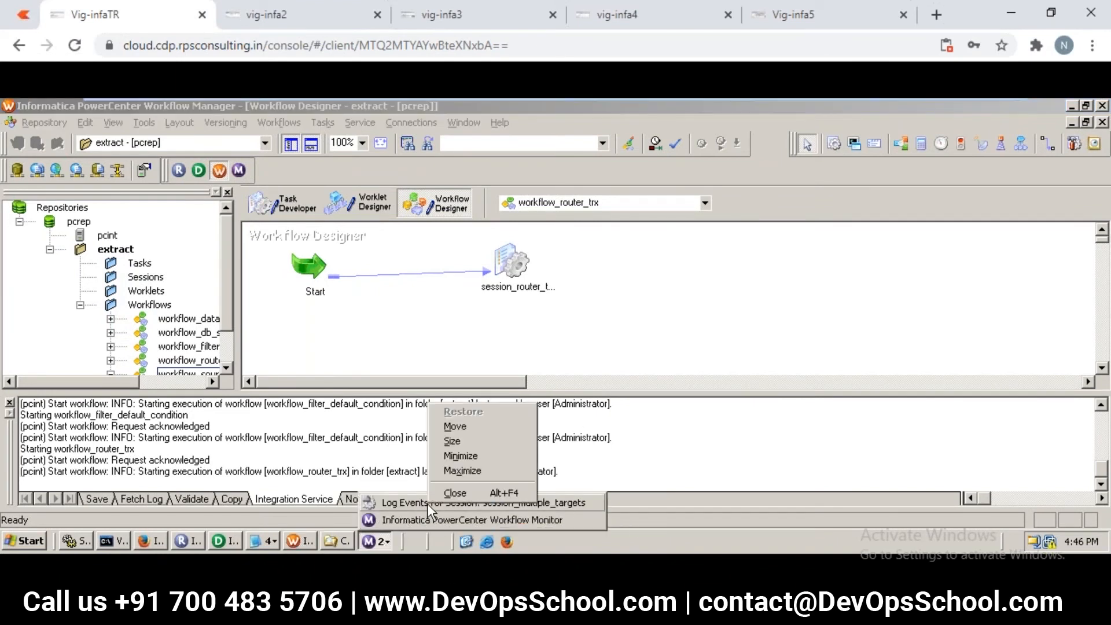
left_click(456, 493)
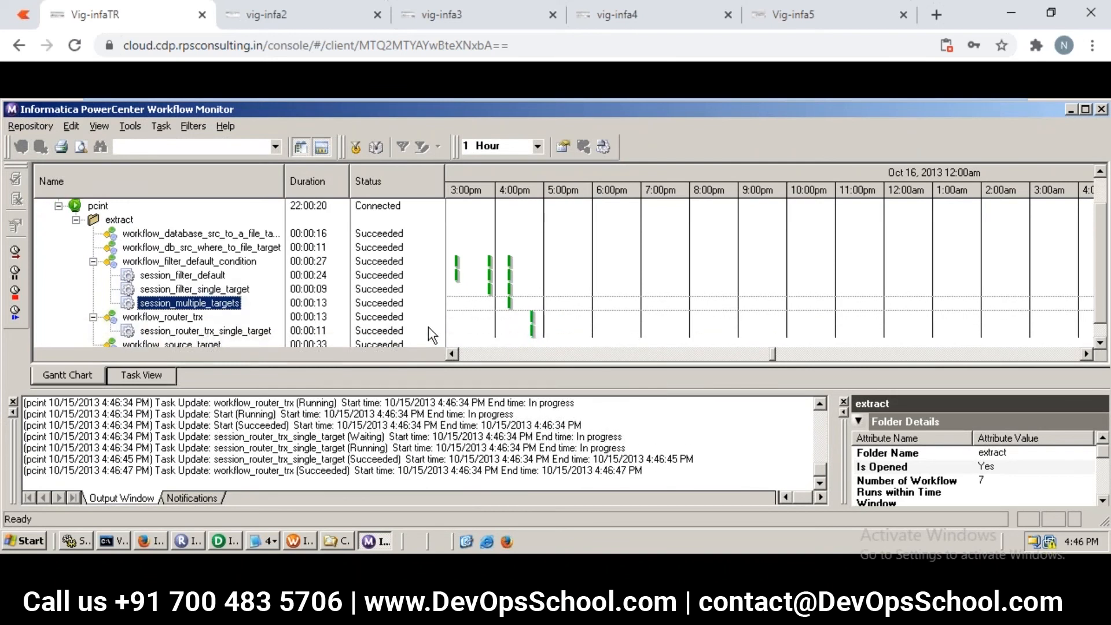
left_click(242, 331)
right_click(236, 327)
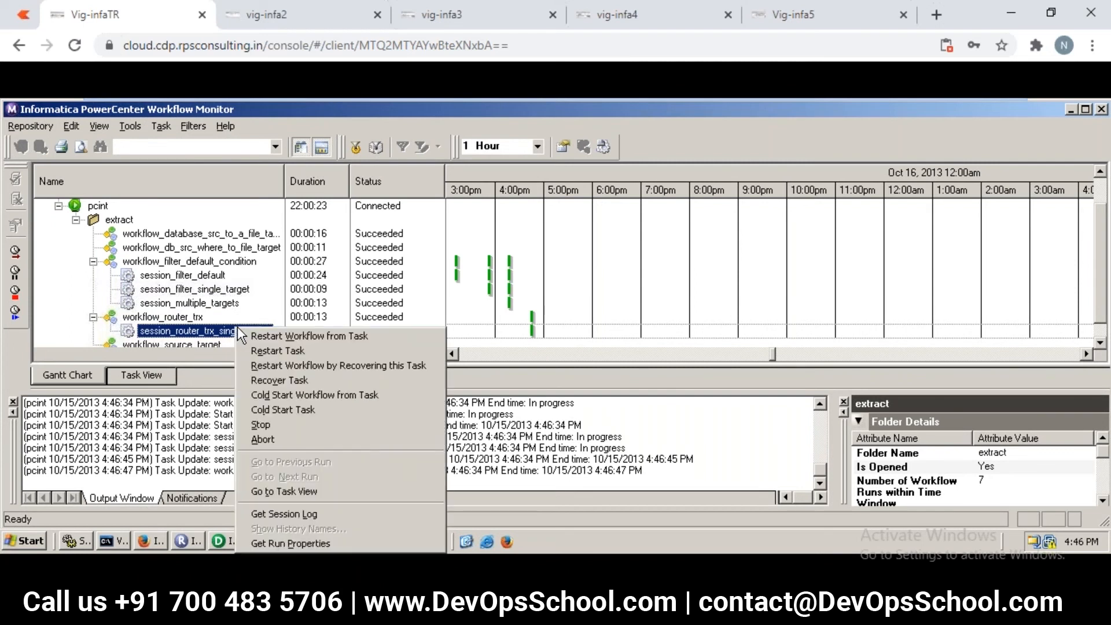
left_click(304, 514)
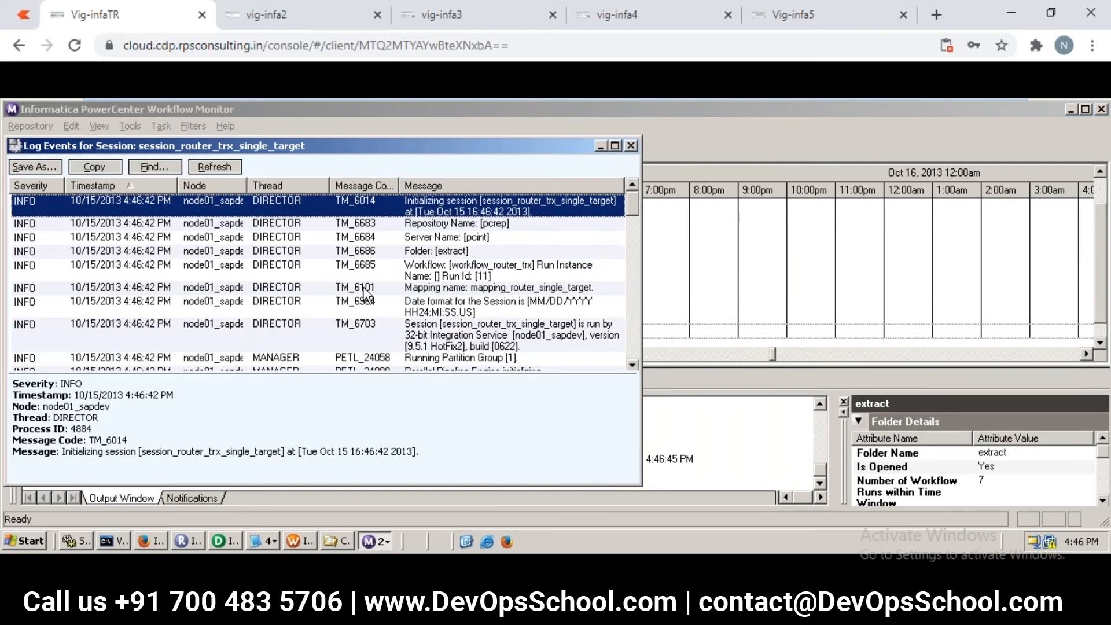
Examine the reader, transformation and writer events in the session_router_trx_single_target log.
left_click(364, 287)
key("Down")
key("Down")
key("Down")
key("Down")
key("Down")
key("Down")
key("Down")
key("Down")
key("Down")
key("Down")
key("Down")
key("Down")
key("Down")
key("Down")
key("Down")
key("Down")
key("Down")
key("Down")
key("Down")
key("Down")
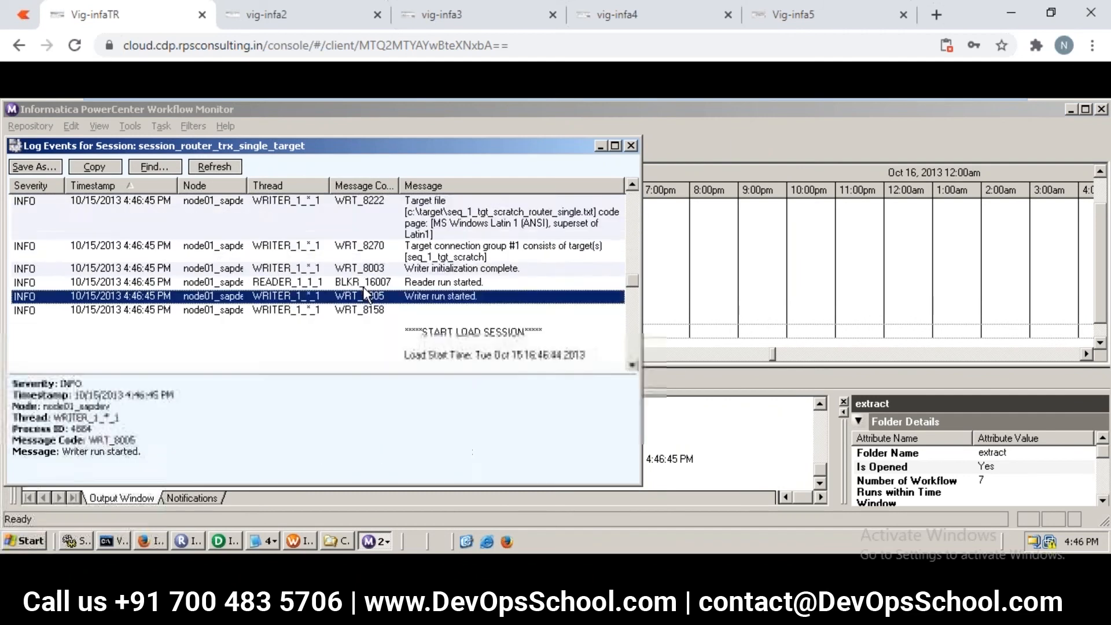
key("Down")
key("Down")
key("Down")
key("Down")
key("Down")
key("Down")
key("Down")
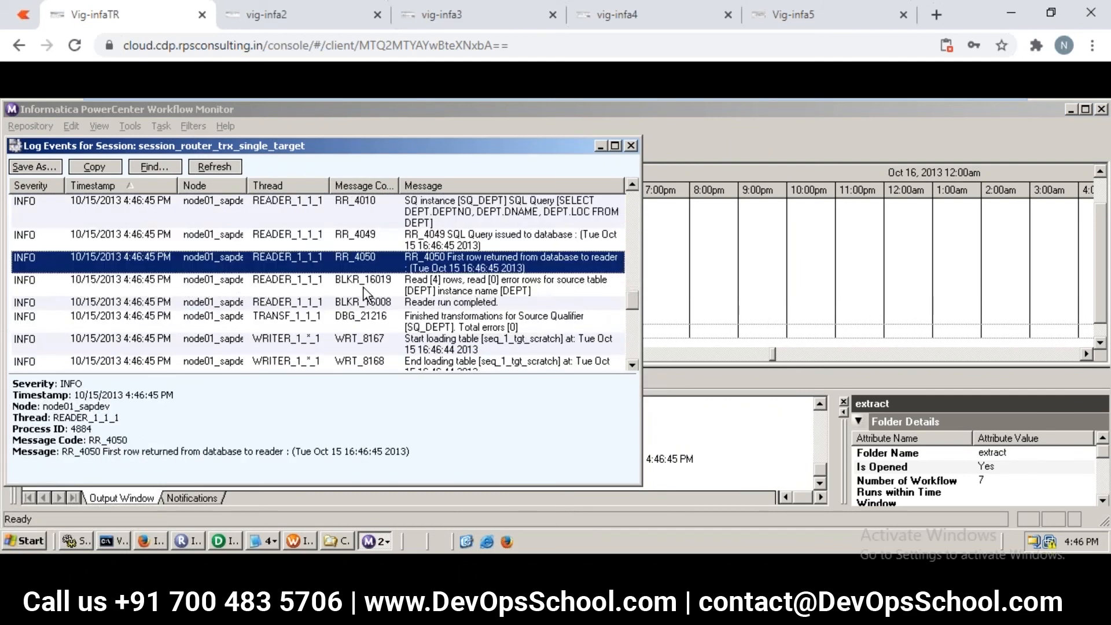
key("Down")
key("Down")
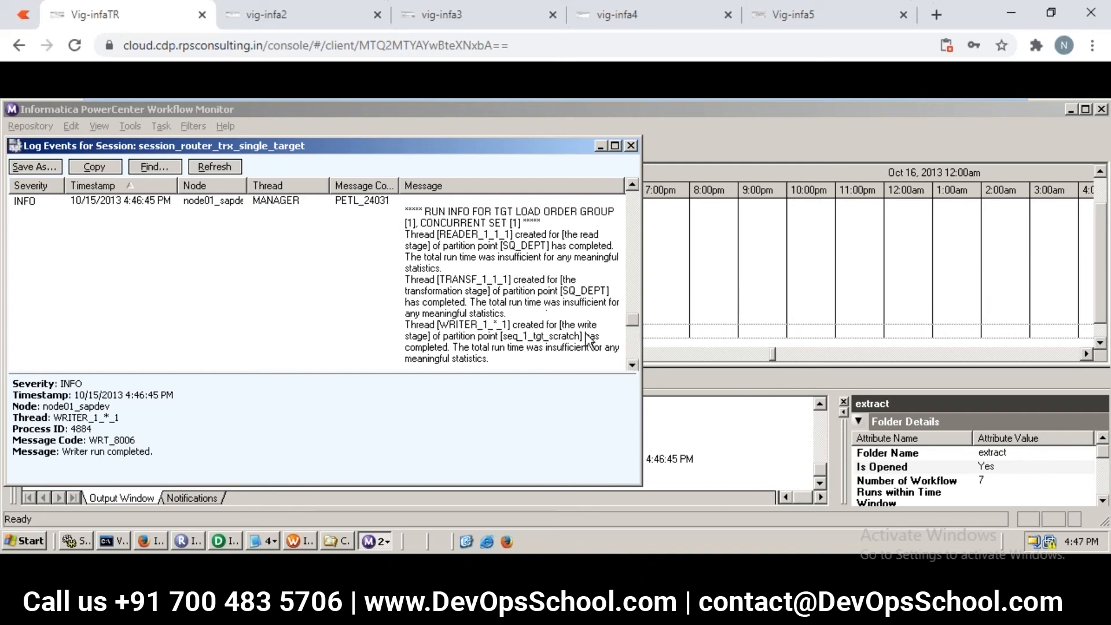
Find the target load summary at the end of the log and select the seq_1_tgt_scratch table entry.
left_click(546, 310)
scroll(549, 316, "down", 3)
scroll(550, 313, "down", 2)
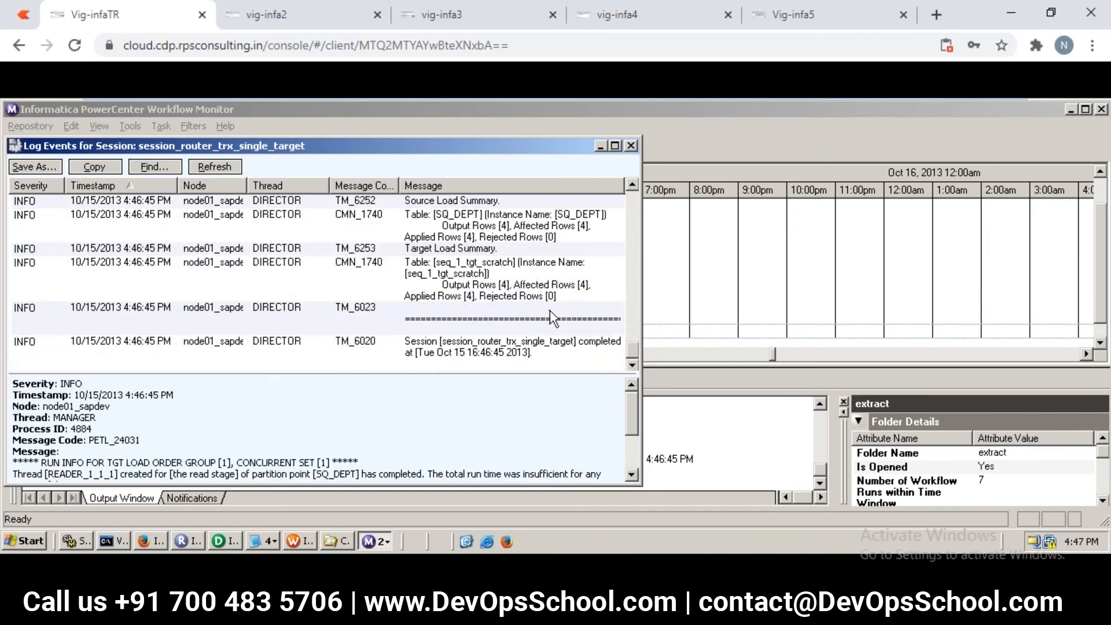
left_click(519, 286)
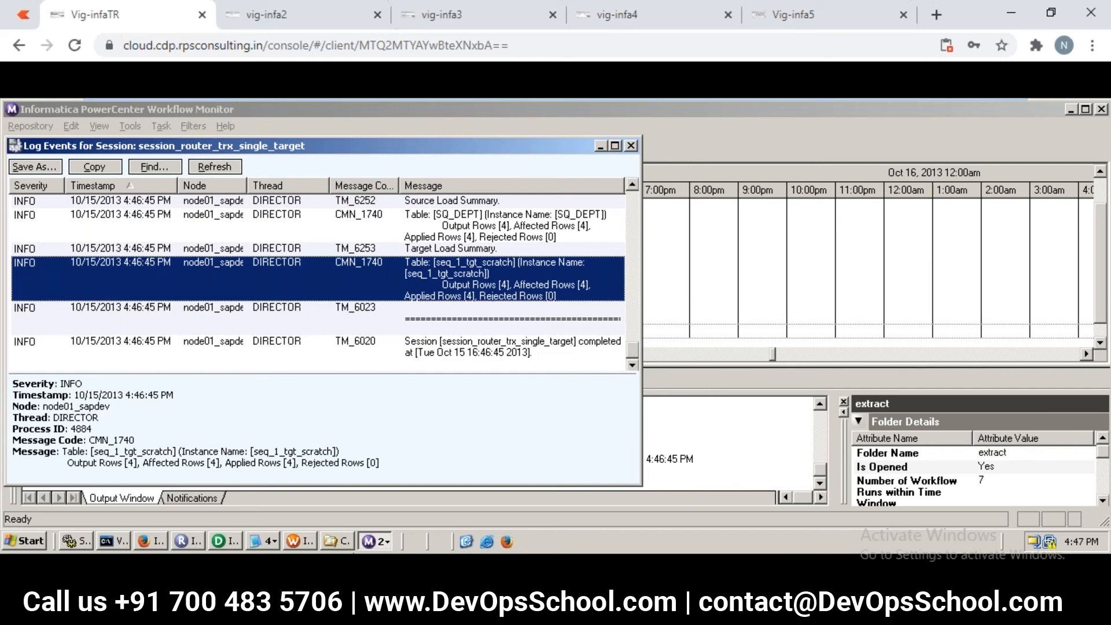
View the contents of seq_1_tgt_scratch_router_single.txt in C:\target and close the file.
left_click(344, 541)
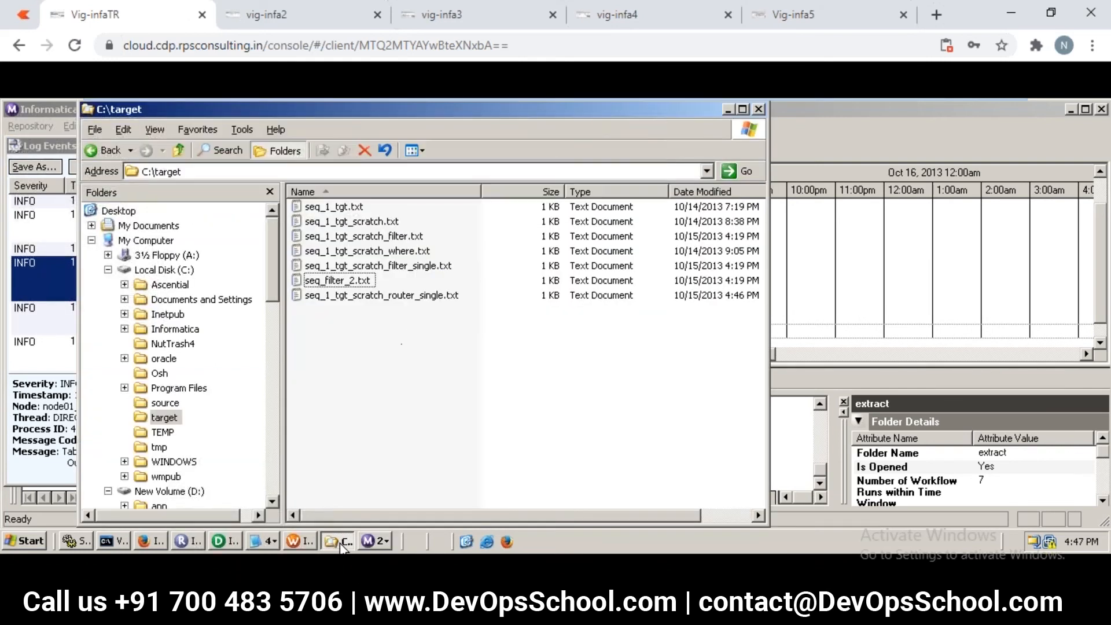
left_click(412, 296)
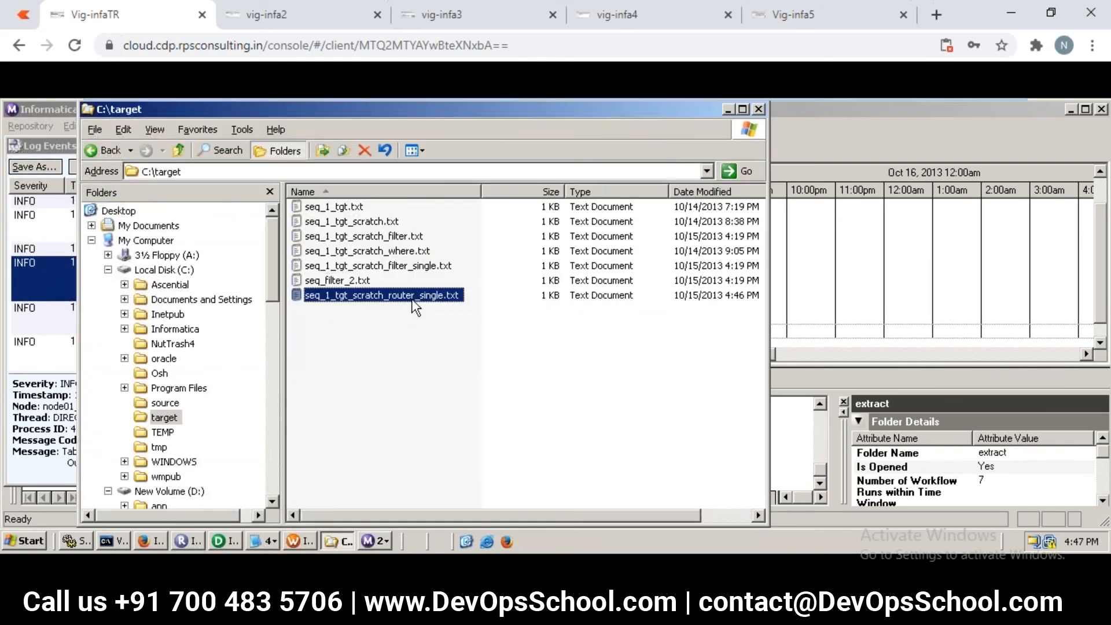
double_click(413, 296)
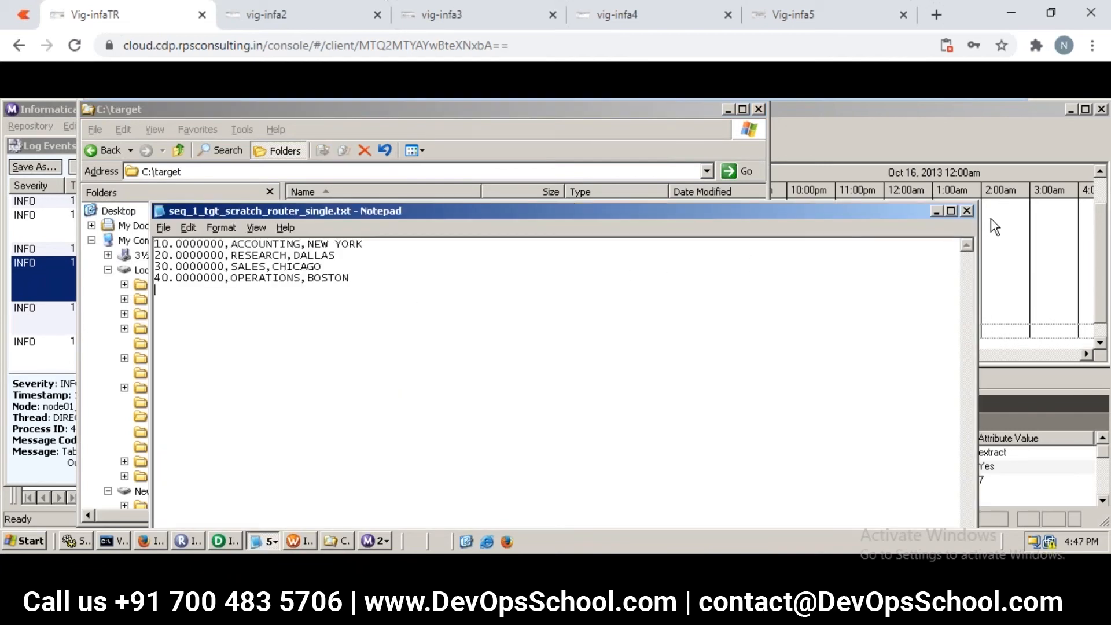
left_click(965, 212)
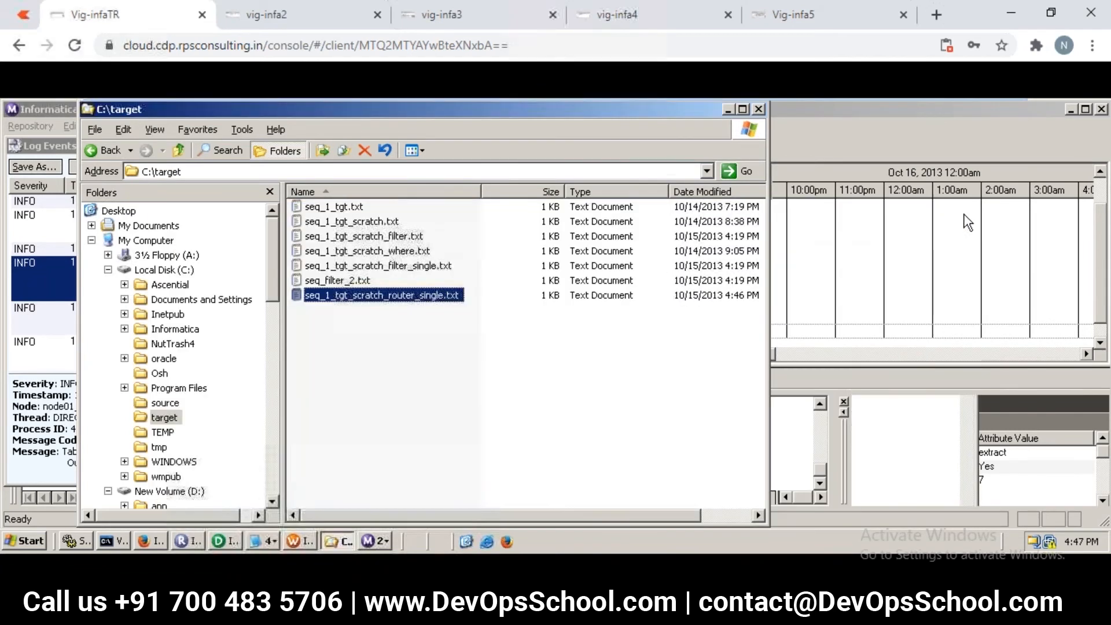
Switch to Designer on the vig-infa3 machine and move the seq1_tgt_scratch target up beside the router in mapping_router_single_target.
left_click(482, 27)
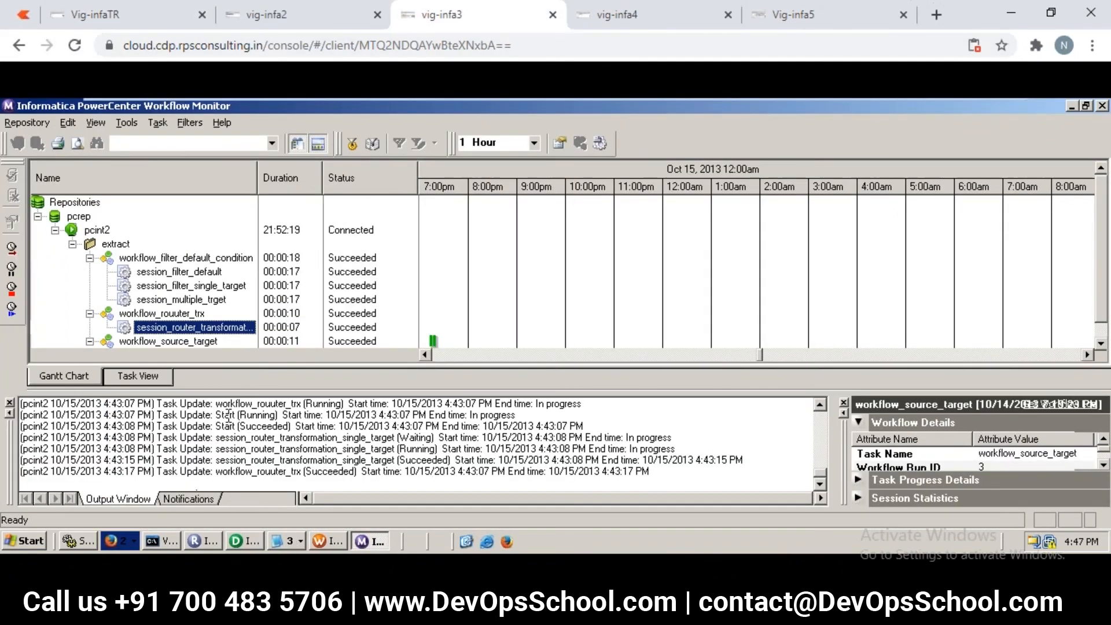
left_click(251, 544)
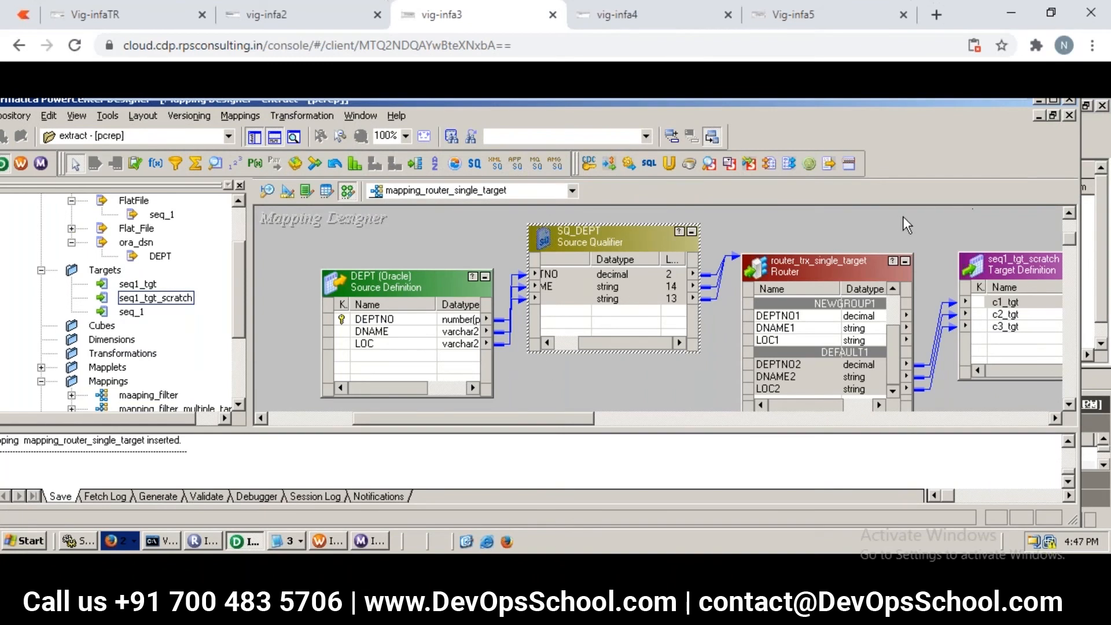
left_click_drag(1026, 269, 862, 237)
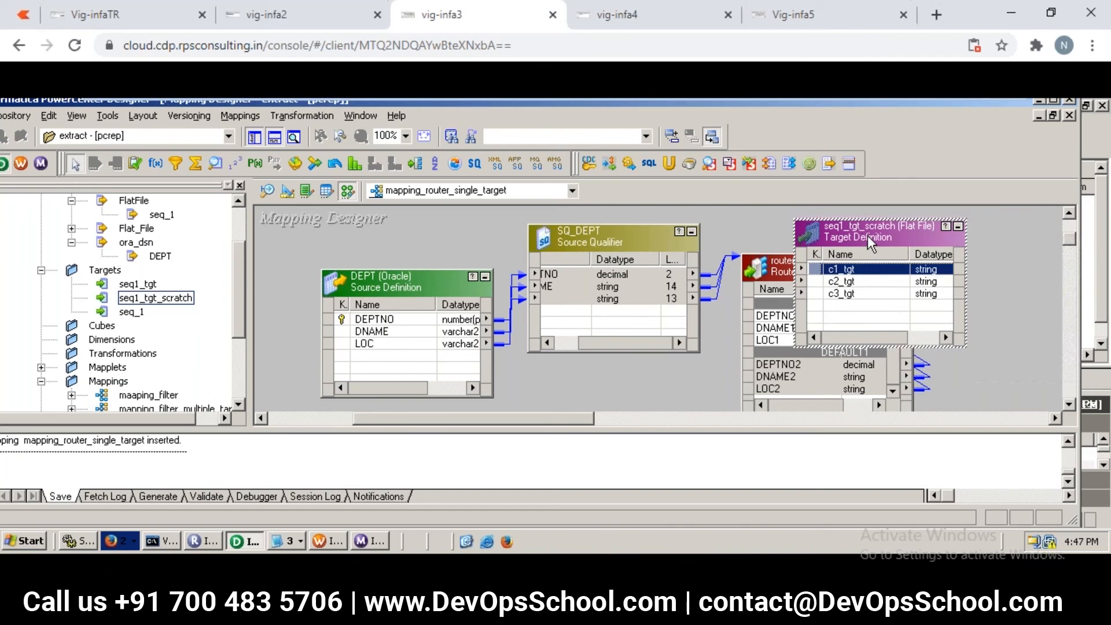
left_click_drag(861, 233, 949, 227)
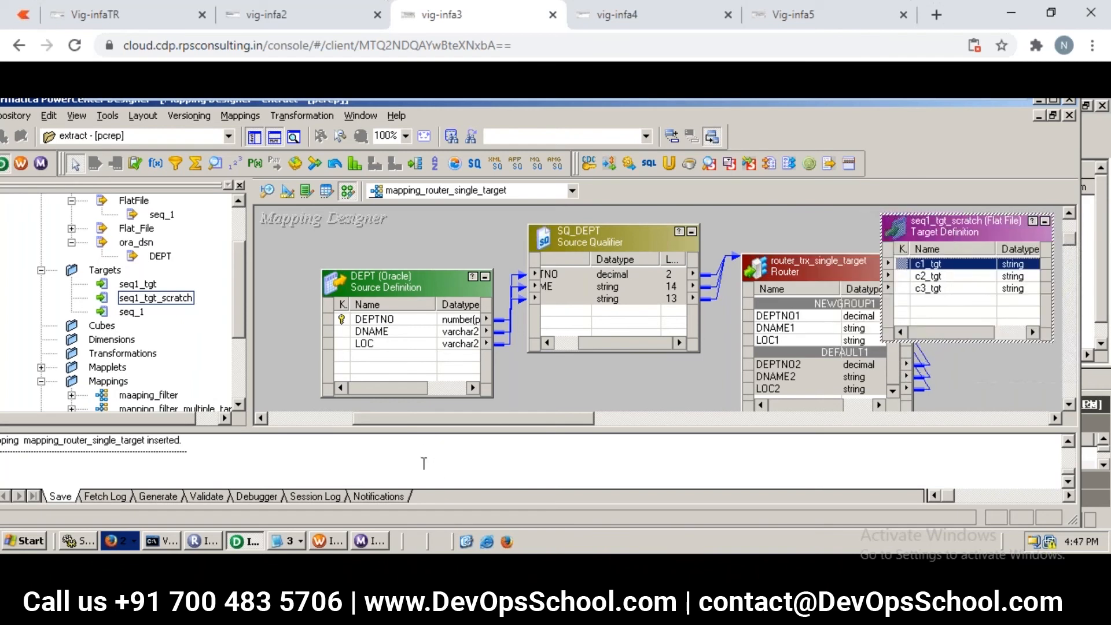
In Workflow Manager, check the mapping settings of session_router_transformation_single_target, including the target's output file properties and the router's tracing level.
left_click(324, 542)
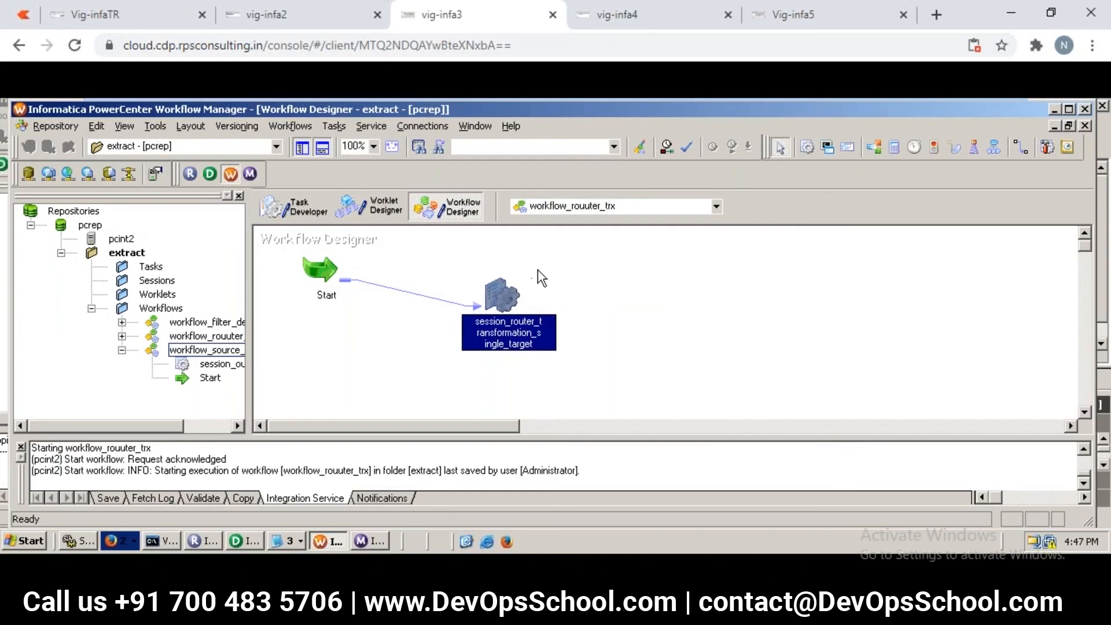
double_click(499, 299)
left_click(458, 135)
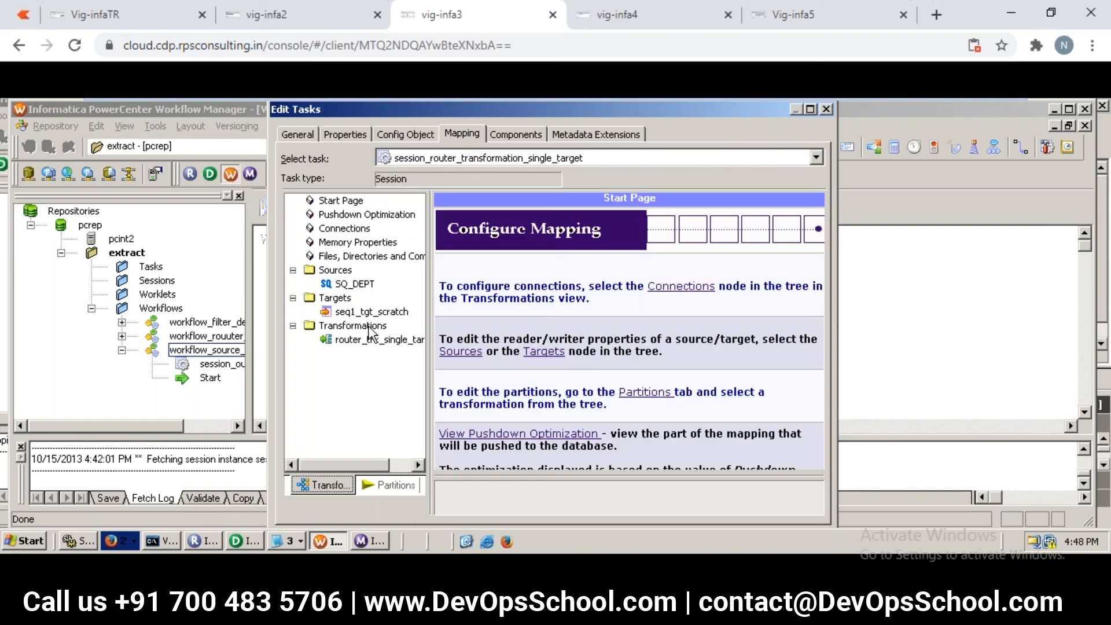
left_click(371, 311)
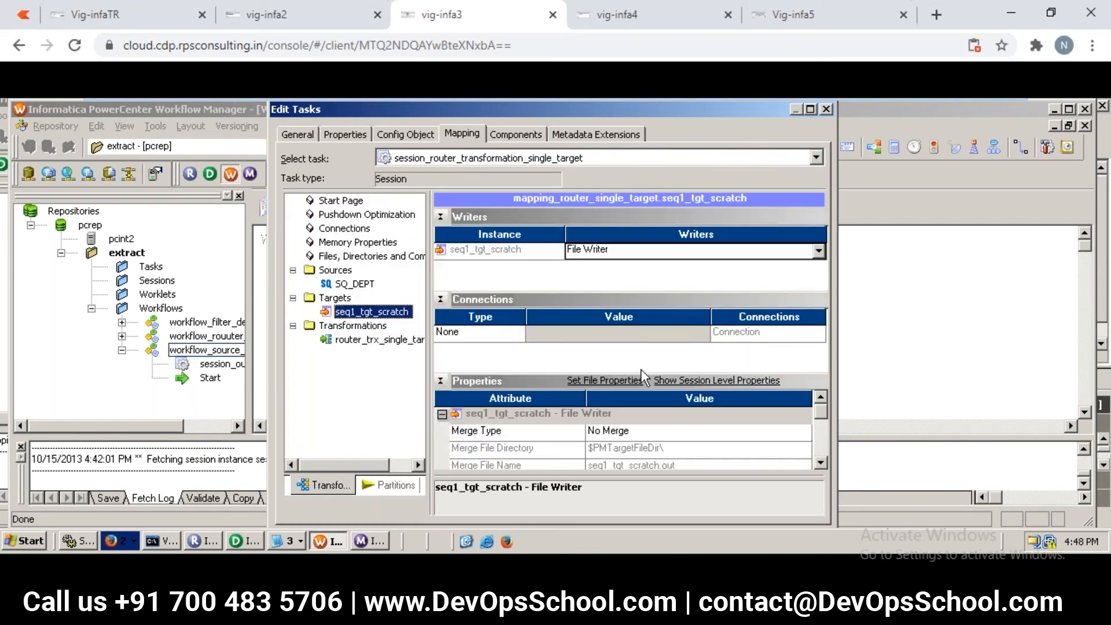
scroll(822, 457, "down", 1)
left_click(820, 446)
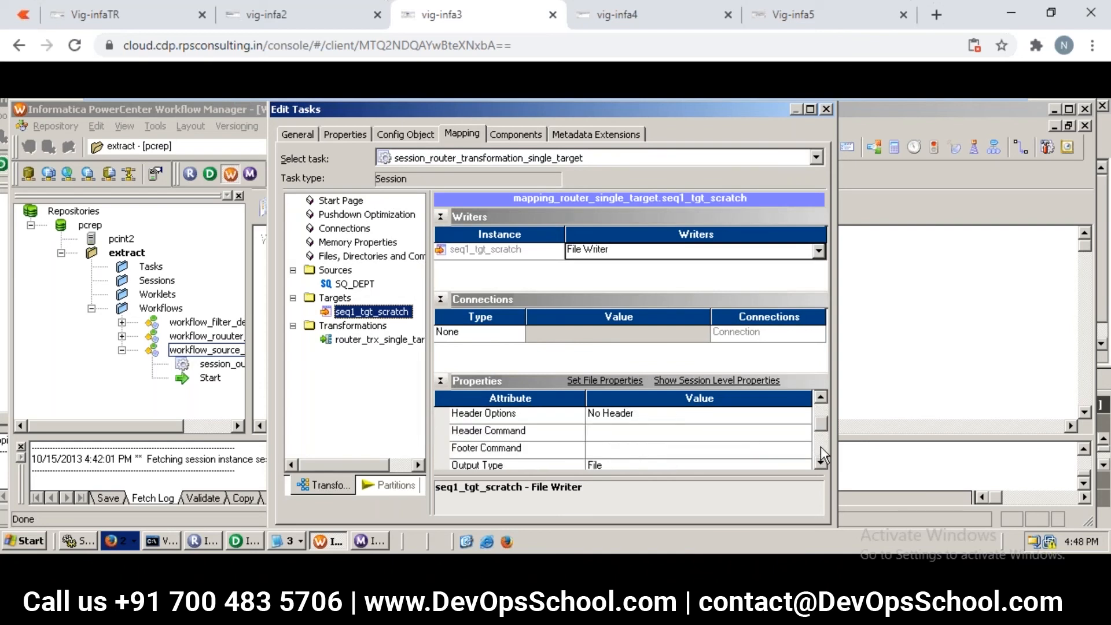
left_click(820, 446)
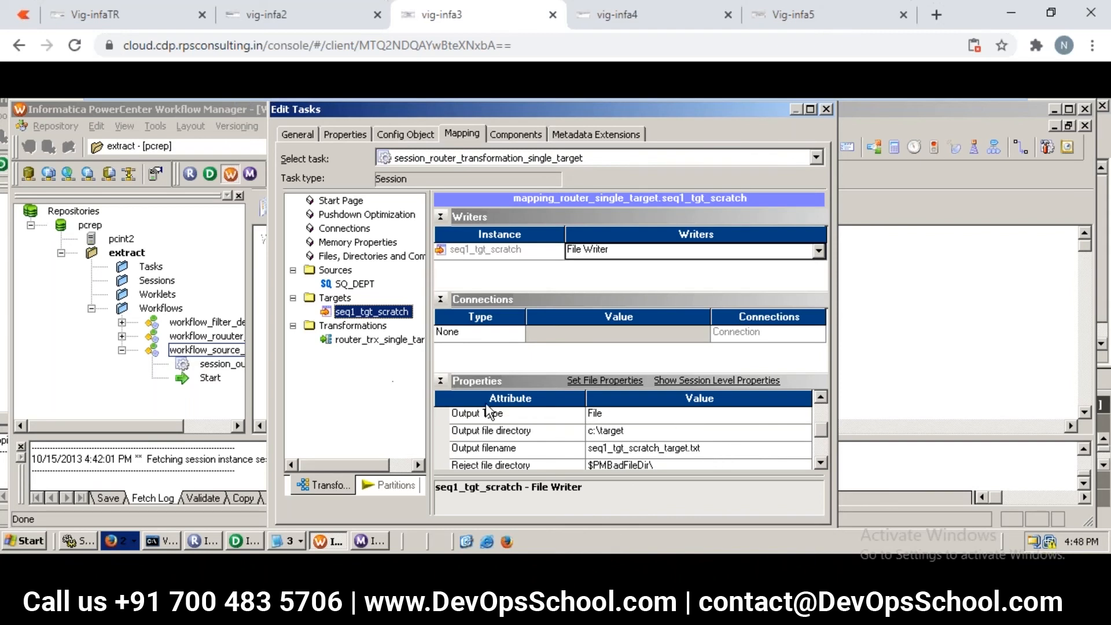
left_click(339, 341)
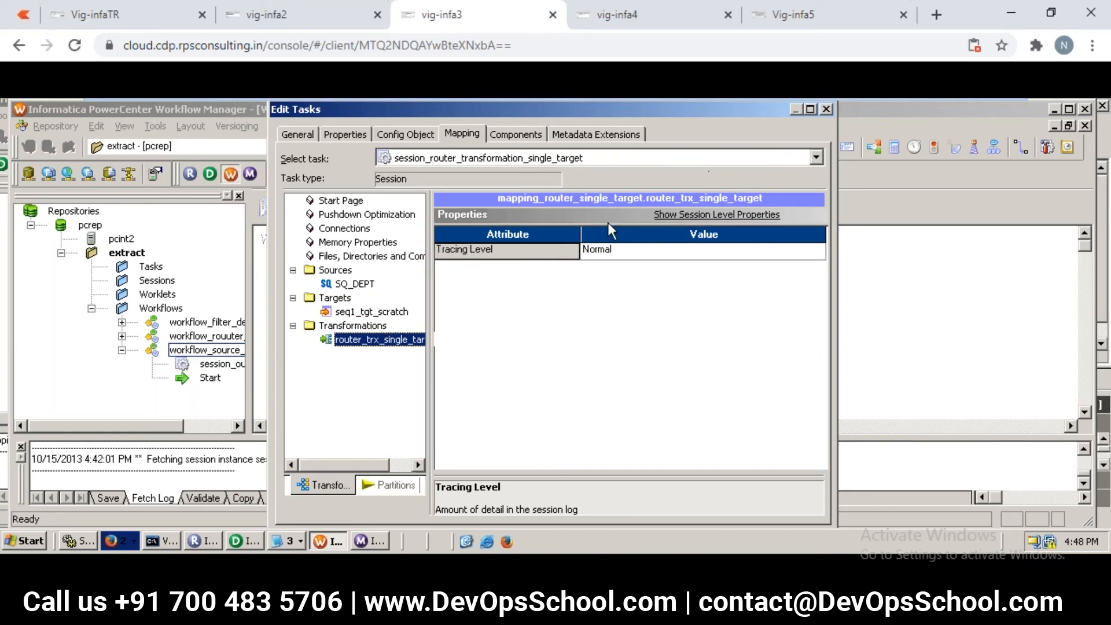
left_click(826, 109)
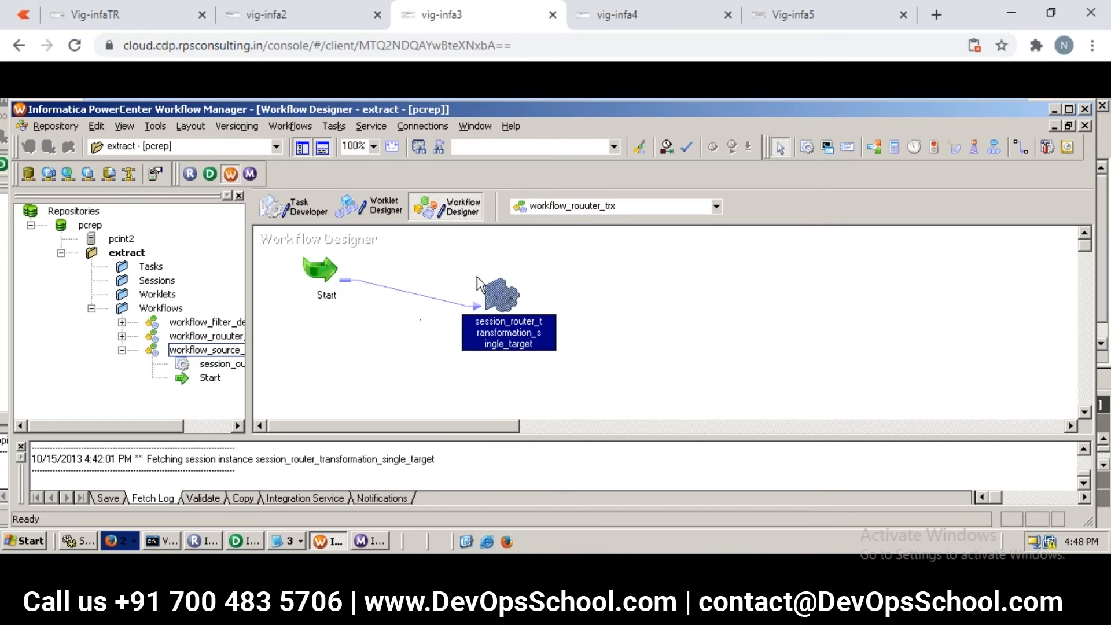
Save the extract folder and start workflow_rouuter_trx.
left_click(406, 338)
key("ctrl+s")
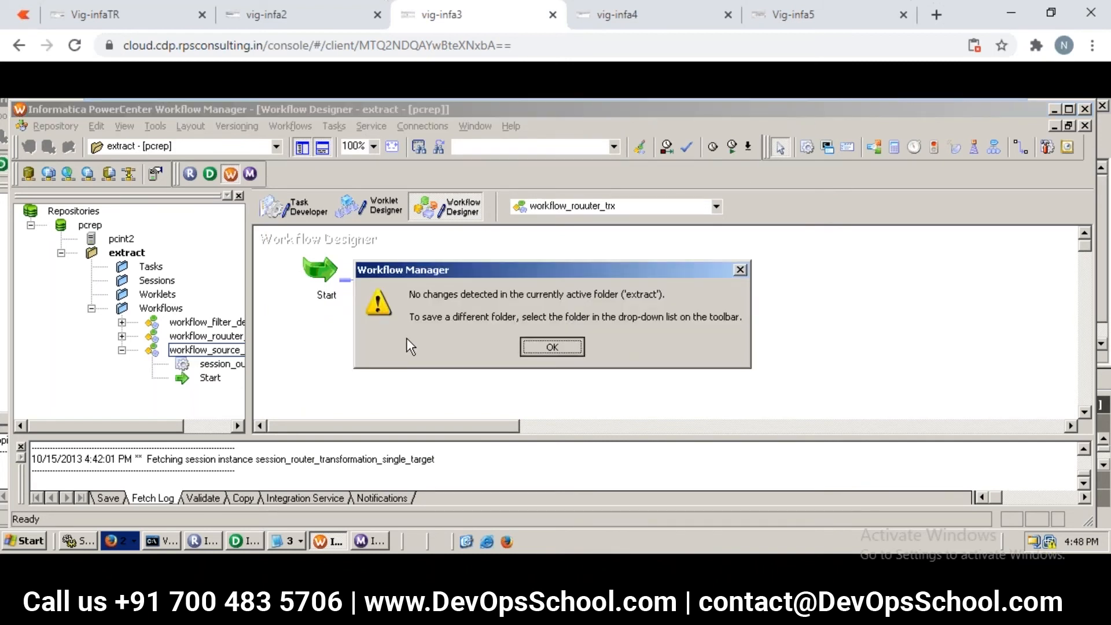
key("Return")
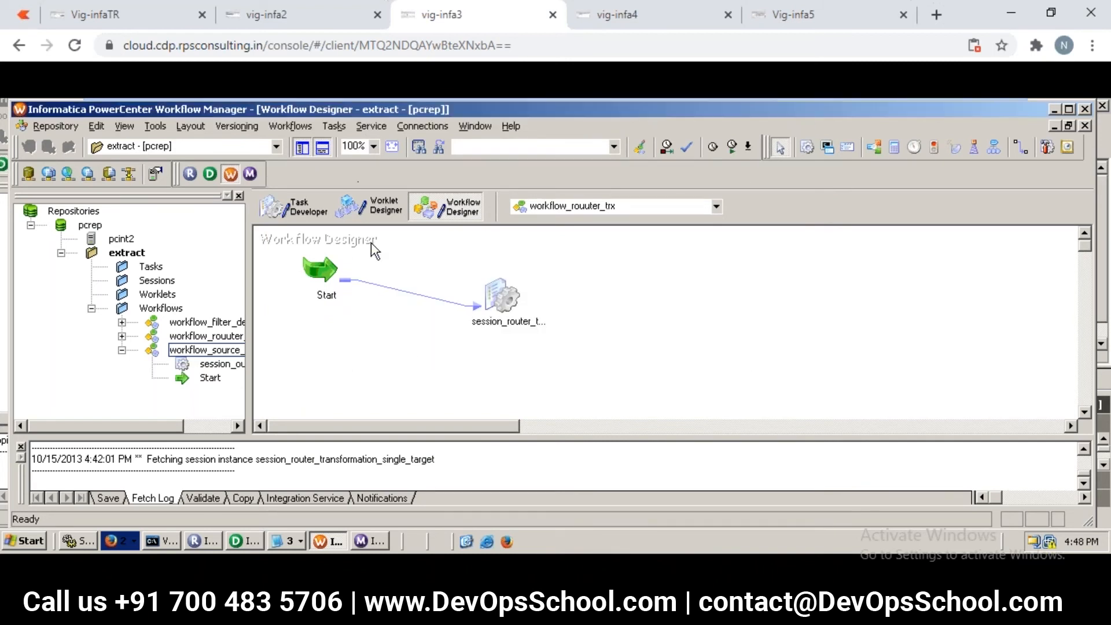
right_click(403, 265)
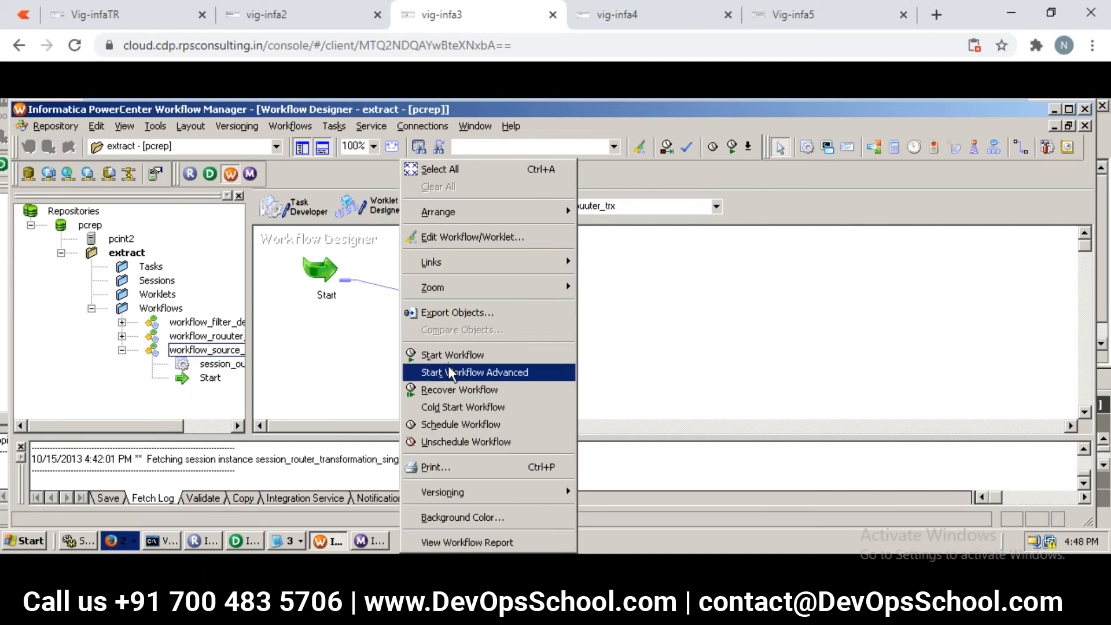
left_click(450, 355)
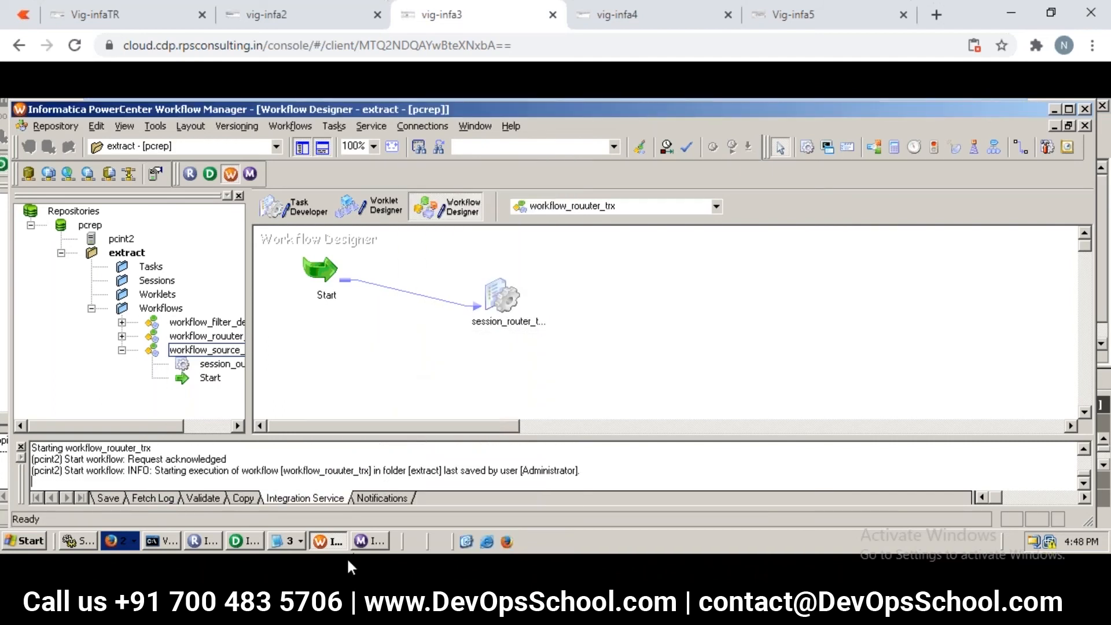
Switch to Workflow Monitor and get the session log of session_router_transformation_single_target.
left_click(364, 541)
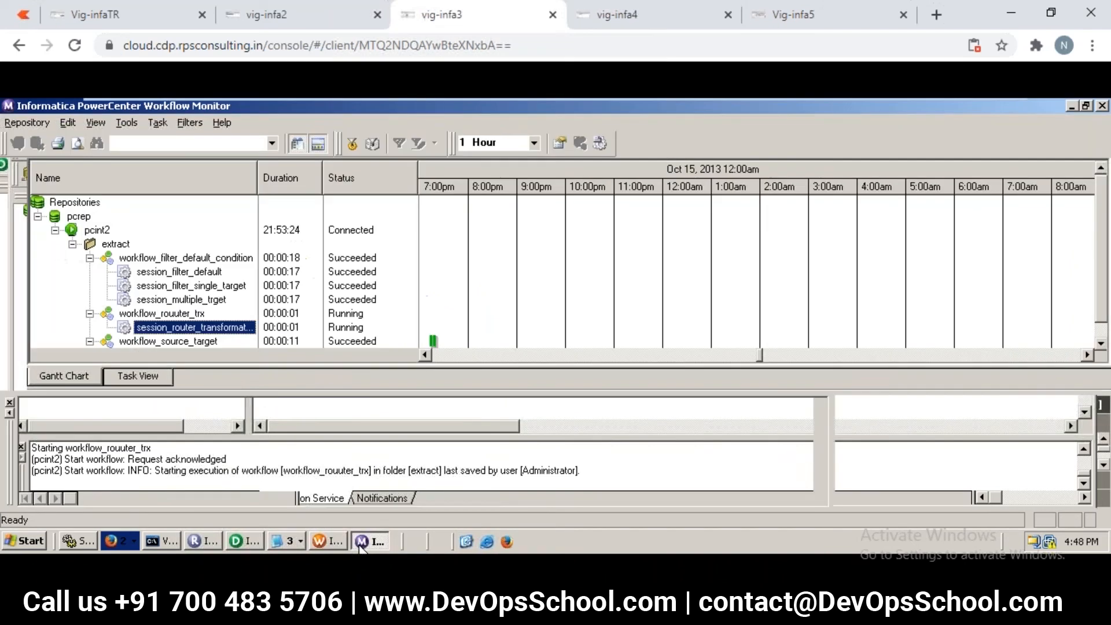
right_click(224, 330)
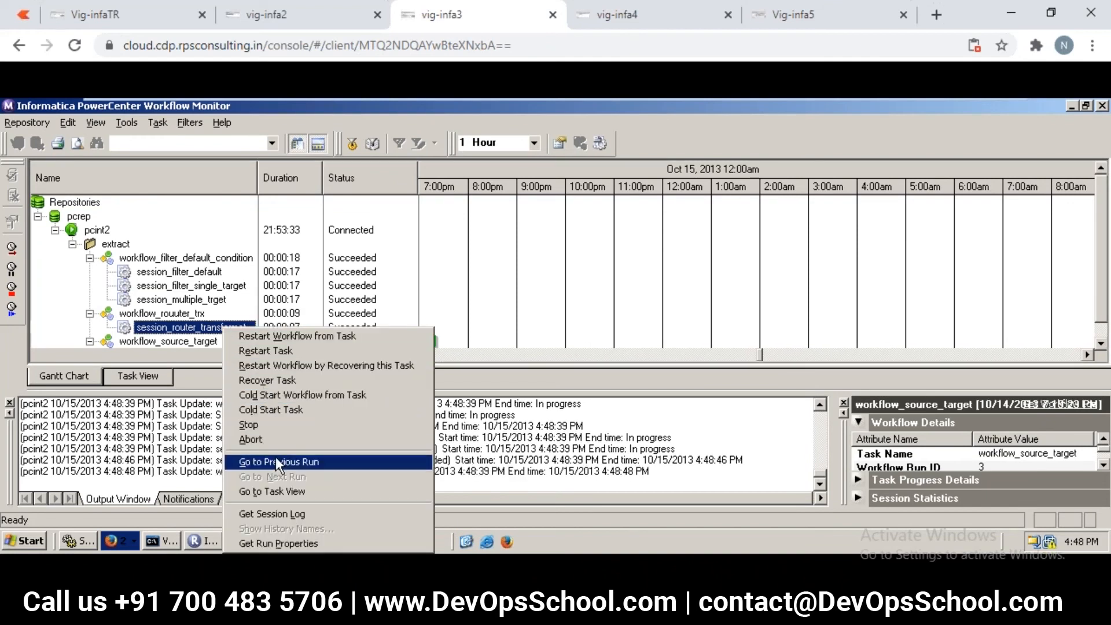
left_click(274, 511)
Examine the session log events through to the target load summary and select the seq1_tgt_scratch table entry.
left_click(338, 276)
key("Down")
key("Down")
key("Down")
key("Down")
key("Down")
key("Down")
key("Down")
key("Down")
key("Down")
key("Down")
key("Down")
key("Down")
key("Down")
key("Down")
key("Down")
key("Down")
key("Down")
key("Down")
key("Down")
key("Down")
key("Down")
key("Down")
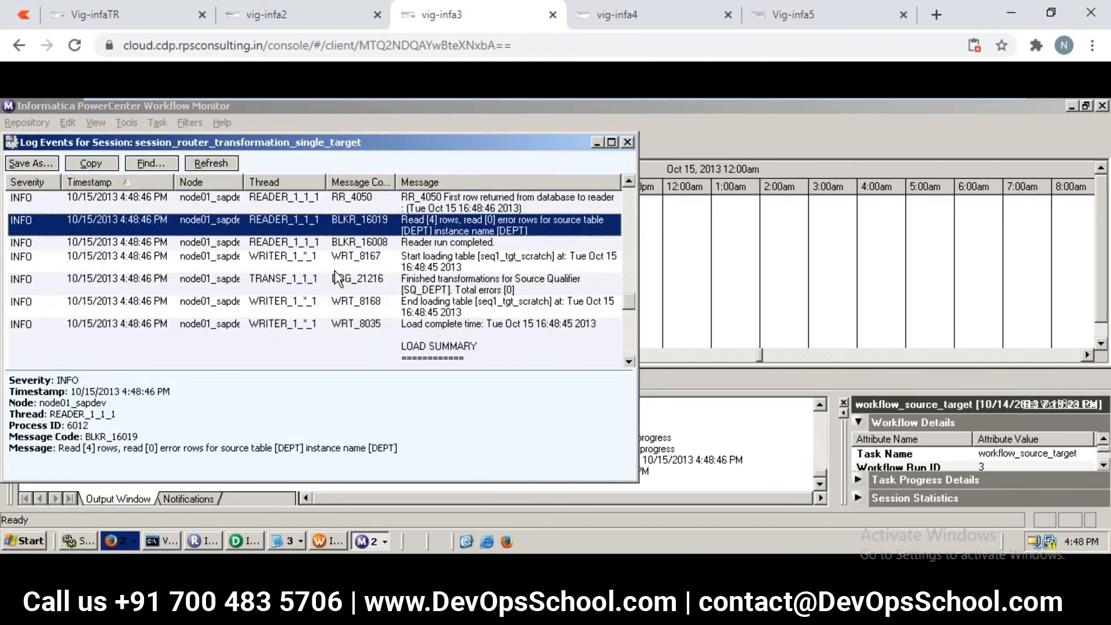
key("Up")
key("Up")
key("Up")
key("Down")
key("Down")
key("Down")
key("Down")
key("Down")
key("Down")
key("Down")
key("Down")
key("Down")
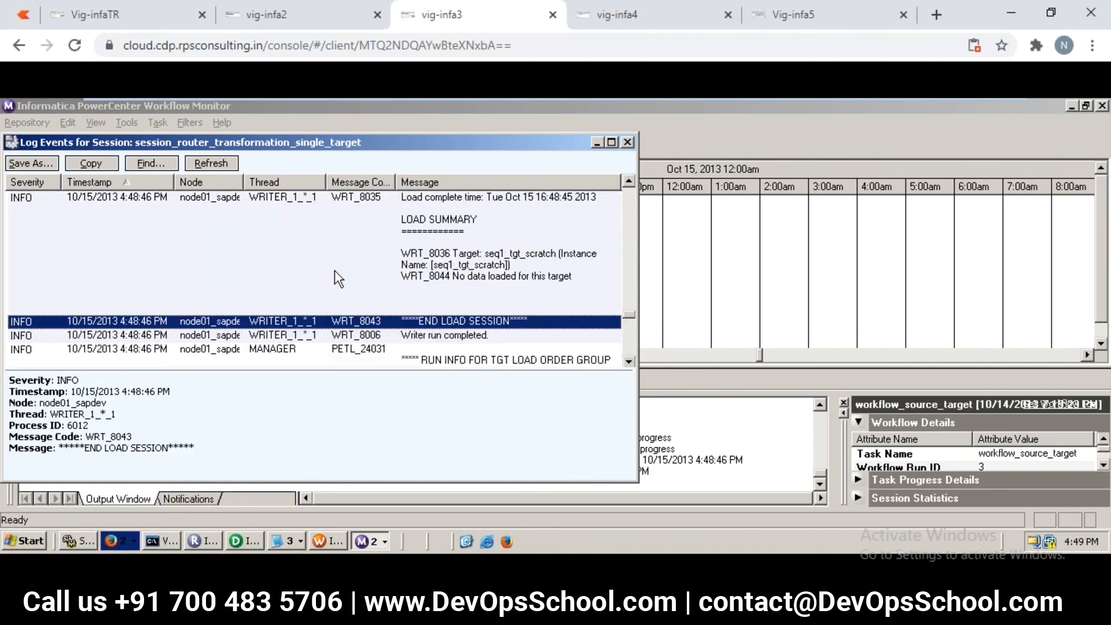
key("Down")
key("Down")
key("Down")
key("Down")
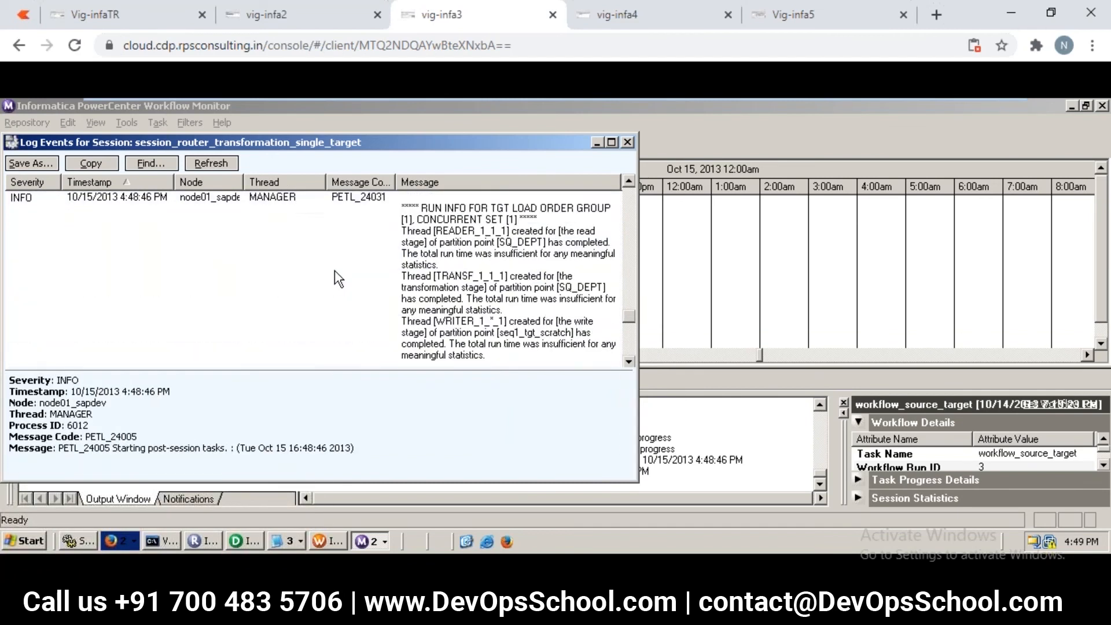
key("Down")
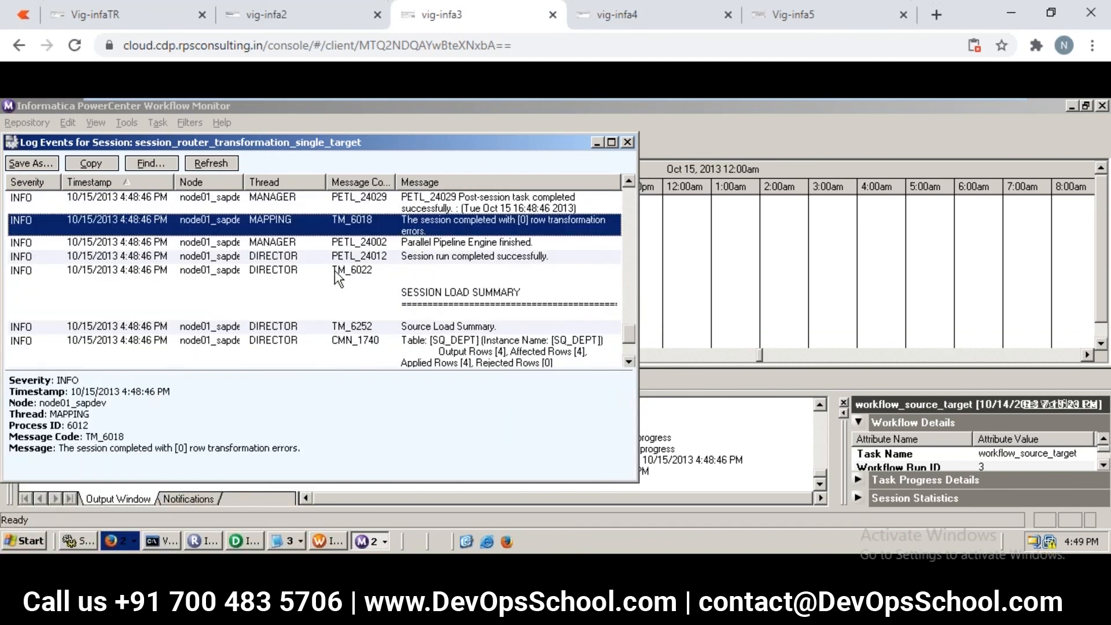
scroll(477, 238, "down", 3)
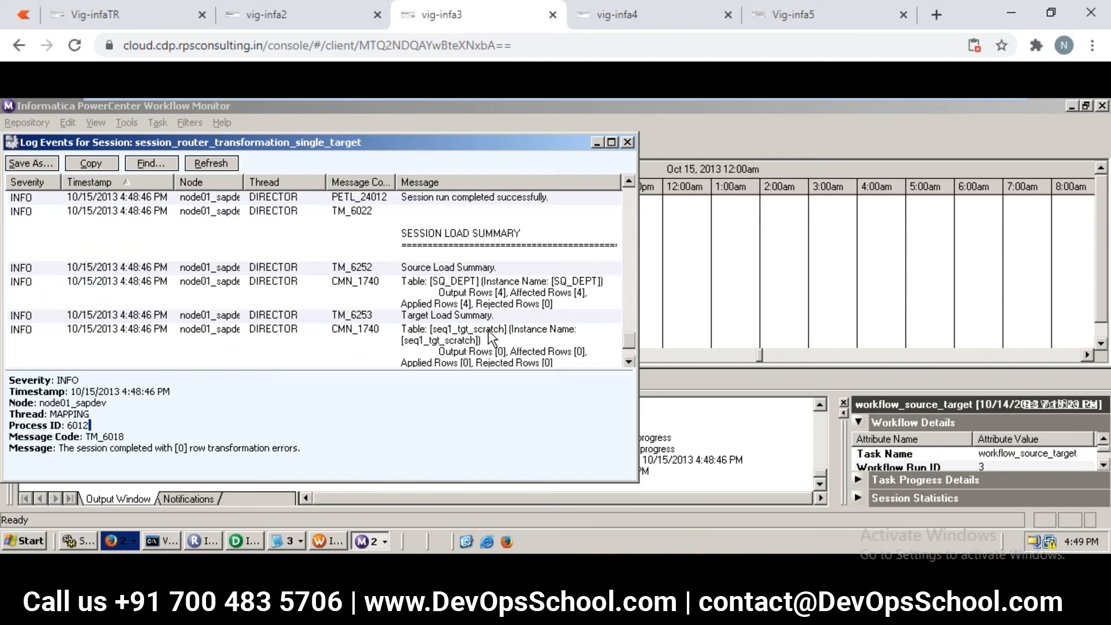
left_click(490, 336)
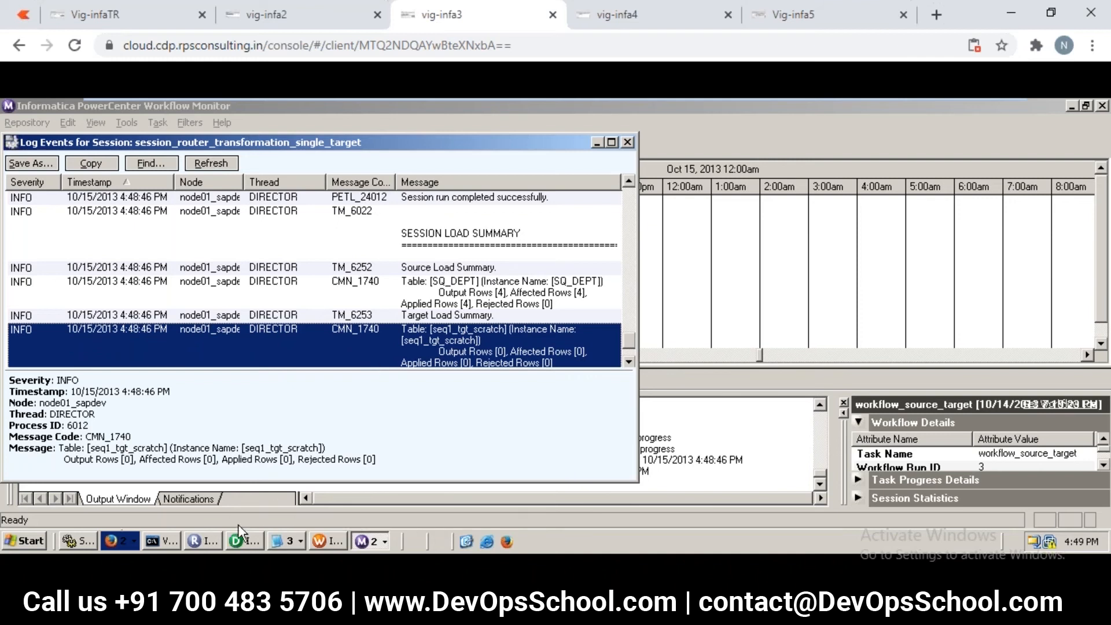
Maximize the session log window and examine its events backward from the target load summary to the start of data movement.
right_click(28, 539)
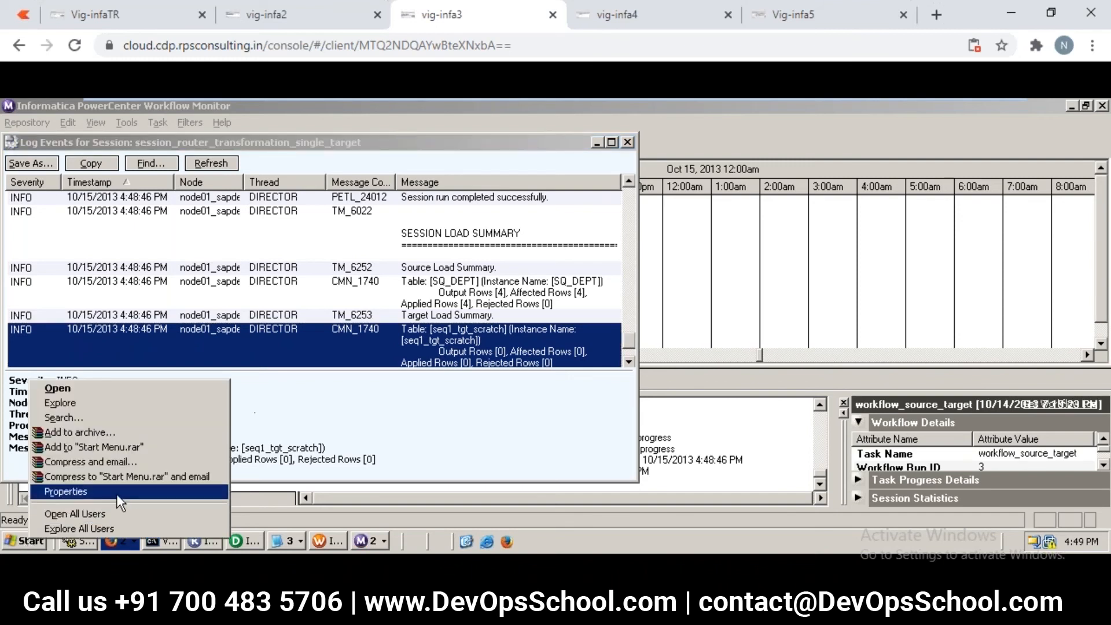
left_click(613, 140)
left_click(613, 140)
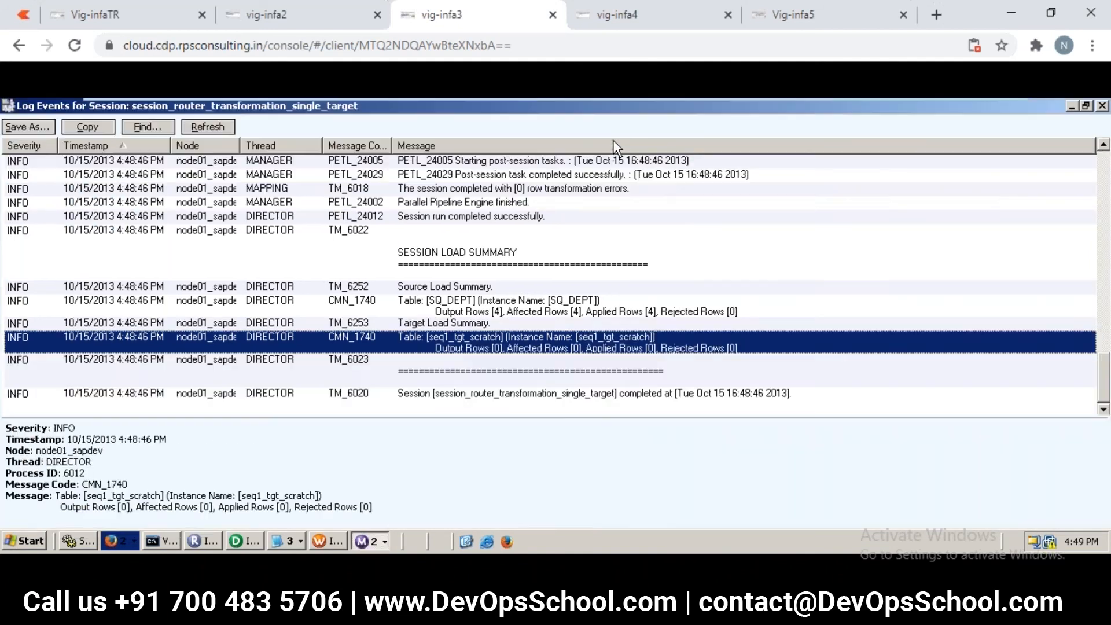
key("Up")
key("Up")
key("Up")
key("Up")
key("Up")
key("Up")
key("Up")
key("Up")
key("Up")
key("Up")
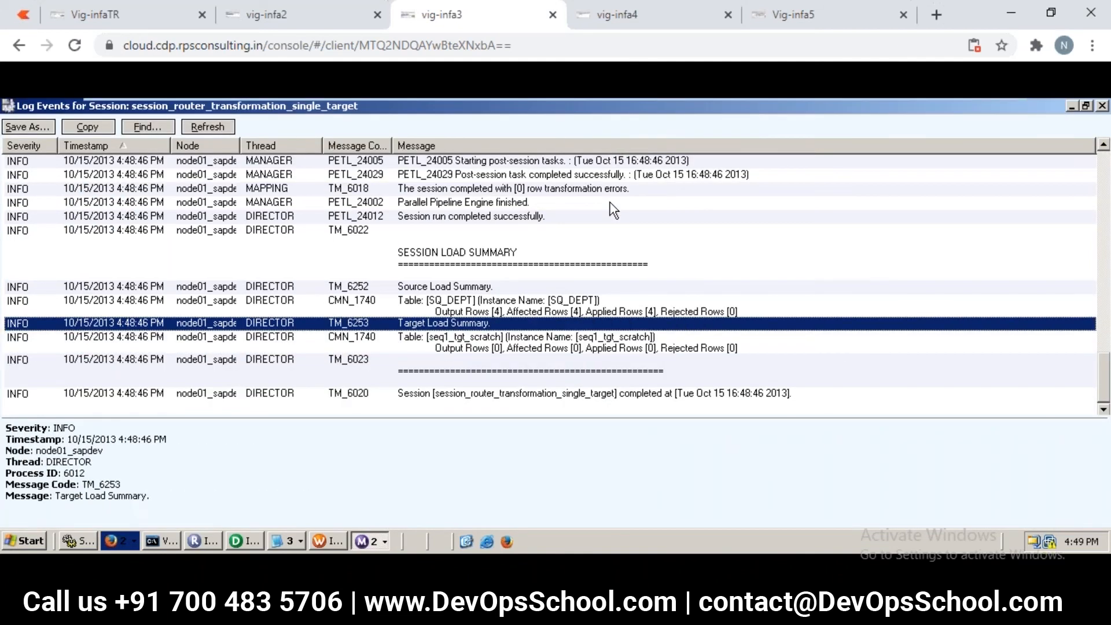
key("Up")
key("Up")
key("Up")
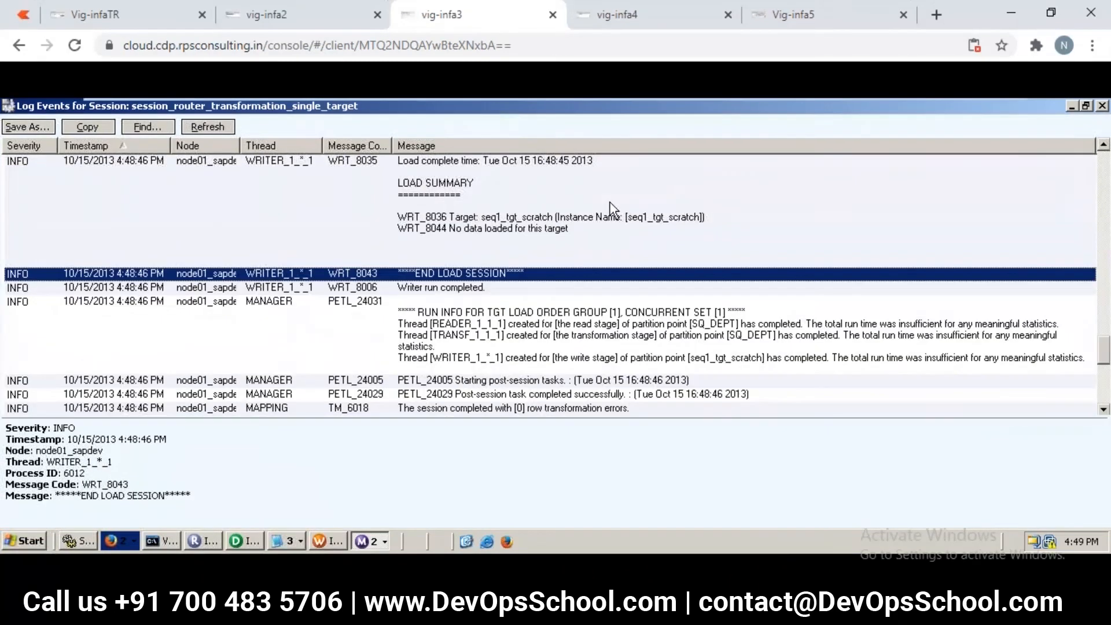
key("Up")
key("Up")
key("Up")
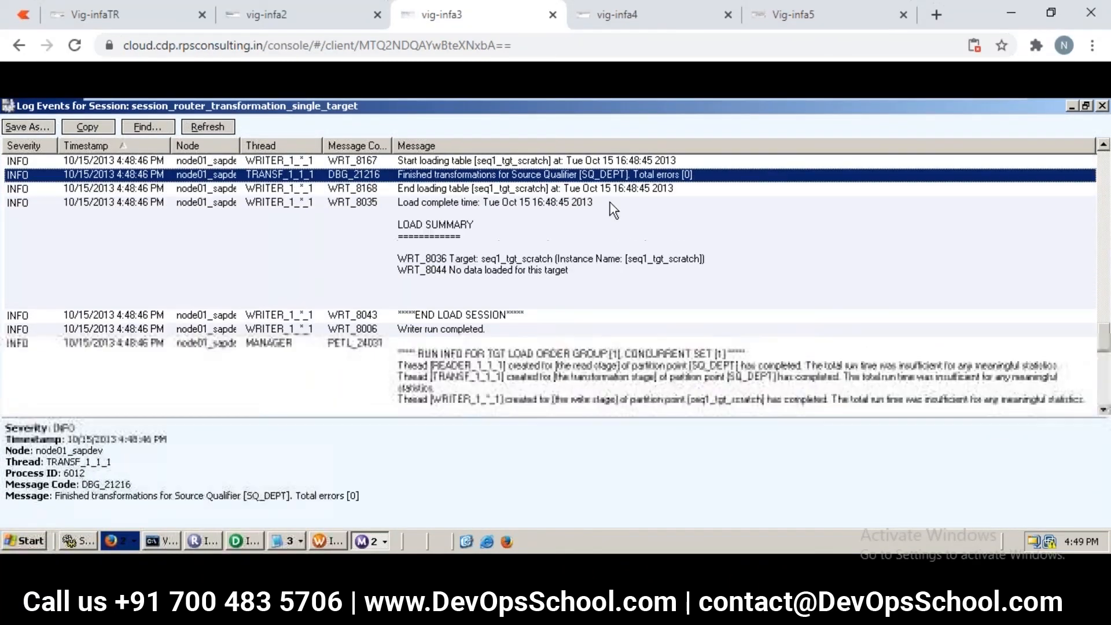
key("Up")
key("Up")
key("Up")
key("Up")
key("Up")
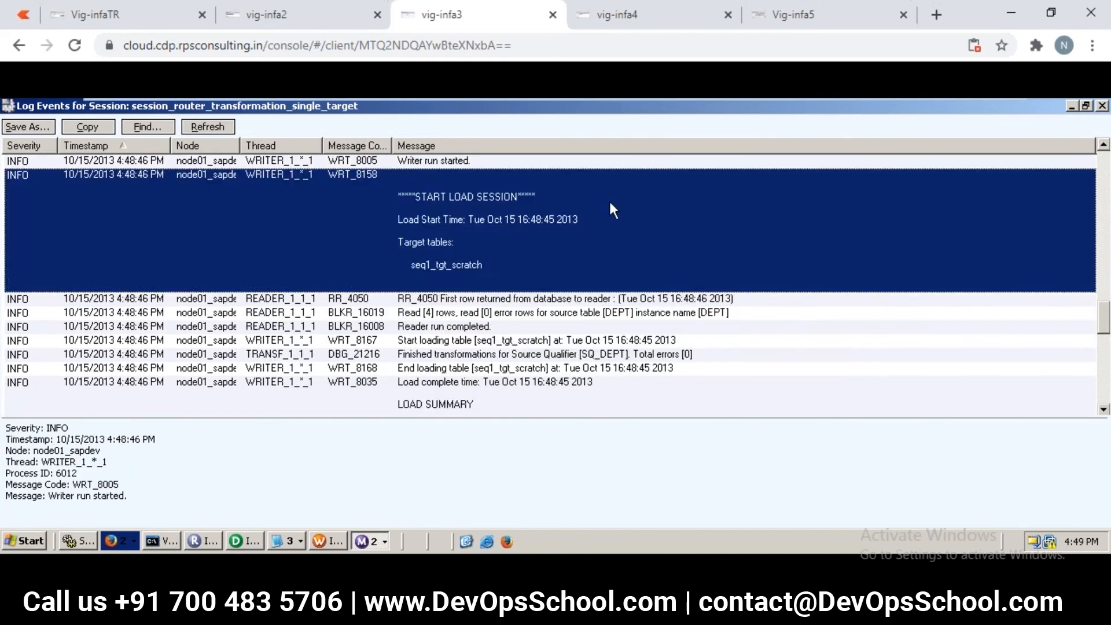
key("Up")
key("Up")
key("Up")
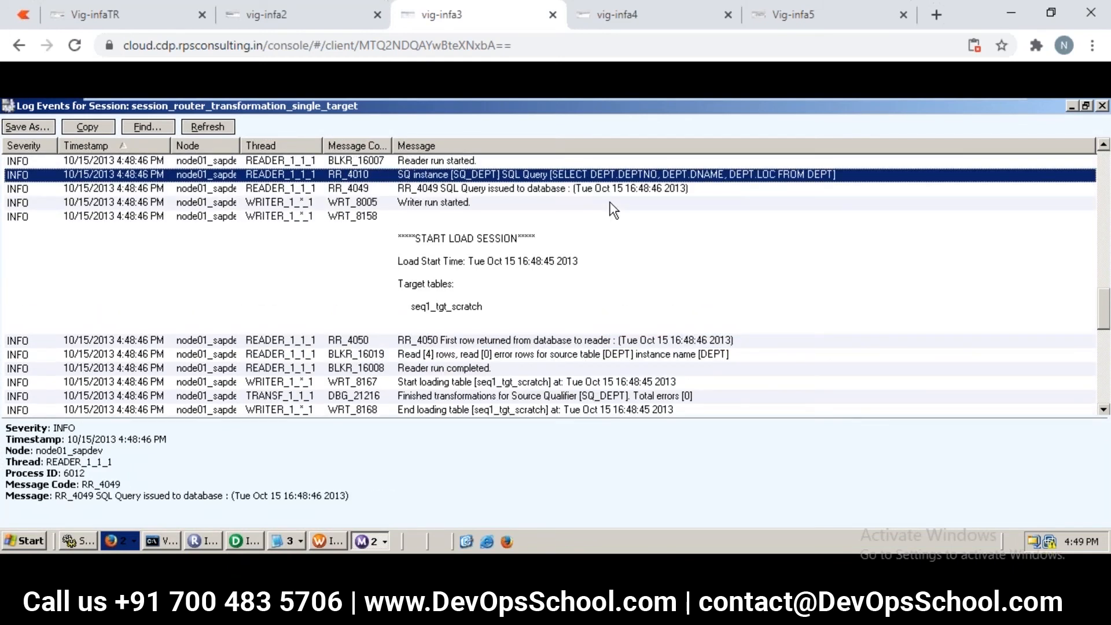
key("Up")
key("Up")
key("Up")
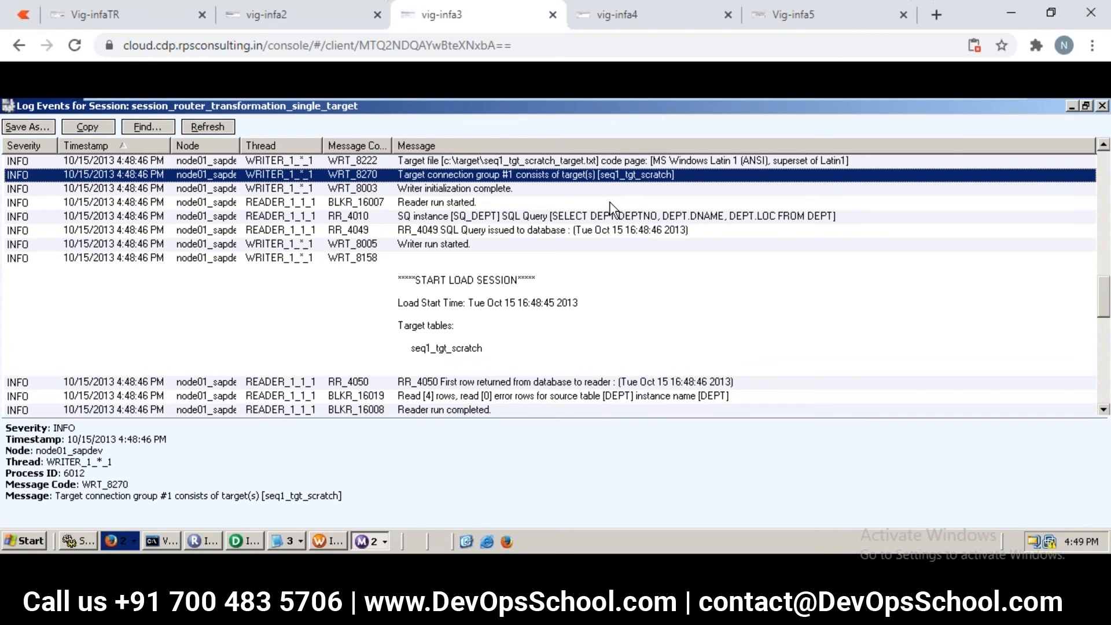
key("Up")
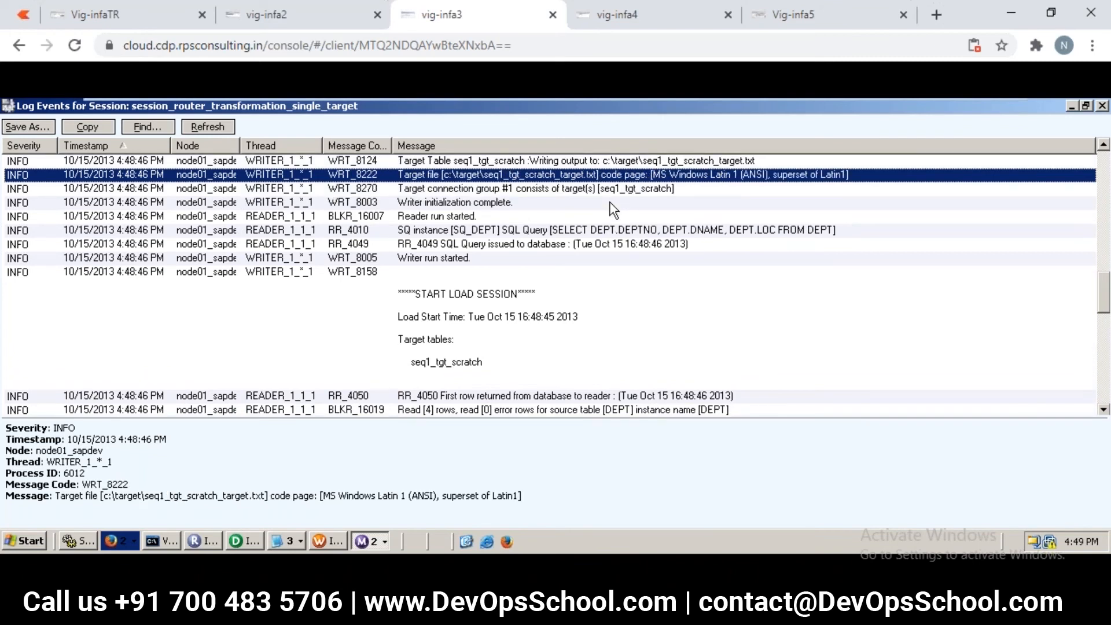
key("Up")
key("Up")
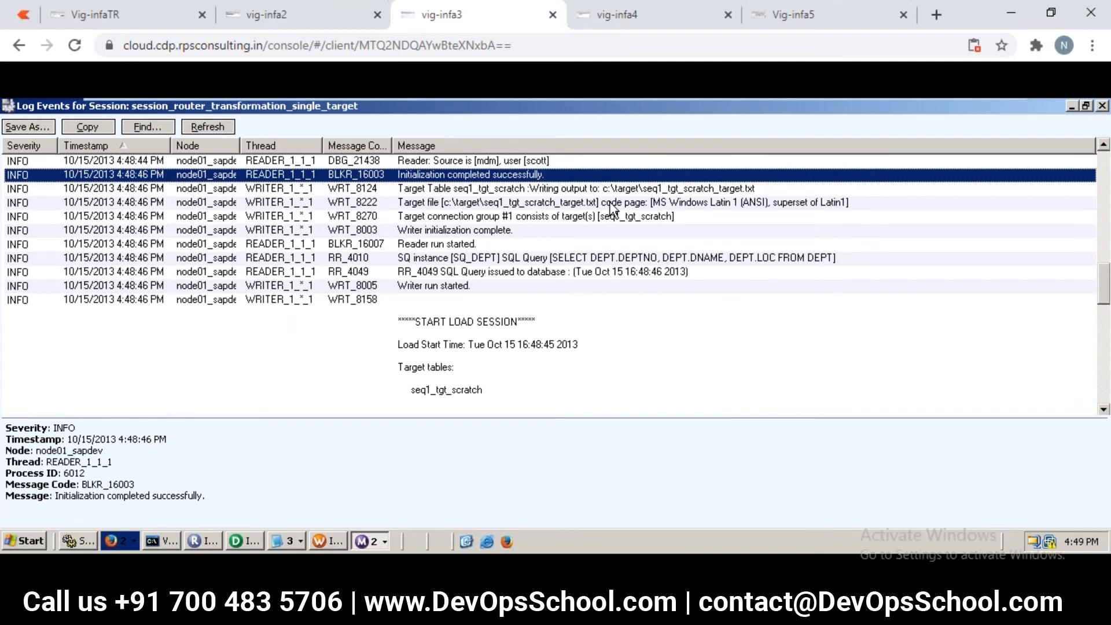
key("Up")
key("Up")
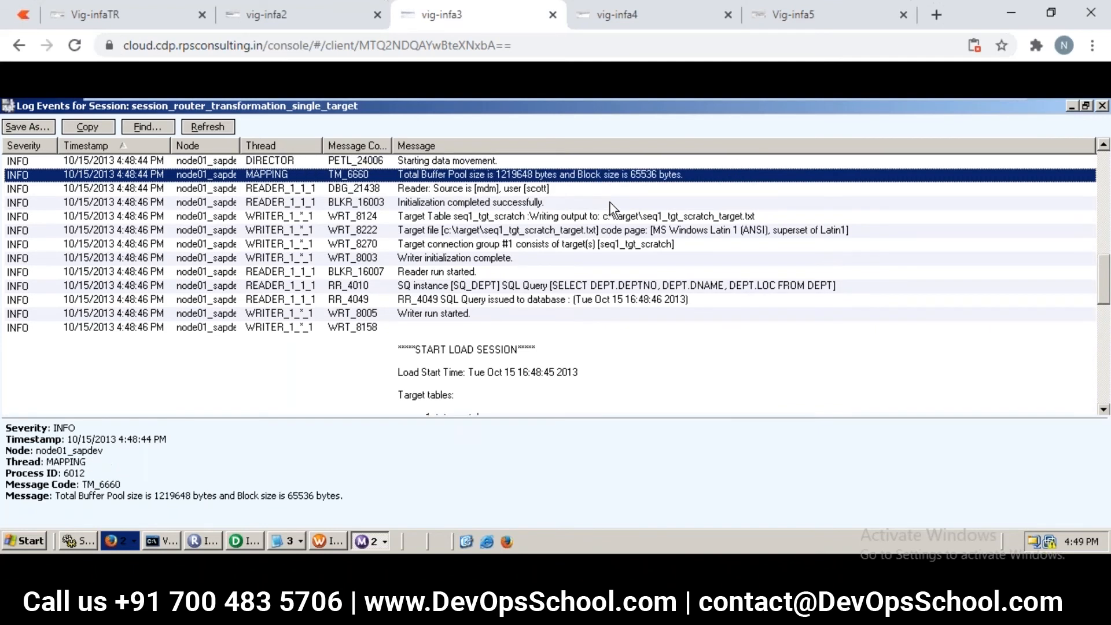
key("Up")
Examine the log events forward through the reader, writer and load session entries to the Target Load Summary.
key("Down")
key("Down")
key("Down")
key("Down")
key("Down")
key("Down")
key("Down")
key("Down")
key("Down")
key("Down")
key("Down")
key("Down")
key("Down")
key("Down")
key("Down")
key("Down")
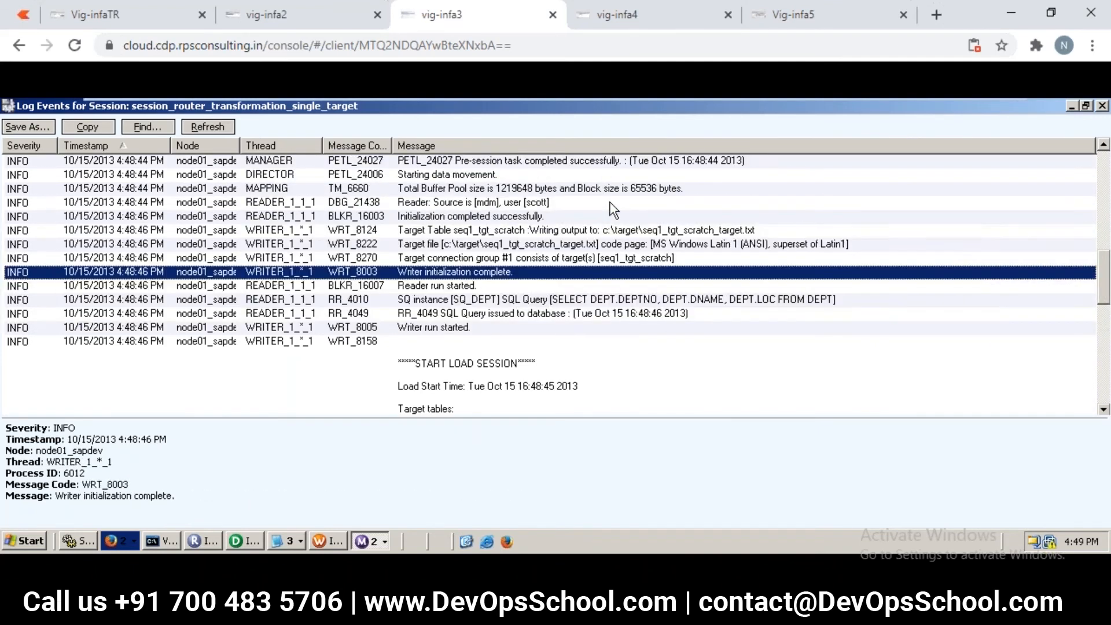
key("Down")
key("Down")
key("Down")
key("Down")
key("Down")
key("Down")
key("Down")
key("Down")
key("Down")
key("Down")
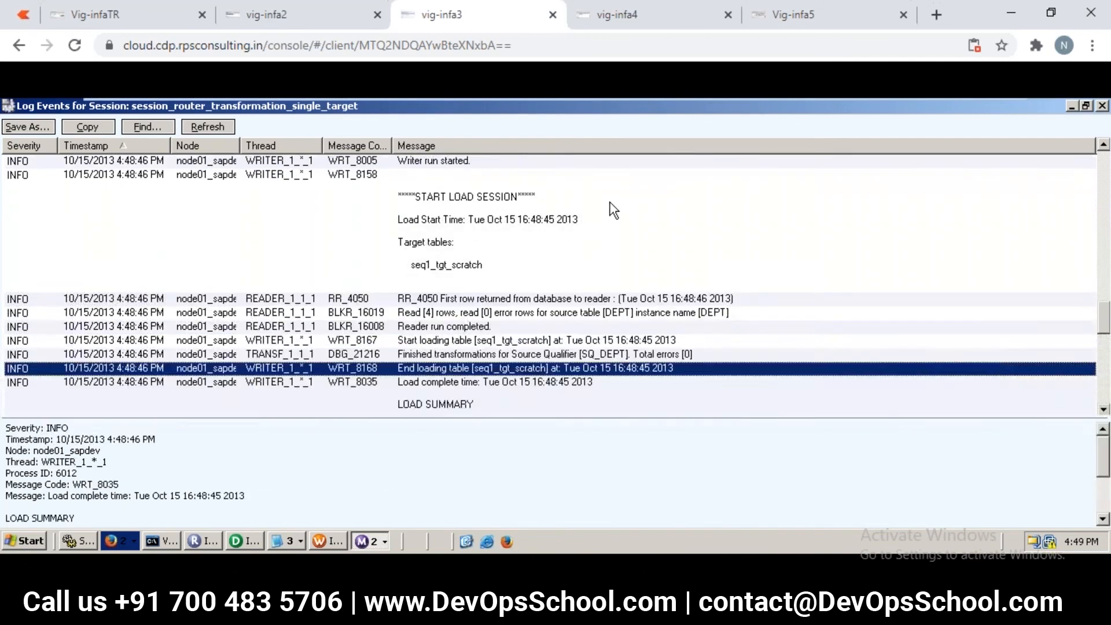
key("Down")
key("Down")
key("Down")
key("Down")
key("Down")
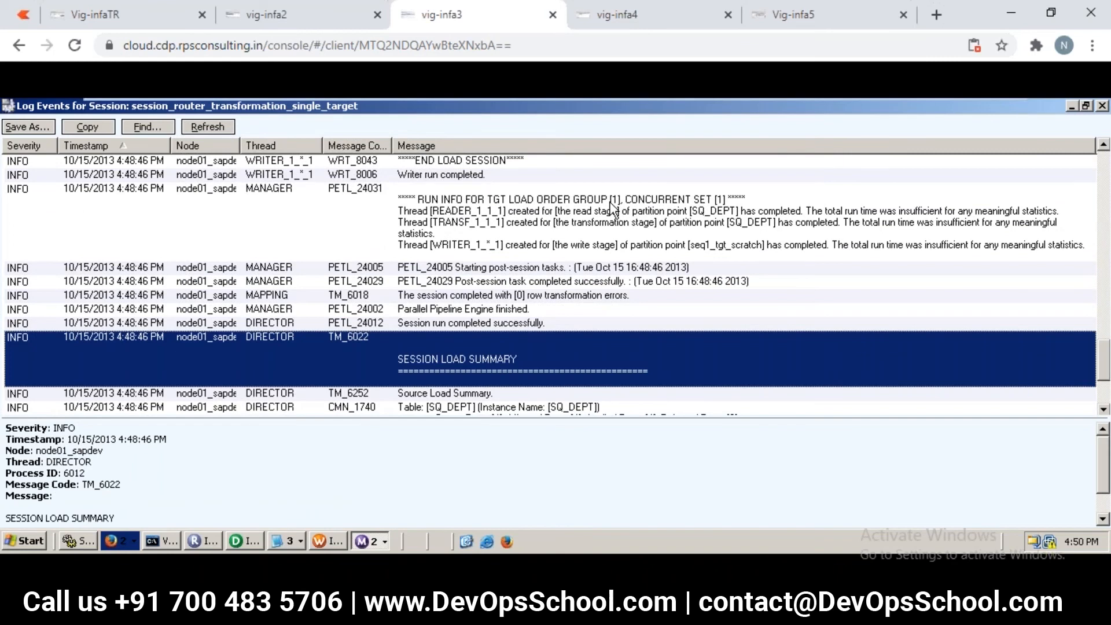
key("Down")
key("Down")
key("Down")
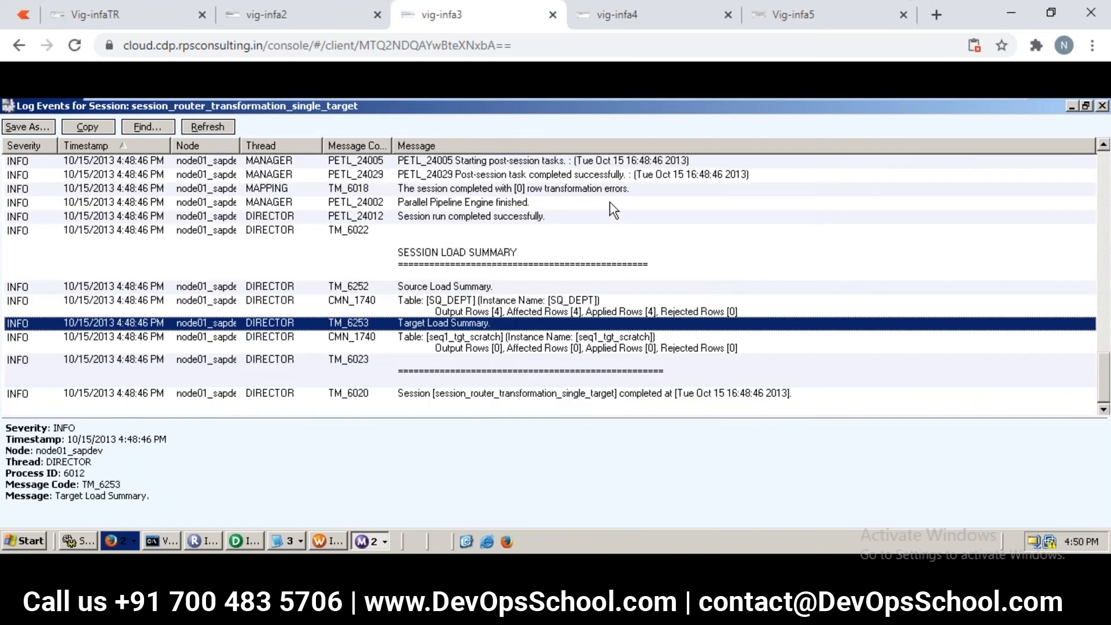
Recheck the log events backward from the target load summary to the session's DTM initialization entry.
key("Up")
key("Up")
key("Up")
key("Up")
key("Up")
key("Up")
key("Up")
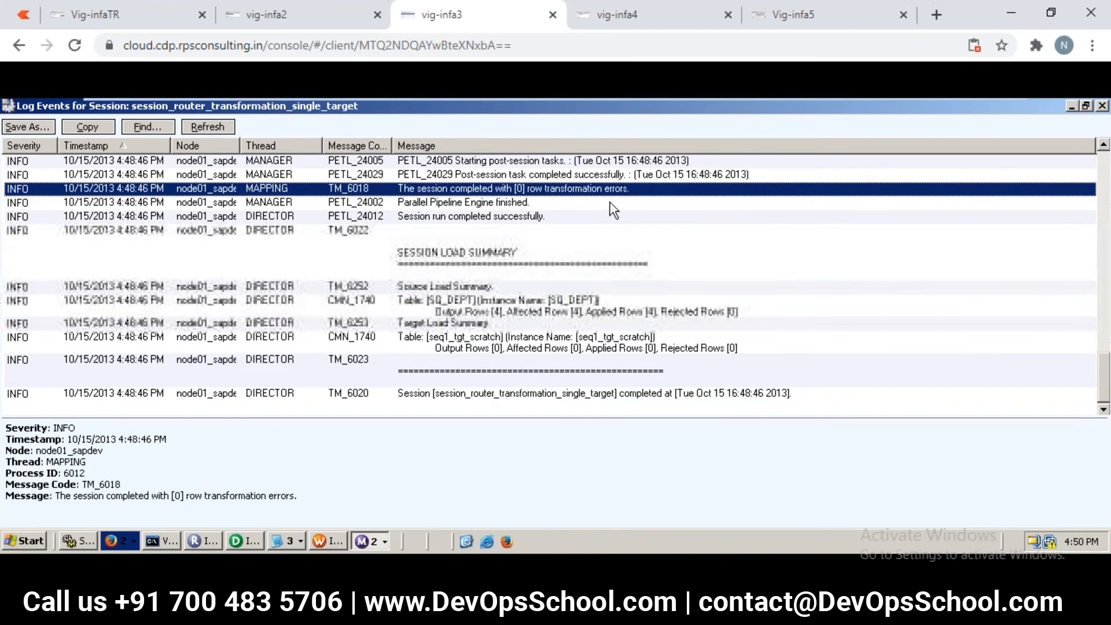
key("Up")
key("Up")
key("Up")
key("Up")
key("Up")
key("Up")
key("Up")
key("Up")
key("Up")
key("Up")
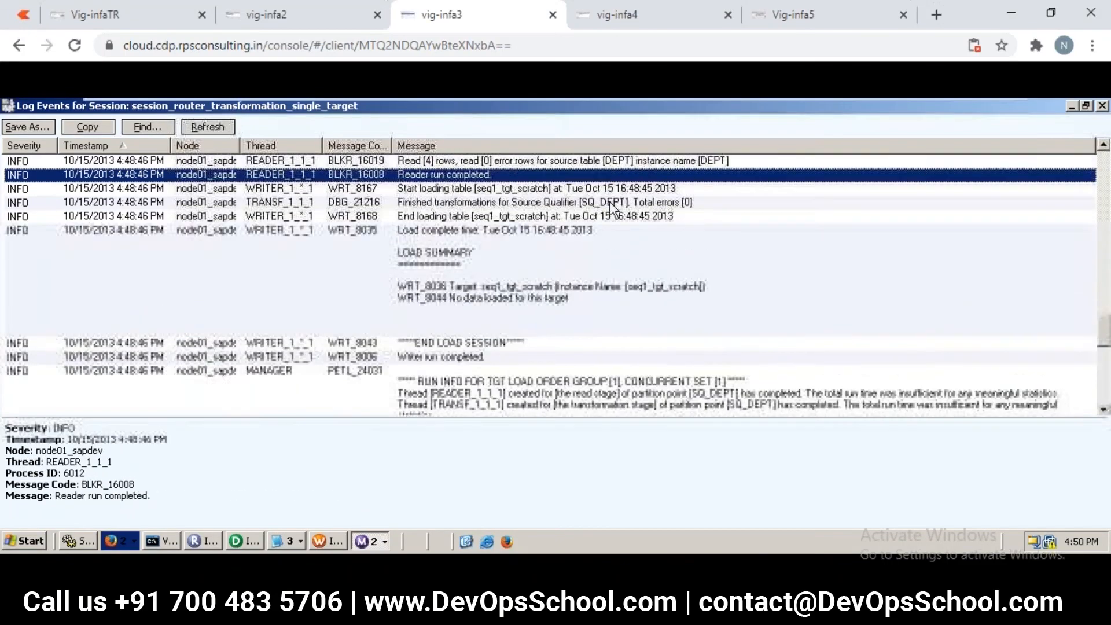
key("Up")
key("Up")
key("Up")
key("Up")
key("Up")
key("Up")
key("Up")
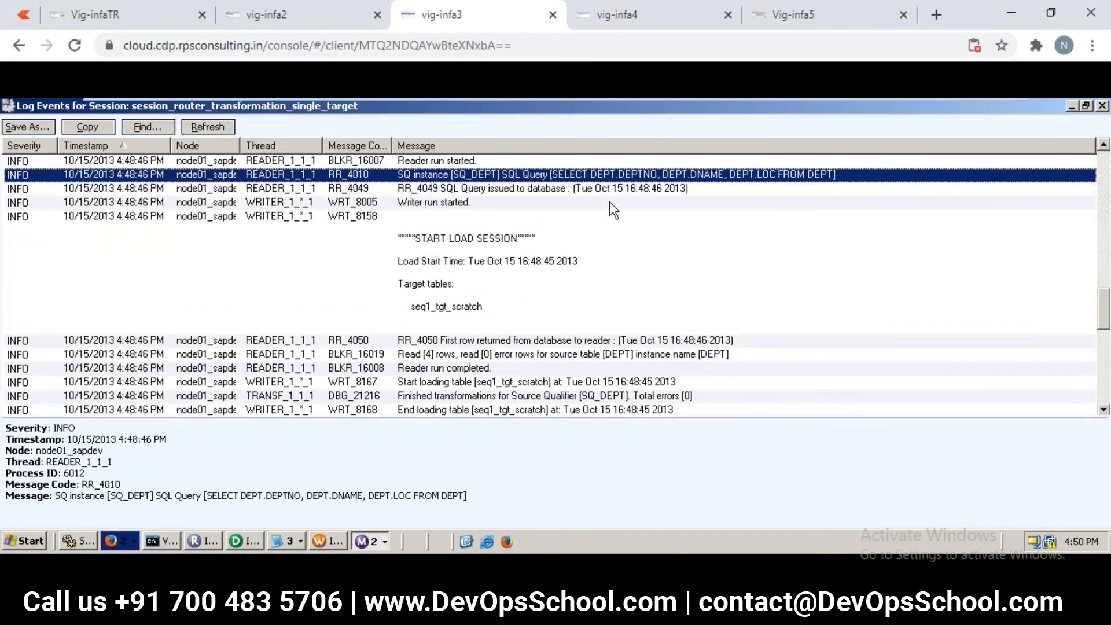
key("Up")
key("Up")
key("Up")
key("Up")
key("Up")
key("Up")
key("Up")
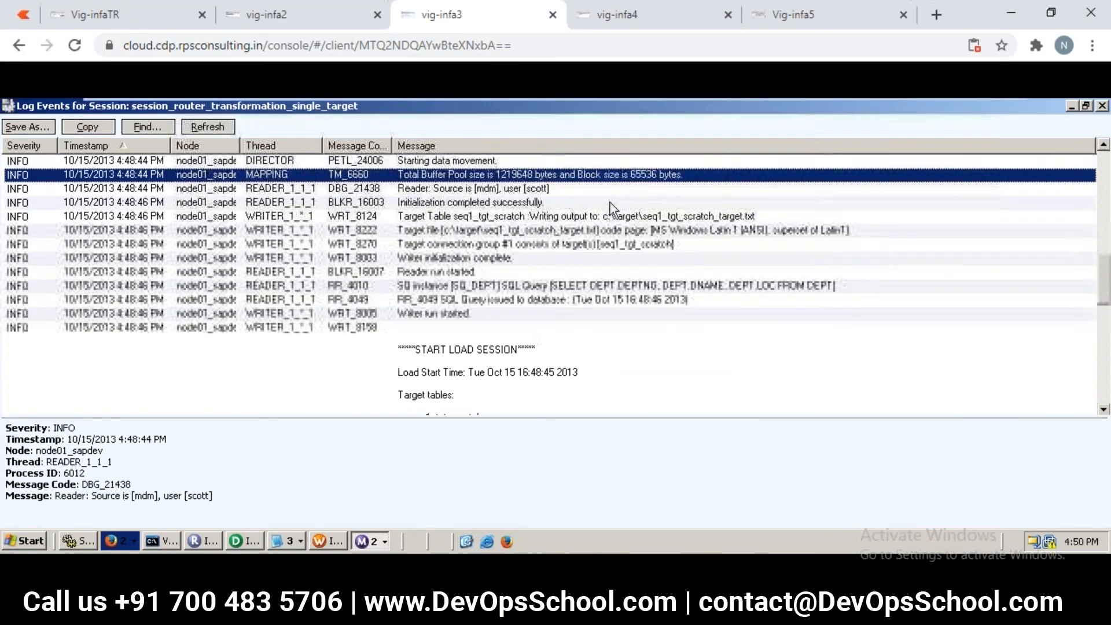
key("Up")
key("Up")
key("Up")
key("Up")
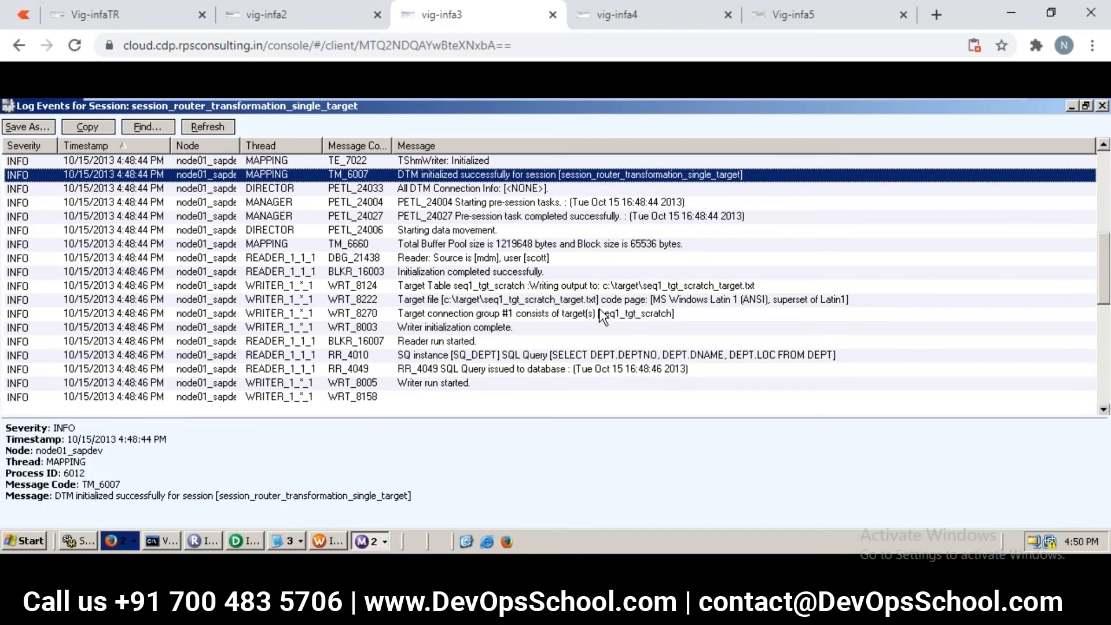
Switch to PowerCenter Designer and reposition SQ_DEPT and the router in mapping_router_single_target, bringing the router's input group into view.
left_click(230, 547)
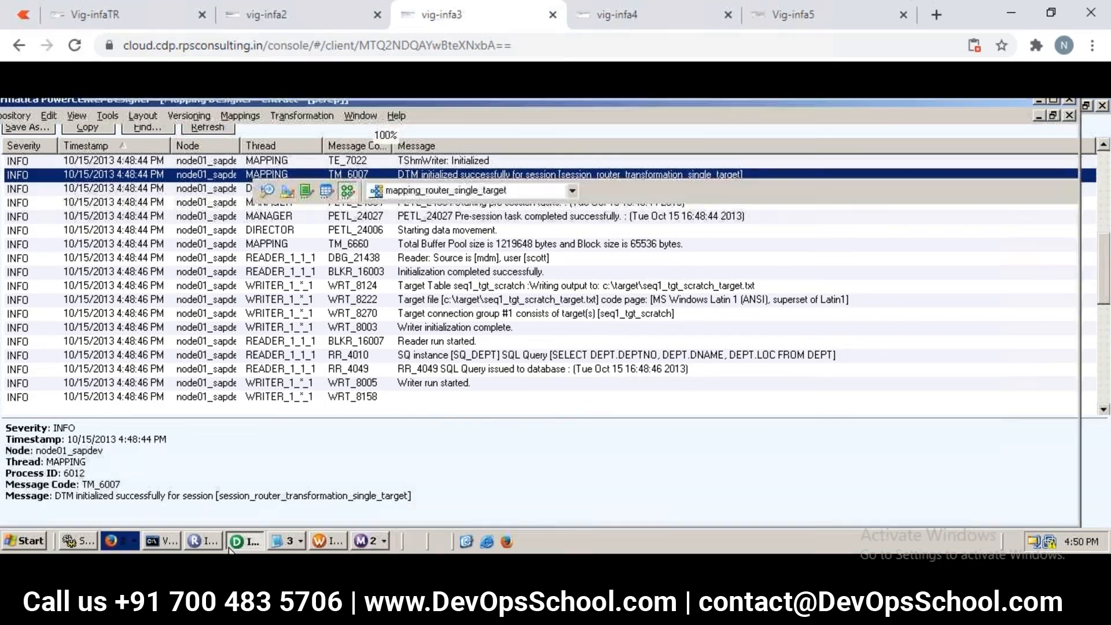
left_click_drag(560, 239, 463, 241)
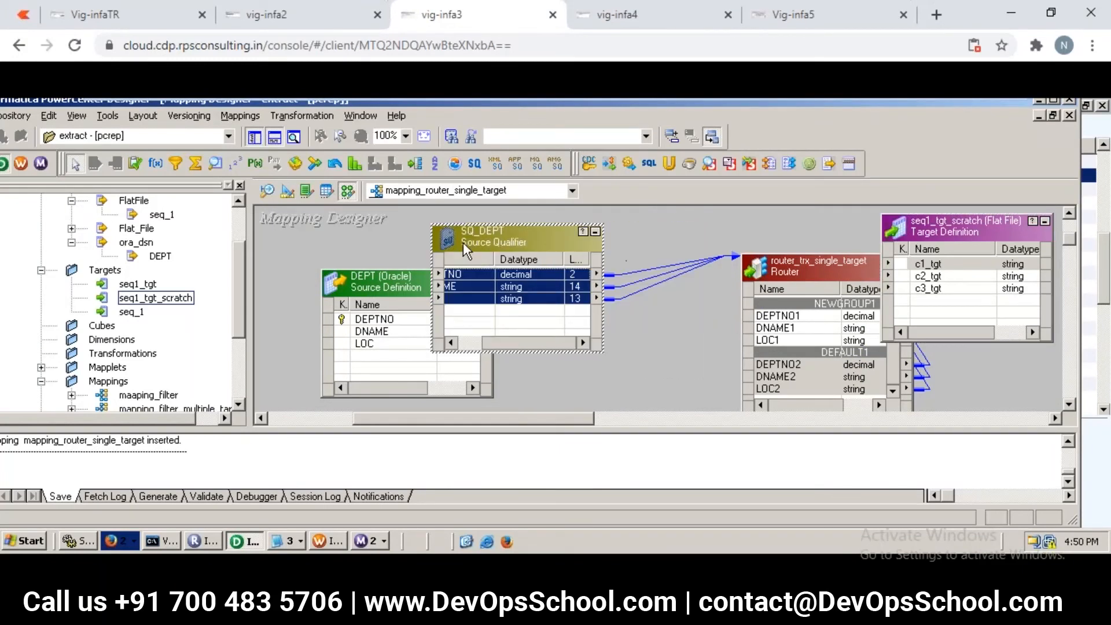
left_click_drag(812, 270, 774, 246)
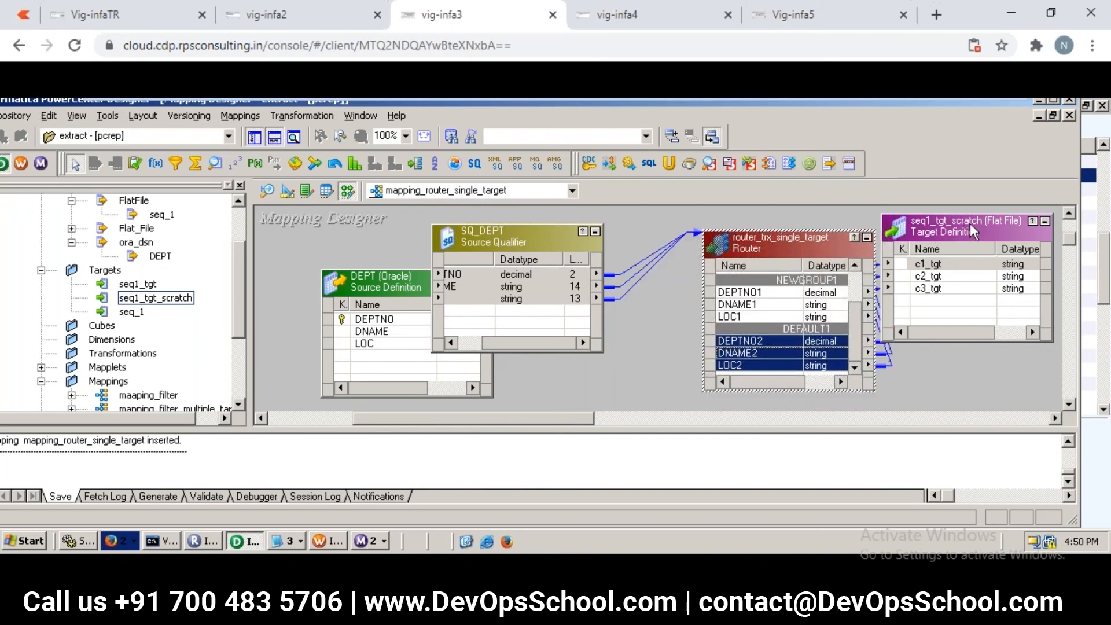
left_click(854, 292)
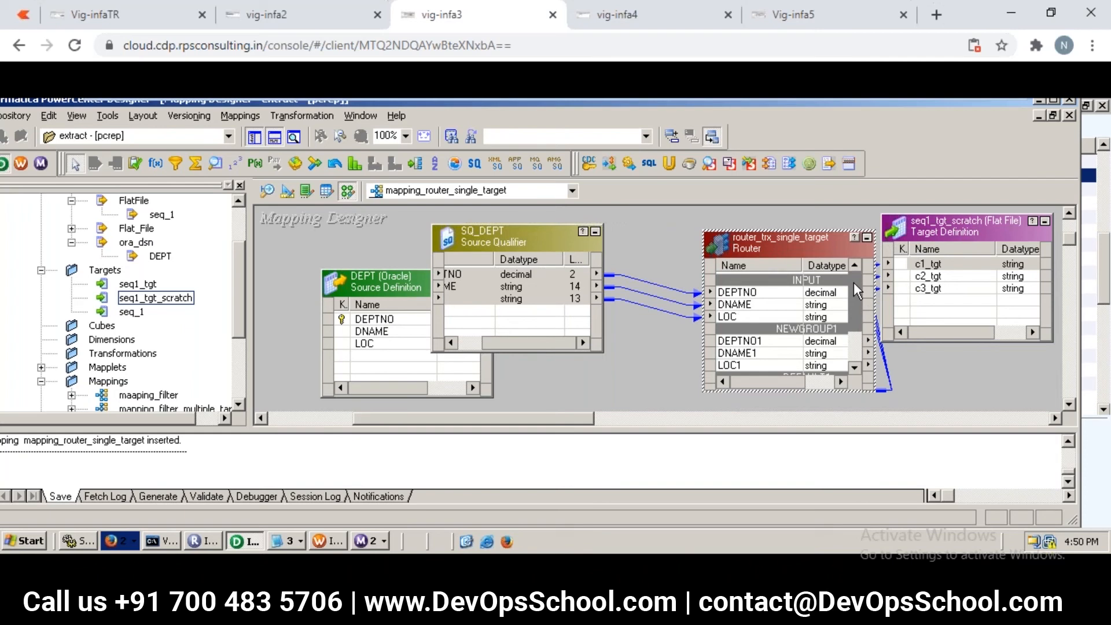
Check the groups and ports of the router_trx_single_target transformation.
double_click(788, 243)
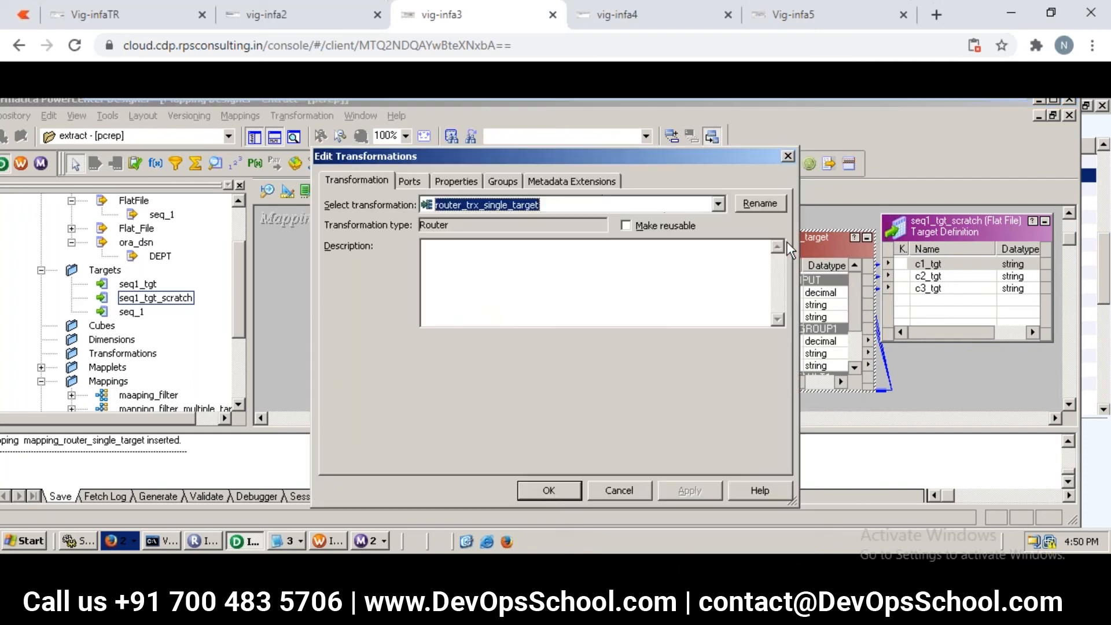
left_click(508, 176)
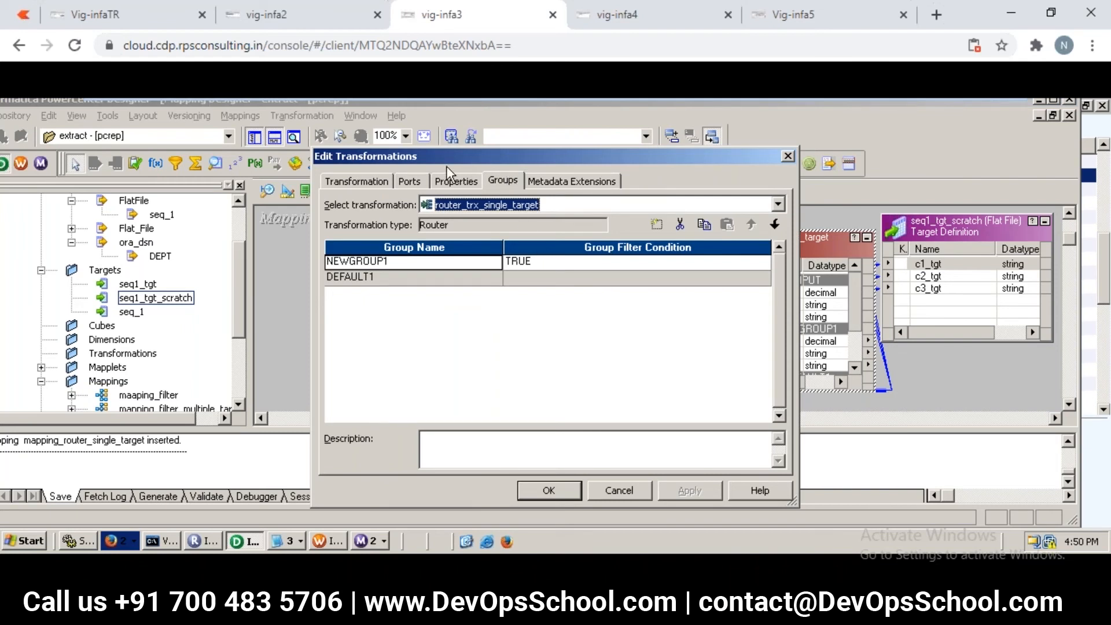
left_click(448, 183)
left_click(388, 175)
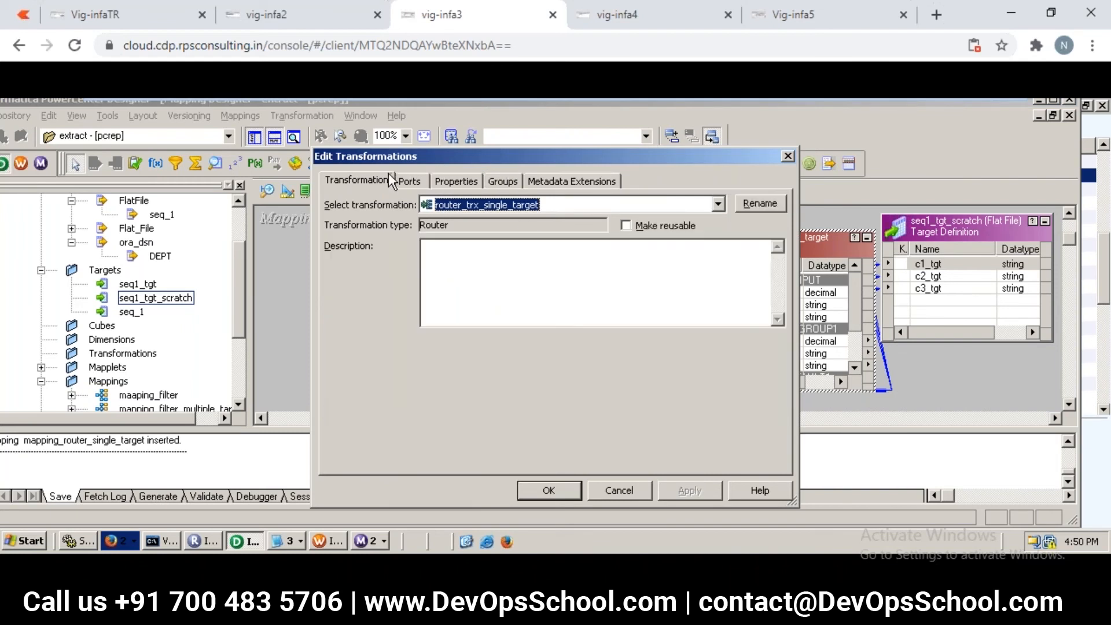
left_click(403, 178)
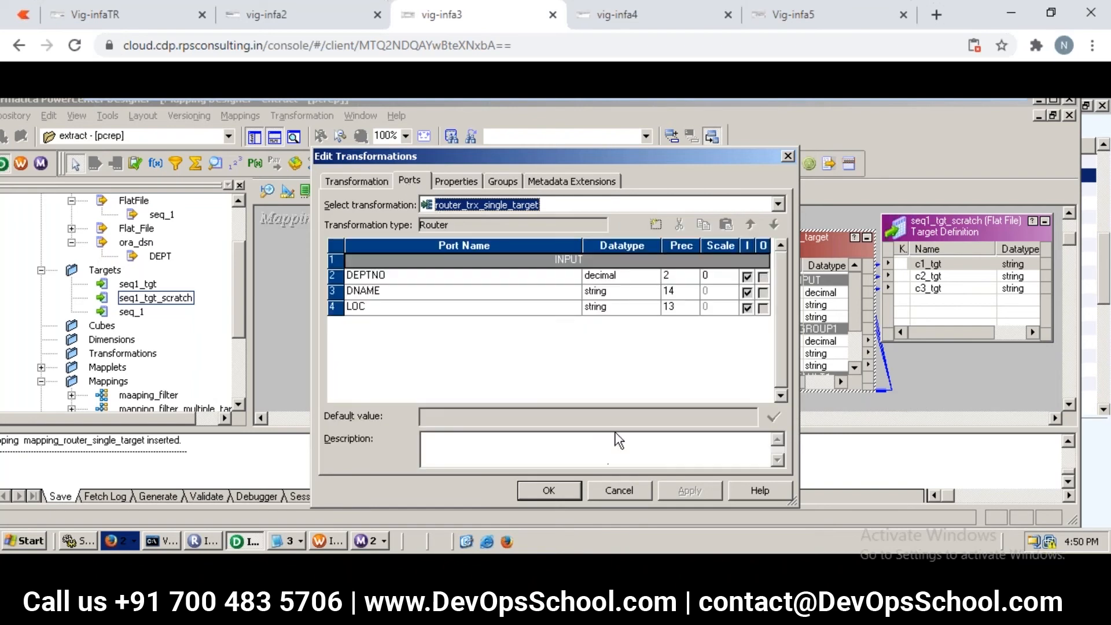
left_click(542, 493)
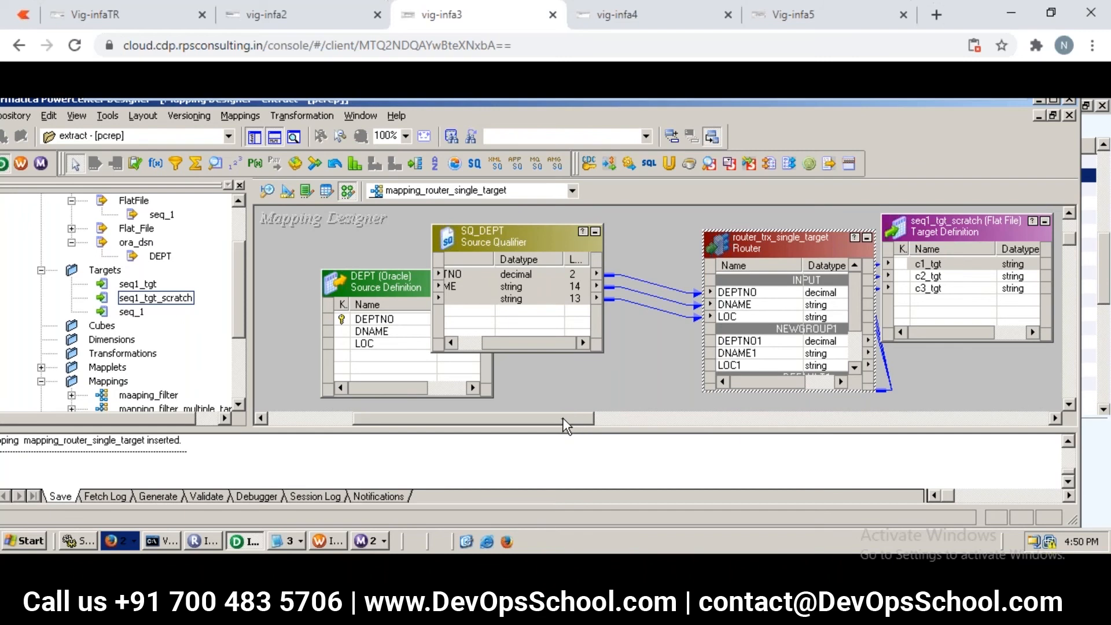
Move SQ_DEPT and the seq1_tgt_scratch target definition farther away from the router in the mapping.
left_click_drag(561, 418, 564, 419)
left_click_drag(491, 234, 467, 232)
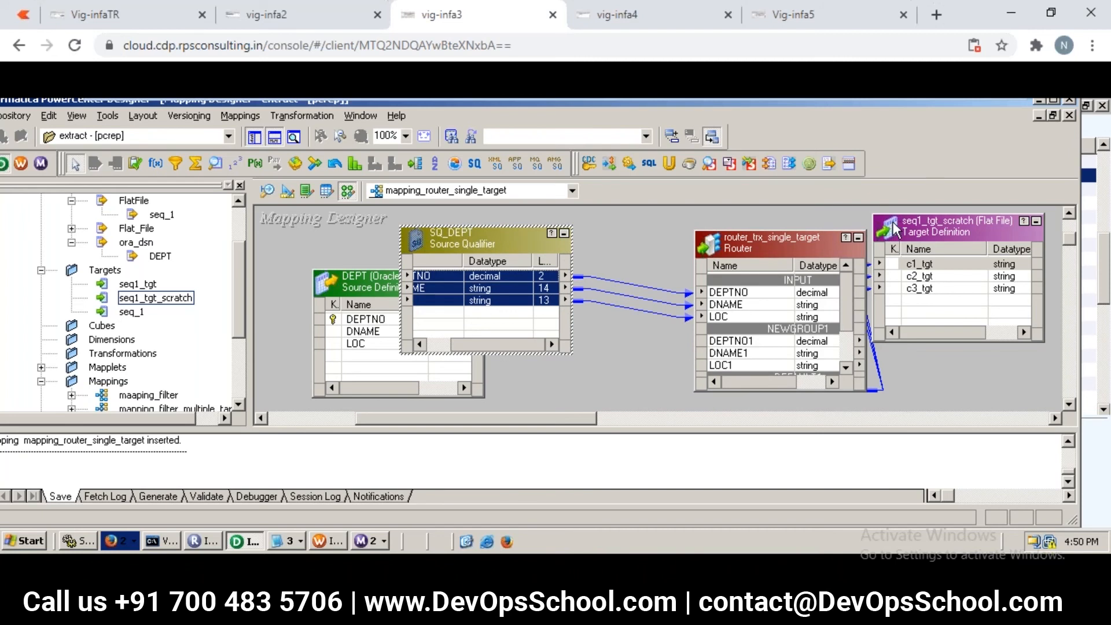
left_click_drag(907, 228, 960, 234)
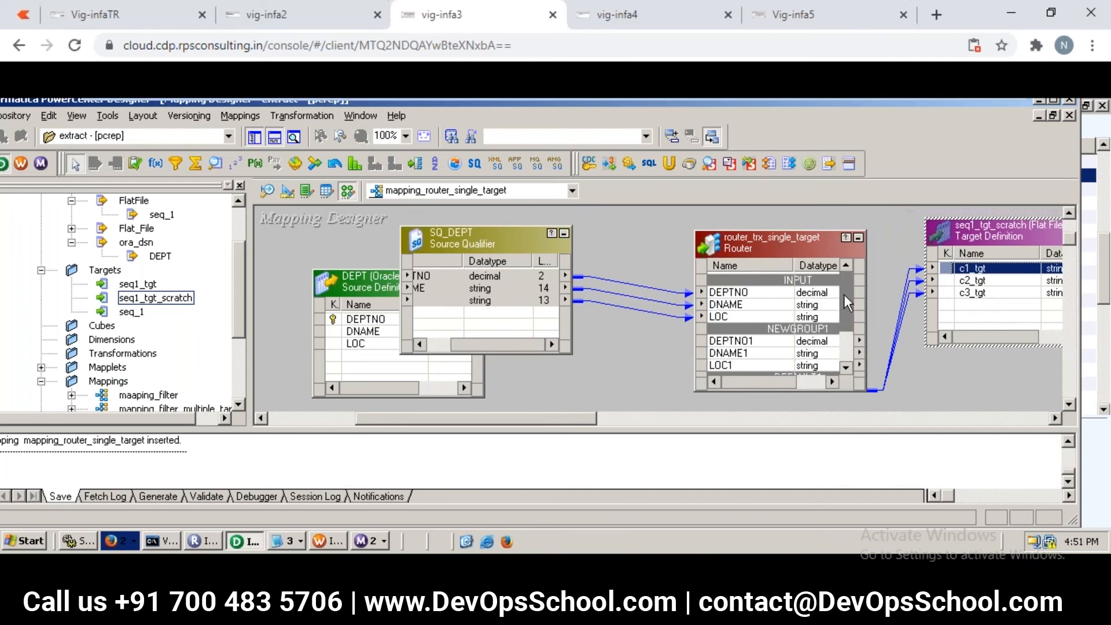
Examine which router output group is linked to seq1_tgt_scratch and check the group filter conditions of router_trx_single_target.
left_click(846, 308)
left_click_drag(844, 302, 842, 352)
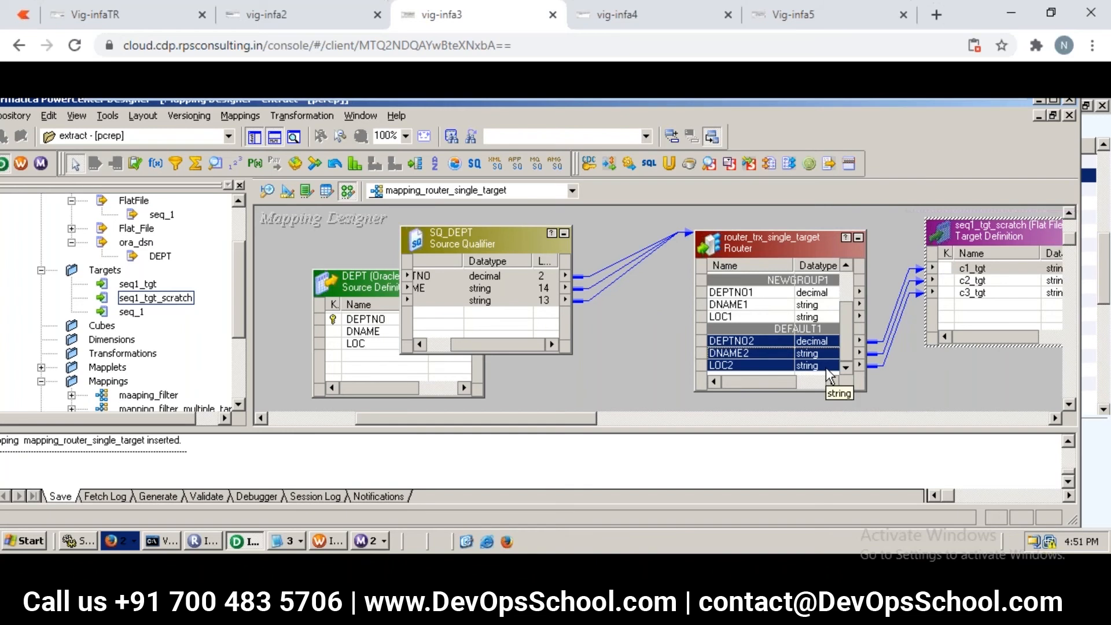
left_click(794, 294)
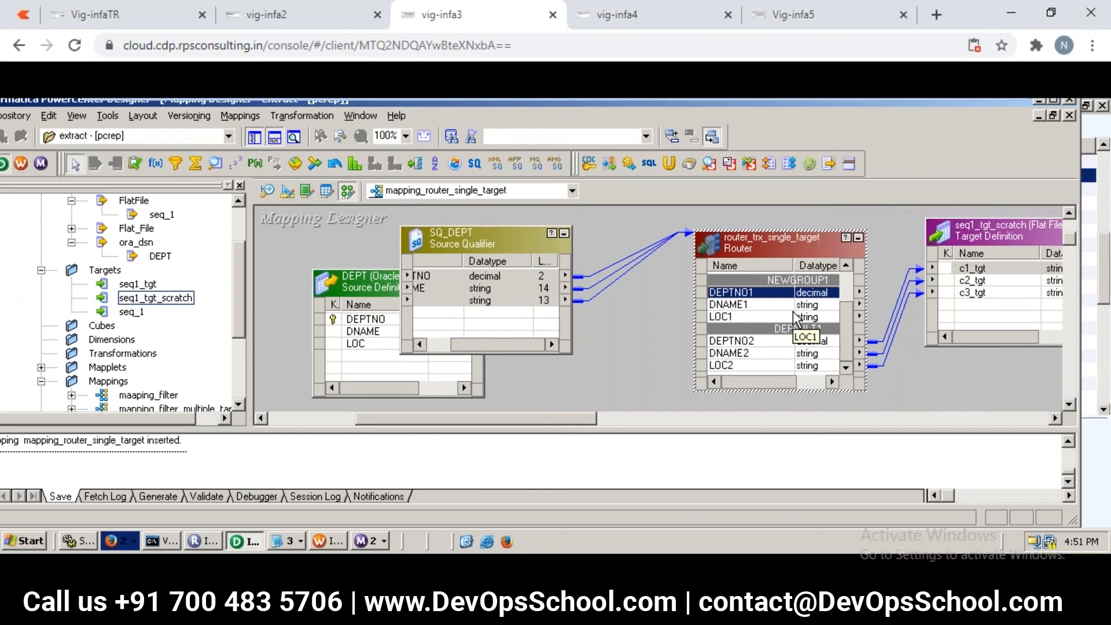
double_click(781, 249)
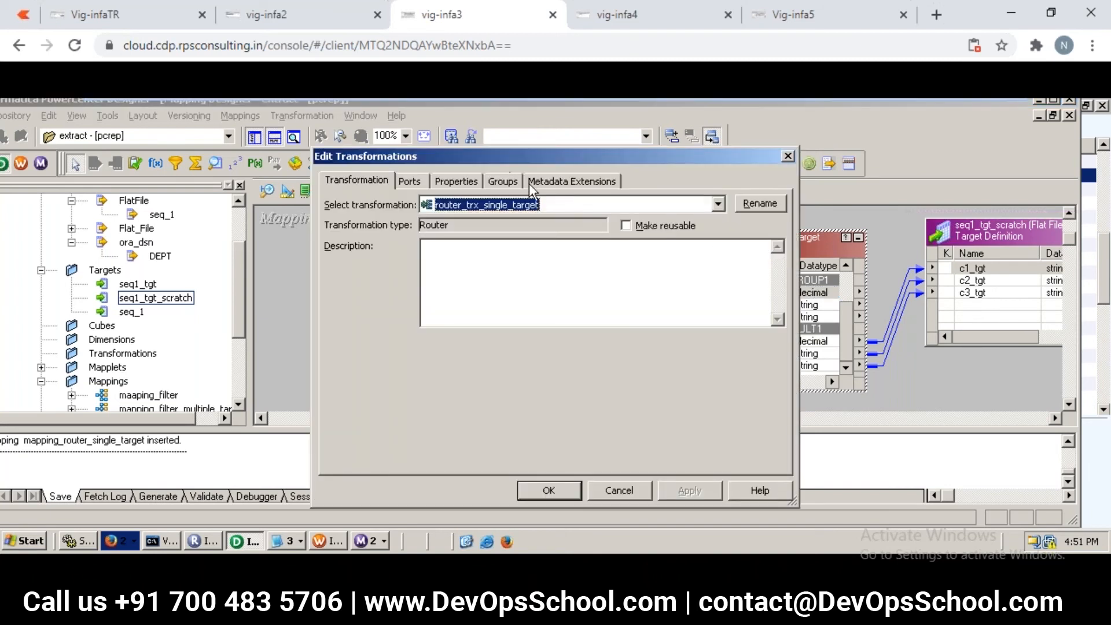
left_click(501, 178)
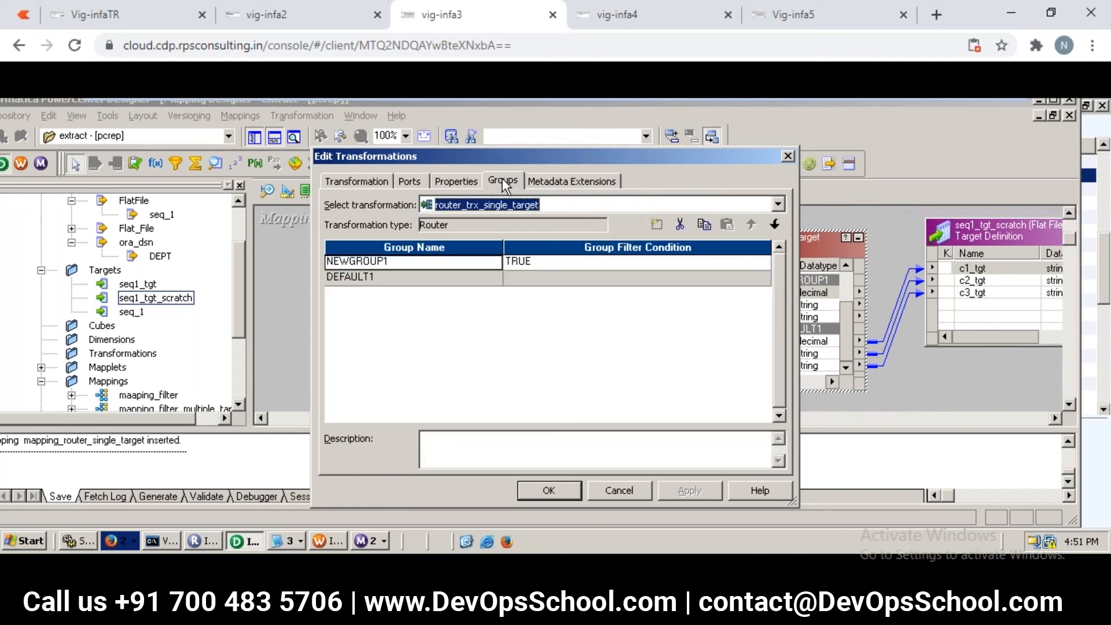
Close the router's settings and delete the three links from its DEFAULT1 group to seq1_tgt_scratch.
left_click(518, 261)
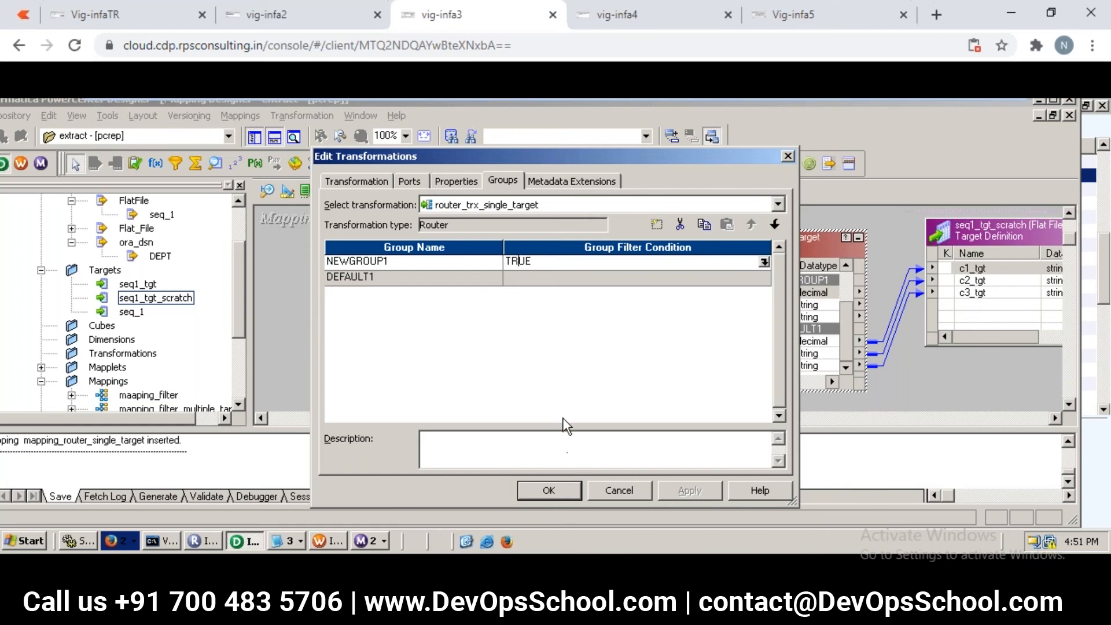
left_click(555, 492)
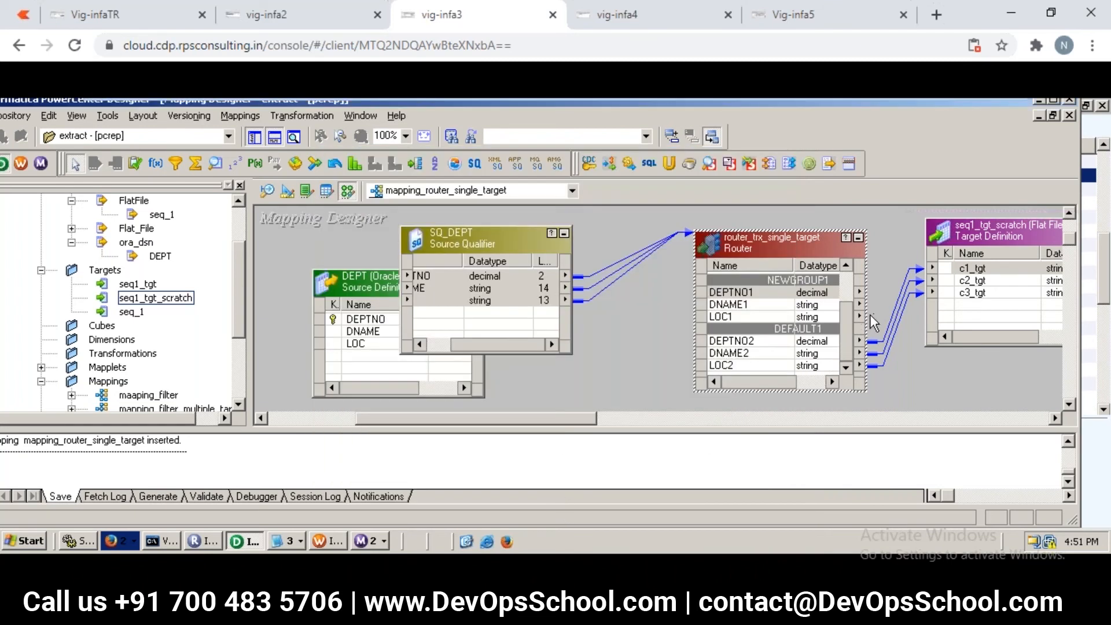
left_click_drag(874, 314, 904, 357)
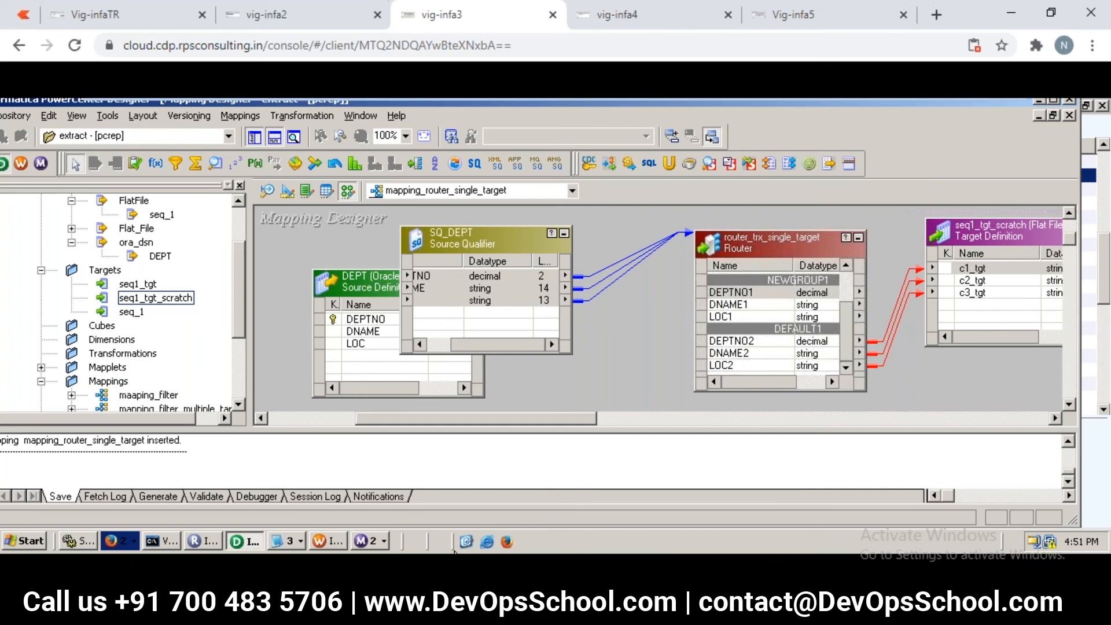
key("Delete")
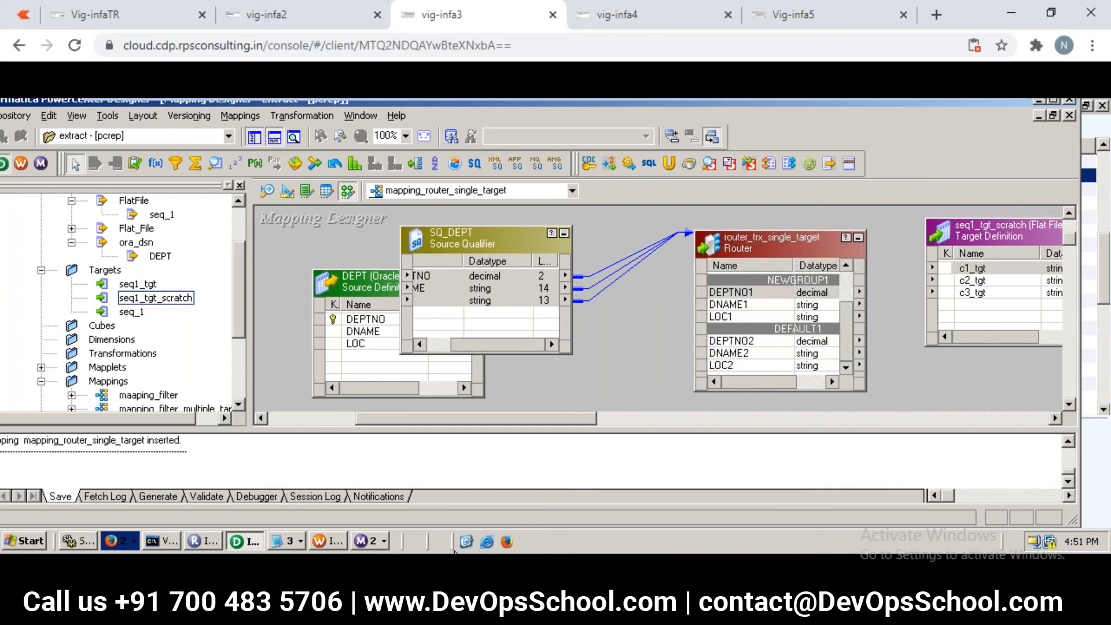
Link DEPTNO1, DNAME1 and LOC1 of the router's NEWGROUP1 group to c1_tgt, c2_tgt and c3_tgt, and save the mapping.
left_click(825, 297)
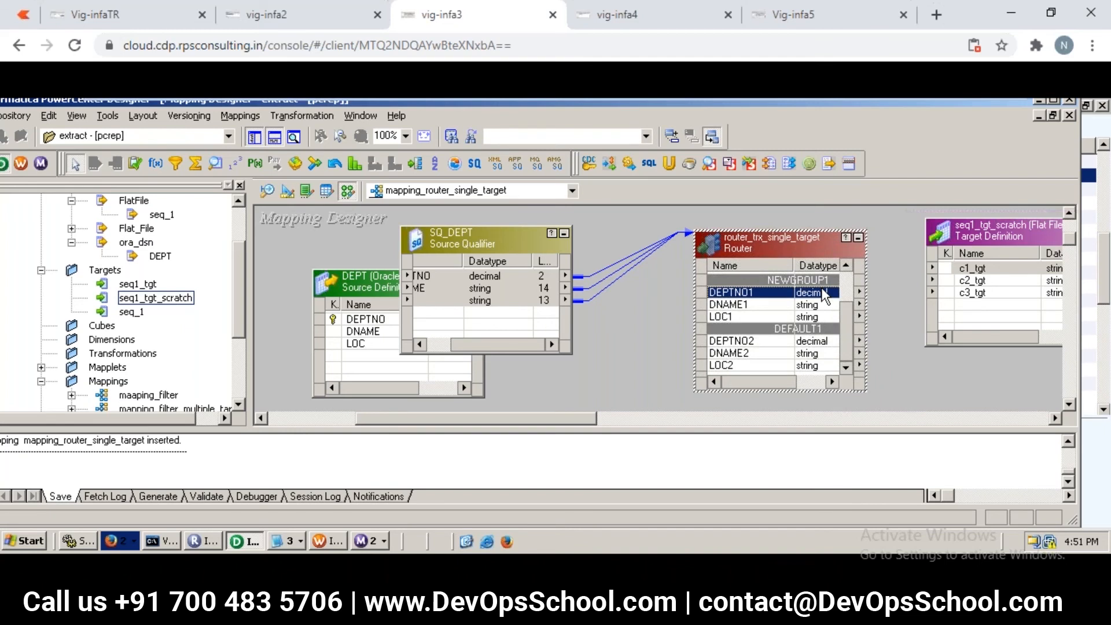
key("shift+Down")
key("shift+Down")
left_click_drag(824, 297, 970, 267)
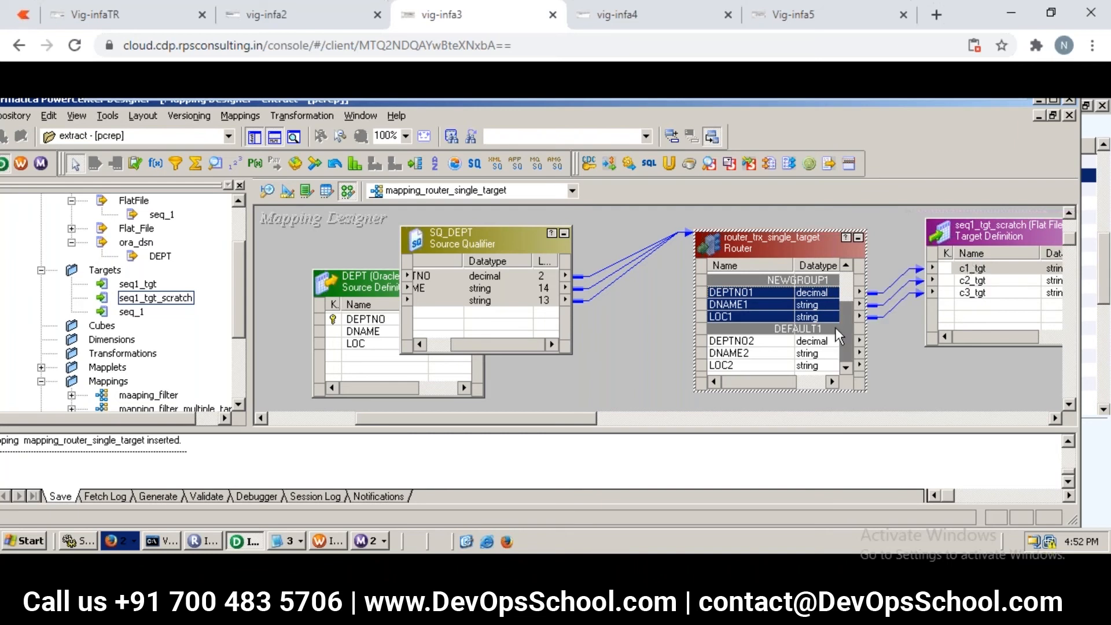
key("ctrl+s")
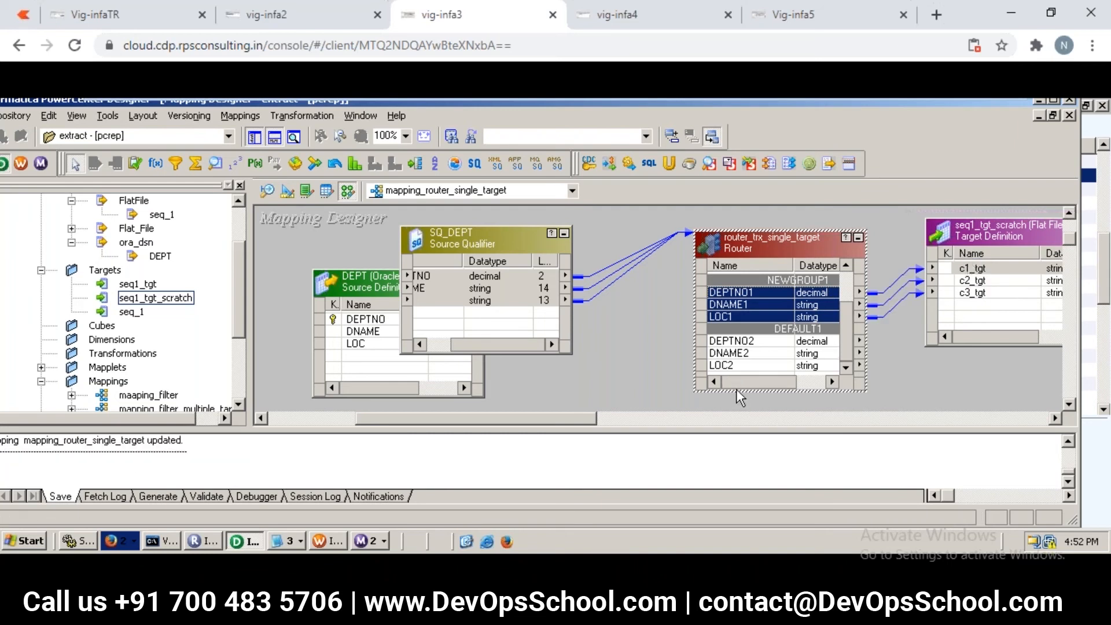
Switch to PowerCenter Workflow Manager and refresh the mapping of session_router_transformation_single_target in workflow_rouuter_trx.
left_click(327, 541)
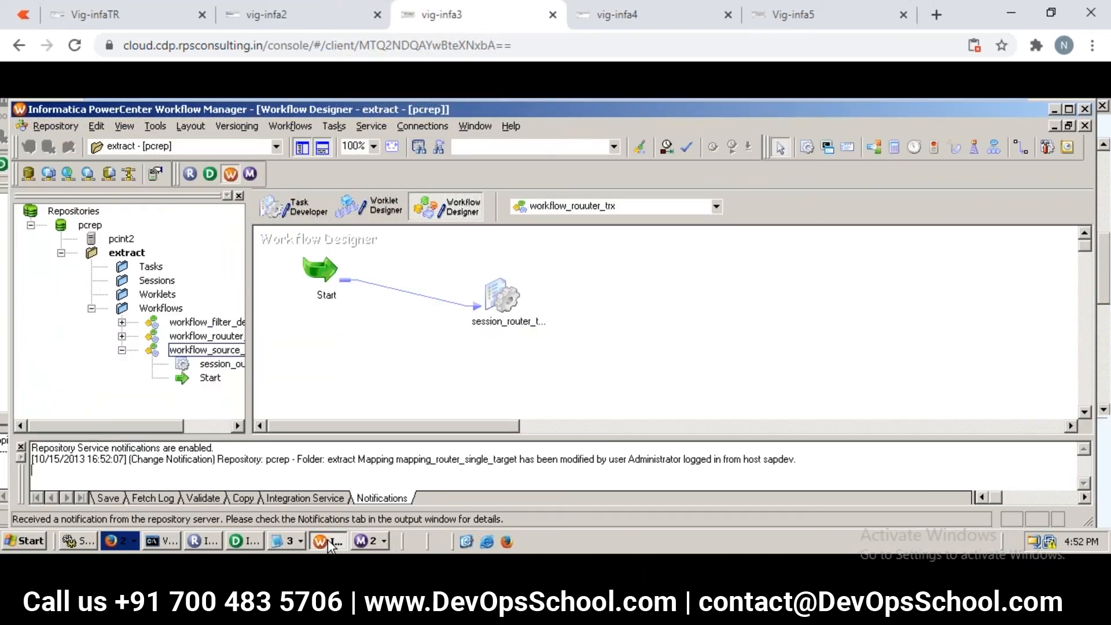
key("ctrl+s")
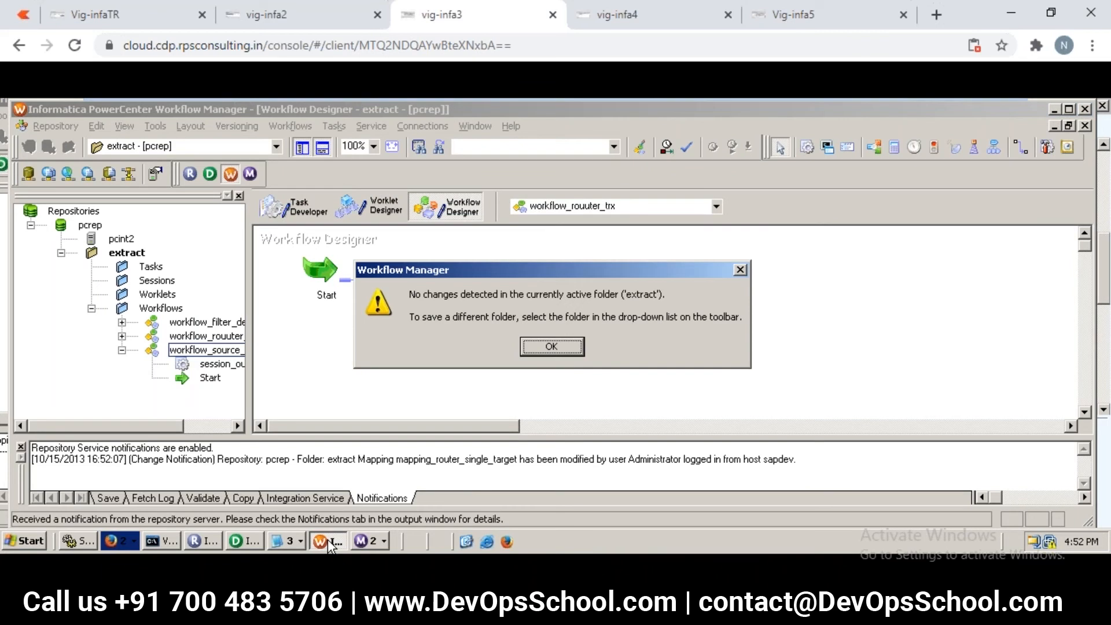
left_click(542, 347)
left_click(291, 126)
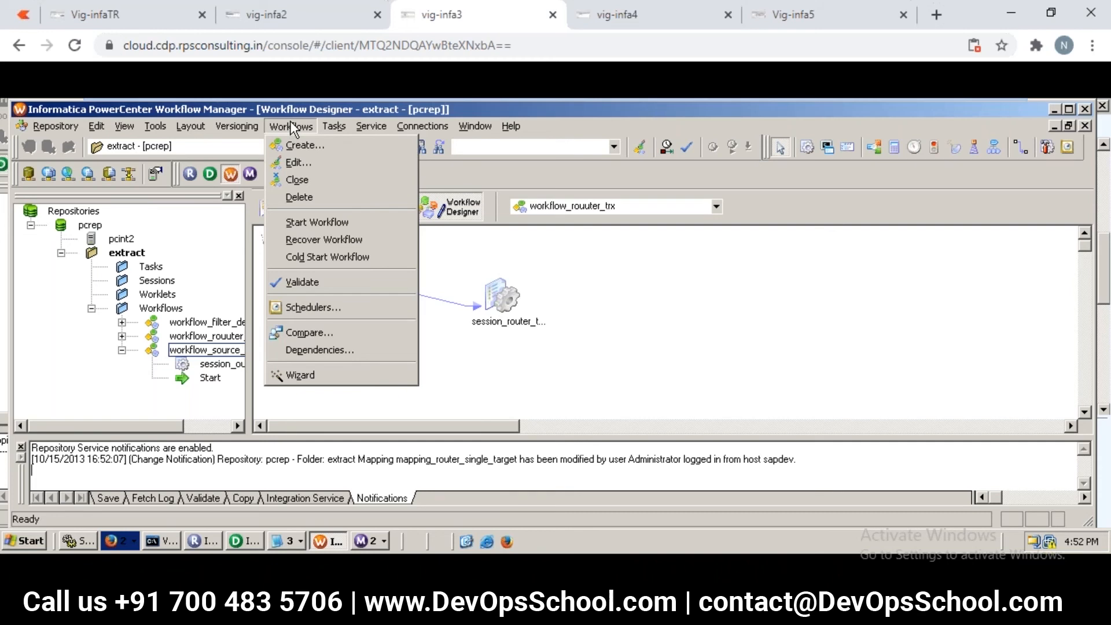
left_click(549, 263)
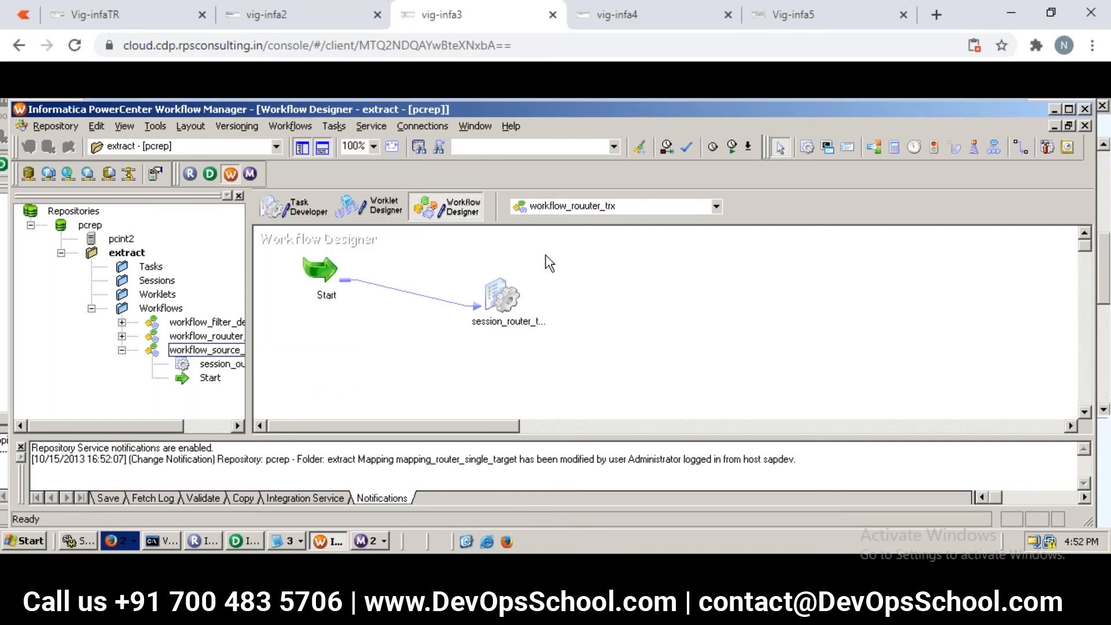
left_click(503, 298)
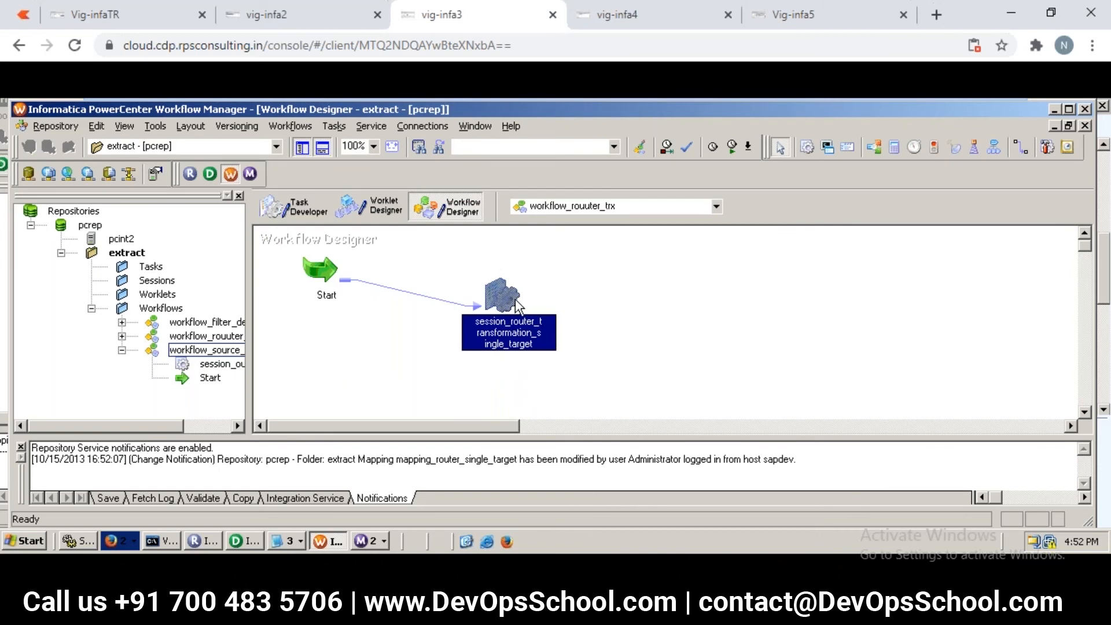
right_click(517, 305)
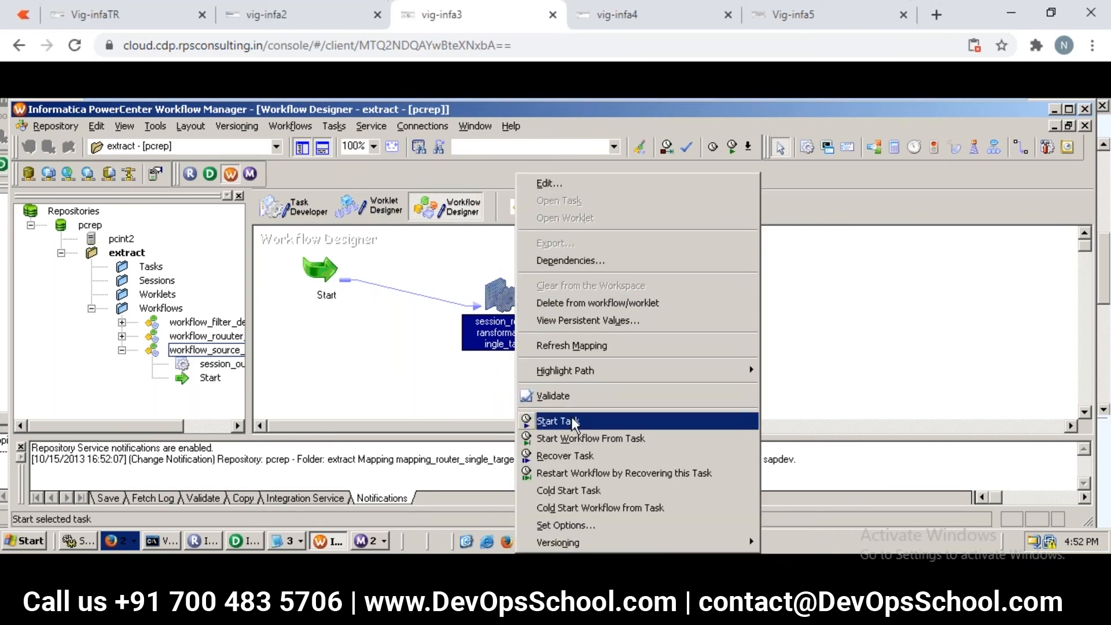
left_click(589, 345)
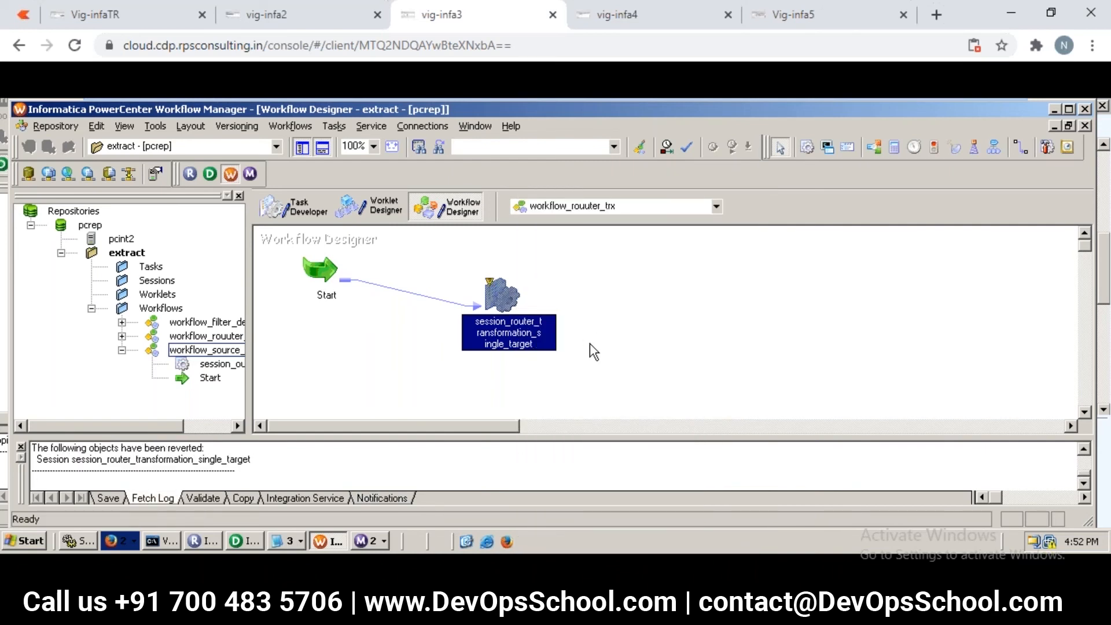
Save workflow_rouuter_trx and start the workflow.
left_click(297, 125)
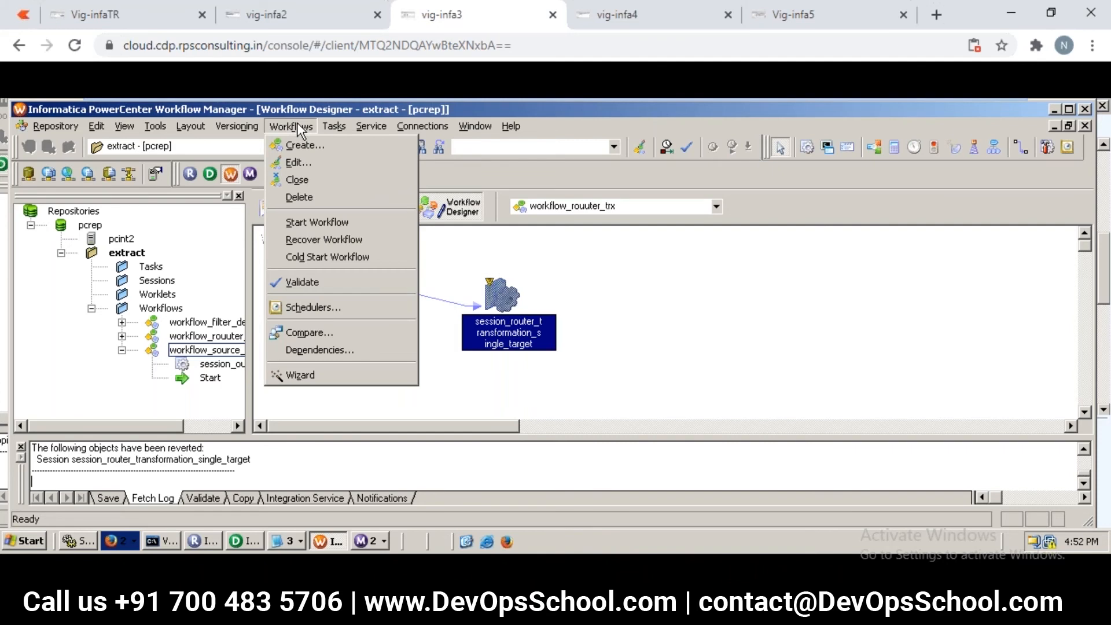
left_click(705, 323)
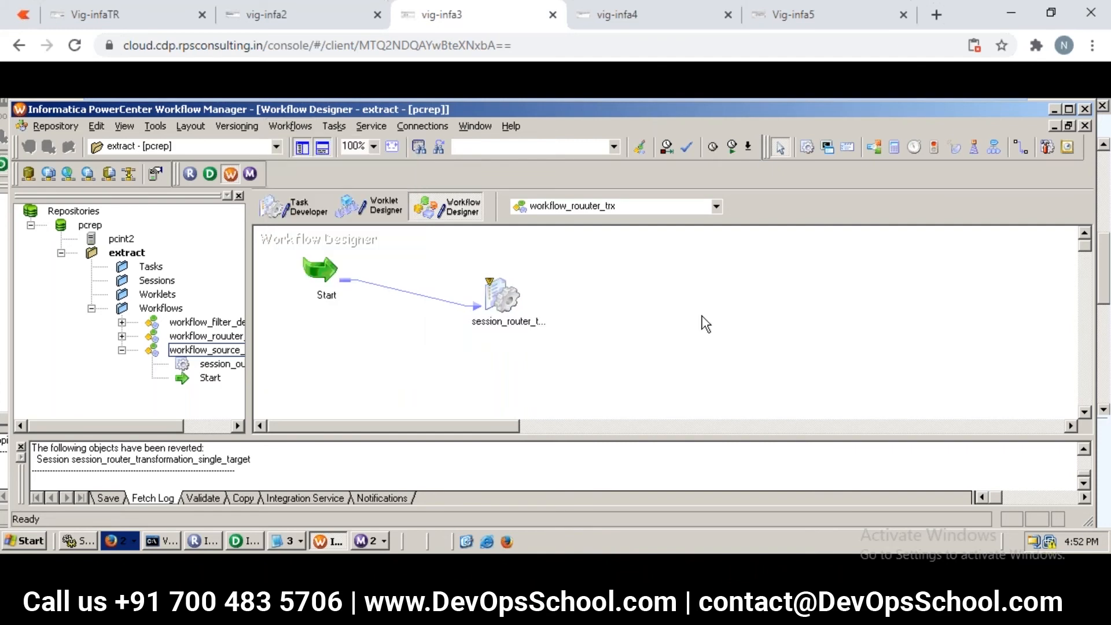
key("ctrl+s")
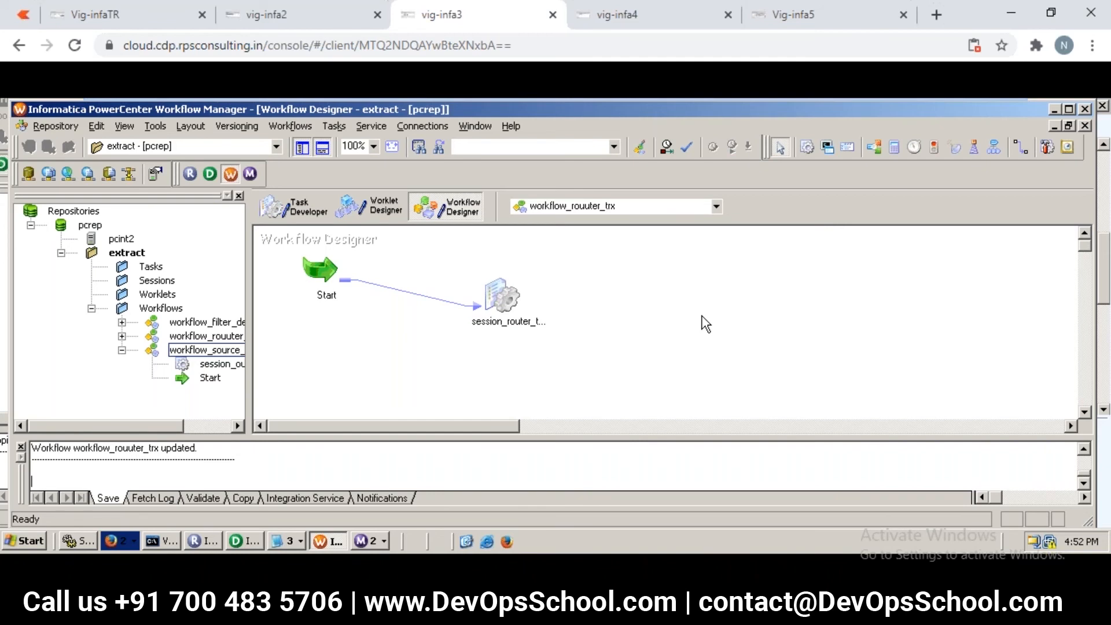
left_click(291, 126)
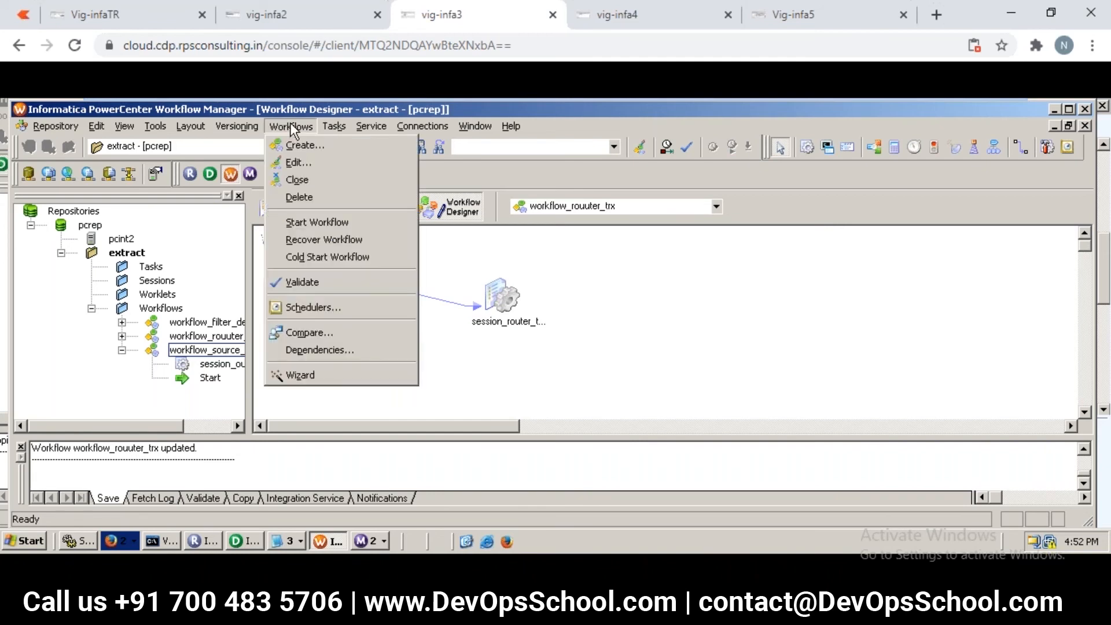
left_click(317, 222)
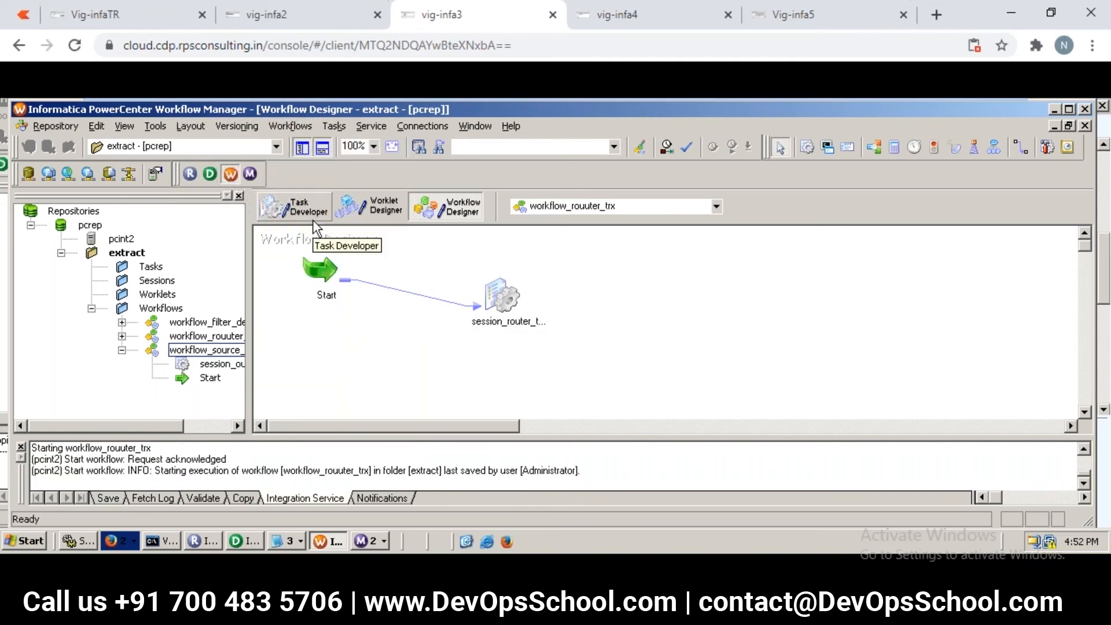
Switch to PowerCenter Workflow Monitor and get the session log of the session under workflow_rouuter_trx.
left_click(367, 541)
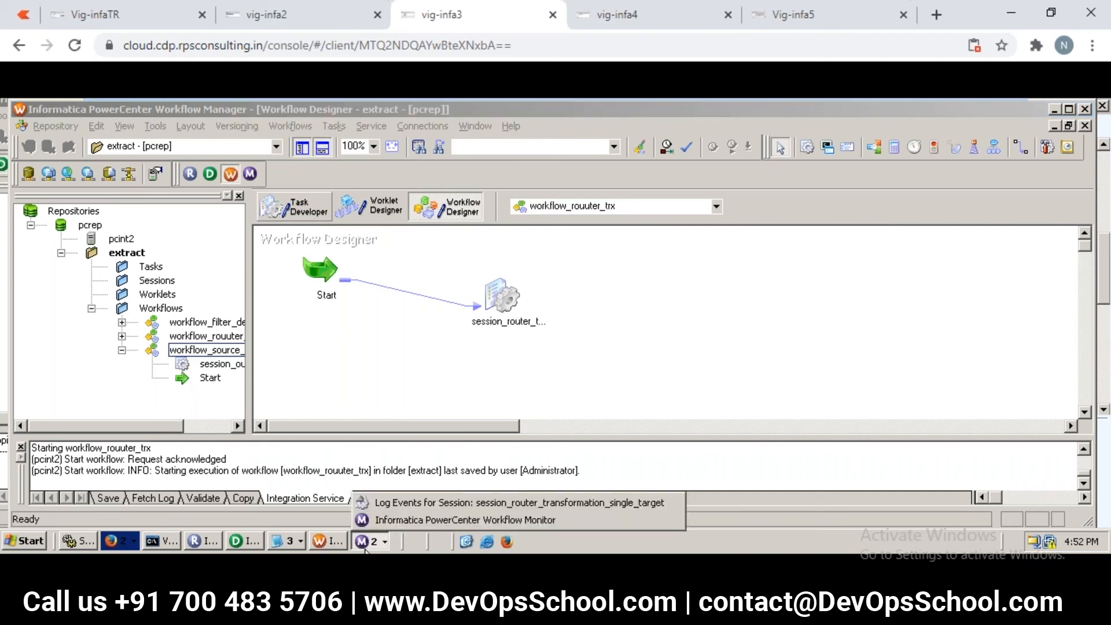
left_click(423, 522)
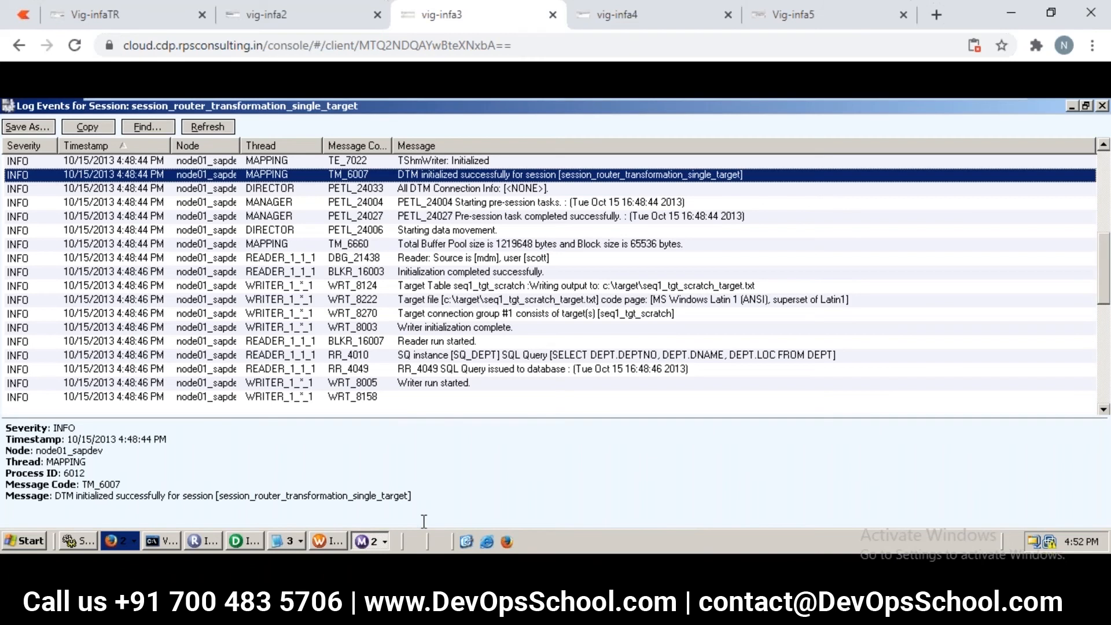
left_click(381, 547)
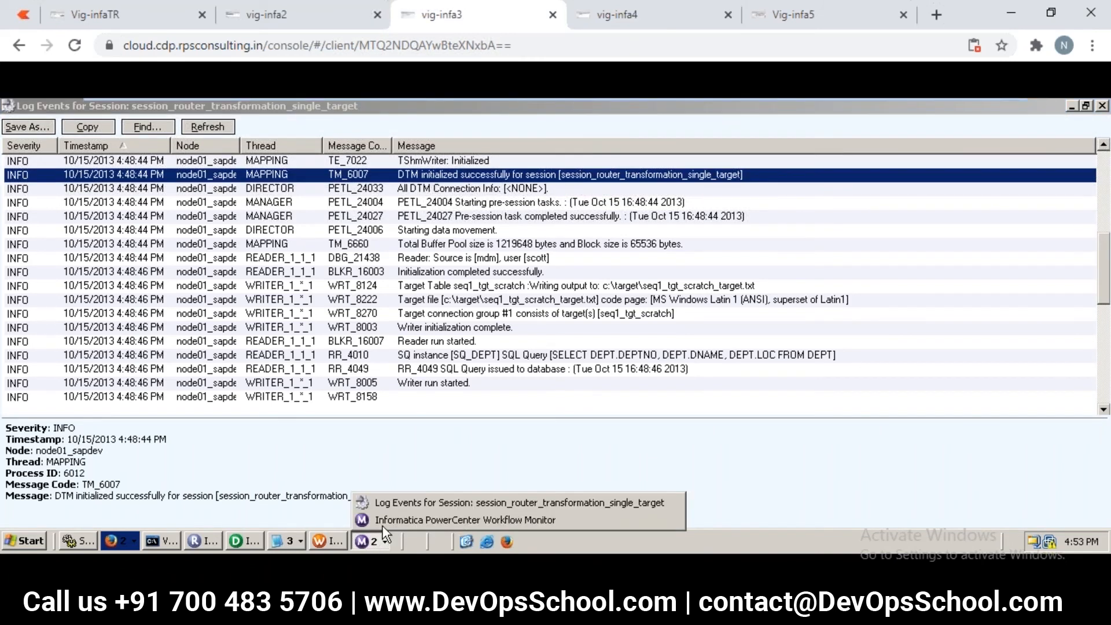
left_click(404, 503)
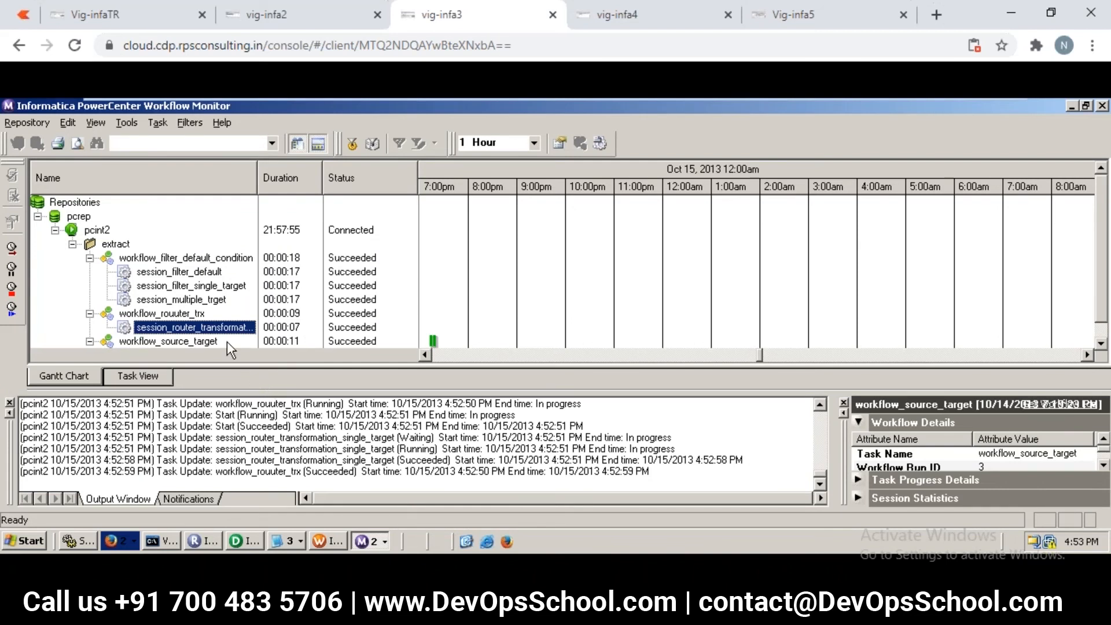
right_click(218, 324)
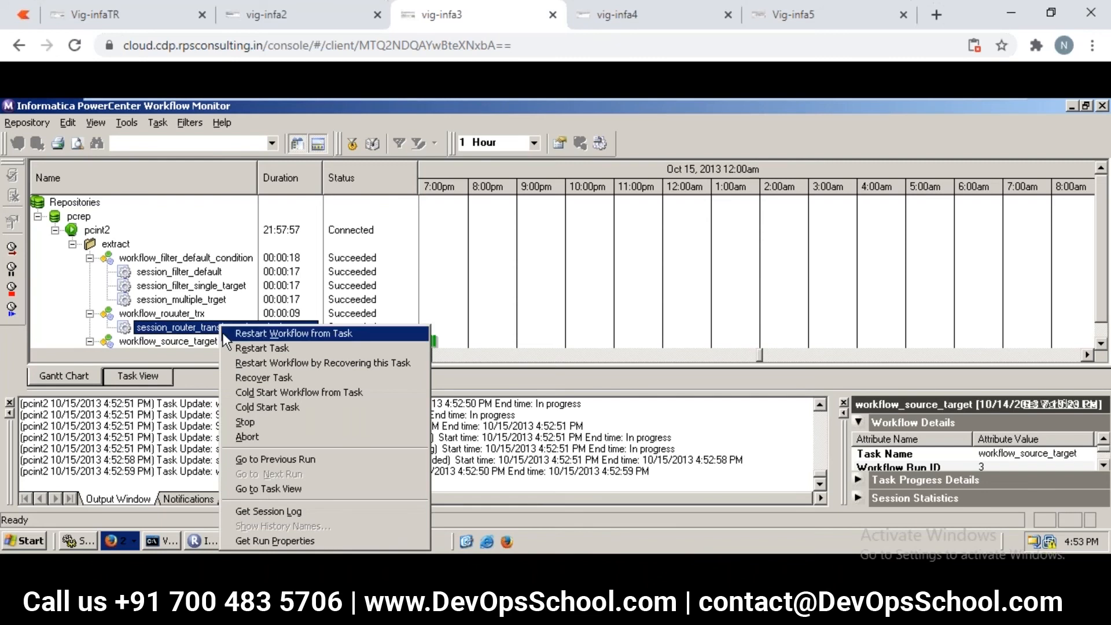
left_click(251, 511)
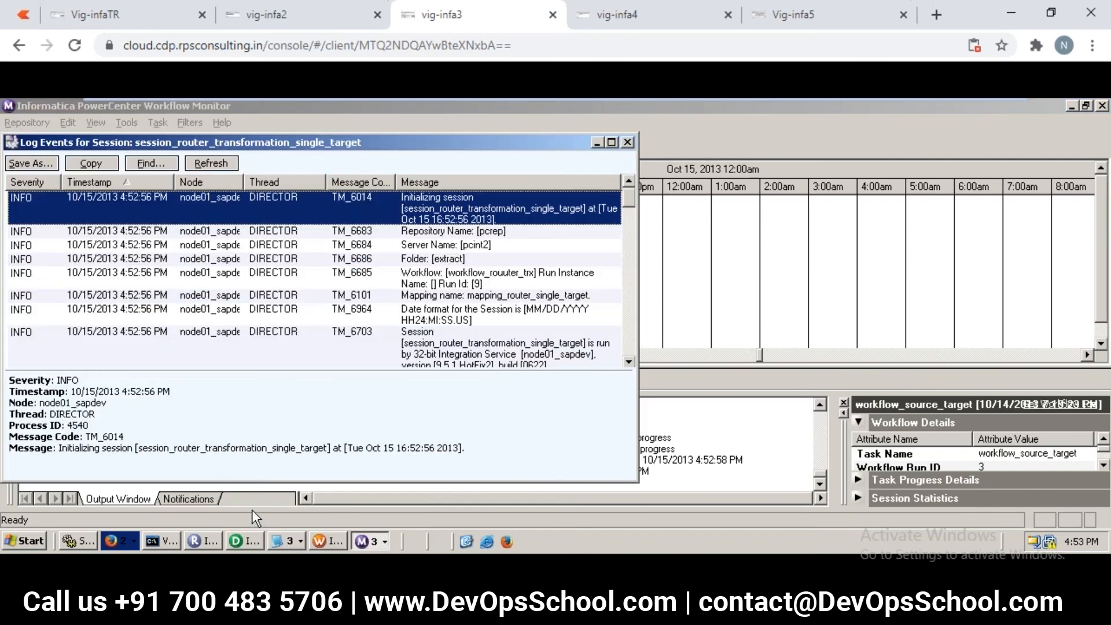
Read through the session log down to the source and target load summaries, checking the row counts for SQ_DEPT and seq1_tgt_scratch.
left_click(627, 362)
left_click(628, 363)
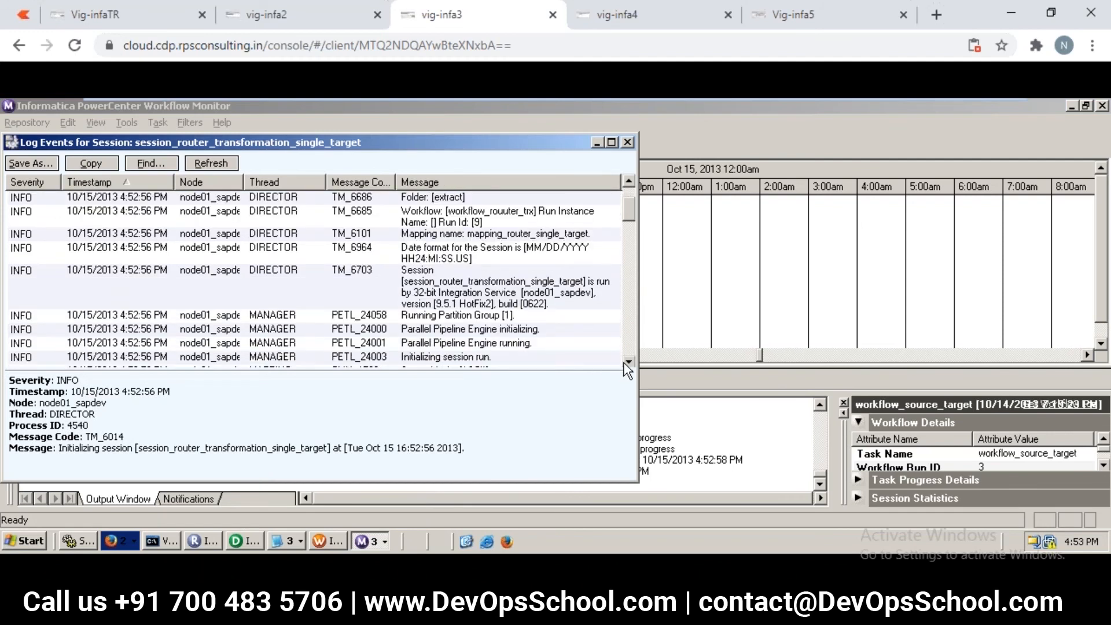
left_click(627, 363)
left_click(627, 363)
left_click(628, 363)
left_click(628, 363)
left_click(628, 363)
left_click(628, 363)
left_click(627, 363)
left_click(627, 362)
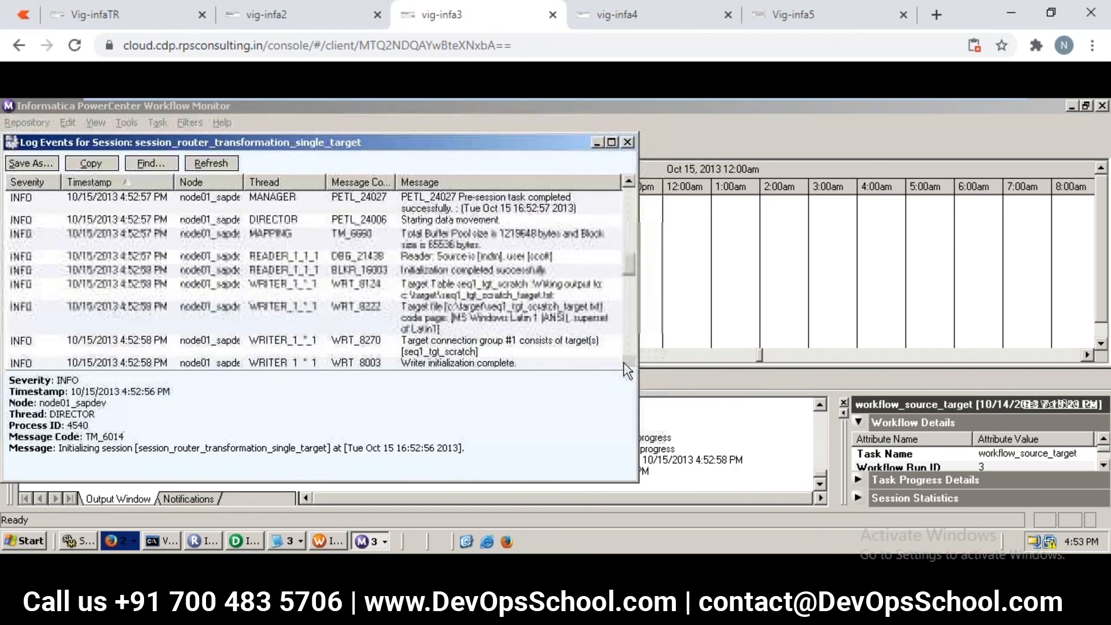
left_click(628, 362)
left_click(628, 362)
left_click(628, 363)
left_click(628, 363)
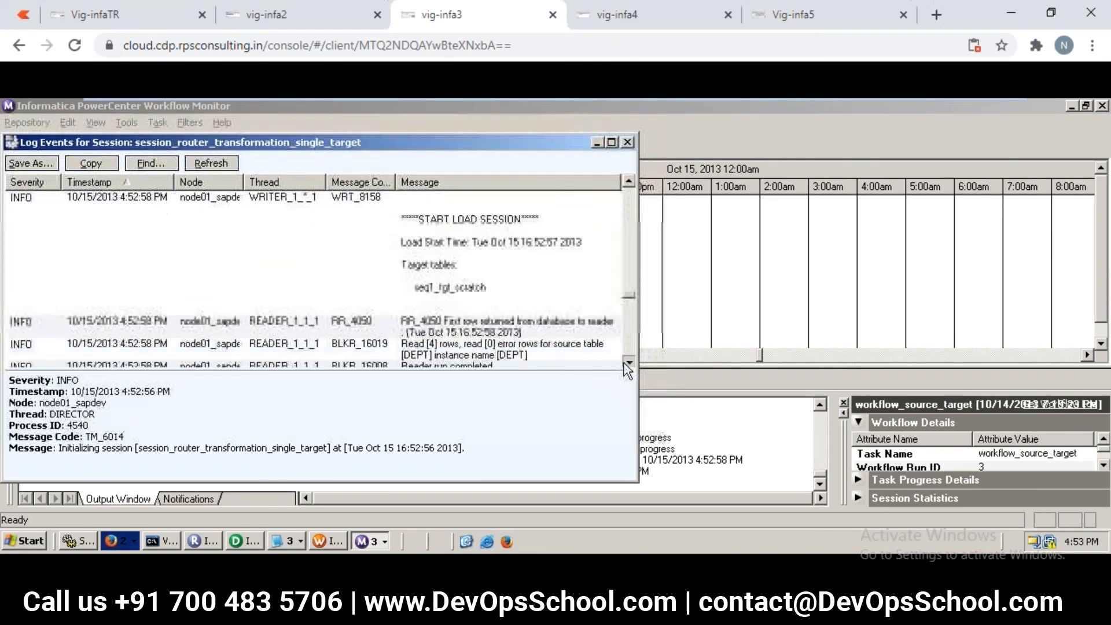
left_click(627, 362)
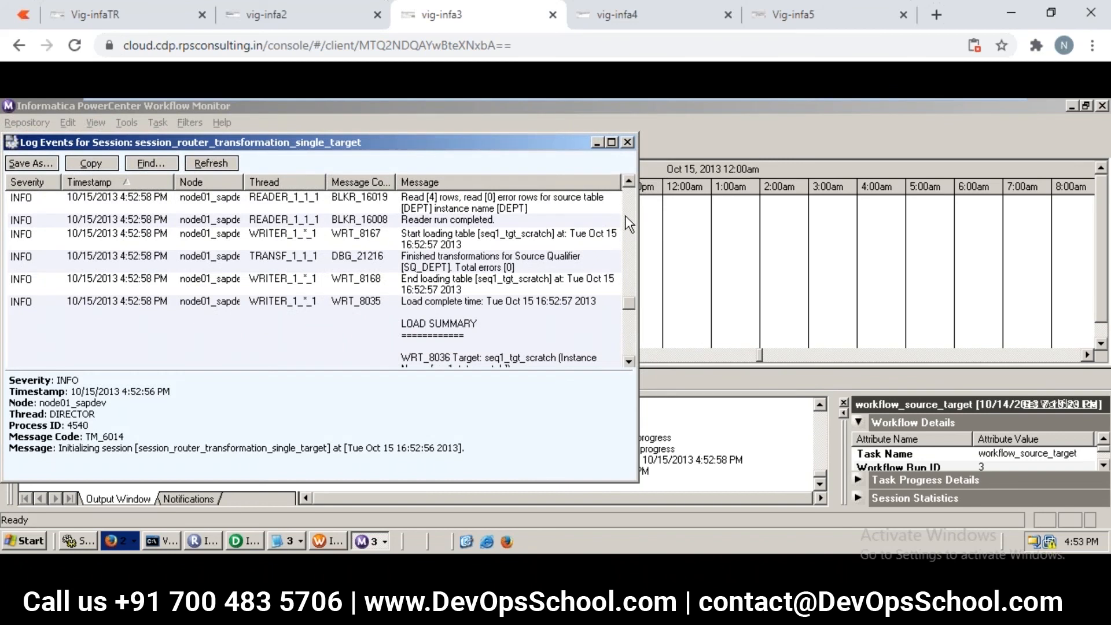
left_click(629, 362)
left_click(629, 362)
left_click(628, 361)
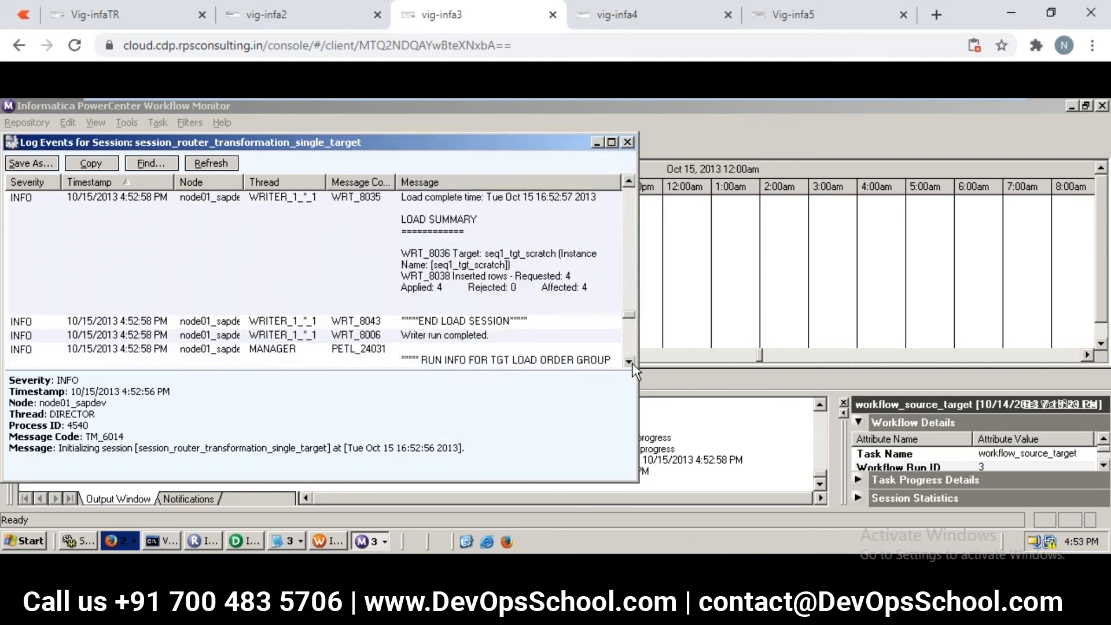
left_click(629, 362)
left_click(629, 362)
left_click(629, 361)
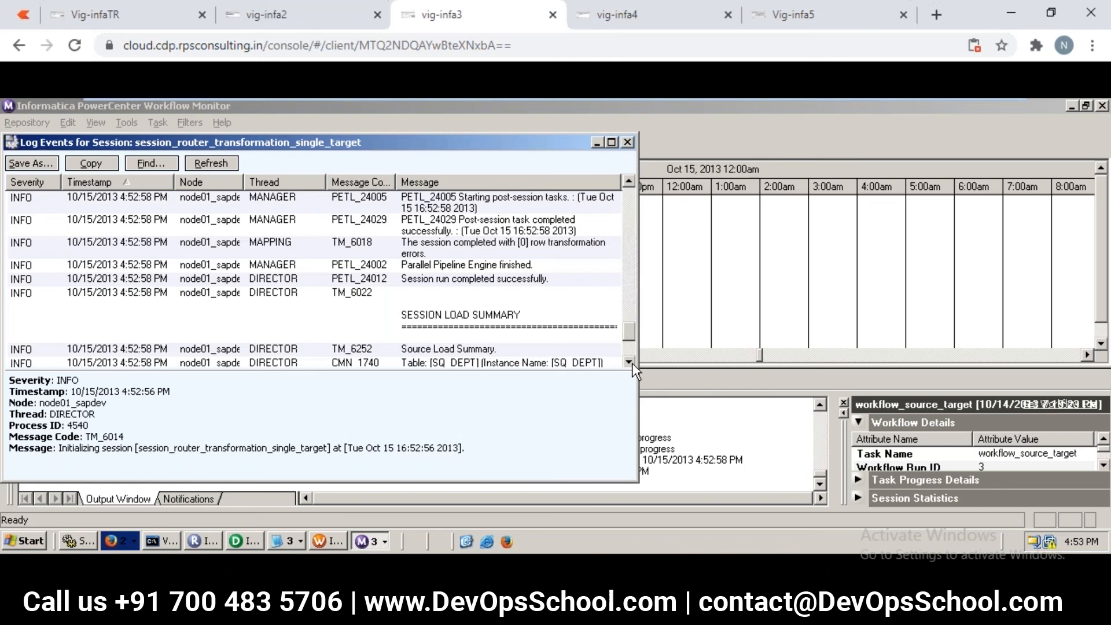
left_click(629, 362)
left_click(629, 362)
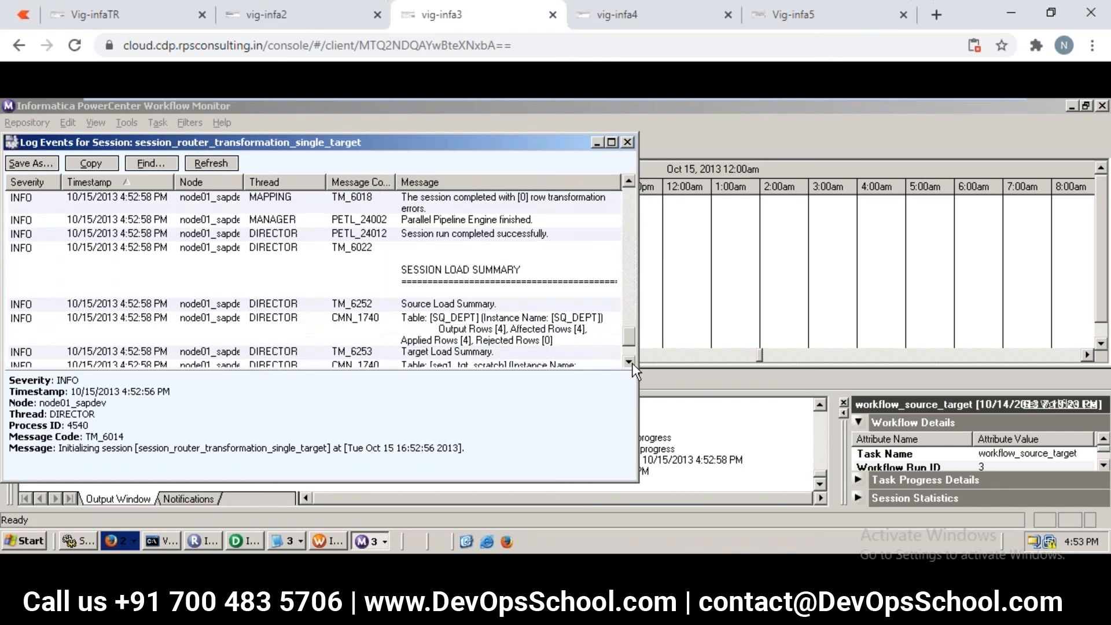
left_click(631, 363)
left_click(632, 363)
left_click(631, 362)
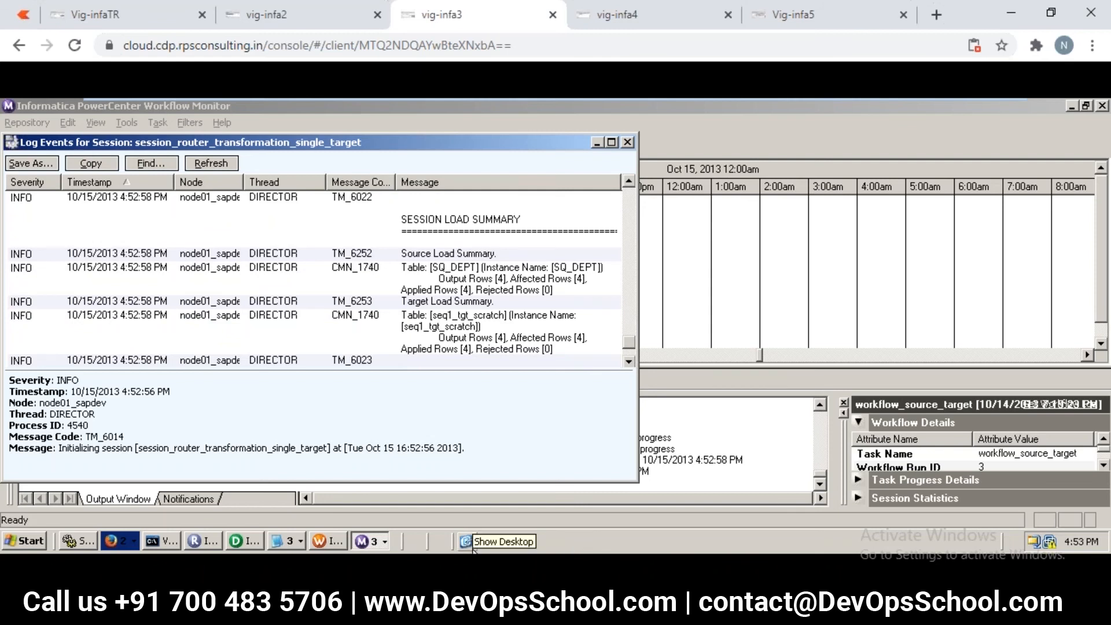
Switch to the Vig-infaTR machine and look over the output files in C:\target.
left_click(287, 538)
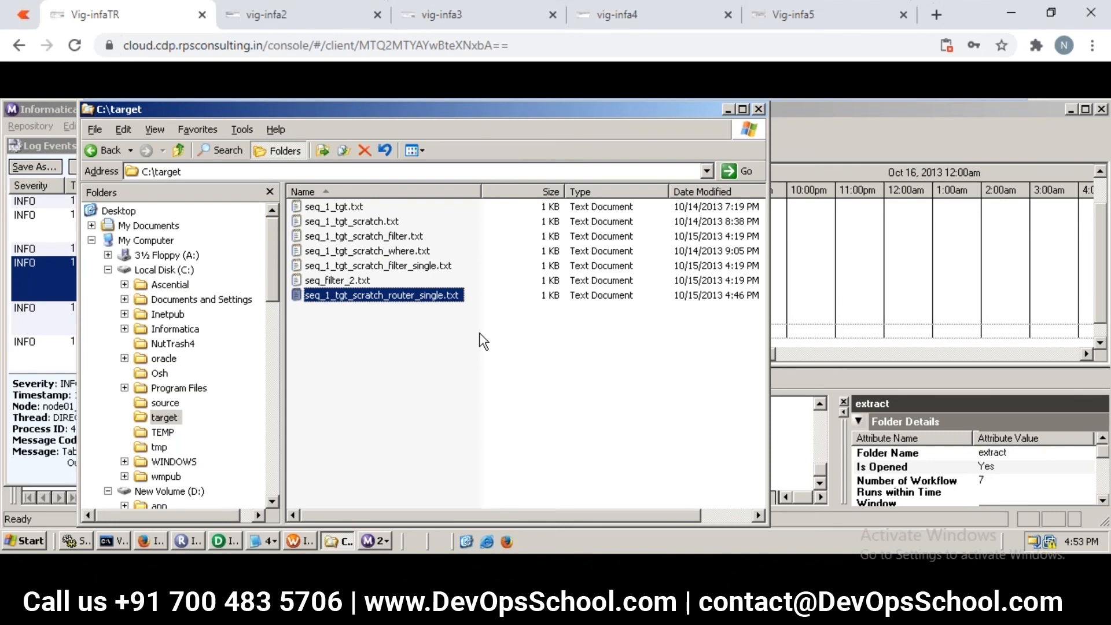
left_click(483, 342)
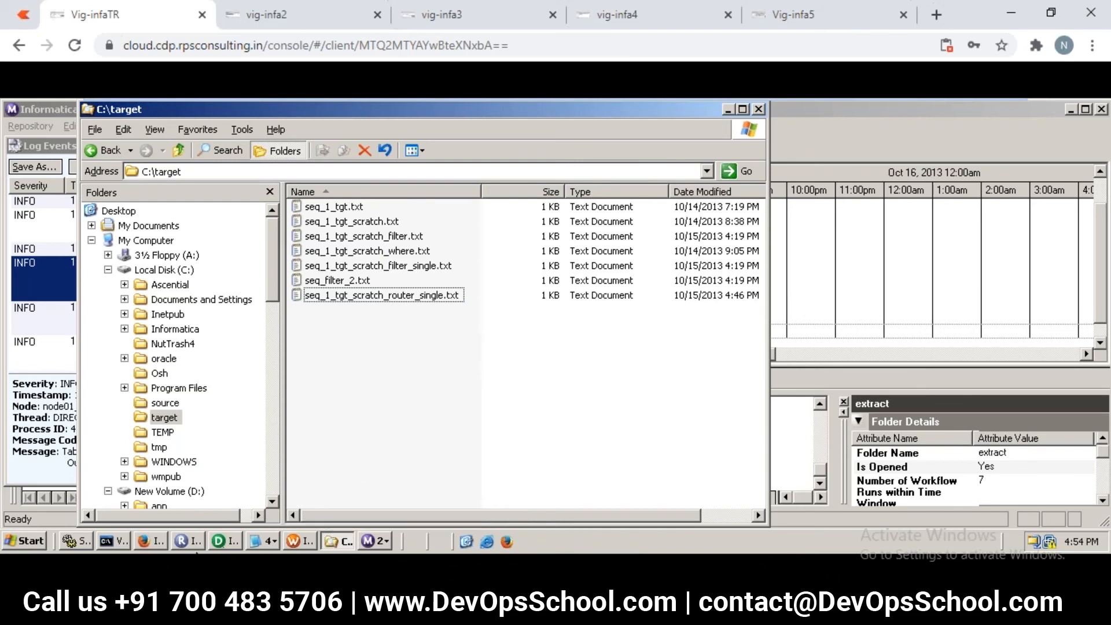
Switch to PowerCenter Designer and set the NEWGROUP1 group filter condition of router_trx_single_target to DEPTNO<20.
left_click(225, 542)
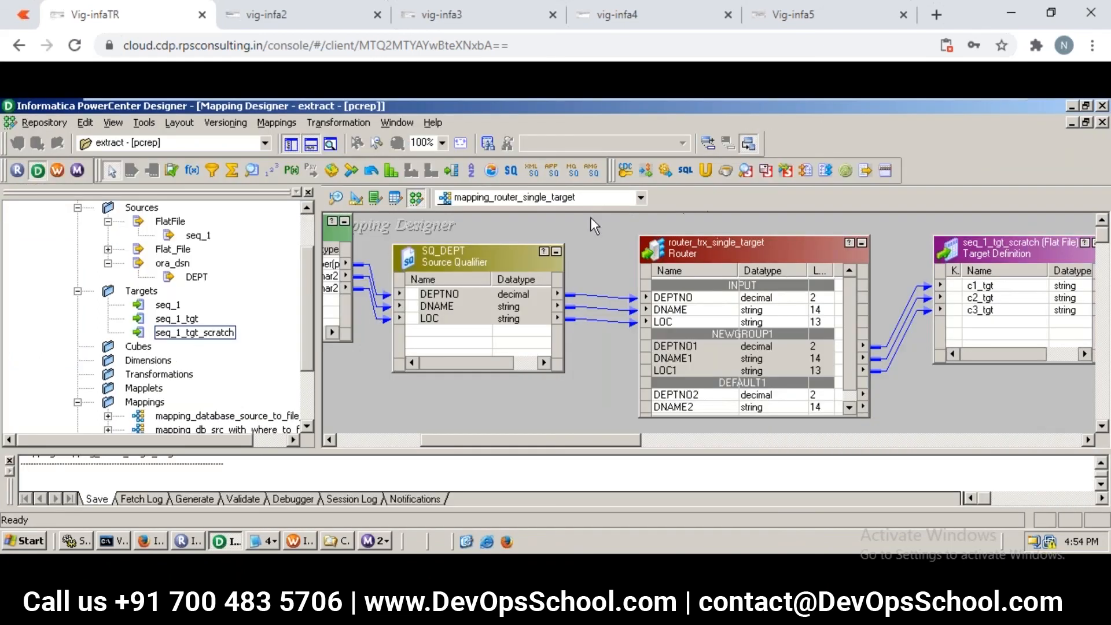
double_click(744, 247)
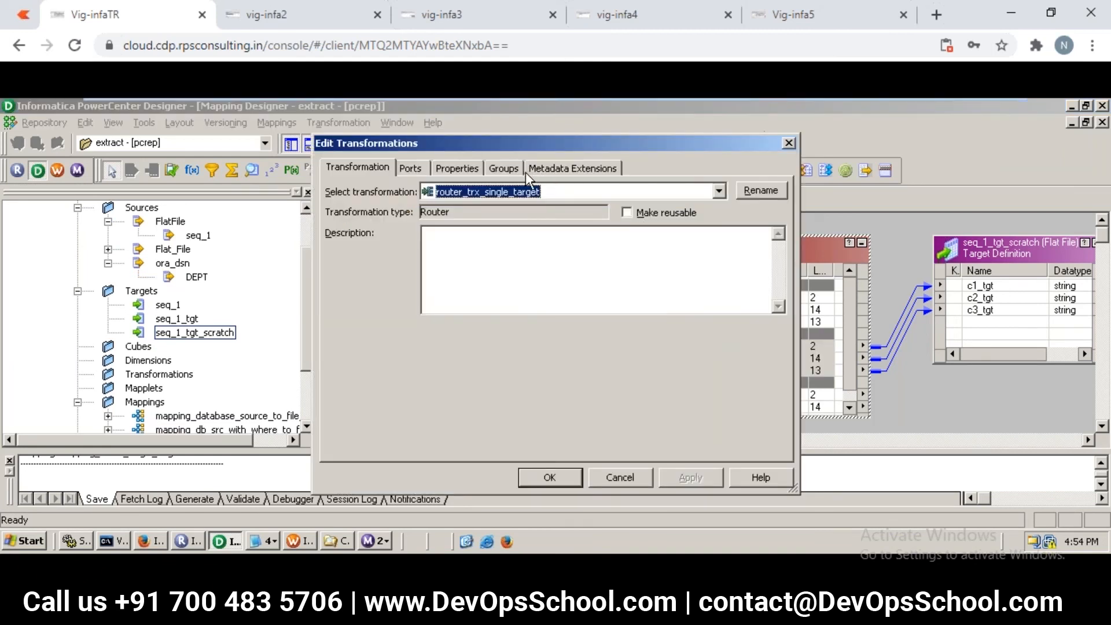
left_click(507, 171)
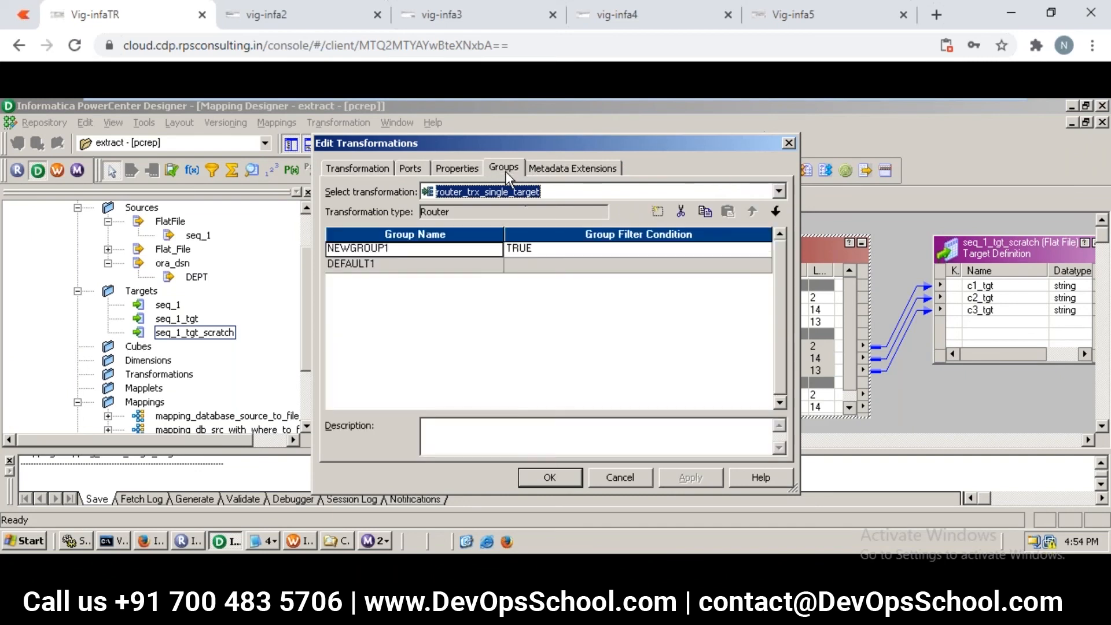
left_click(530, 245)
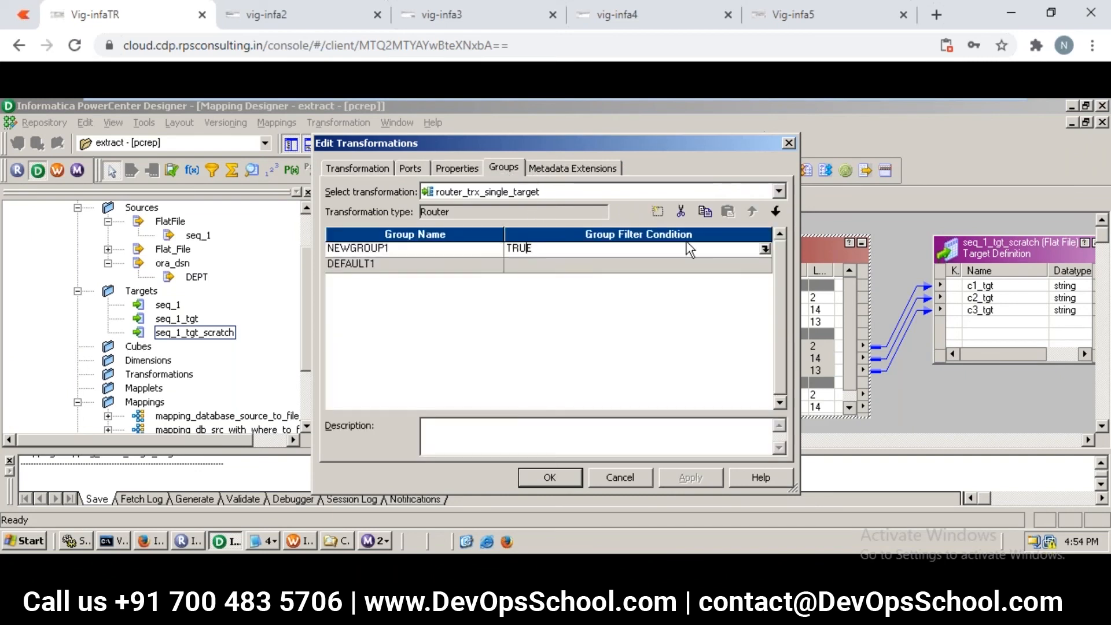
left_click(765, 250)
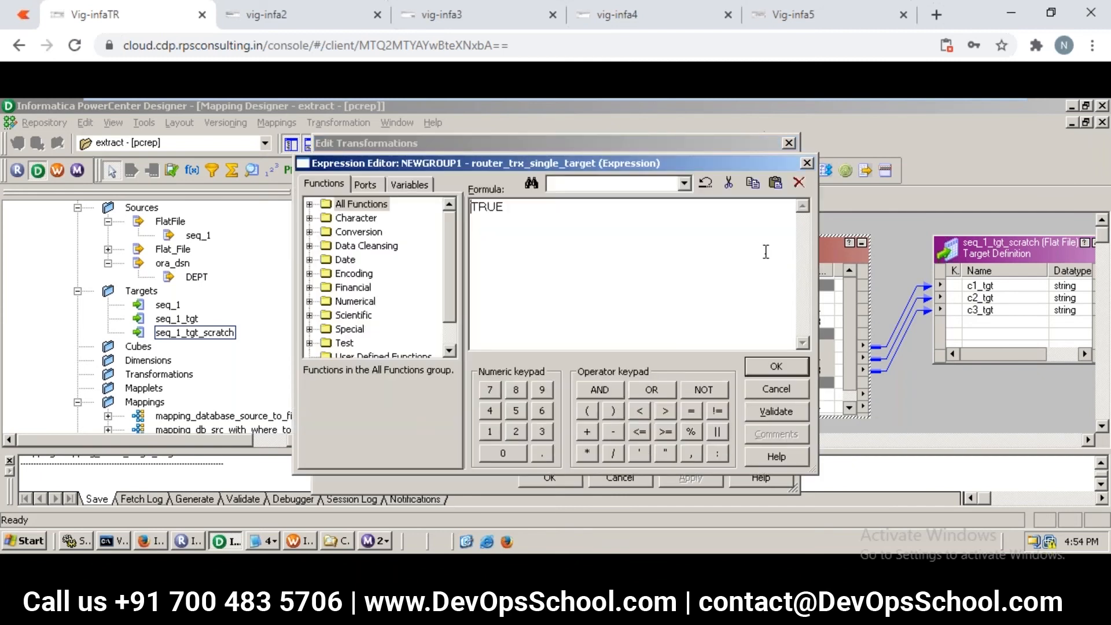
key("BackSpace")
key("BackSpace")
key("BackSpace")
key("BackSpace")
type("DEPTNO<20")
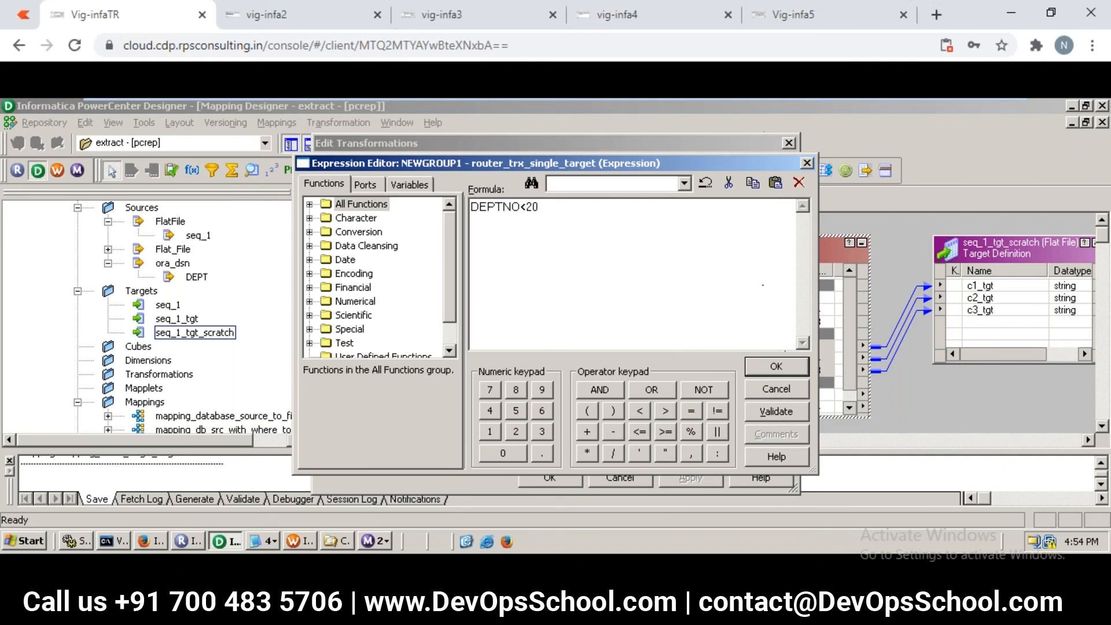
Validate the NEWGROUP1 expression, accept it, and apply the changes to the router transformation.
left_click(771, 408)
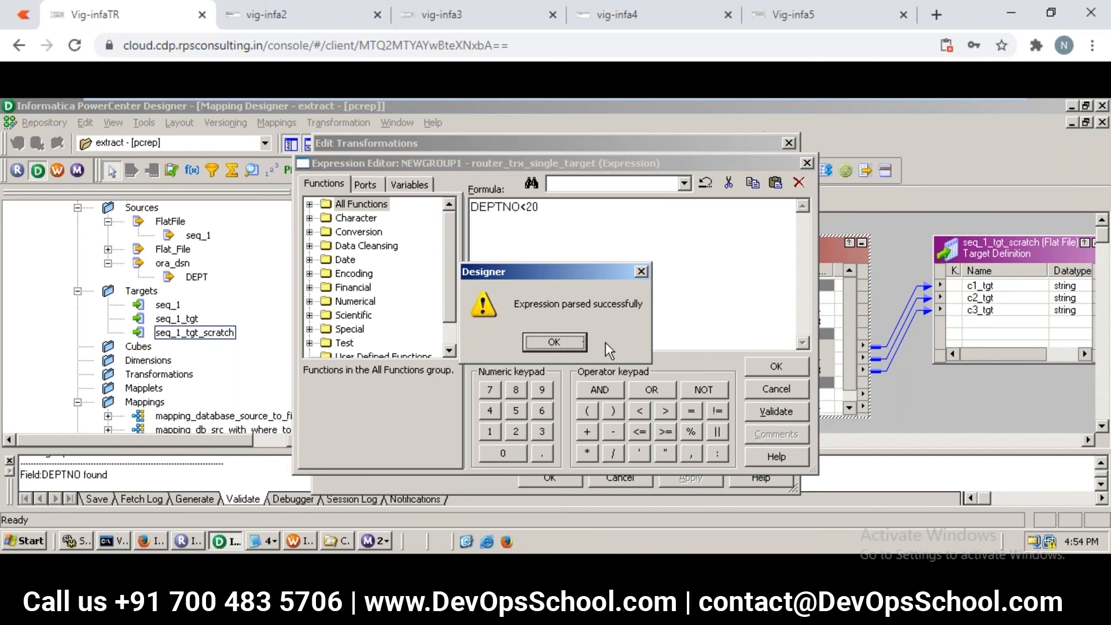
left_click(564, 340)
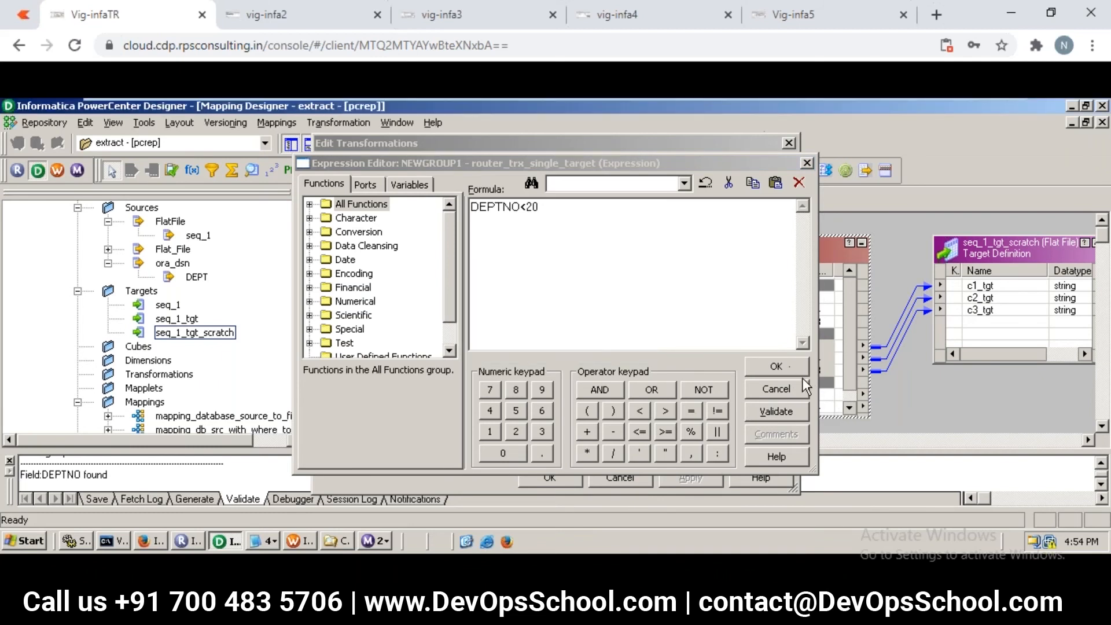
left_click(789, 366)
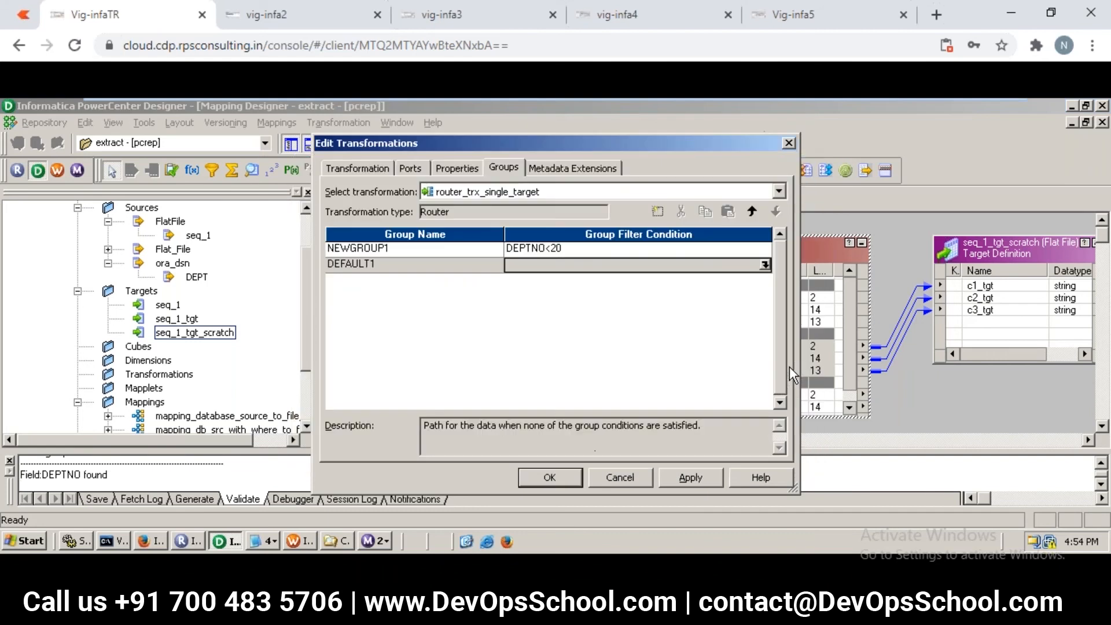
left_click(680, 478)
left_click(550, 477)
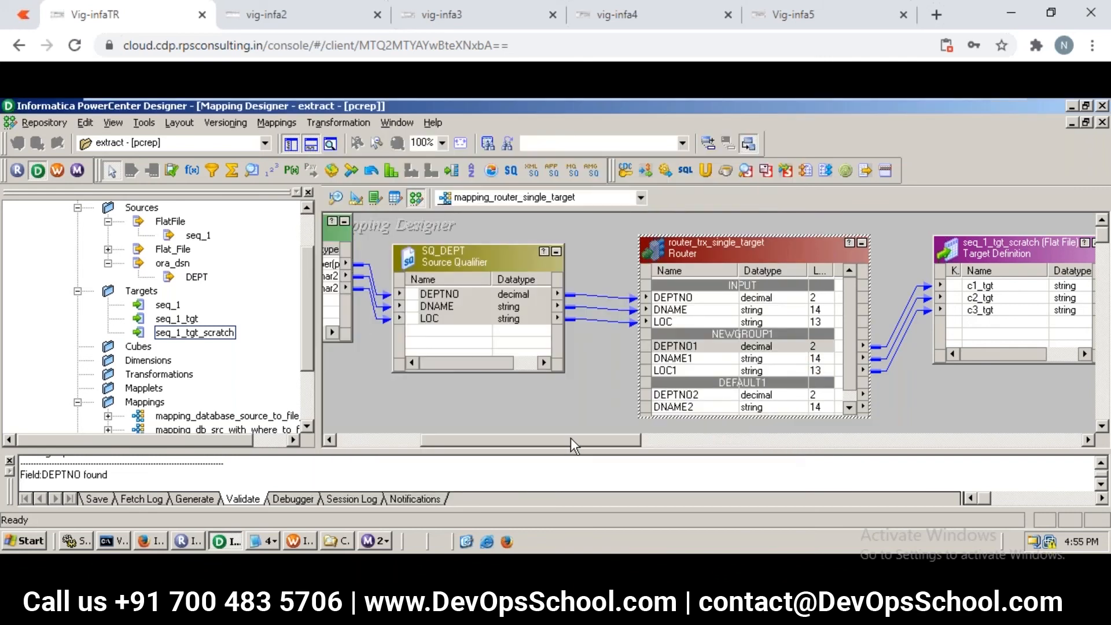
Save mapping_router_single_target with the new router filter condition.
left_click_drag(572, 438, 607, 437)
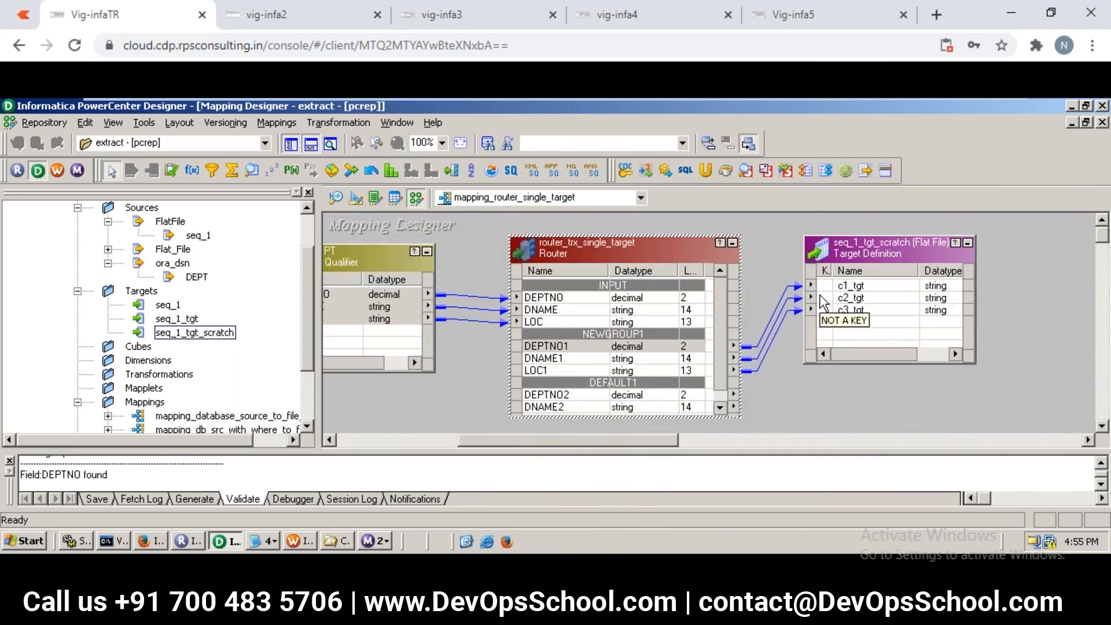
left_click(800, 398)
key("ctrl+s")
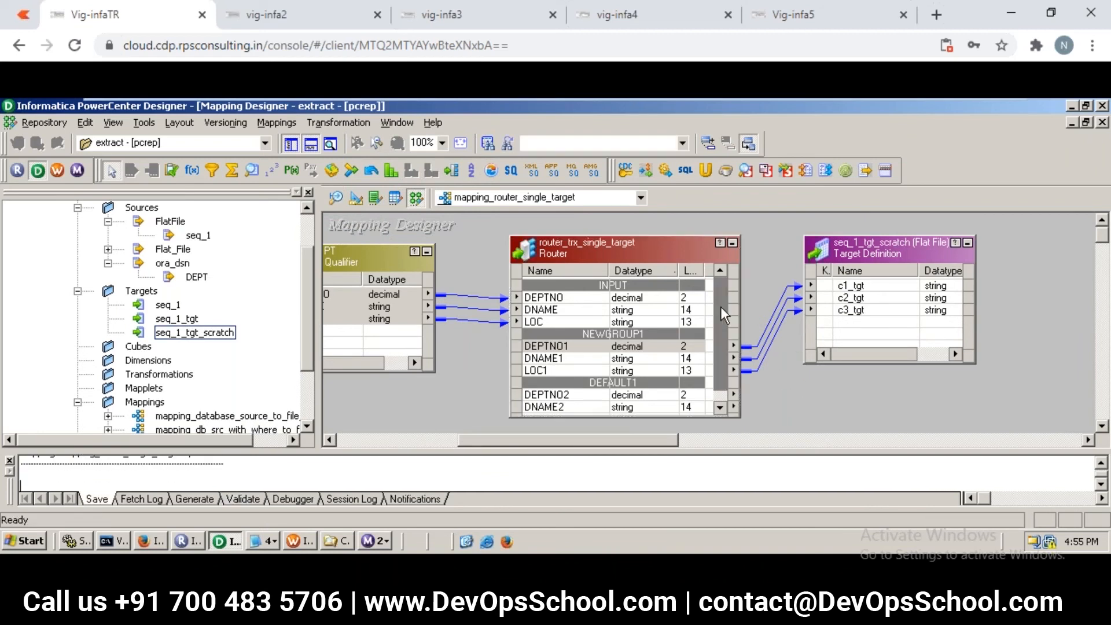
Reopen router_trx_single_target and show the NEWGROUP1 filter condition in the Expression Editor.
double_click(643, 249)
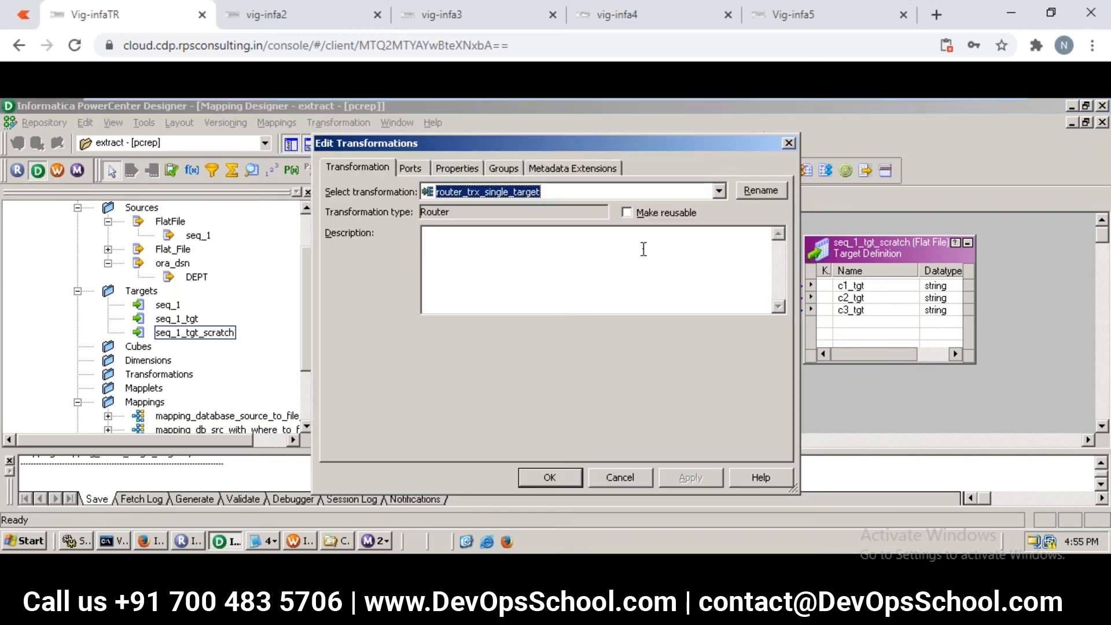
key("Escape")
double_click(642, 248)
left_click(515, 169)
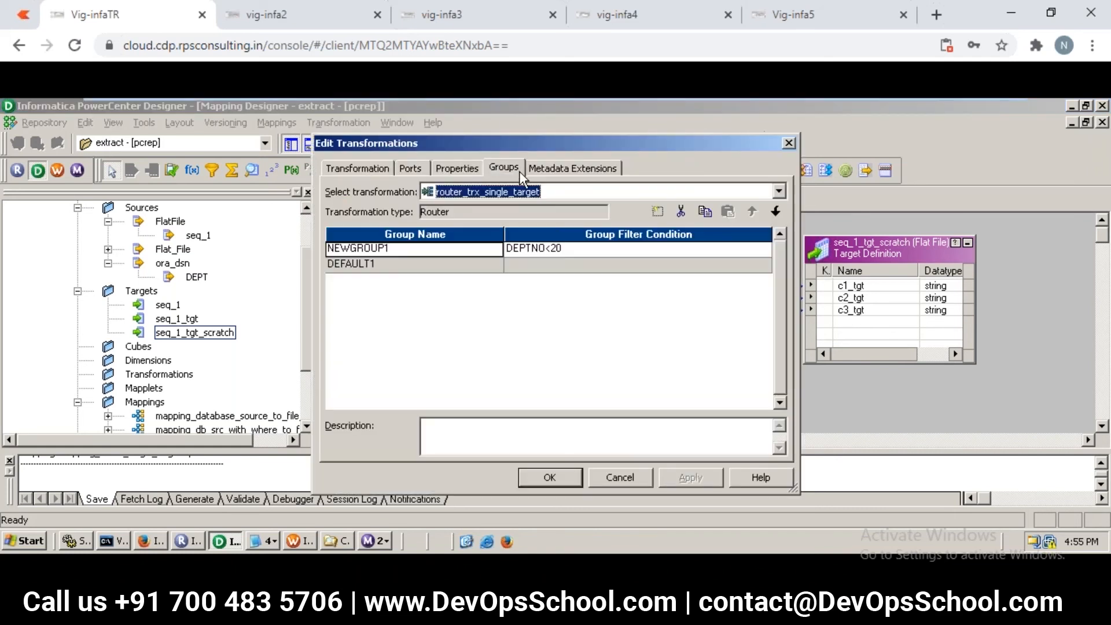
left_click(559, 250)
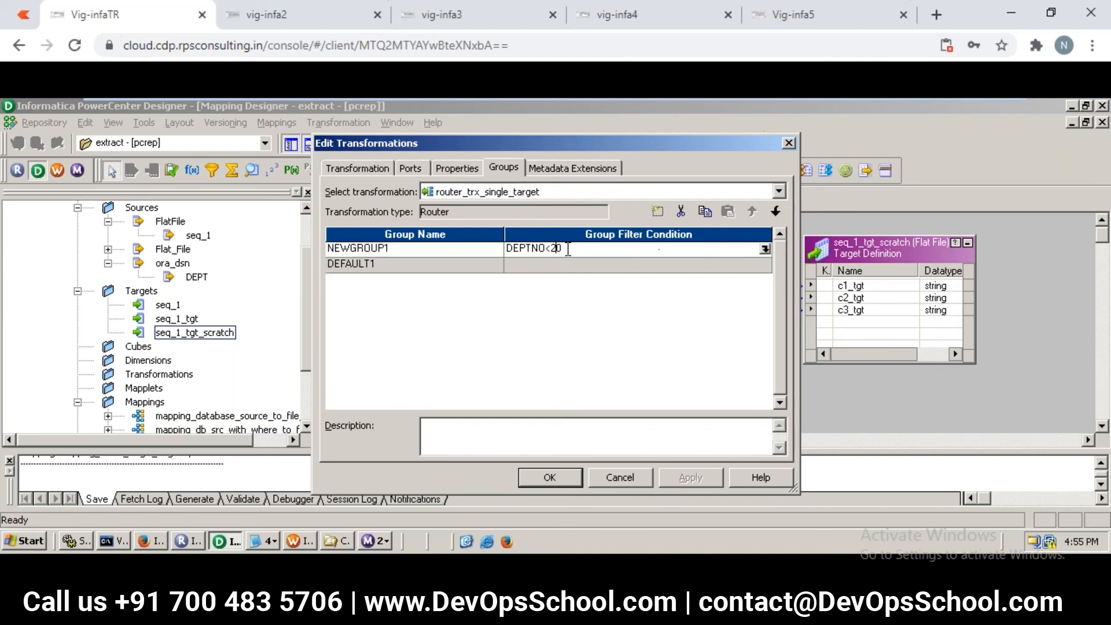
left_click(764, 248)
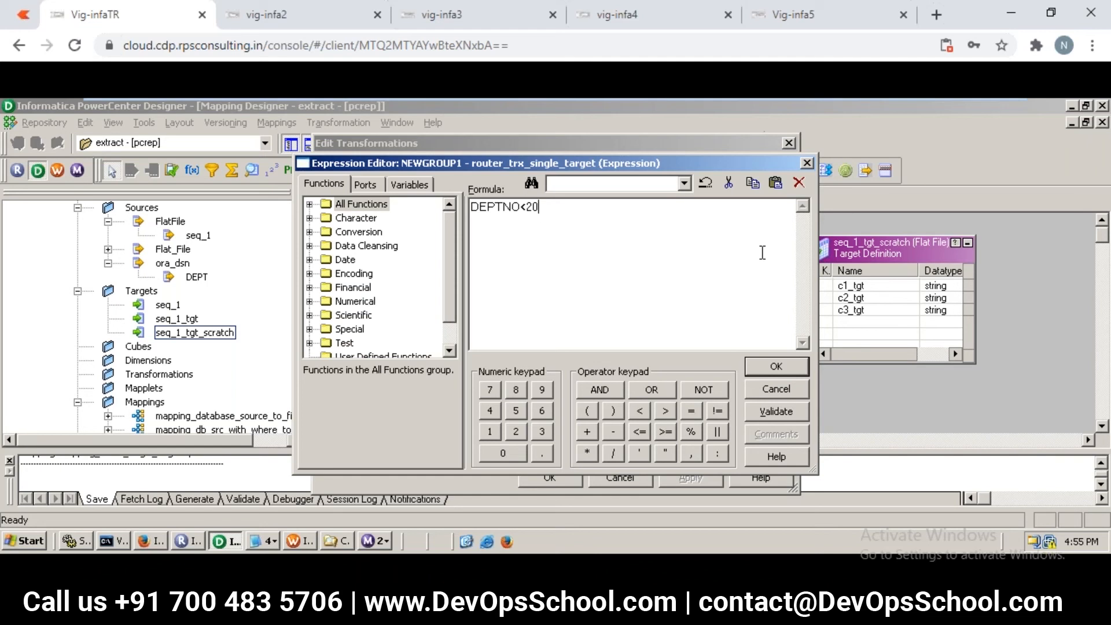
On vig-infa2, begin overwriting TRUE with DE in ROUTER_SINGLE's NEWGROUP1 expression, and look over the router mapping on vig-infa3.
left_click(300, 20)
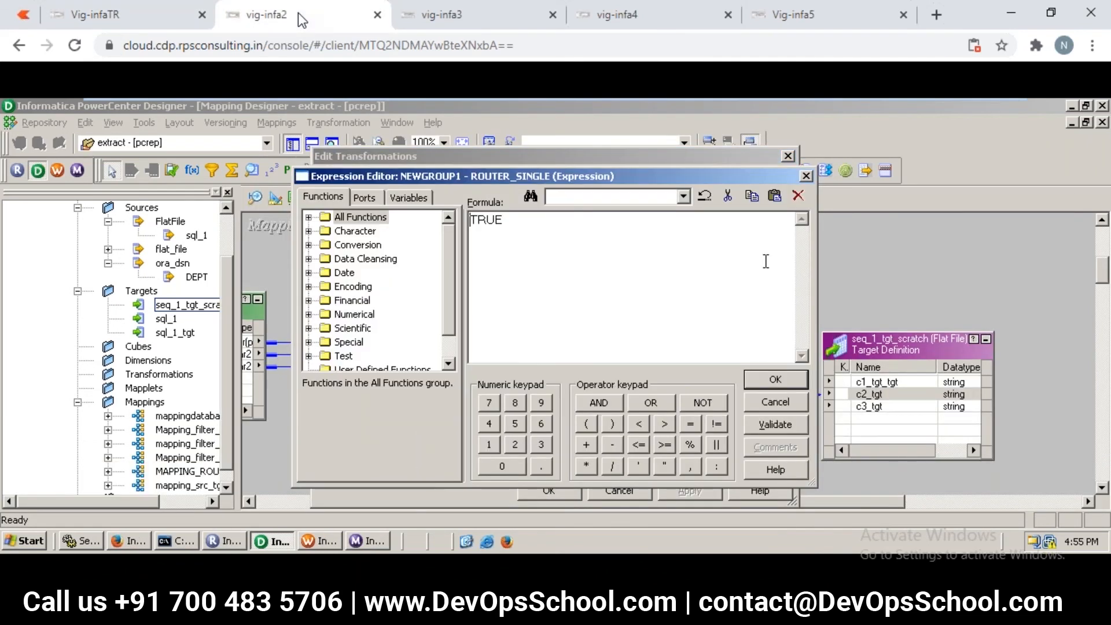
type("DE")
key("Delete")
key("Delete")
key("Delete")
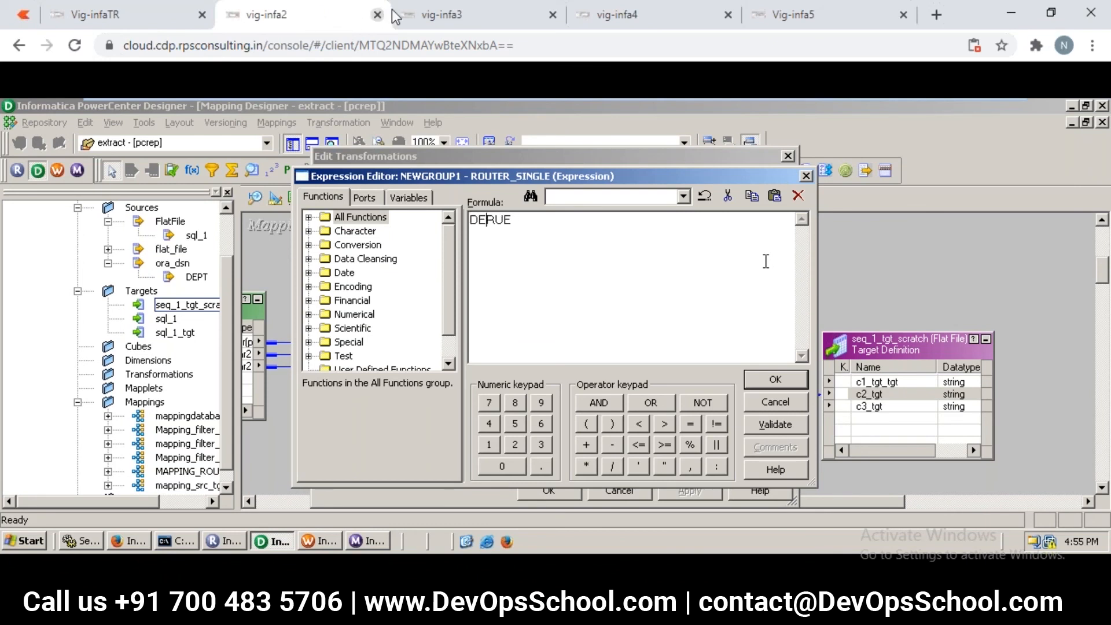
left_click(442, 16)
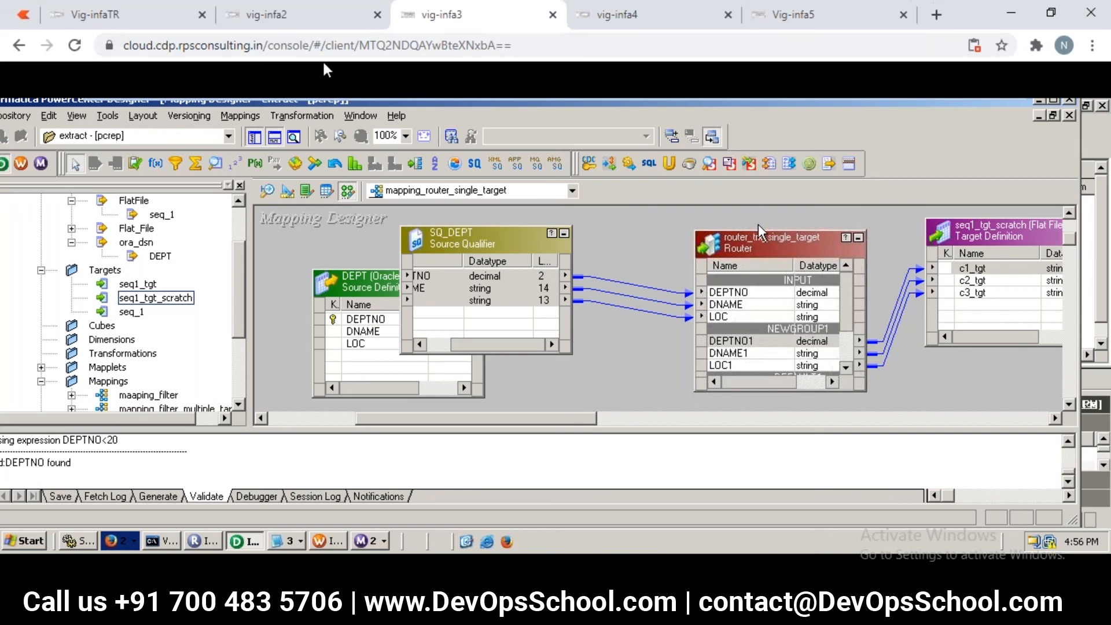
Return to the Vig-infaTR machine, validate the DEPTNO<20 expression, and close the router's expression and transformation dialogs with OK.
left_click(144, 26)
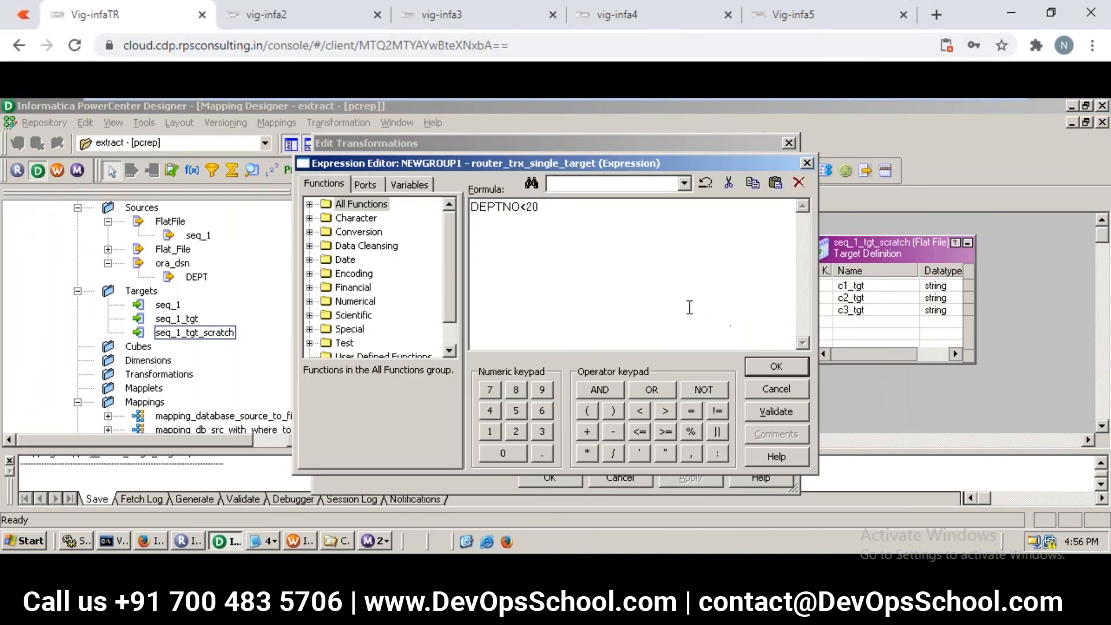
left_click(772, 411)
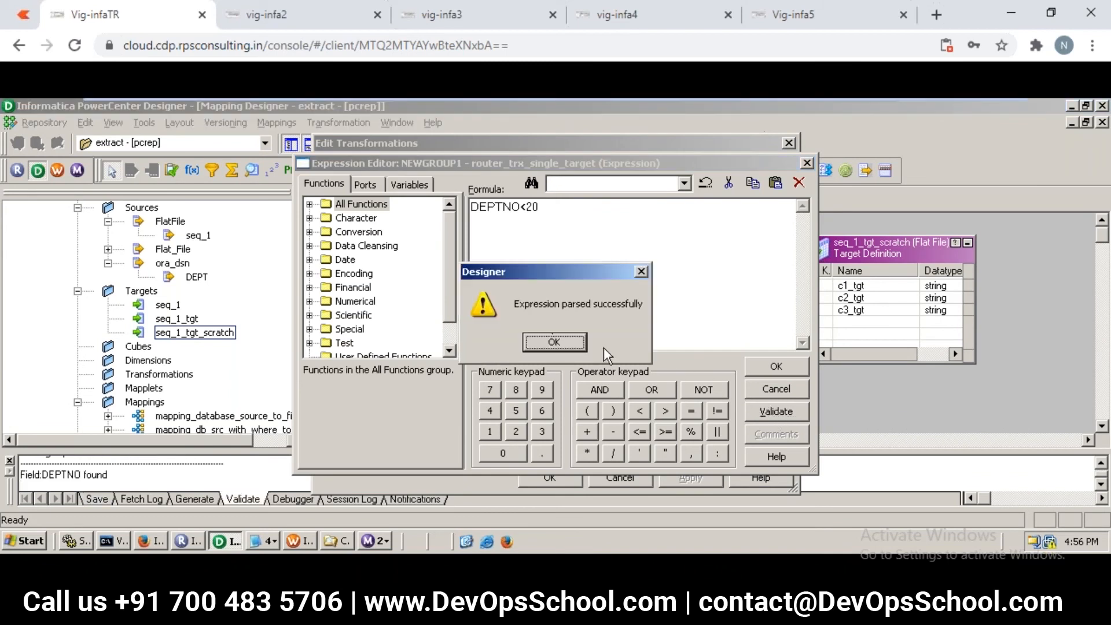
left_click(551, 341)
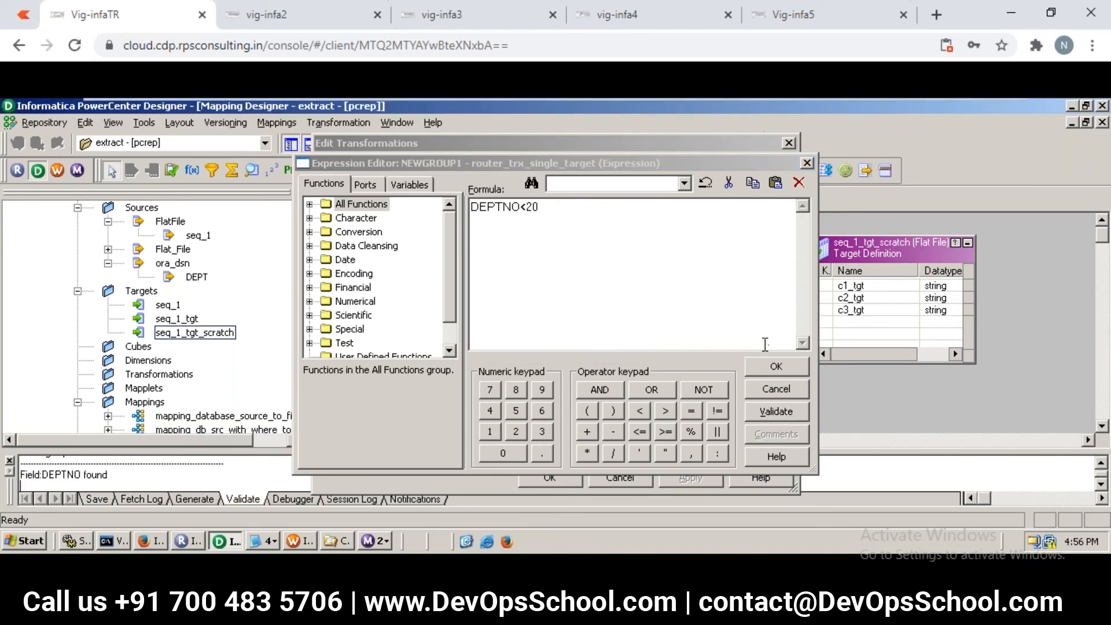
left_click(769, 363)
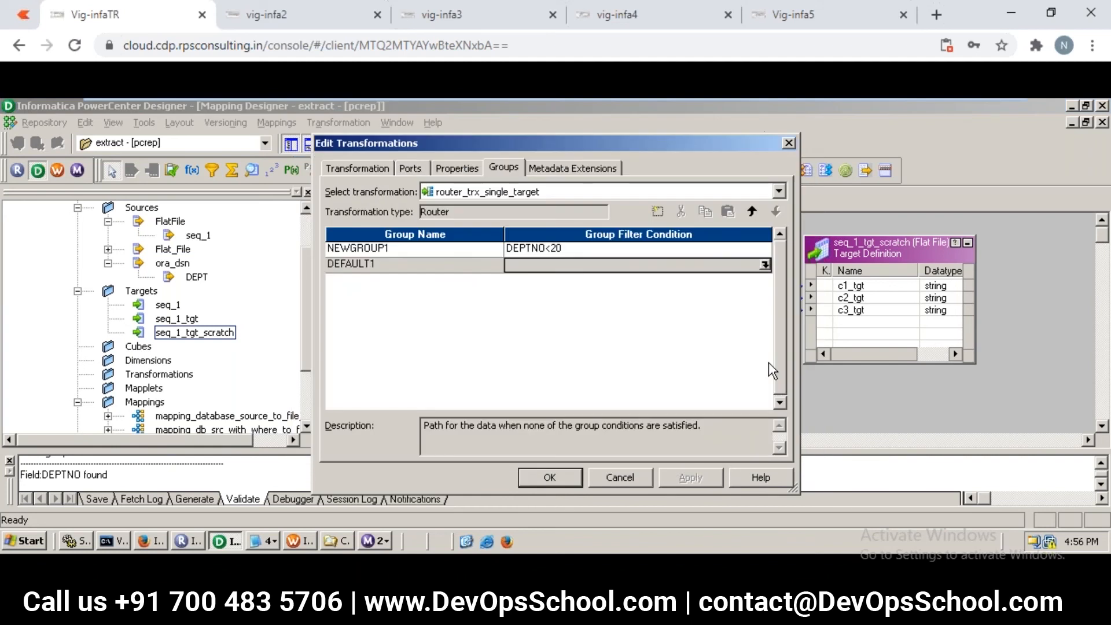
left_click(548, 476)
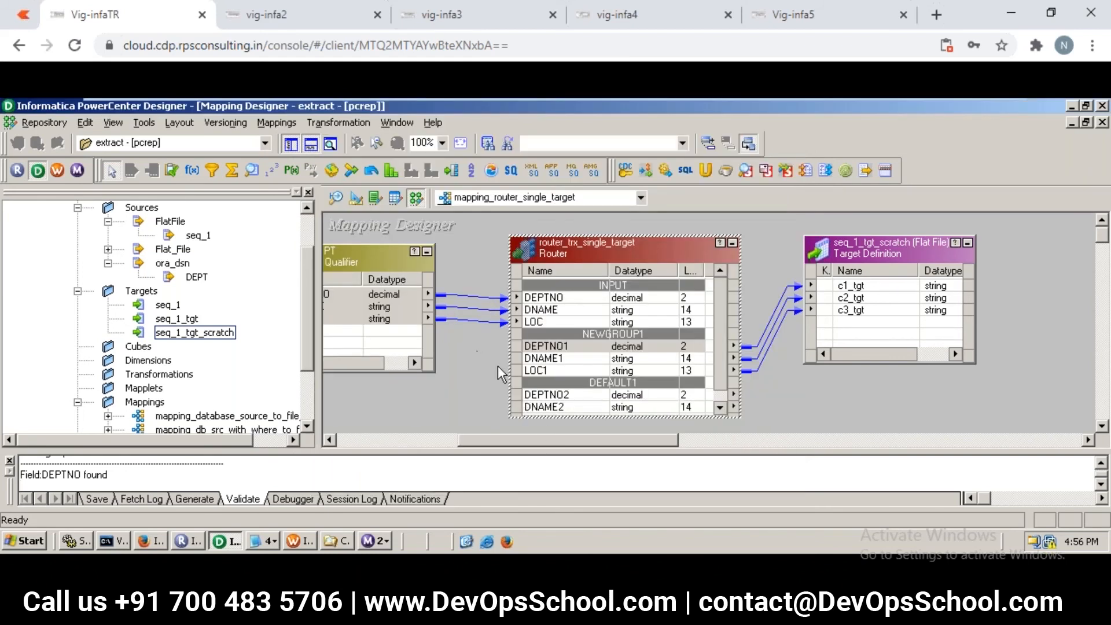
Save mapping_router_single_target to the repository again.
left_click(477, 352)
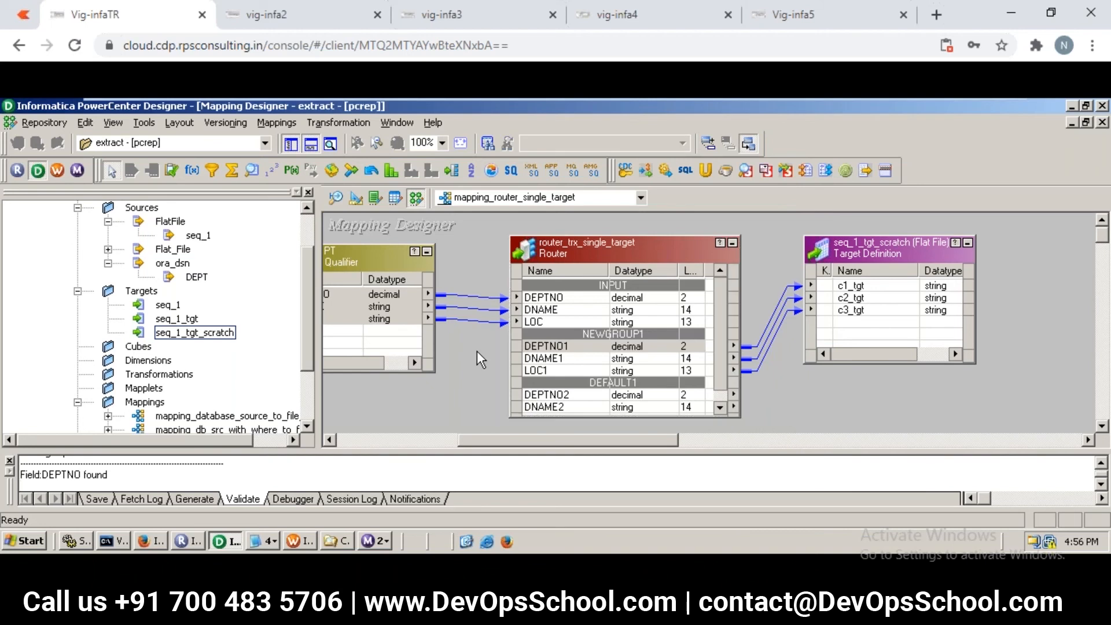
key("ctrl+s")
key("Return")
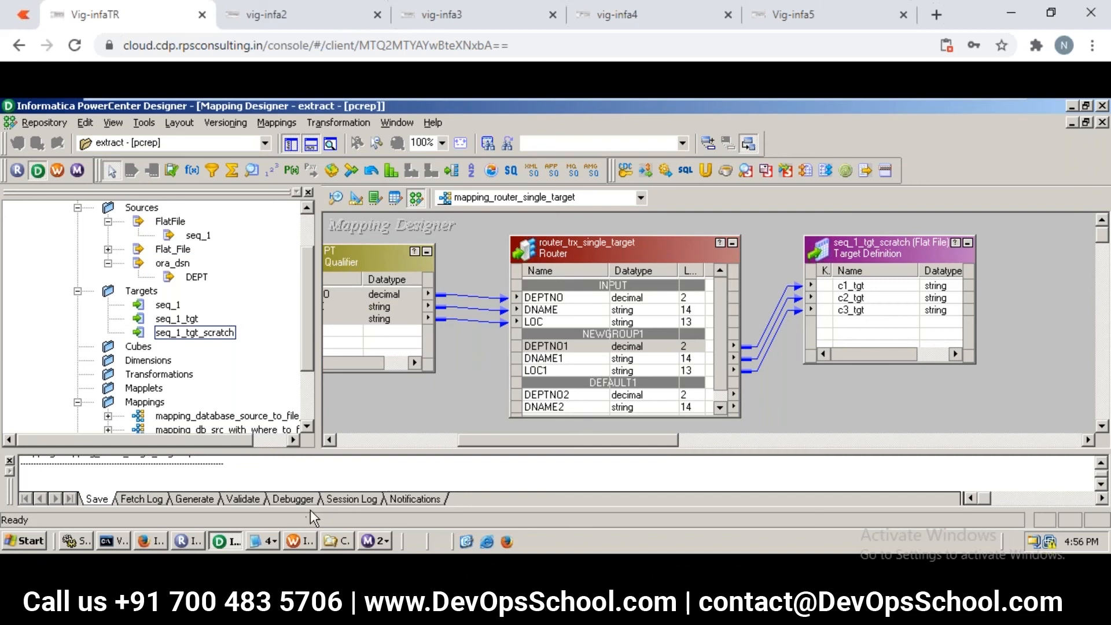
Switch to PowerCenter Workflow Manager, refresh the mapping of session_router_trx_single_target, and save workflow_router_trx.
left_click(303, 540)
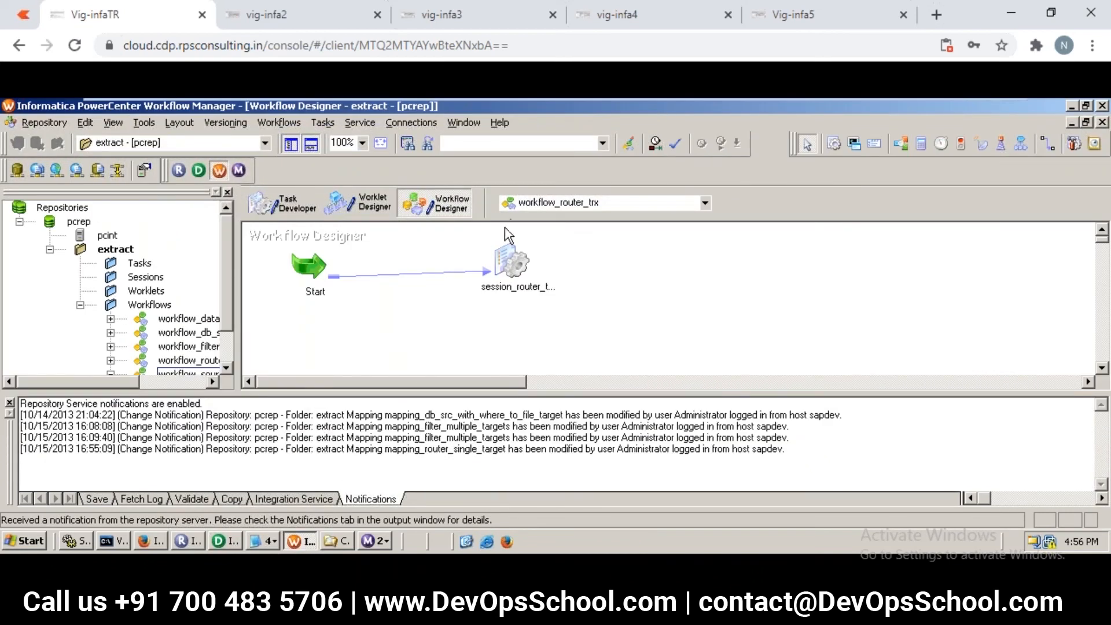
left_click(514, 267)
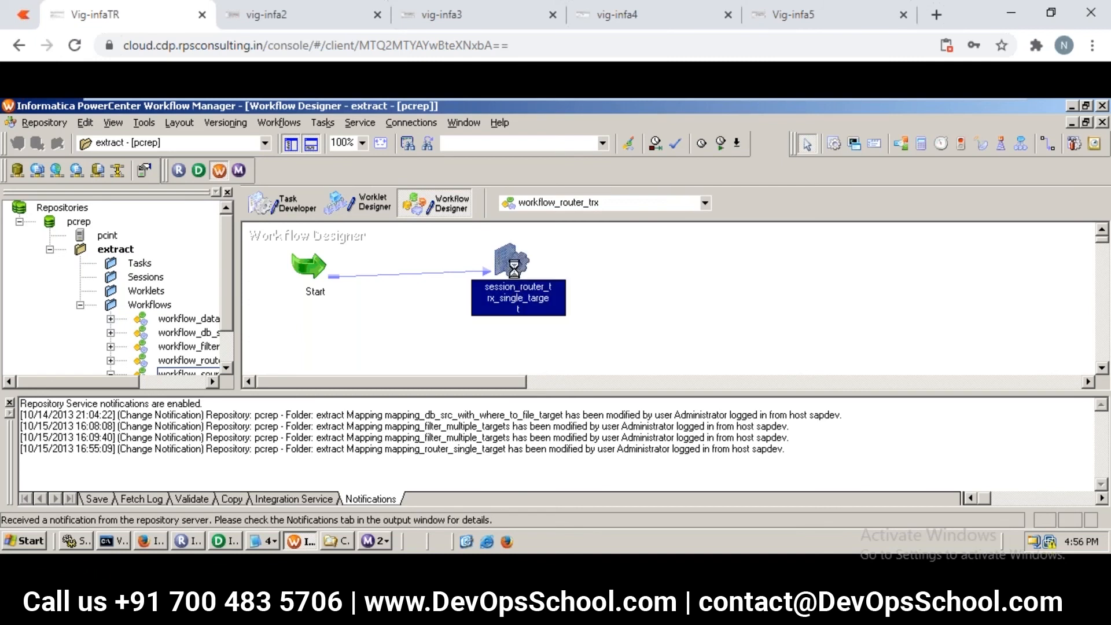
right_click(515, 273)
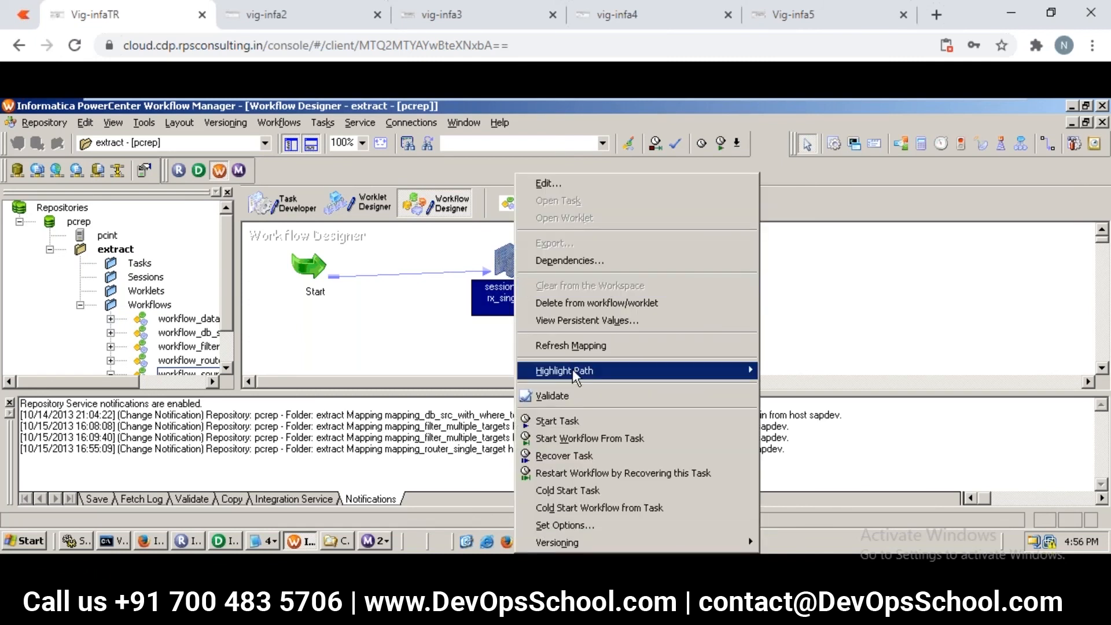
left_click(572, 345)
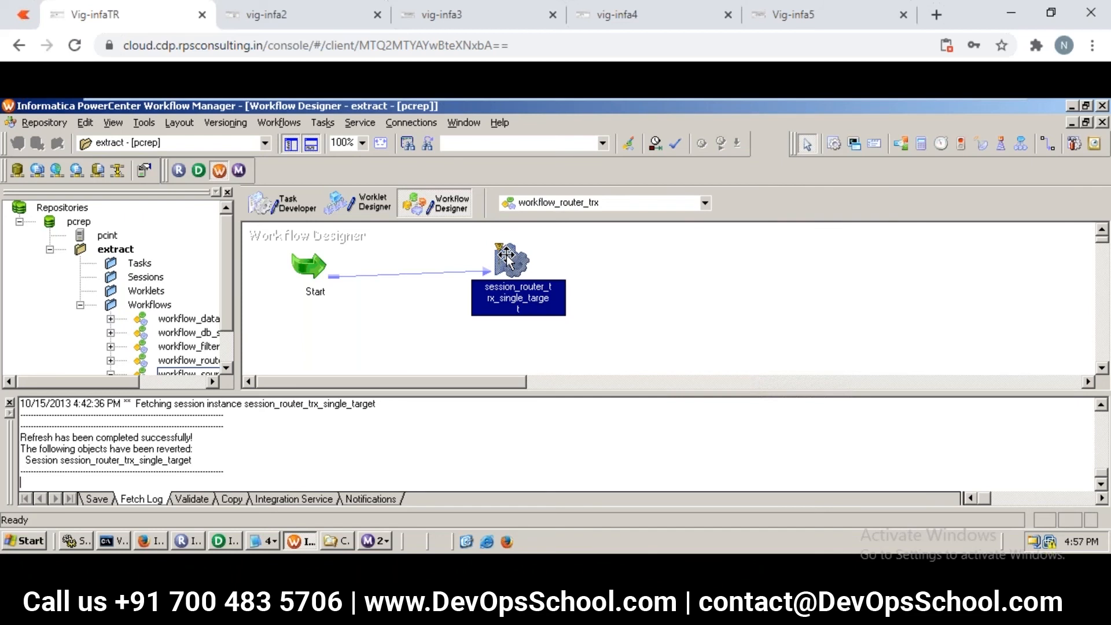
key("ctrl+s")
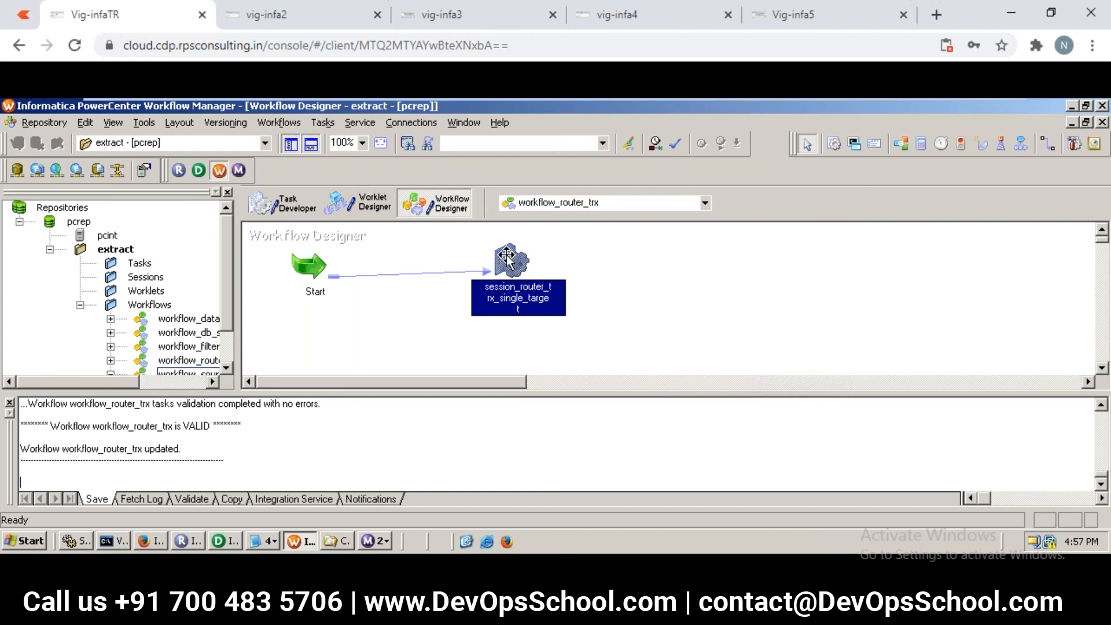
Start workflow_router_trx and deselect its session in the workspace.
left_click(278, 124)
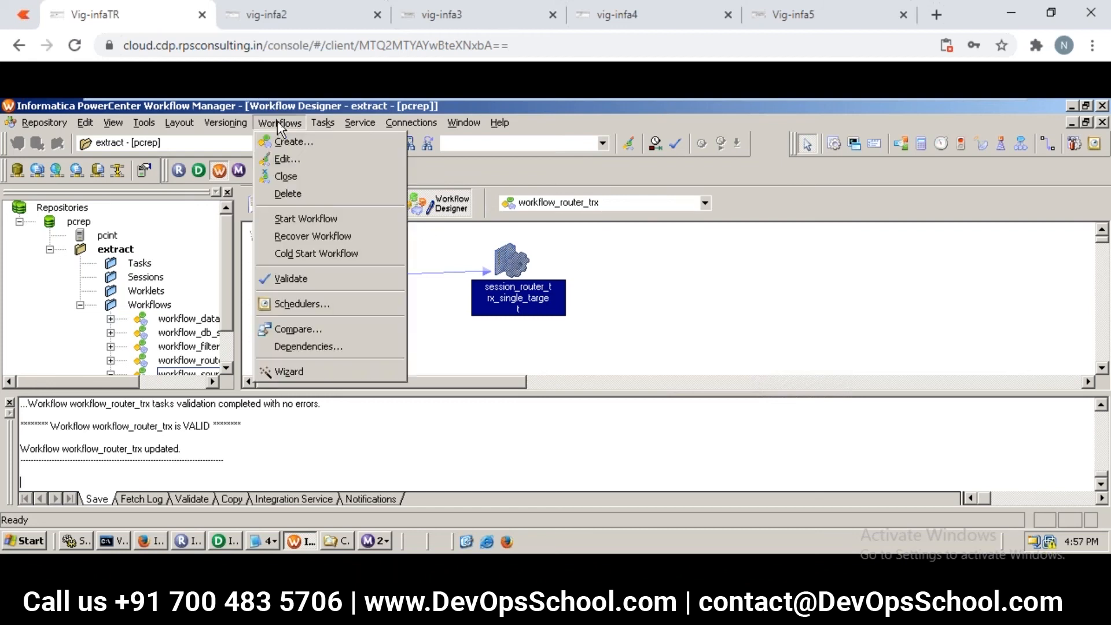
left_click(300, 214)
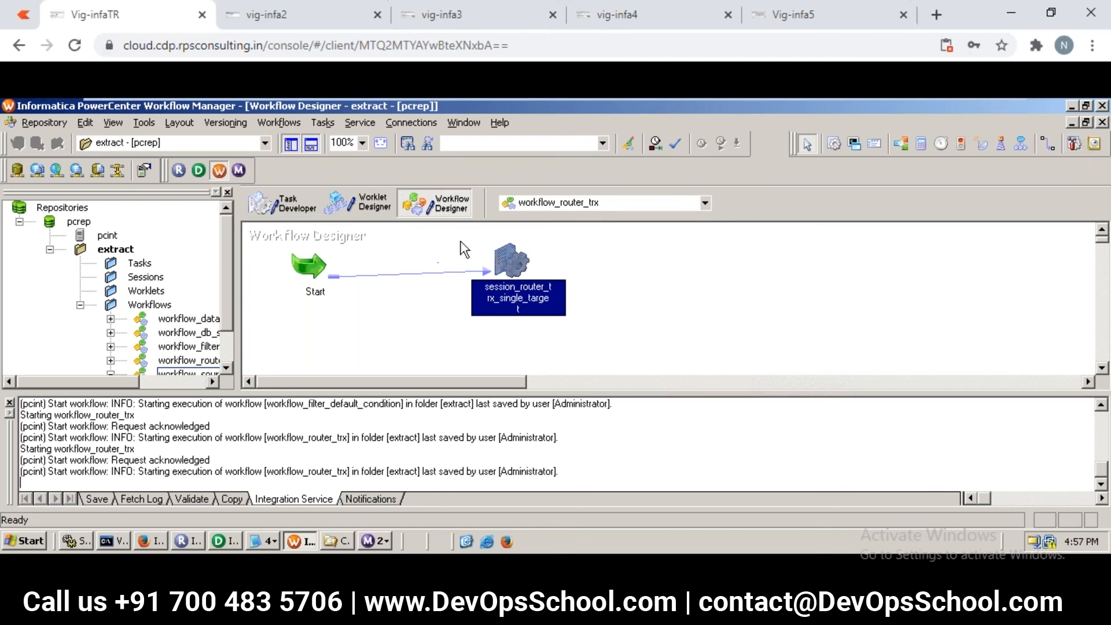
left_click(419, 293)
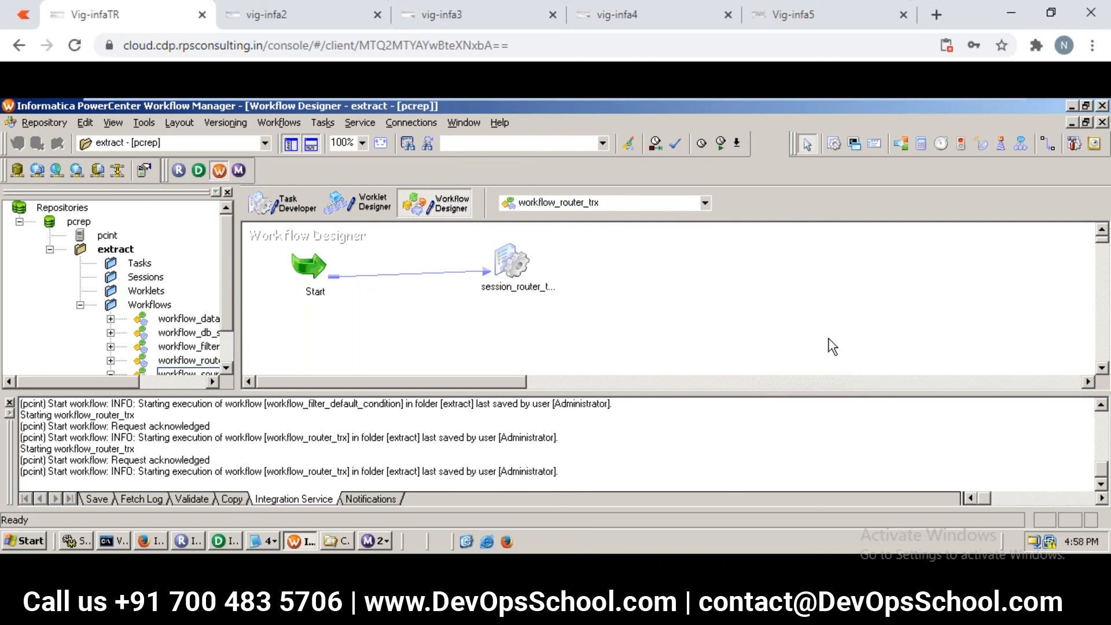
Close the session_router_trx_single_target log and bring up PowerCenter Workflow Monitor.
left_click(377, 542)
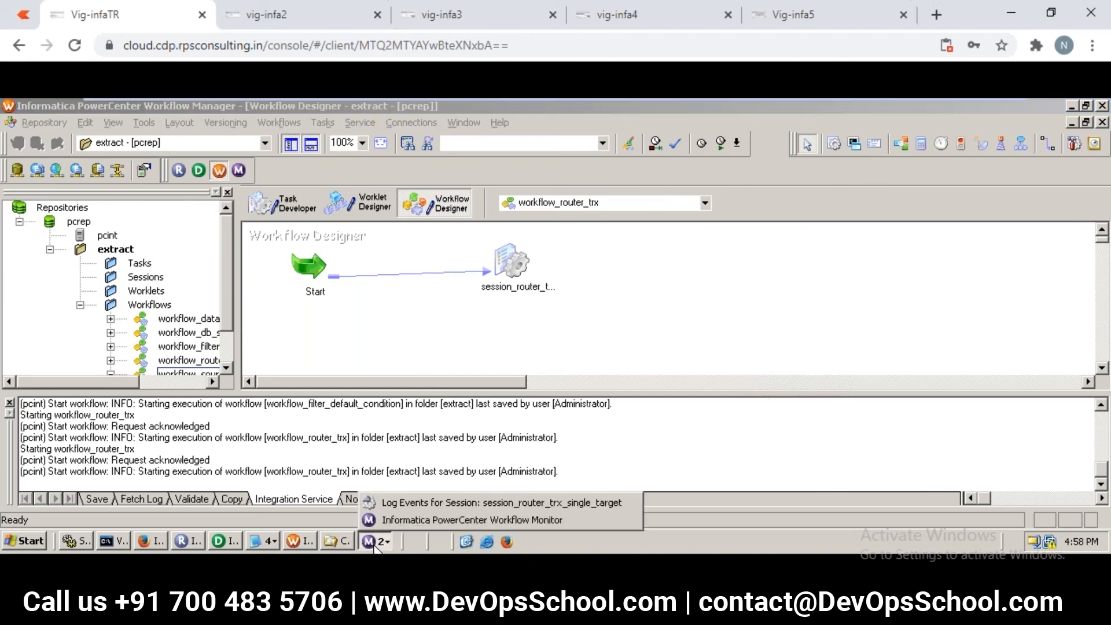
right_click(418, 504)
left_click(445, 493)
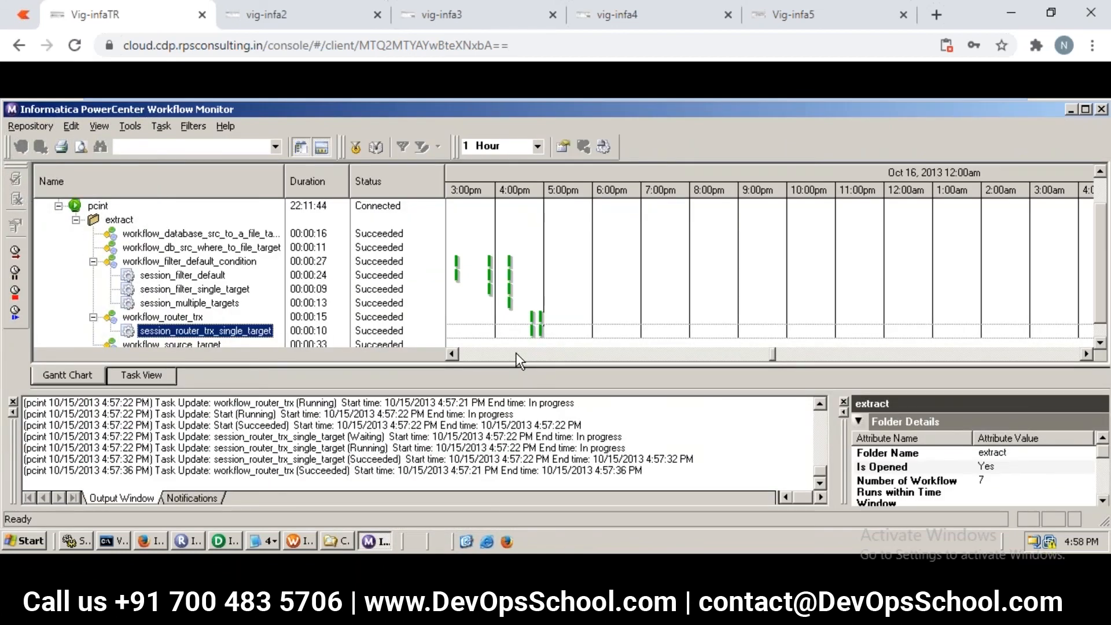
Look over the current screens of the vig-infa2, vig-infa3 and vig-infa4 machines.
left_click(300, 14)
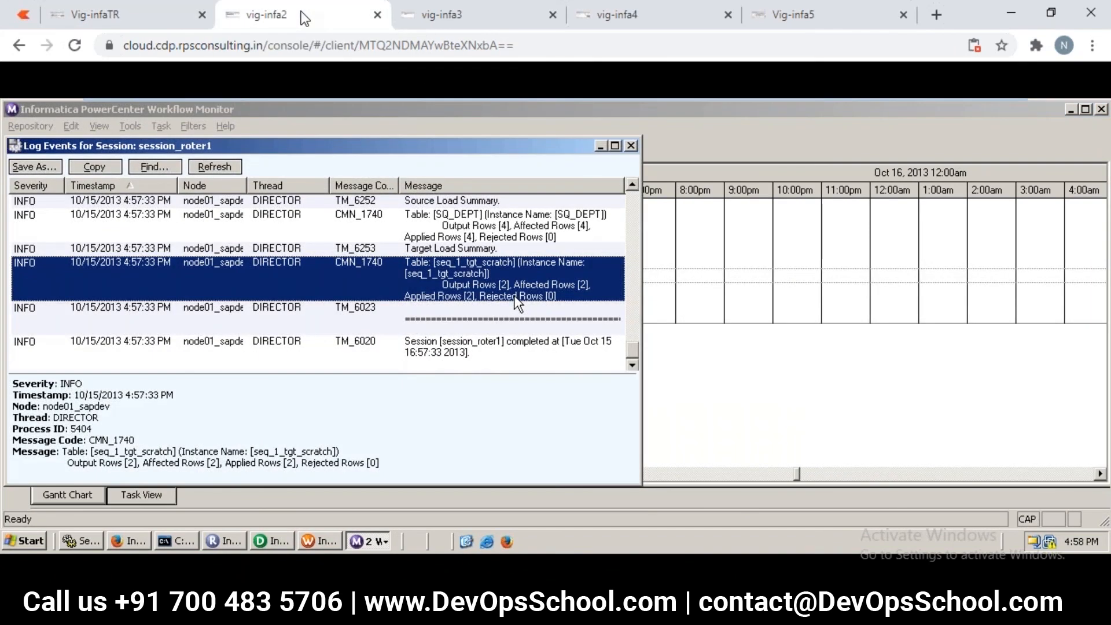
left_click(461, 22)
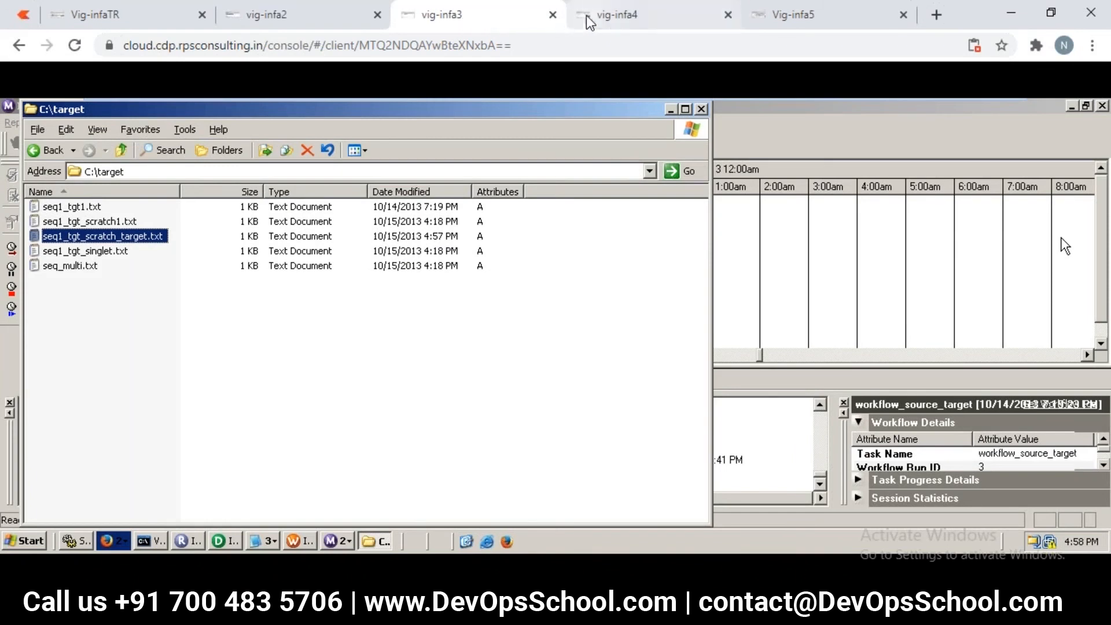
left_click(614, 16)
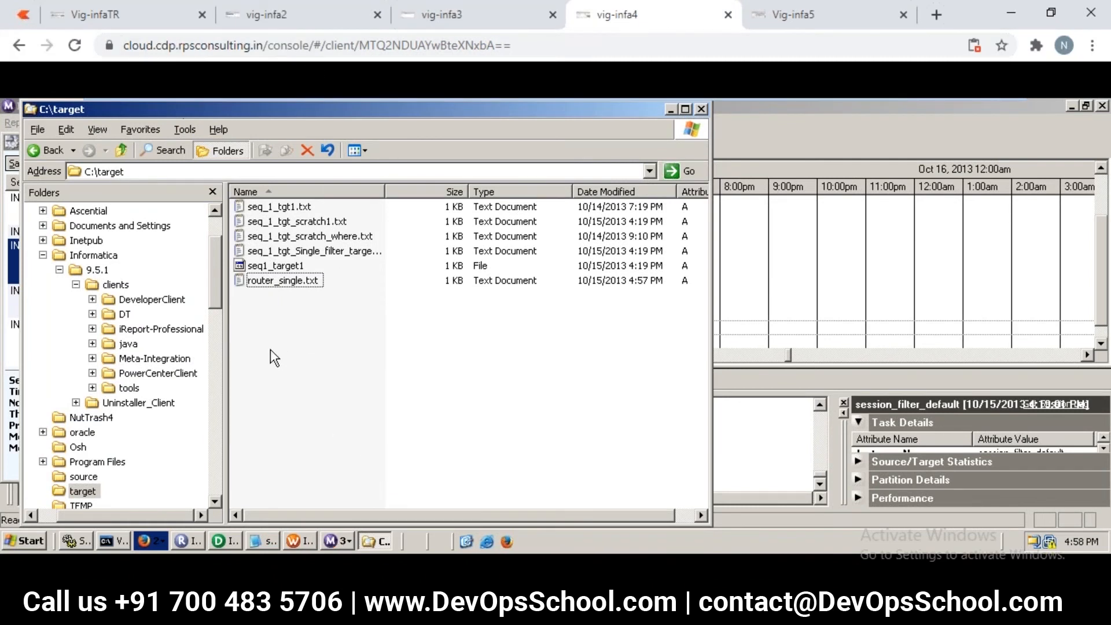
On the Vig-infaTR machine, open seq_1_tgt_scratch_router_single.txt from C:\target, check the written rows, and close it.
left_click(116, 21)
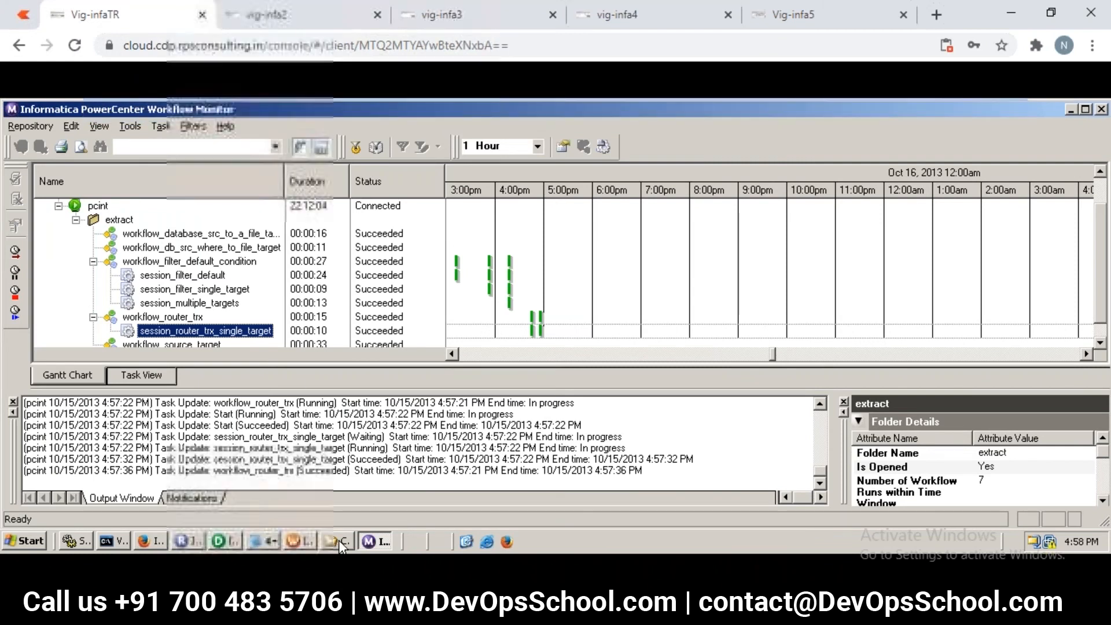
left_click(342, 541)
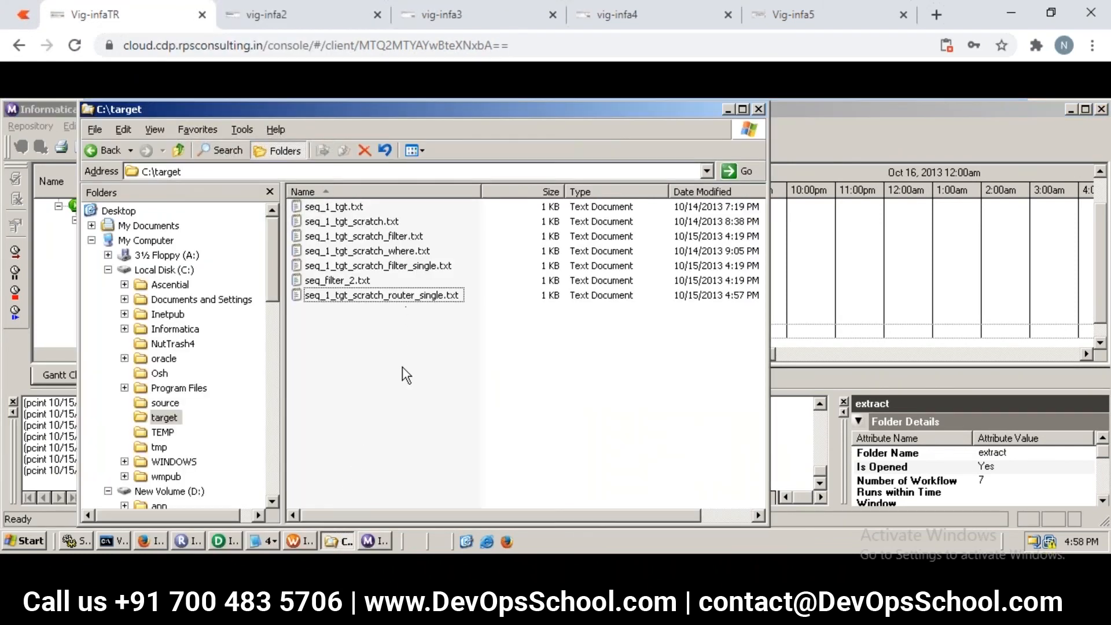
left_click(405, 296)
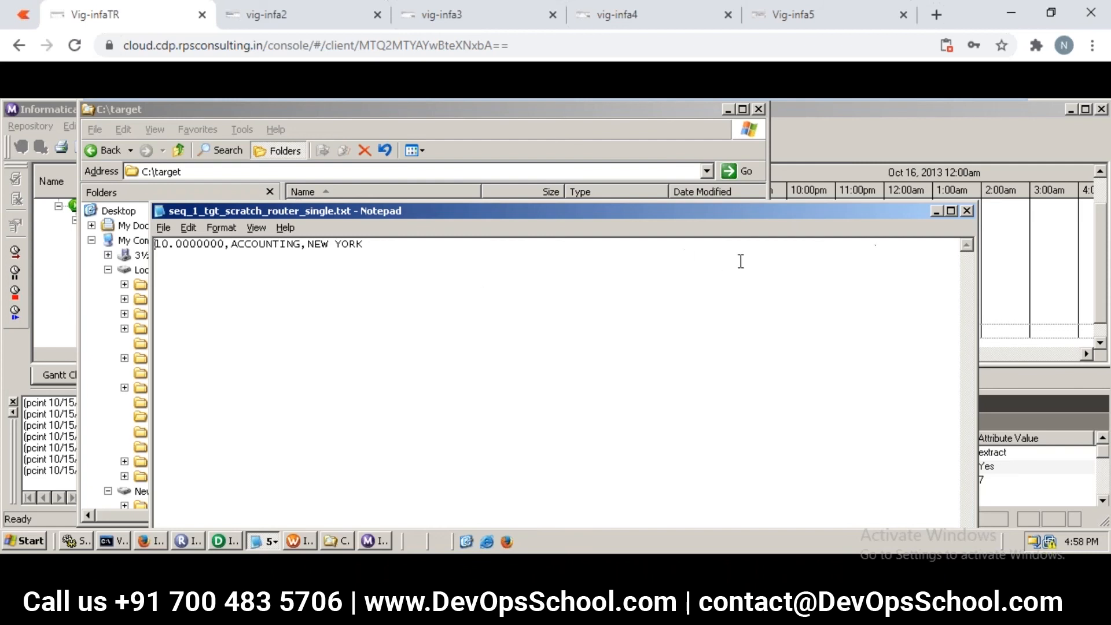
left_click(967, 211)
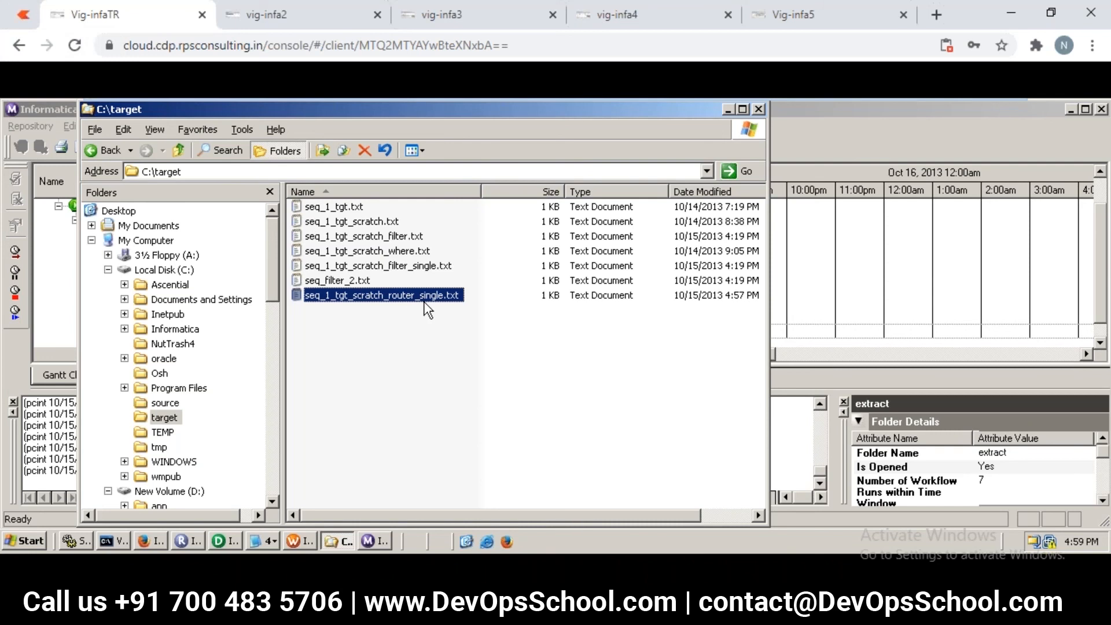
mouse_move(428, 309)
Check the vig-infa2 machine, switch to vig-infa3, and refresh the mapping of session_router_transformation_single_target in Workflow Manager.
left_click(288, 20)
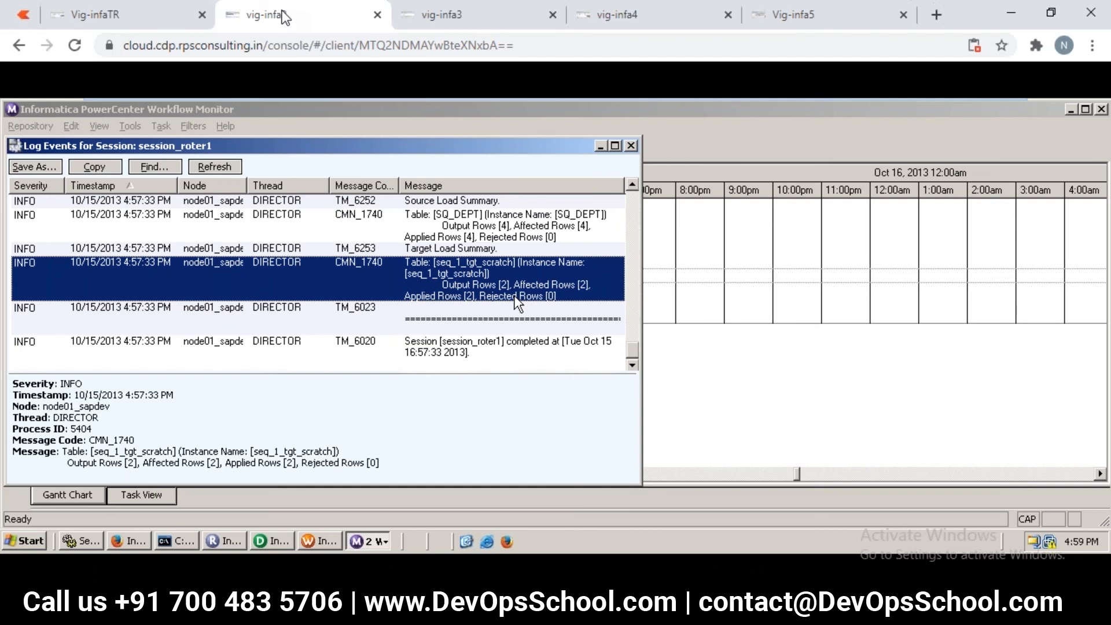
left_click(459, 19)
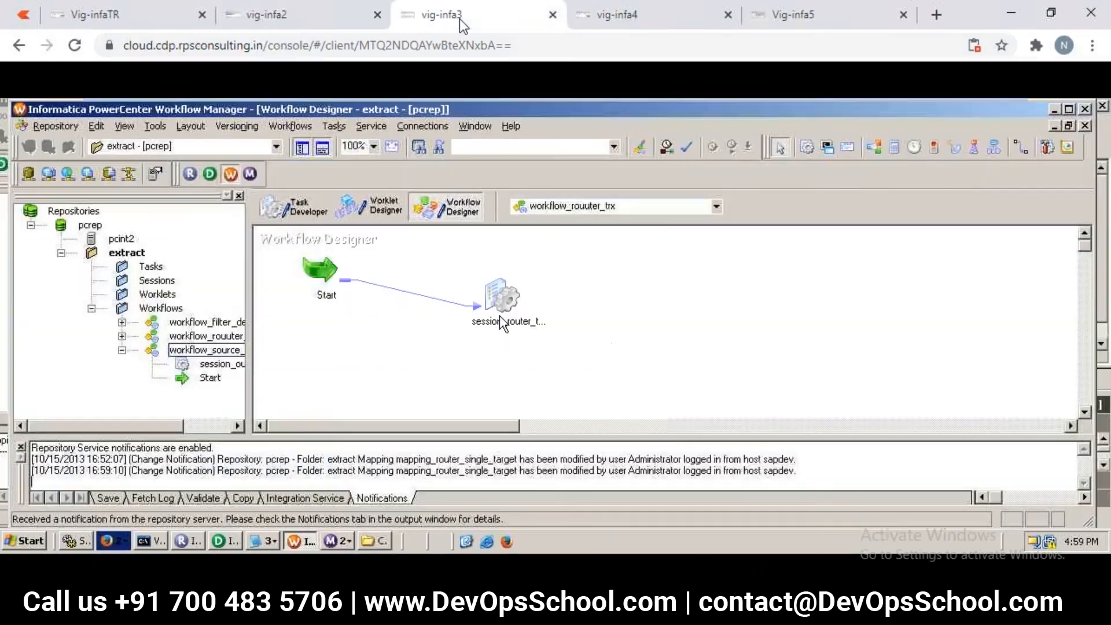
right_click(502, 322)
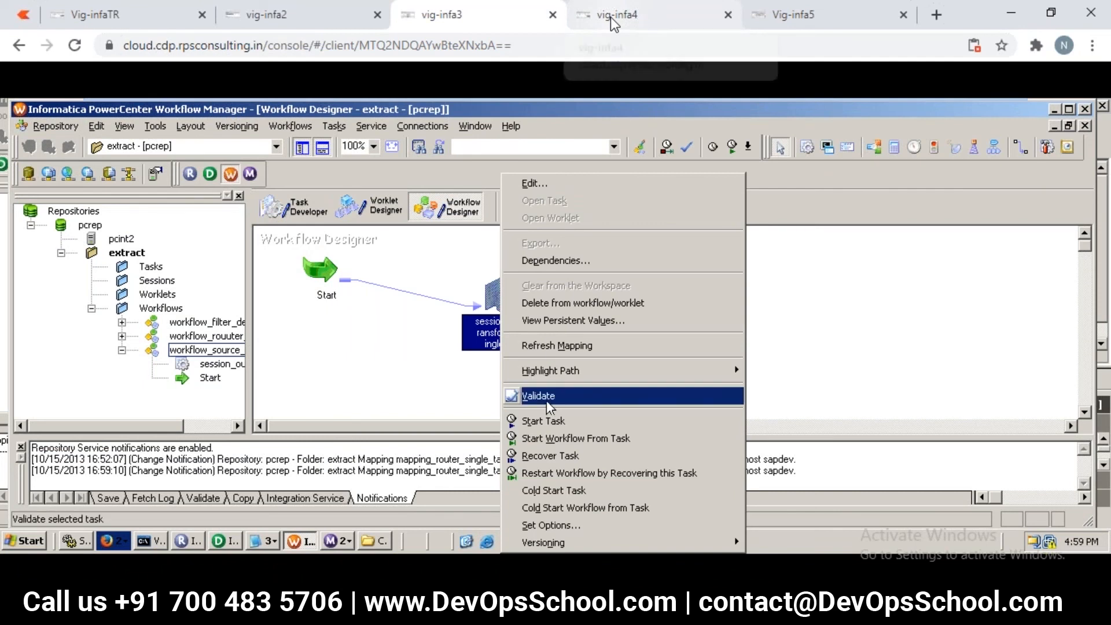
left_click(575, 346)
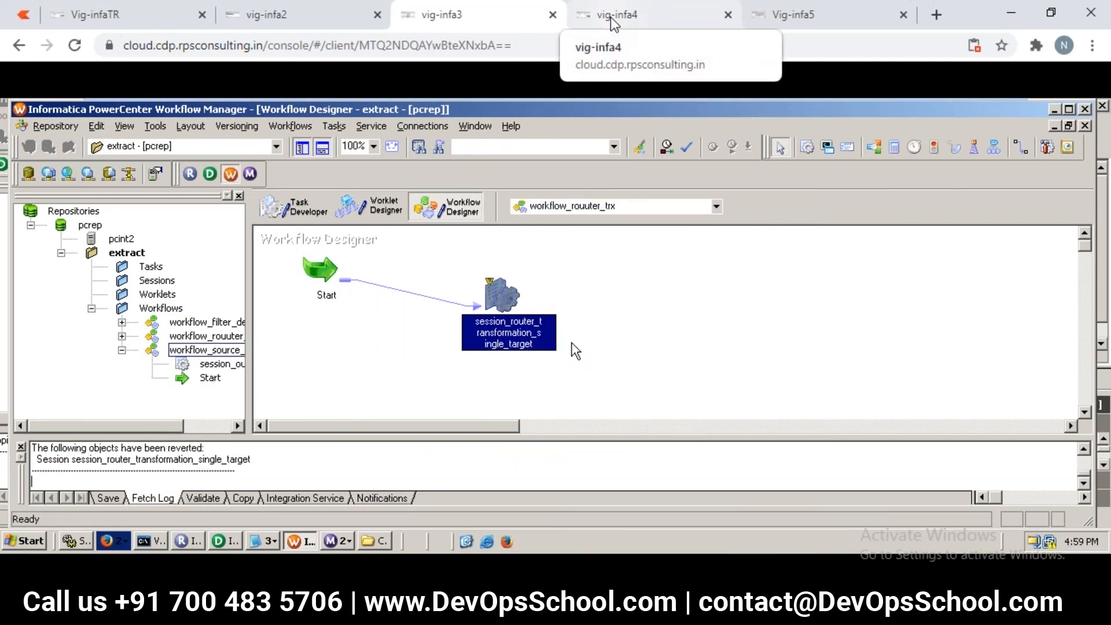
Save the modified workflow_rouuter_trx on vig-infa3 and start the workflow.
left_click(291, 126)
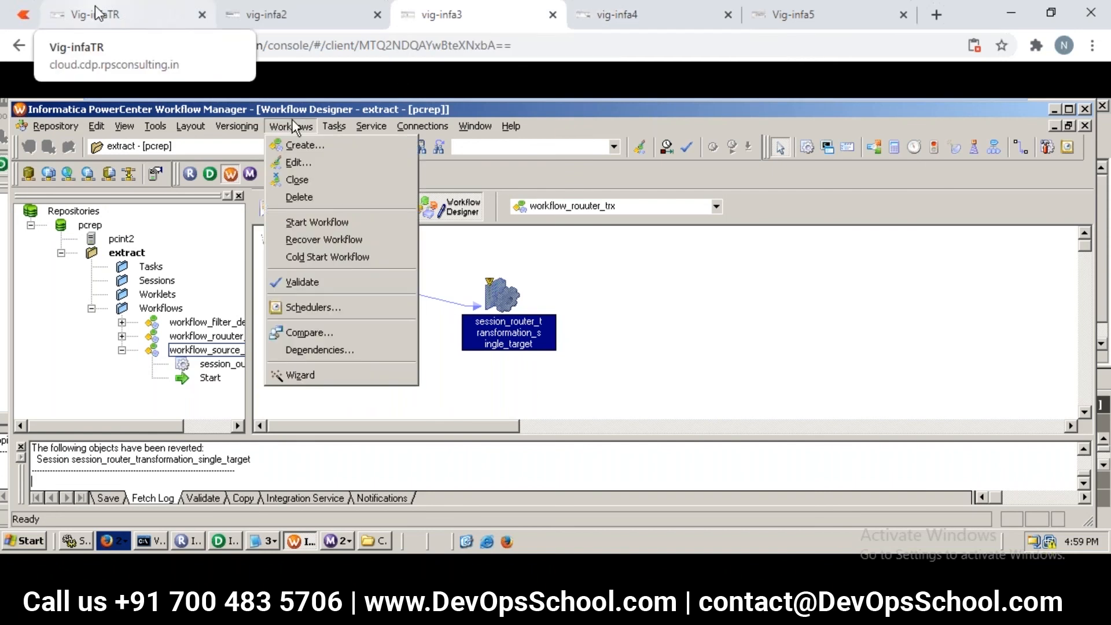
left_click(315, 222)
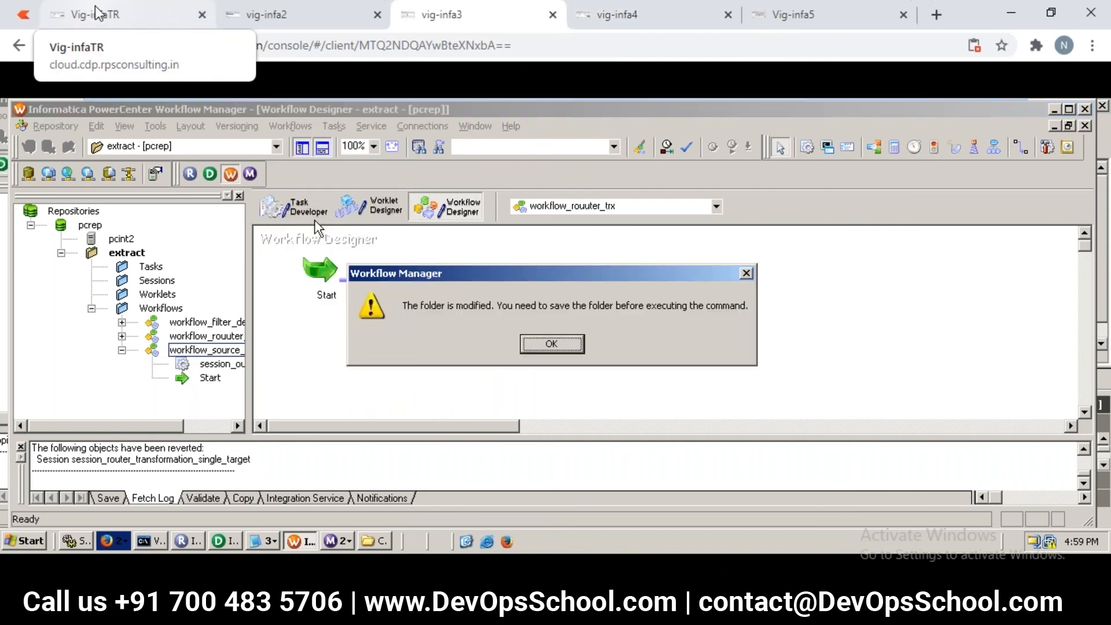
left_click(574, 344)
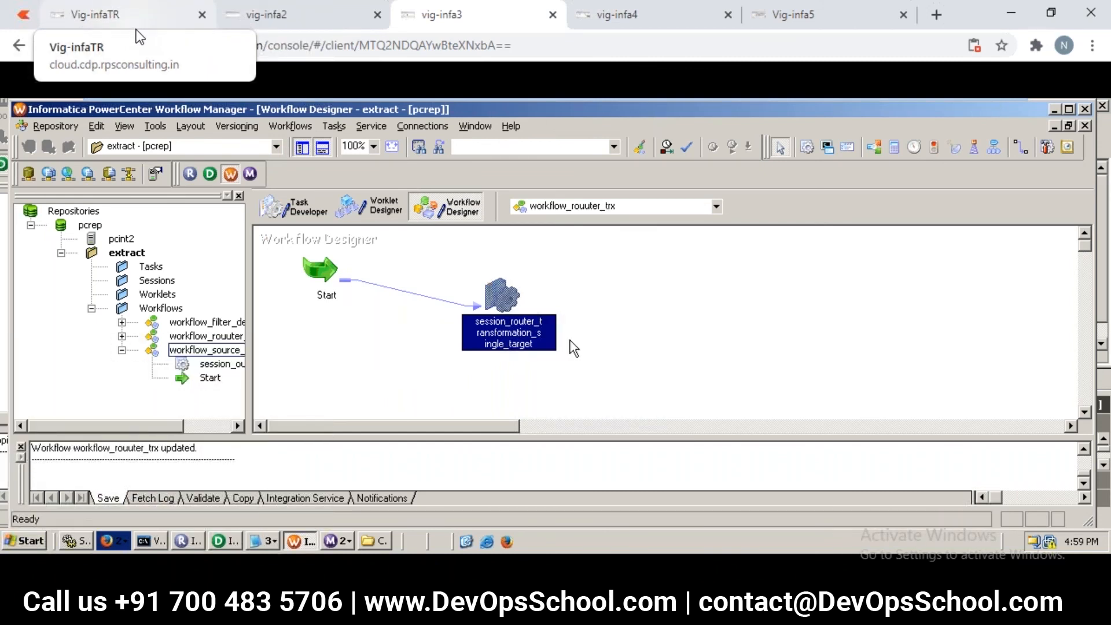
left_click(291, 126)
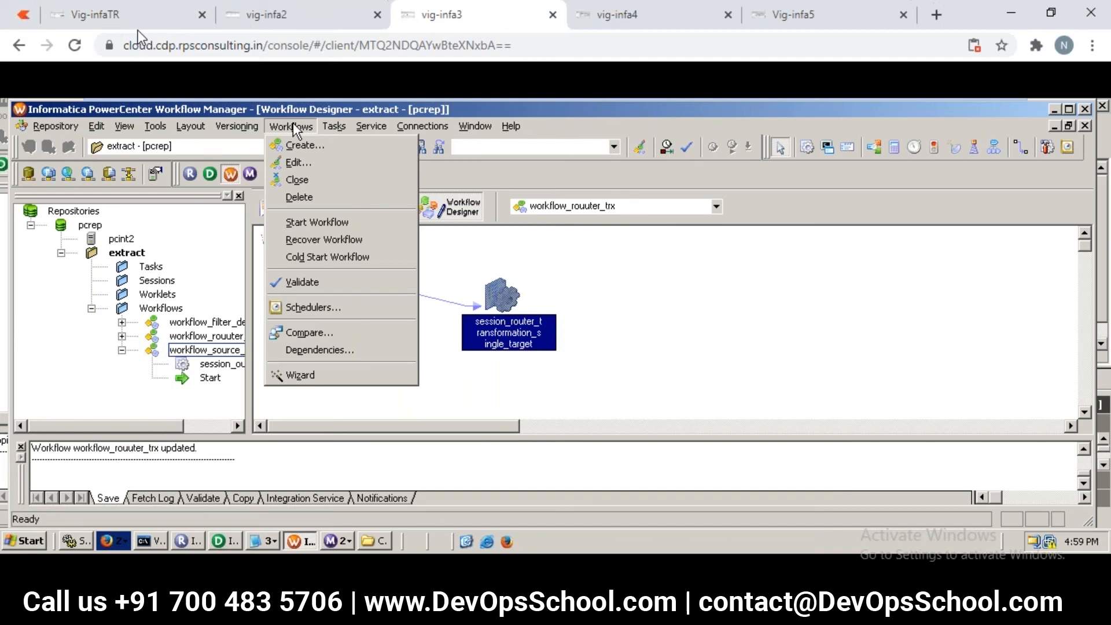
left_click(317, 222)
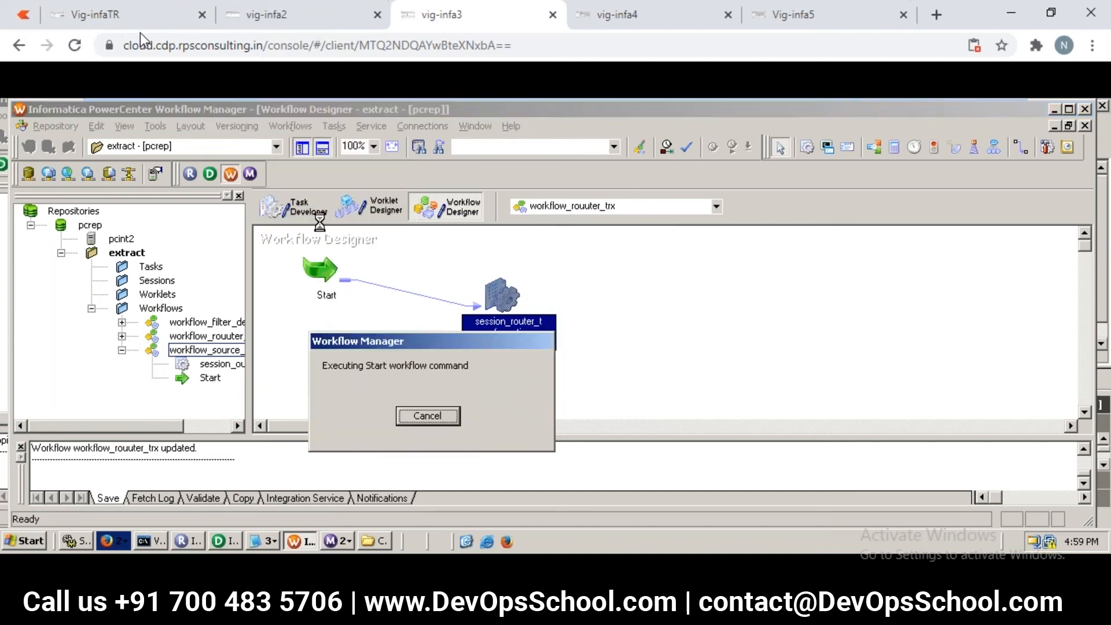
Glance at vig-infa4 and Vig-infaTR, return to vig-infa3, and open seq1_tgt_scratch_target.txt from C:\target to check its rows.
left_click(618, 20)
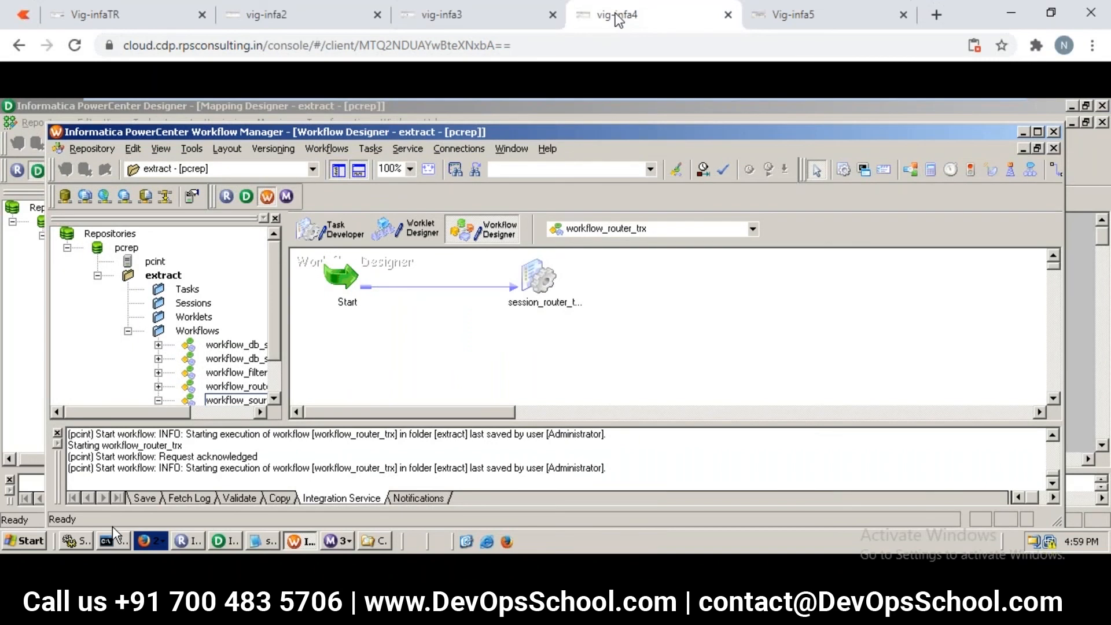
left_click(117, 18)
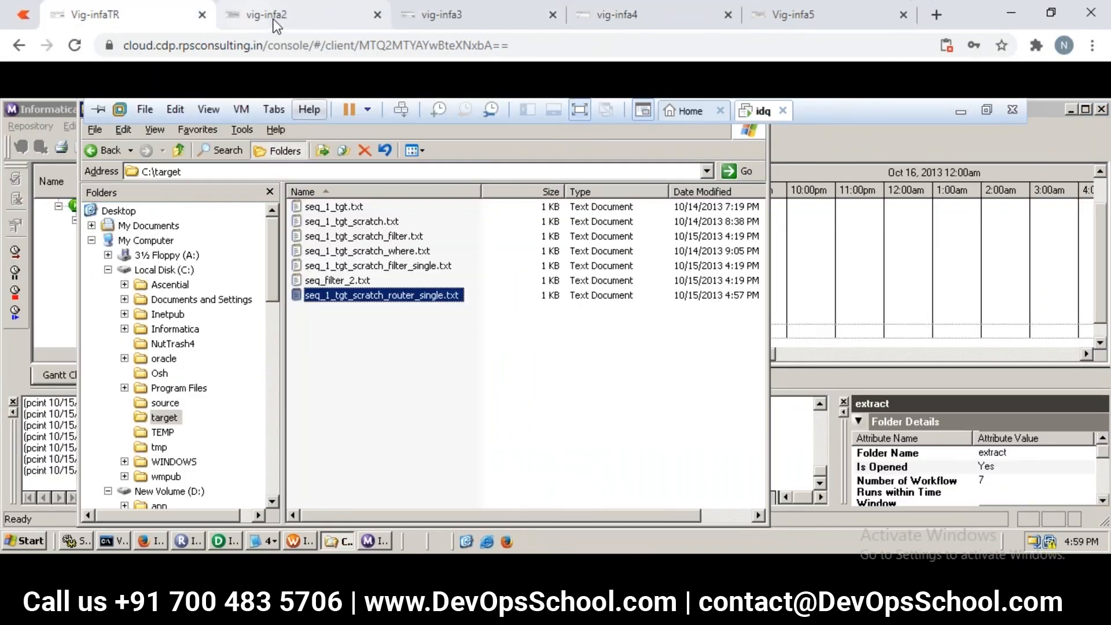
left_click(451, 17)
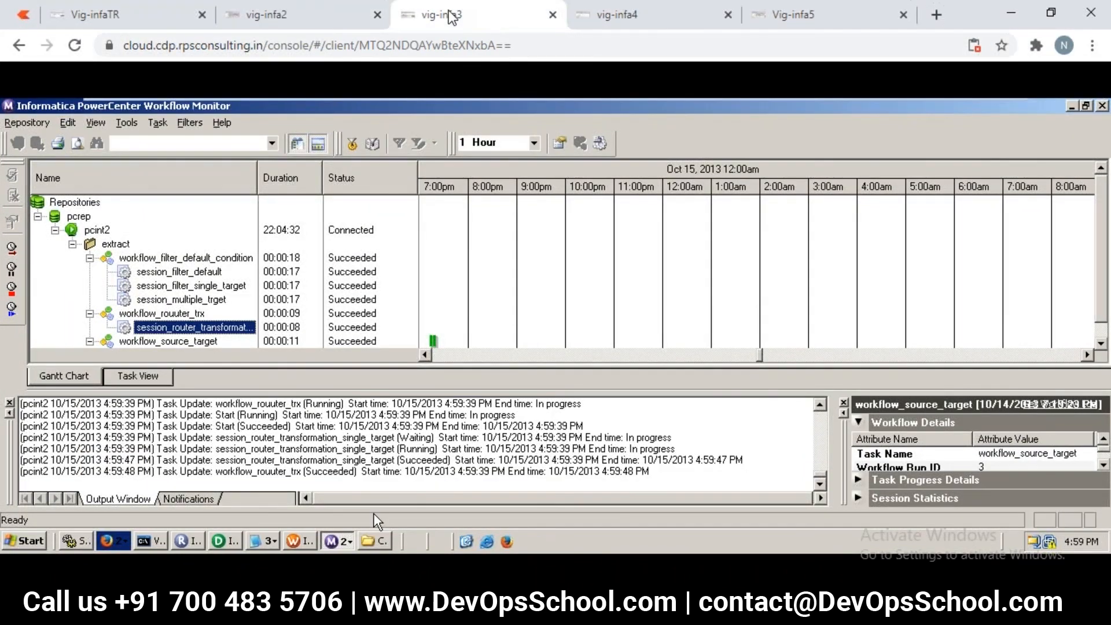
left_click(380, 539)
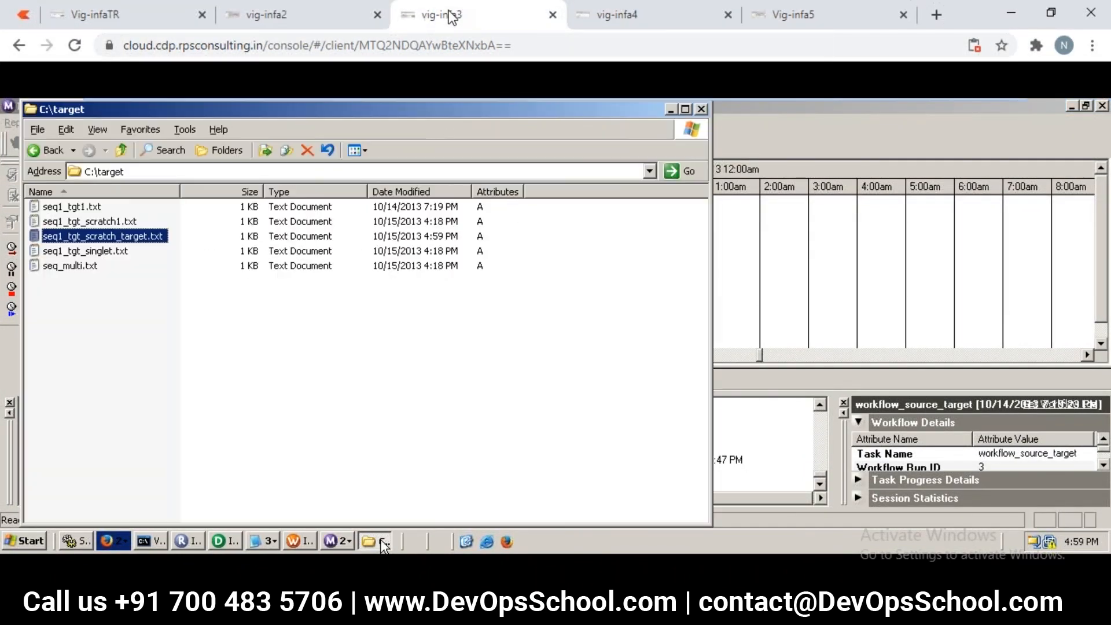
left_click(150, 234)
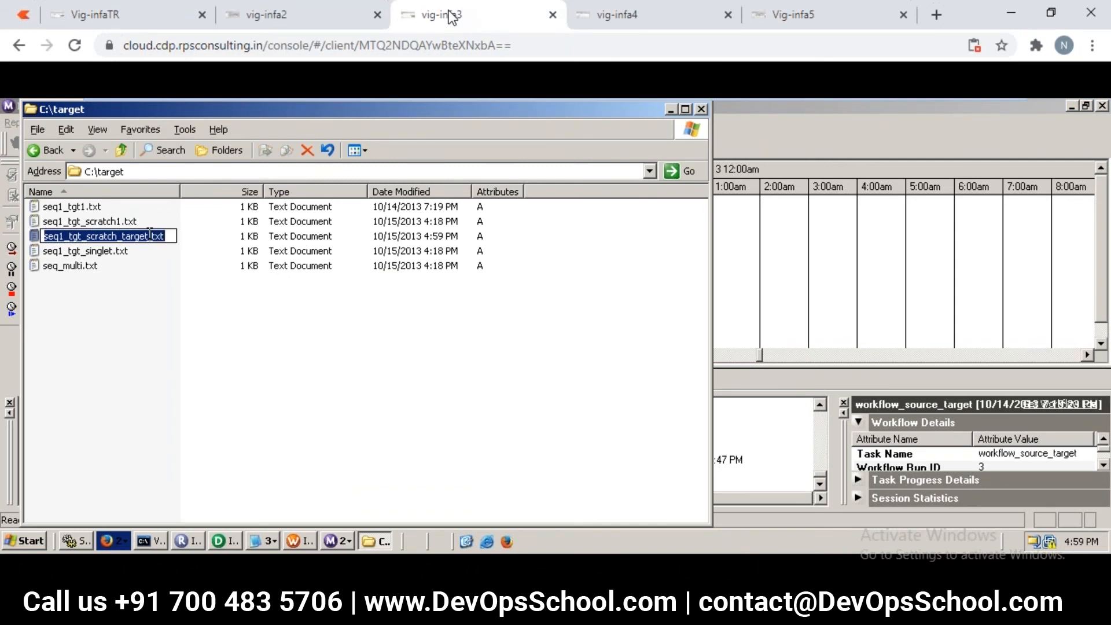
left_click(268, 243)
double_click(151, 233)
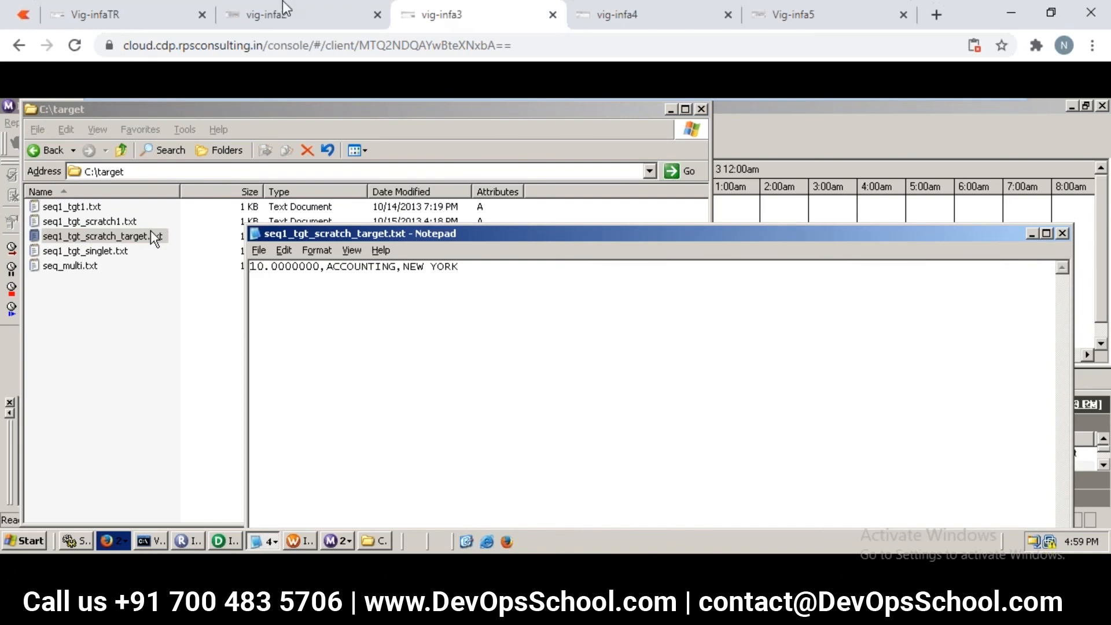
In PowerCenter Designer on Vig-infaTR, add the seq_1 target to mapping_router_single_target below seq_1_tgt_scratch, repositioning router and targets to fit.
left_click(158, 3)
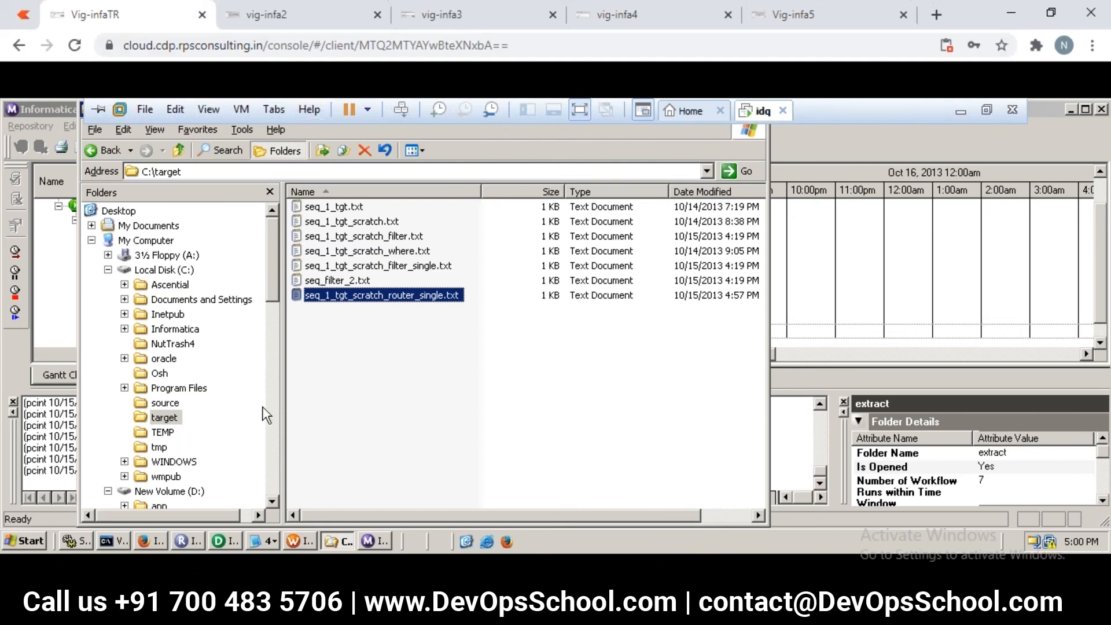
left_click(229, 544)
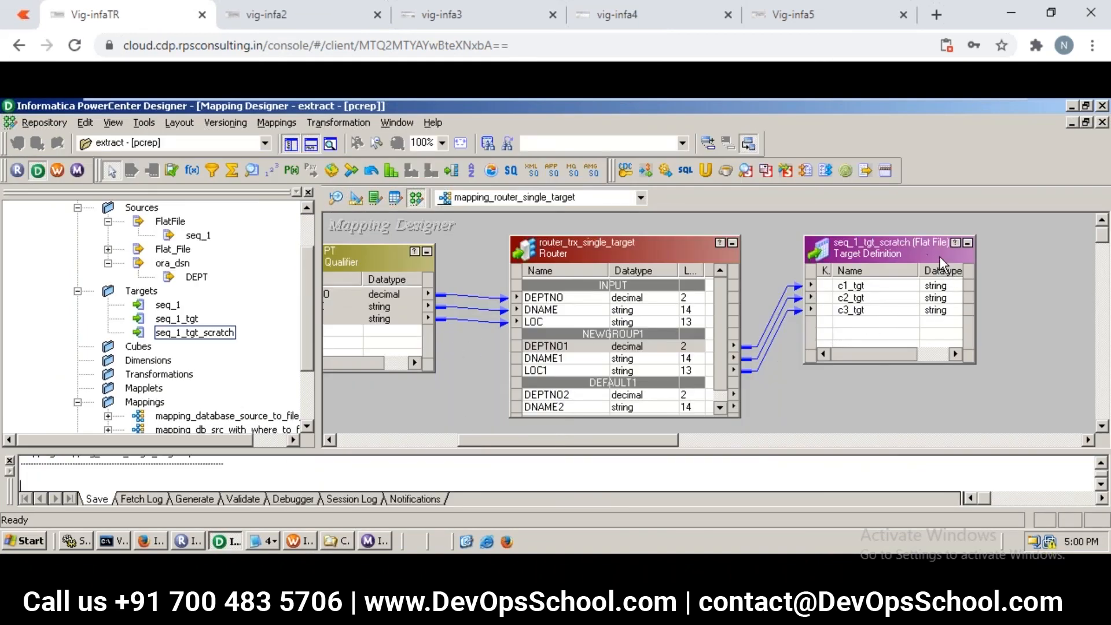
left_click_drag(908, 251, 928, 222)
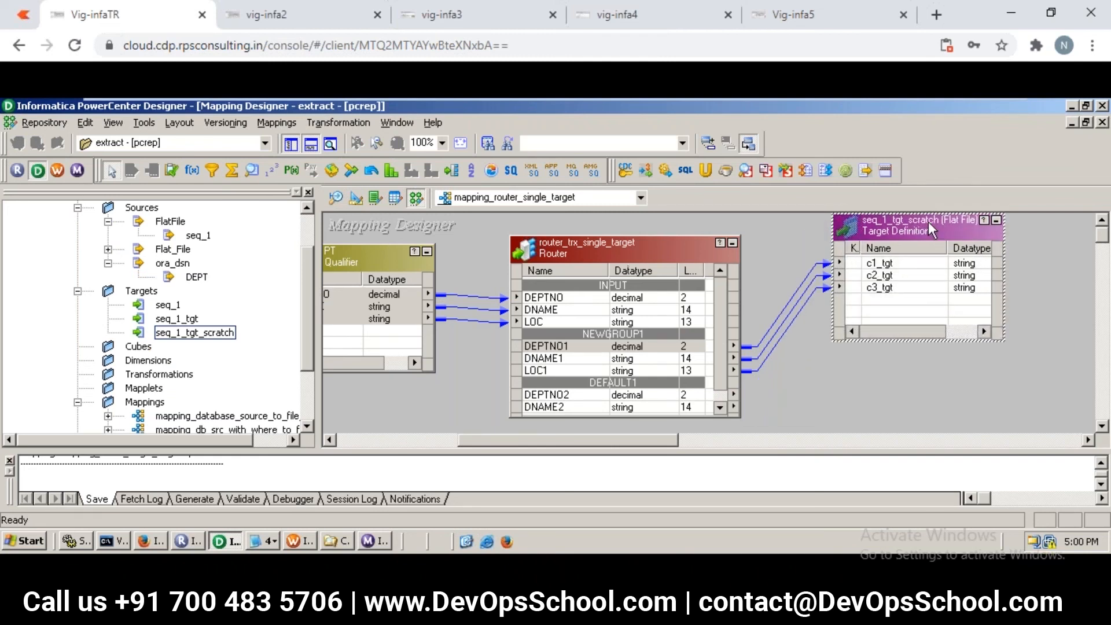
left_click(168, 306)
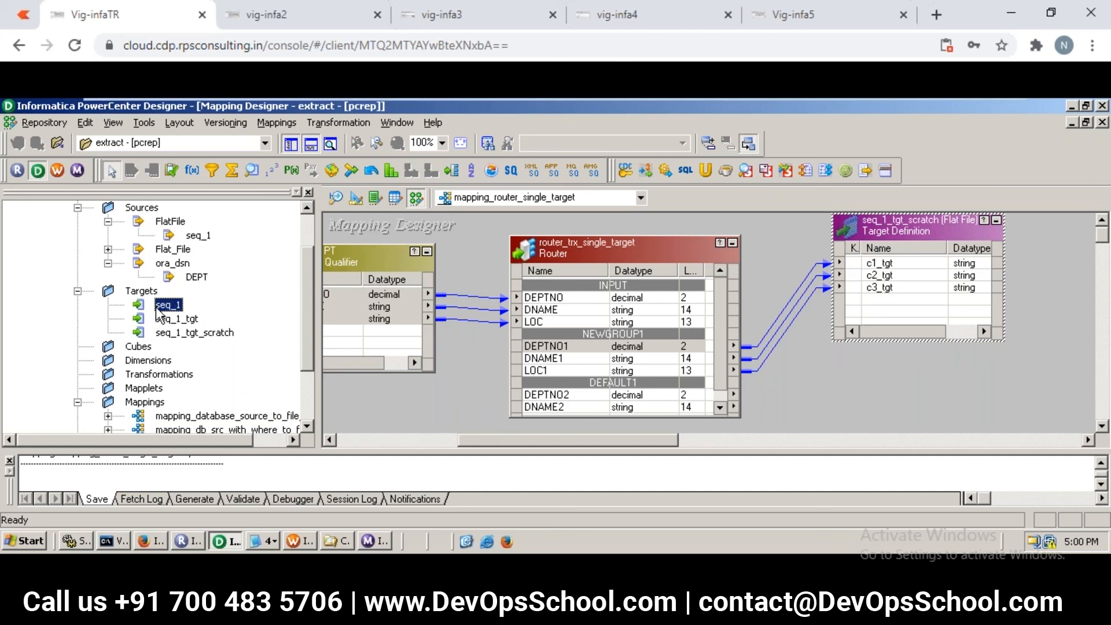
left_click_drag(162, 314, 783, 370)
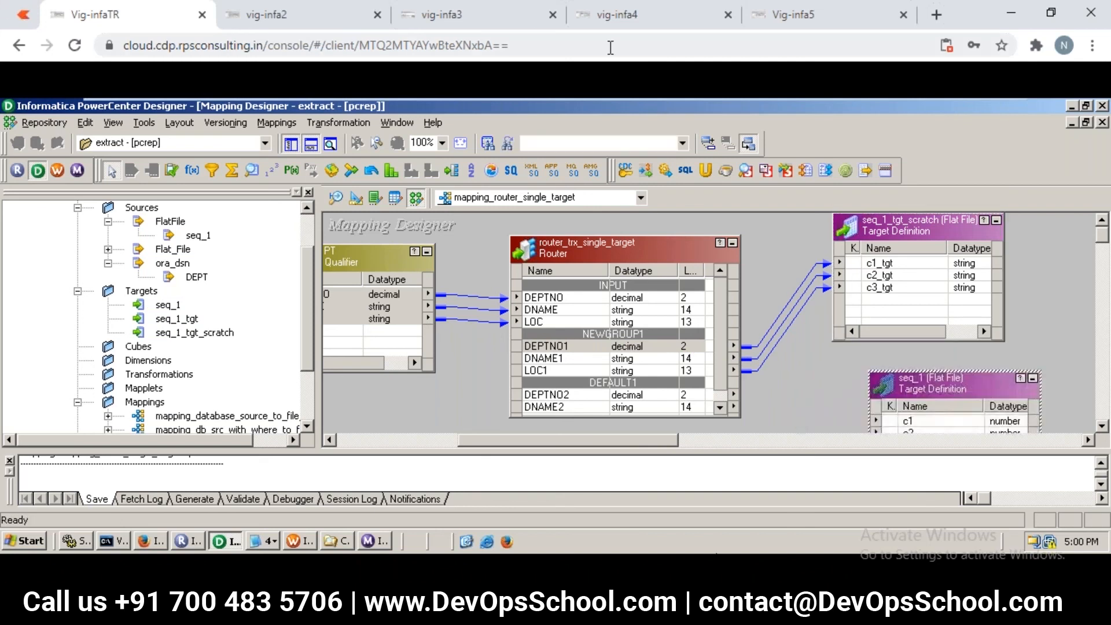
left_click_drag(652, 243, 633, 234)
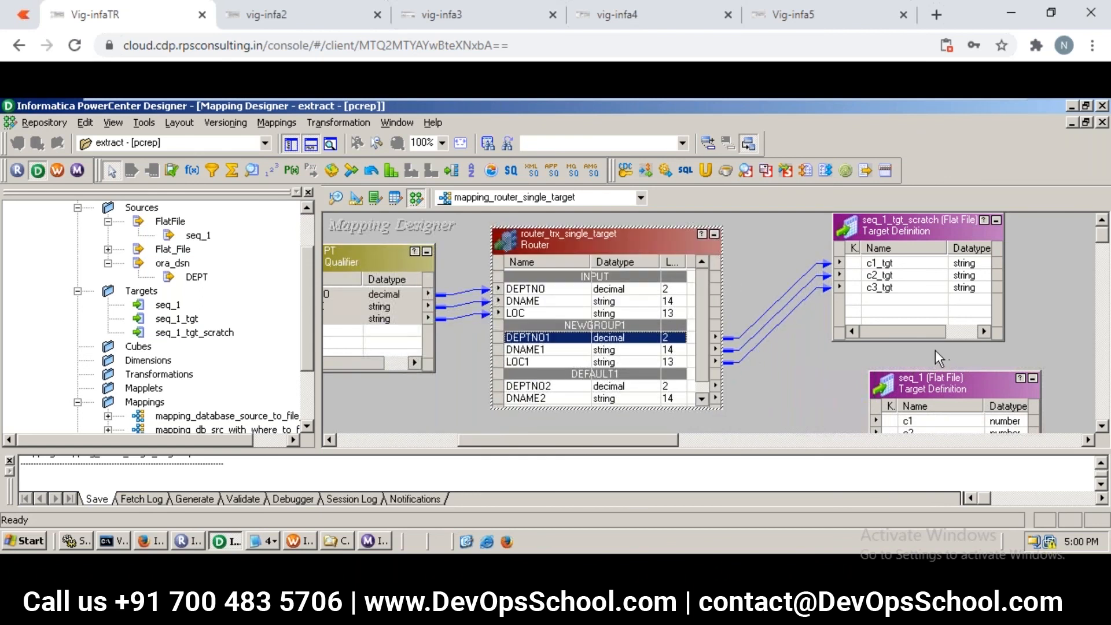
left_click_drag(939, 390, 891, 342)
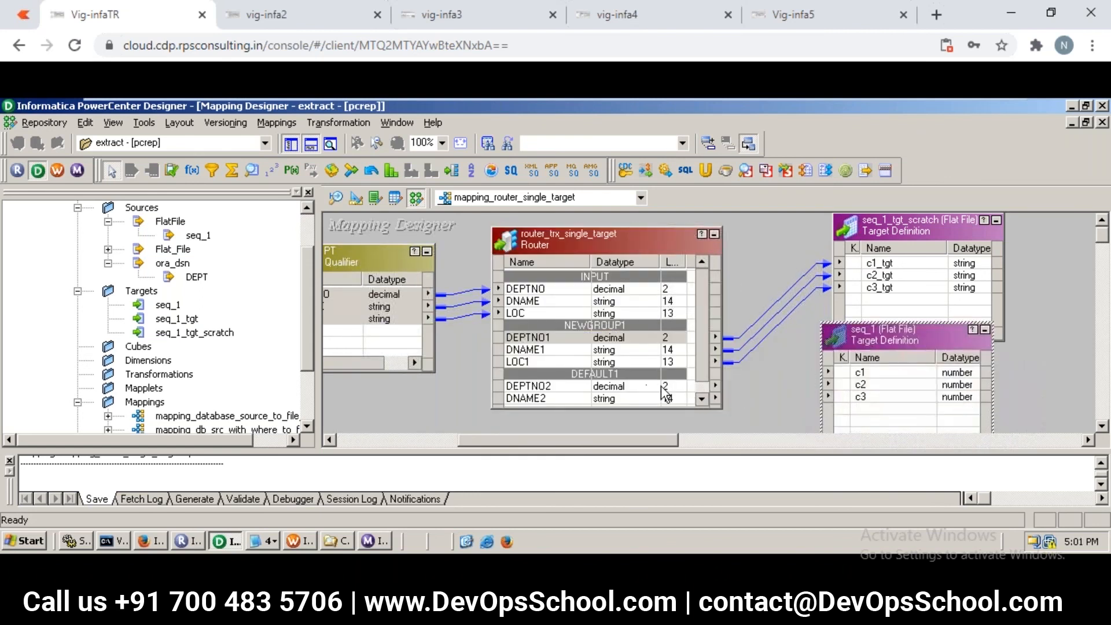
Link the router's DEFAULT1 port DEPTNO2 to c1 of the seq_1 target and move that target slightly lower.
left_click(633, 386)
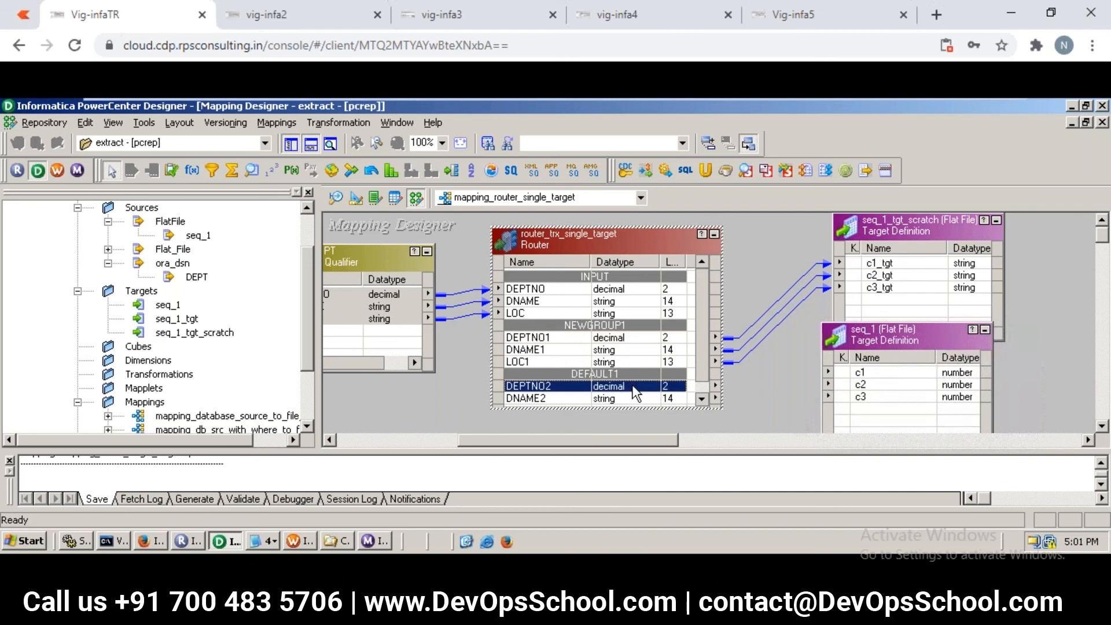
left_click_drag(633, 389, 882, 371)
left_click_drag(890, 334, 897, 356)
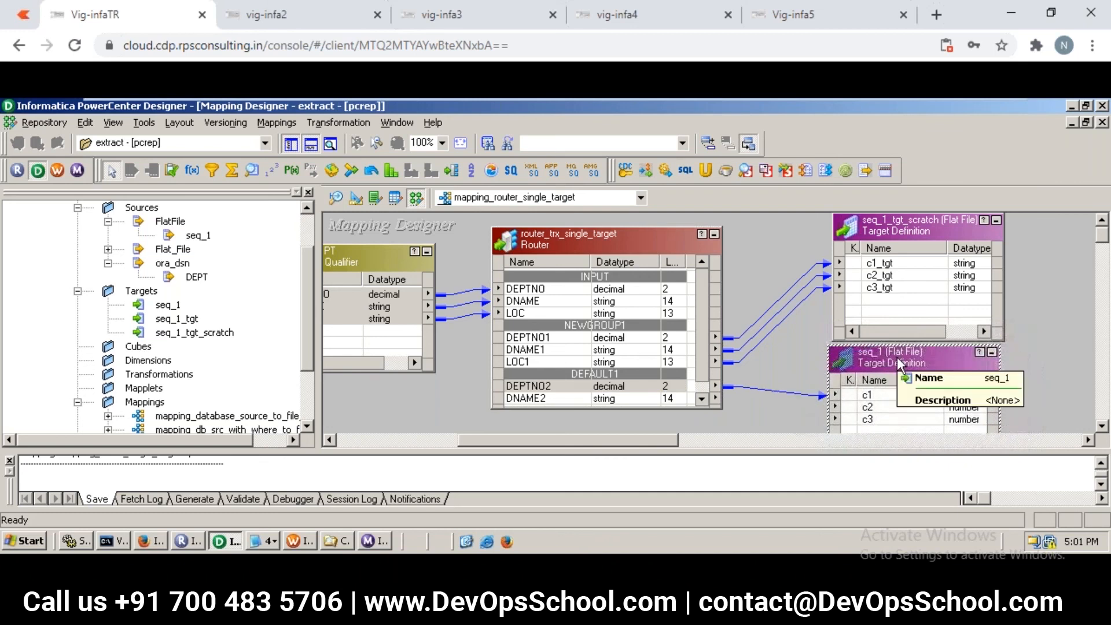
Switch to the vig-infa2 machine and examine MAPPING_ROUTER_SINGLE in the Mapping Designer.
left_click(317, 15)
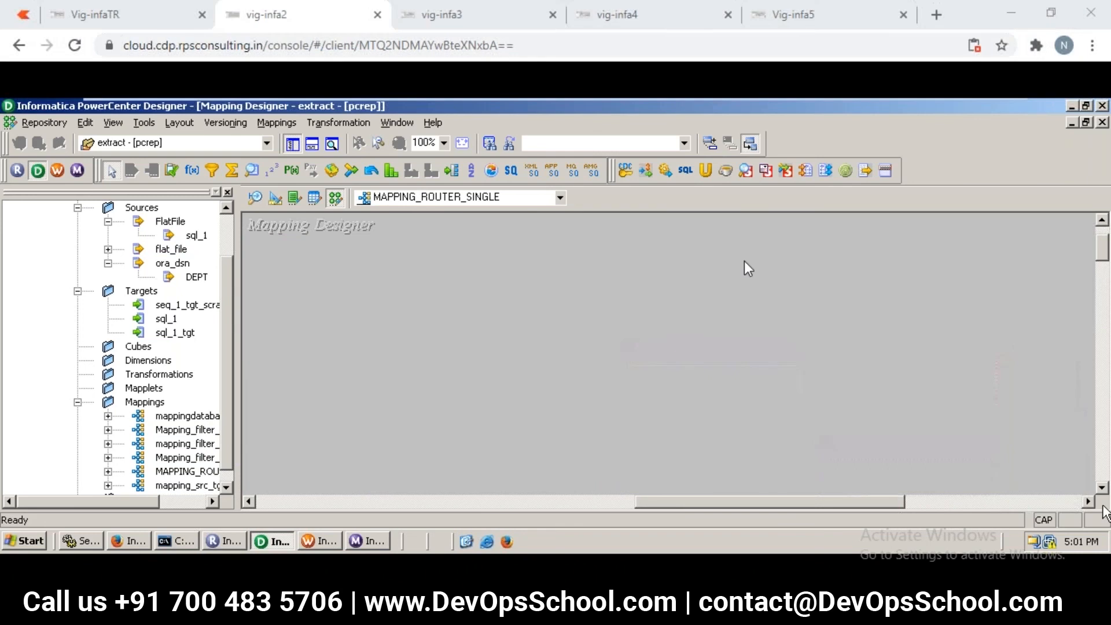
left_click_drag(1104, 251, 1099, 277)
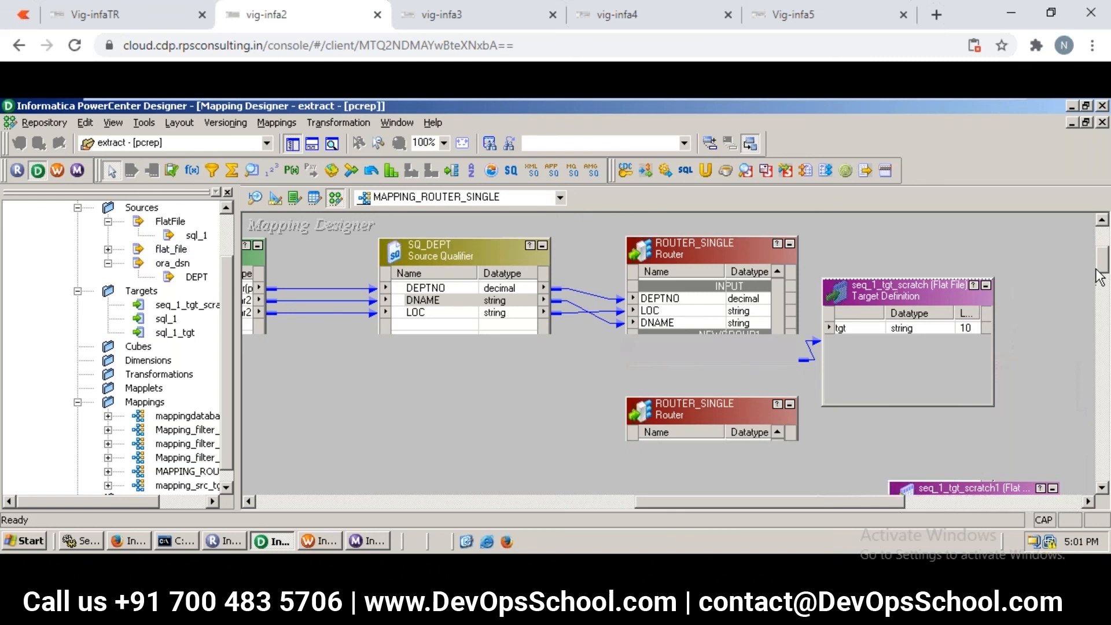
Rearrange the seq_1_tgt_scratch and seq_1_tgt_scratch1 targets in MAPPING_ROUTER_SINGLE so they stand one above the other beside the router.
left_click_drag(1099, 276, 1097, 290)
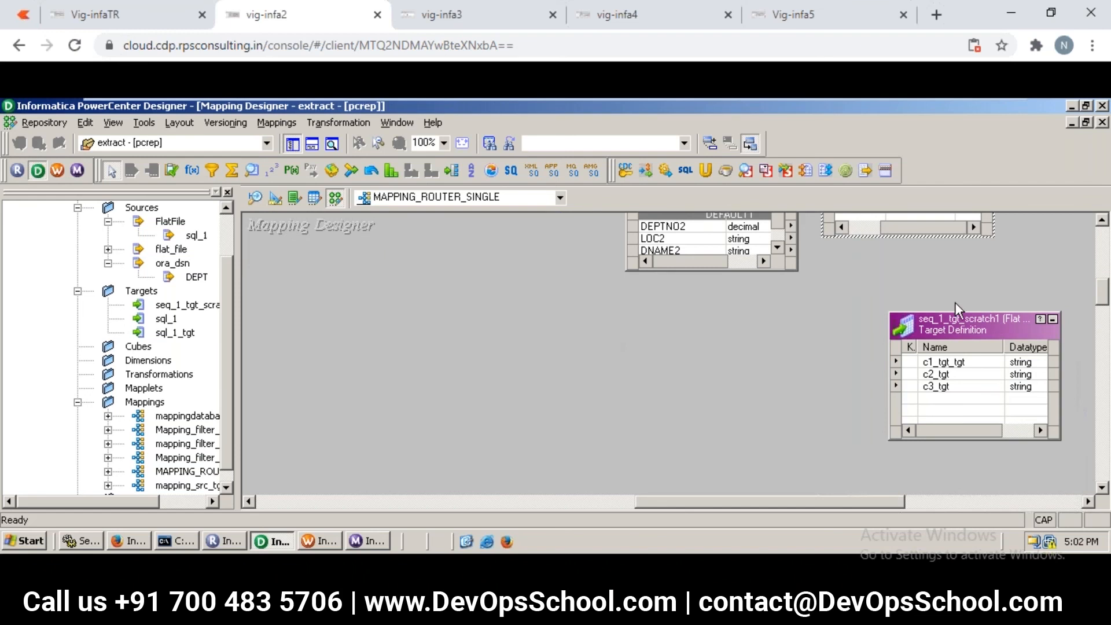
left_click_drag(943, 335, 898, 272)
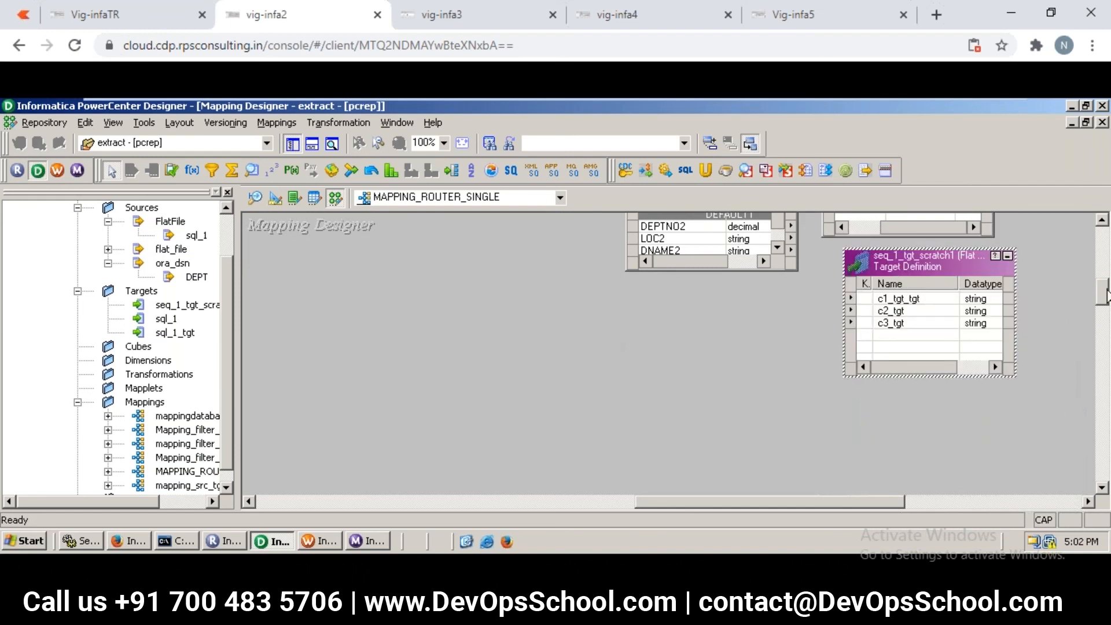
mouse_move(1105, 292)
left_mouse_down()
mouse_move(1102, 275)
mouse_move(1102, 292)
left_mouse_up()
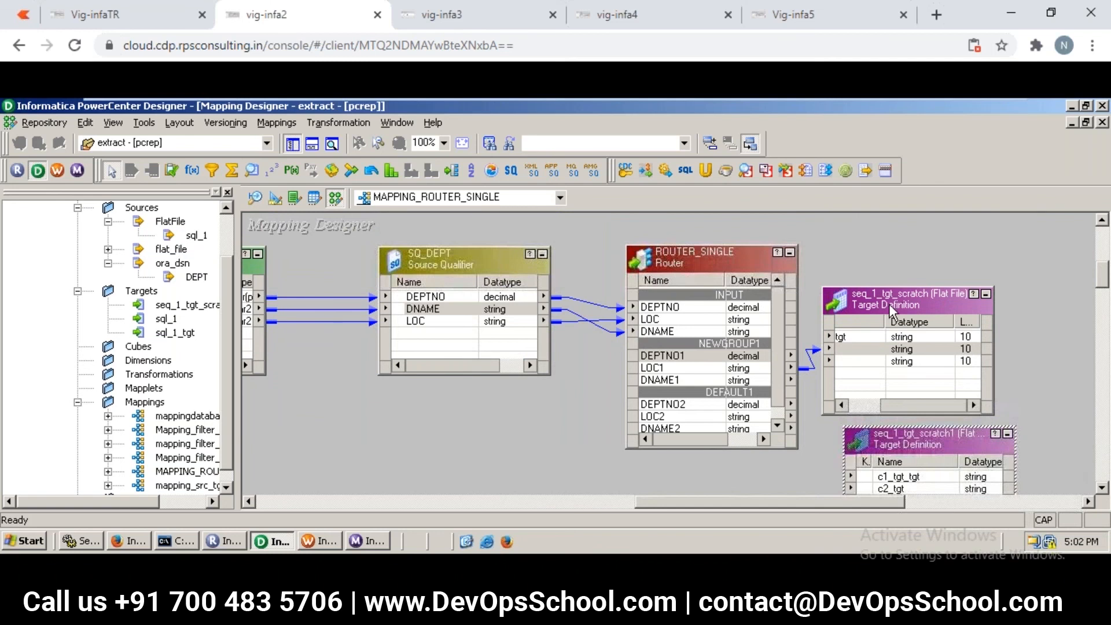
left_click_drag(901, 302, 915, 232)
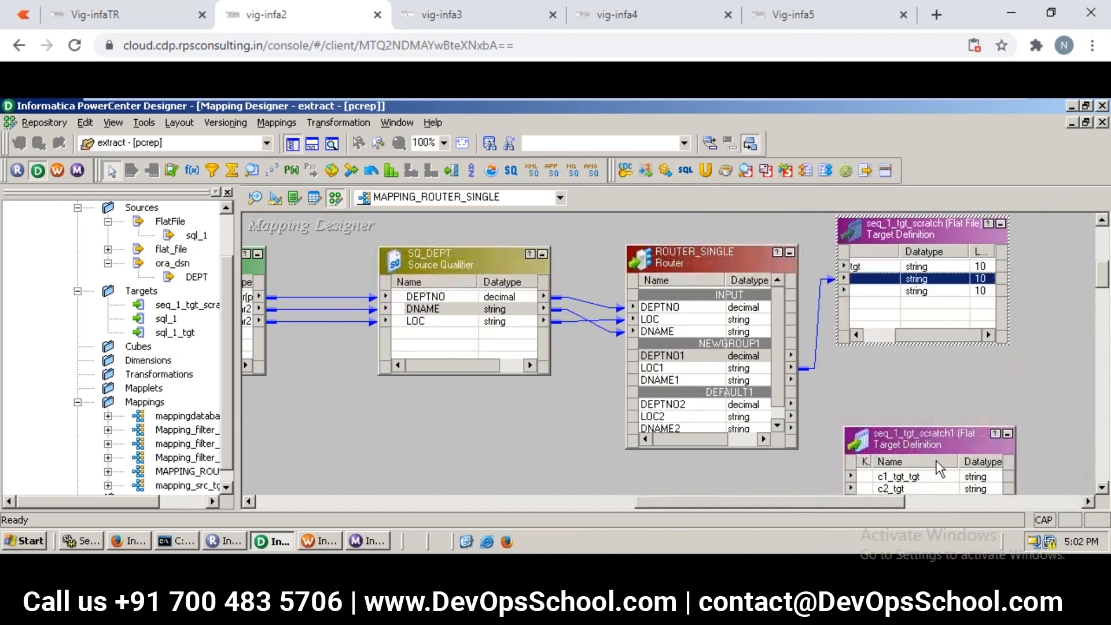
left_click_drag(932, 445, 944, 390)
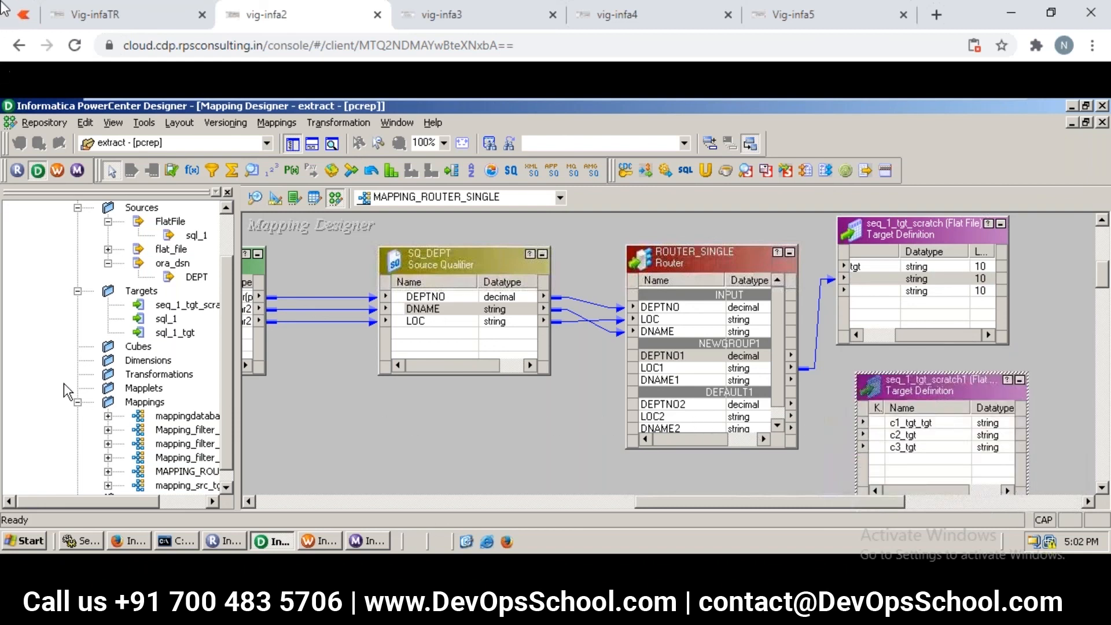
Check the session mapping on vig-infa3 and the router mapping on vig-infa4, and return to the Vig-infaTR machine.
left_click(451, 17)
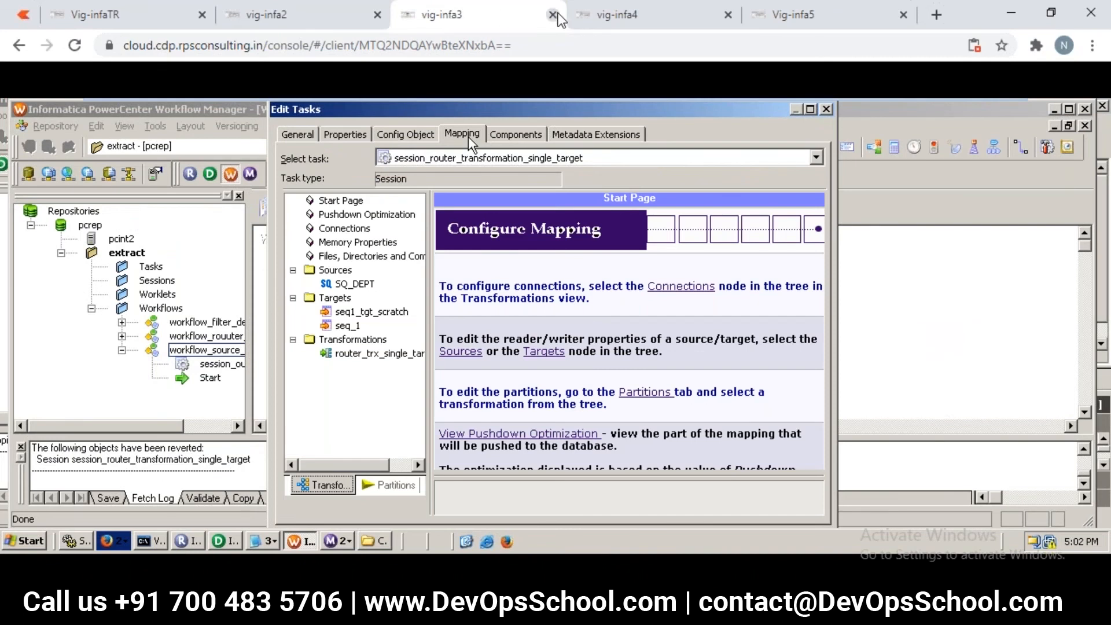
left_click(606, 20)
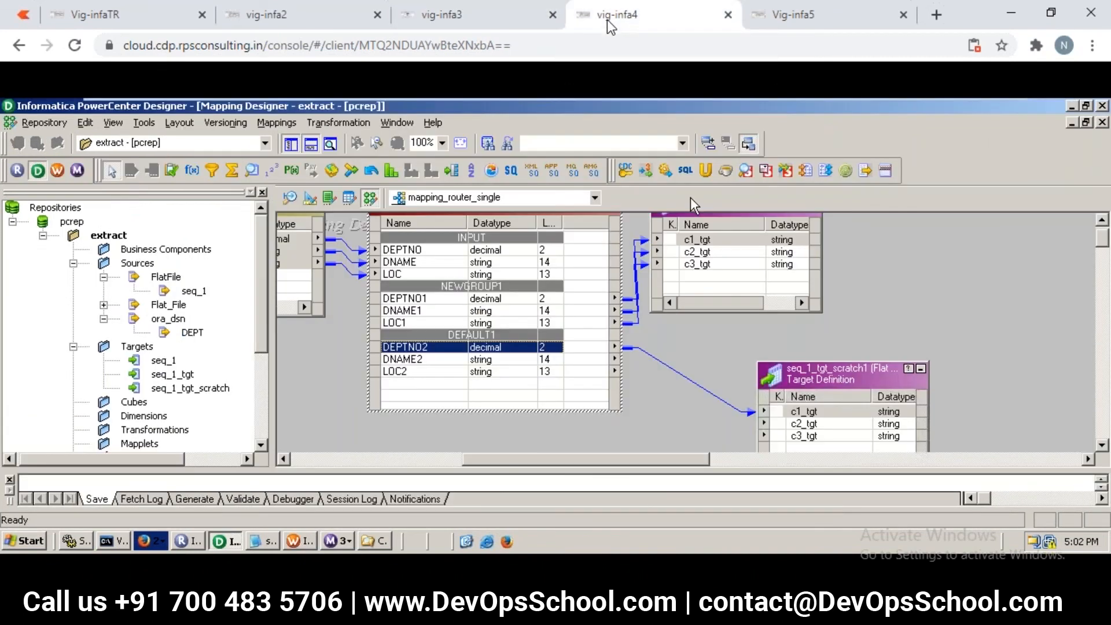
left_click(115, 22)
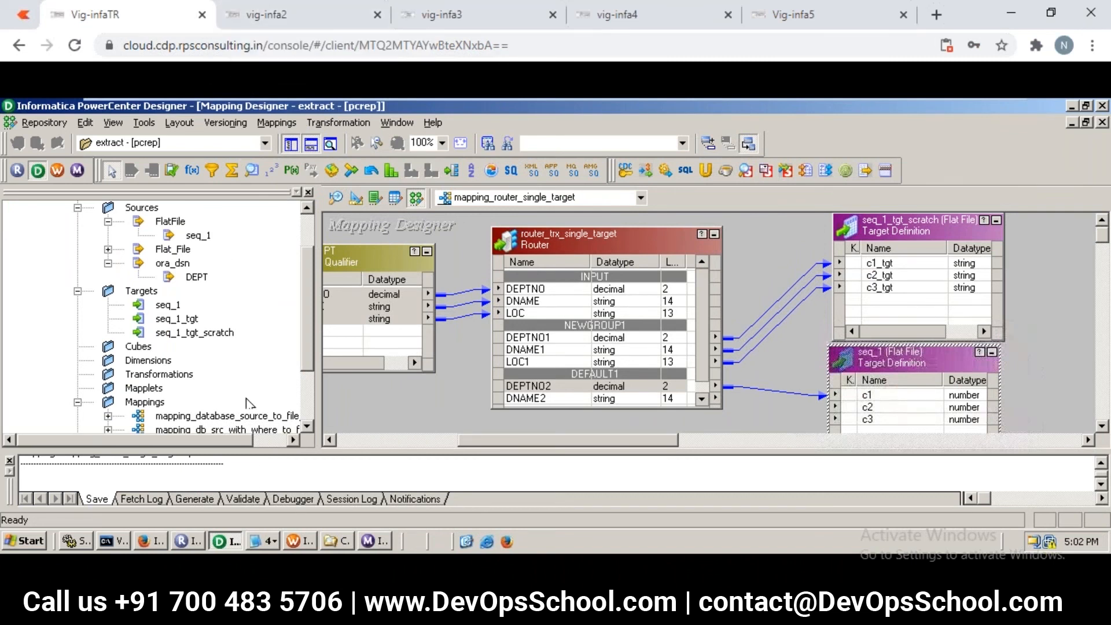
In Workflow Manager, refresh the mapping of the session_router_trx_single_target session and save workflow_router_trx.
left_click(292, 541)
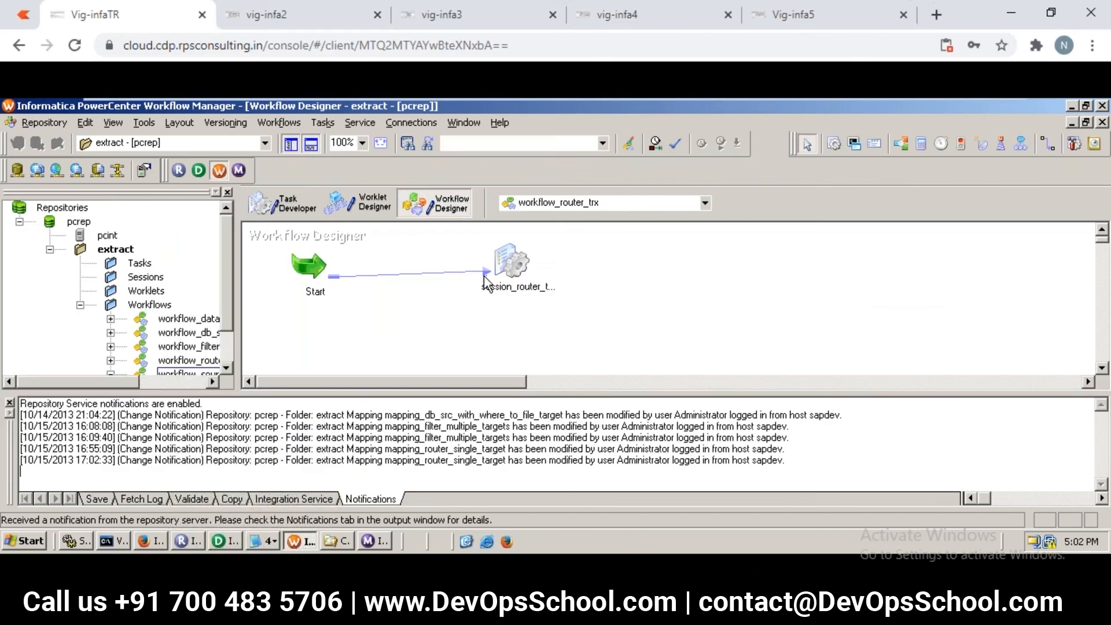
left_click(505, 275)
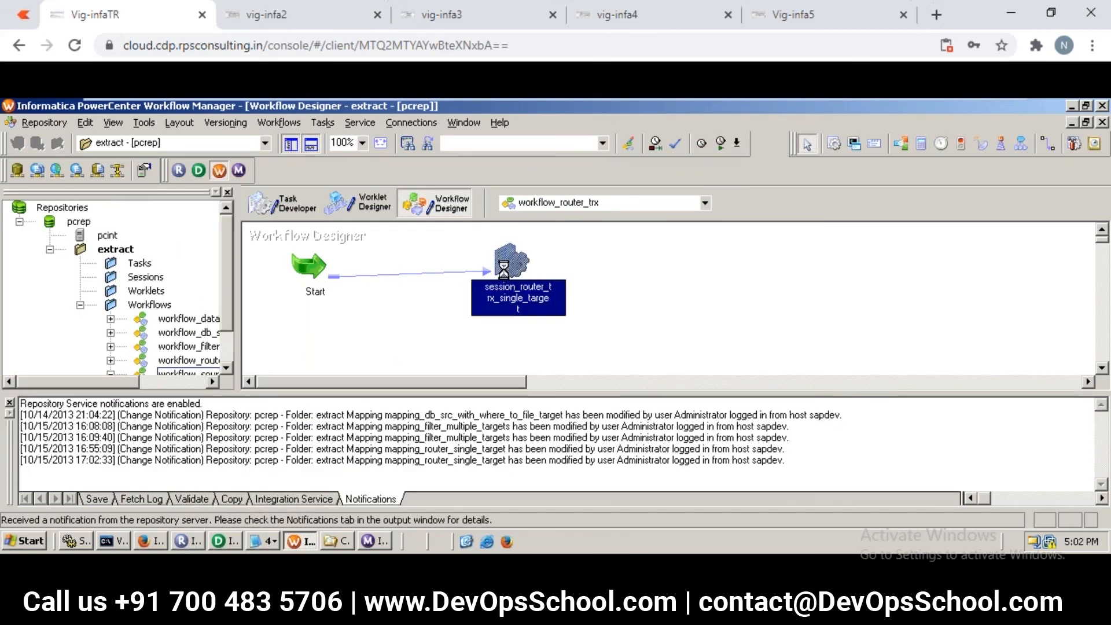
right_click(507, 277)
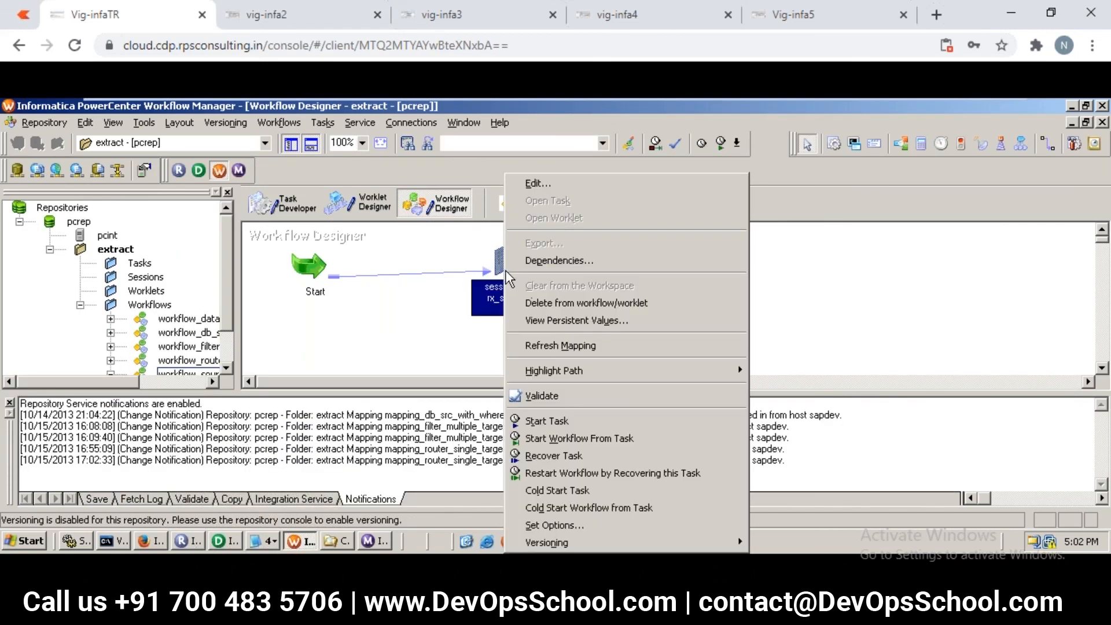
left_click(546, 346)
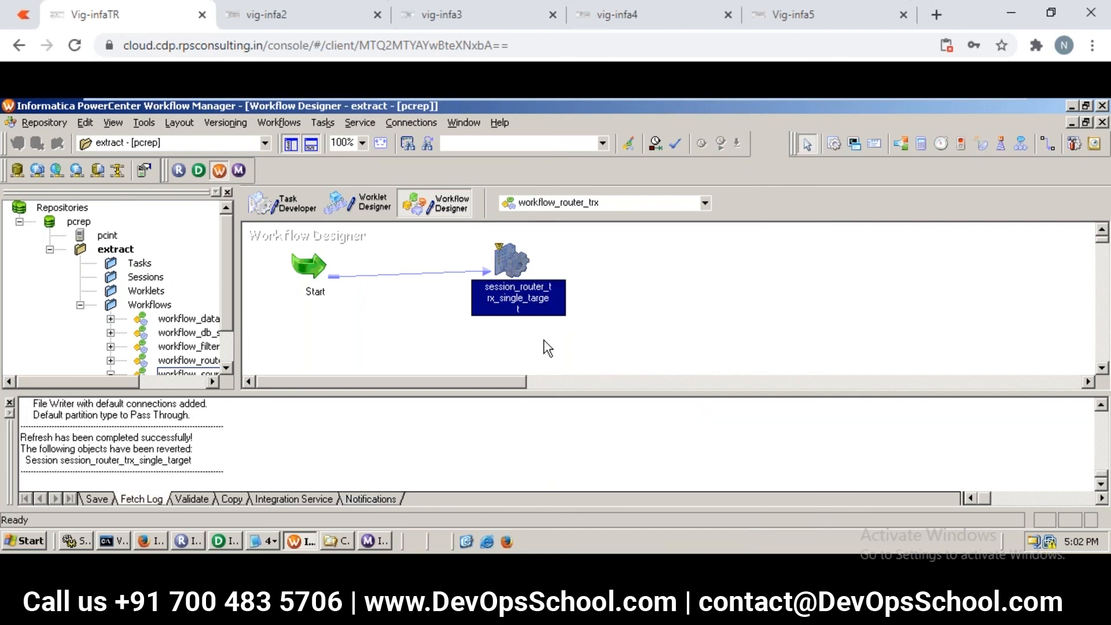
key("ctrl+s")
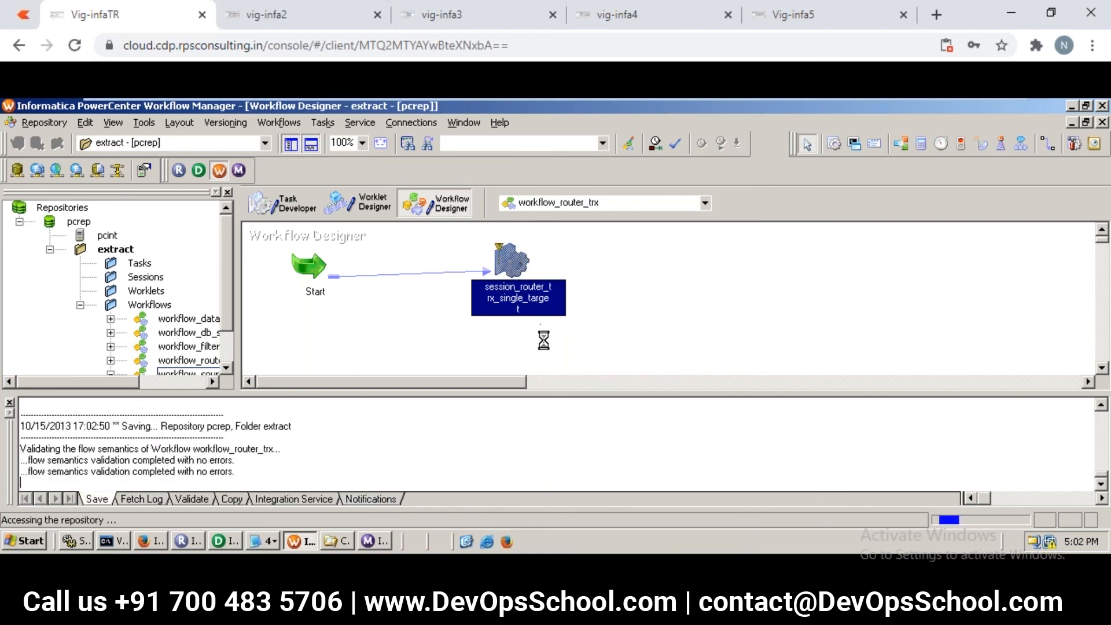
Open session_router_trx_single_target for editing and show the mapping settings of its seq_1 target.
double_click(513, 270)
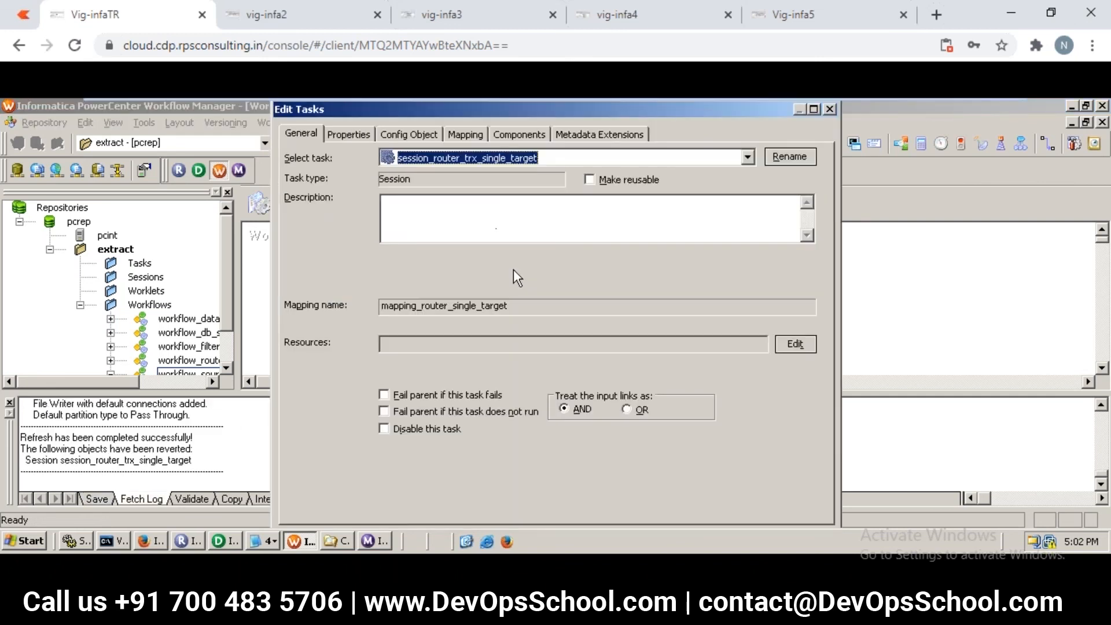
left_click(466, 134)
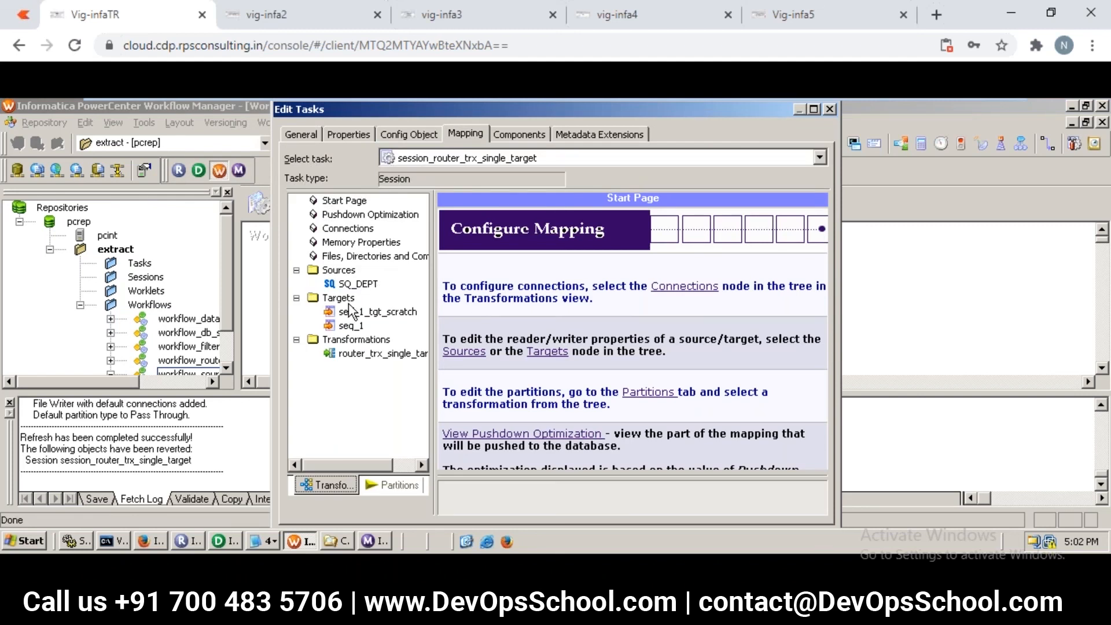
left_click(356, 313)
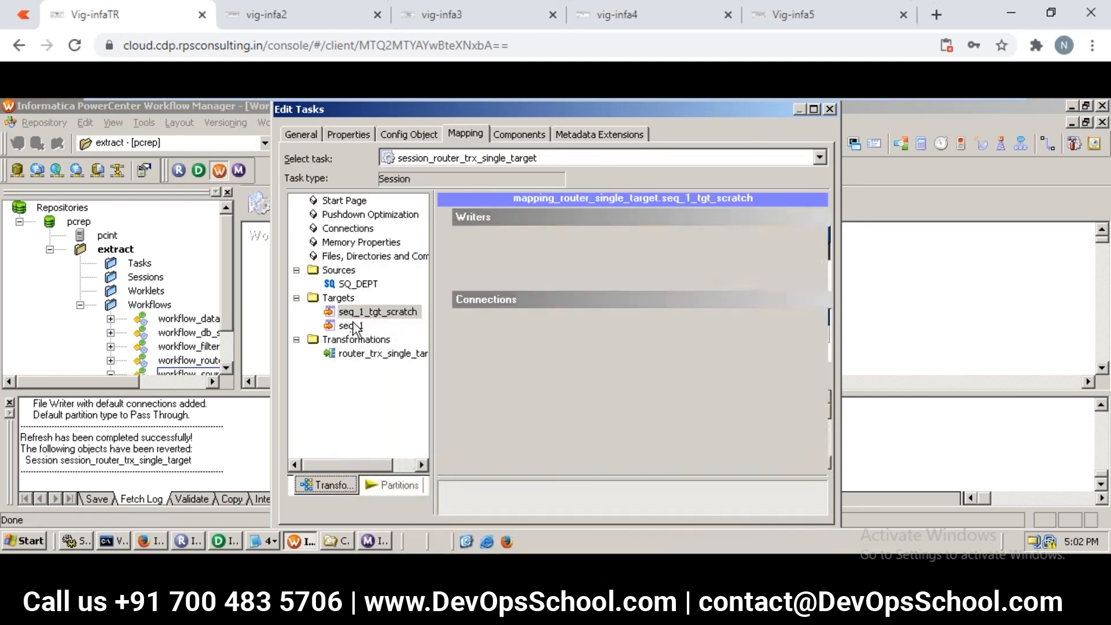
left_click(351, 337)
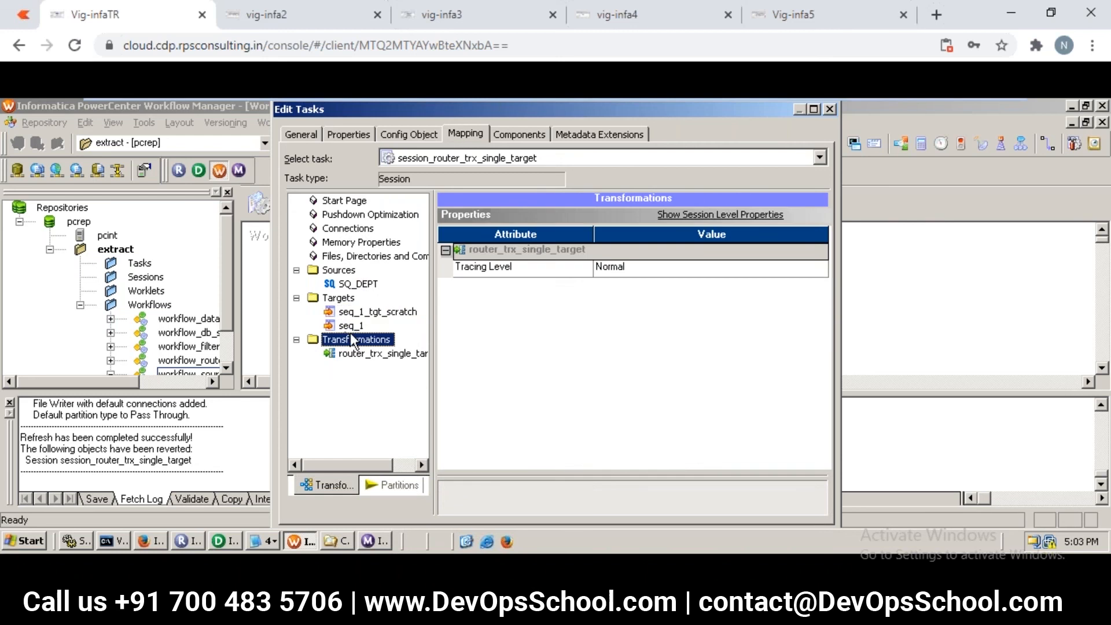
left_click(344, 328)
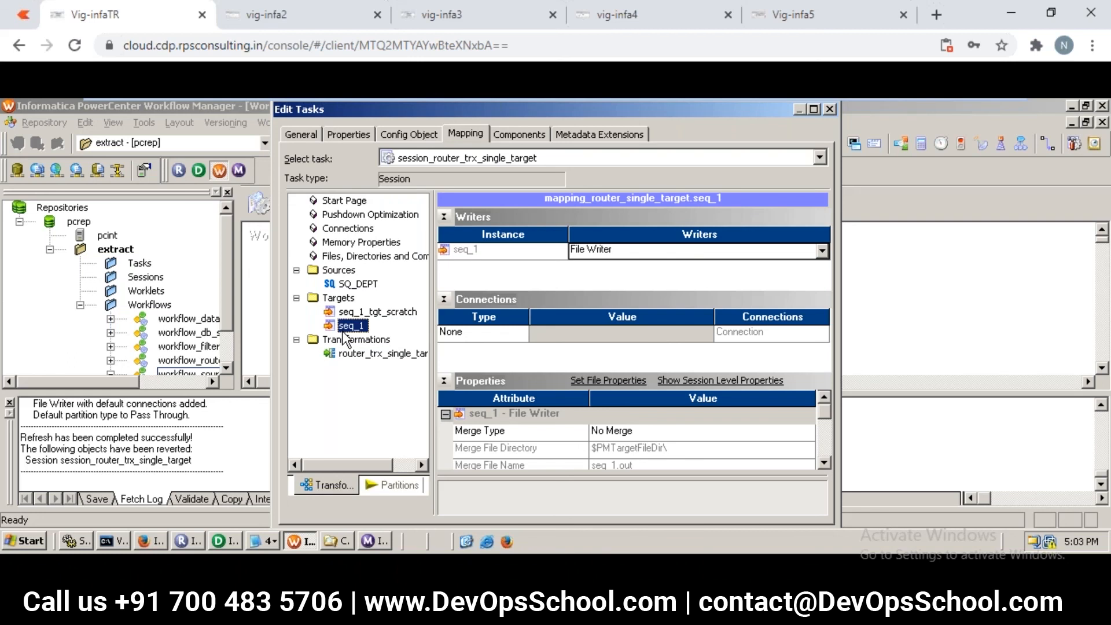
Set the seq_1 target's output file directory to c:\target.
left_click(822, 463)
left_click(822, 463)
left_click(822, 463)
left_click(822, 463)
left_click(823, 462)
left_click(823, 462)
left_click(823, 462)
left_click(822, 463)
left_click(822, 463)
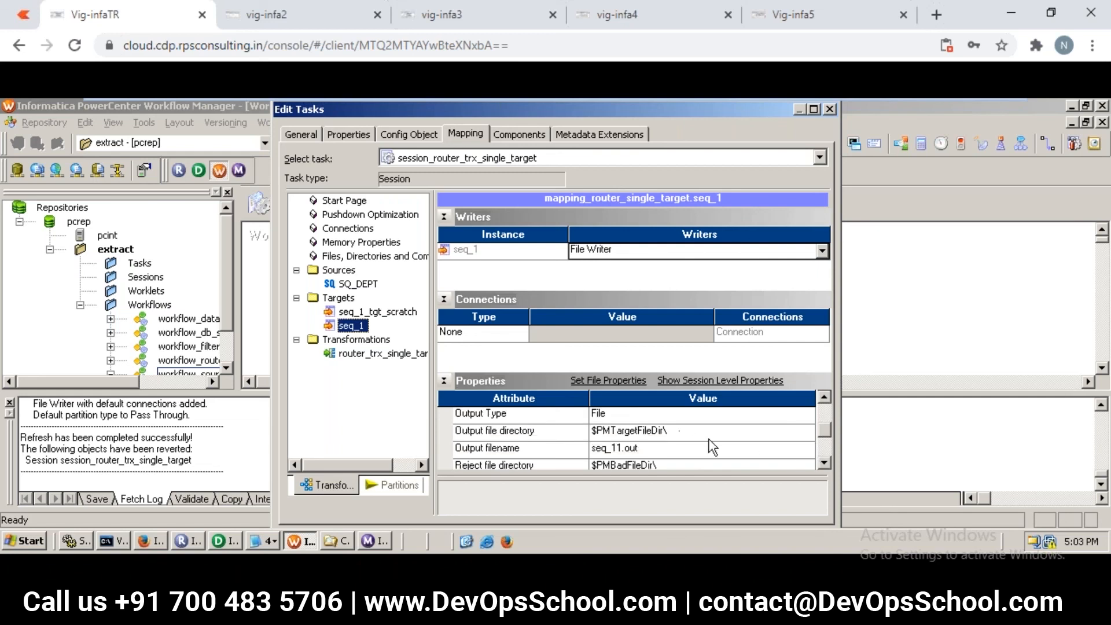
left_click(639, 430)
left_click(638, 431)
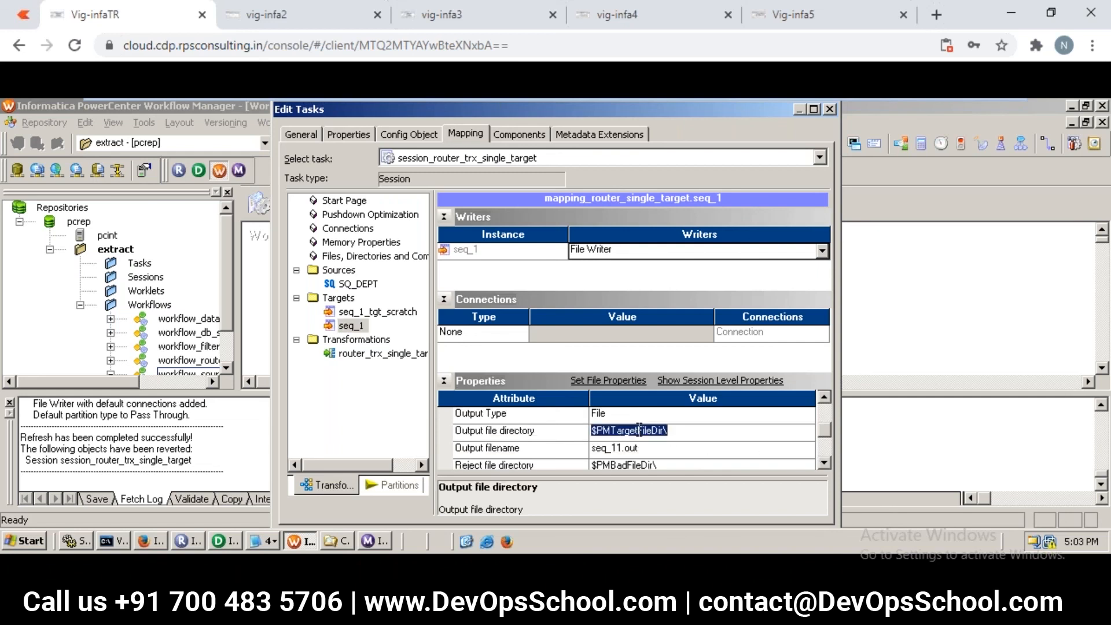
type("c:")
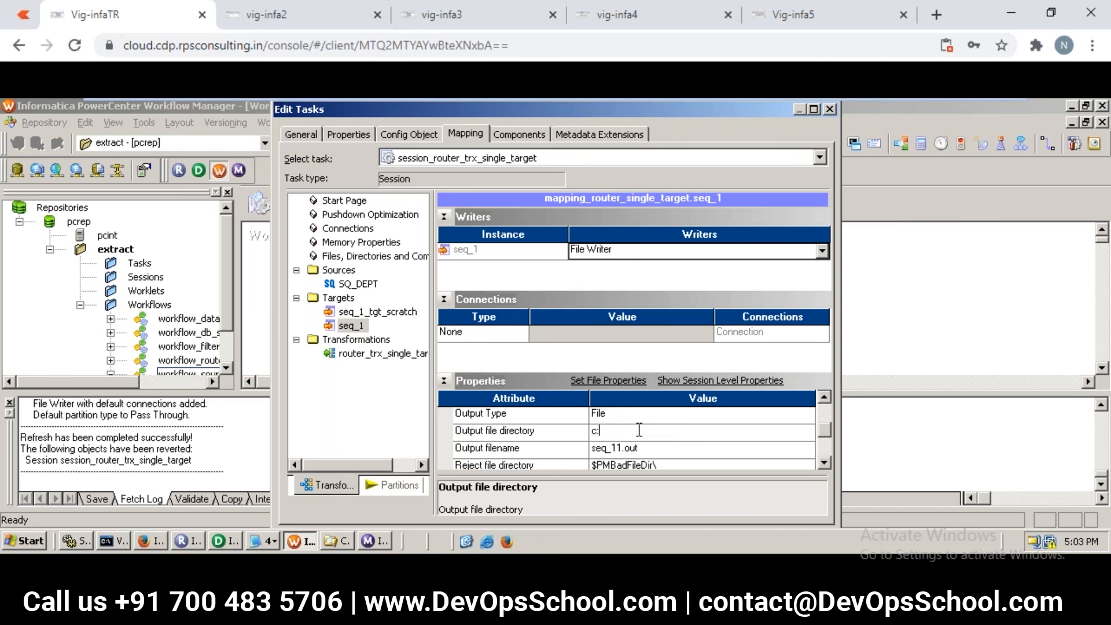
type("\target")
Set the seq_1 target's output filename to seq_router_default.txt and accept the session changes.
left_click(627, 449)
left_click(625, 448)
left_click(649, 447)
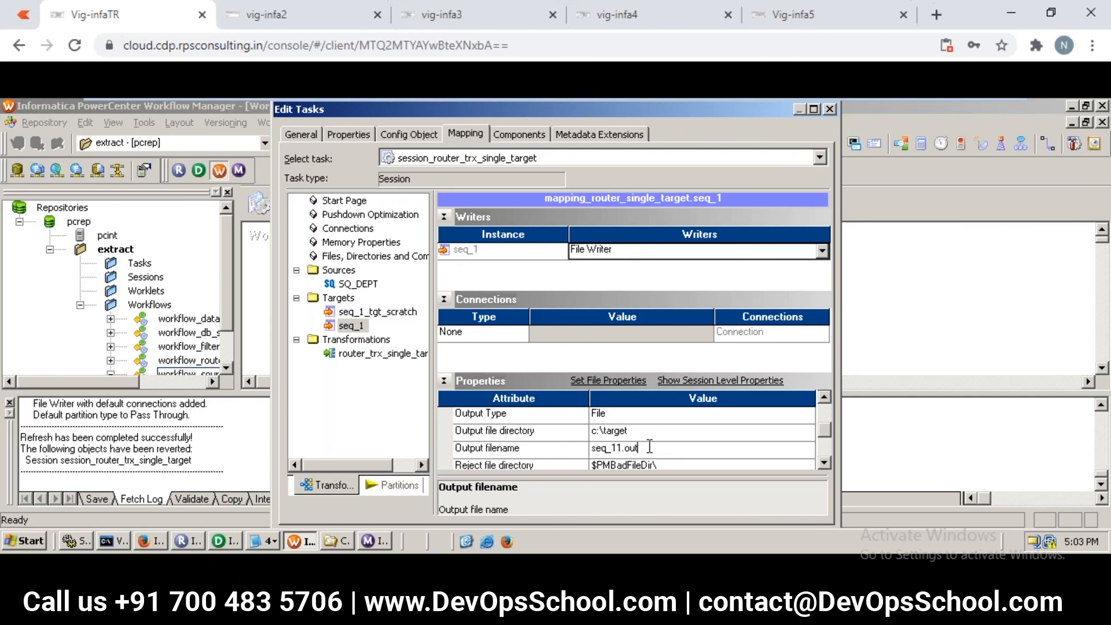
key("BackSpace")
key("BackSpace")
key("BackSpace")
key("BackSpace")
key("BackSpace")
key("BackSpace")
type("router_default.txt")
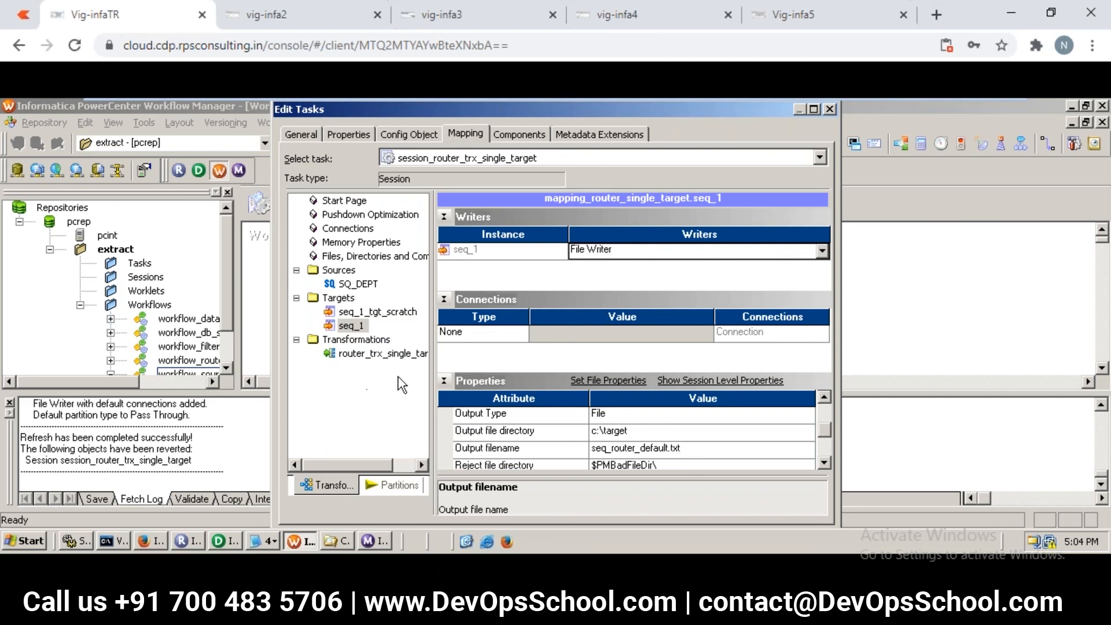
left_click(368, 399)
key("Return")
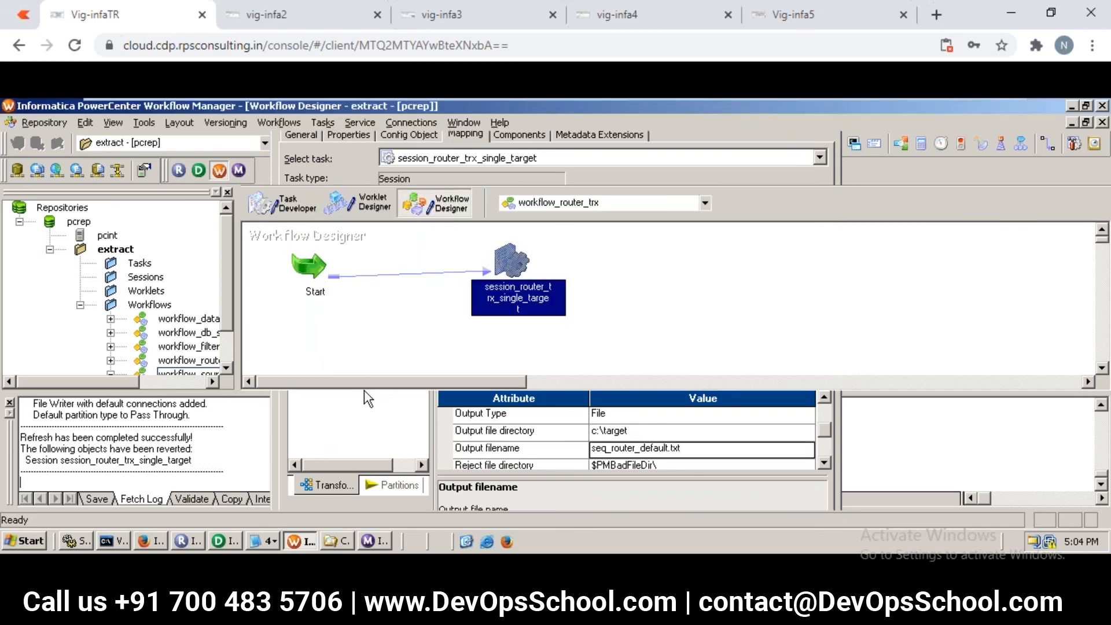
Save workflow_router_trx and start the workflow.
left_click(351, 314)
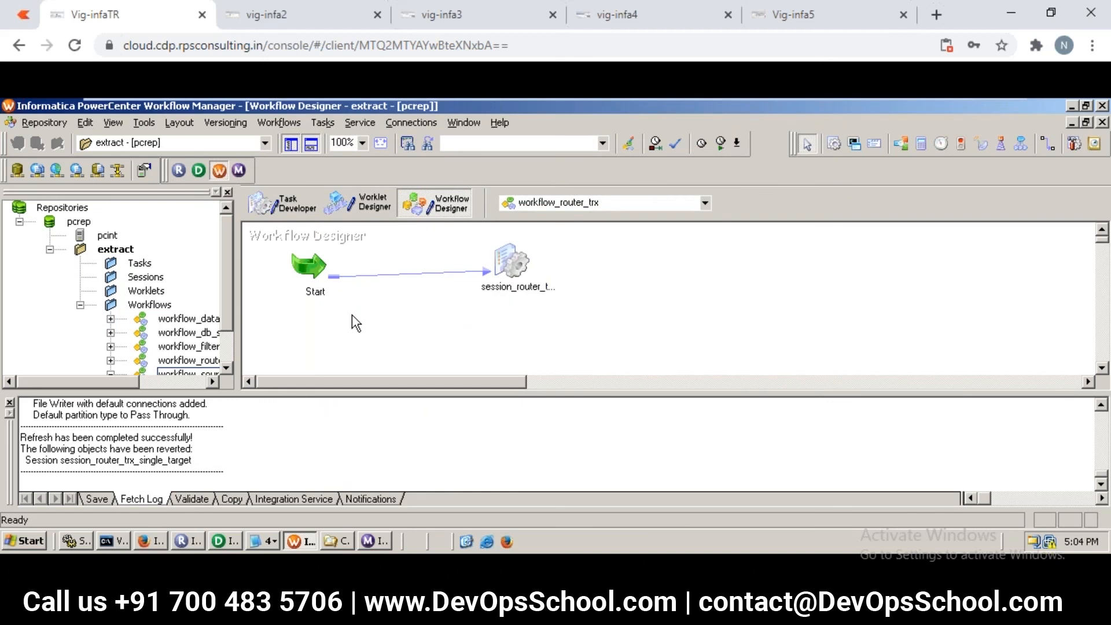
key("ctrl+s")
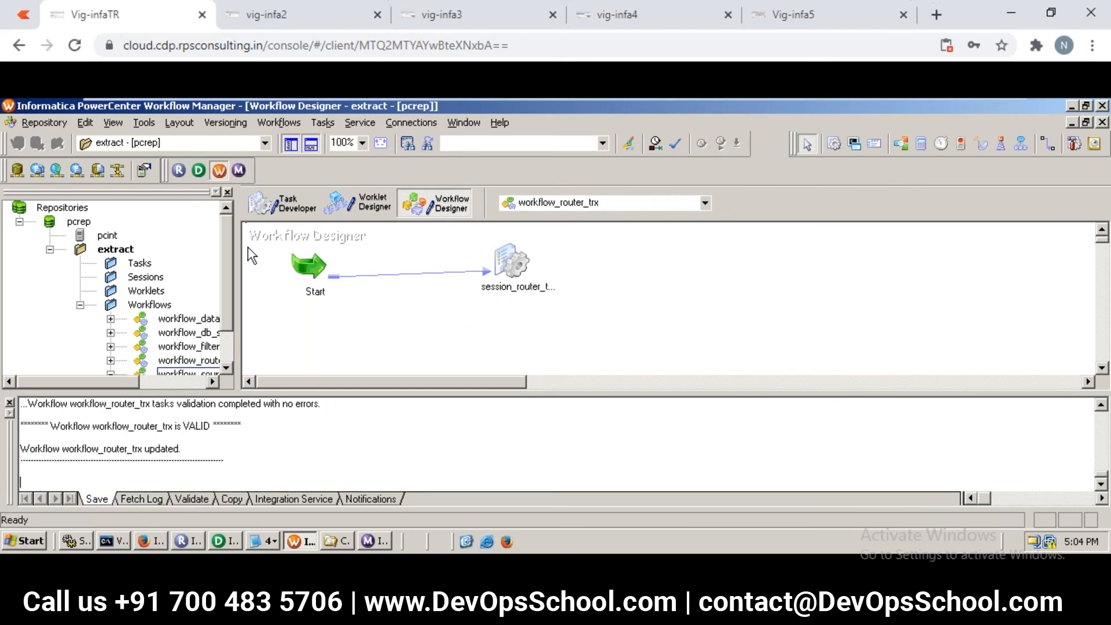
left_click(285, 122)
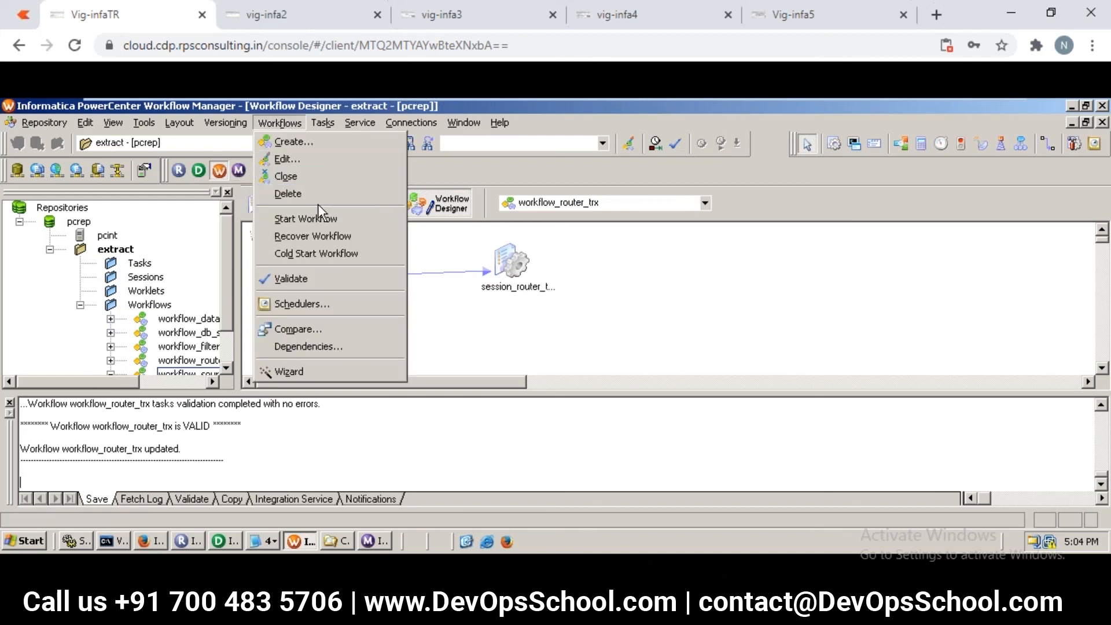
left_click(320, 220)
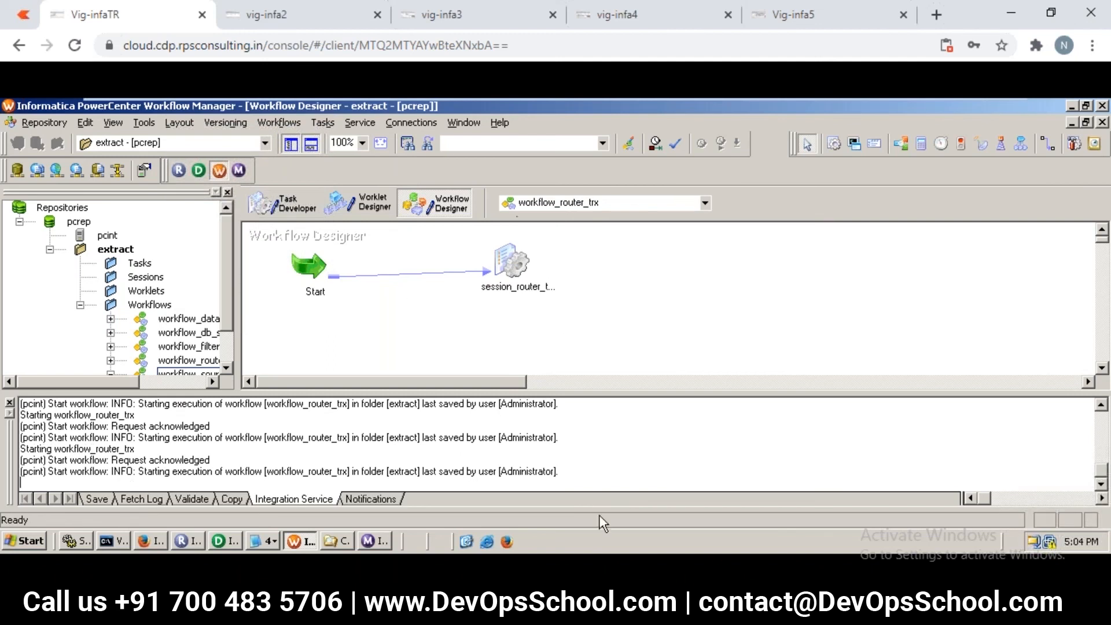
Check progress on vig-infa2, vig-infa3, vig-infa4 and Vig-infa5, and return to the router session on Vig-infaTR.
left_click(309, 21)
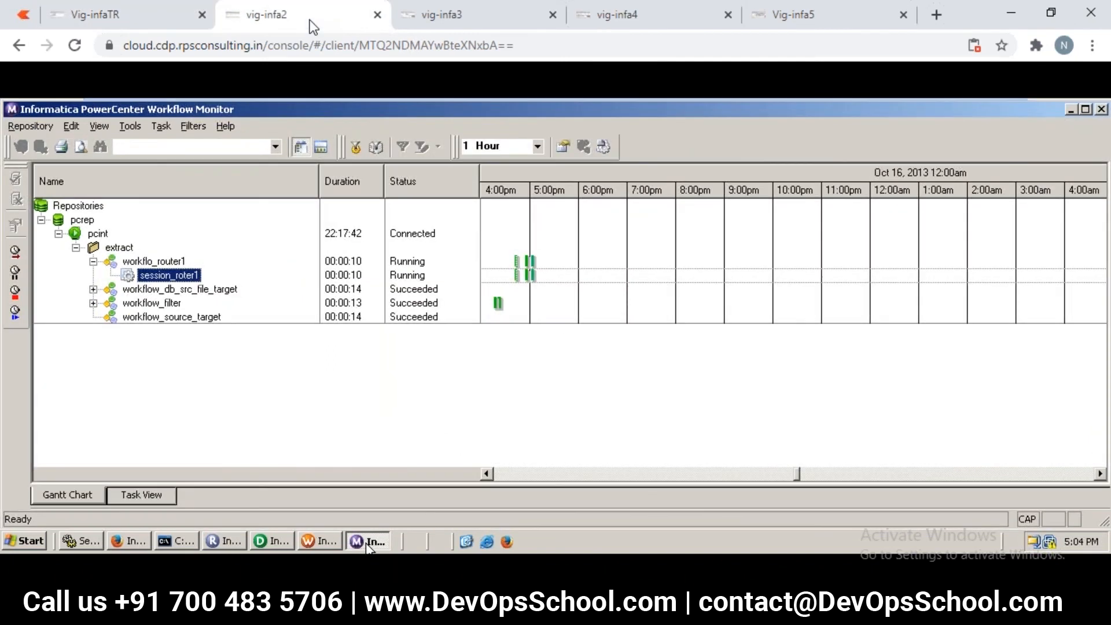
left_click(446, 15)
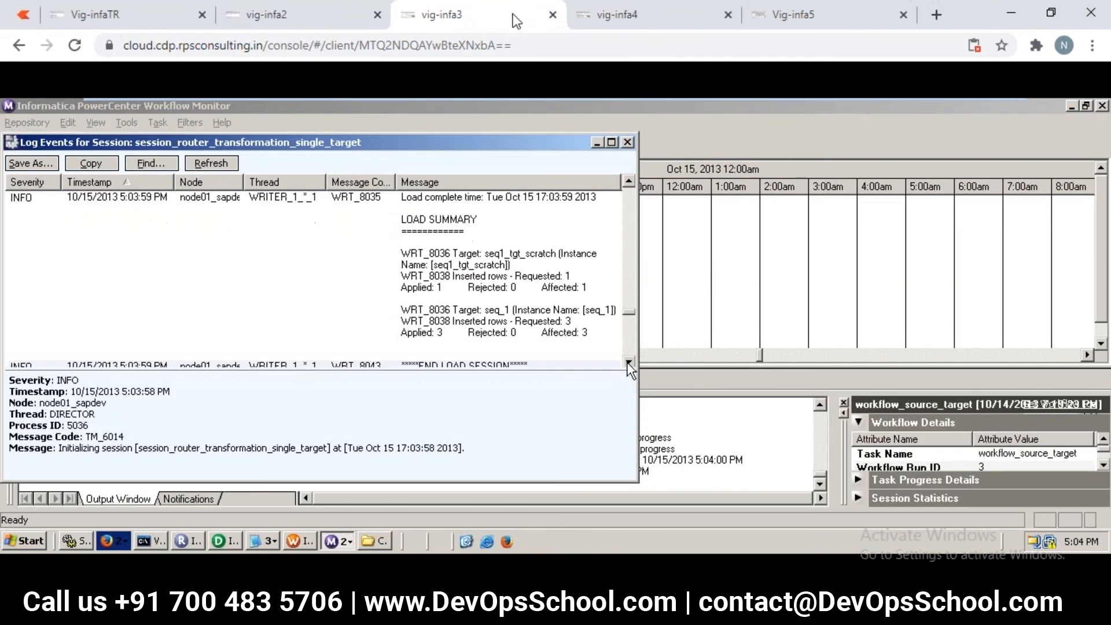
left_click(609, 23)
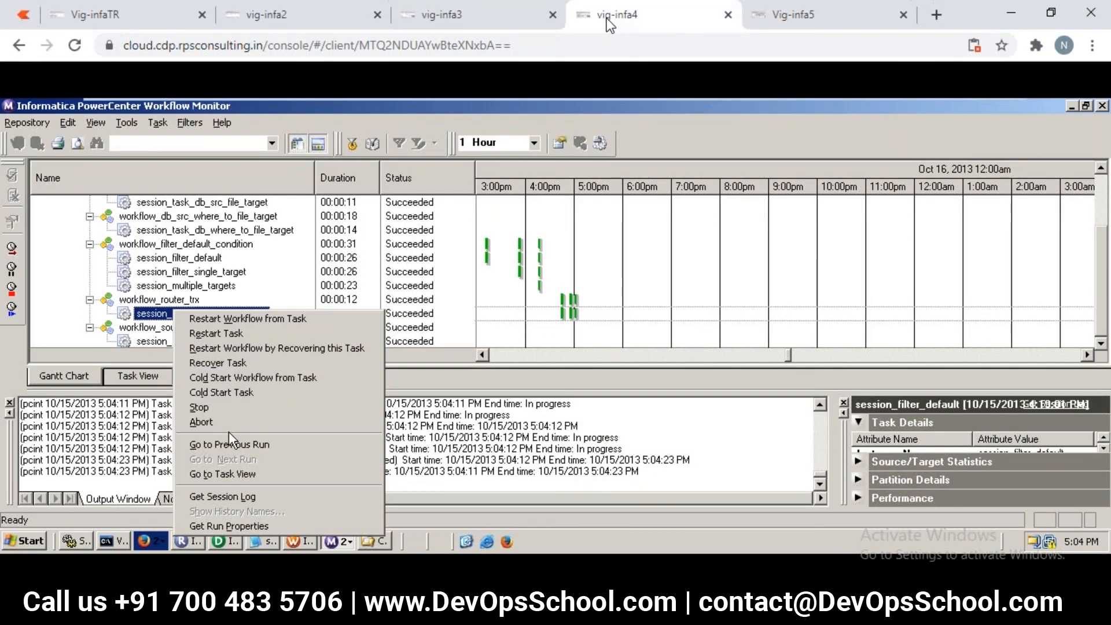
left_click(238, 497)
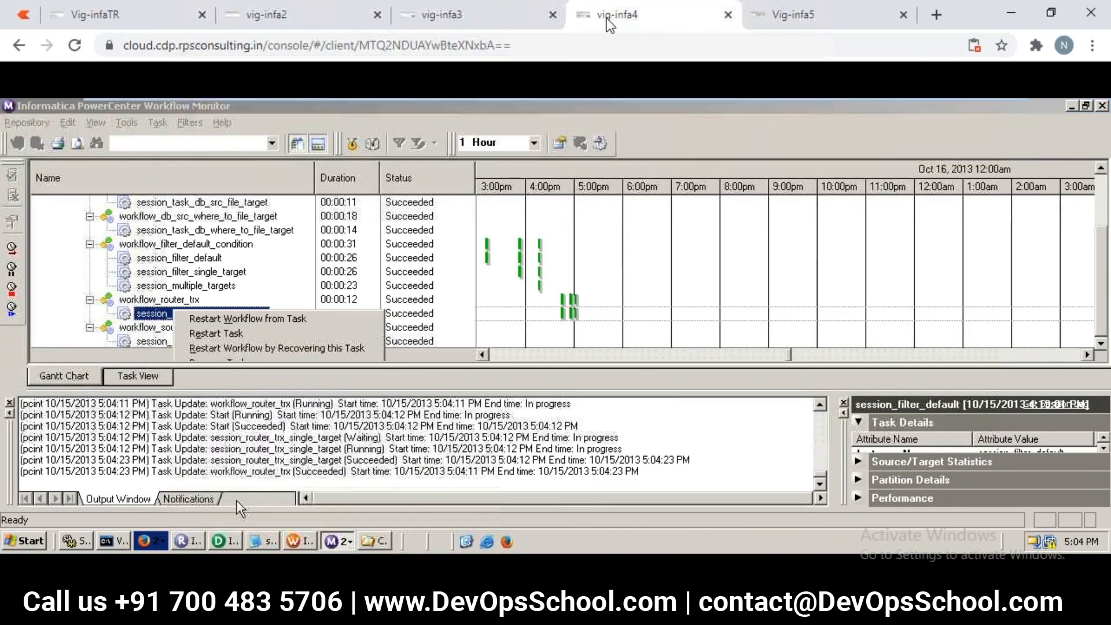
left_click(788, 26)
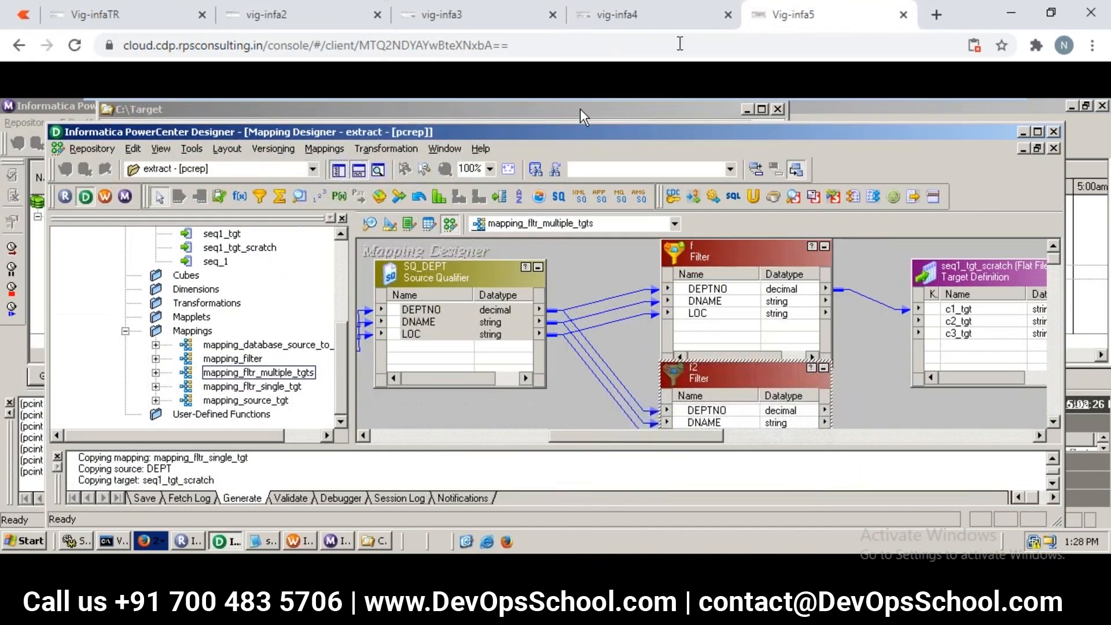
left_click(119, 15)
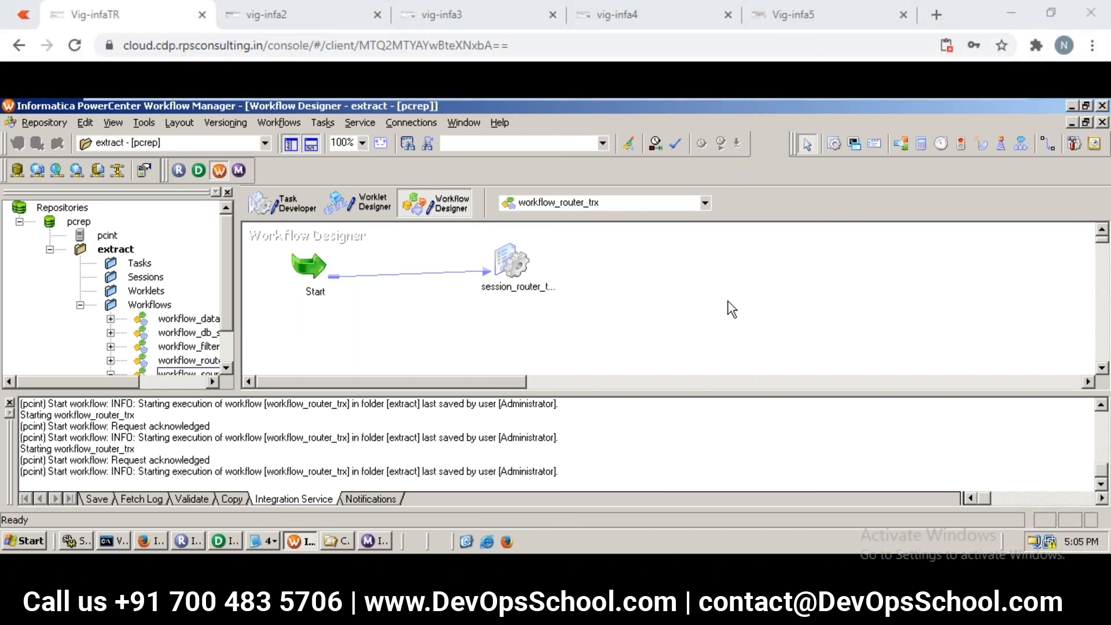
left_click(524, 272)
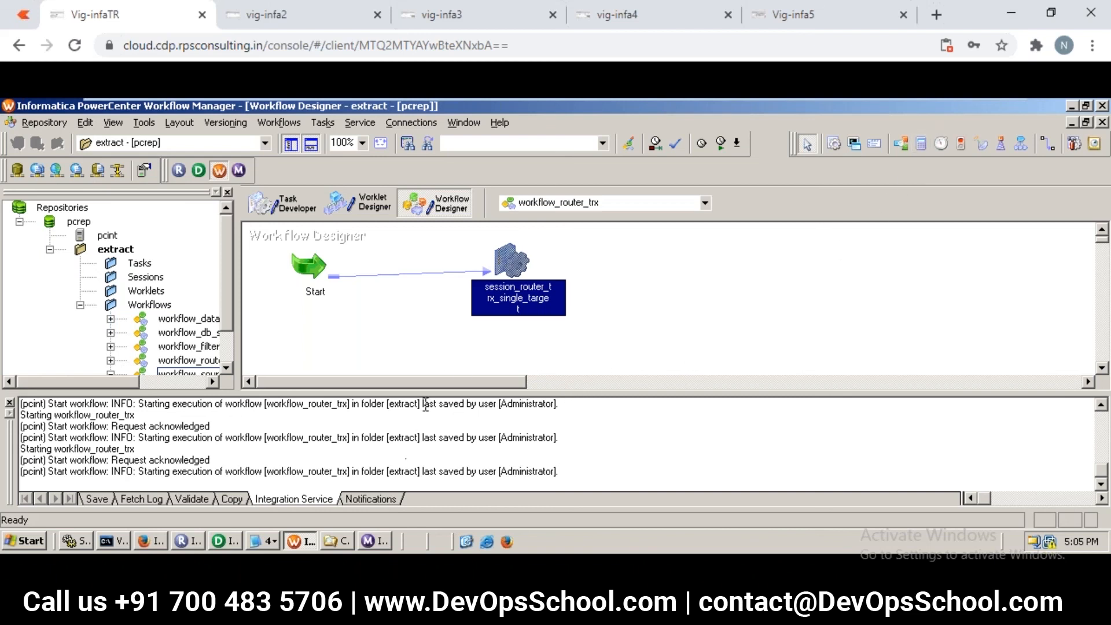
In Workflow Monitor, open the session log of session_router_trx_single_target and examine the load summary rows for both targets.
left_click(374, 541)
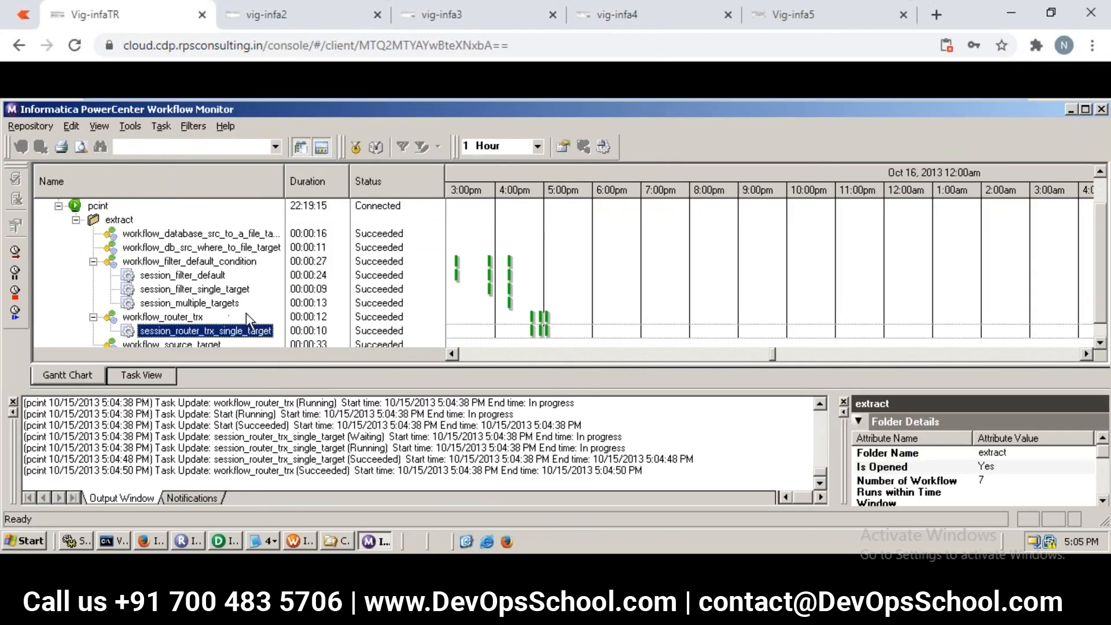
right_click(224, 334)
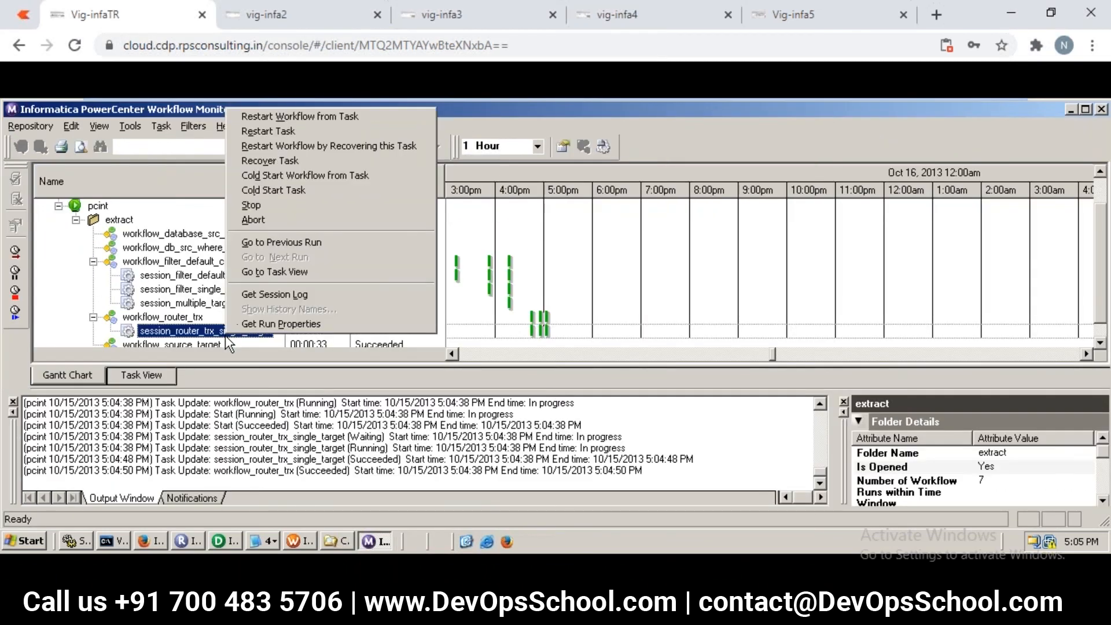
left_click(261, 290)
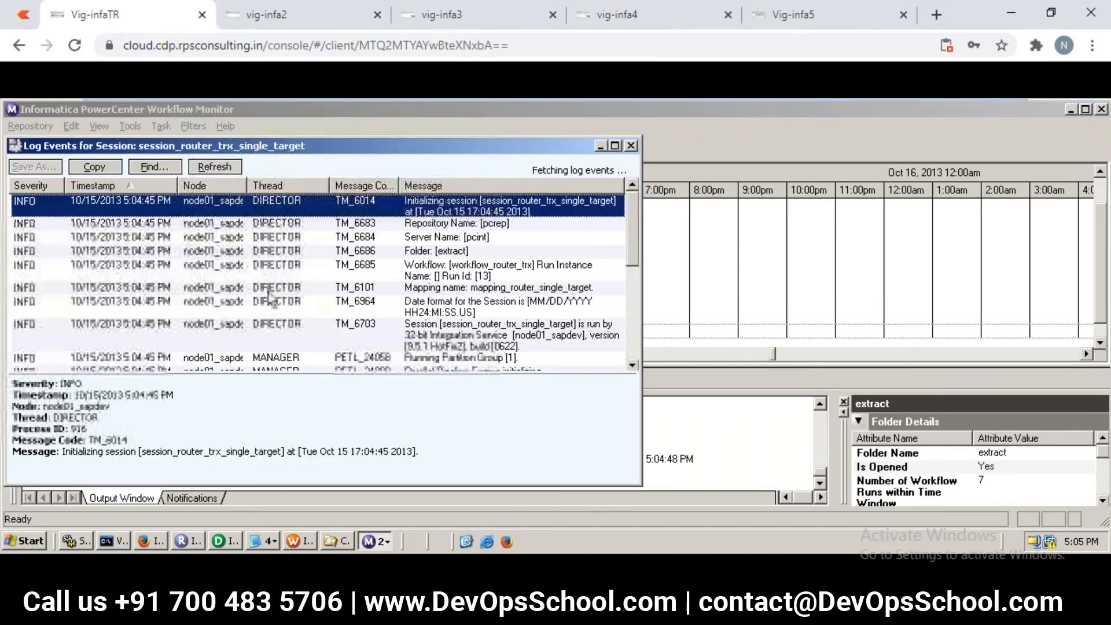
left_click(267, 290)
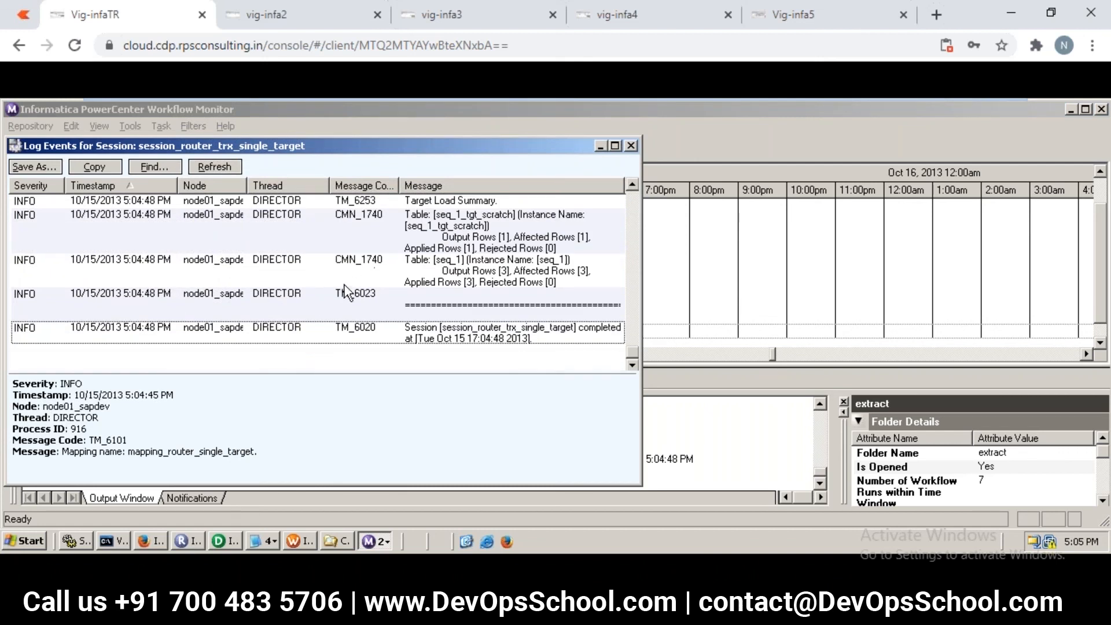
left_click(495, 225)
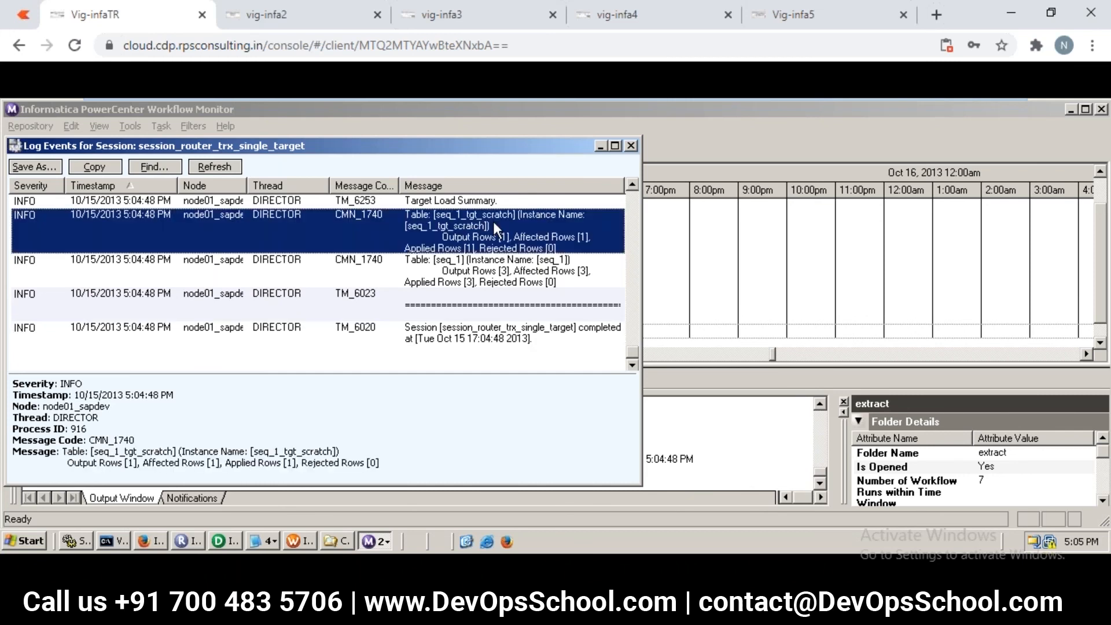
left_click(477, 269)
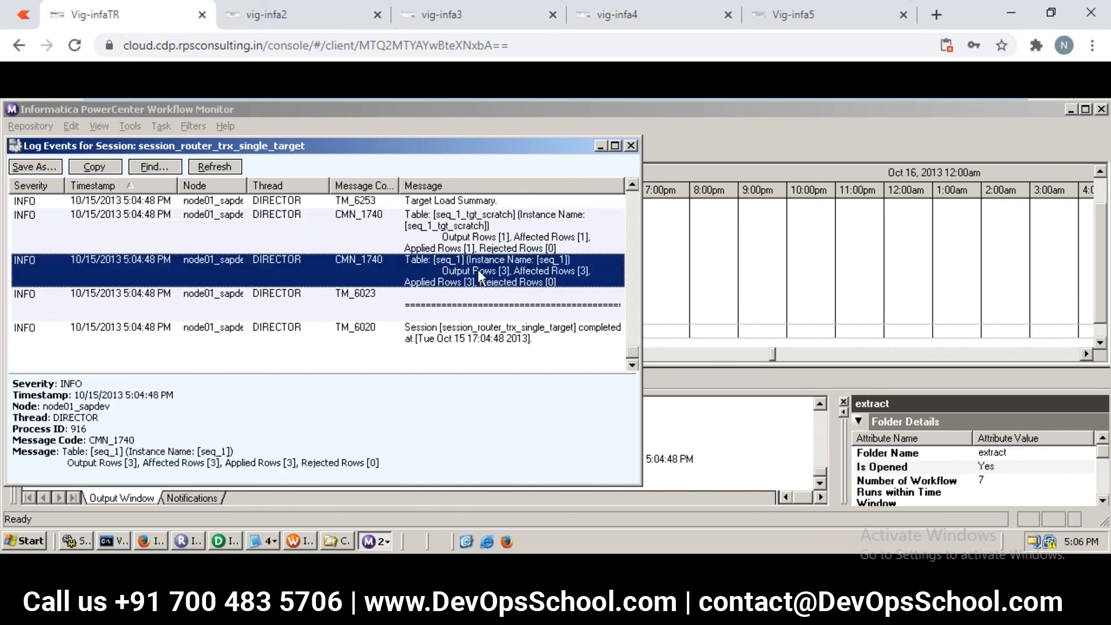
left_click(479, 227)
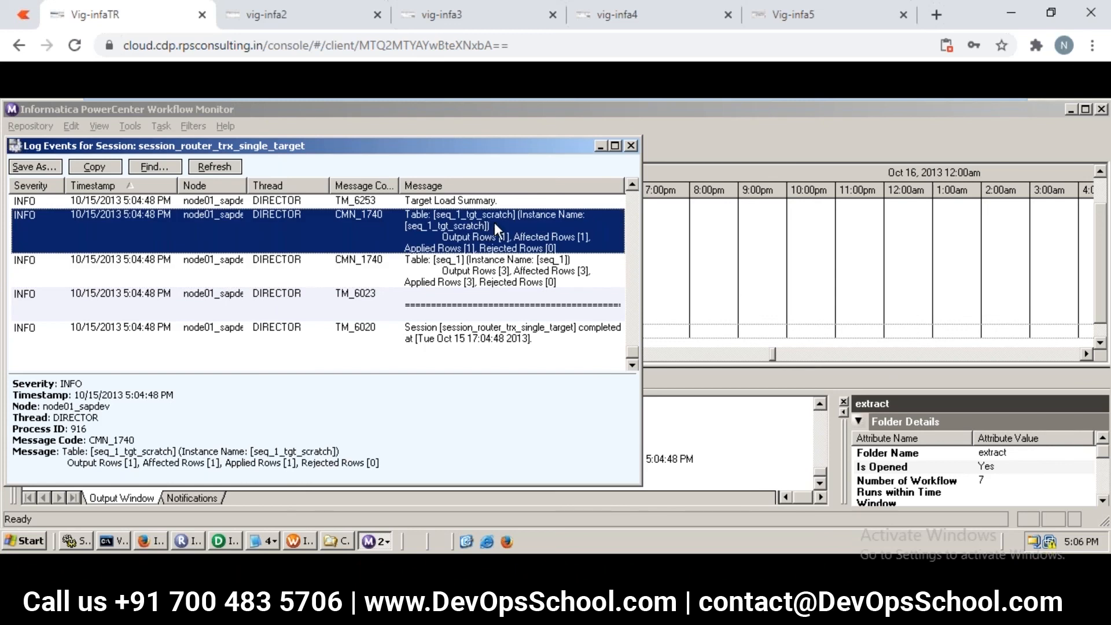
left_click(482, 263)
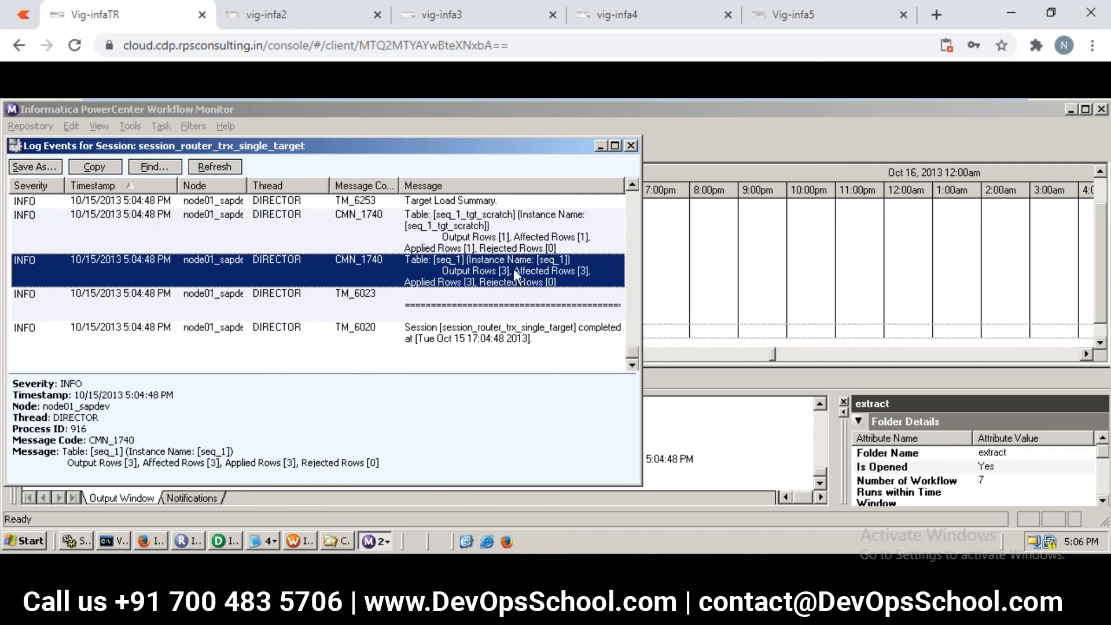
left_click(505, 236)
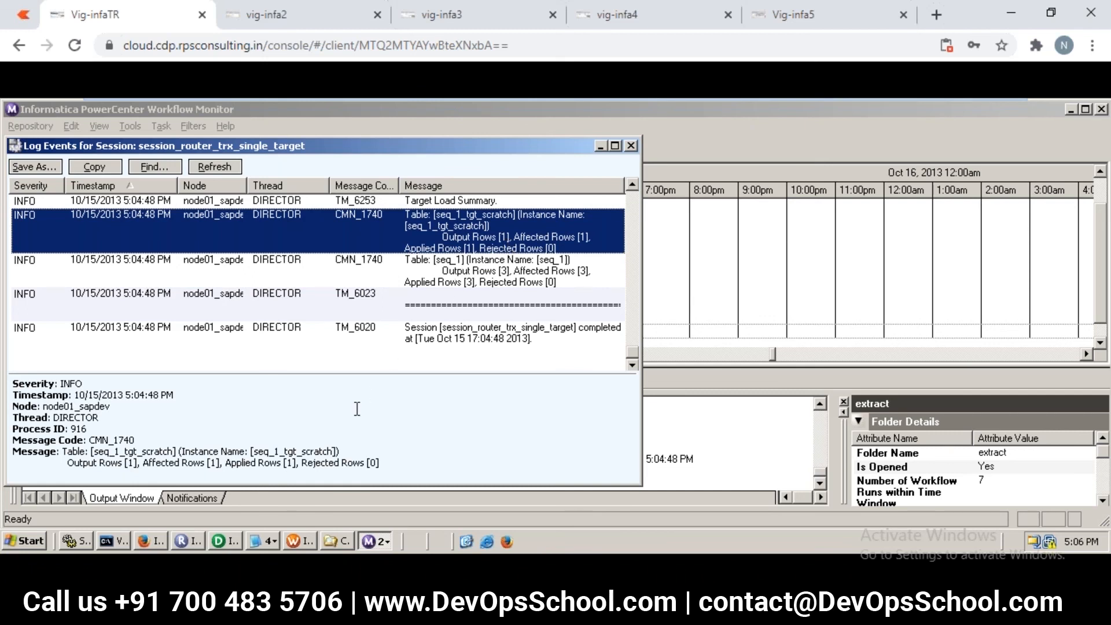
View the contents of seq_1_tgt_scratch_router_single.txt and seq_router_default.txt in C:\target, and return to Workflow Monitor.
left_click(336, 541)
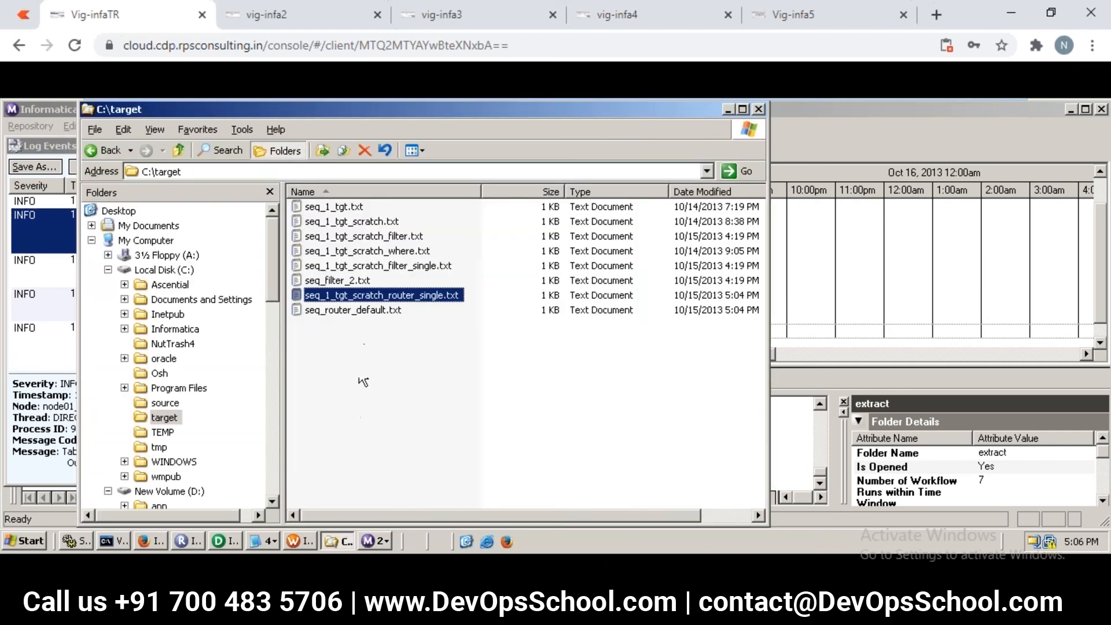
double_click(380, 295)
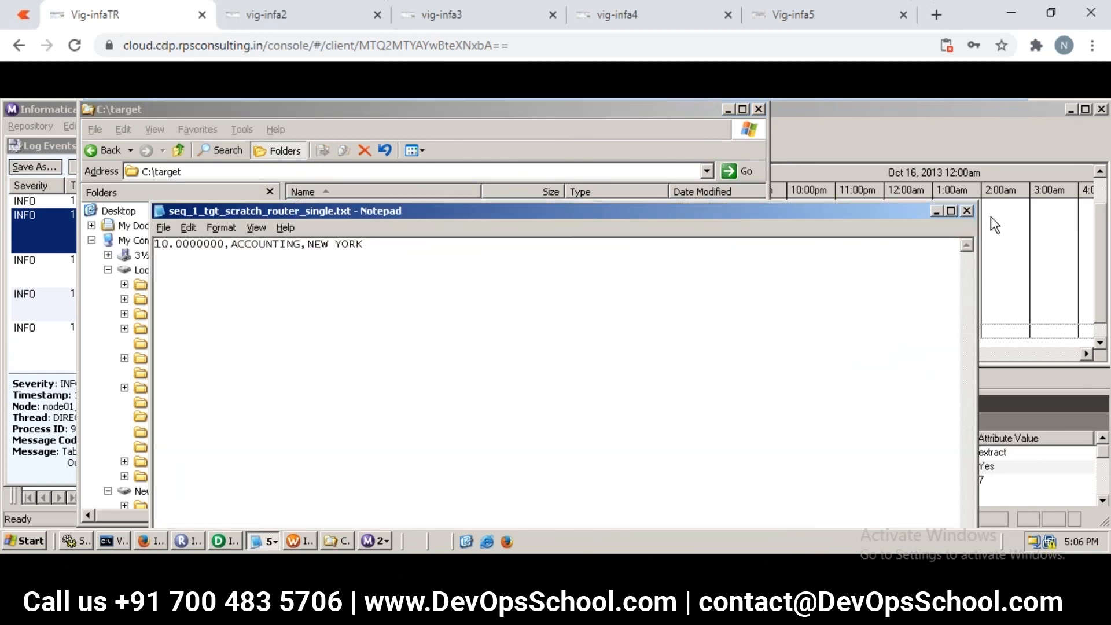
left_click(966, 211)
key("Down")
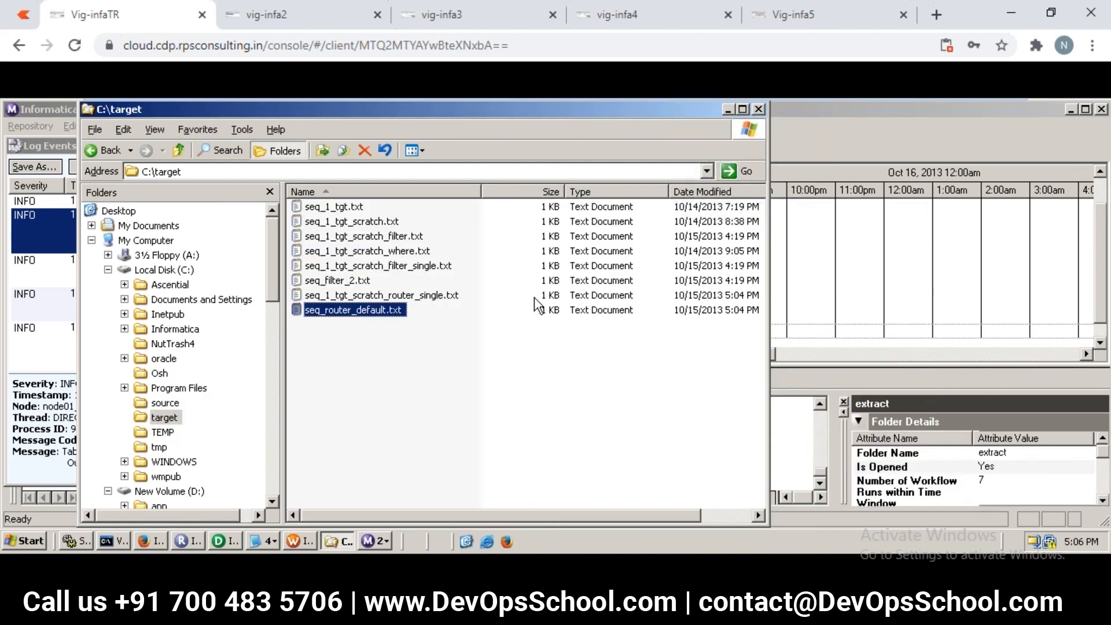
key("Return")
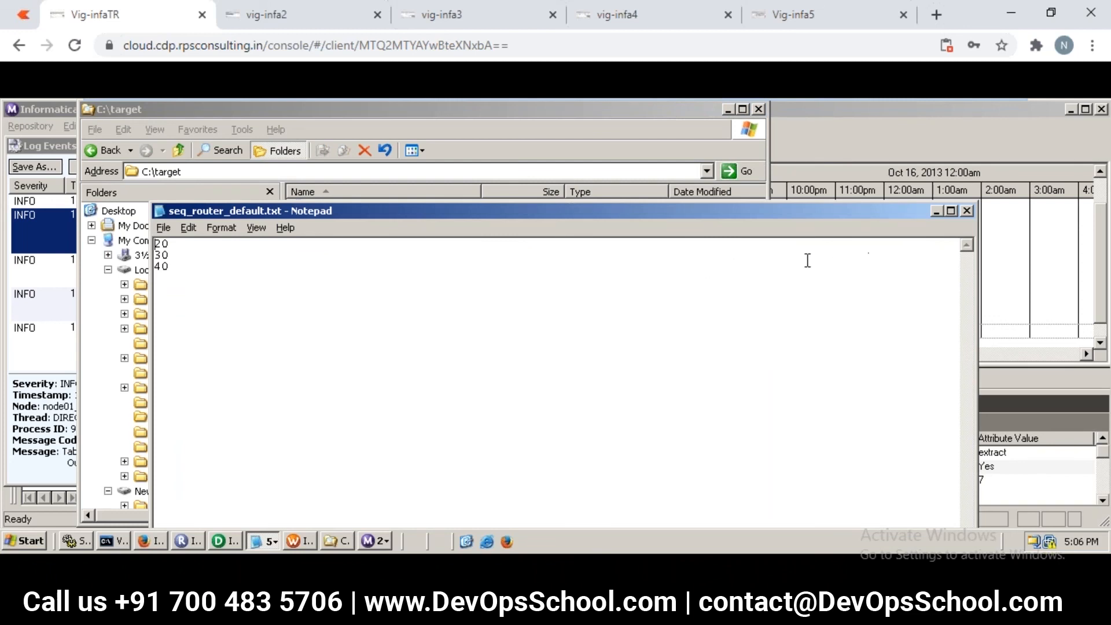
left_click(963, 212)
left_click(920, 237)
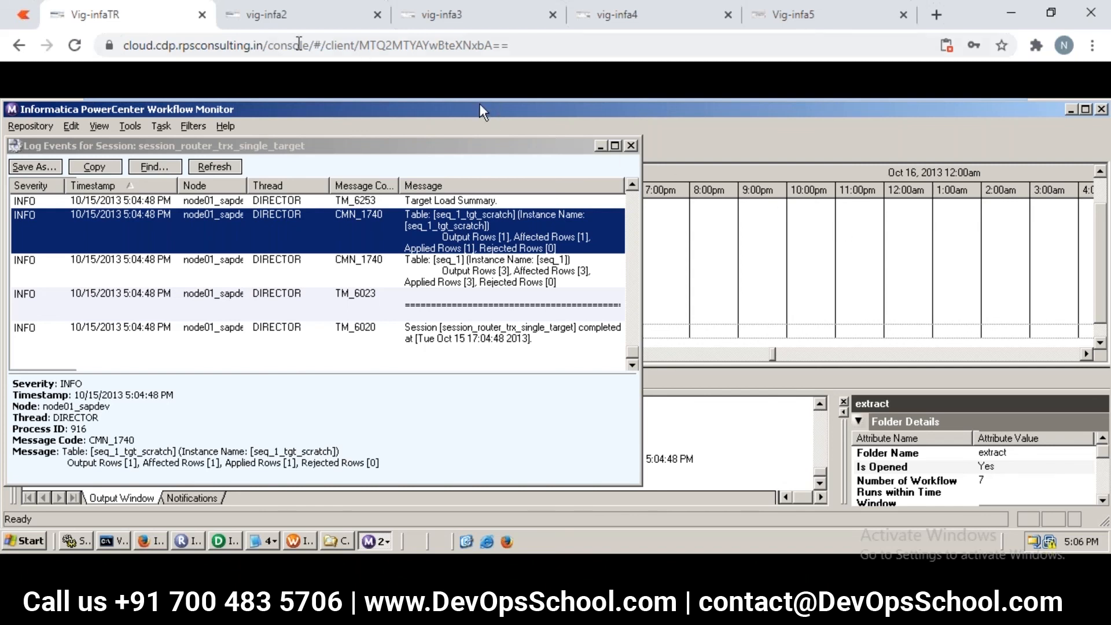
In PowerCenter Designer, add a second group to the router_trx_single_target router of mapping_router_single_target.
left_click(233, 547)
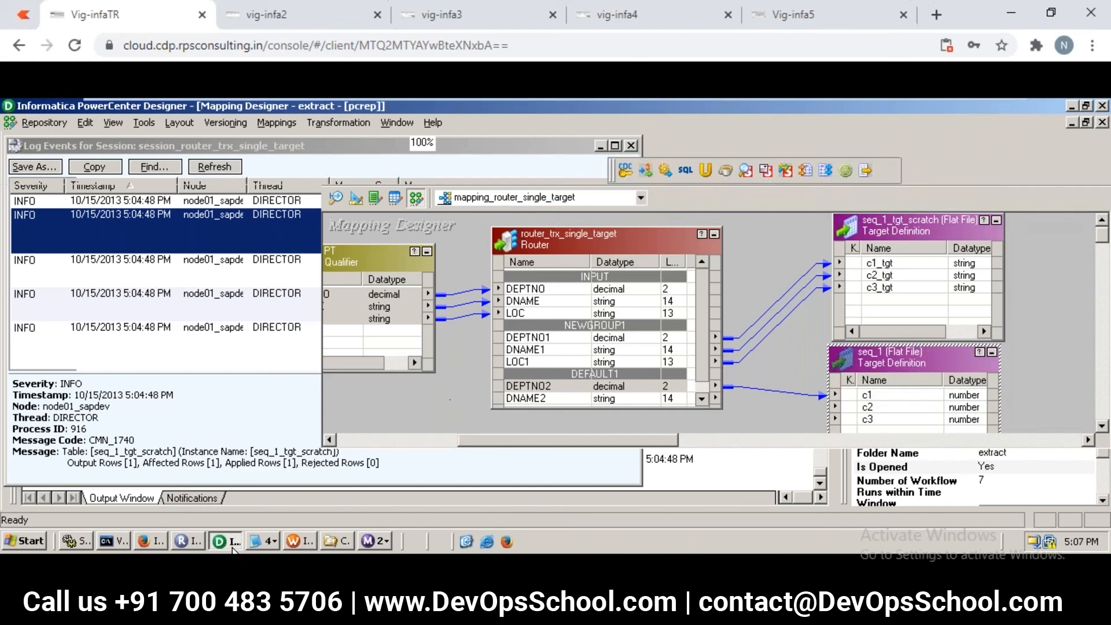
left_click(611, 246)
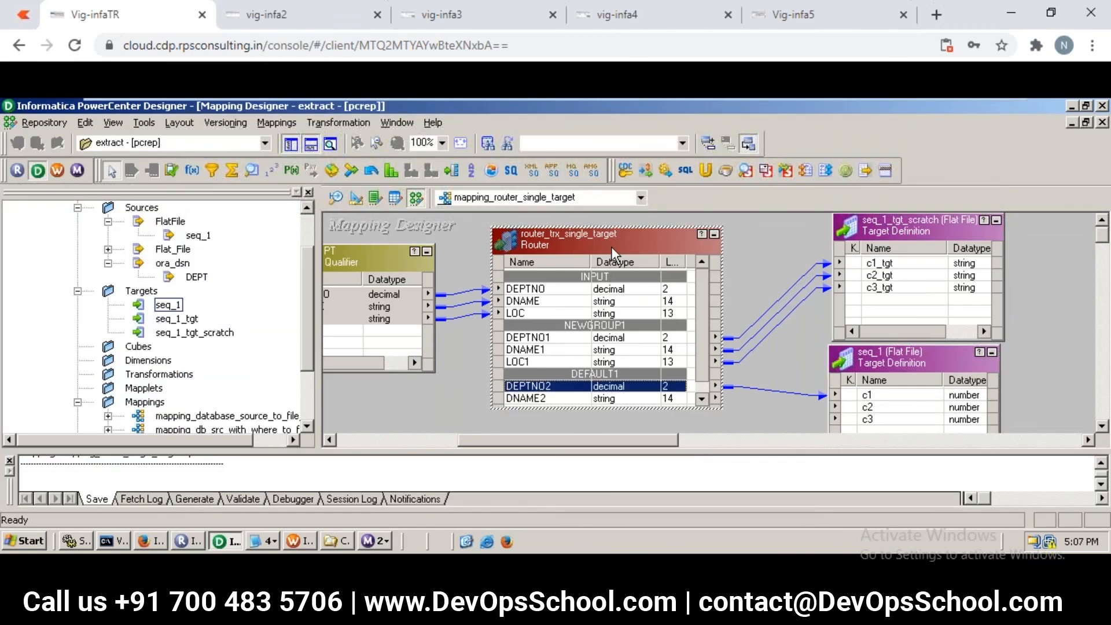
double_click(610, 246)
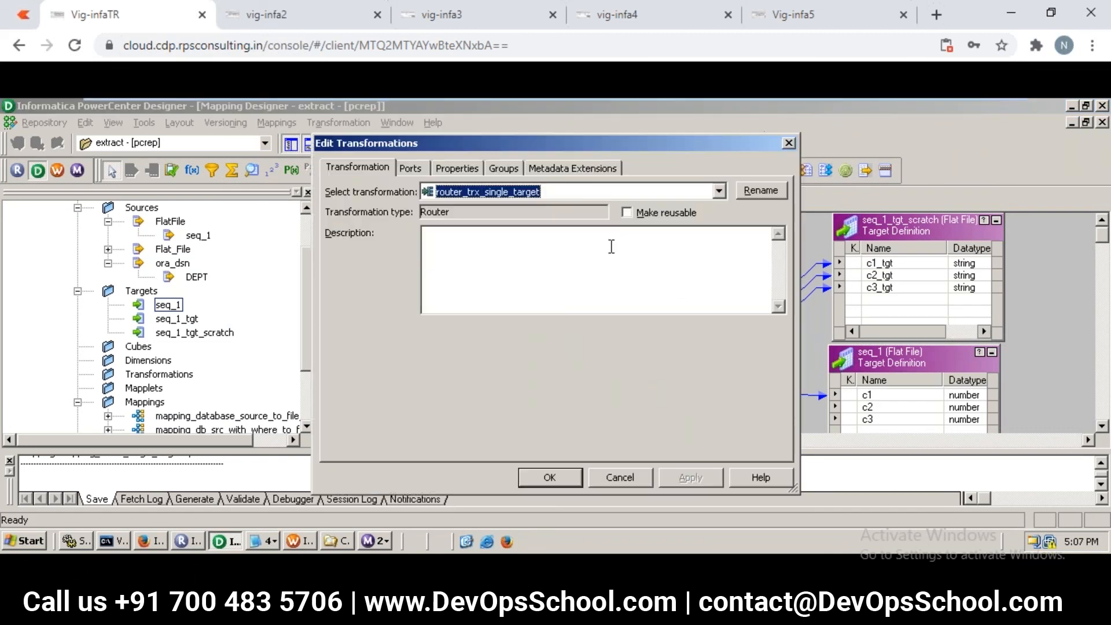
left_click(493, 163)
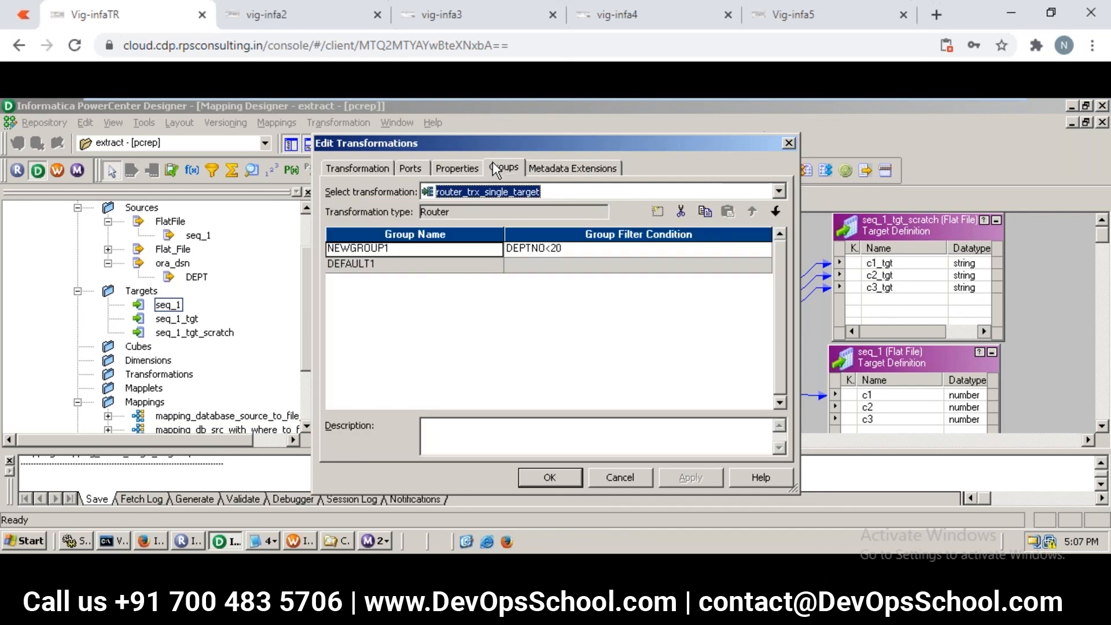
left_click(649, 213)
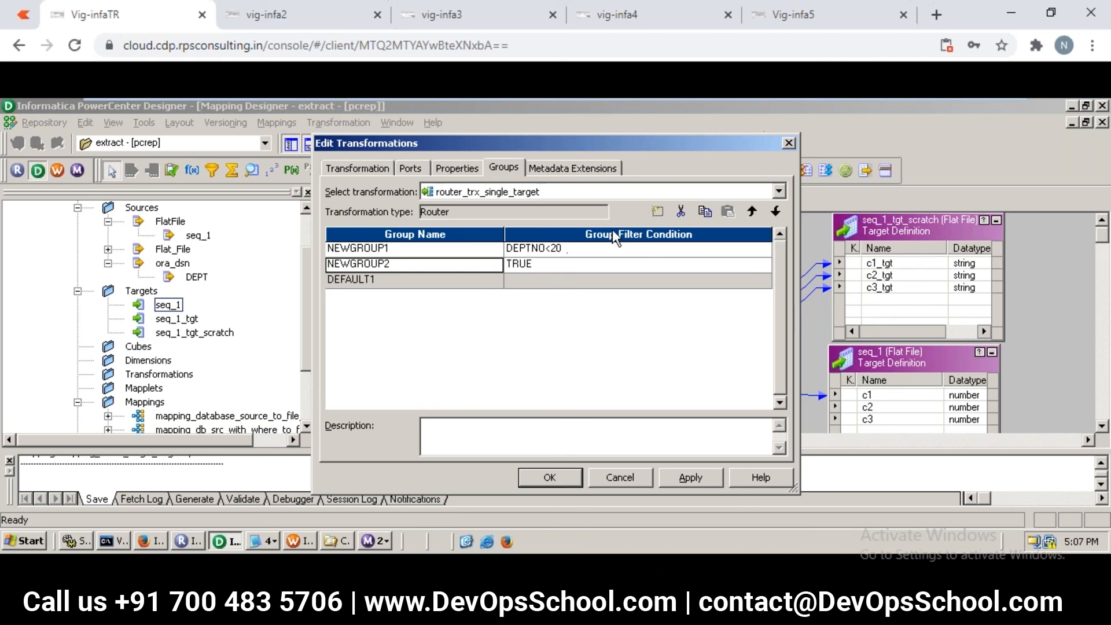
Set the second group's filter condition to DEPTNO>10 AND DEPTNO>30 and validate the expression.
left_click(525, 263)
double_click(525, 263)
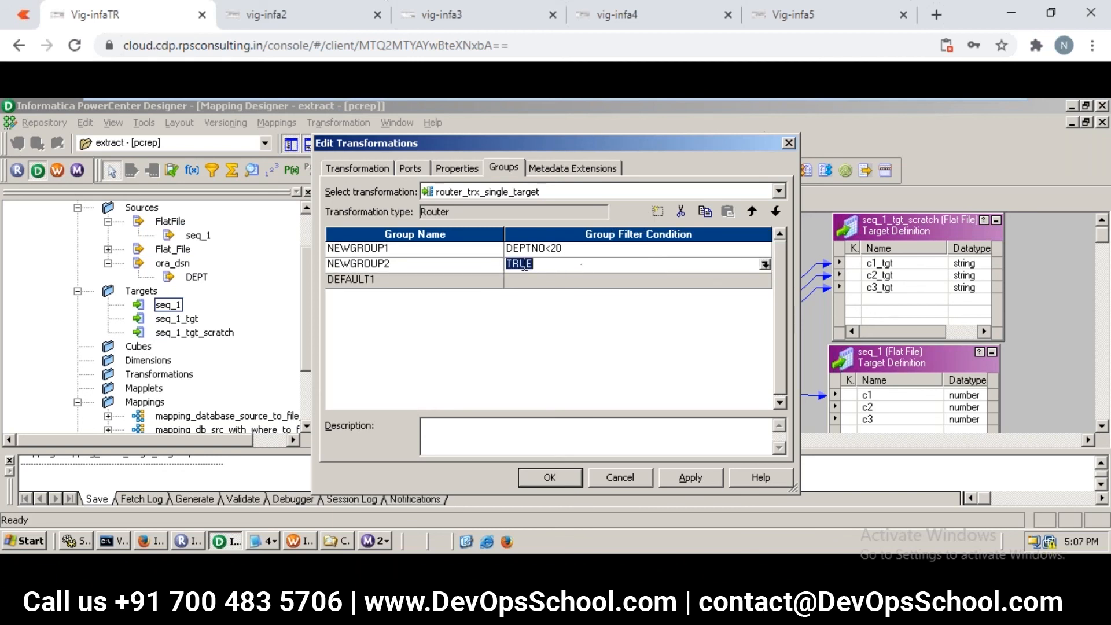
left_click(764, 264)
key("BackSpace")
key("BackSpace")
key("BackSpace")
key("BackSpace")
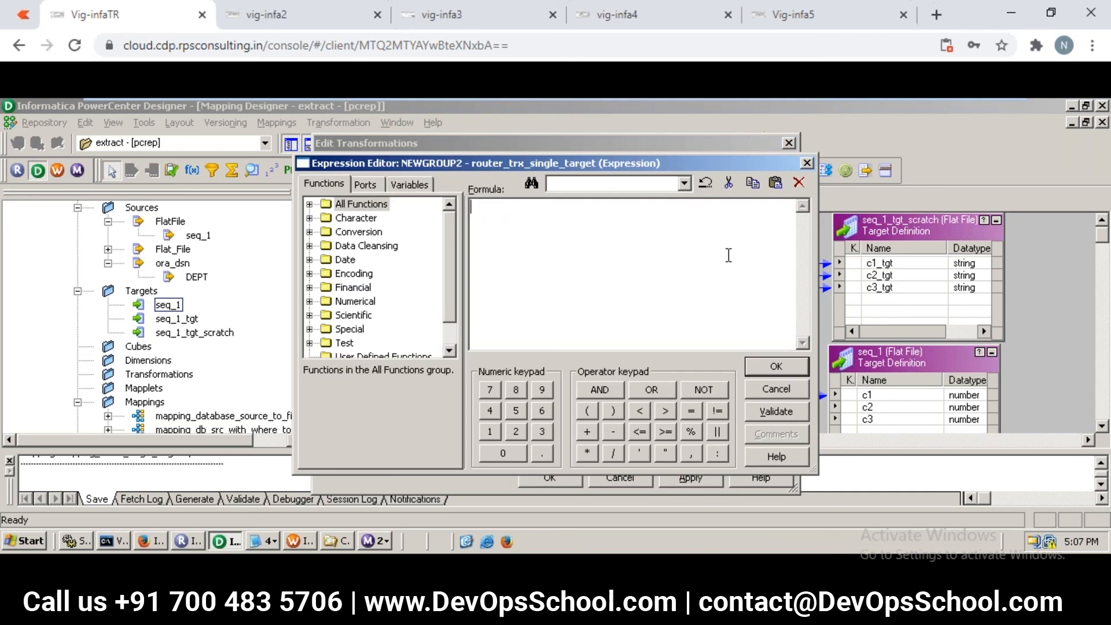
type("DEPTNO>10 AND DEPTNO")
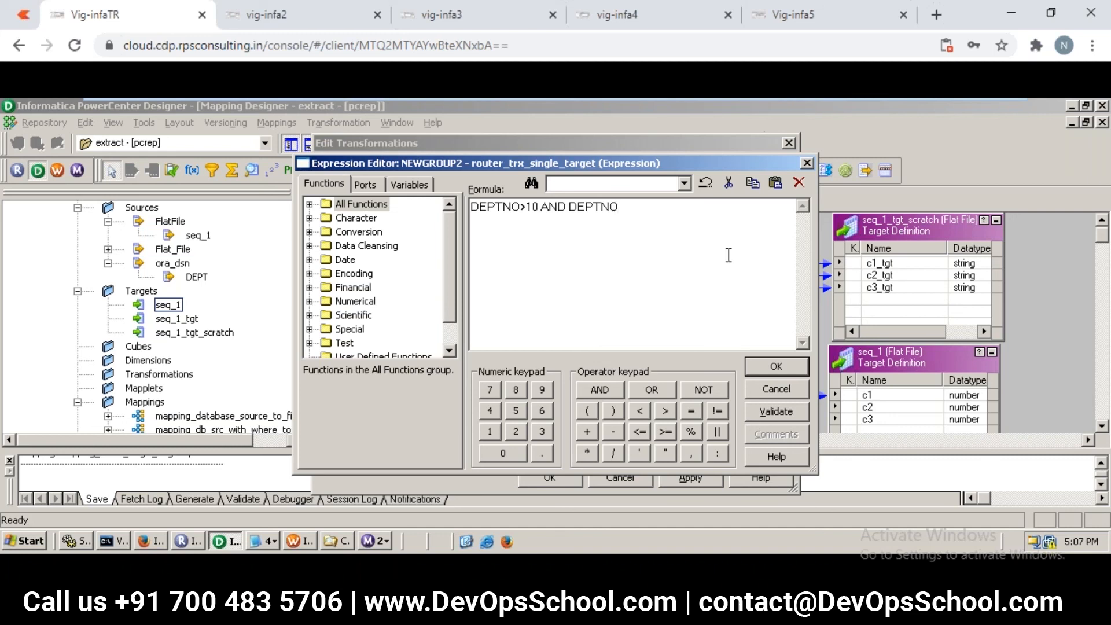
type(">30")
left_click(778, 412)
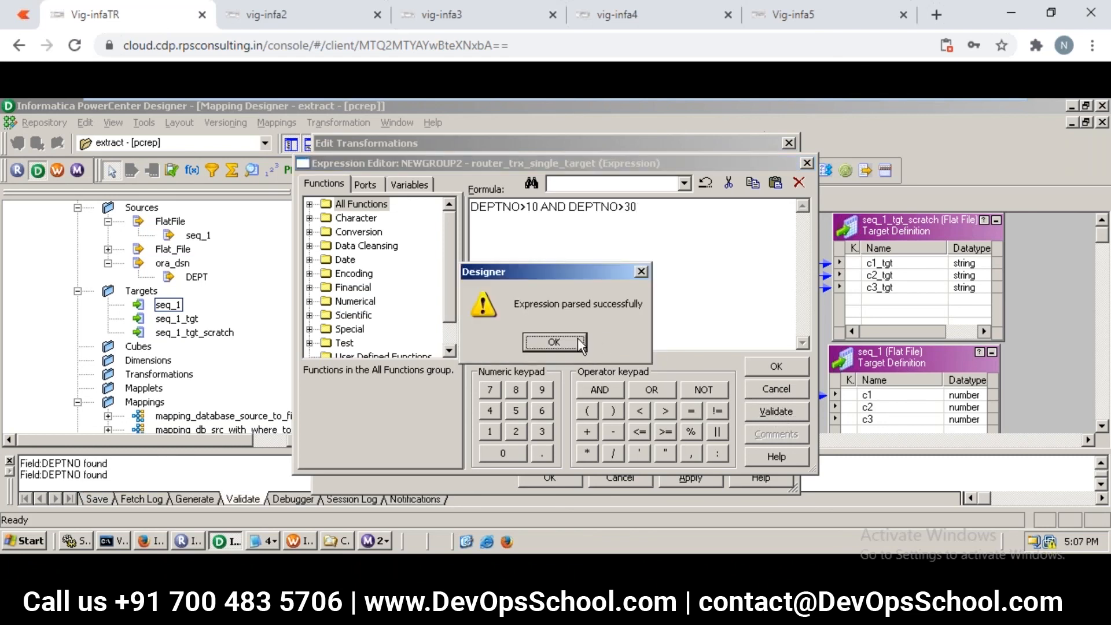
left_click(555, 340)
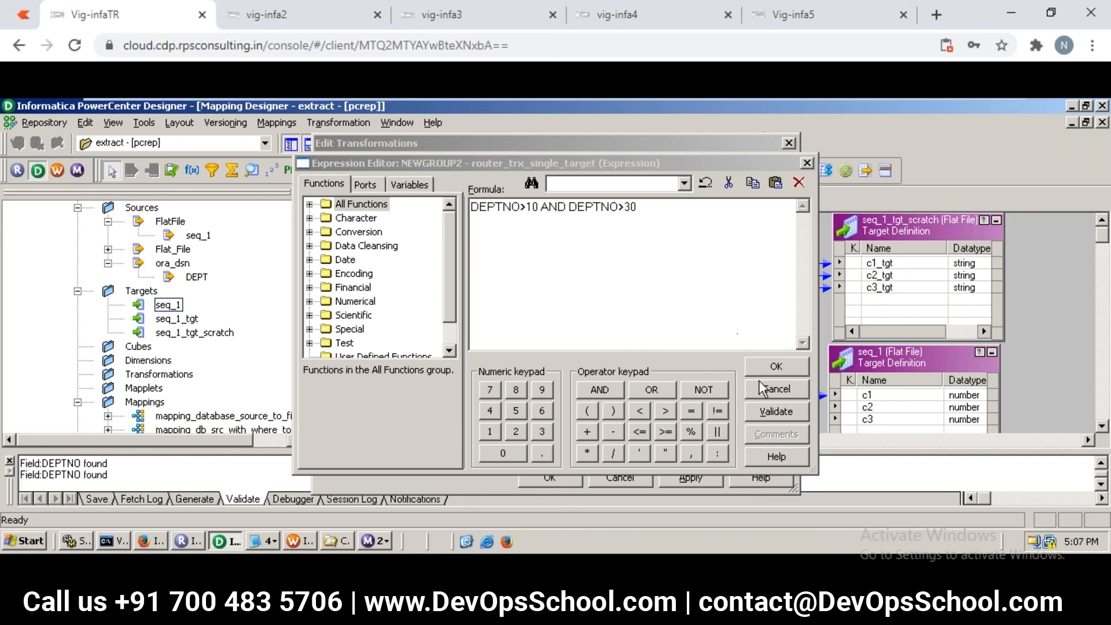
left_click(720, 293)
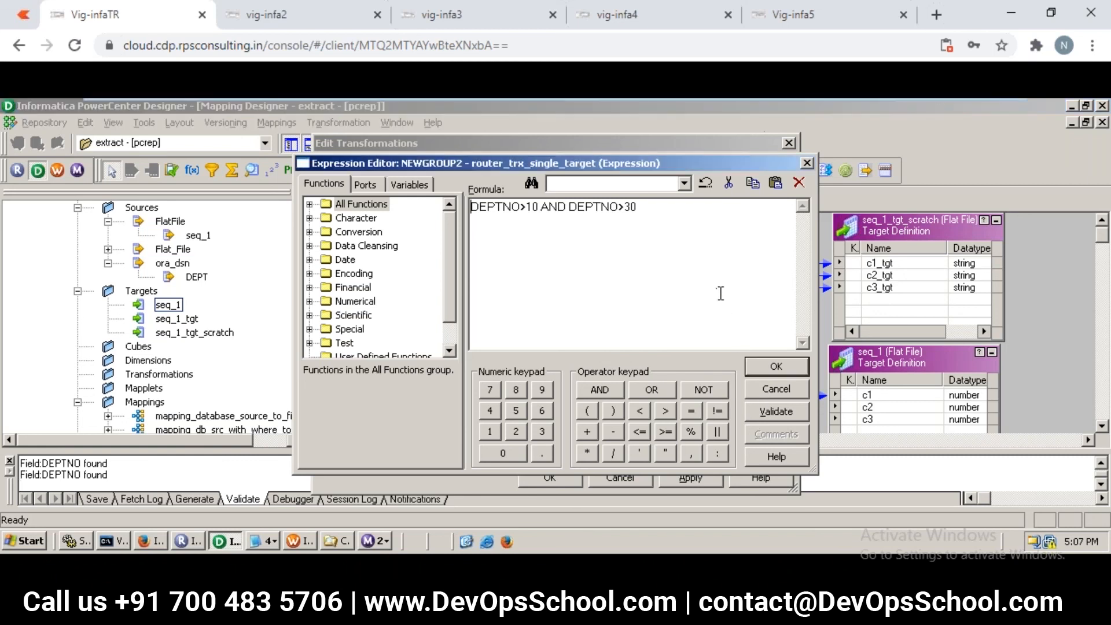
On vig-infa2, add a second group to the ROUTER_SINGLE router and clear the default expression of its filter condition.
left_click(311, 23)
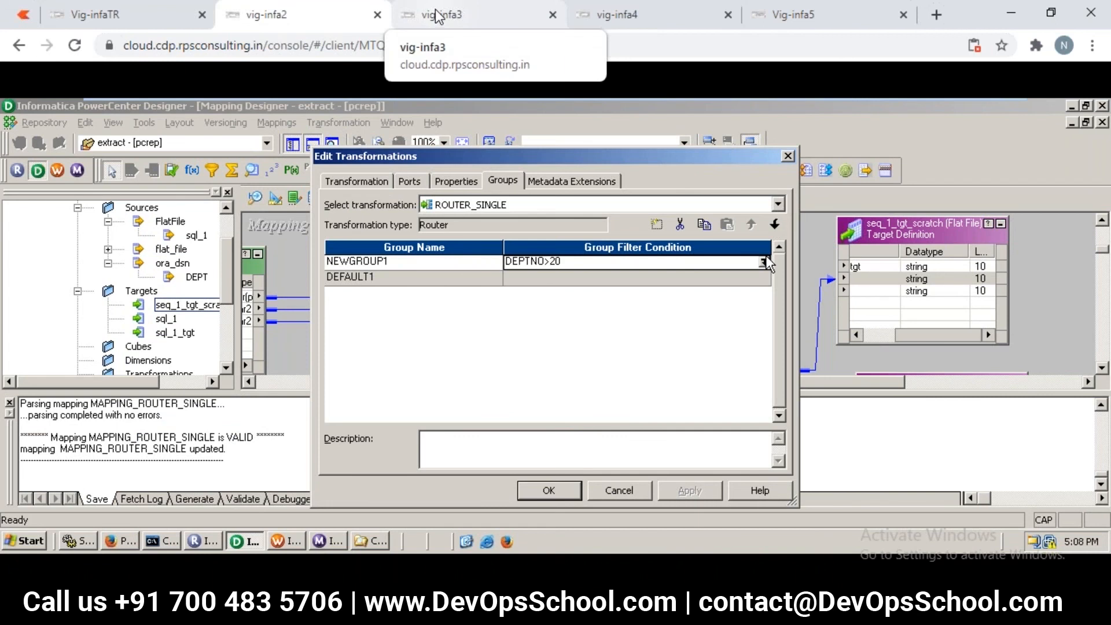
left_click(655, 226)
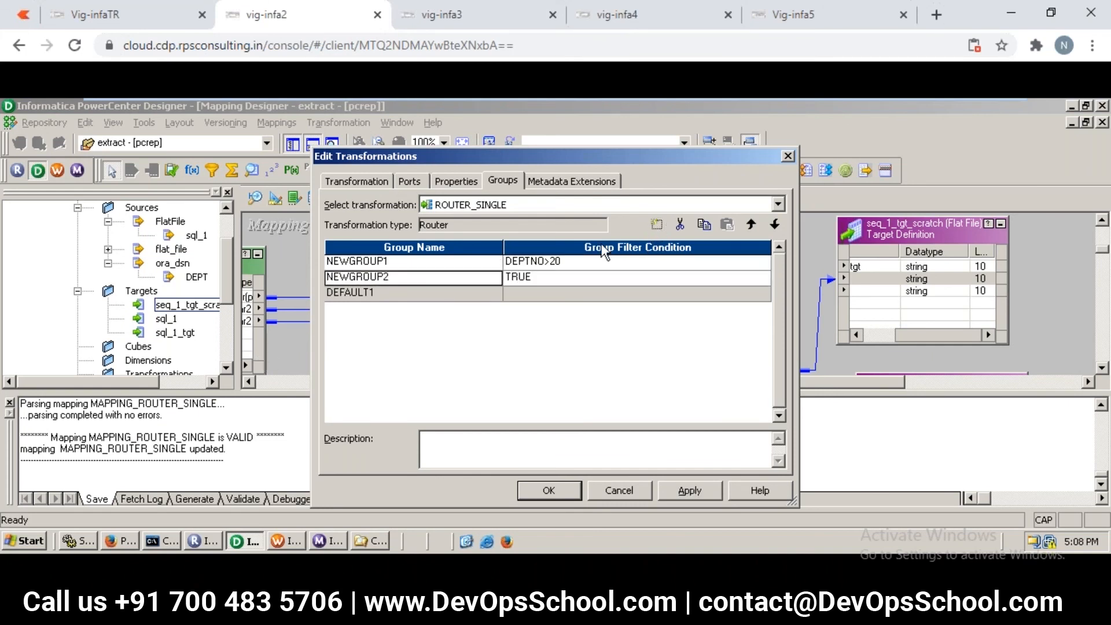
left_click(539, 277)
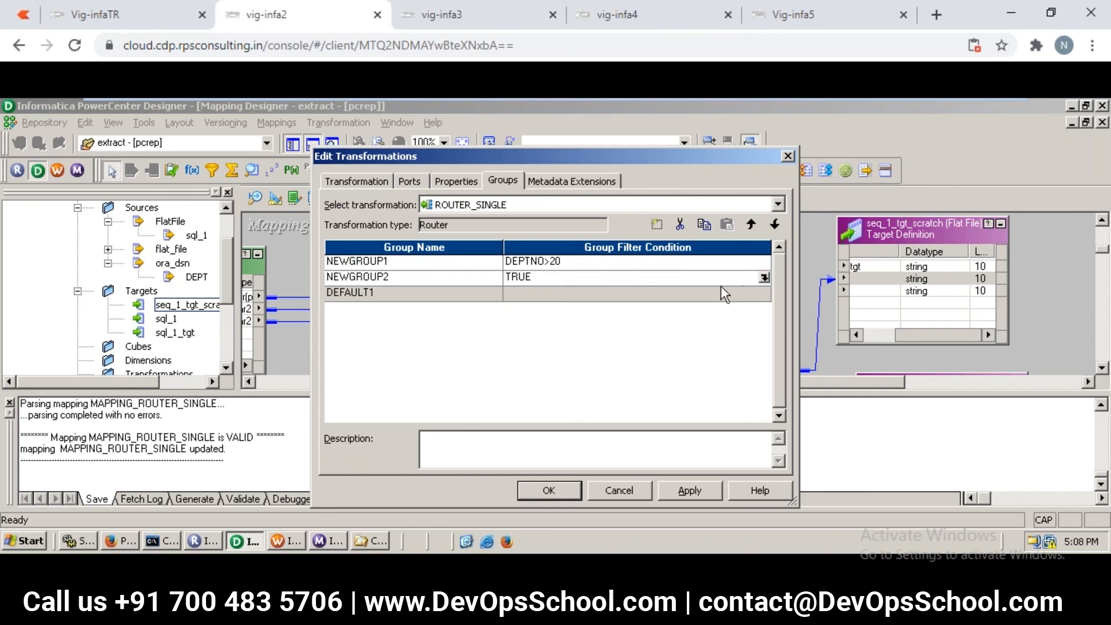
left_click(764, 278)
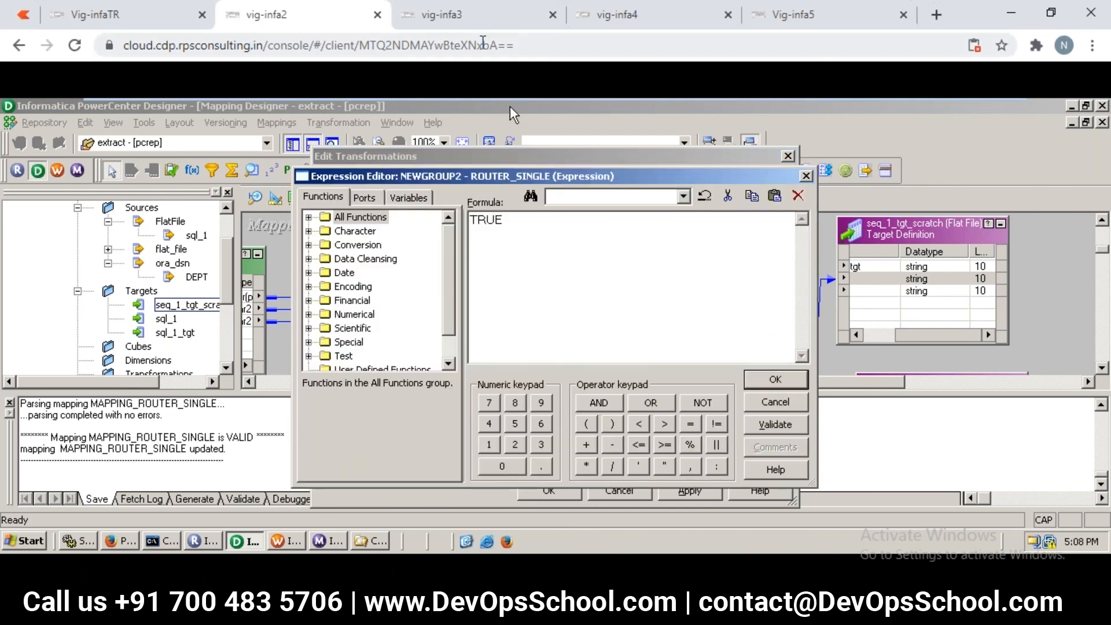
key("BackSpace")
key("BackSpace")
key("BackSpace")
key("BackSpace")
On vig-infa3, begin the second router group's filter expression with DEPTNO.
left_click(471, 22)
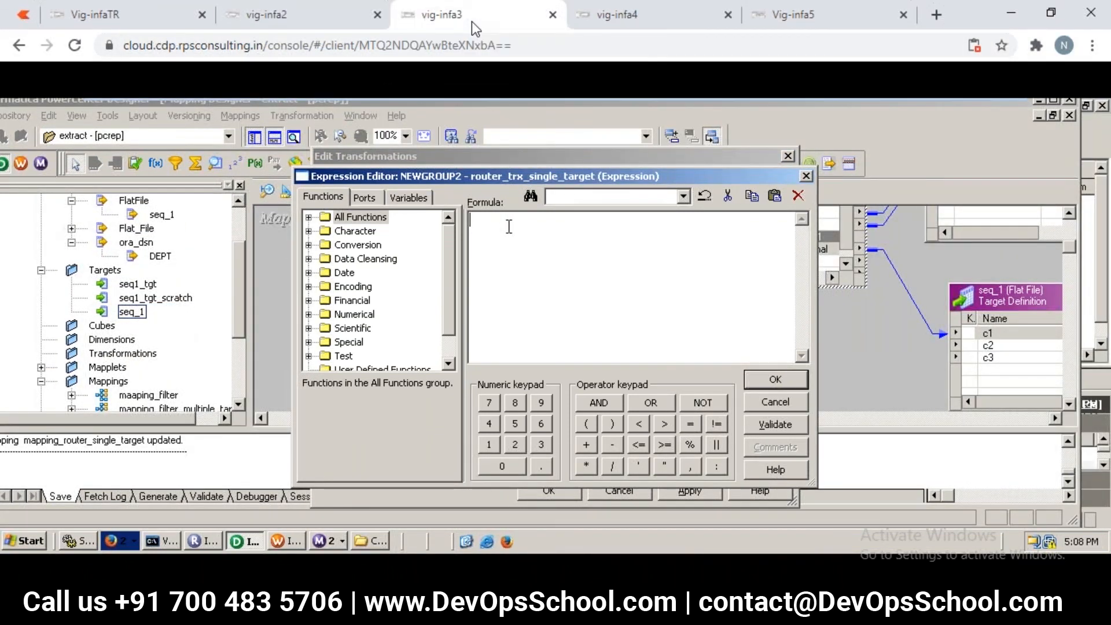
type("DEPTNO")
On vig-infa4, complete the second router group's filter expression as DEPTNO>10 and DEPTNO<20, and return to vig-infa3.
left_click(606, 19)
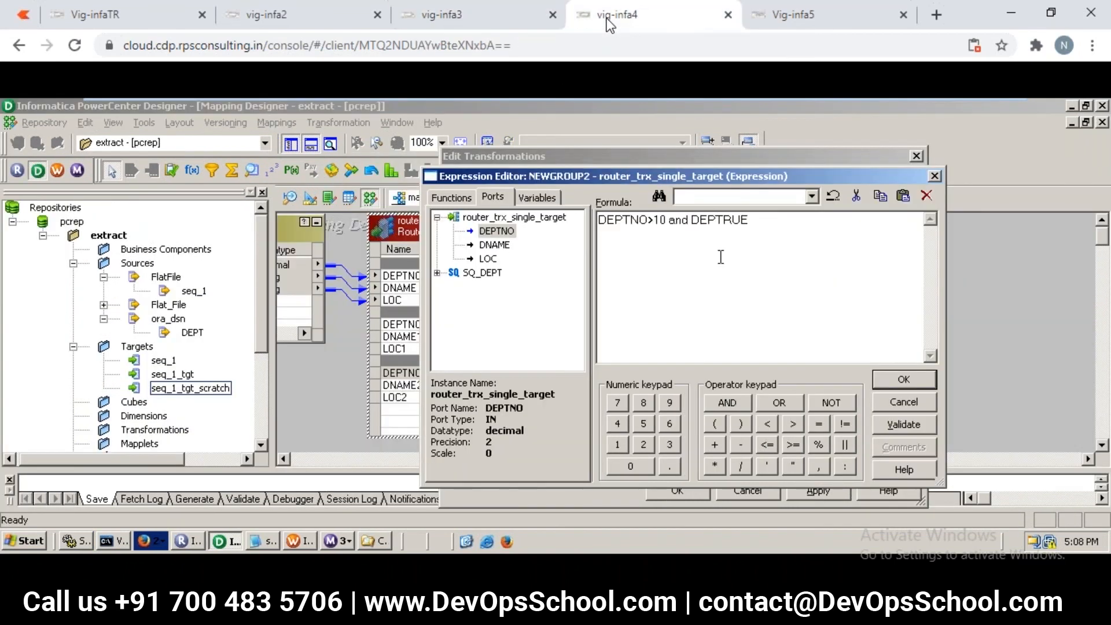
type("T<20")
key("Delete")
key("Delete")
key("Delete")
key("Delete")
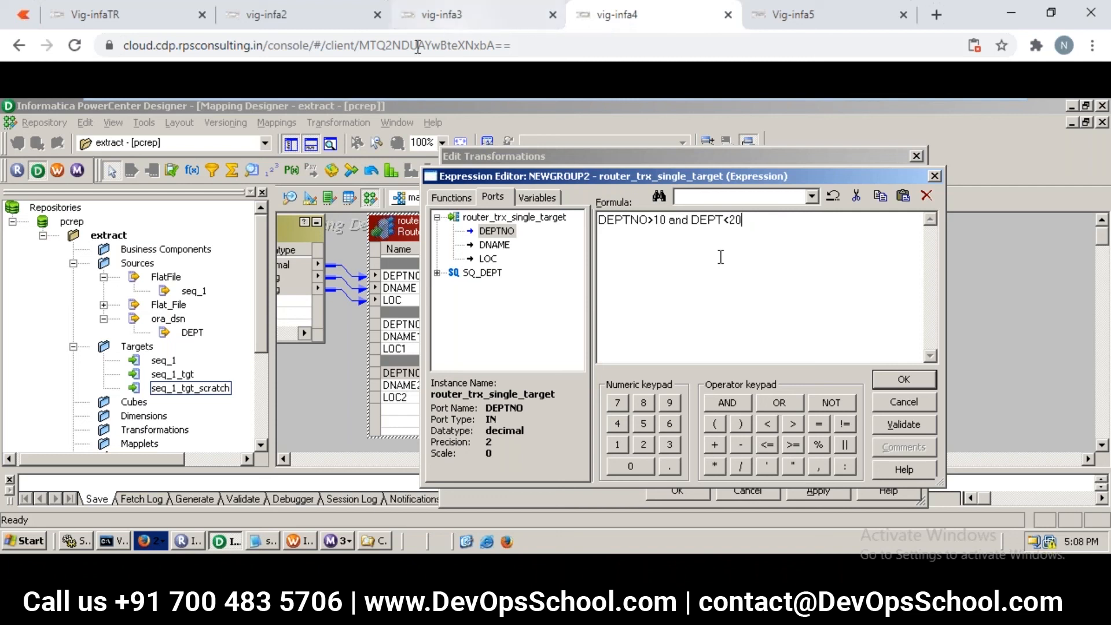
key("Left")
key("Left")
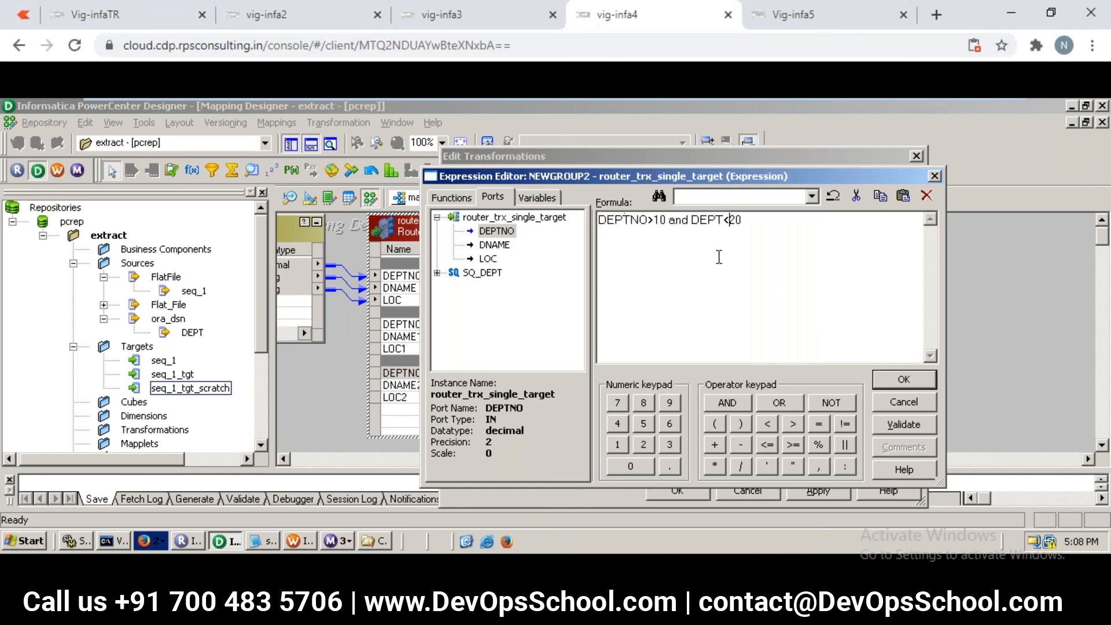
key("Left")
type("NO")
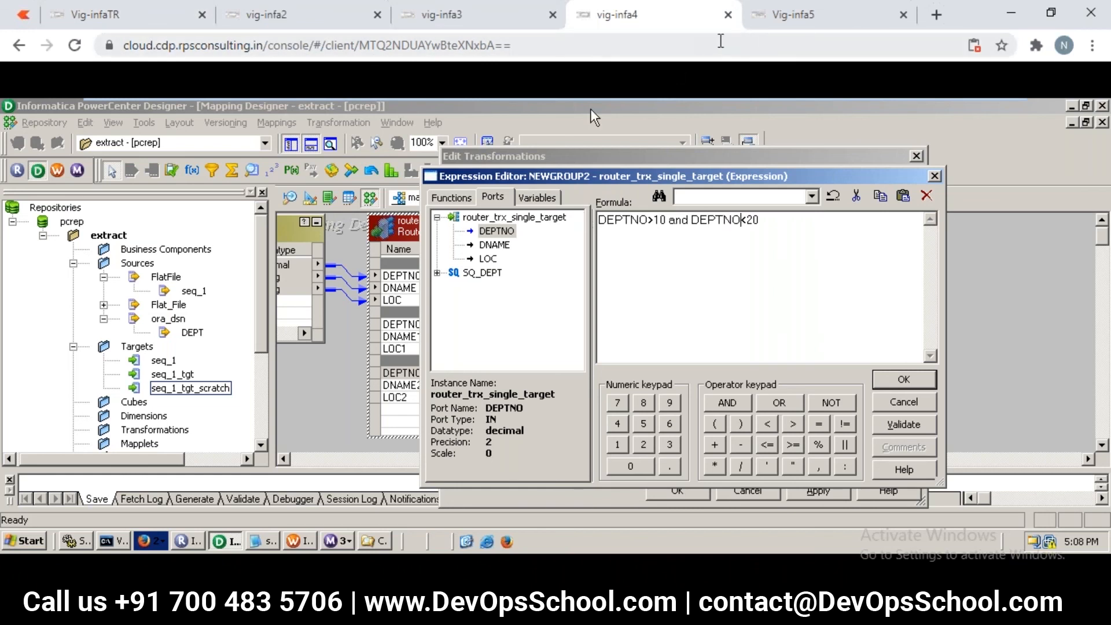
left_click(463, 19)
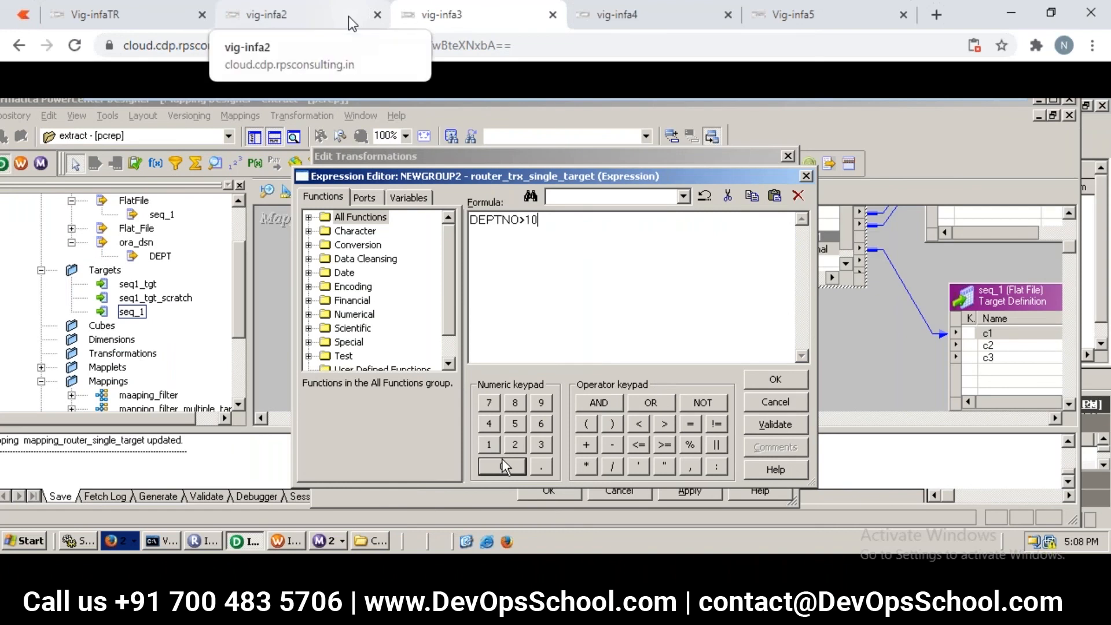
On vig-infa2, correct and complete the second router group's filter expression as DEPTNO>10 AND DEPTNO<40.
left_click(323, 22)
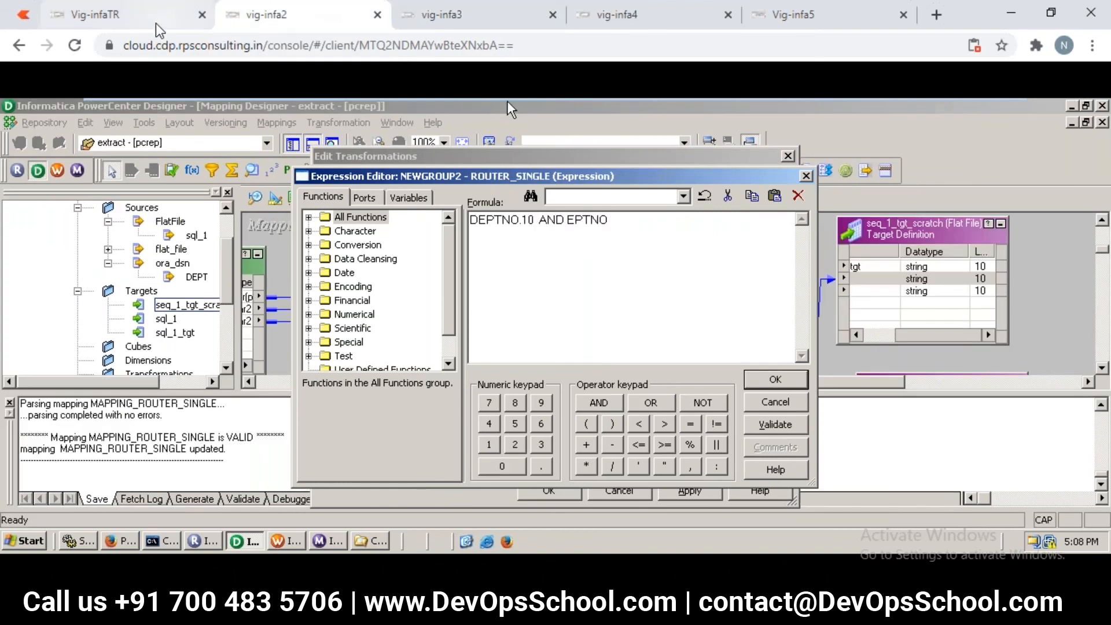
type("<")
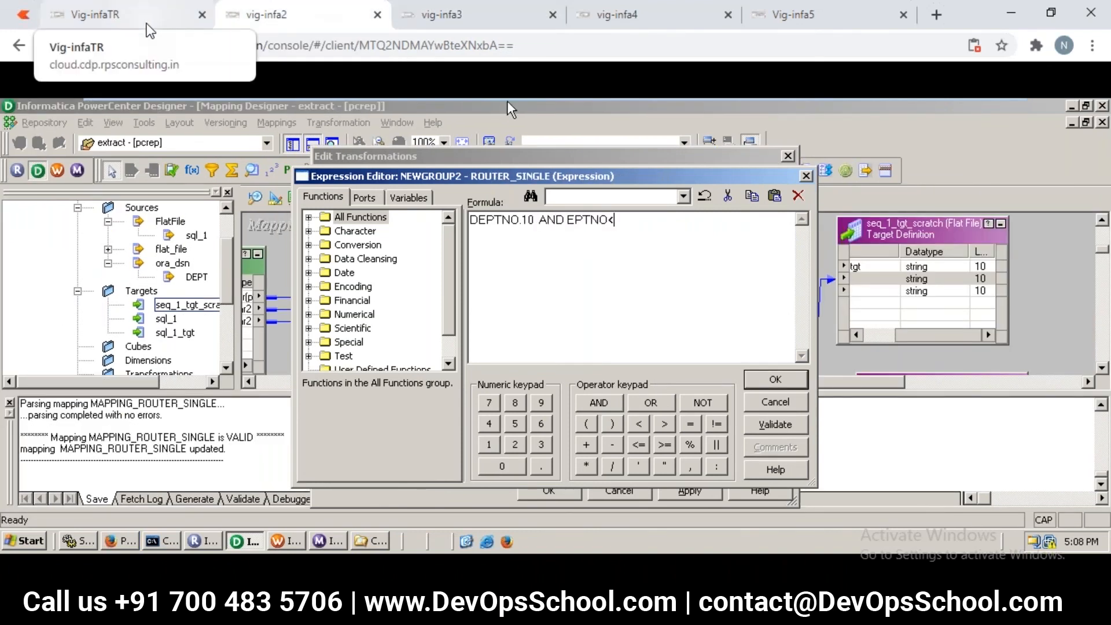
type("40")
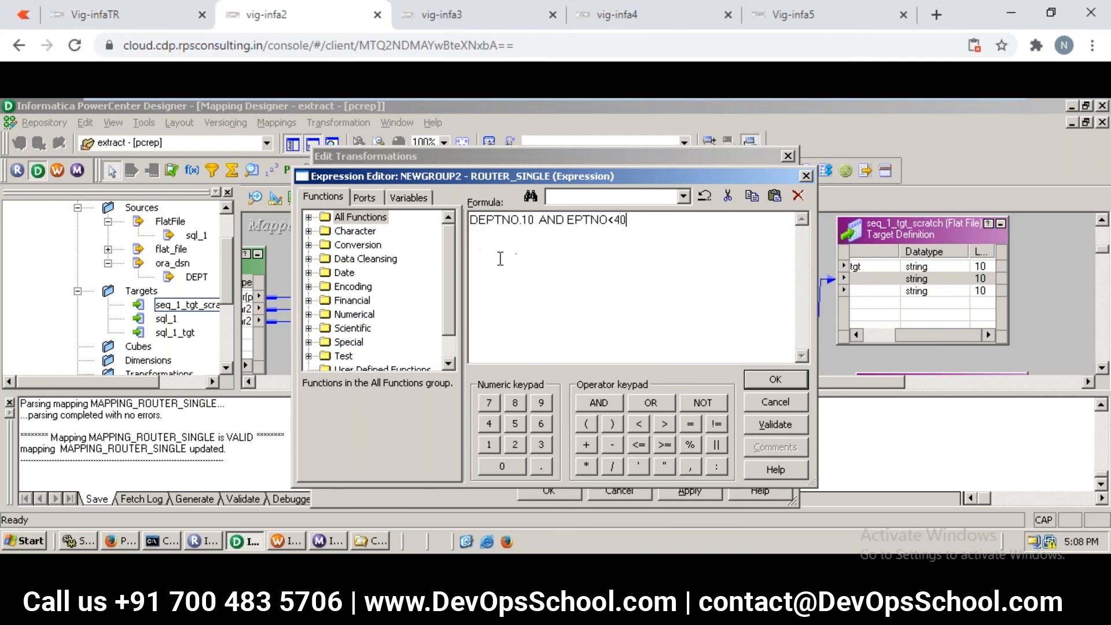
left_click(523, 220)
key("BackSpace")
key("BackSpace")
type(">")
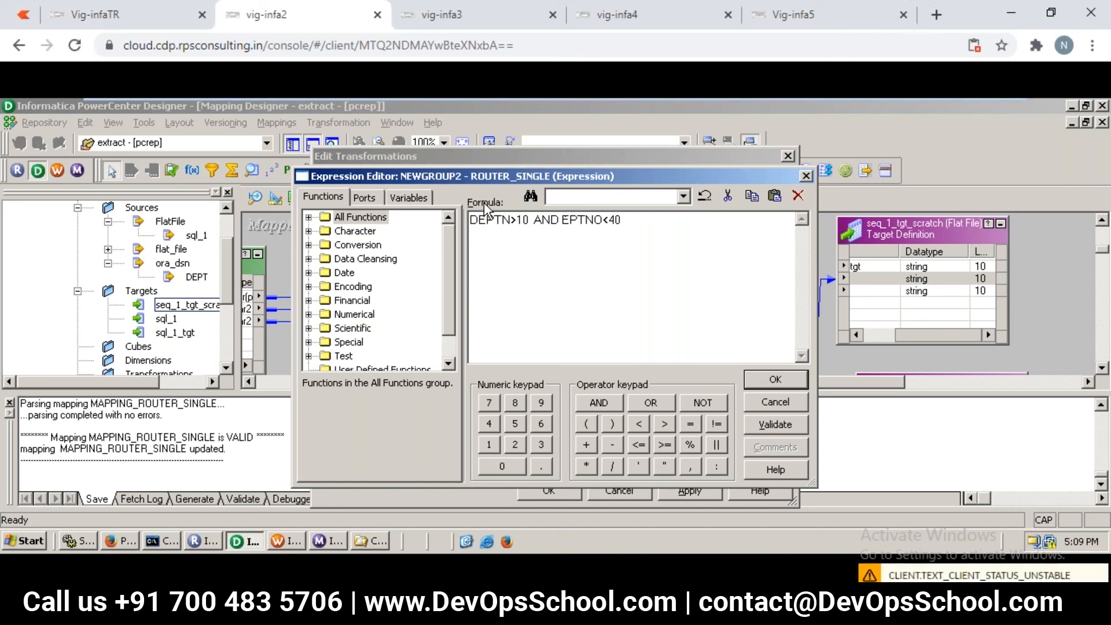
type("O")
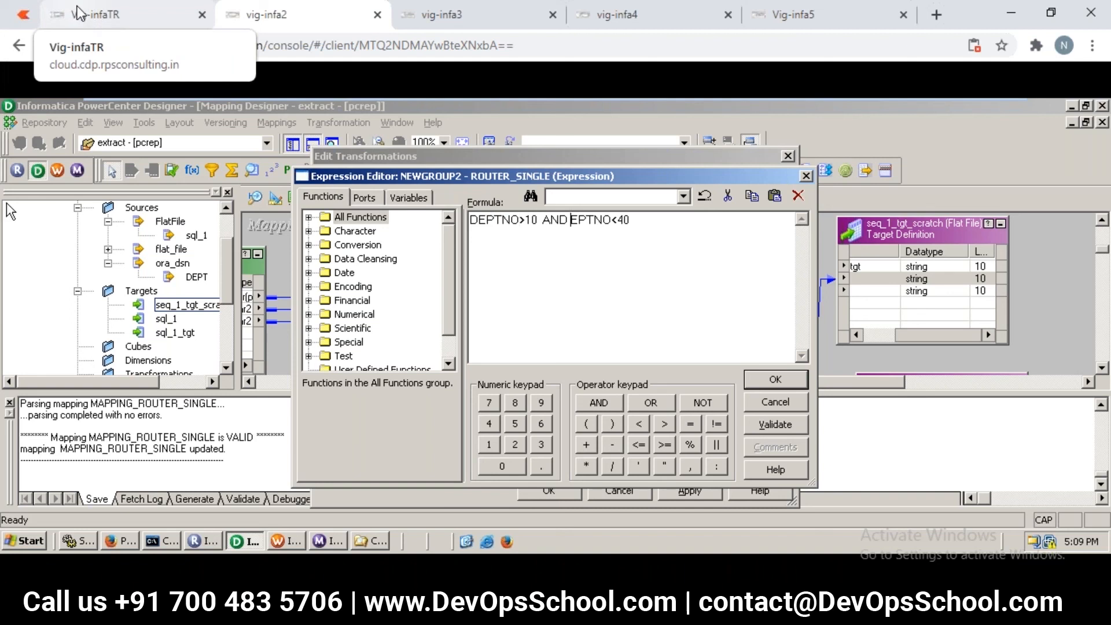
type("D")
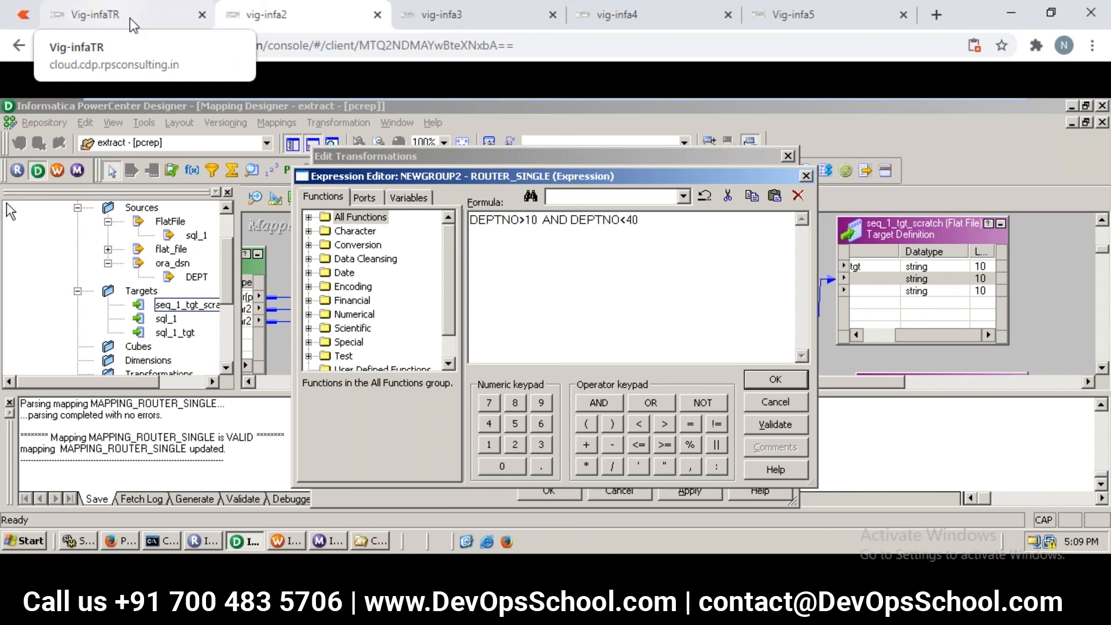
Check the progress of the second router group on vig-infa3, vig-infa4 and vig-infa2.
left_click(457, 16)
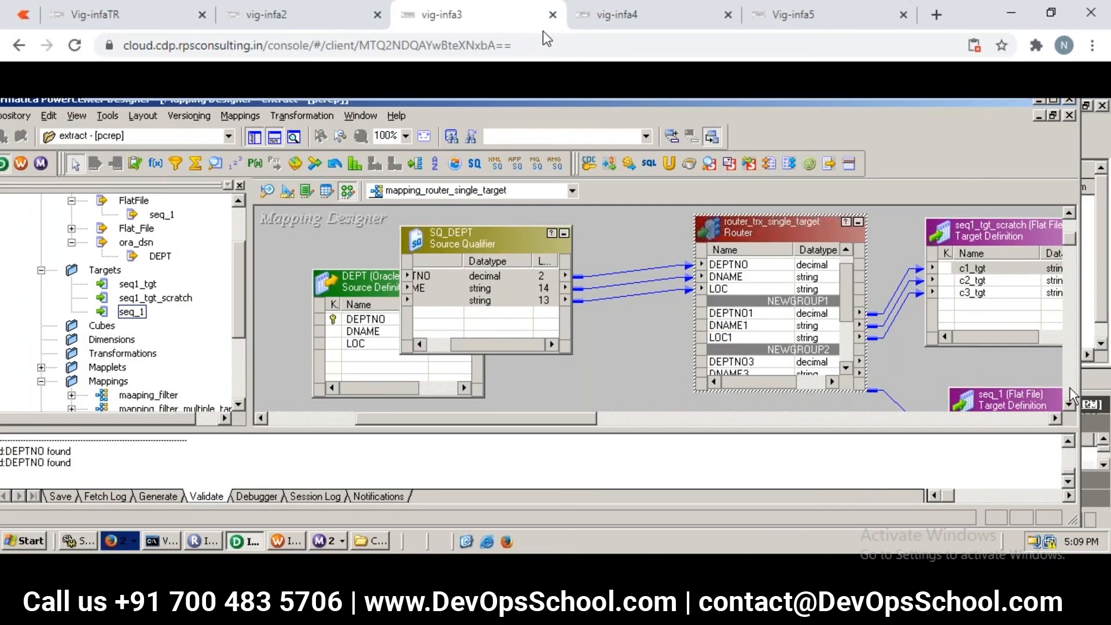
left_click(605, 23)
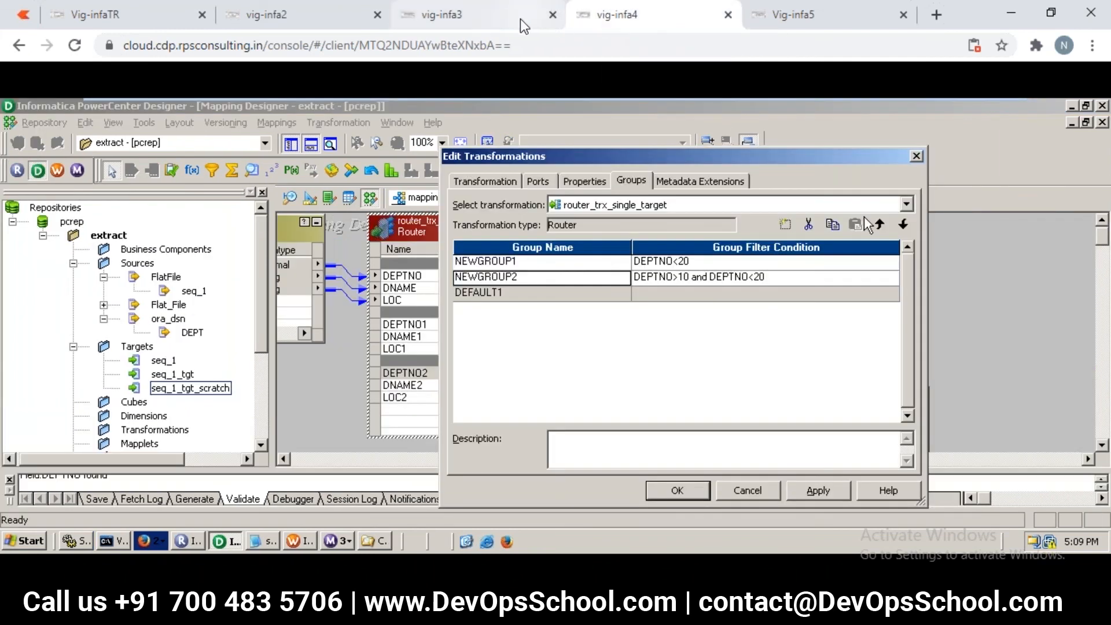
left_click(280, 24)
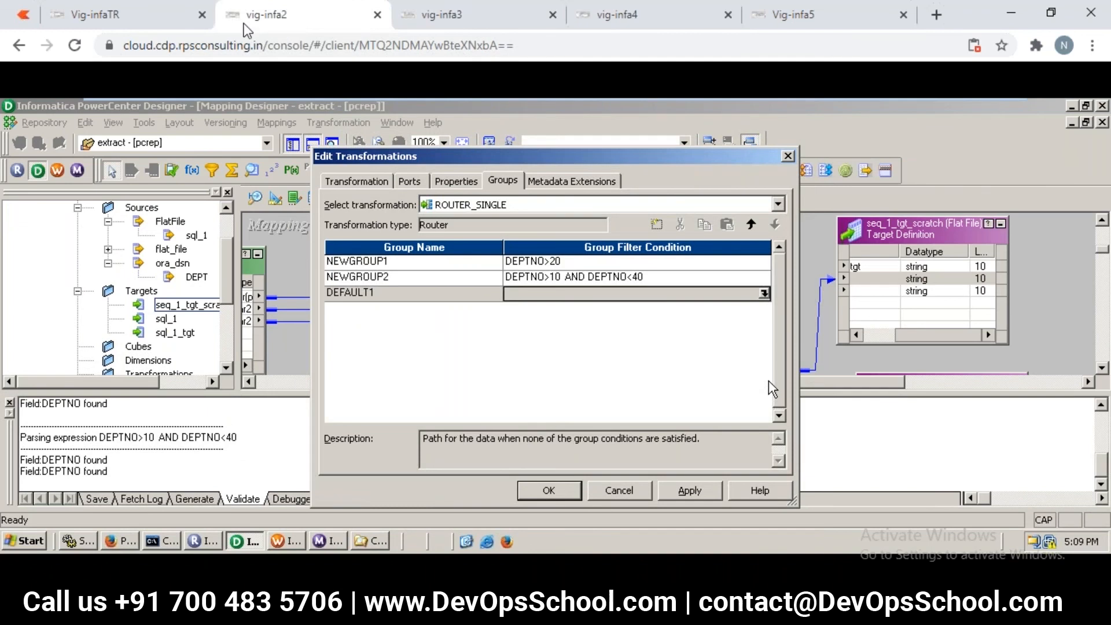
On Vig-infaTR, correct the second group's filter condition to DEPTNO>10 AND DEPTNO<30, validate it and accept the expression.
left_click(130, 18)
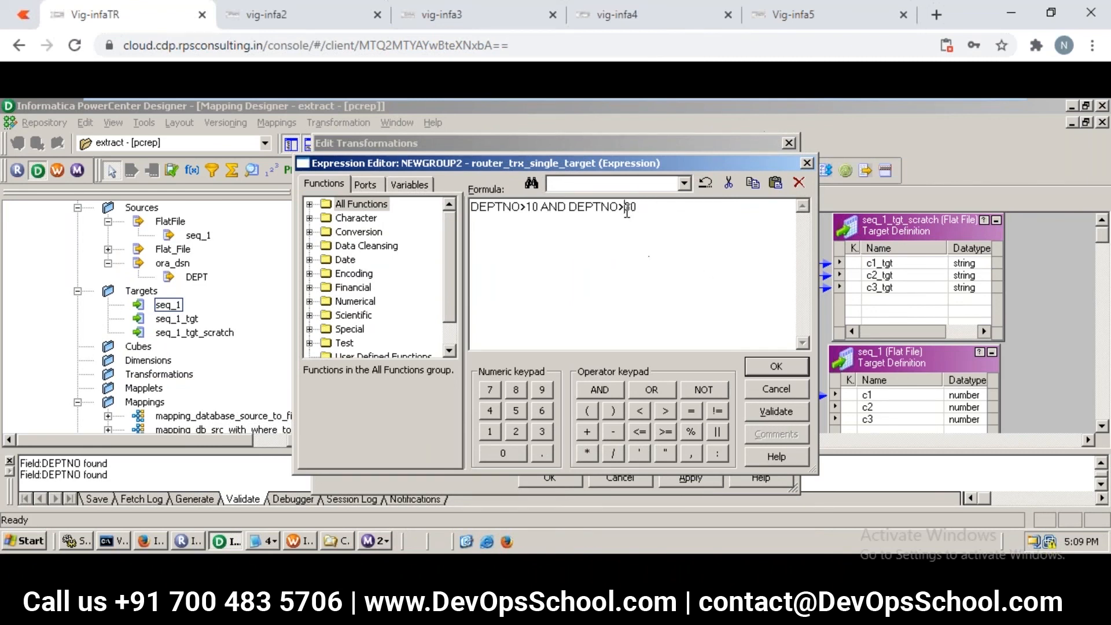
key("BackSpace")
type("<")
left_click(782, 404)
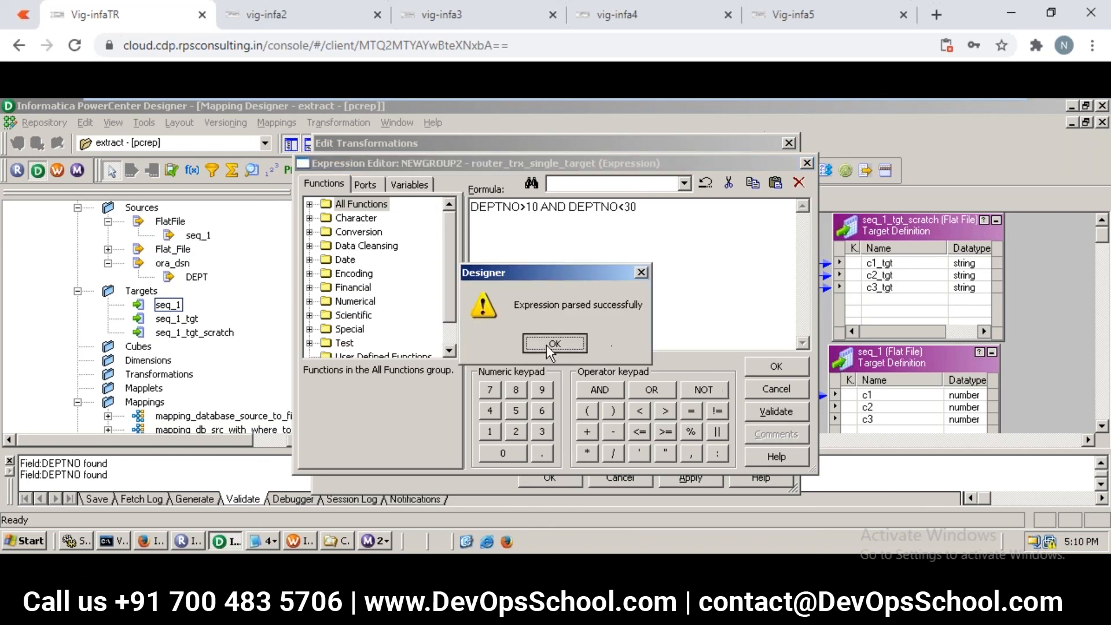
left_click(547, 344)
left_click(785, 367)
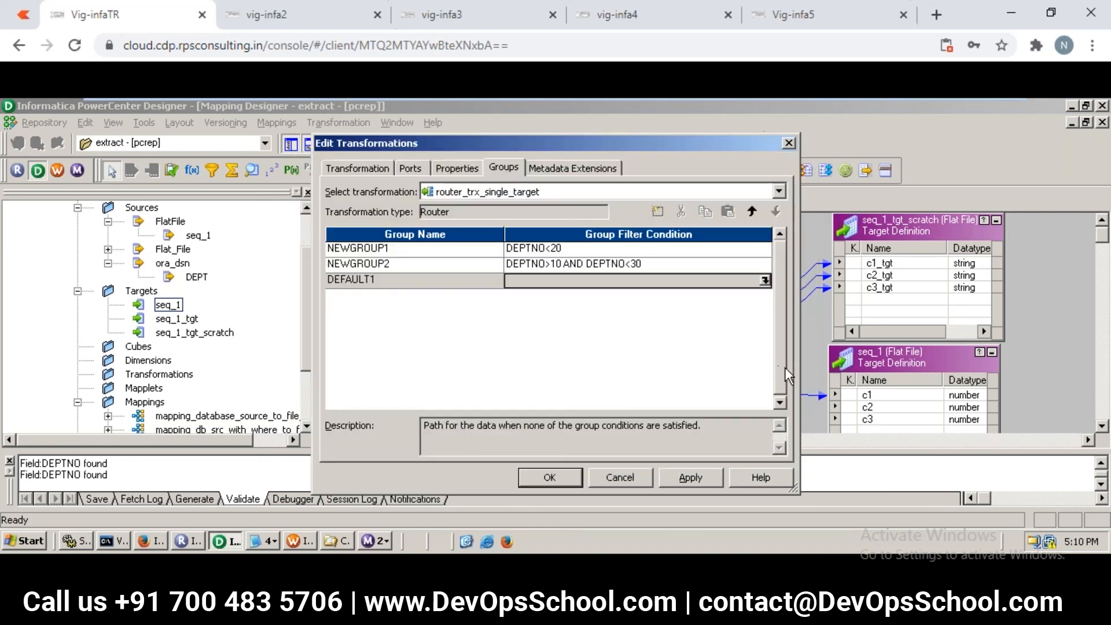
Apply the group changes to the router_trx_single_target transformation and save the mapping.
left_click(682, 477)
left_click(554, 484)
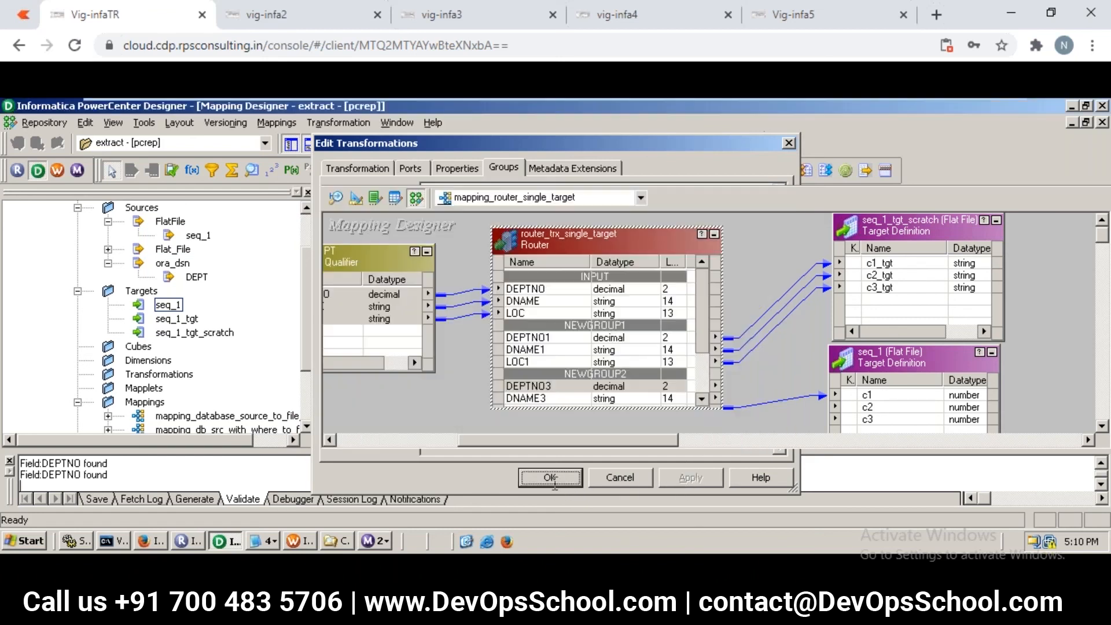
key("ctrl+s")
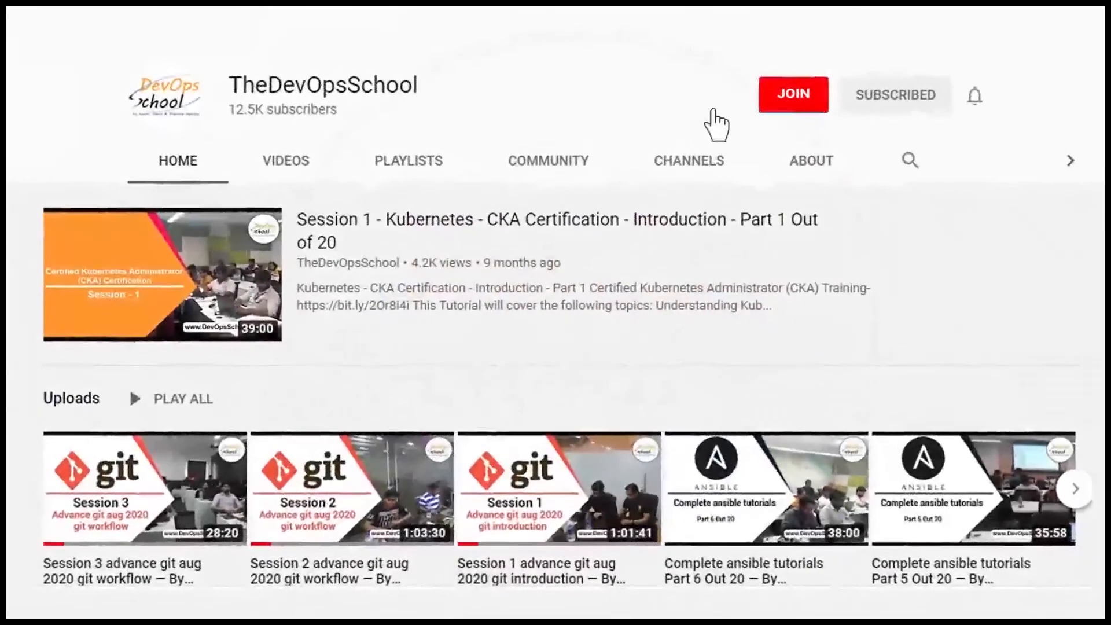
left_click(784, 103)
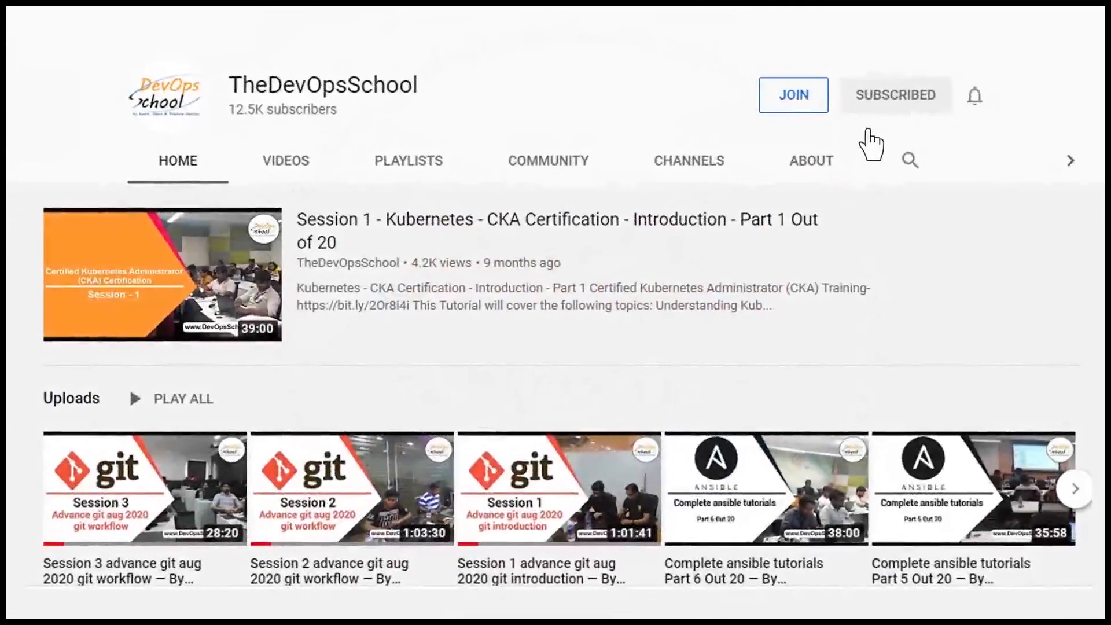